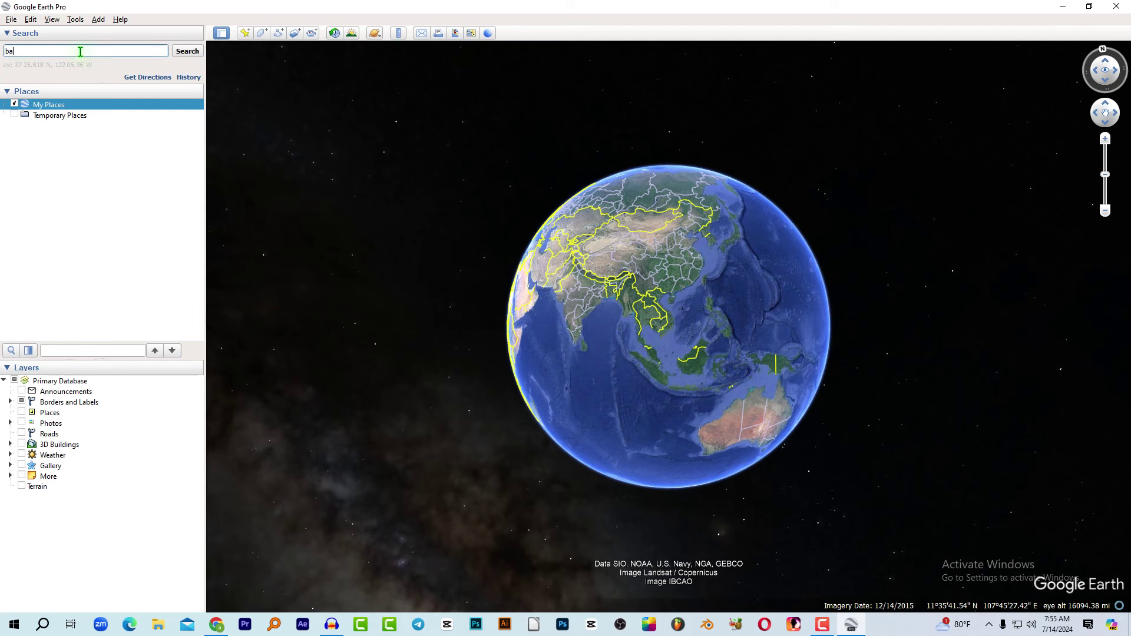
Step: Search for Bangladesh and fly the globe to the country
type("a")
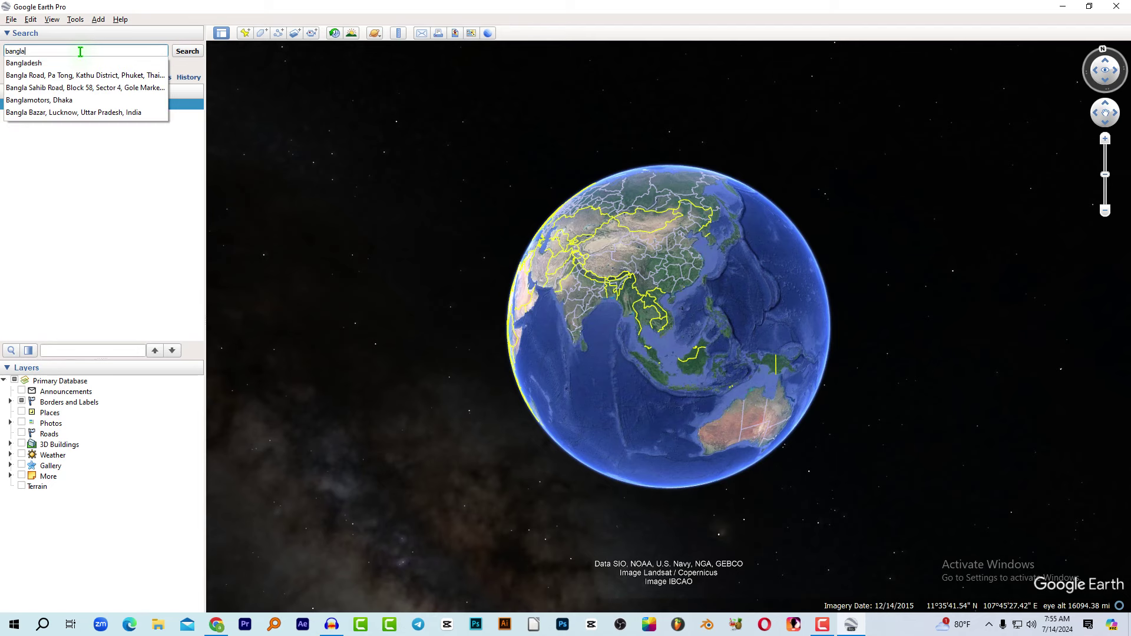
left_click(38, 62)
left_click(181, 54)
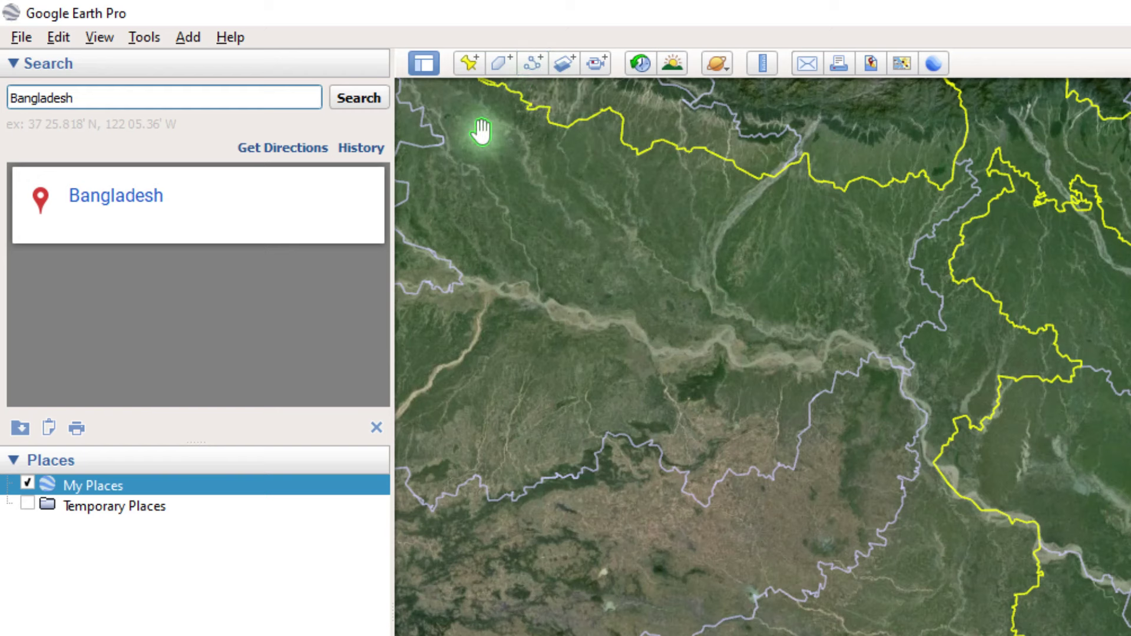
Step: Start a new polygon named bangladesh and place its first boundary points northward along the southeastern coast from the country's southern tip
left_click(500, 69)
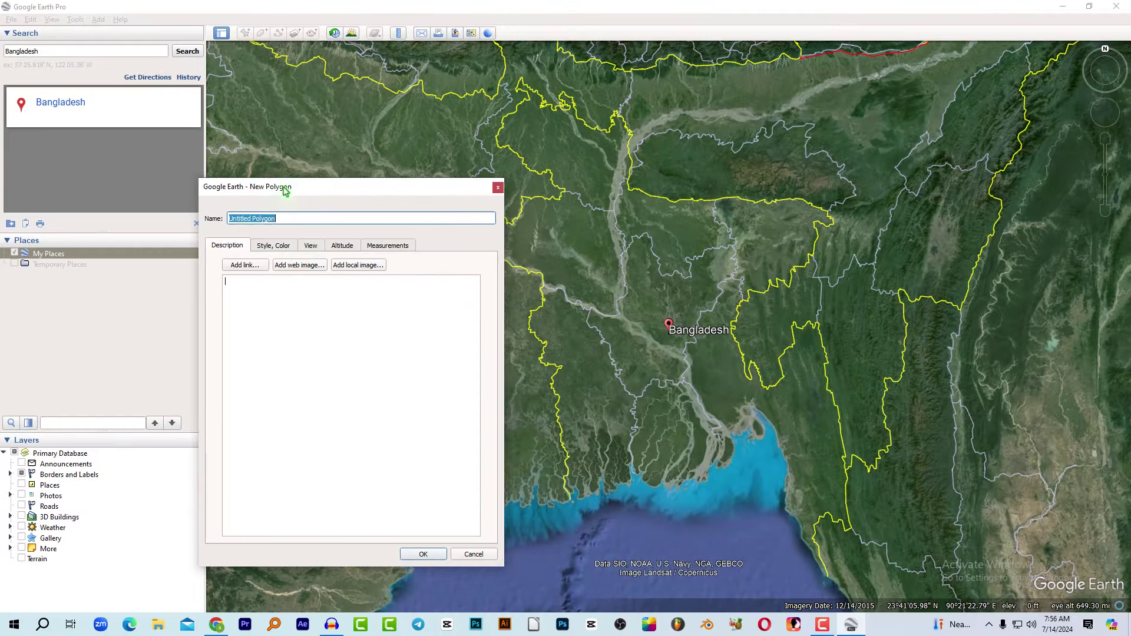
left_click_drag(303, 189, 247, 150)
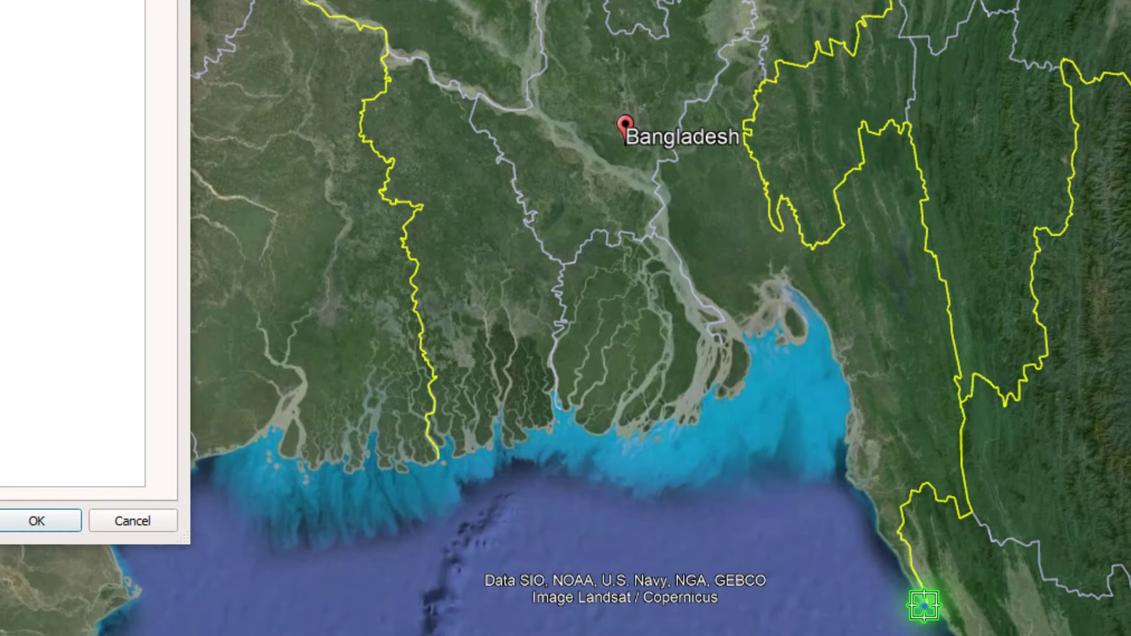
left_click(925, 605)
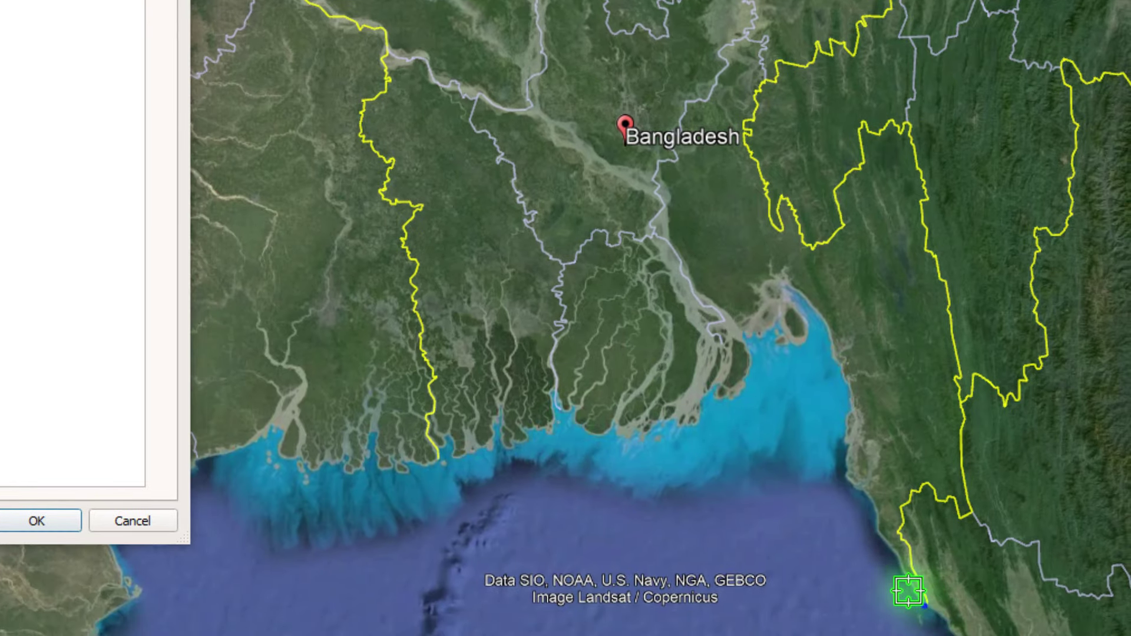
left_click(896, 562)
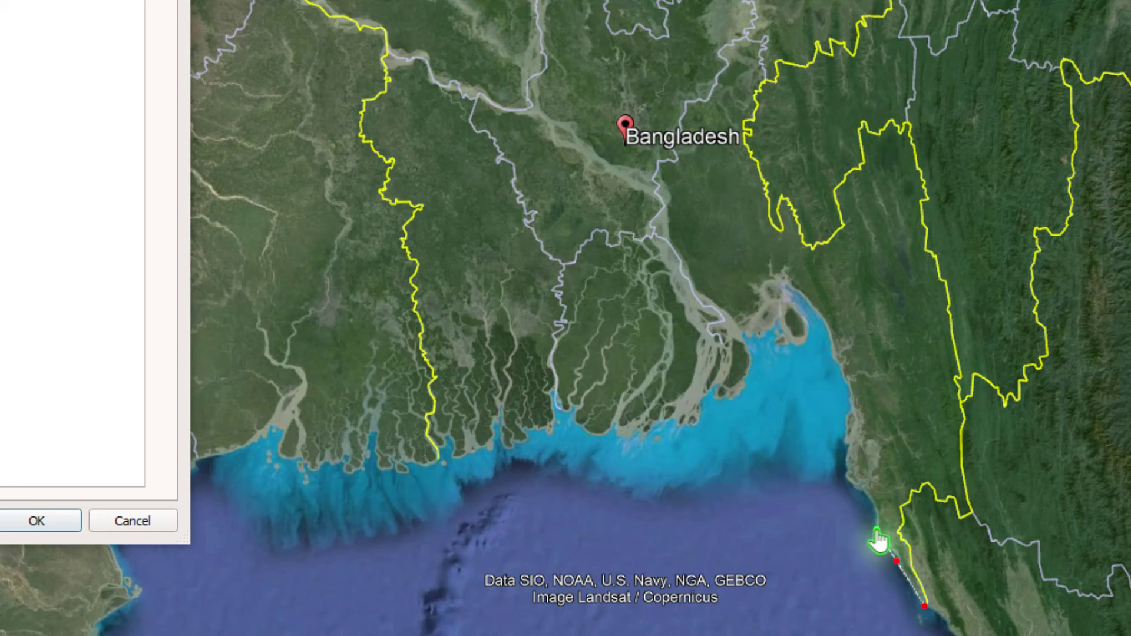
left_click(876, 530)
left_click(870, 496)
left_click(846, 483)
left_click(848, 446)
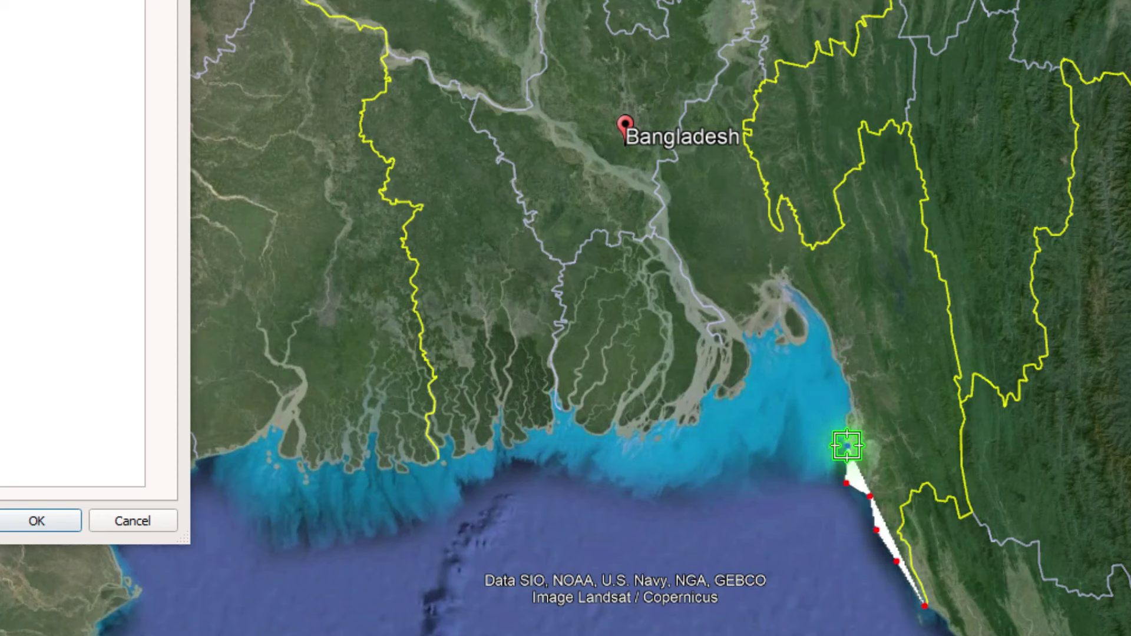
Step: Trace the polygon freehand along Bangladesh's southern coast and its western, northern and northeastern borders, deleting the stray last point
mouse_move(849, 404)
left_mouse_down()
mouse_move(820, 317)
mouse_move(783, 286)
mouse_move(805, 334)
mouse_move(772, 321)
mouse_move(747, 342)
mouse_move(753, 374)
mouse_move(738, 392)
mouse_move(716, 384)
mouse_move(695, 417)
left_mouse_up()
mouse_move(705, 482)
left_mouse_down()
mouse_move(646, 489)
mouse_move(627, 461)
mouse_move(630, 481)
mouse_move(612, 492)
mouse_move(599, 476)
mouse_move(571, 502)
mouse_move(564, 490)
mouse_move(537, 303)
mouse_move(503, 258)
mouse_move(499, 225)
mouse_move(524, 199)
mouse_move(560, 197)
mouse_move(496, 132)
mouse_move(523, 106)
mouse_move(520, 81)
mouse_move(610, 129)
mouse_move(632, 151)
mouse_move(637, 188)
mouse_move(789, 202)
mouse_move(833, 221)
mouse_move(813, 252)
mouse_move(750, 262)
left_mouse_up()
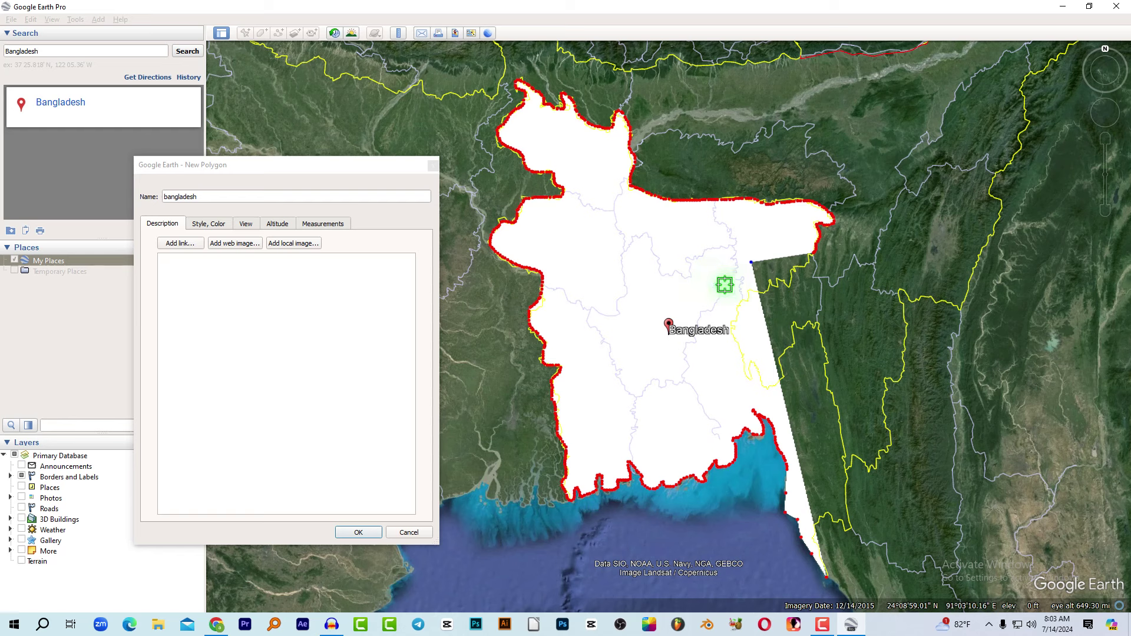
key("Delete")
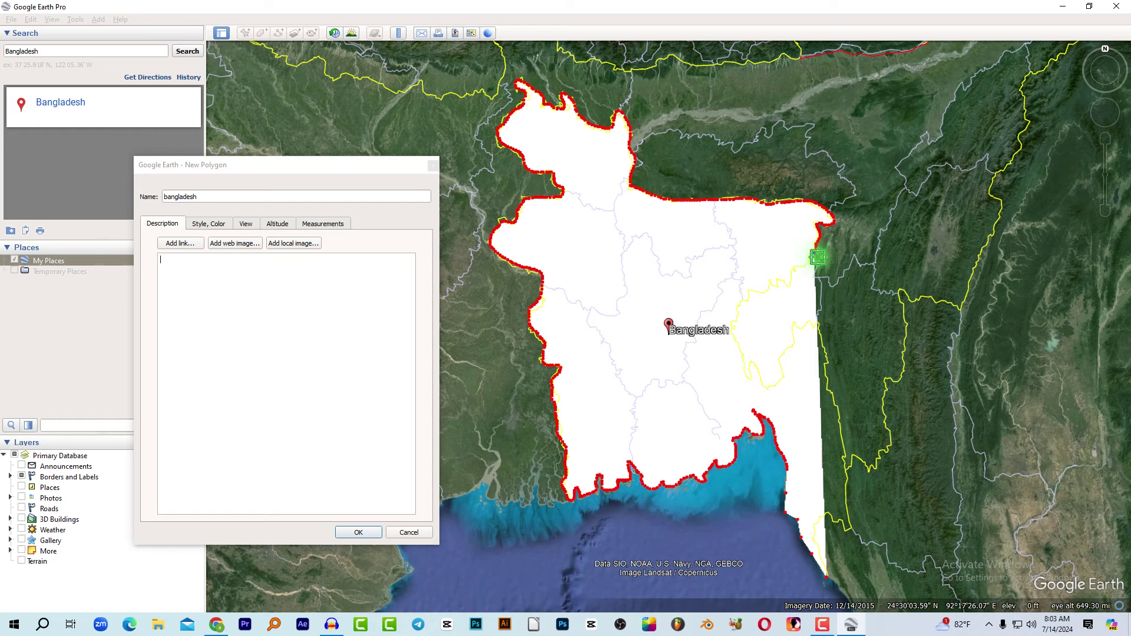
left_click(733, 271)
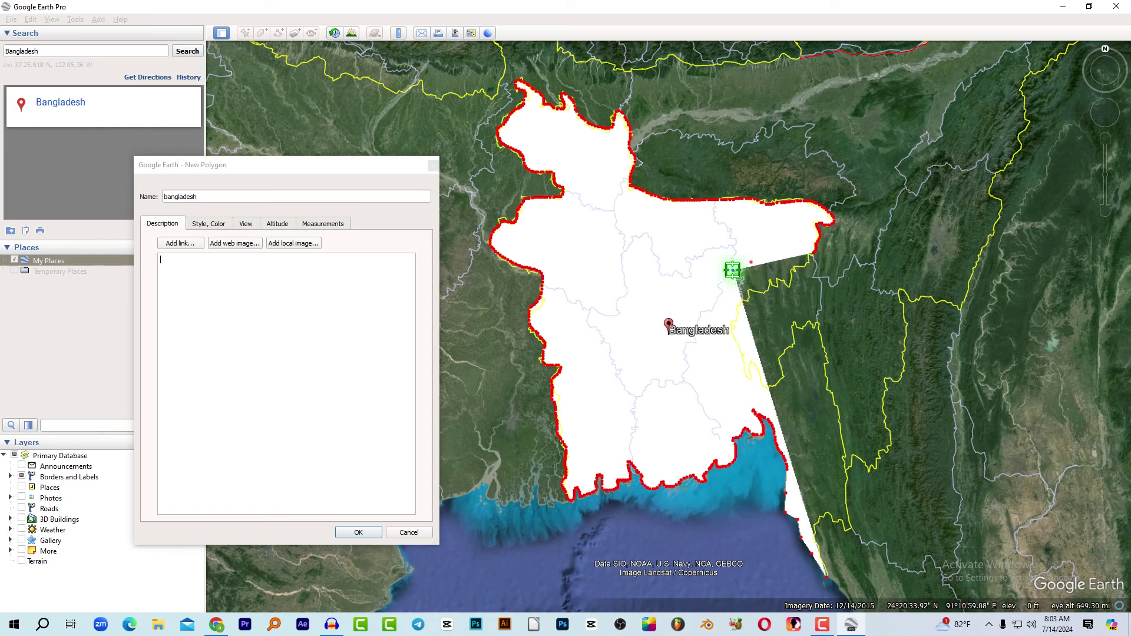
left_click(695, 301)
left_click(675, 366)
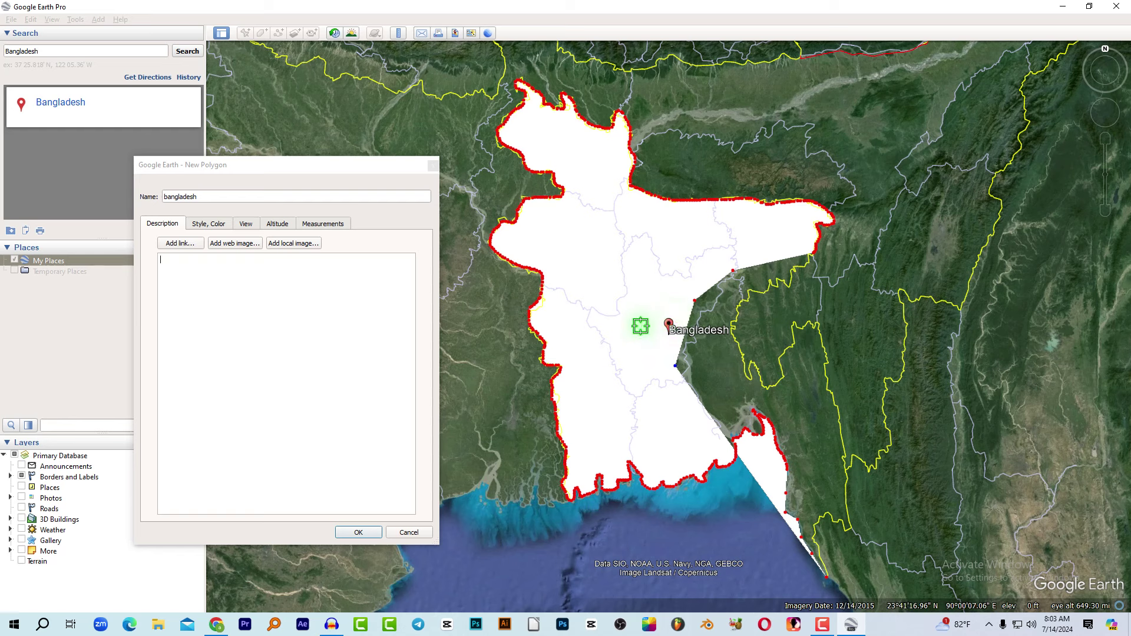
key("Delete")
key("Delete")
key("Delete")
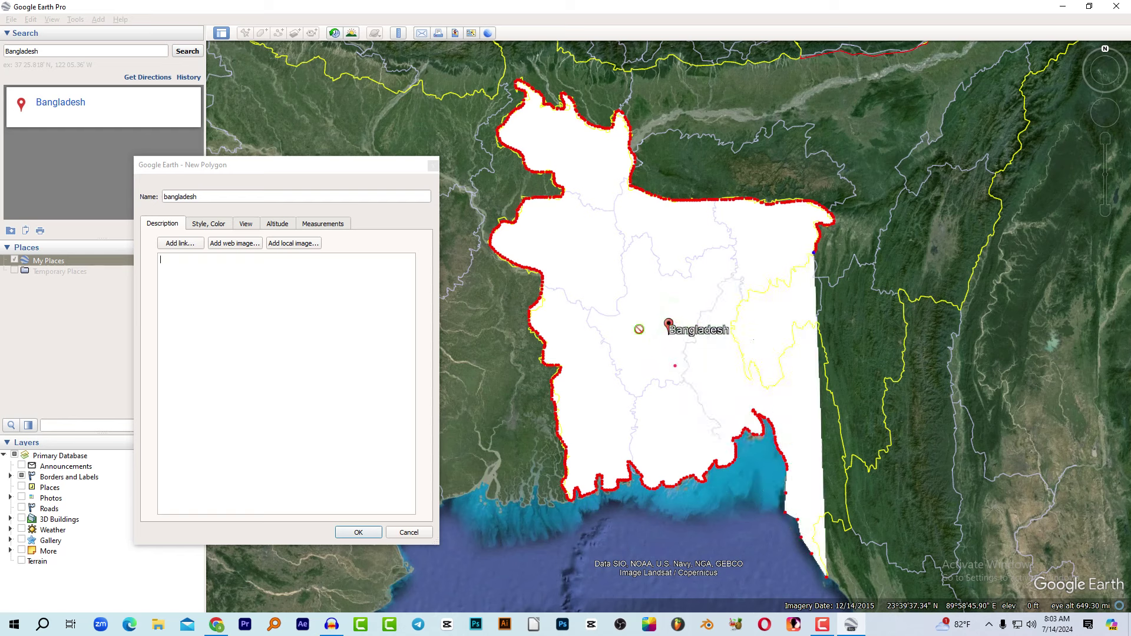
Step: Continue tracing the polygon along Bangladesh's eastern border, around the deep inward bend and partway down the southeastern border
mouse_move(814, 261)
left_mouse_down()
mouse_move(791, 282)
mouse_move(758, 288)
mouse_move(734, 340)
left_mouse_up()
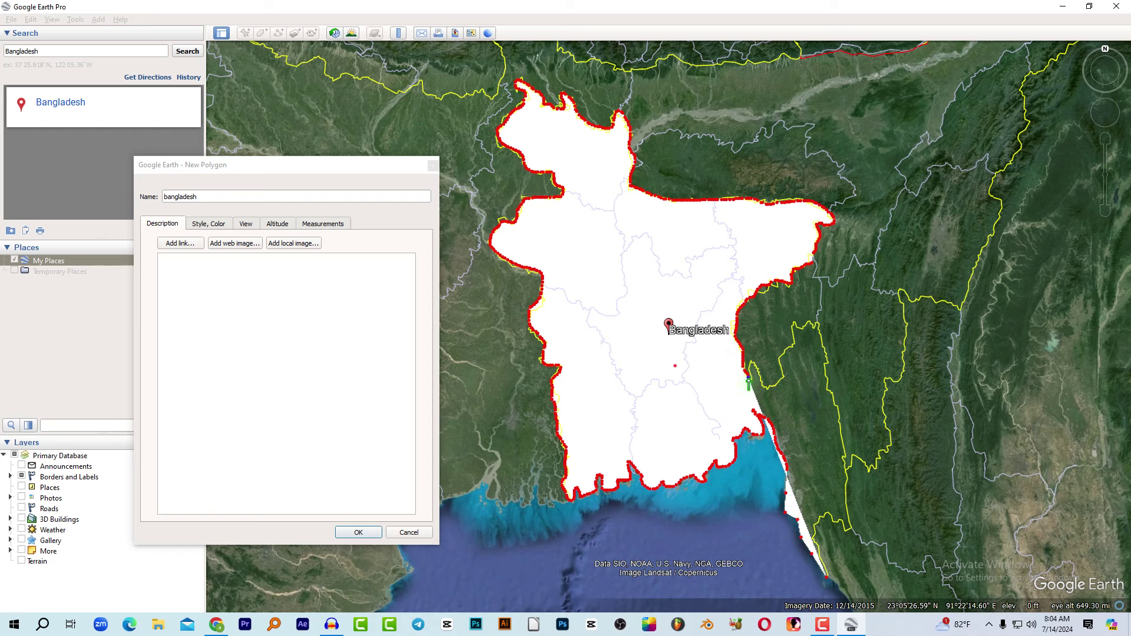
mouse_move(765, 384)
left_mouse_down()
mouse_move(781, 383)
mouse_move(801, 323)
mouse_move(818, 326)
left_mouse_up()
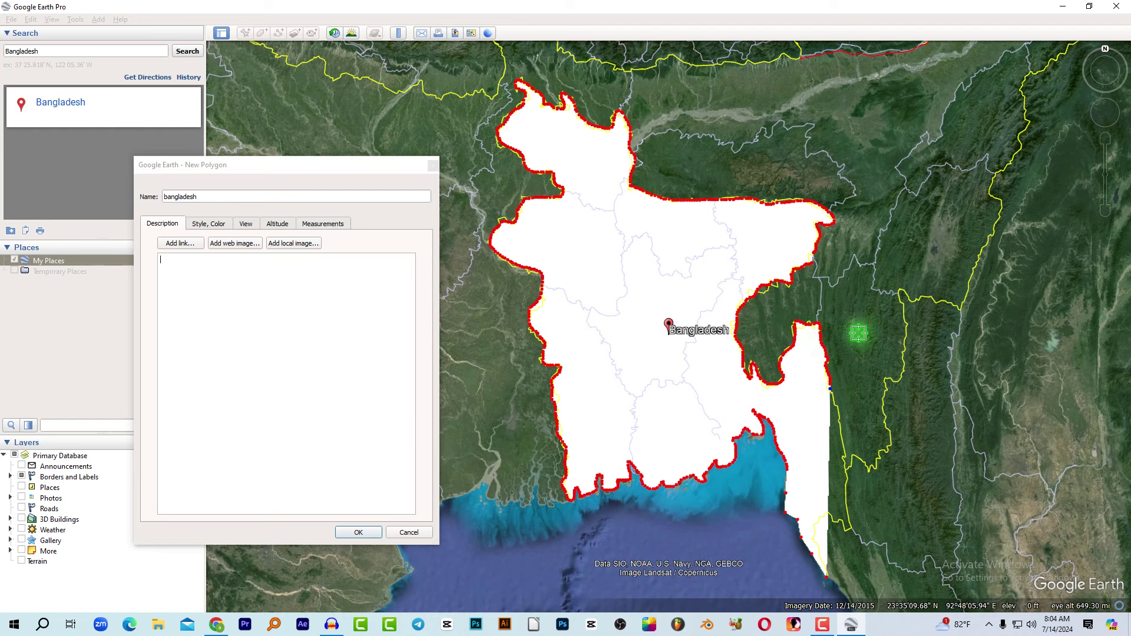
scroll(859, 333, "up", 2)
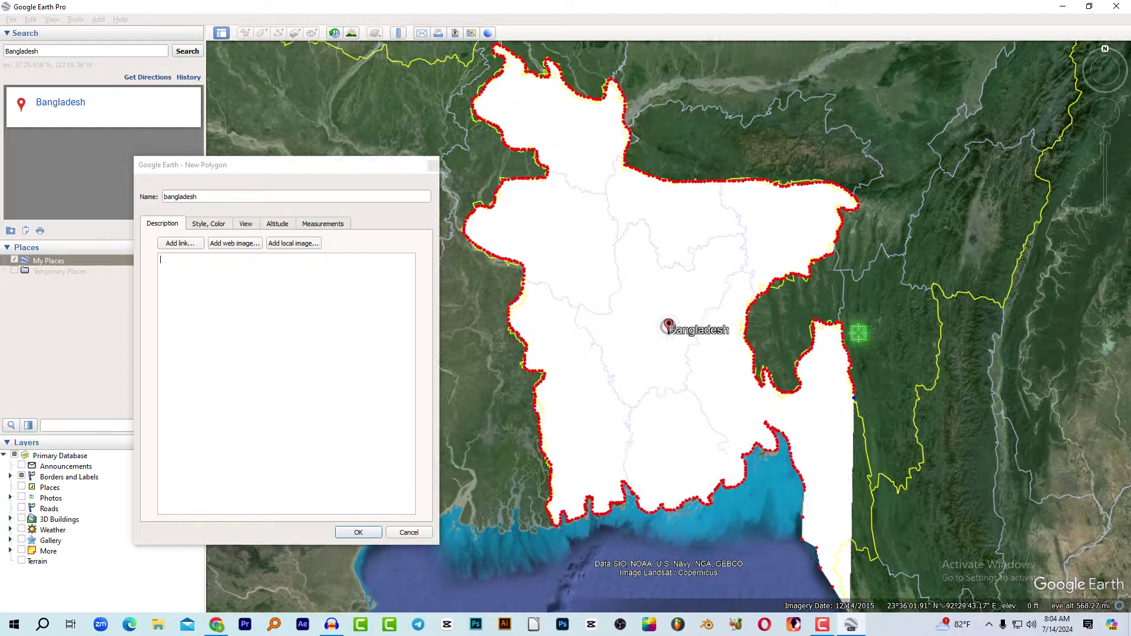
scroll(859, 332, "up", 2)
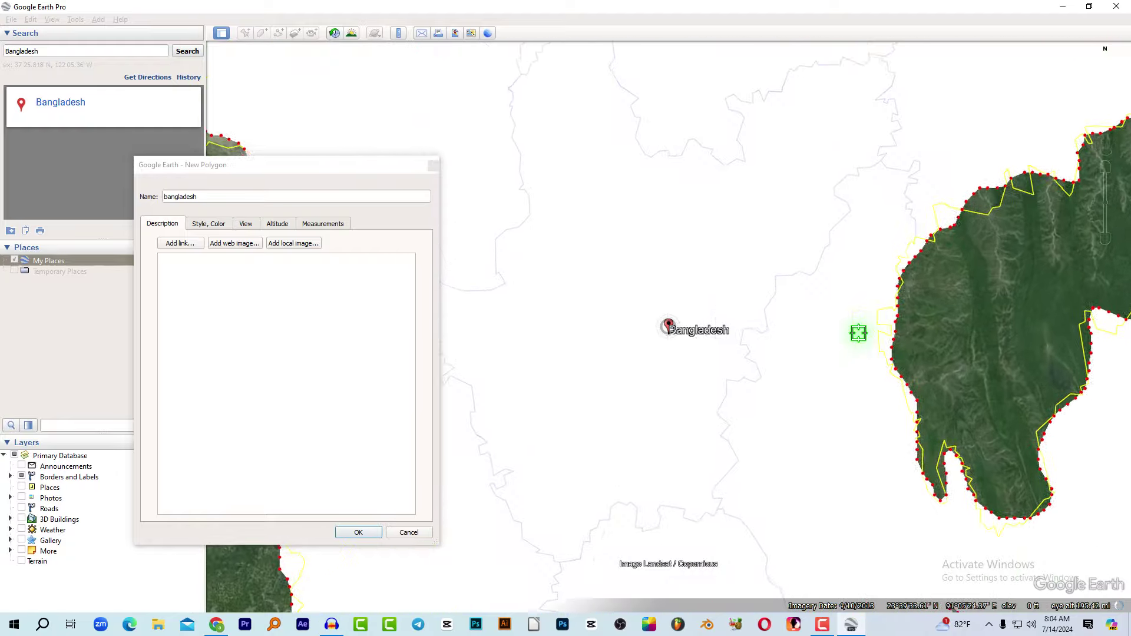
scroll(859, 333, "up", 1)
key("Down")
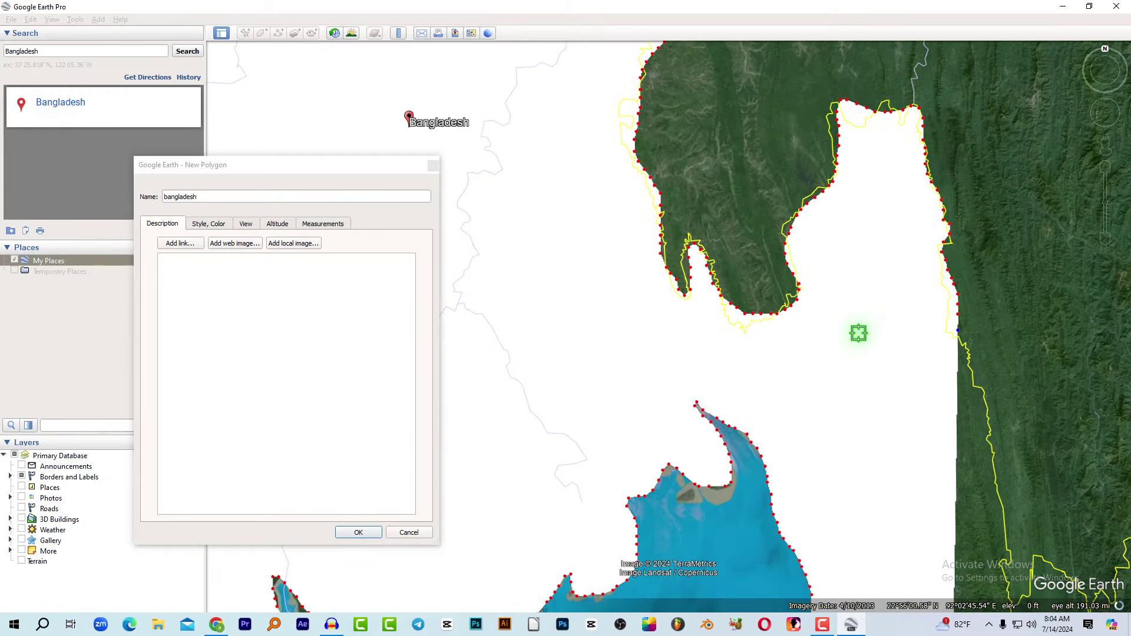
key("Right")
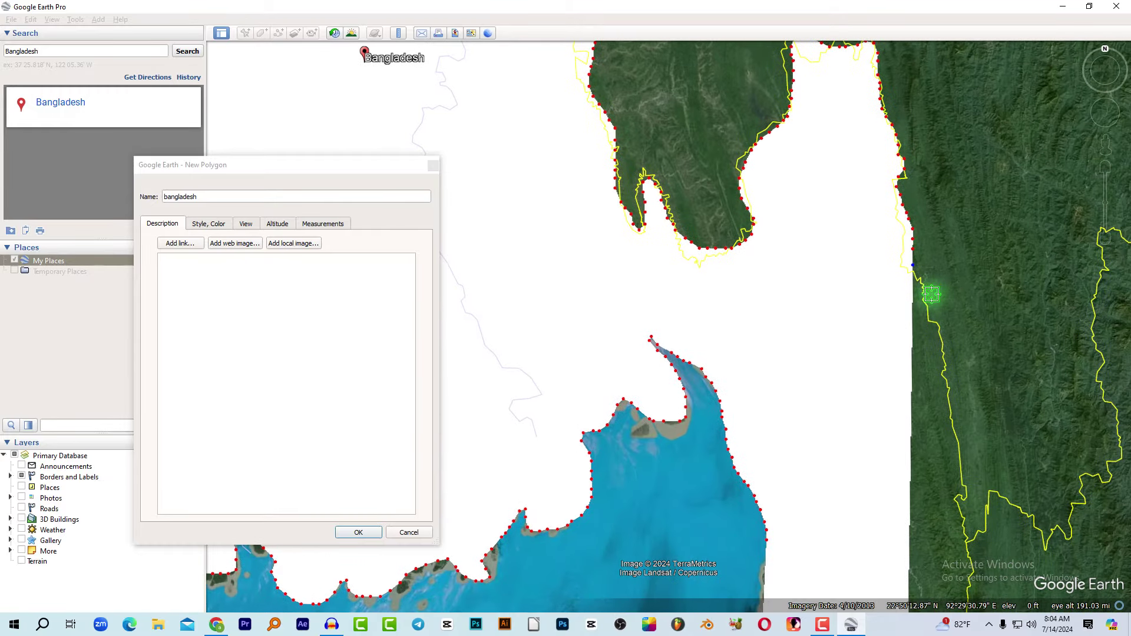
left_click_drag(929, 321, 939, 334)
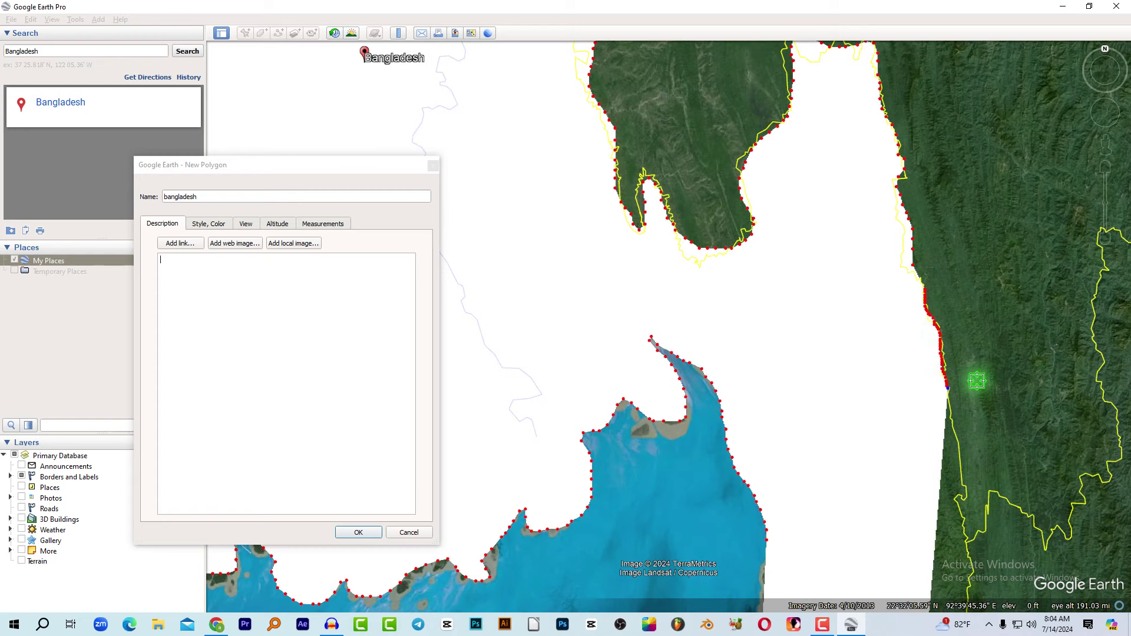
Step: Trace the remaining southeastern border down to the country's southern tip to complete the polygon outline
scroll(833, 254, "down", 1)
scroll(833, 254, "down", 3)
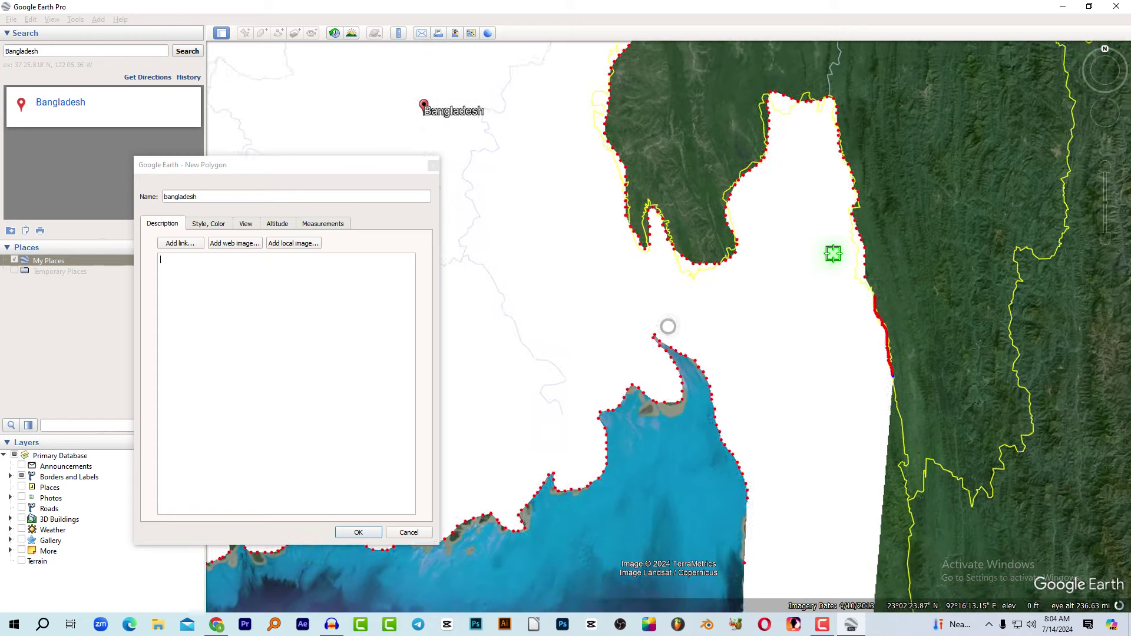
scroll(832, 253, "down", 3)
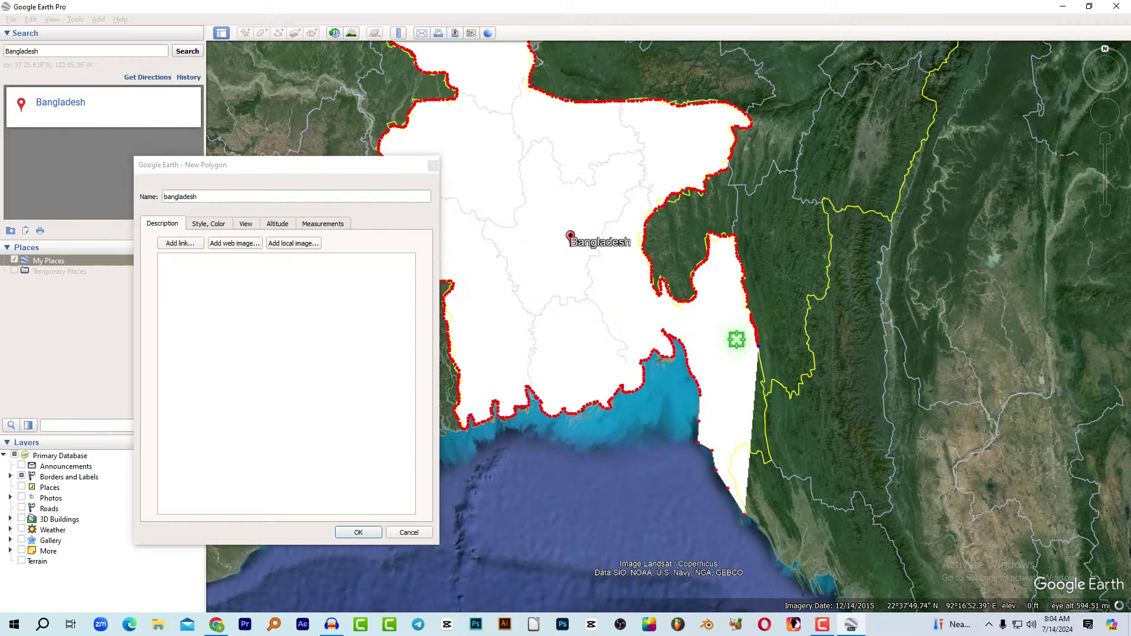
left_click_drag(762, 370, 765, 386)
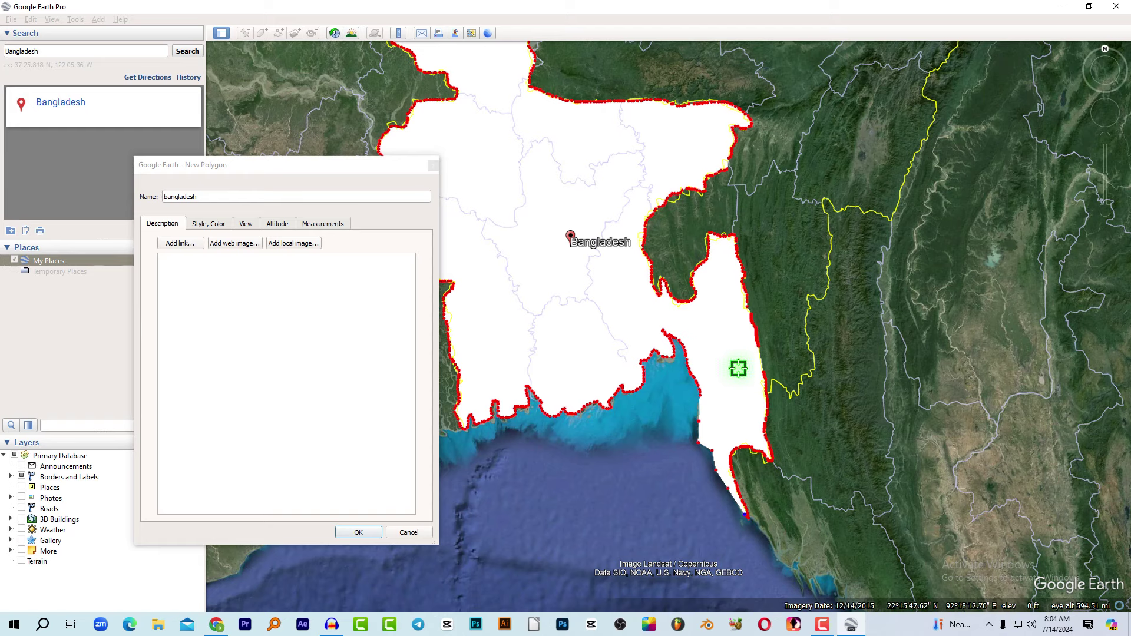
Step: Set the polygon's area color to red
scroll(734, 368, "down", 3)
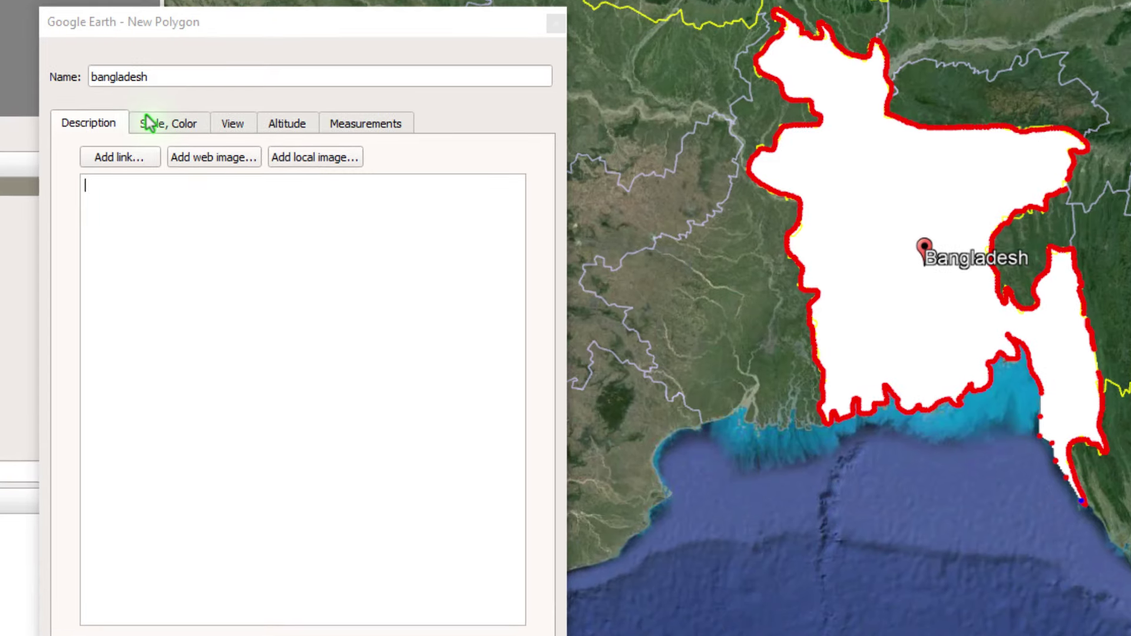
left_click(167, 131)
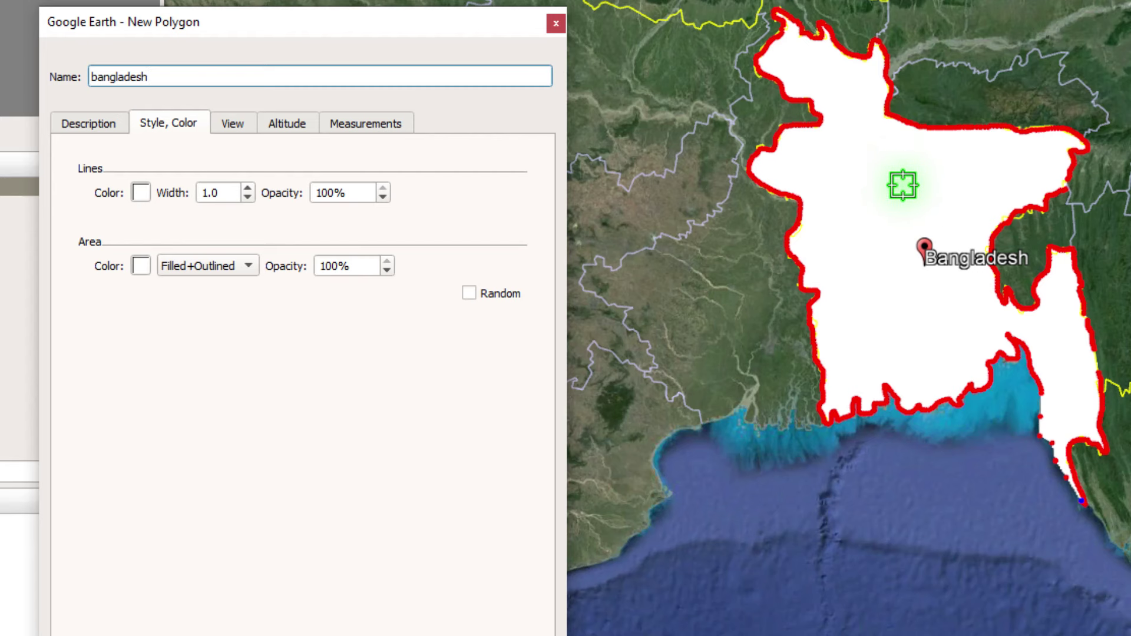
left_click(139, 266)
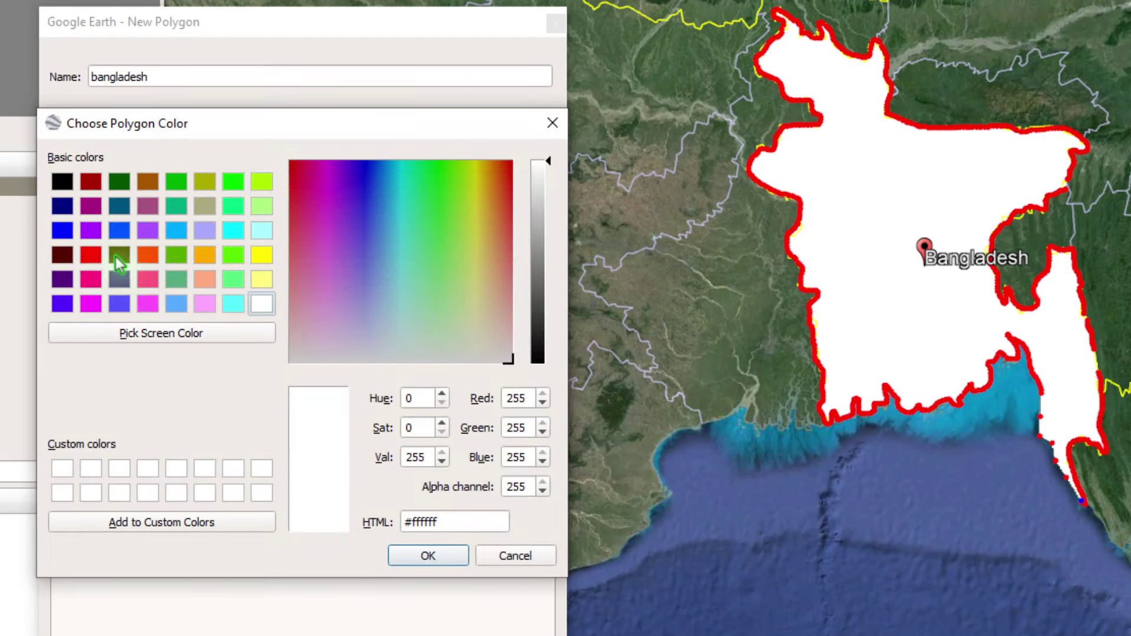
left_click(92, 255)
left_click(427, 556)
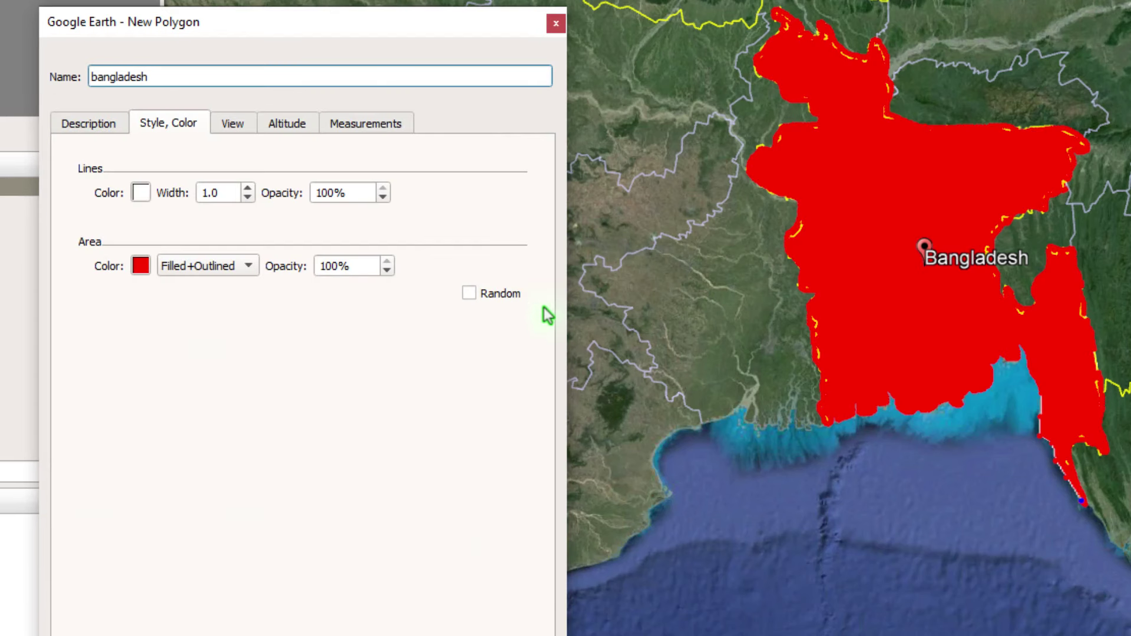
Step: Try an area opacity of 50% on the polygon and set it back to 100%
left_click(363, 270)
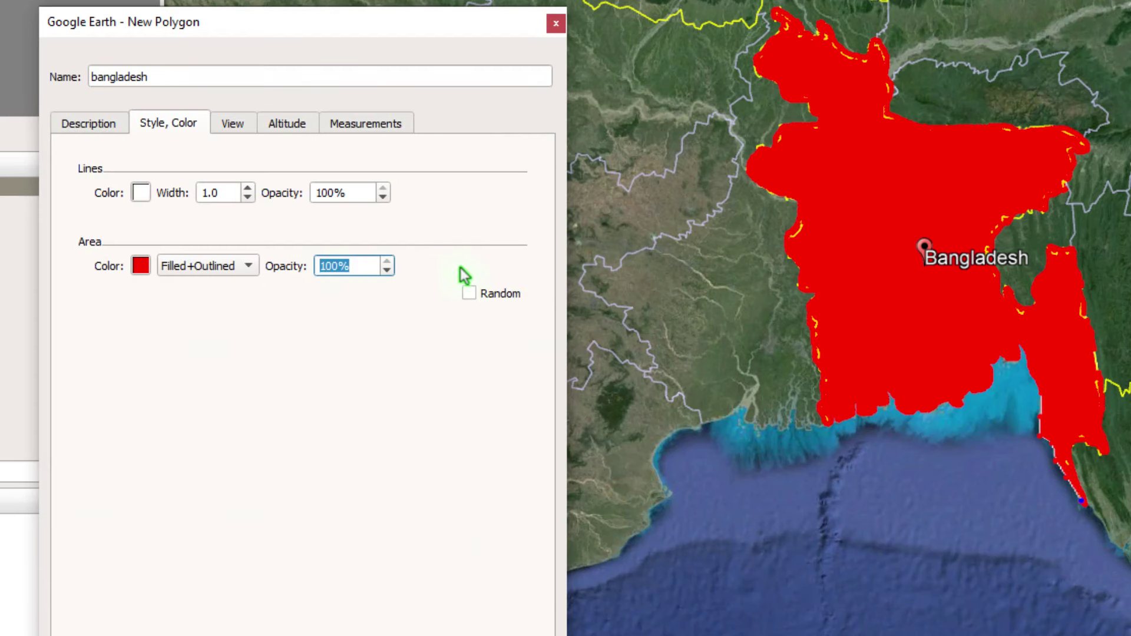
type("50")
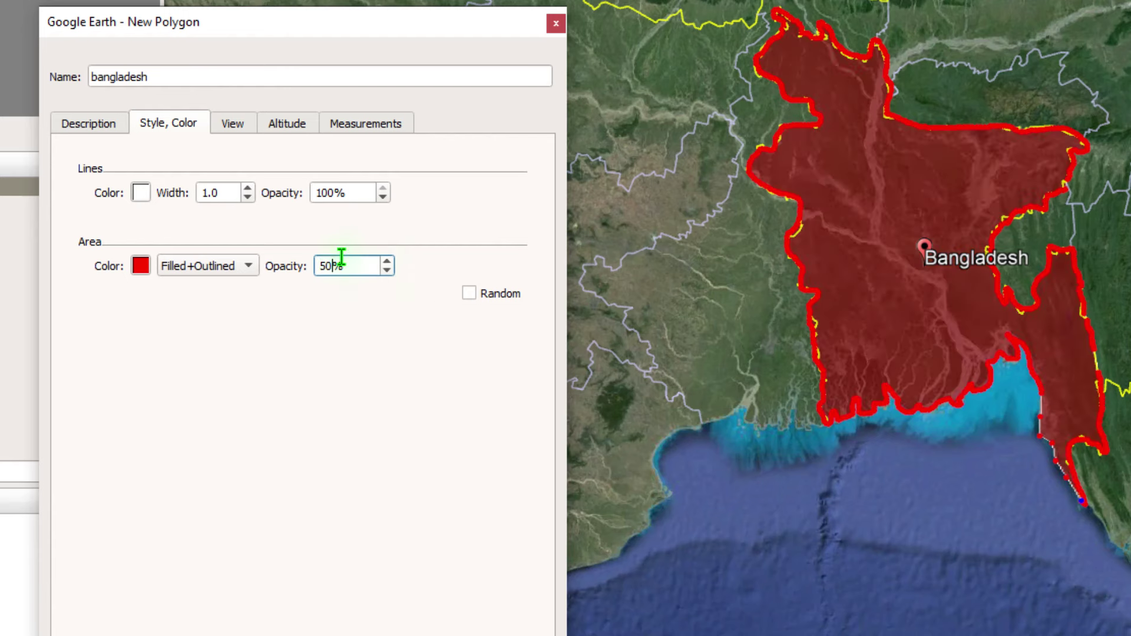
left_click_drag(368, 268, 110, 259)
type("100")
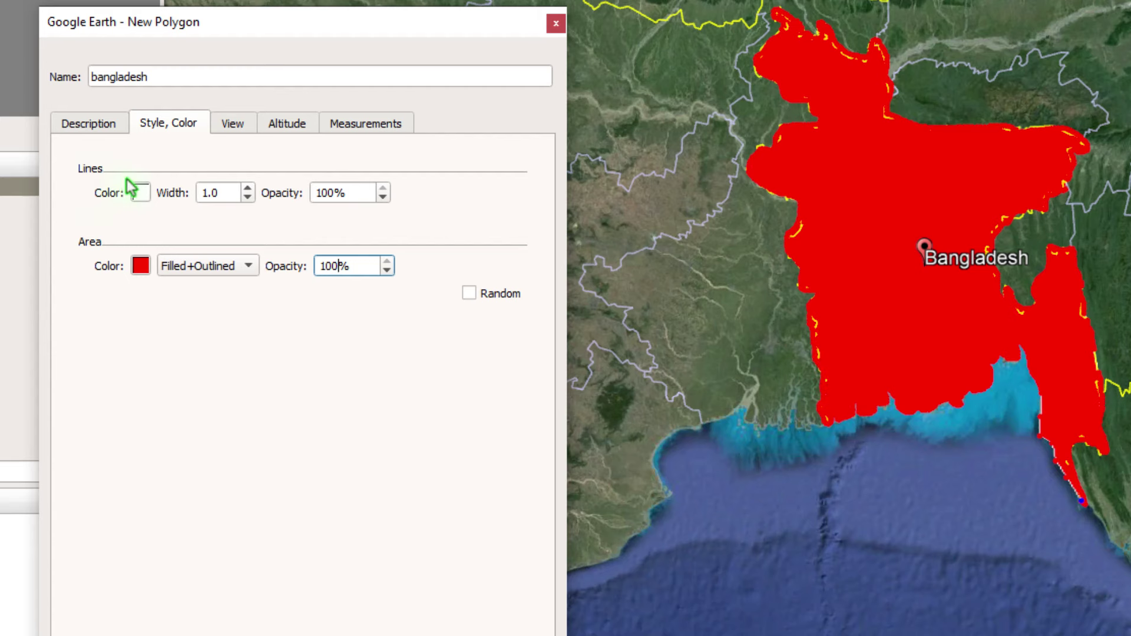
Step: Keep the polygon's line color white and set its line width to 0
left_click(141, 193)
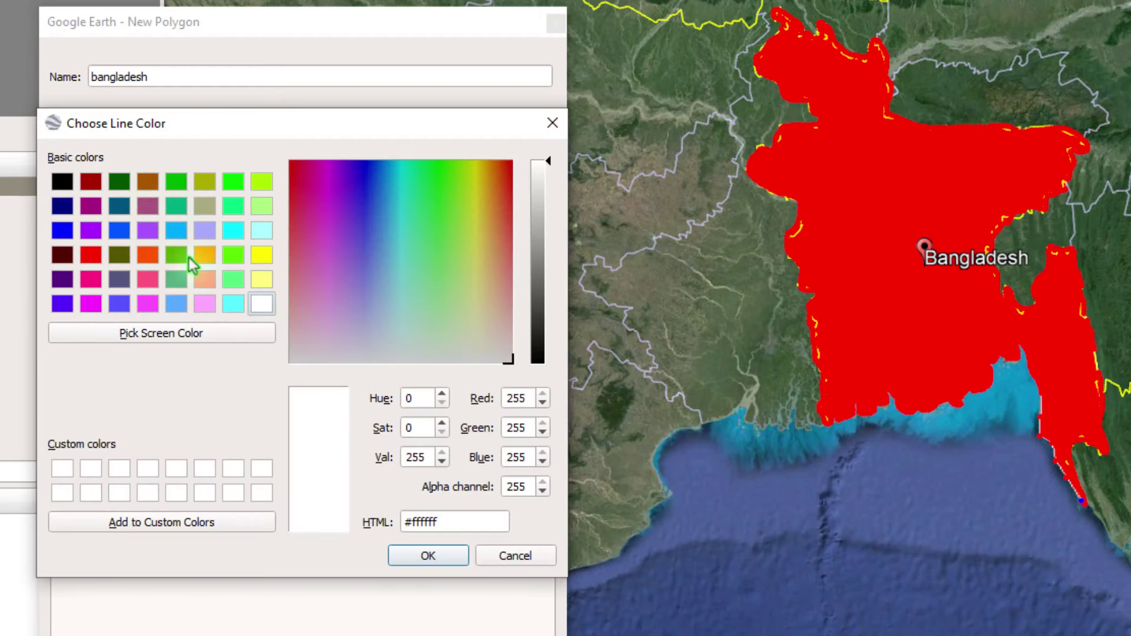
left_click(430, 556)
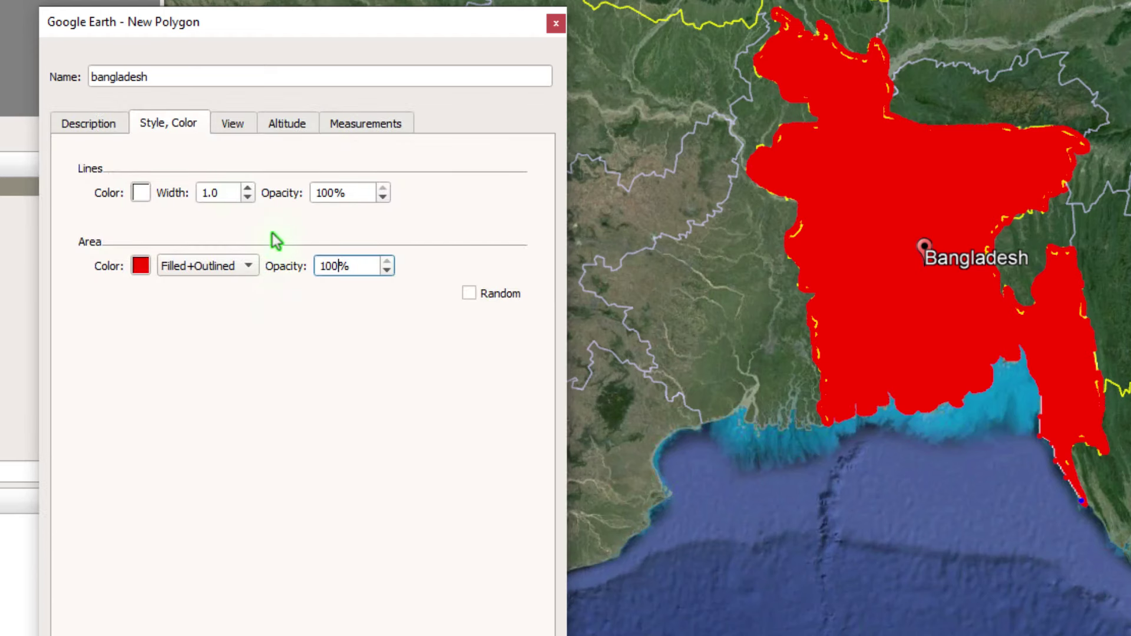
double_click(227, 198)
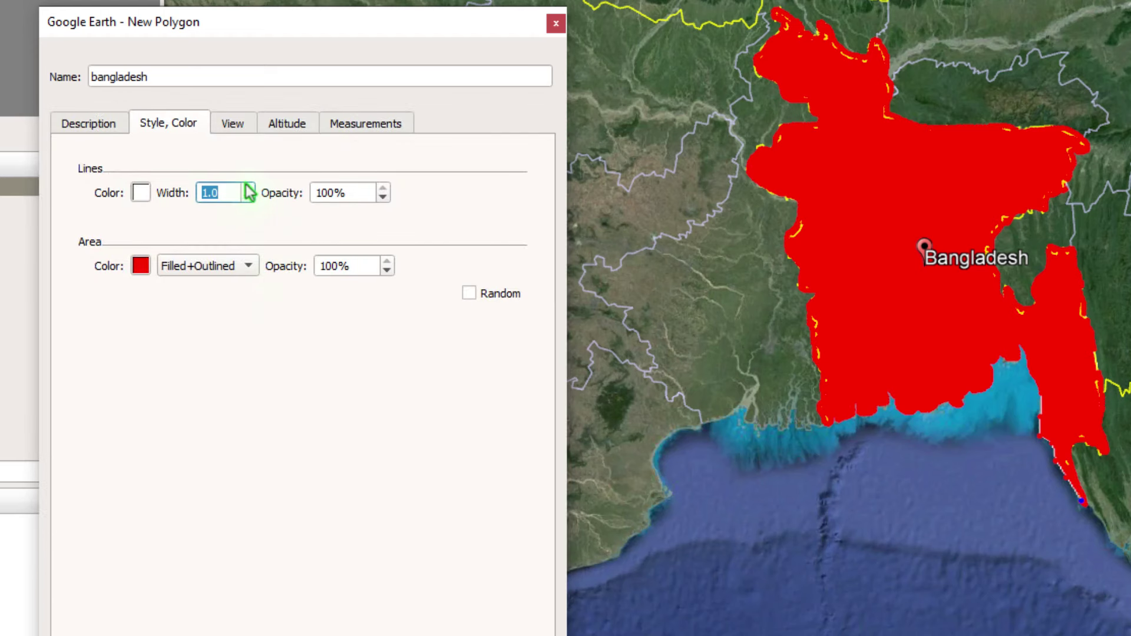
scroll(247, 189, "down", 4)
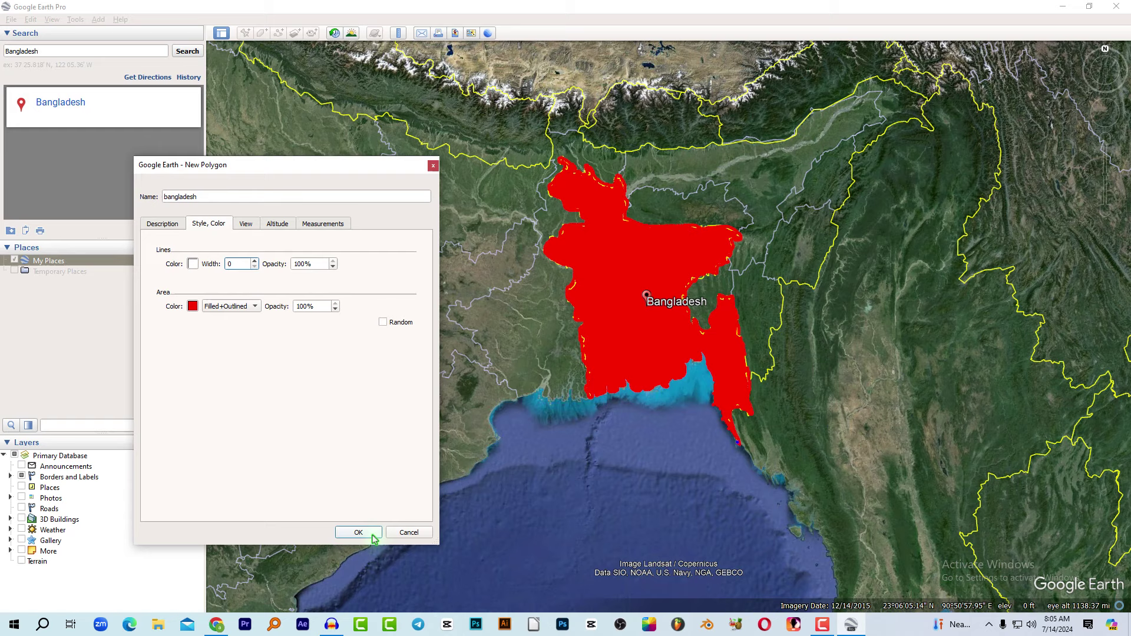
Step: Save the bangladesh polygon and fly to it from the saved places
left_click(361, 533)
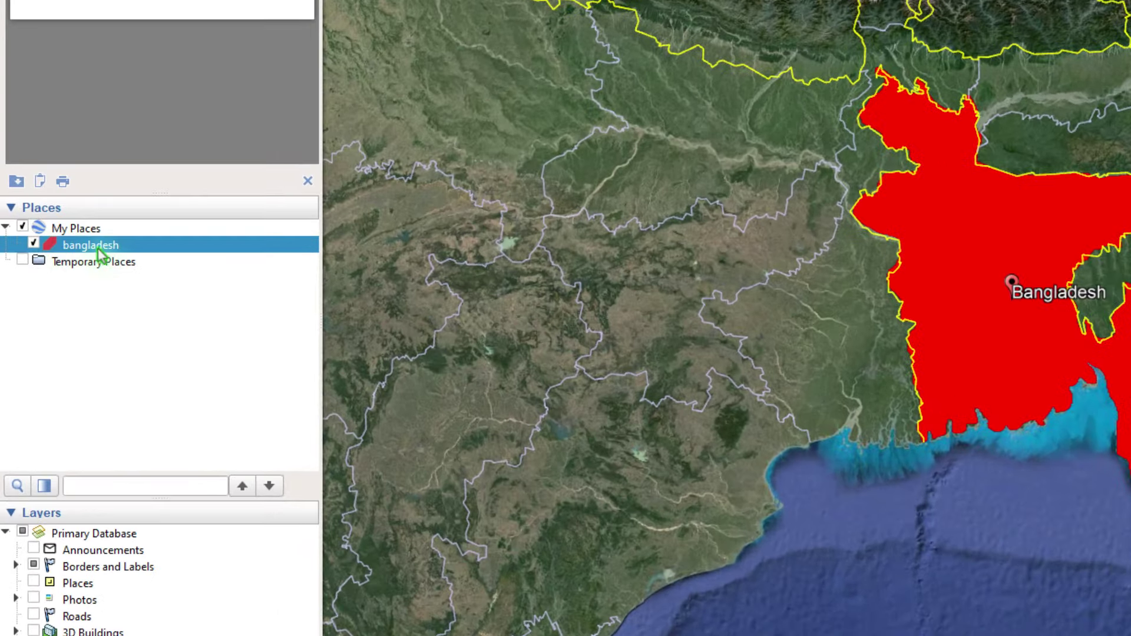
double_click(109, 250)
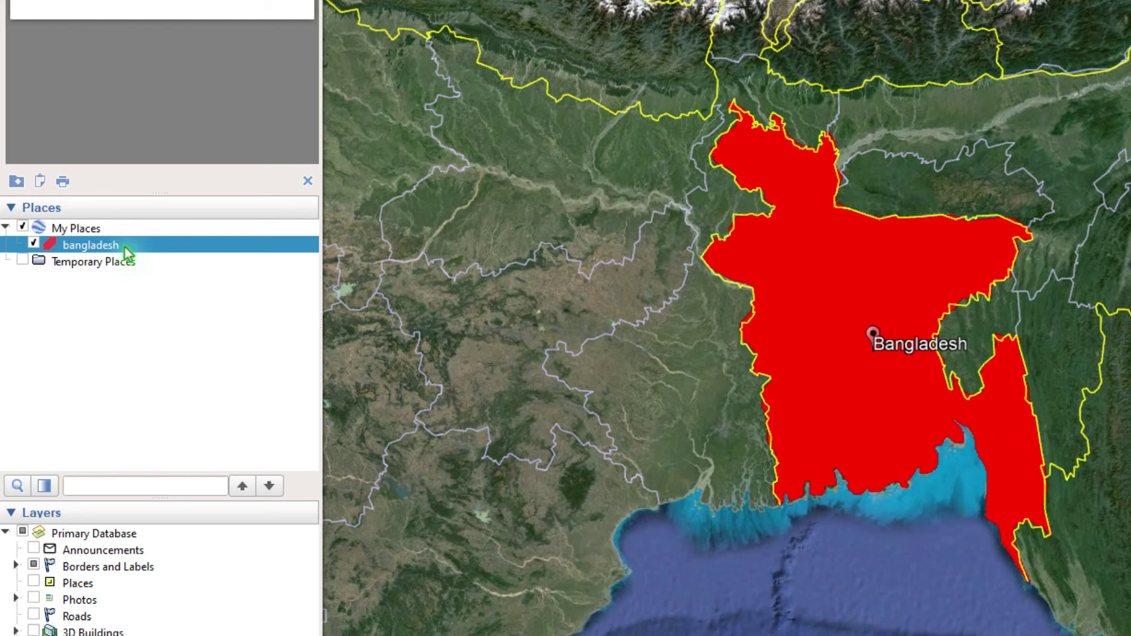
right_click(71, 231)
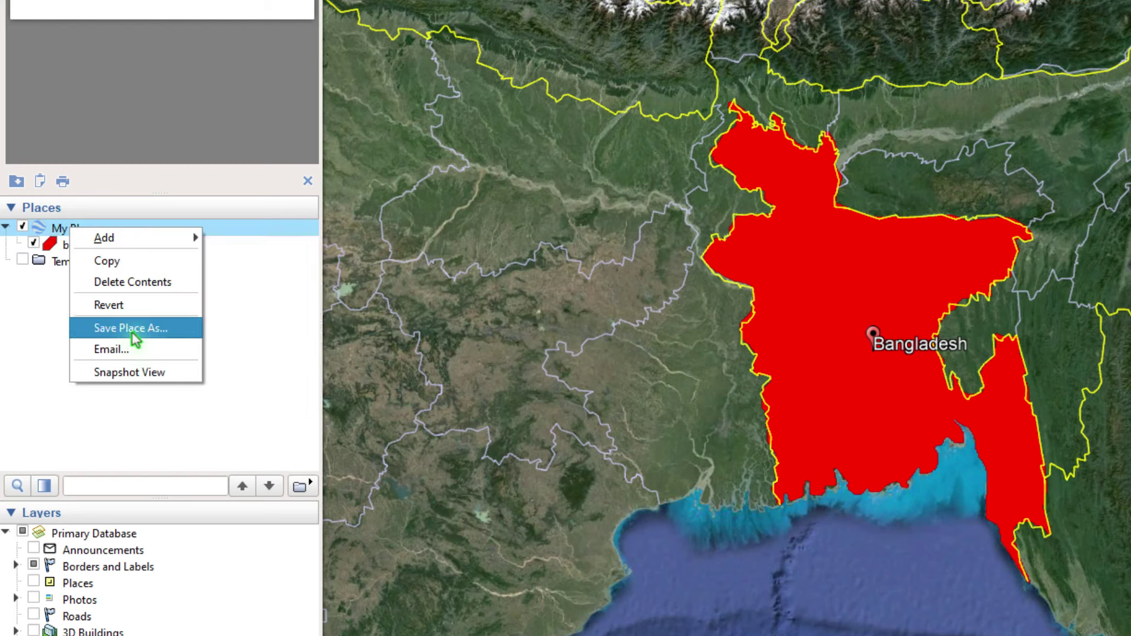
left_click(53, 232)
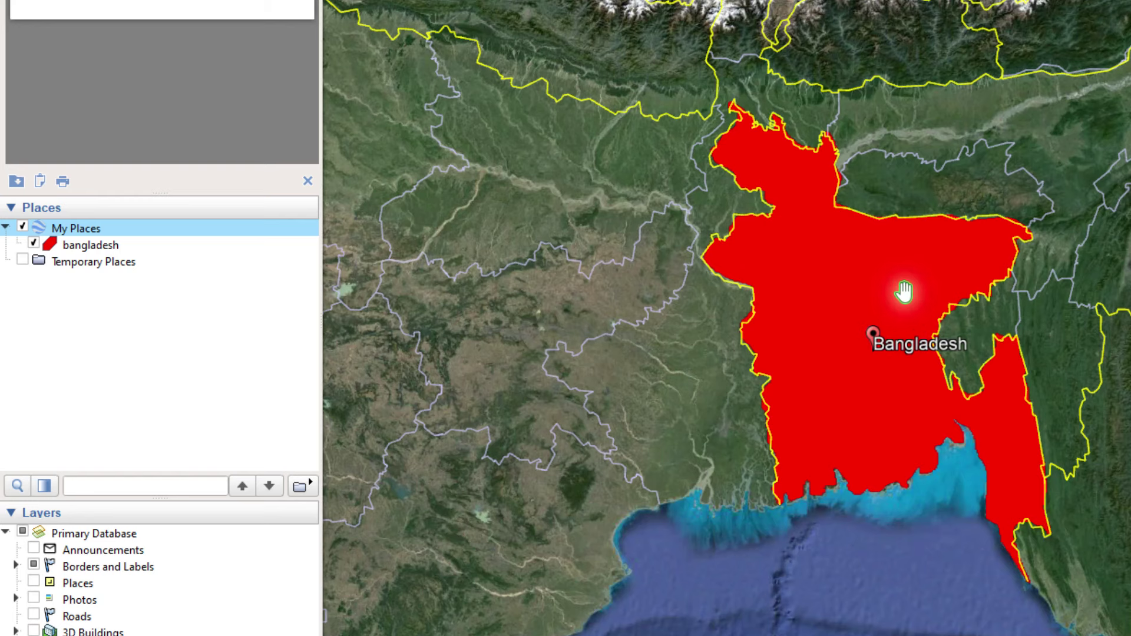
Step: Examine how the red Bangladesh polygon sits on the globe relative to the country borders and surrounding regions
left_click_drag(925, 196, 1065, 189)
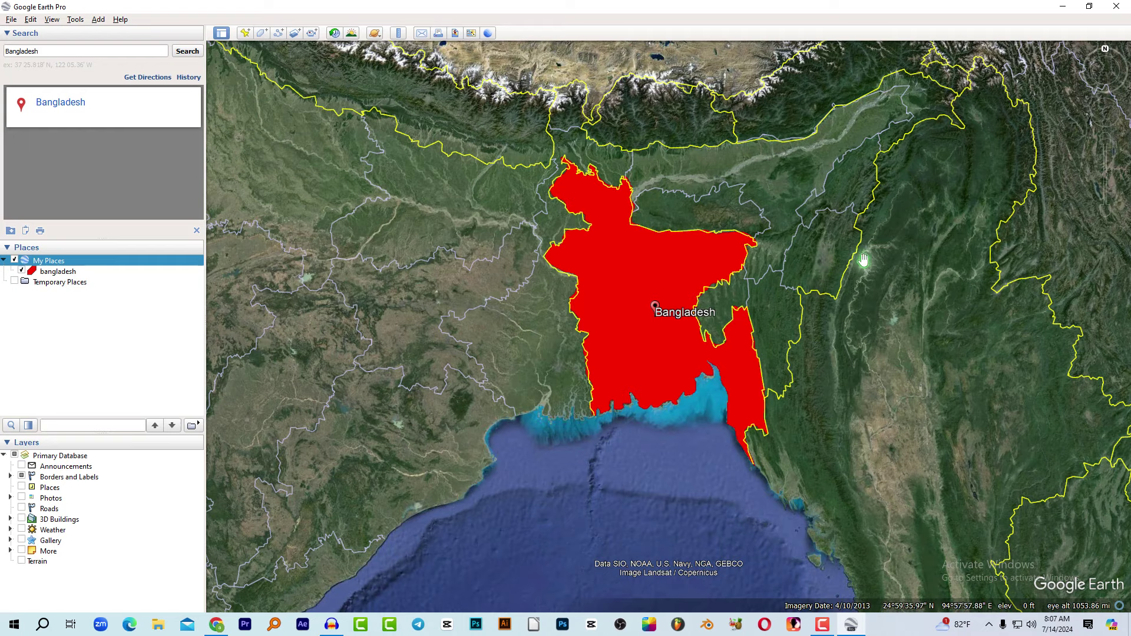
left_click(1105, 69)
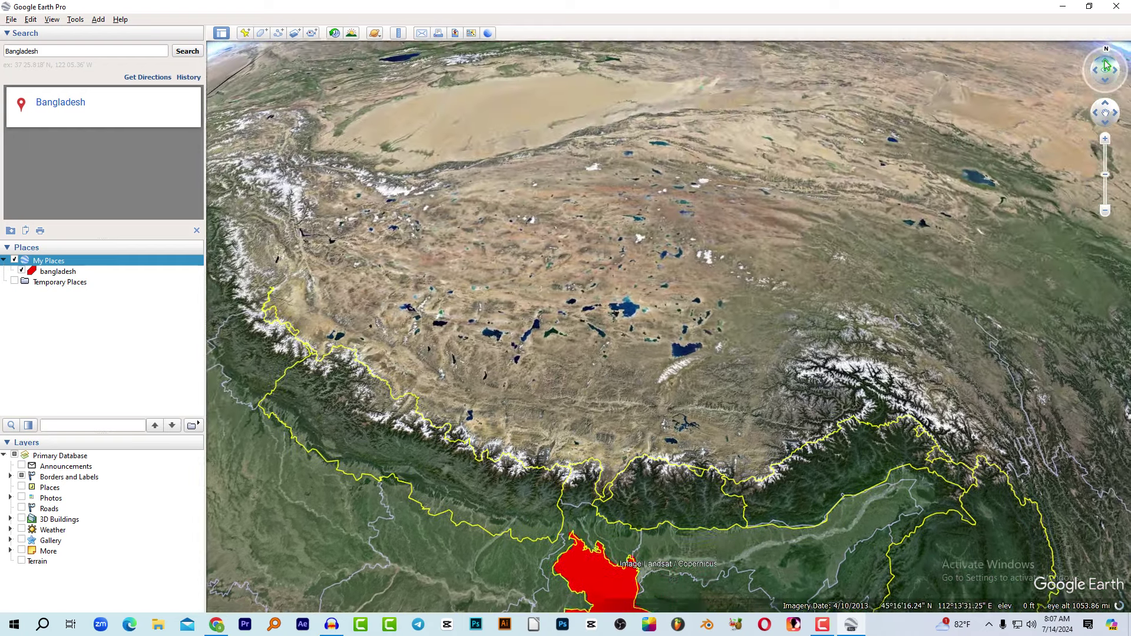
left_click_drag(857, 498, 968, 160)
left_click_drag(947, 221, 601, 227)
left_click_drag(711, 283, 952, 318)
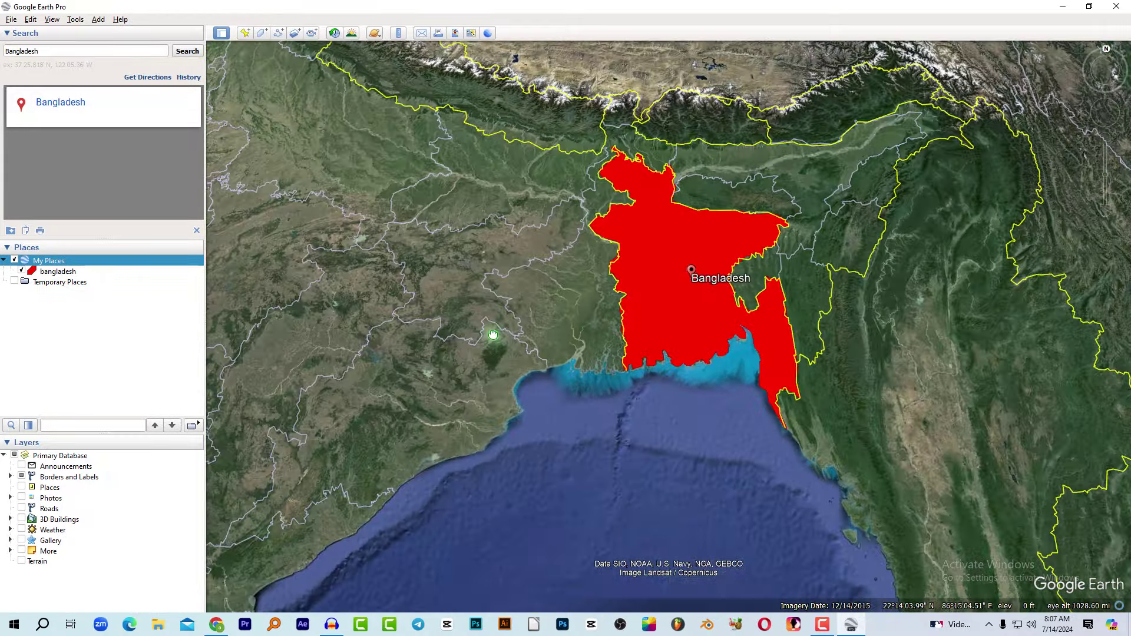
scroll(519, 330, "up", 3)
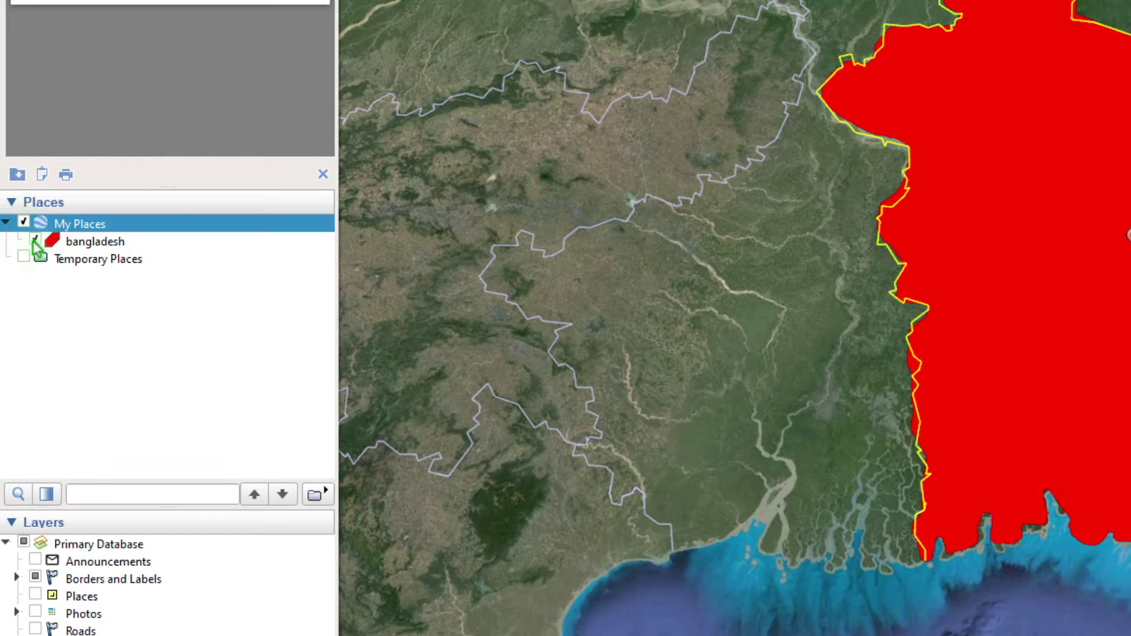
Step: Hide the bangladesh polygon to view the bare terrain and show it again
left_click(35, 241)
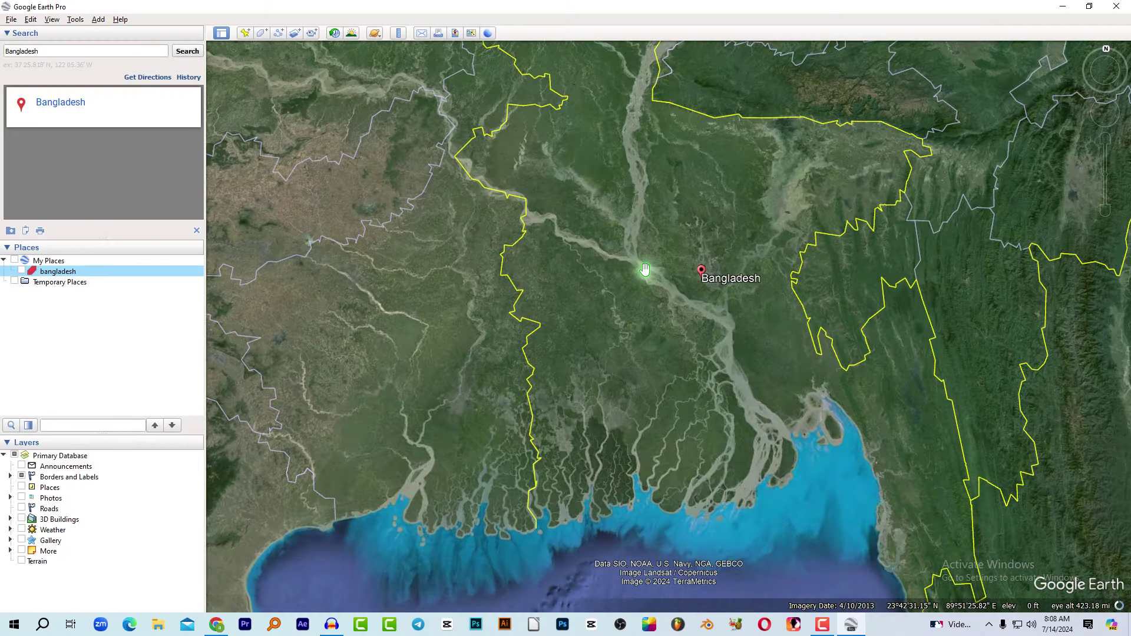
left_click_drag(645, 269, 578, 321)
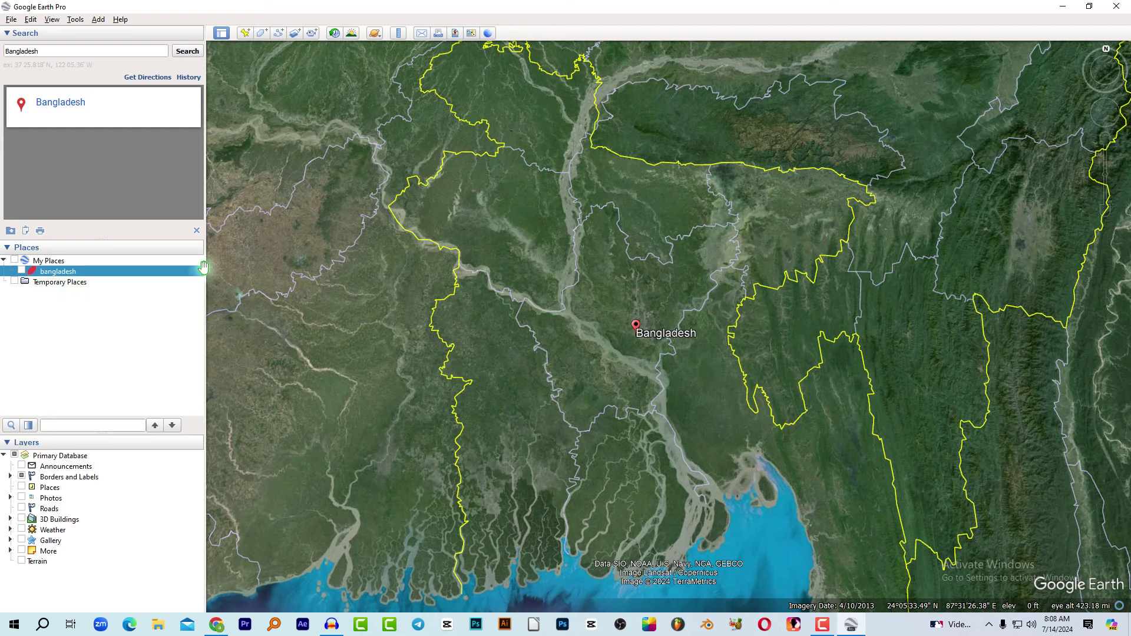
left_click(22, 272)
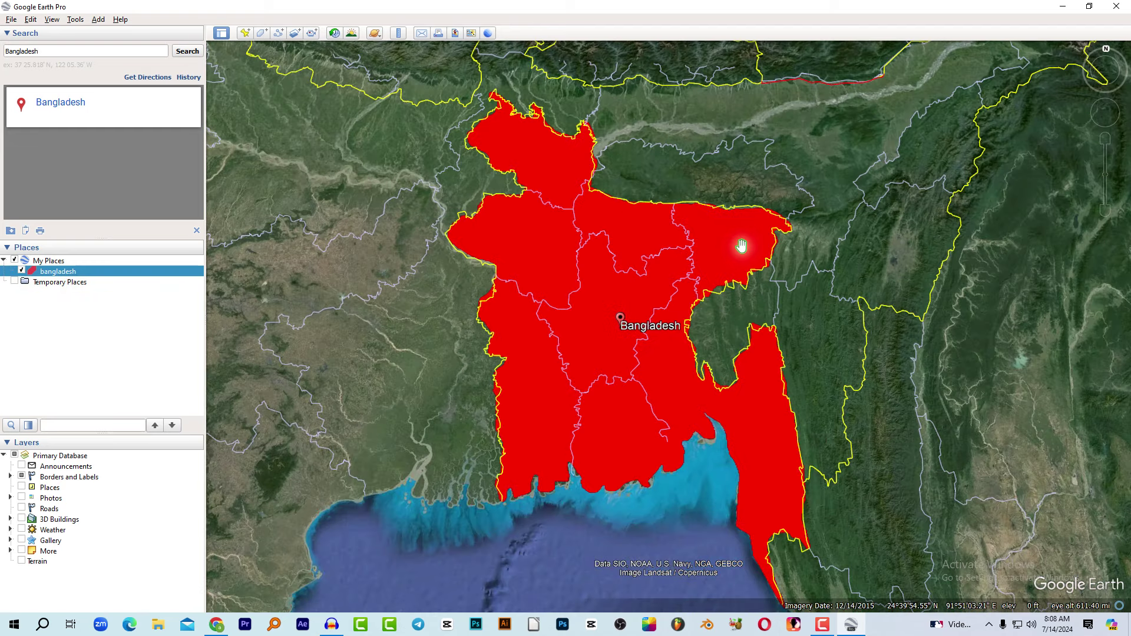
left_click_drag(608, 255, 677, 250)
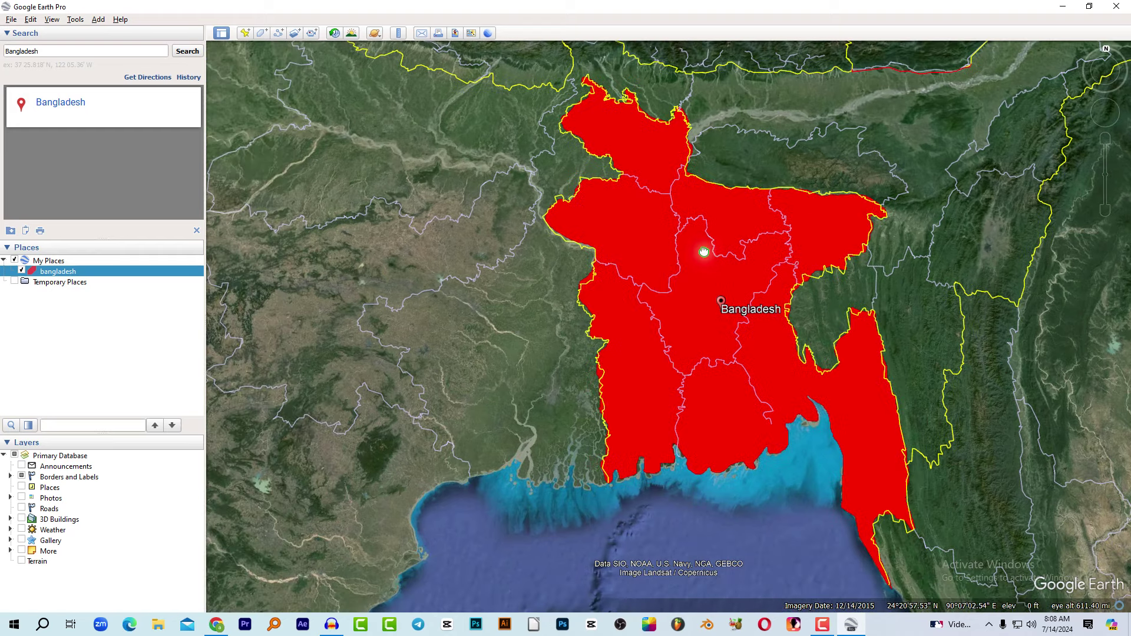
scroll(932, 191, "down", 3)
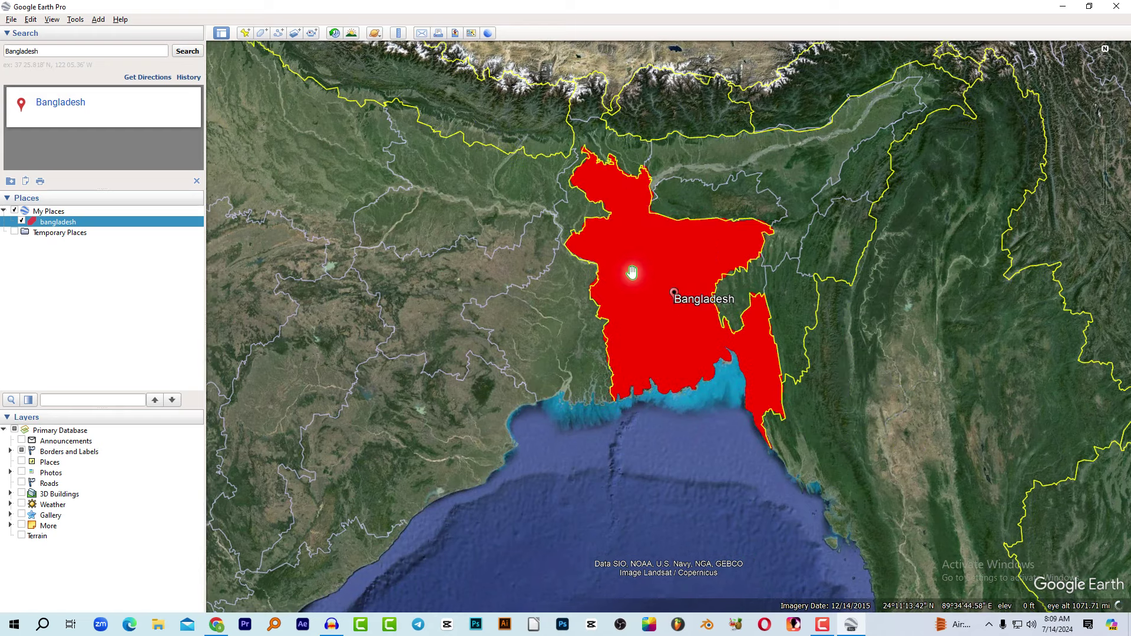
left_click_drag(851, 257, 856, 274)
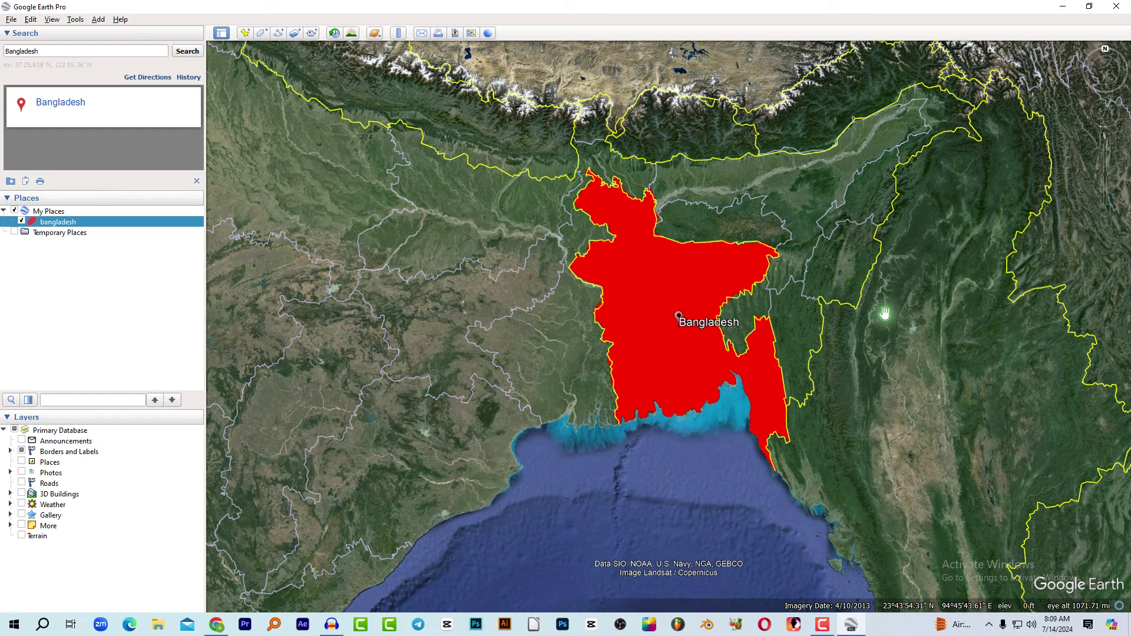
left_click(911, 169)
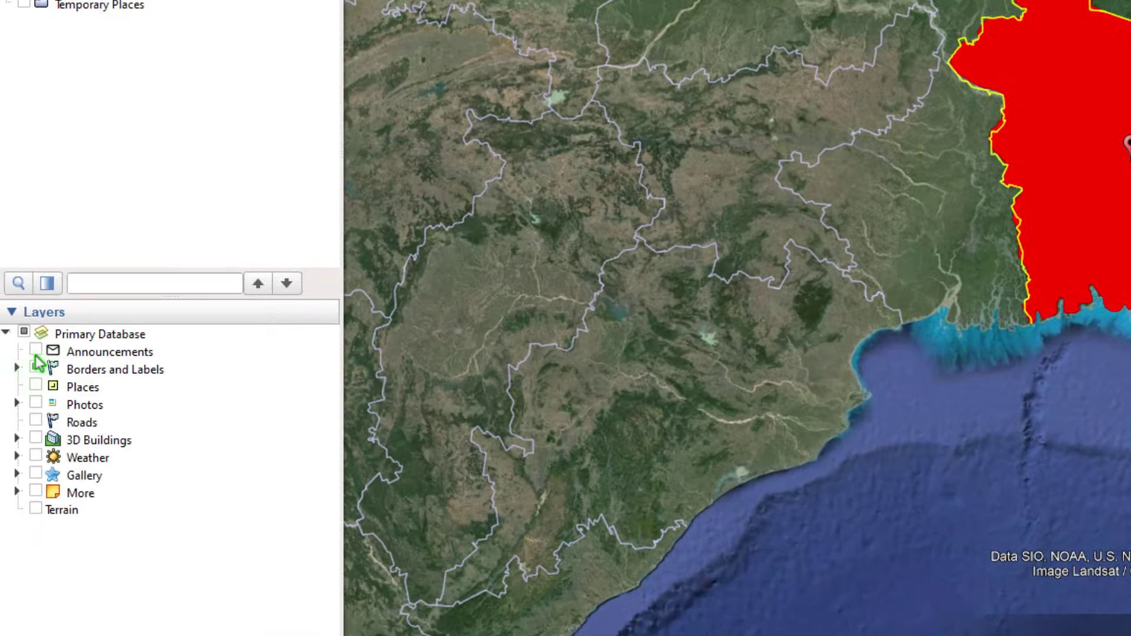
Step: Try the Labels layer on the map, switch it back off and turn off the Borders layer
double_click(117, 376)
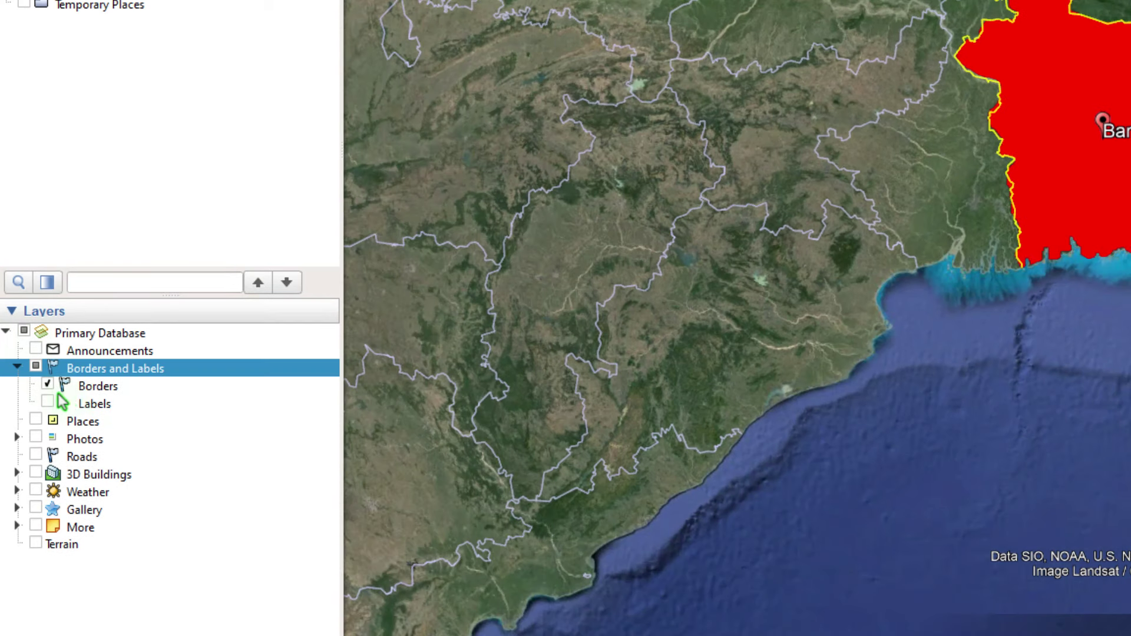
left_click(48, 404)
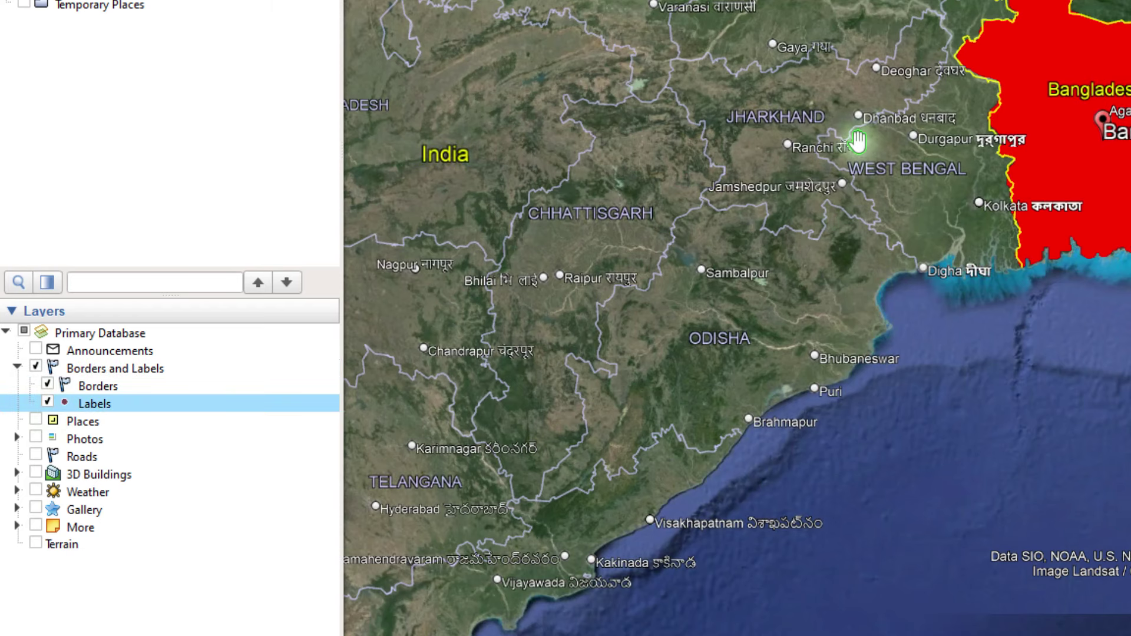
left_click(47, 403)
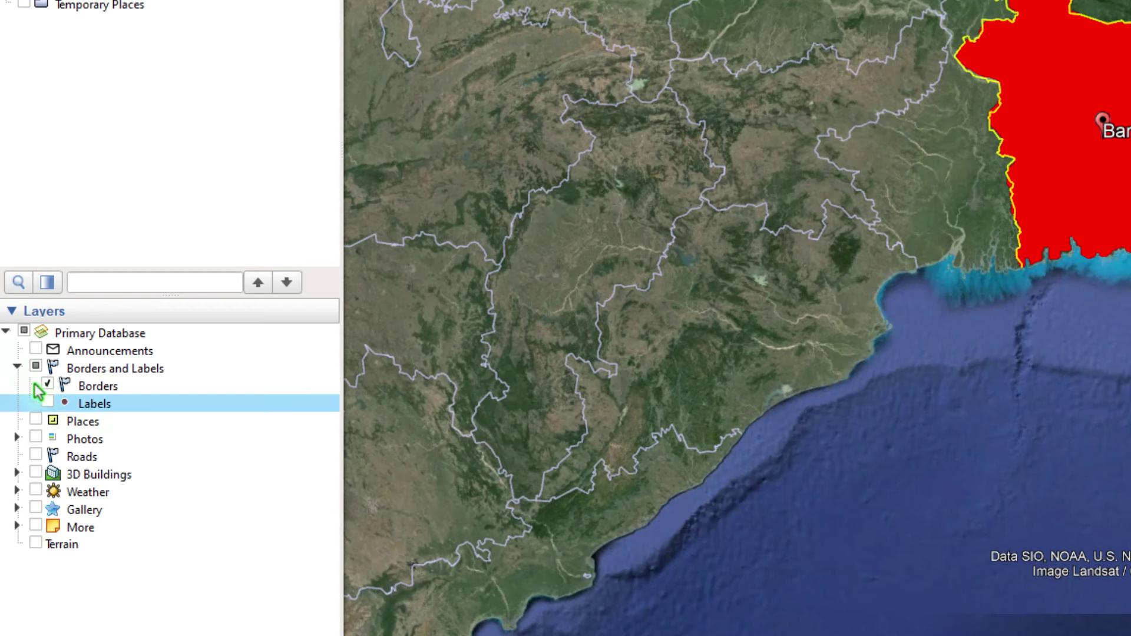
left_click(47, 386)
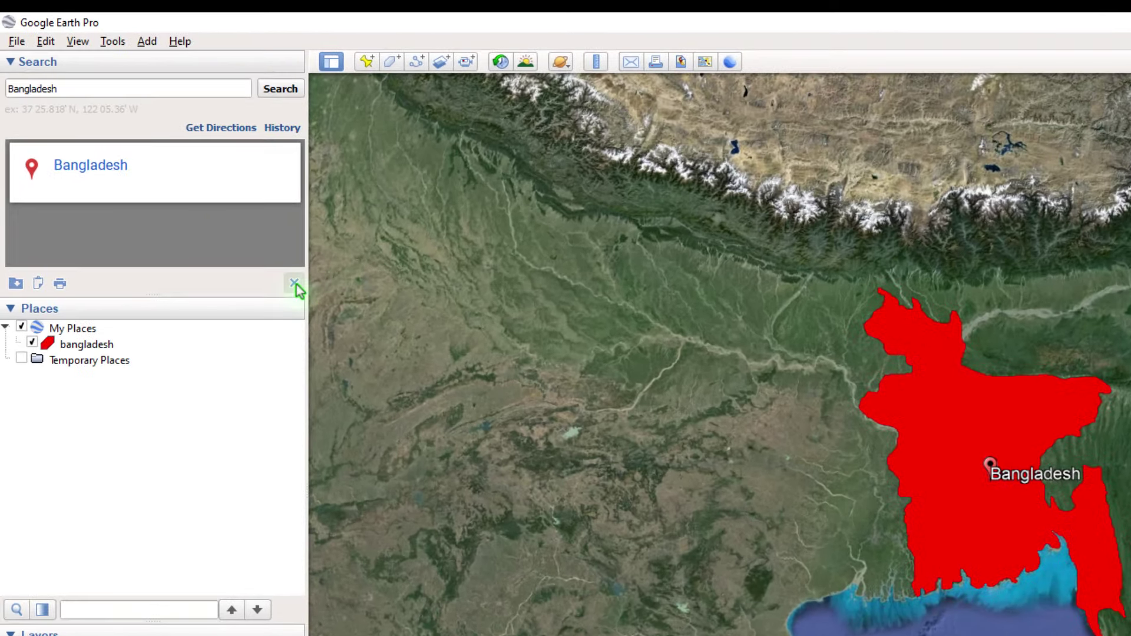
Step: Clear the Bangladesh search result and hide the bangladesh polygon
left_click(295, 284)
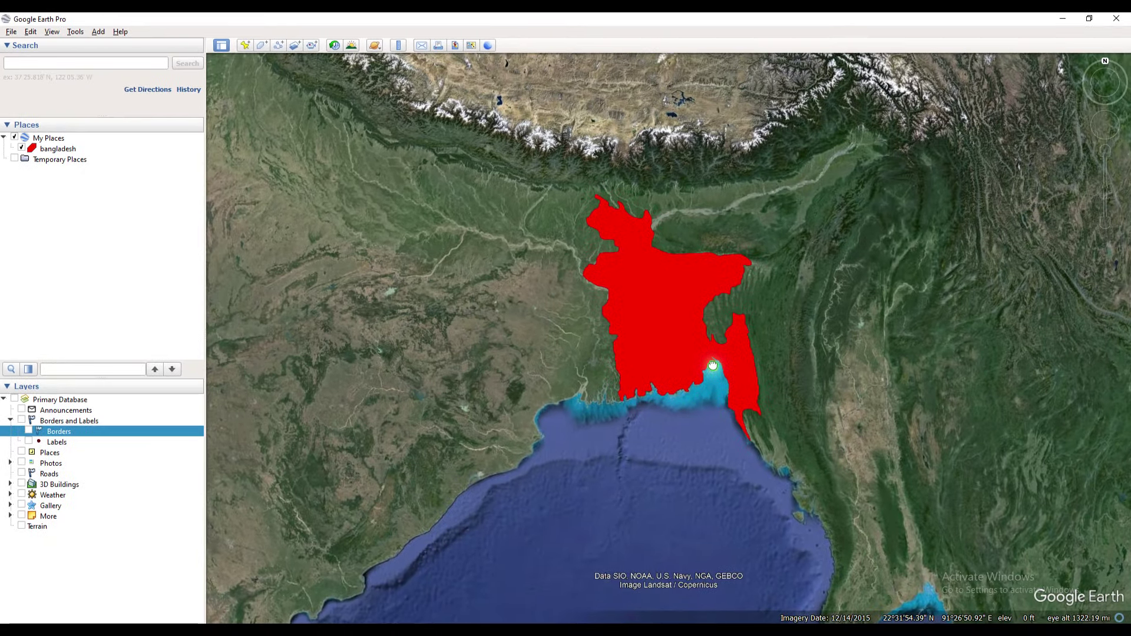
left_click(22, 149)
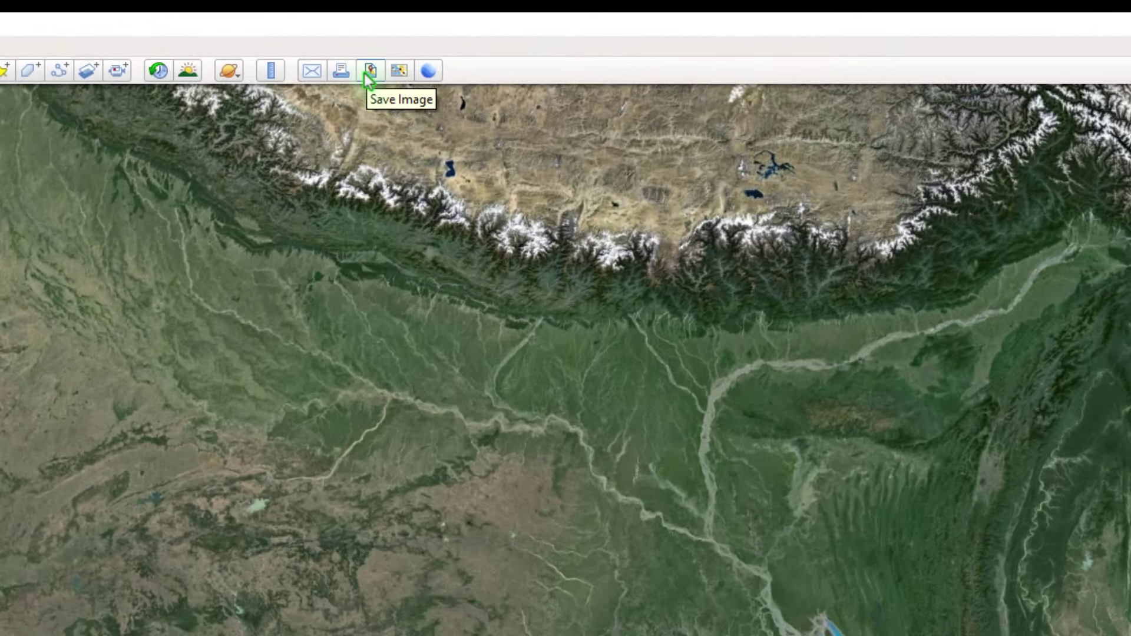
Step: Start a map image export without the title and description, legend, scale and compass
left_click(370, 72)
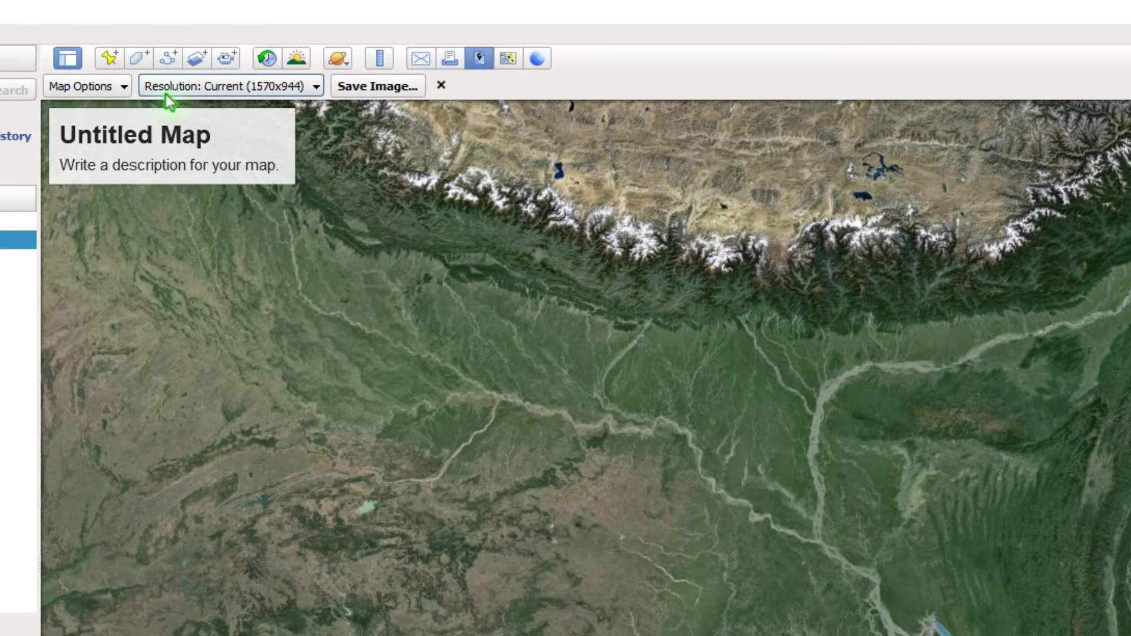
left_click(85, 92)
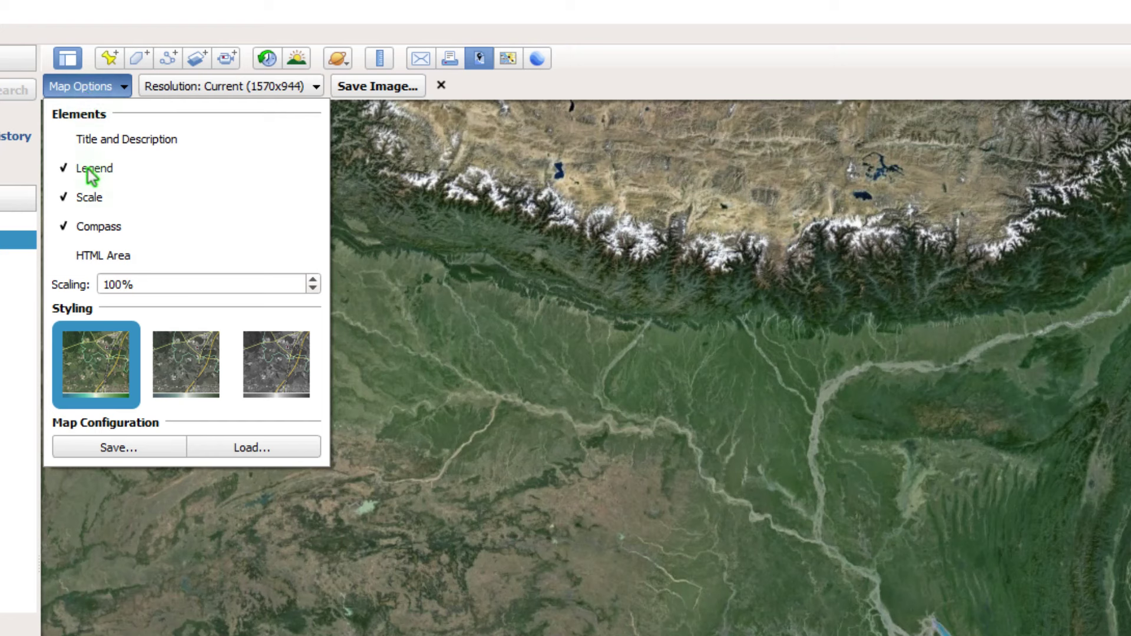
left_click(88, 203)
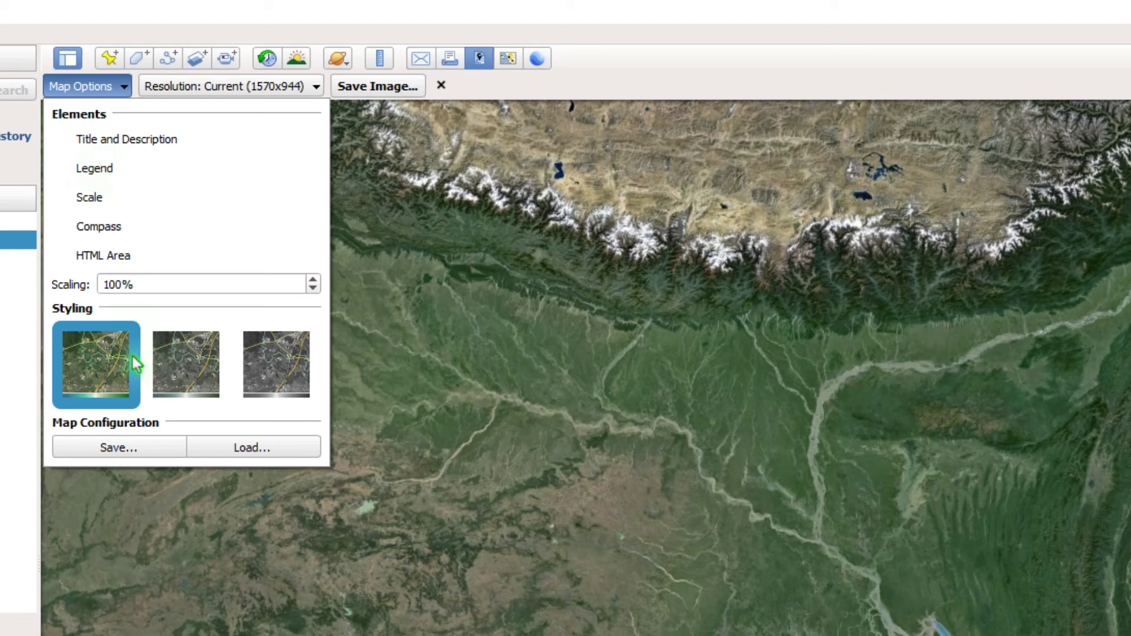
Step: Set the image resolution to 3840x2160 (4K UHD) and save the plain map as the JPEG "image 01" in New folder on the Desktop
left_click(189, 91)
left_click(189, 91)
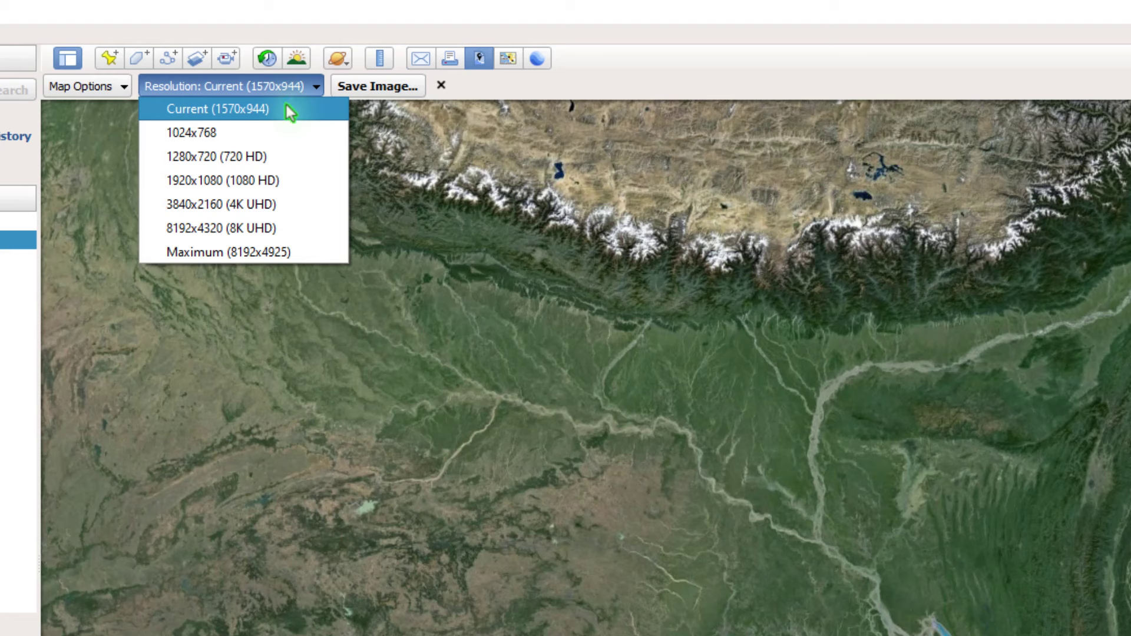
left_click(243, 211)
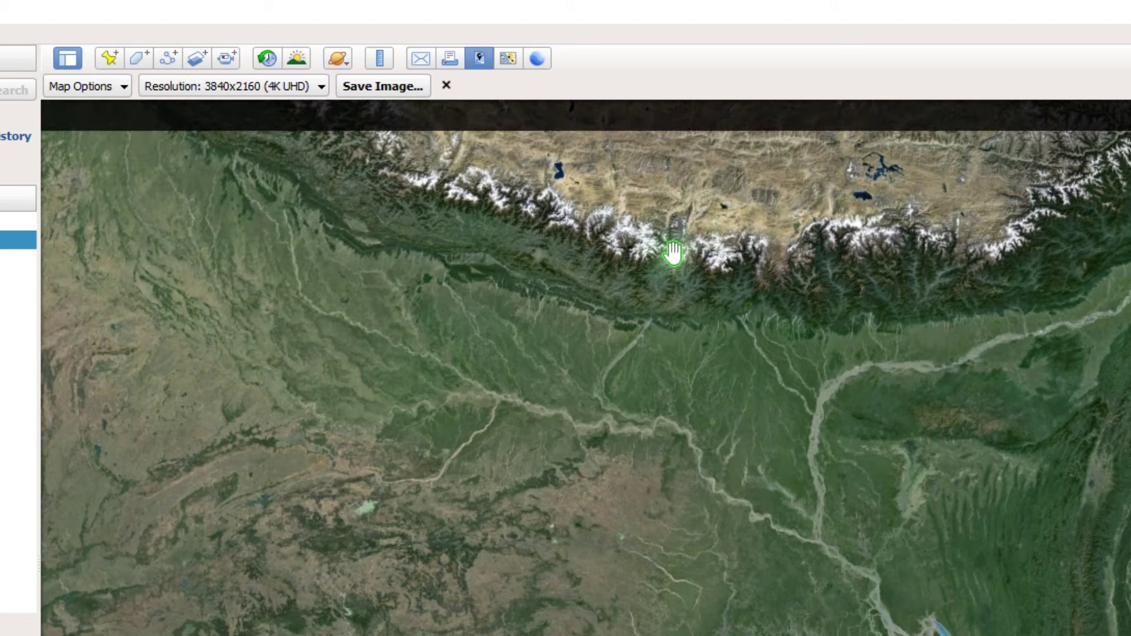
left_click(369, 93)
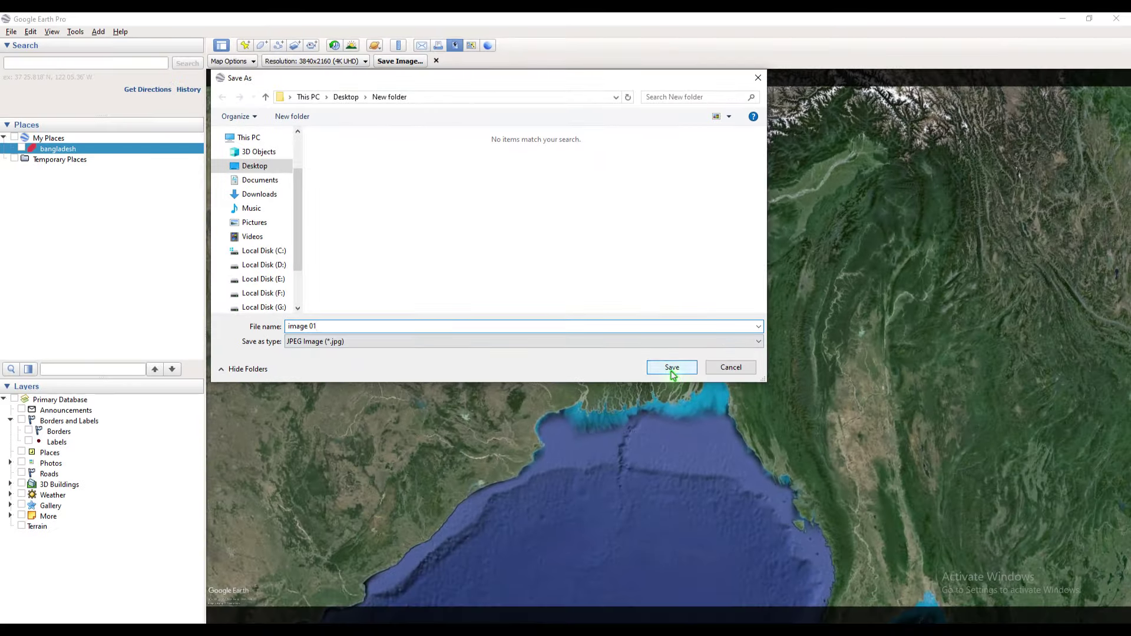
left_click(862, 626)
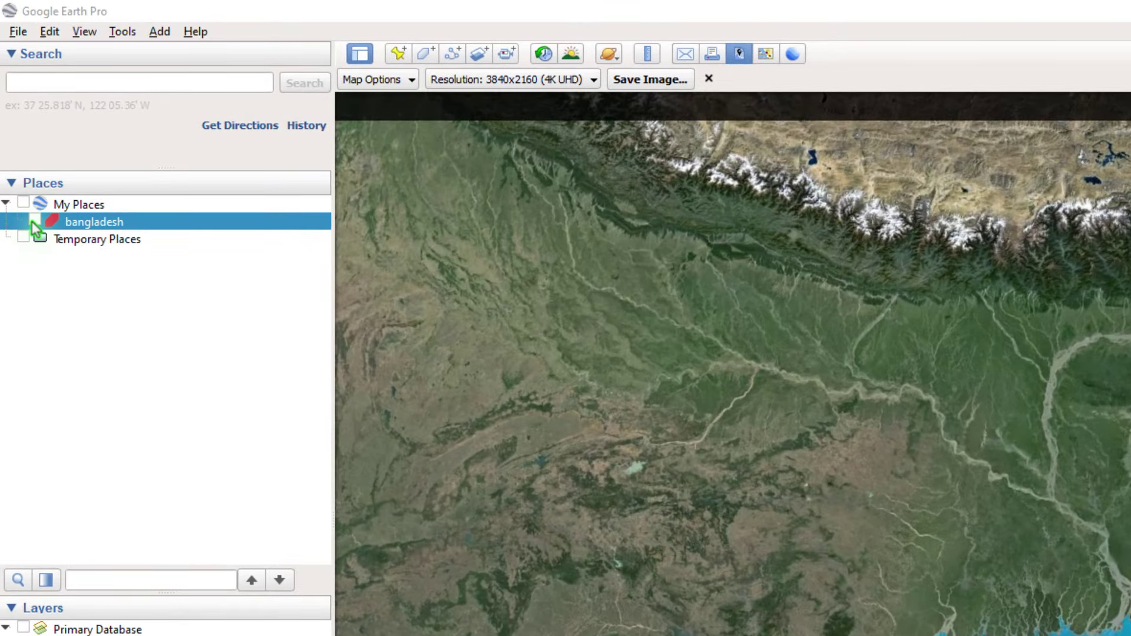
Step: Show the bangladesh polygon again and save the highlighted map as the JPEG "image 02" in the same folder
left_click(35, 223)
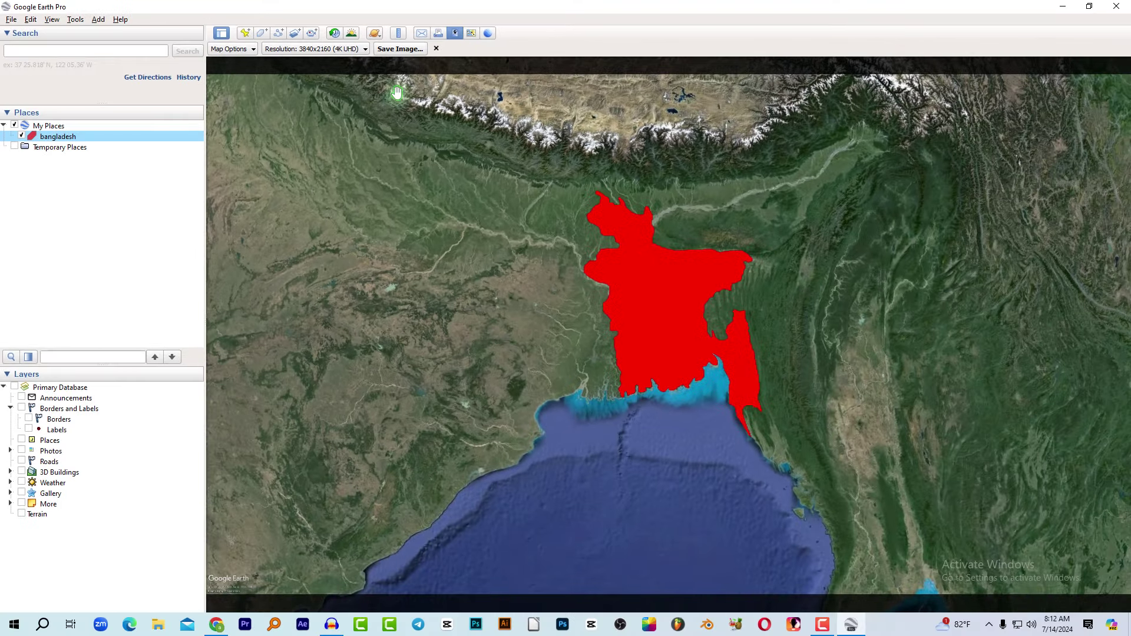
left_click(399, 49)
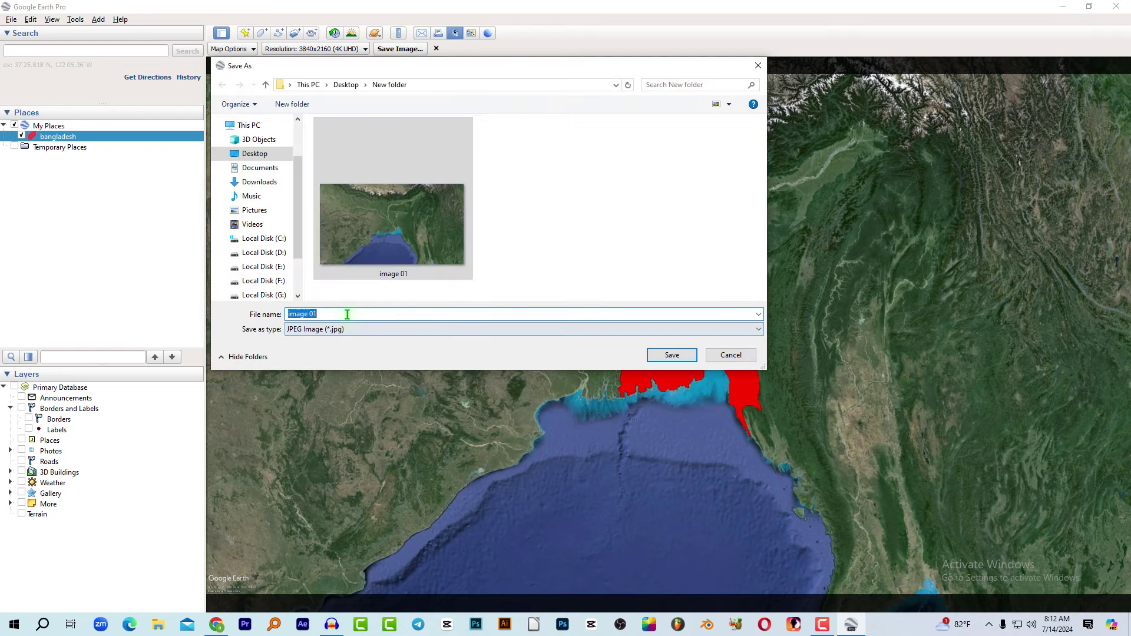
key("BackSpace")
type("2")
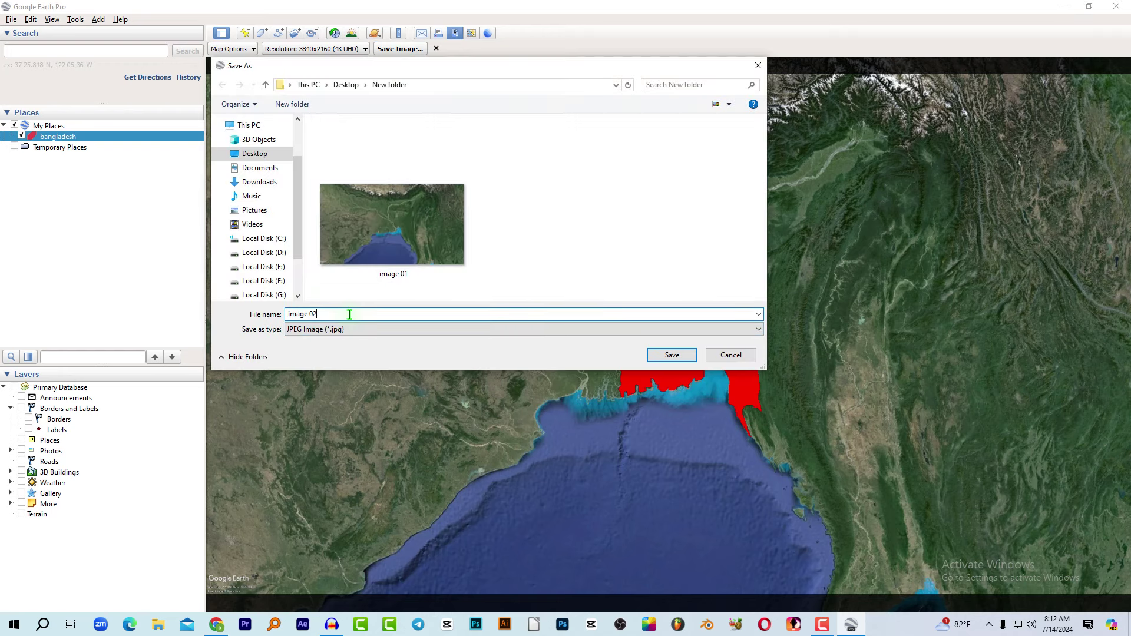
left_click(672, 355)
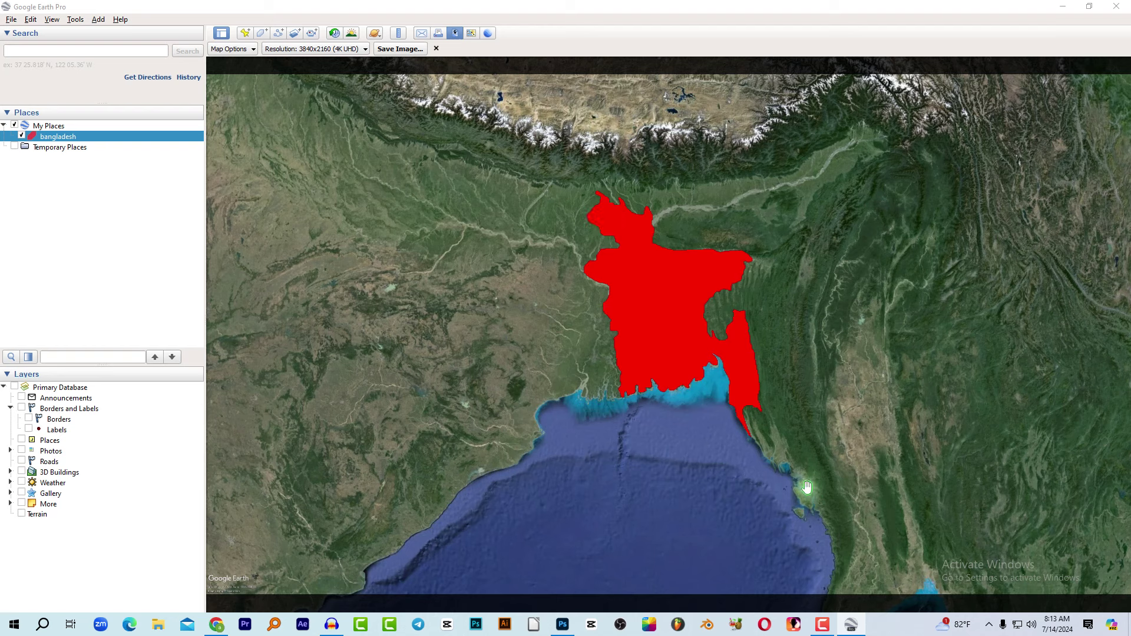
Step: Switch to Photoshop and open "image 02" from New folder on the Desktop
left_click(561, 625)
left_click(20, 7)
left_click(29, 29)
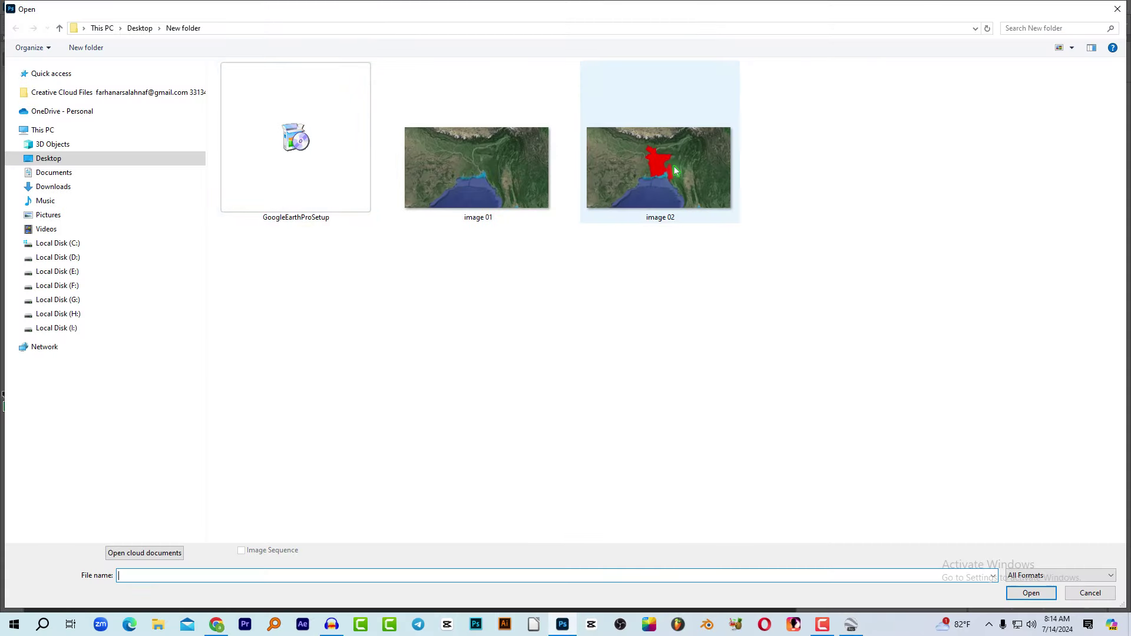
double_click(675, 171)
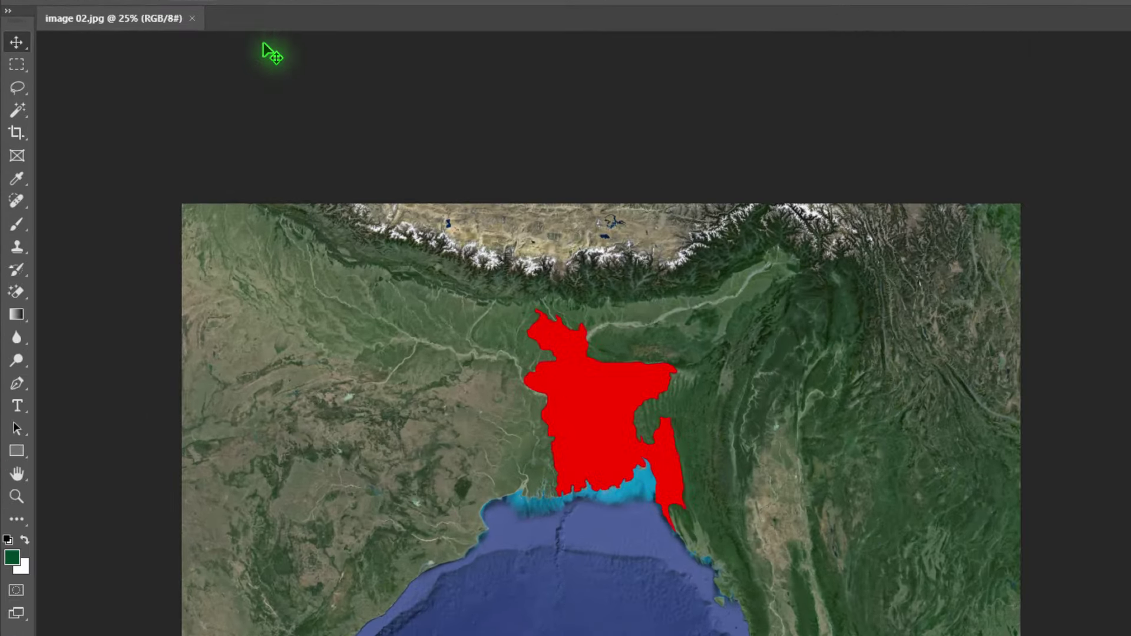
Step: Select the red Bangladesh area in image 02 with the Magic Wand tool
scroll(813, 390, "up", 5)
scroll(810, 387, "down", 4)
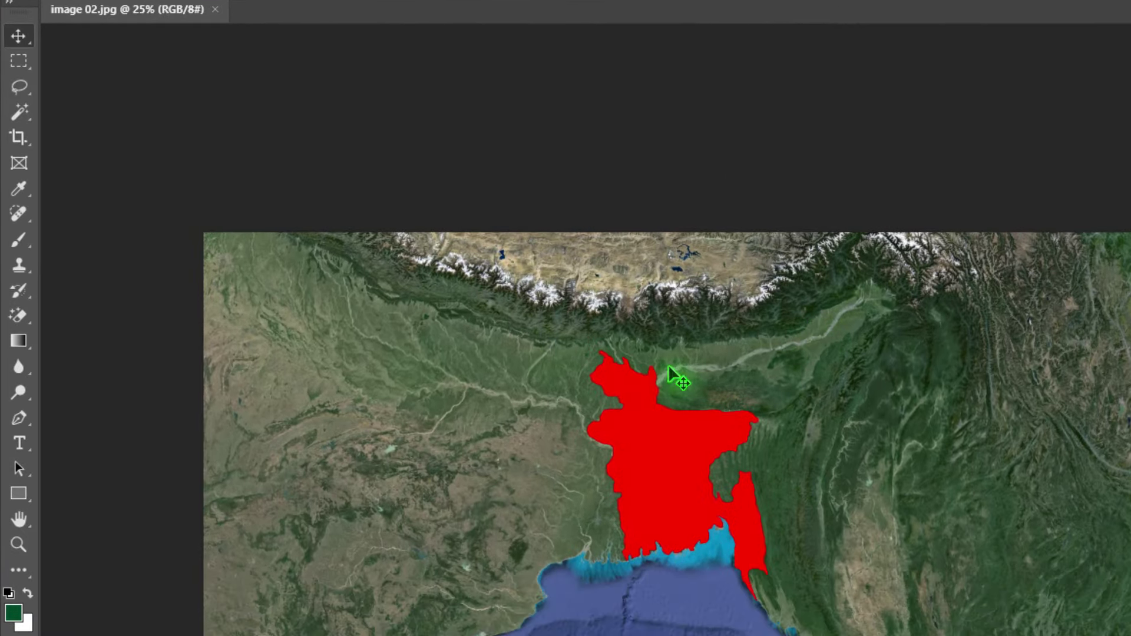
right_click(20, 113)
left_click(81, 153)
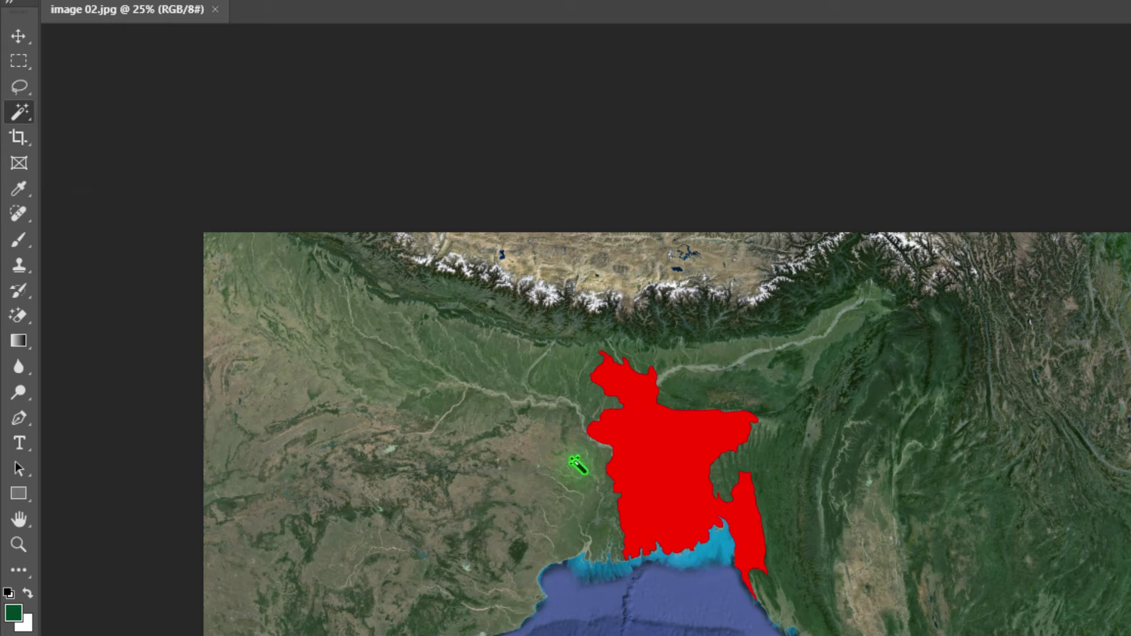
left_click(653, 437)
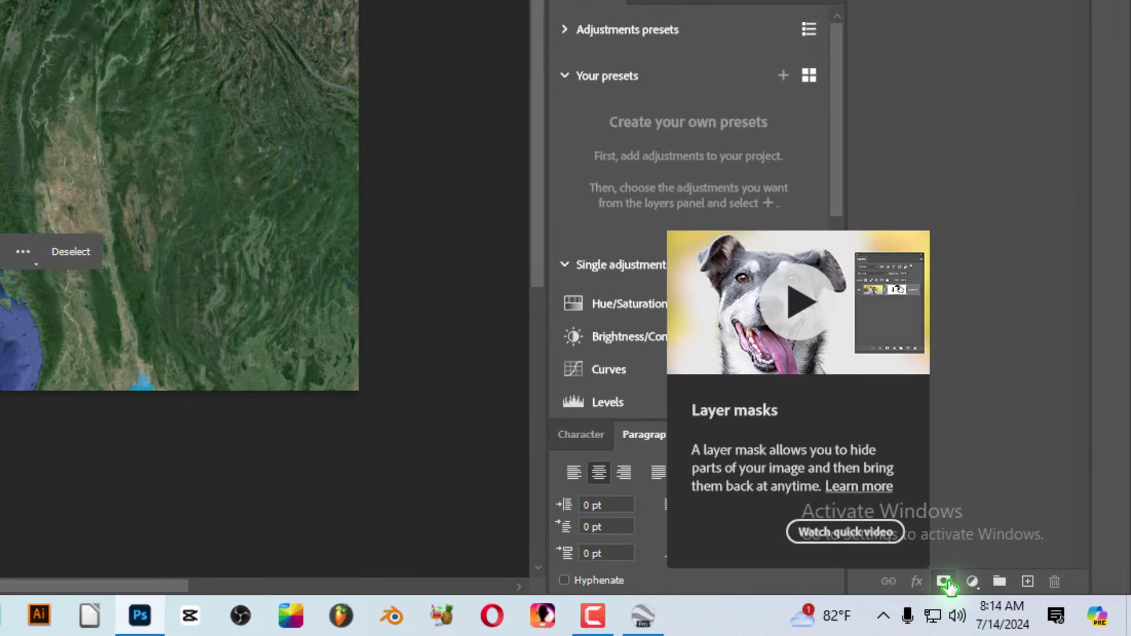
Step: Mask the layer to the selected red shape and save the result as the PNG "image 03" in New folder
left_click(944, 582)
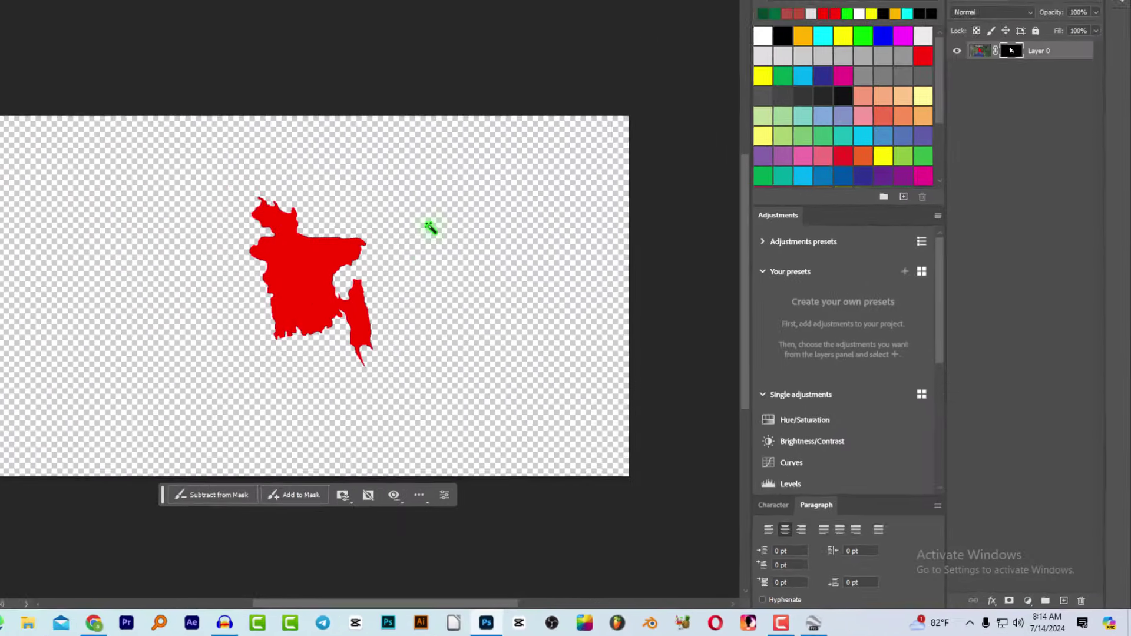
key("v")
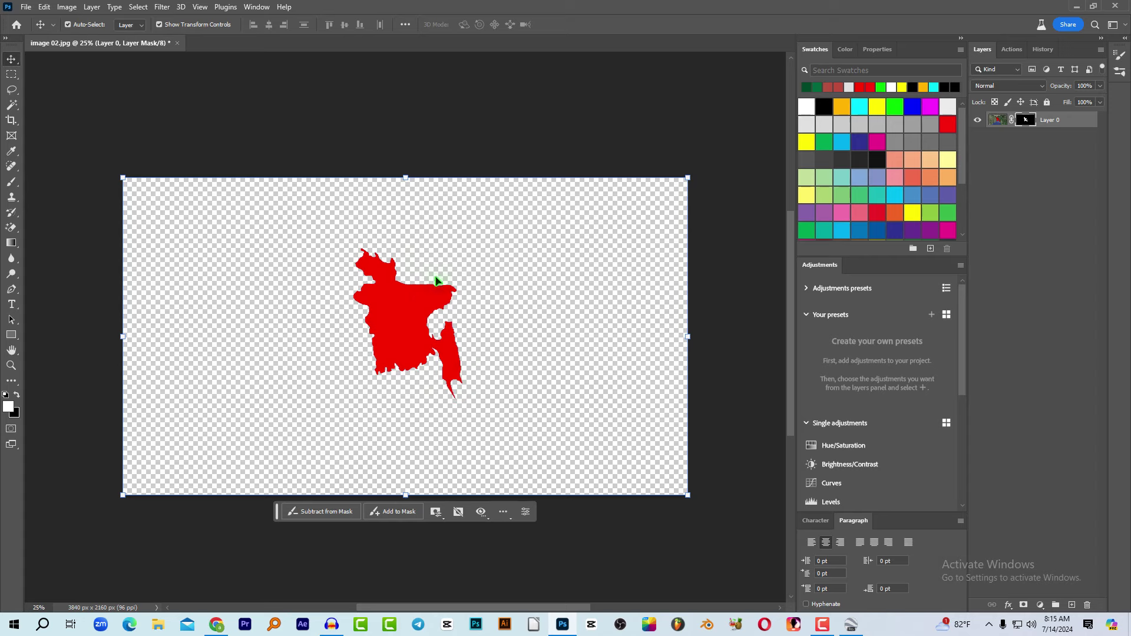
key("ctrl+s")
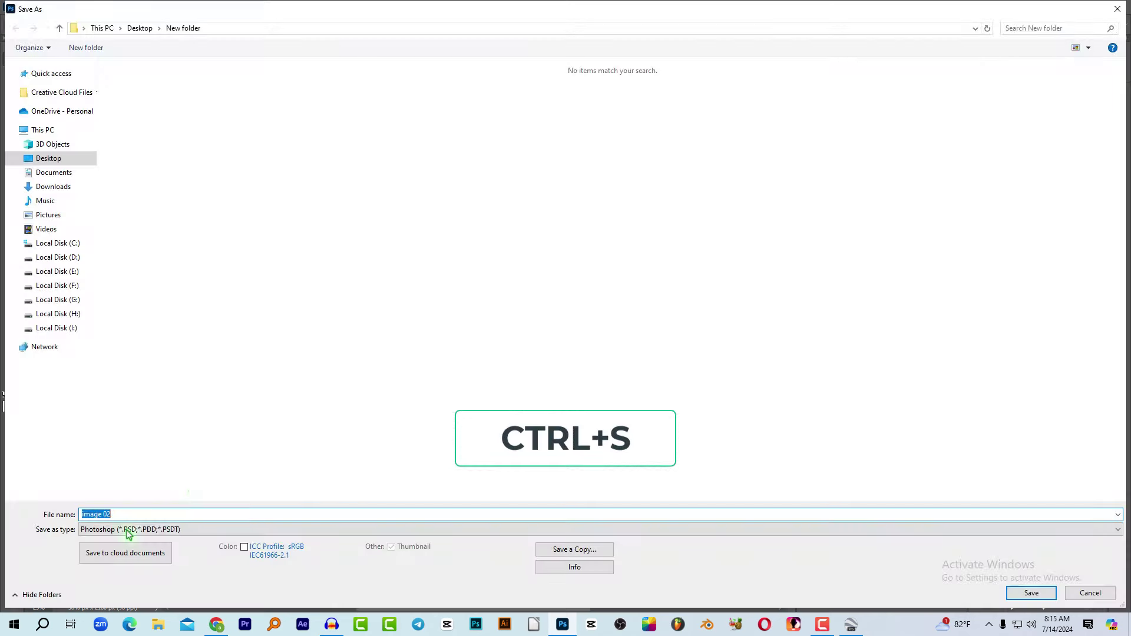
left_click(128, 529)
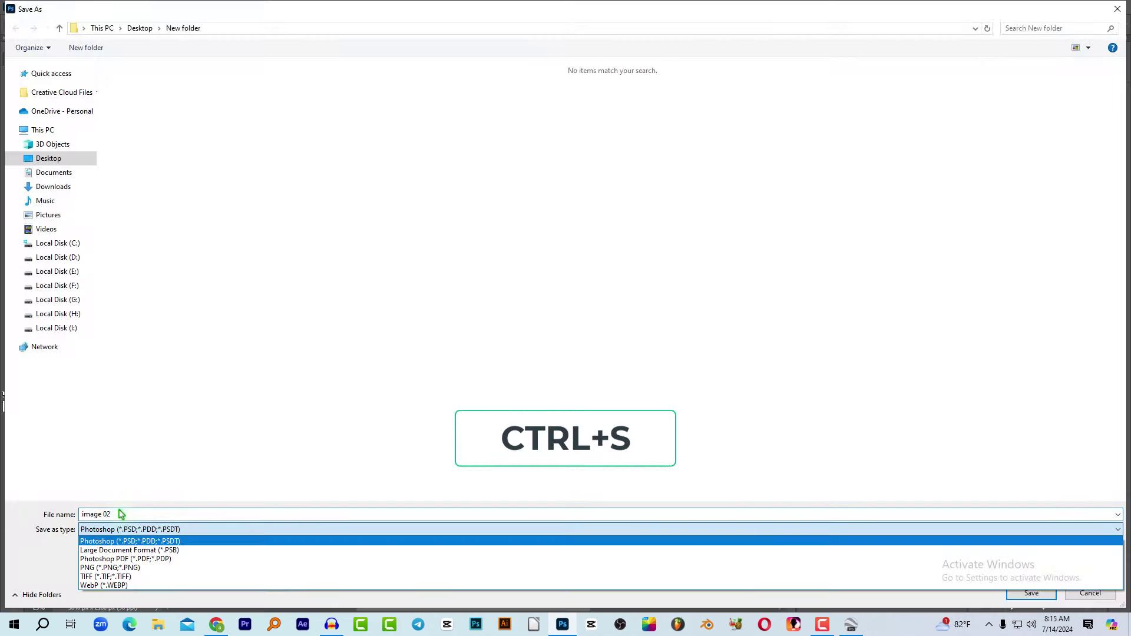
left_click(101, 569)
left_click(144, 511)
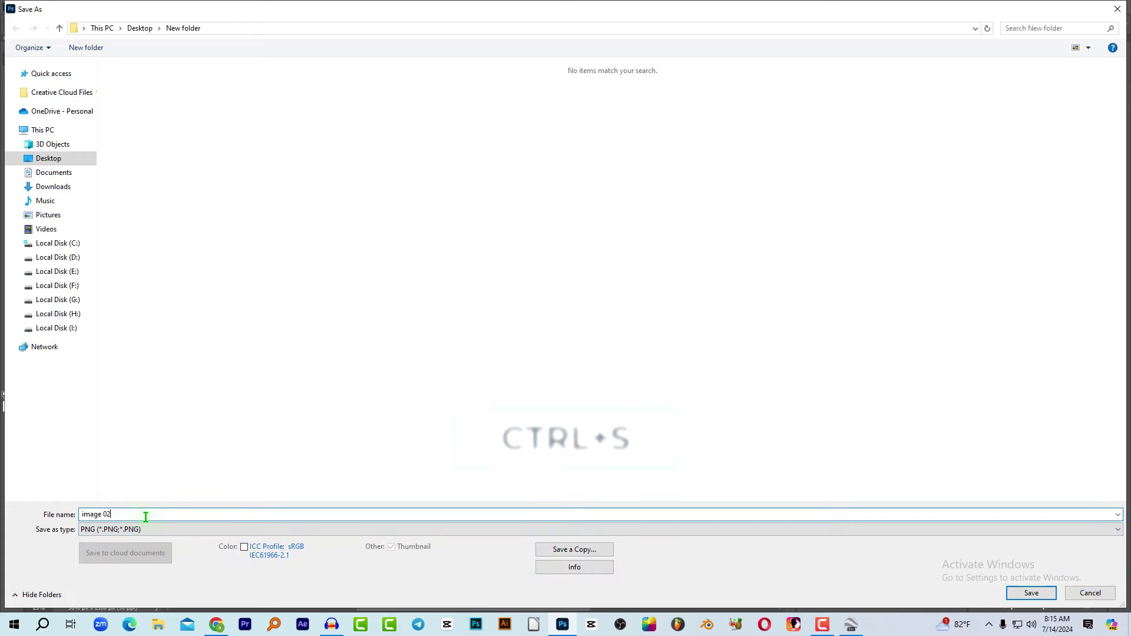
key("BackSpace")
type("3")
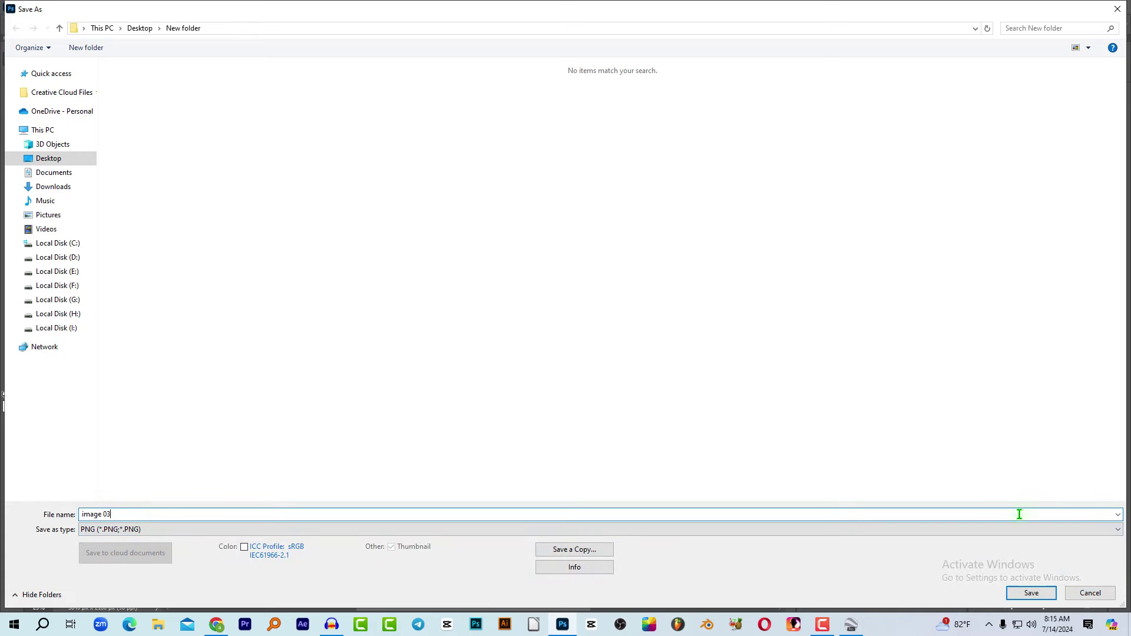
left_click(1025, 593)
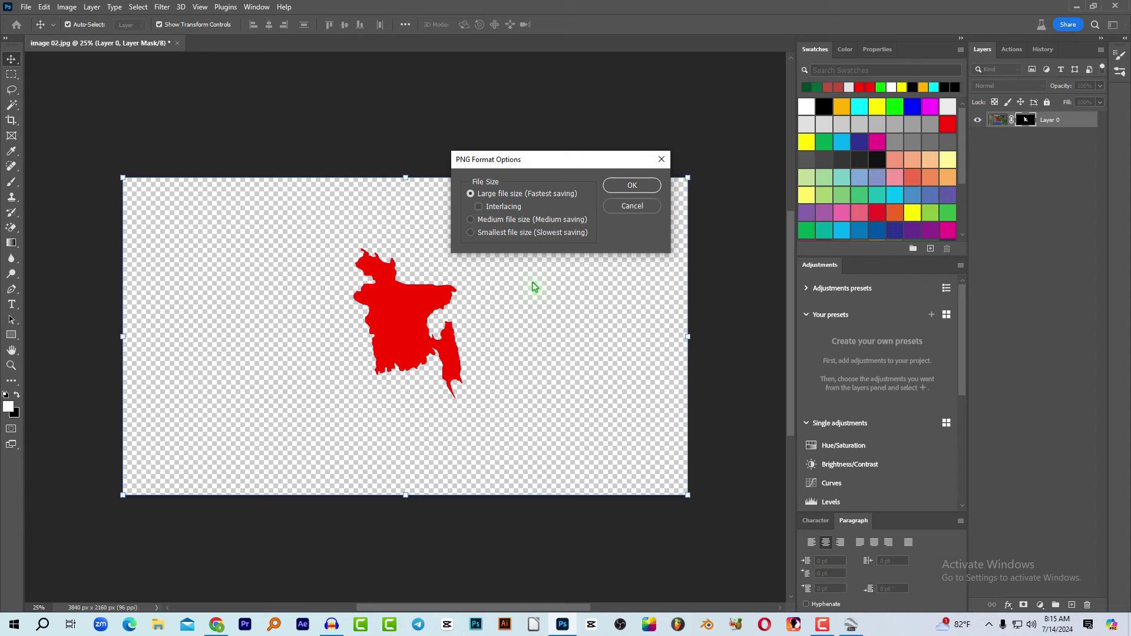
left_click(634, 186)
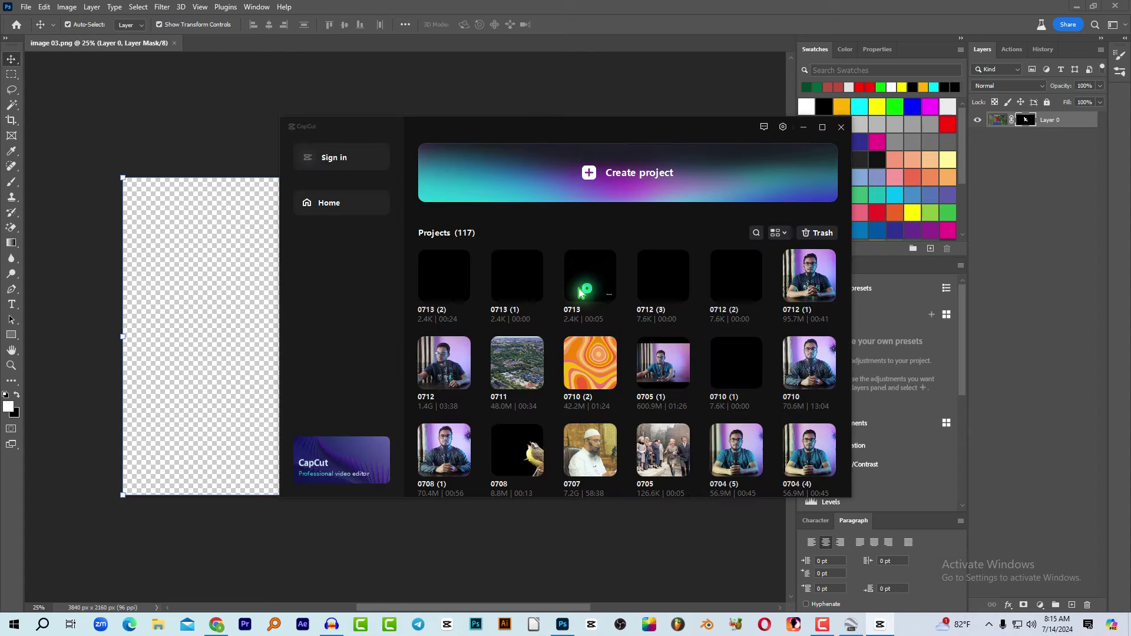
Step: Switch to CapCut, create a new project and import "image 01" and "image 03" from New folder on the Desktop
left_click(609, 177)
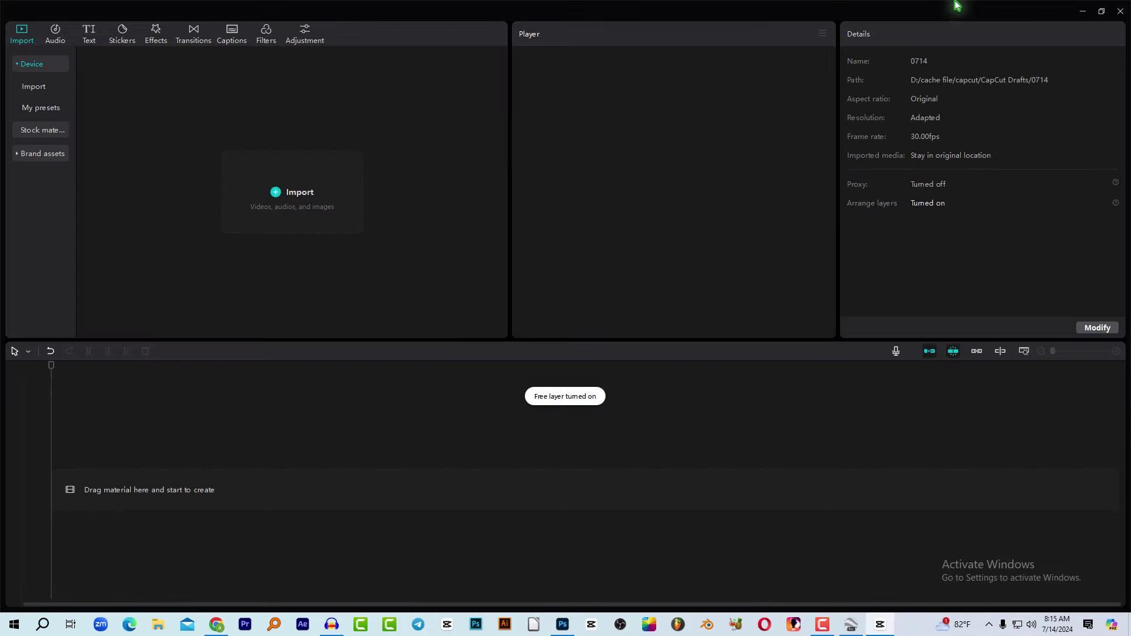
left_click(316, 193)
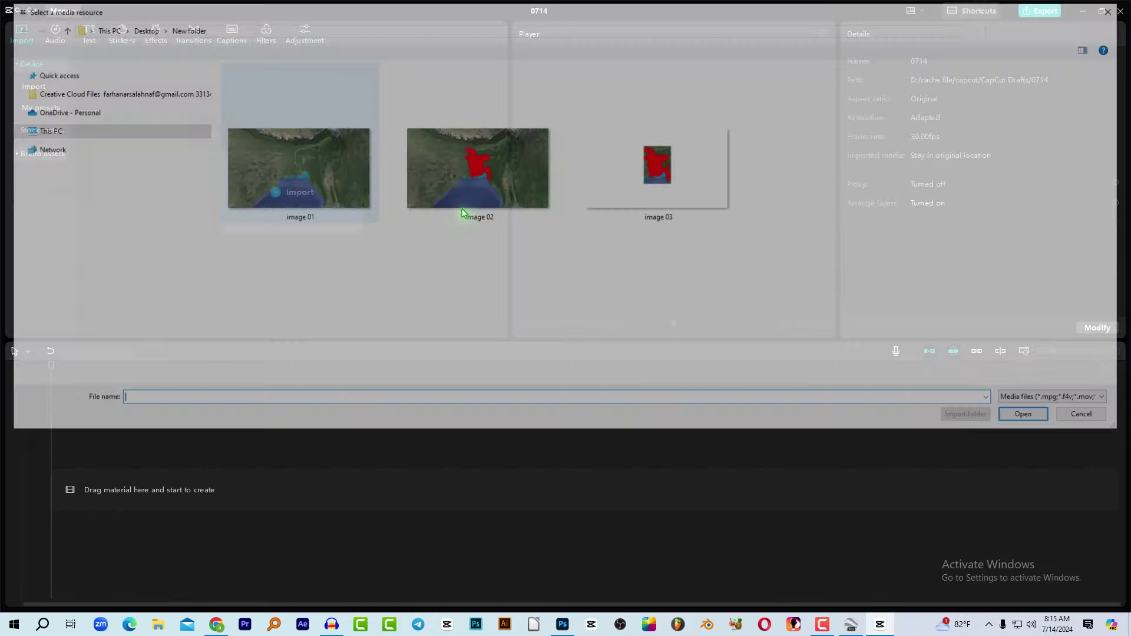
left_click(314, 182)
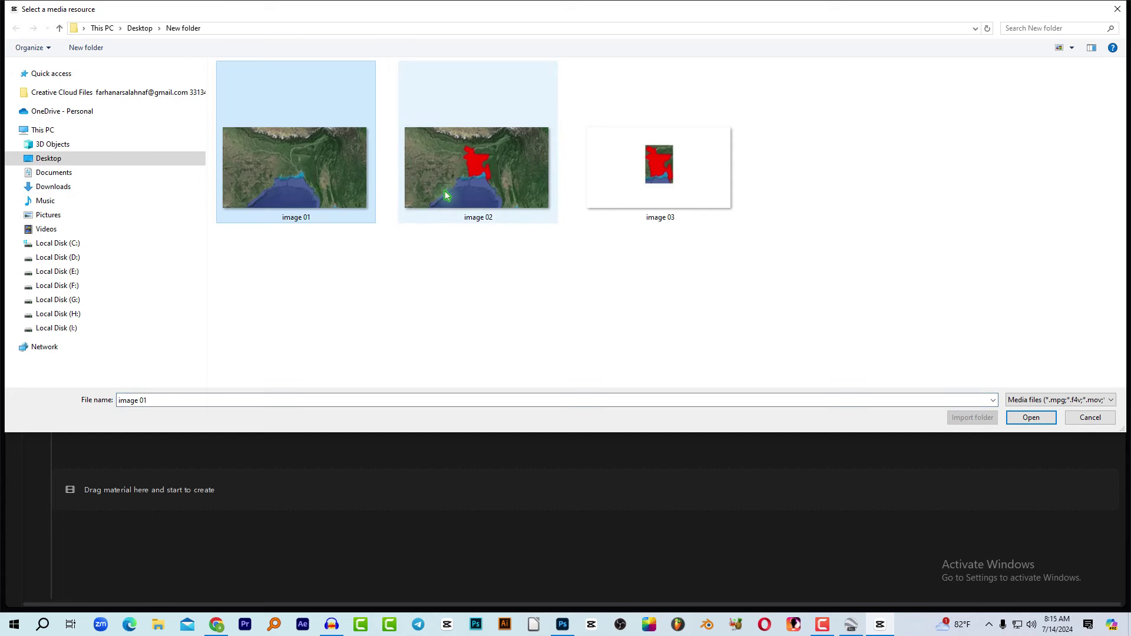
left_click(684, 182, "ctrl")
left_click(683, 182, "ctrl")
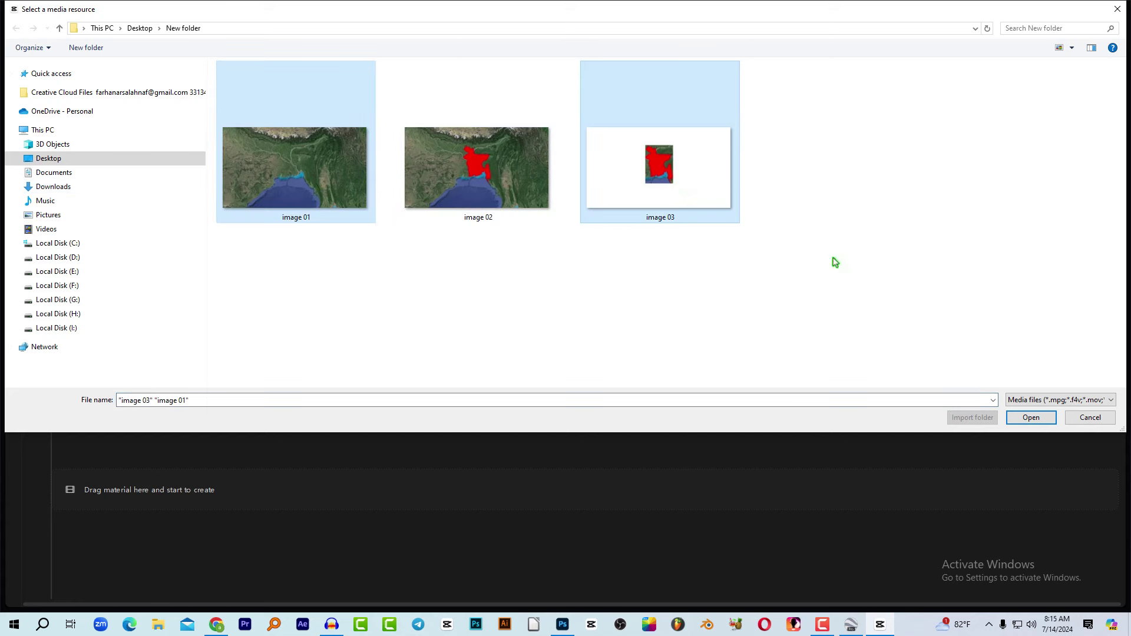
left_click(1029, 417)
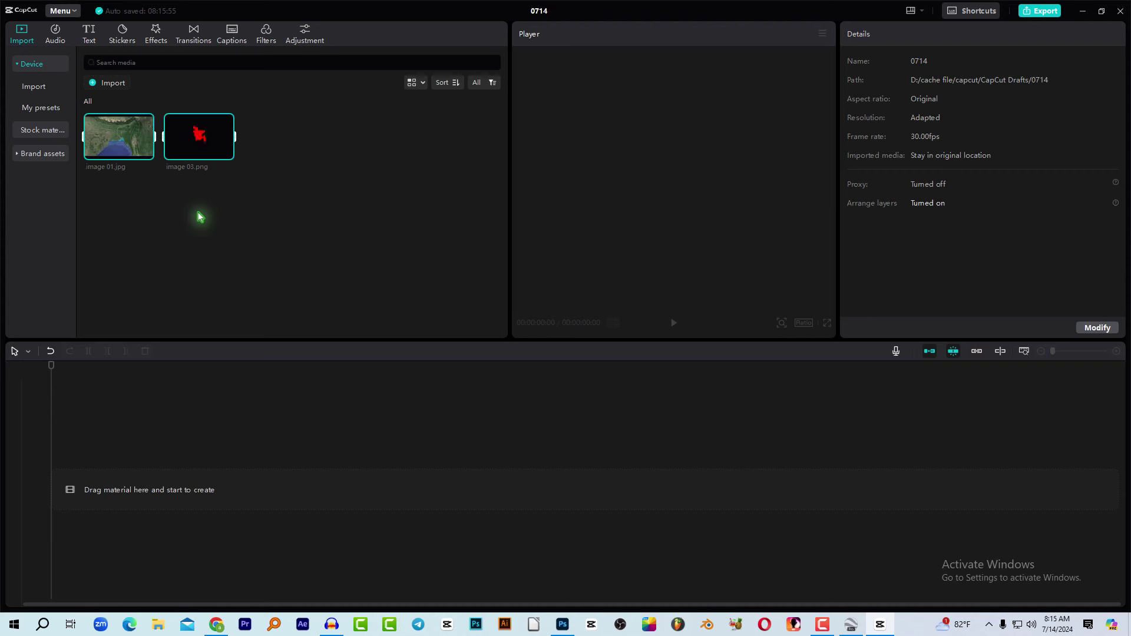
Step: Place image 01 on the timeline with image 03 on a track above it, extending each clip to about 10 seconds
left_click_drag(172, 277, 199, 474)
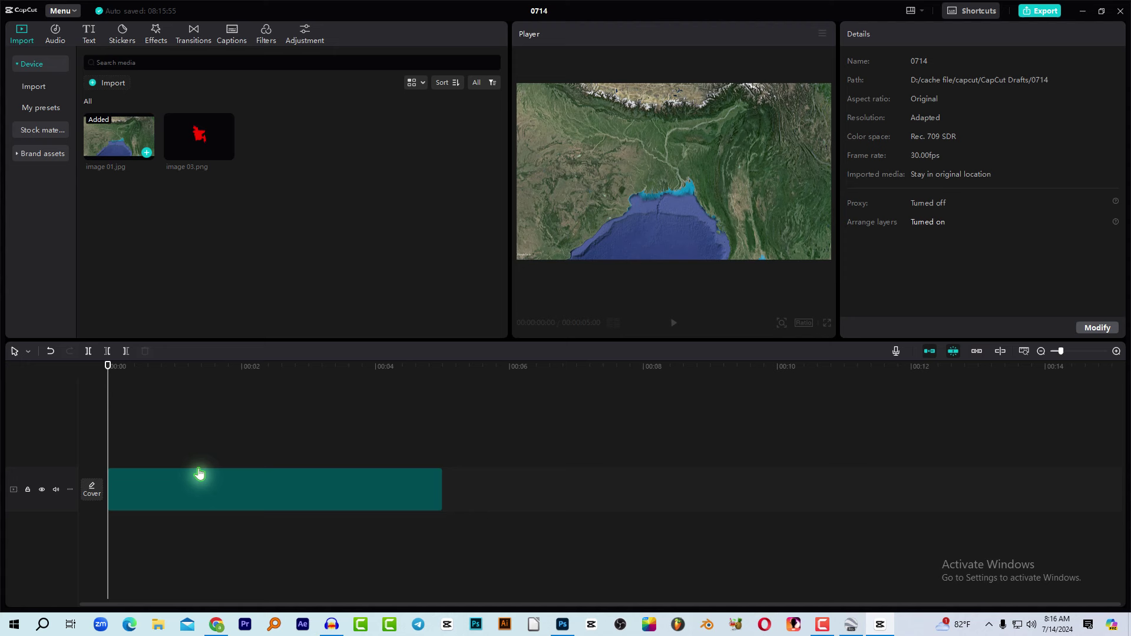
left_click(438, 487)
left_click_drag(442, 488, 781, 484)
left_click_drag(196, 148, 112, 454)
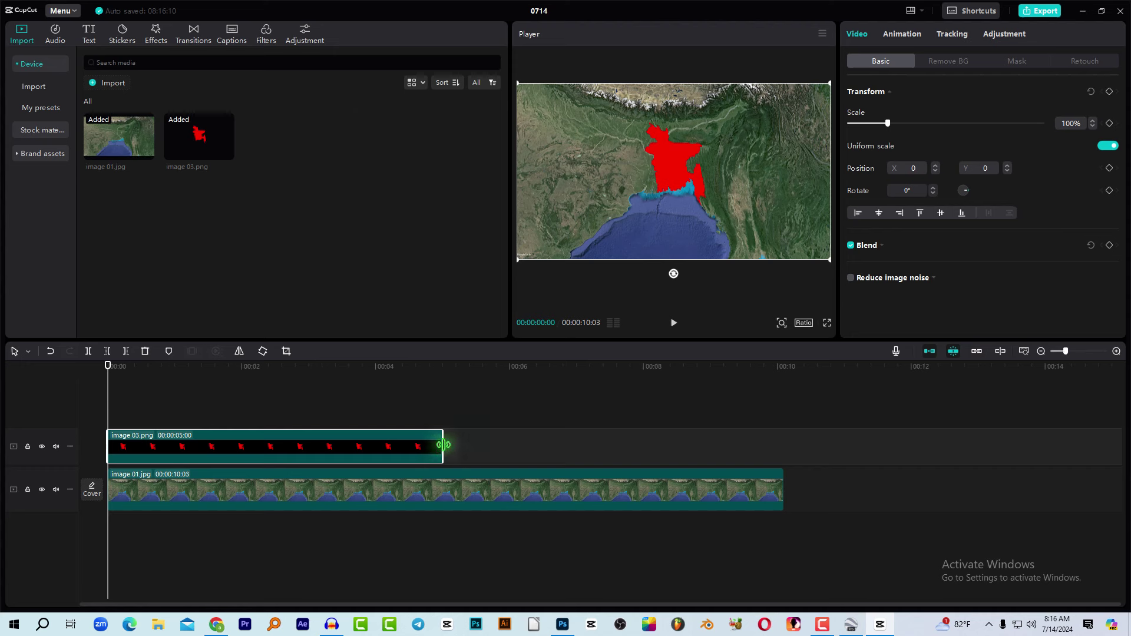
left_click_drag(443, 445, 788, 446)
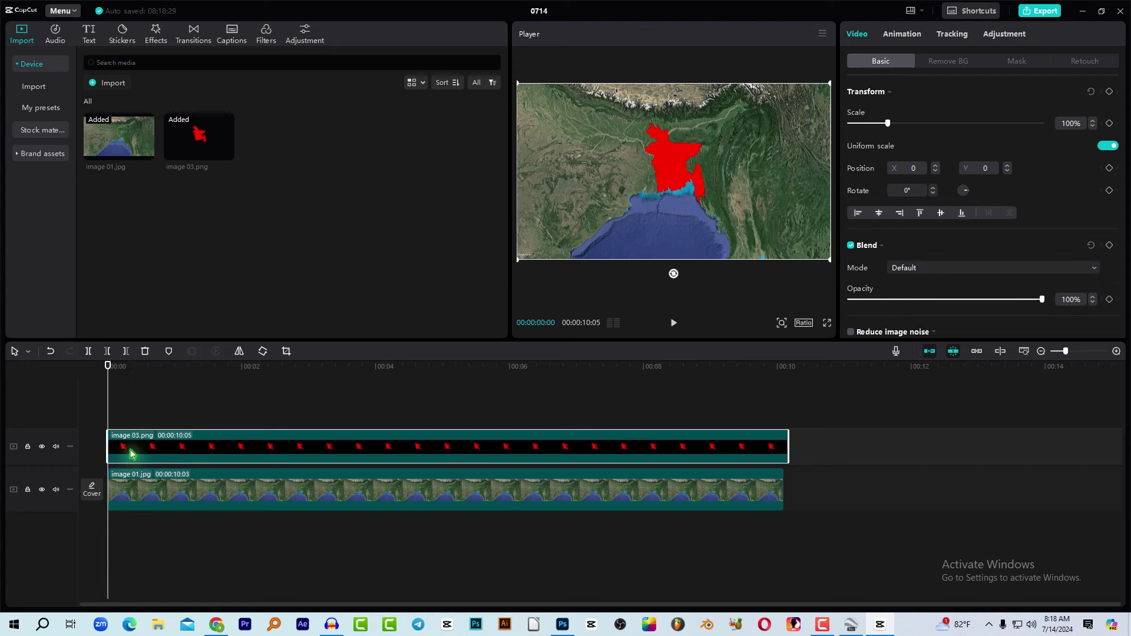
Step: Shift the image 03 clip's start to just under 1 second and trim its end to match image 01
left_click_drag(135, 452, 179, 458)
left_click_drag(108, 368, 161, 383)
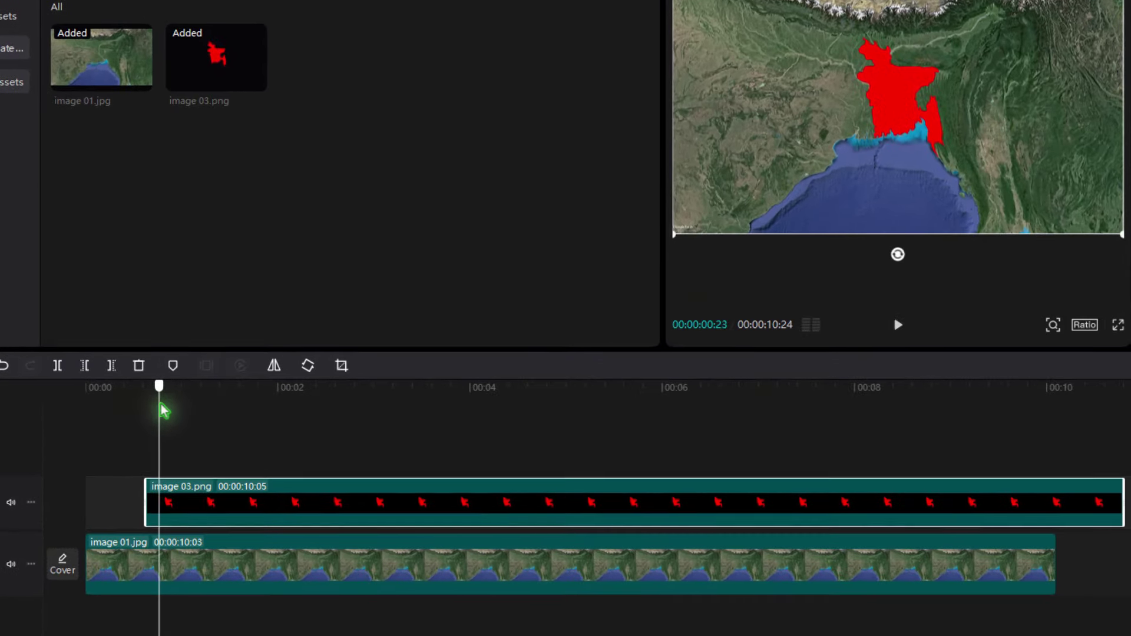
left_click(164, 390)
left_click(205, 474)
left_click_drag(216, 511, 1040, 511)
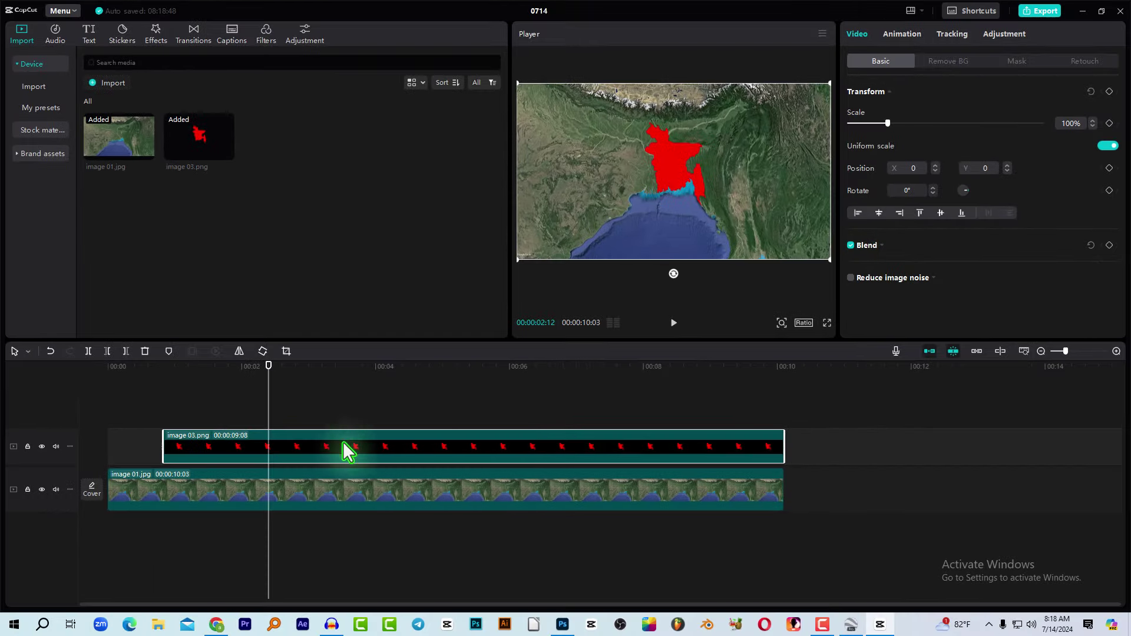
Step: Try an opacity of about 34% on the image 03 clip, undo it, and set the clip's blend mode to Overlay
left_click(316, 419)
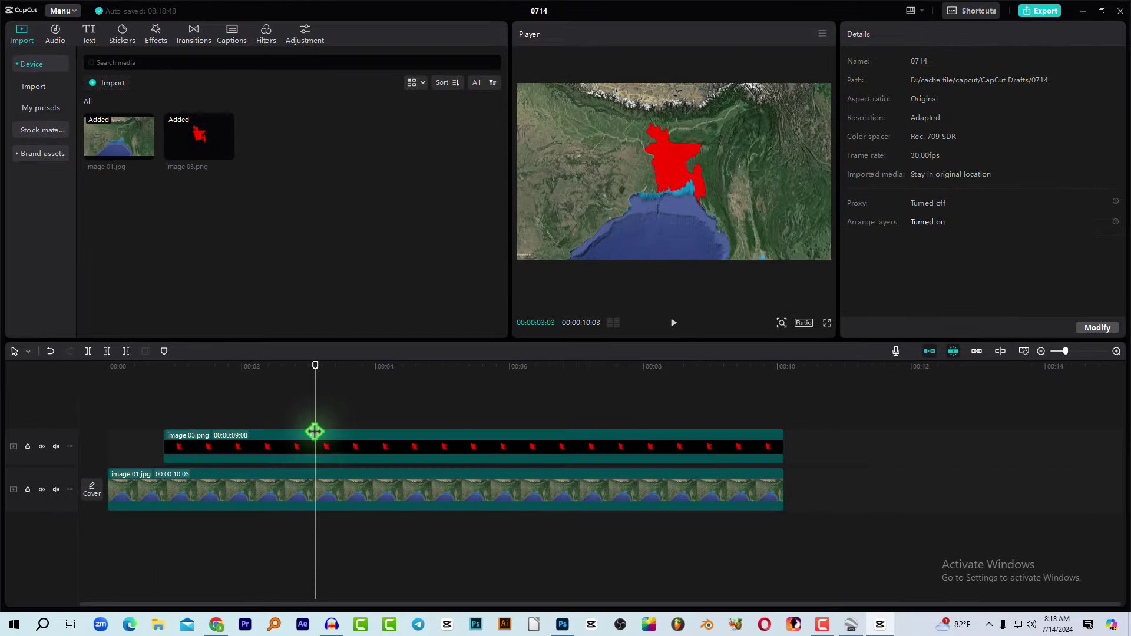
left_click(336, 442)
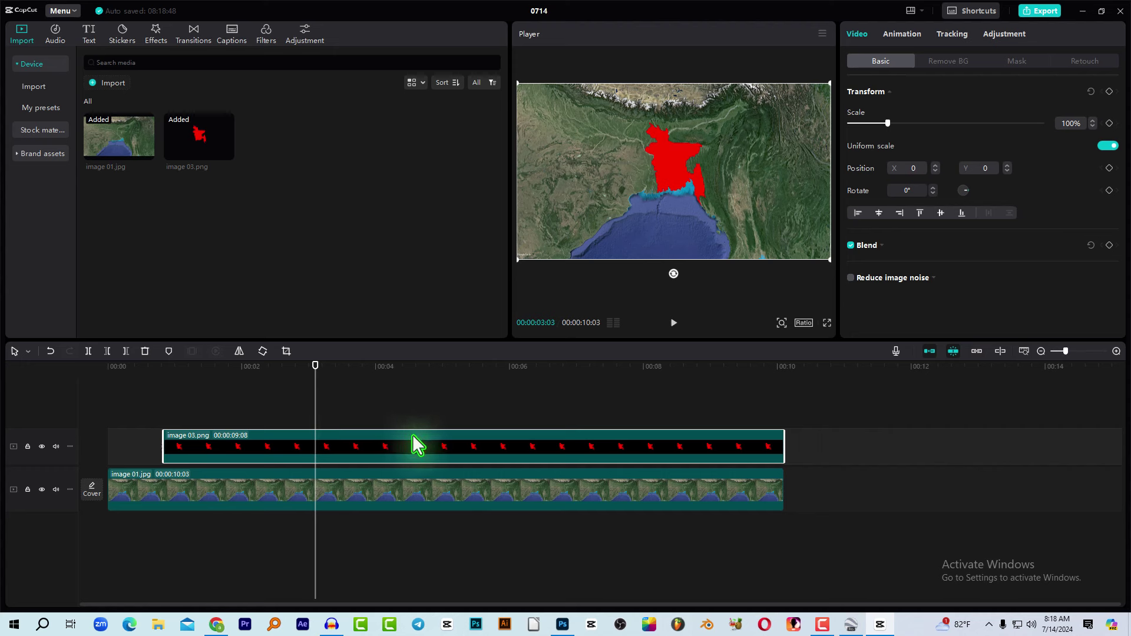
left_click(882, 254)
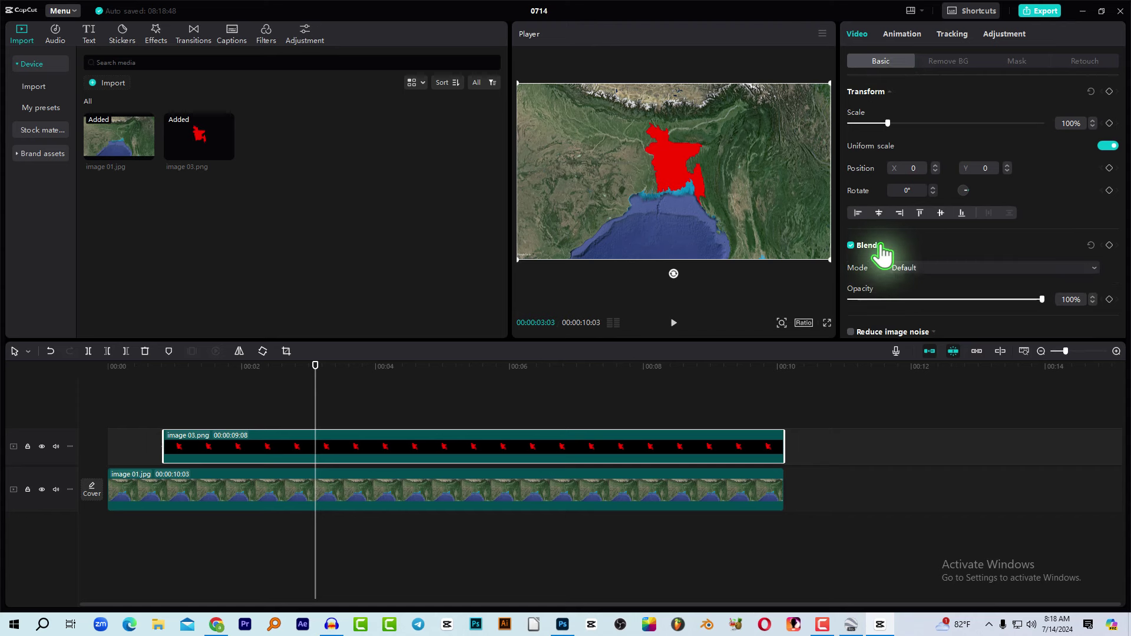
left_click_drag(1044, 300, 947, 300)
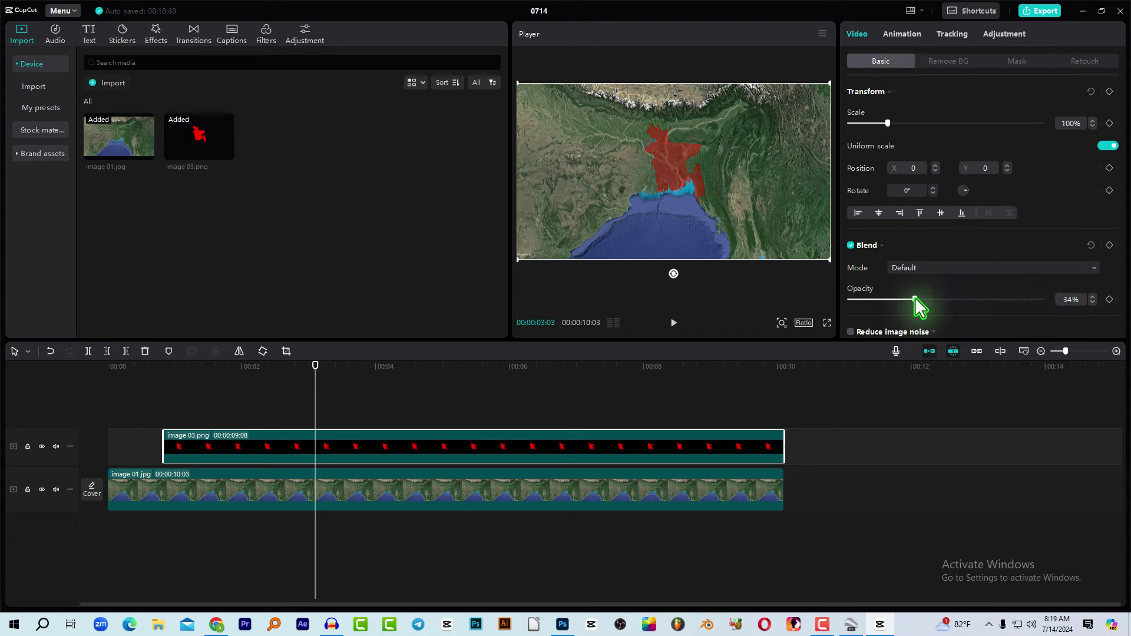
key("ctrl+z")
left_click(940, 268)
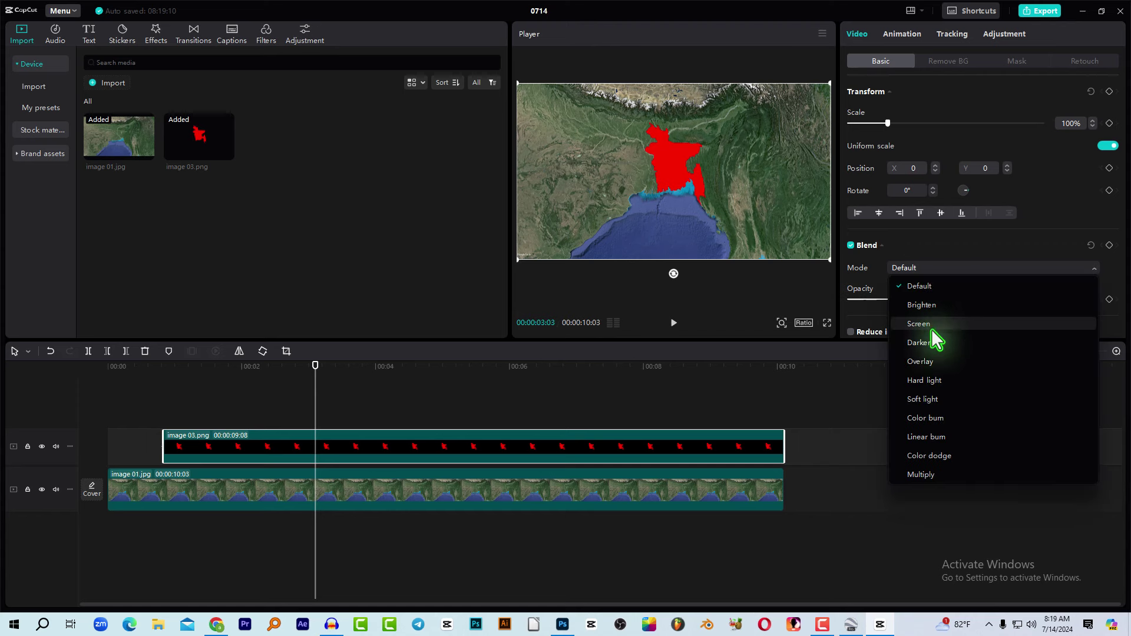
left_click(922, 361)
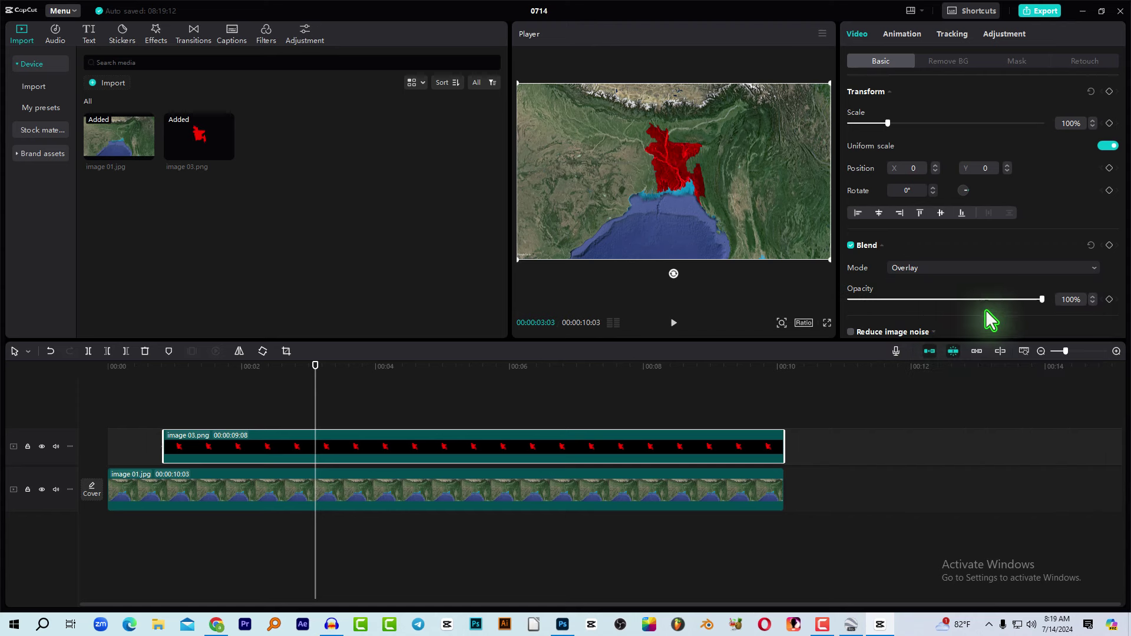
left_click(938, 270)
left_click(917, 363)
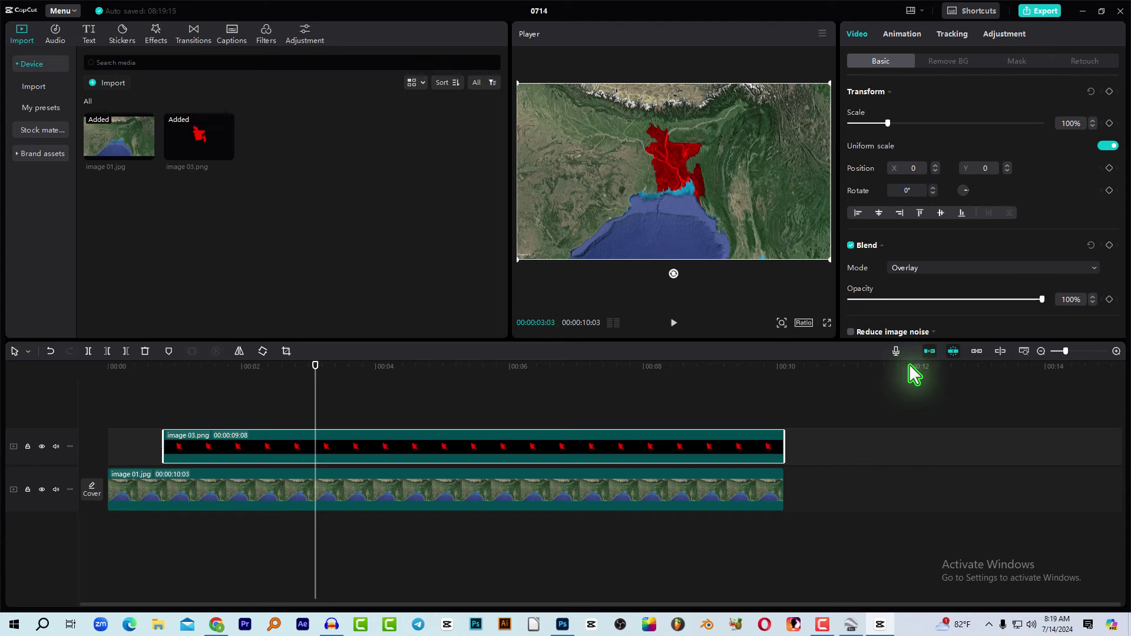
Step: Play the timeline from the start to preview how the red shape appears over the map
left_click_drag(197, 377, 87, 396)
key("space")
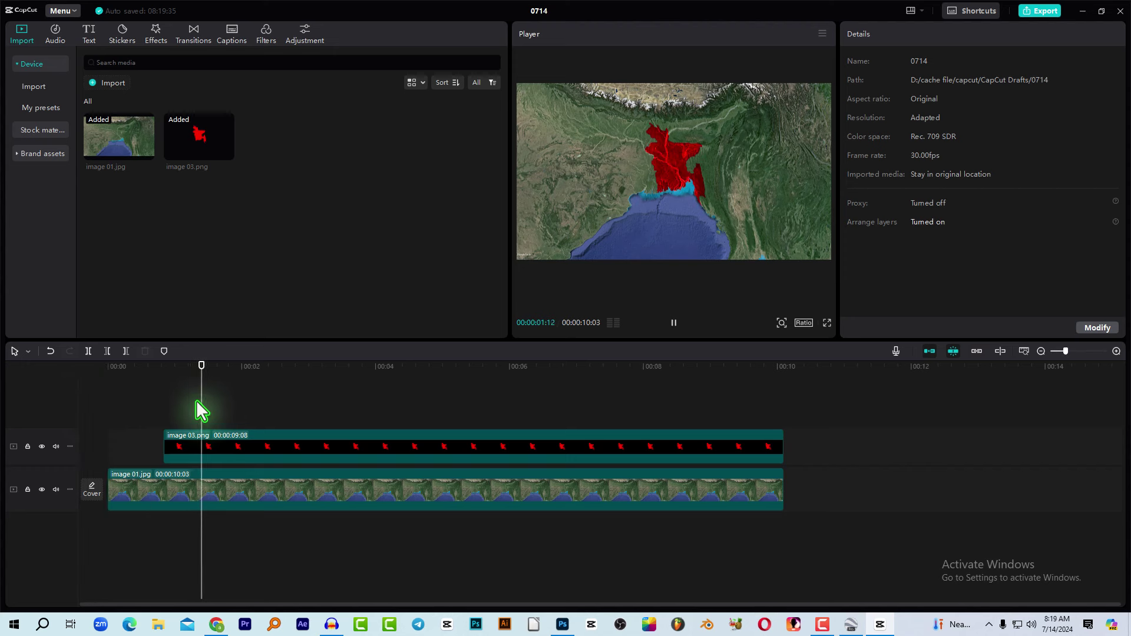
mouse_move(150, 371)
left_mouse_down()
mouse_move(199, 377)
mouse_move(151, 385)
left_mouse_up()
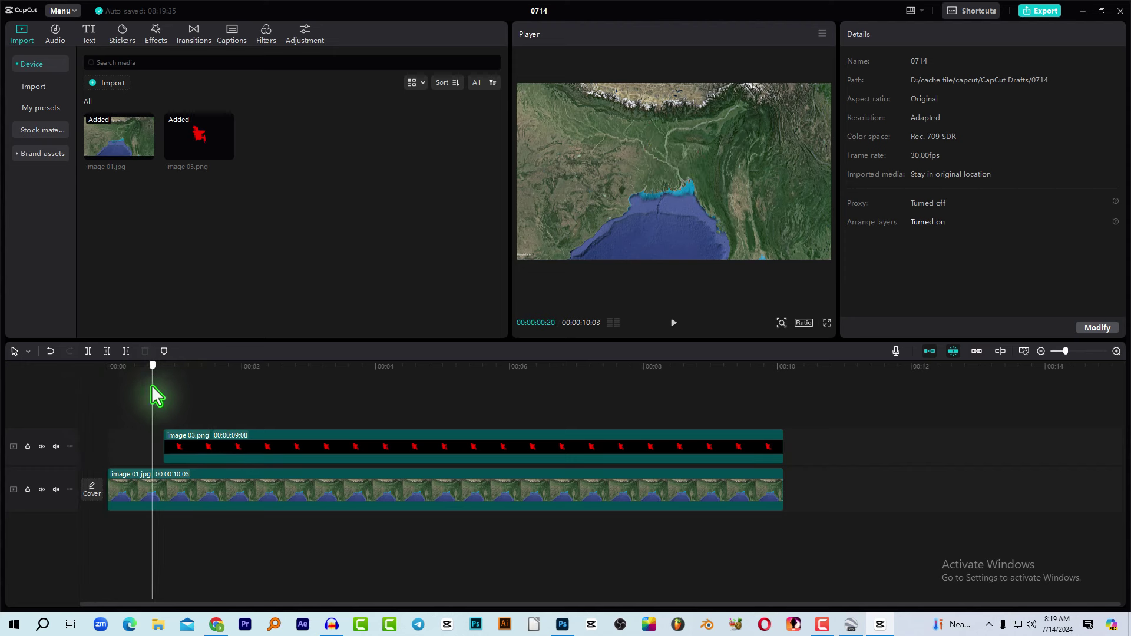
Step: Try the Fade In and Slide Left entrance animations on the image 03 clip, and reset its animation to None
left_click(207, 440)
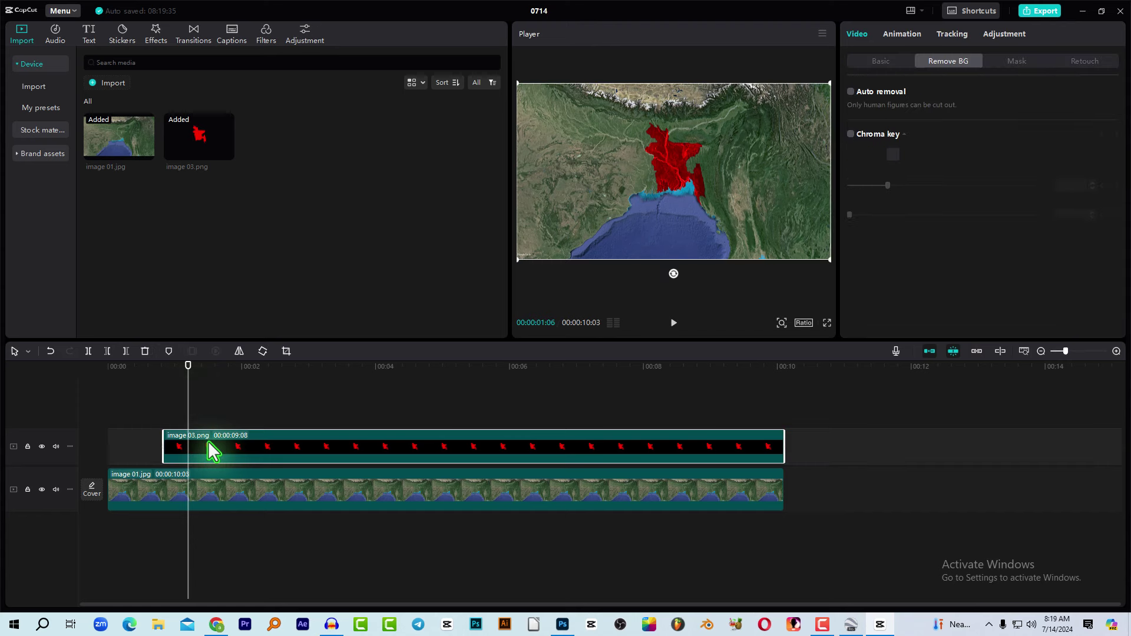
left_click(901, 34)
left_click(922, 102)
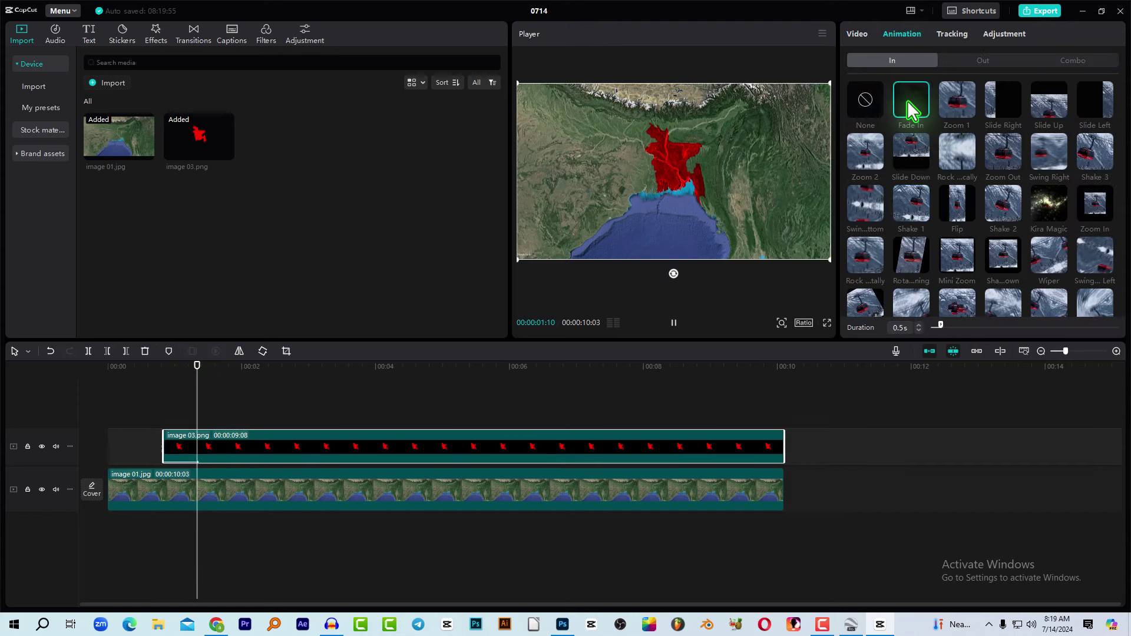
left_click(1091, 108)
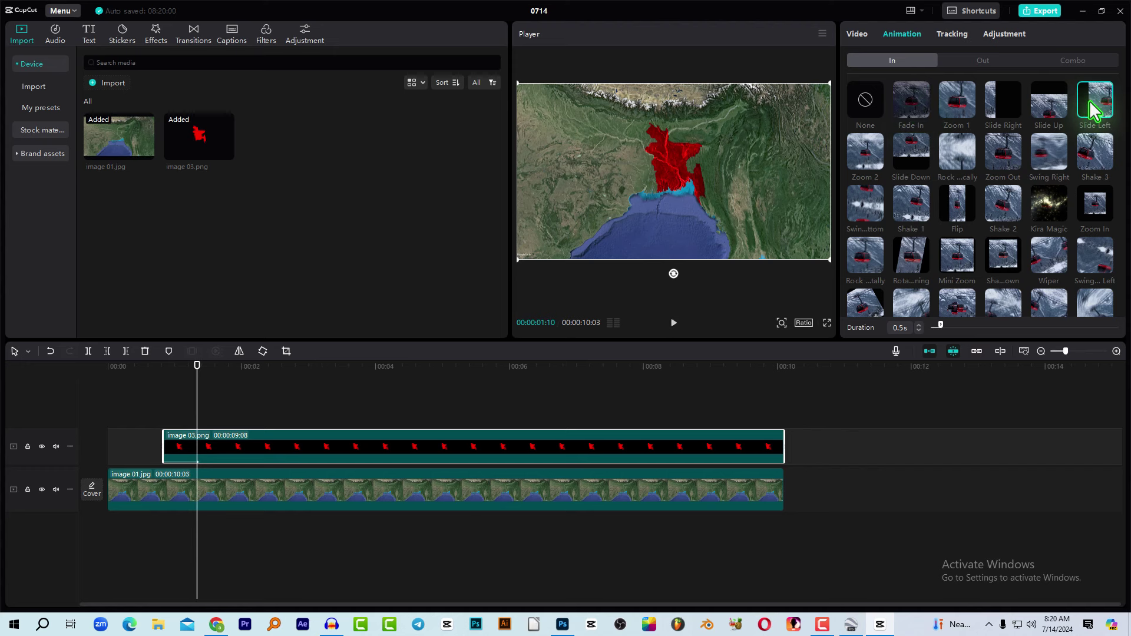
left_click(865, 101)
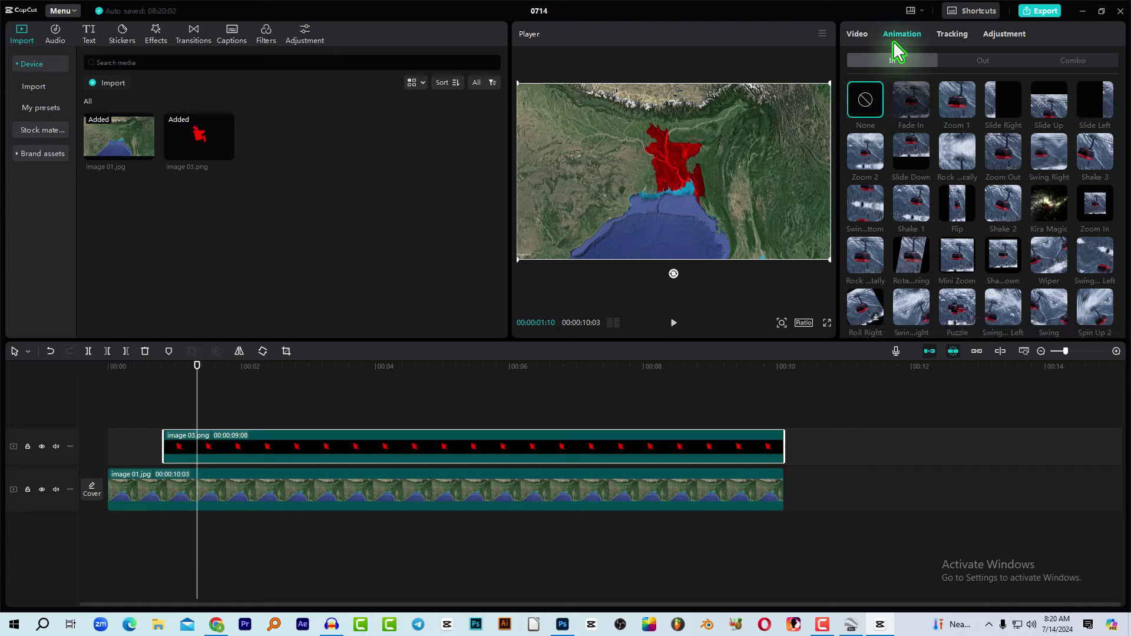
Step: Add a Circle mask about 1406 x 1412 around Bangladesh on the image 03 clip and position the playhead at the clip's start
left_click(857, 33)
left_click(1017, 62)
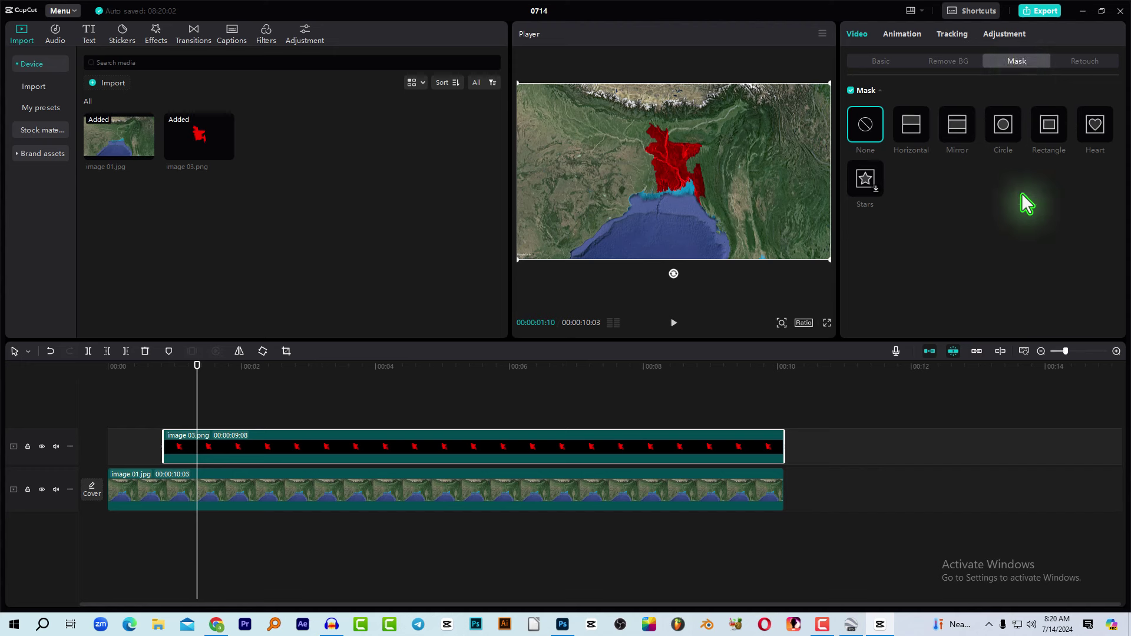
left_click(1005, 125)
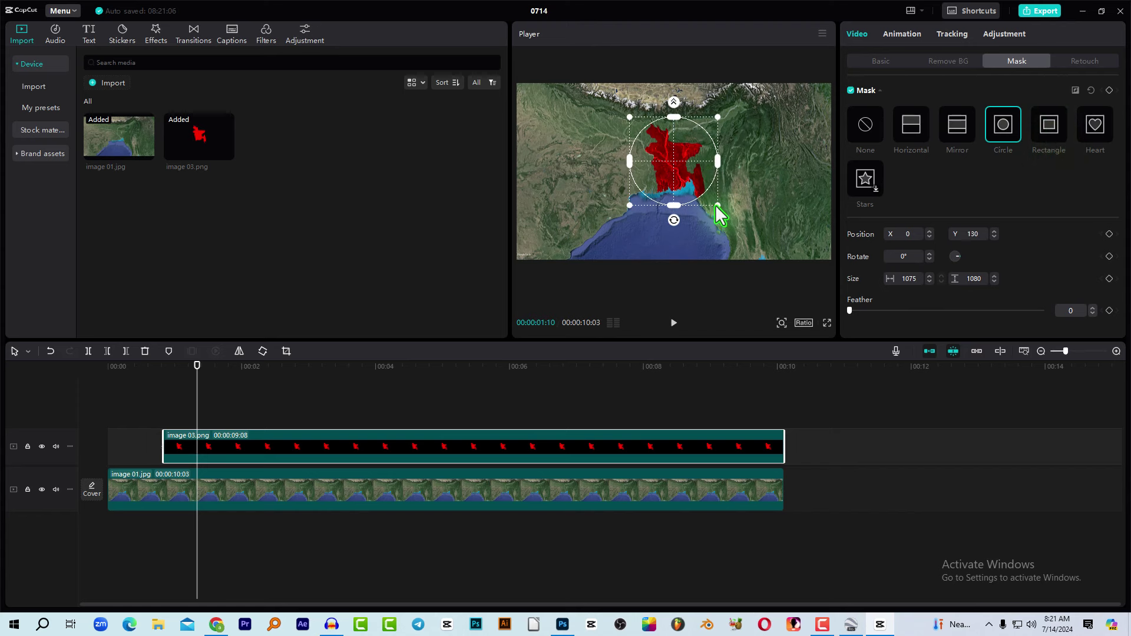
left_click_drag(717, 206, 747, 236)
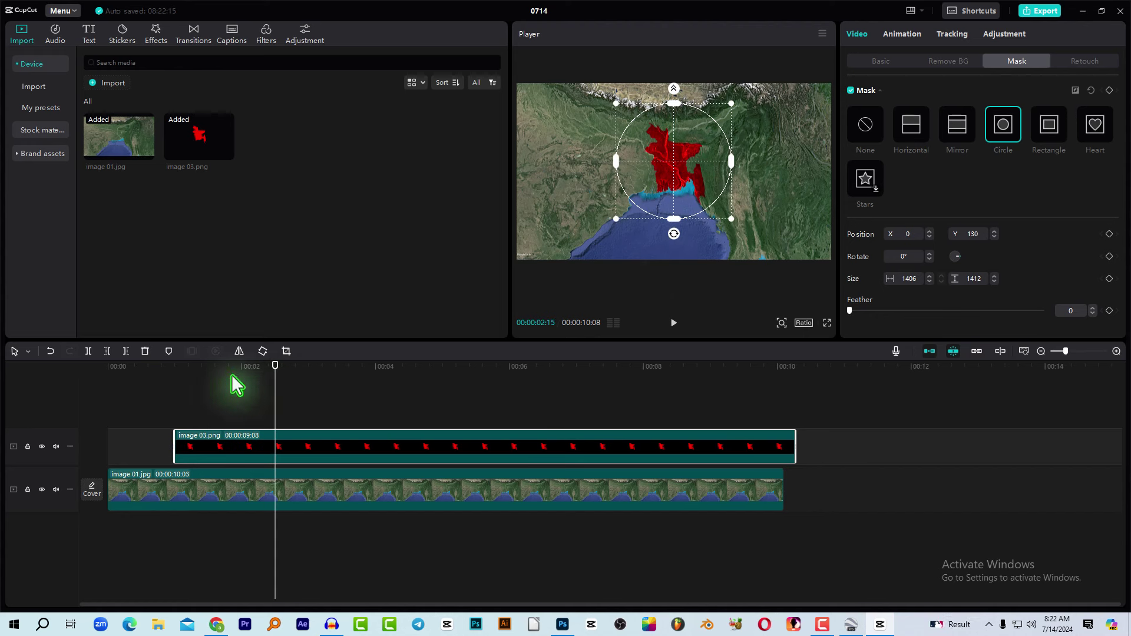
left_click_drag(225, 371, 175, 388)
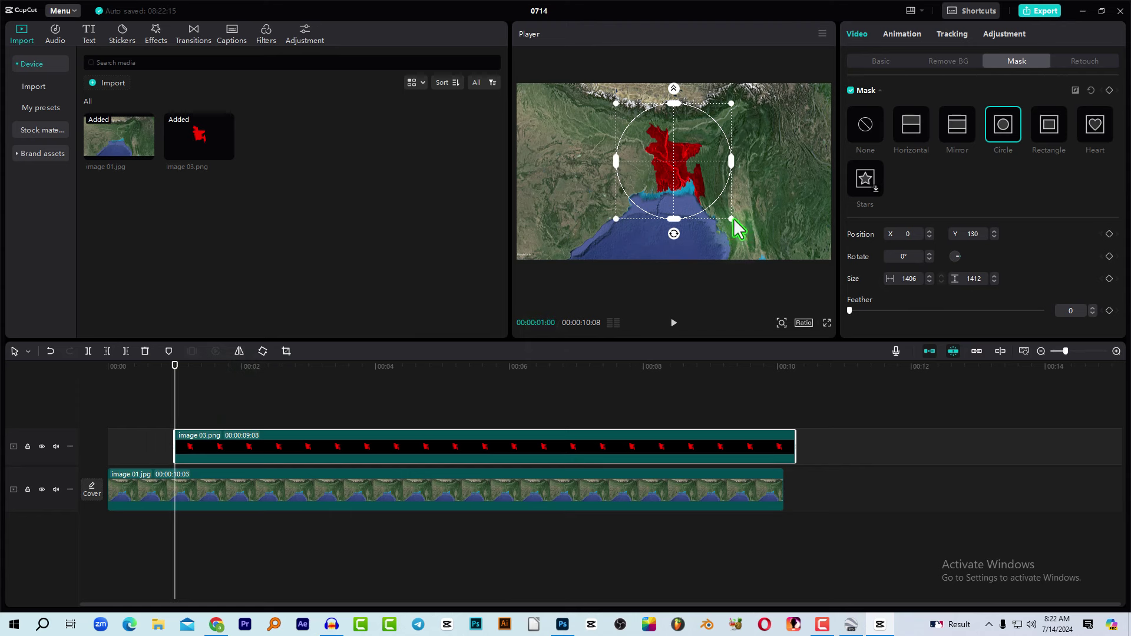
Step: Enlarge the Circle mask to about 1550 x 1557 and add mask keyframes at 00:00:01:00 and 00:00:03:00 on the image 03 clip
mouse_move(731, 218)
left_mouse_down()
mouse_move(681, 170)
mouse_move(738, 236)
left_mouse_up()
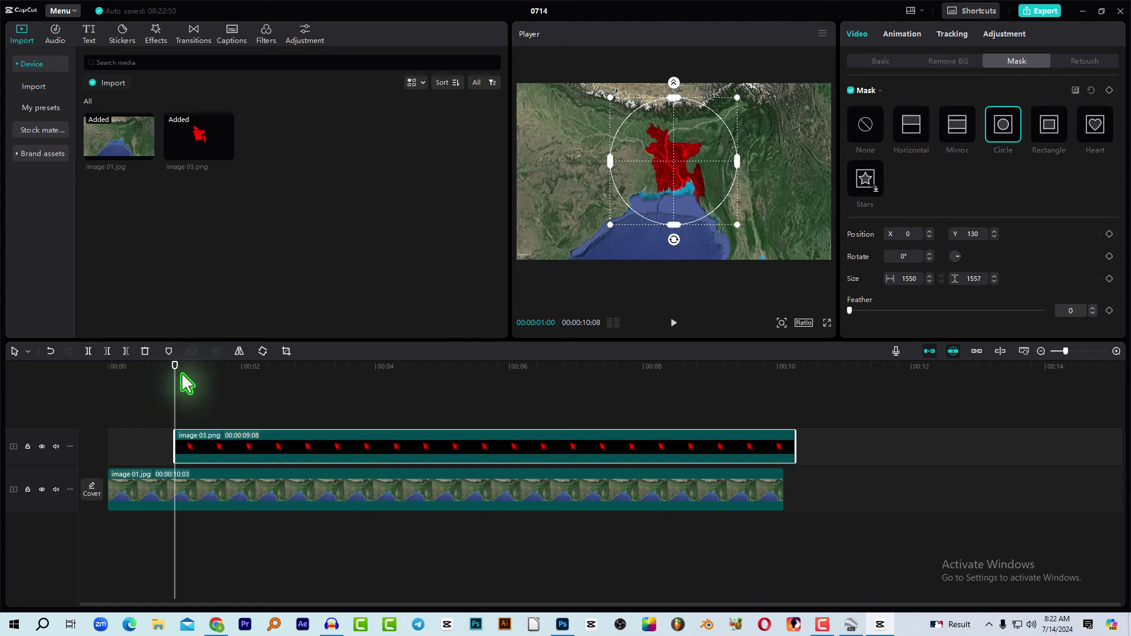
mouse_move(182, 373)
left_mouse_down()
mouse_move(203, 377)
mouse_move(176, 381)
left_mouse_up()
left_click(1110, 90)
left_click_drag(183, 374, 308, 375)
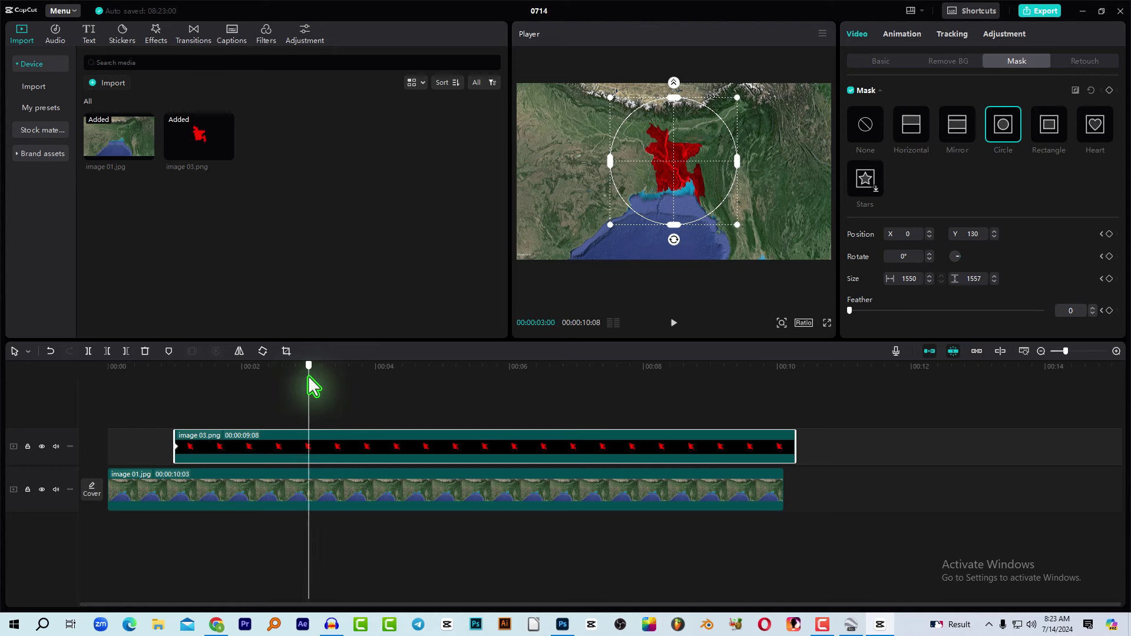
left_click(1109, 91)
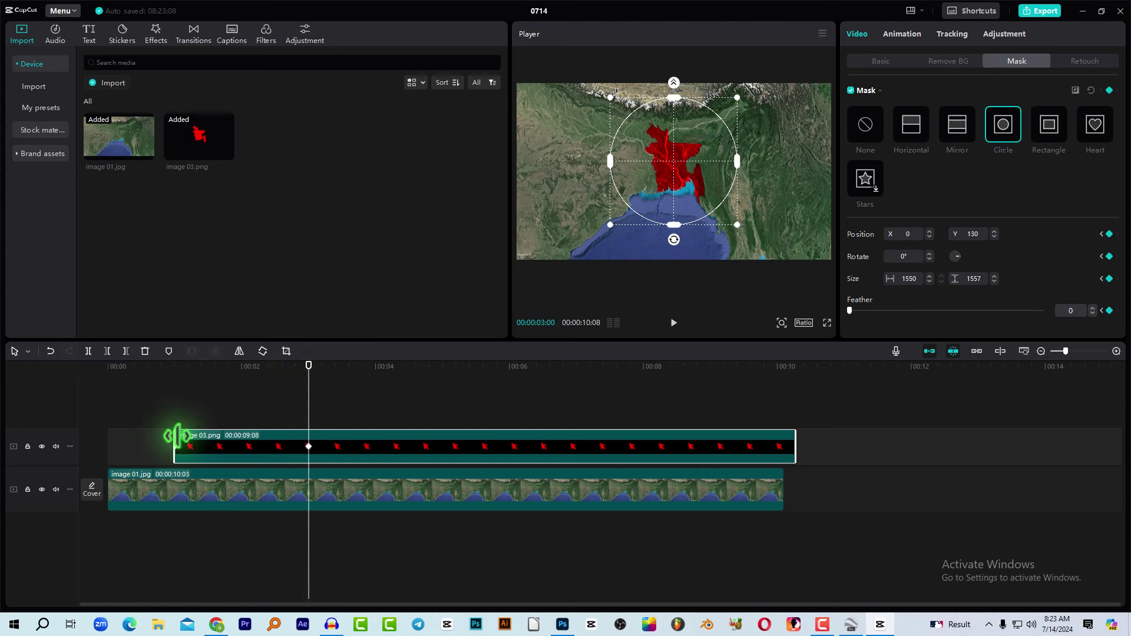
Step: Shrink the Circle mask to a tiny point over Bangladesh at the 00:00:01:00 keyframe and preview the reveal
left_click_drag(213, 364, 175, 373)
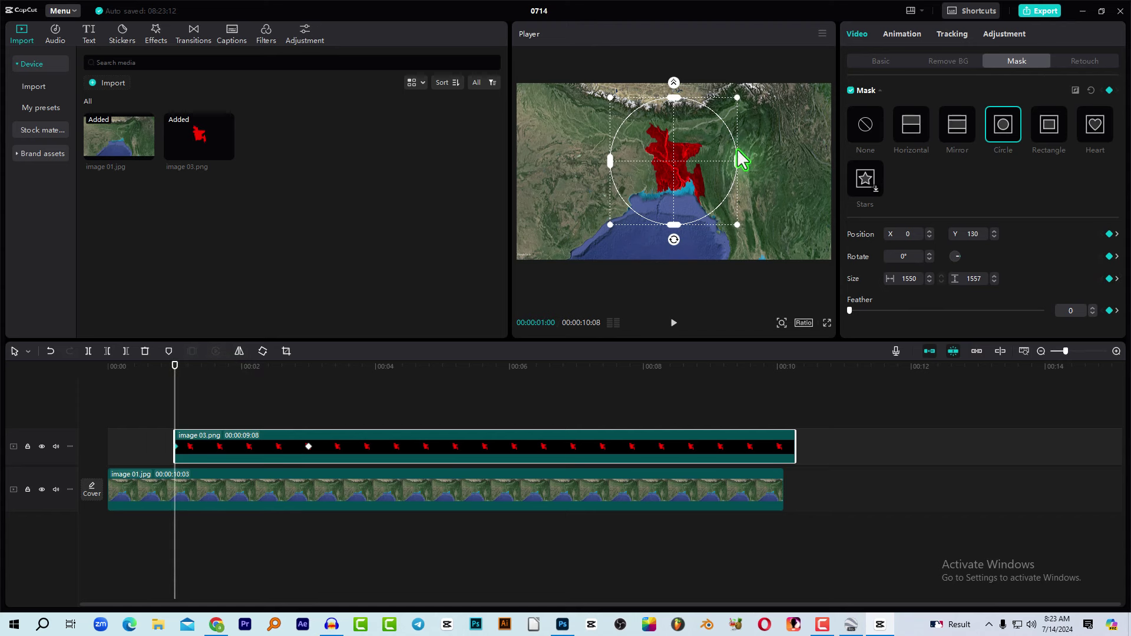
left_click_drag(735, 226, 681, 171)
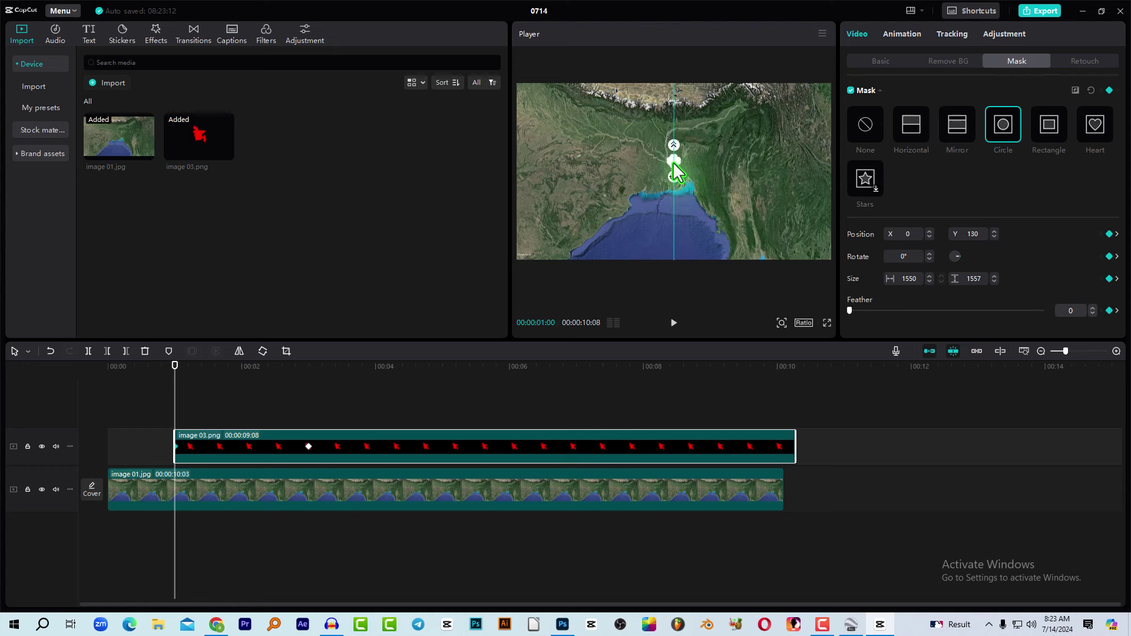
left_click(136, 443)
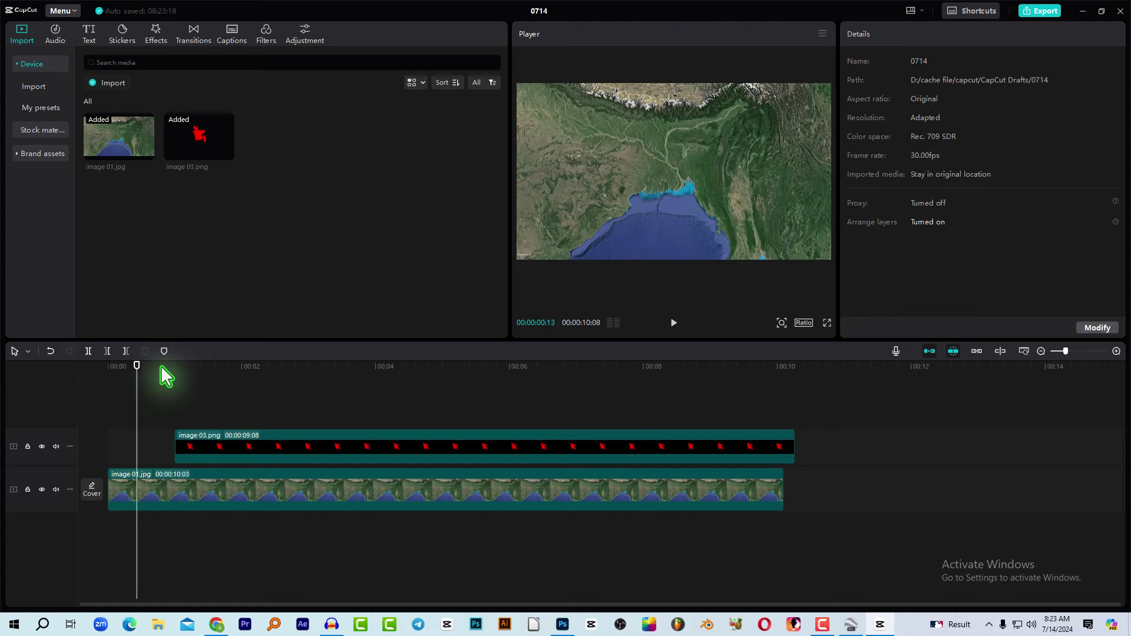
left_click(160, 367)
key("space")
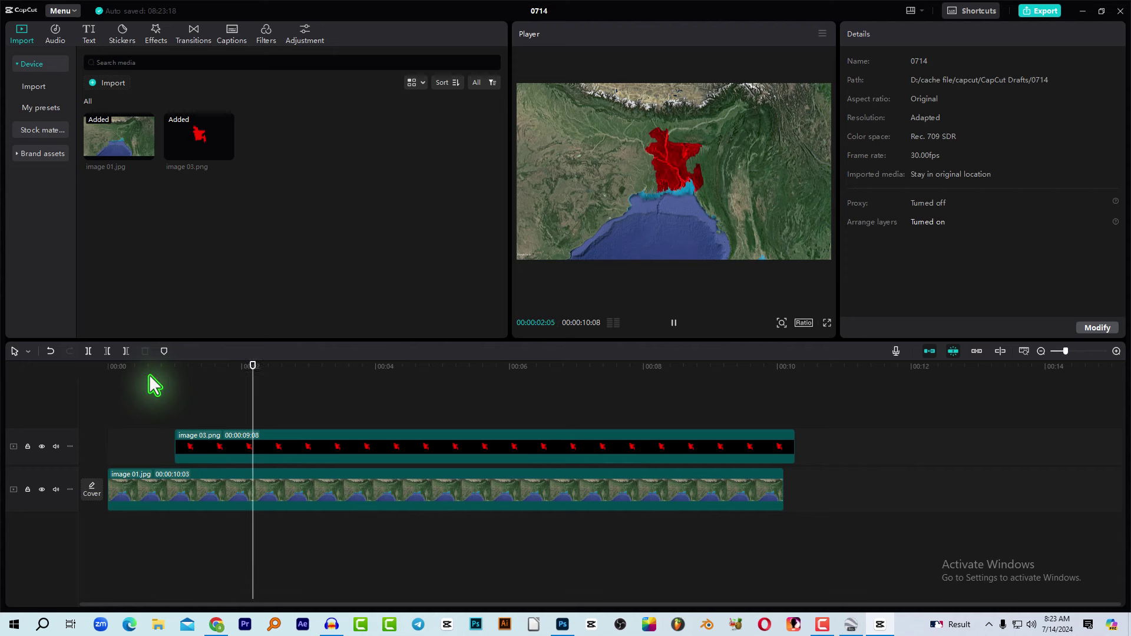
left_click(201, 366)
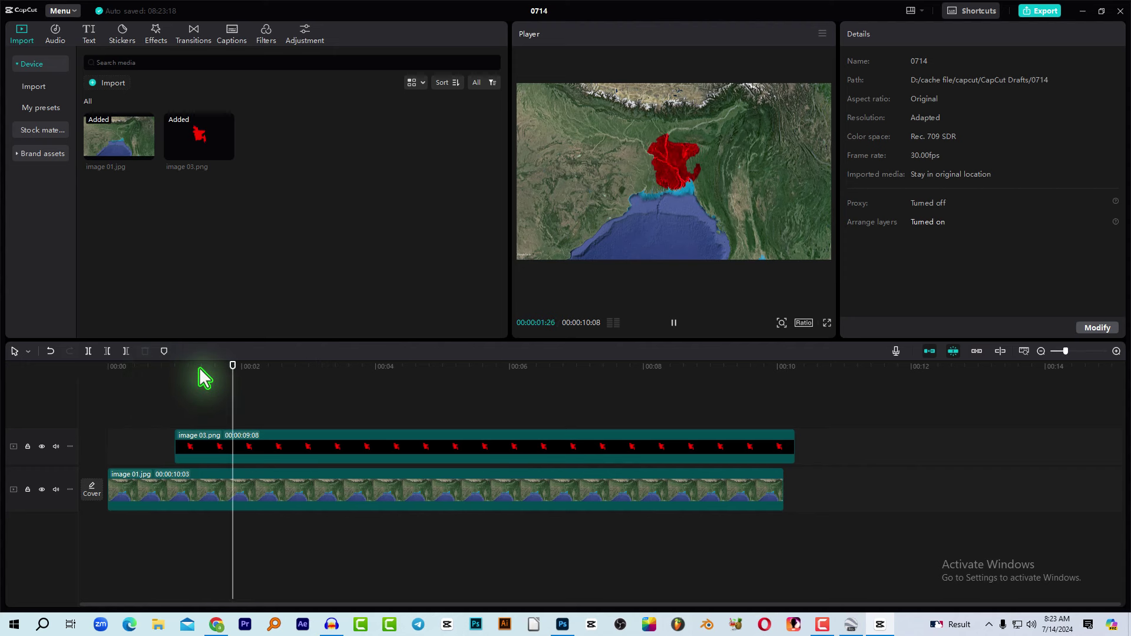
Step: Adjust the Circle mask's feather on the image 03 clip and replay the red reveal
left_click(264, 448)
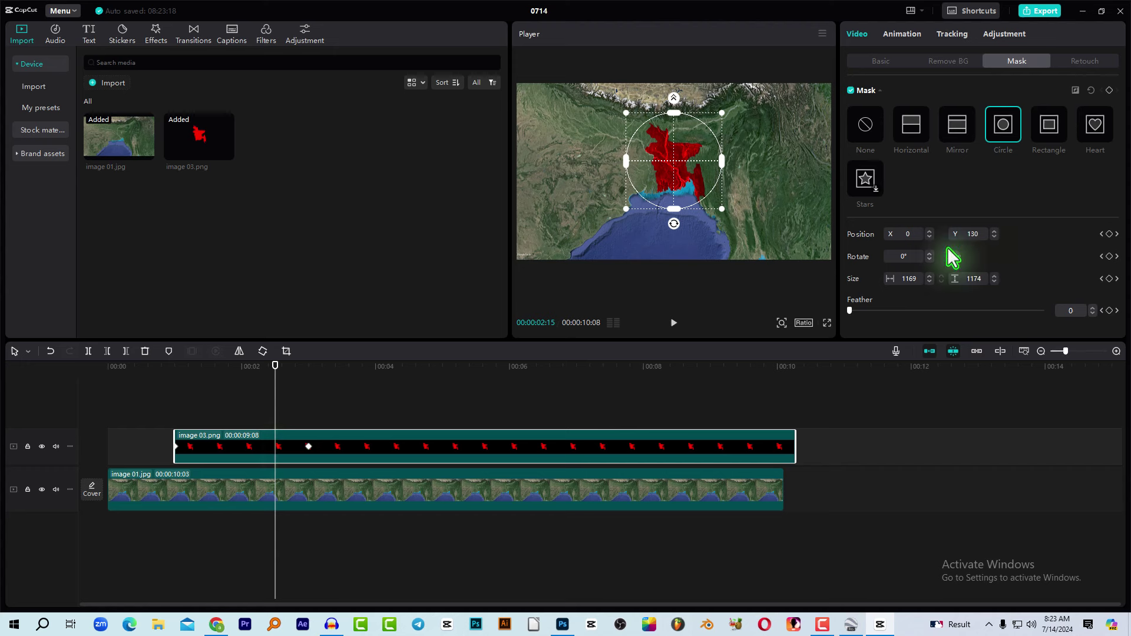
left_click(905, 312)
left_click_drag(234, 369, 175, 376)
left_click(132, 450)
key("space")
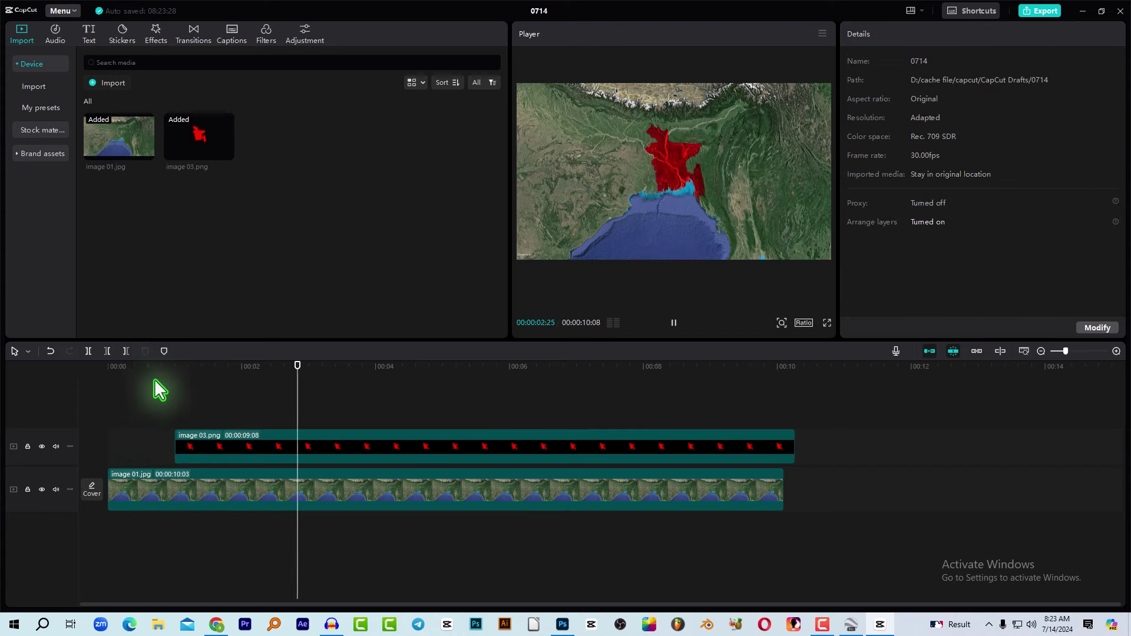
key("space")
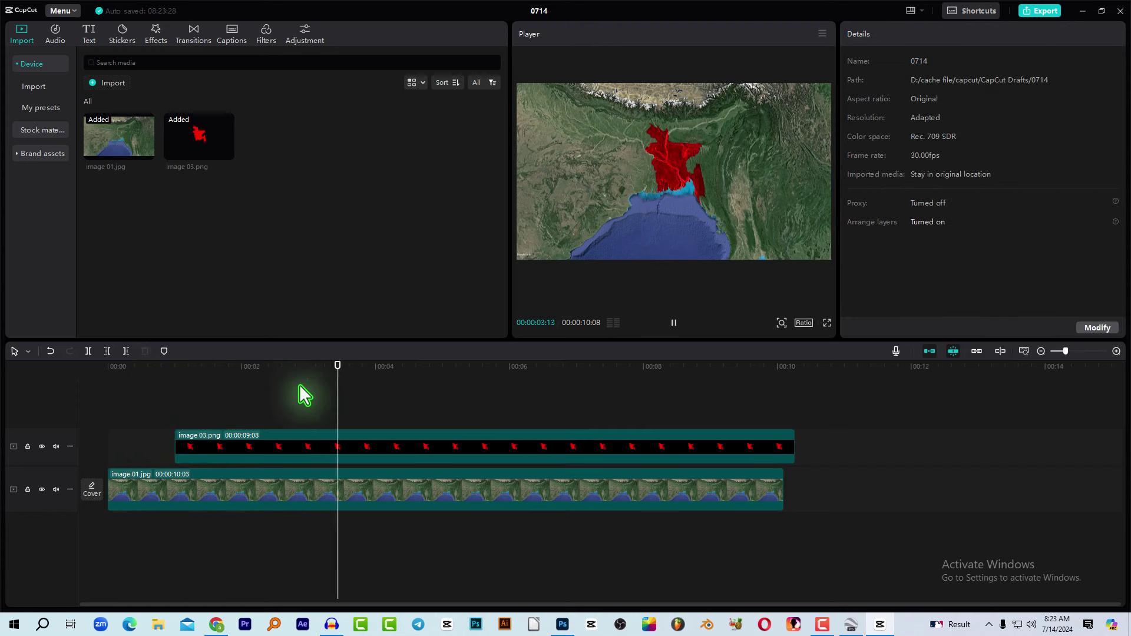
left_click(243, 369)
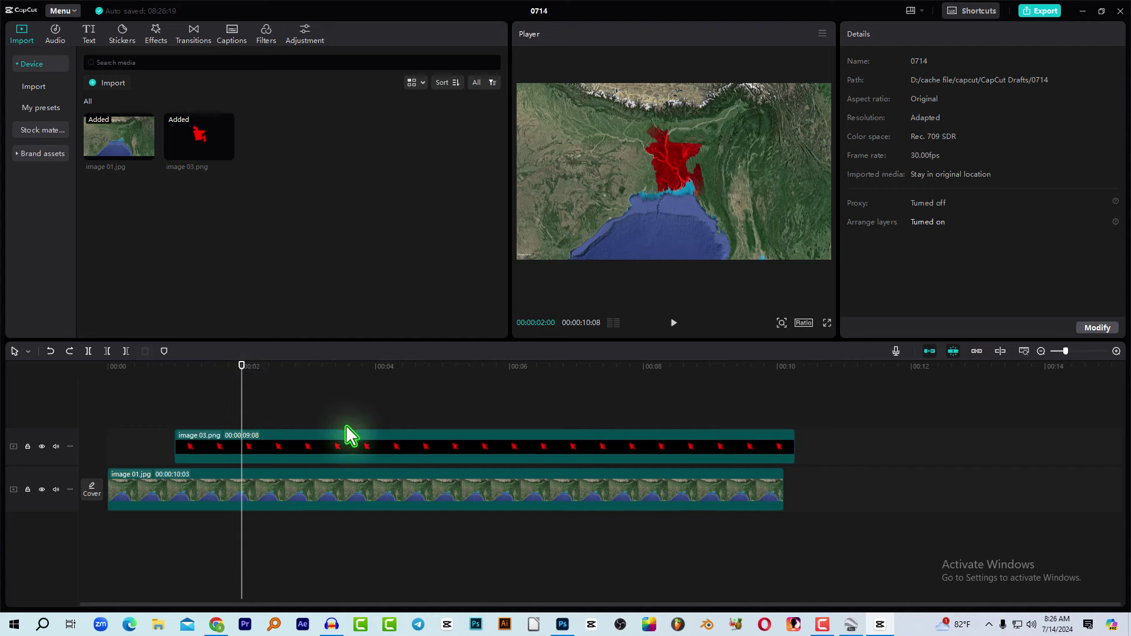
left_click(204, 370)
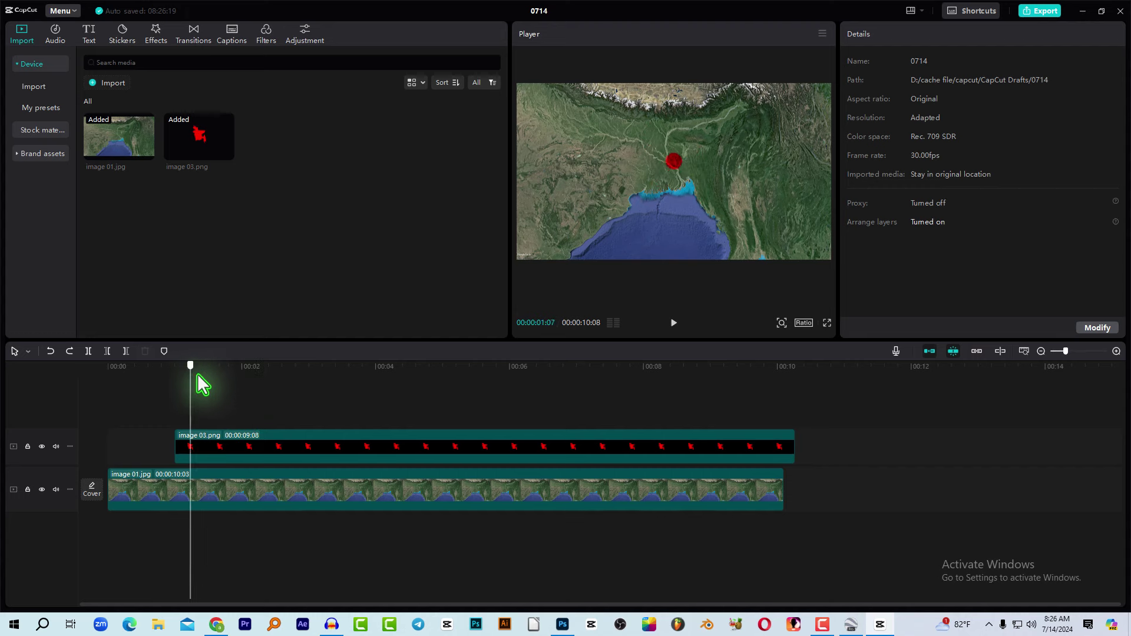
Step: Add the White Flash effect from the Nightclub category to the image 03 clip and preview it
left_click(152, 36)
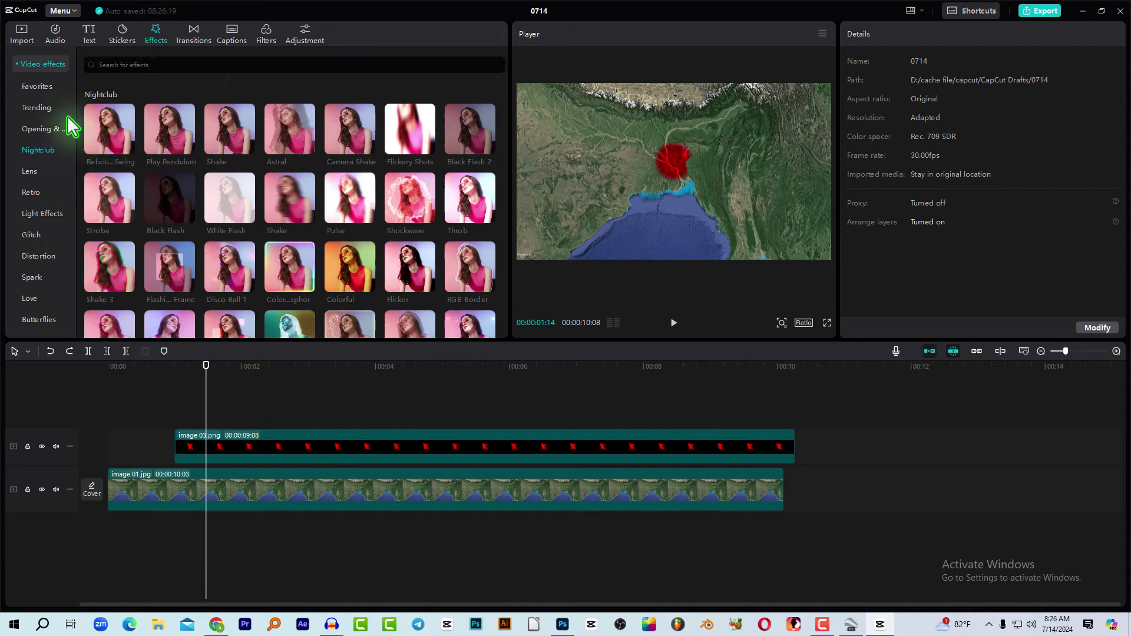
left_click(41, 131)
left_click(38, 86)
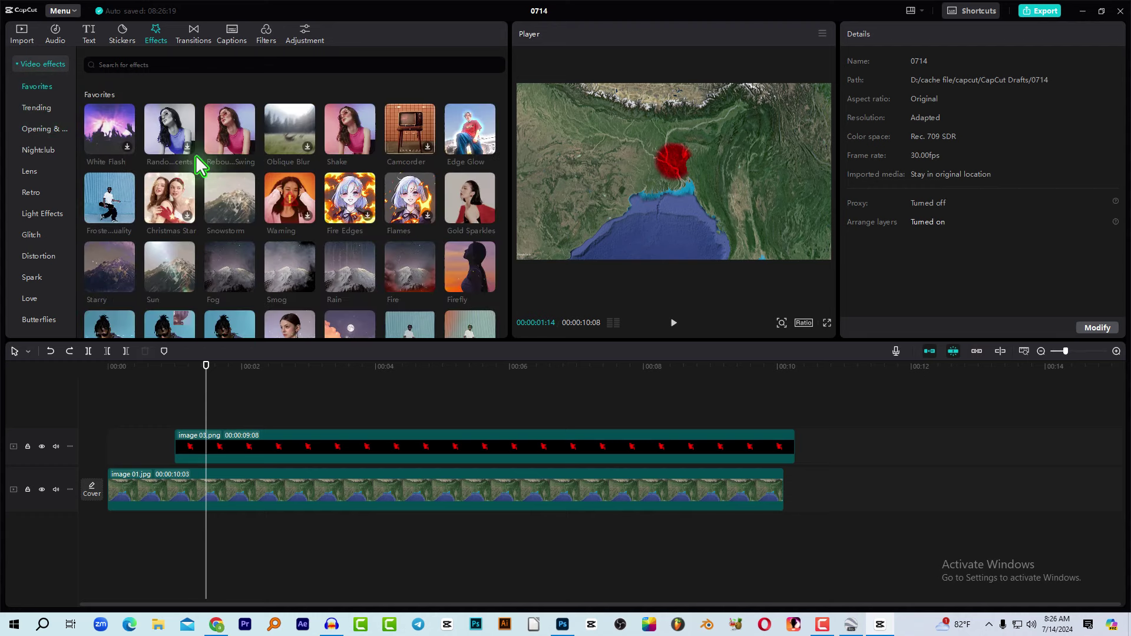
left_click(52, 152)
left_click_drag(230, 198, 216, 448)
left_click(172, 375)
key("space")
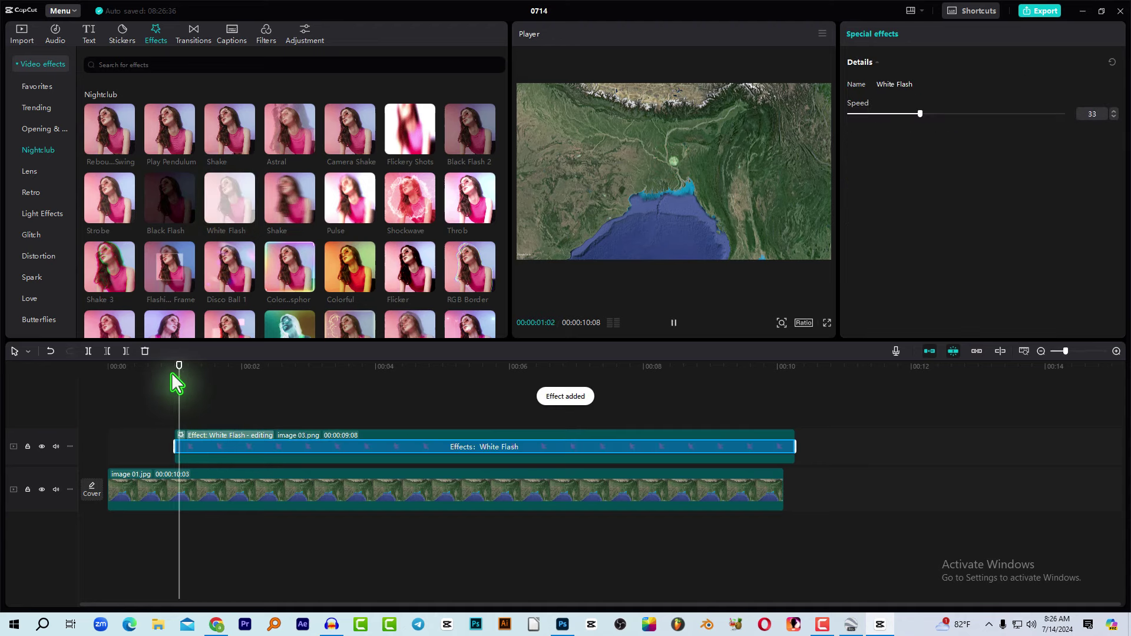
key("space")
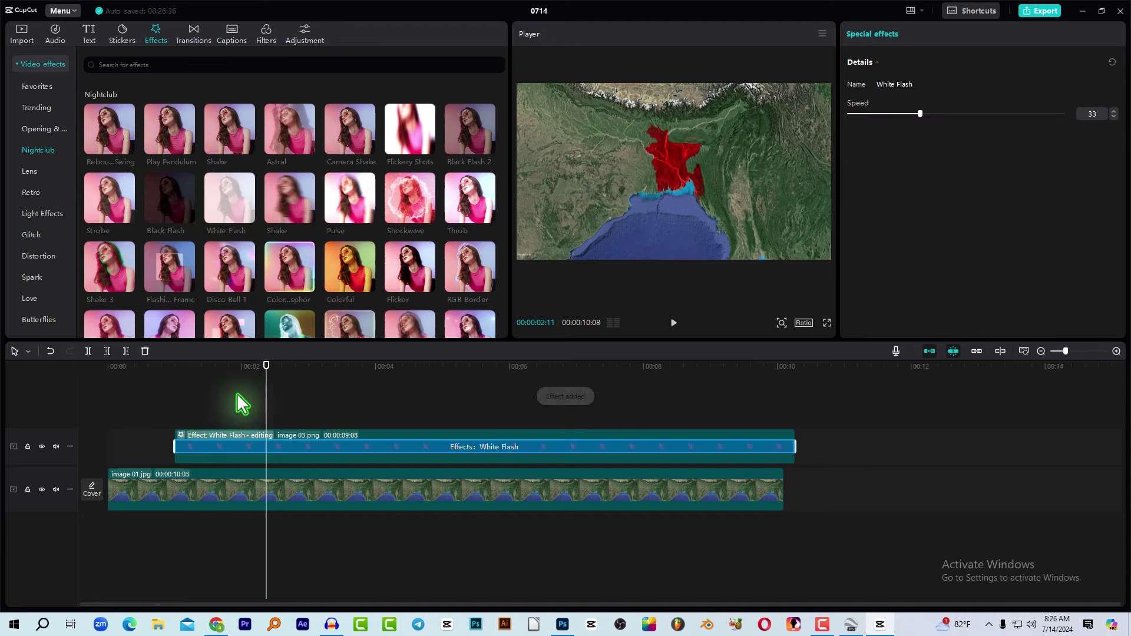
Step: Trim the end of the White Flash effect back to about 00:00:02:07 and play the result
mouse_move(257, 365)
left_mouse_down()
mouse_move(206, 373)
mouse_move(257, 377)
left_mouse_up()
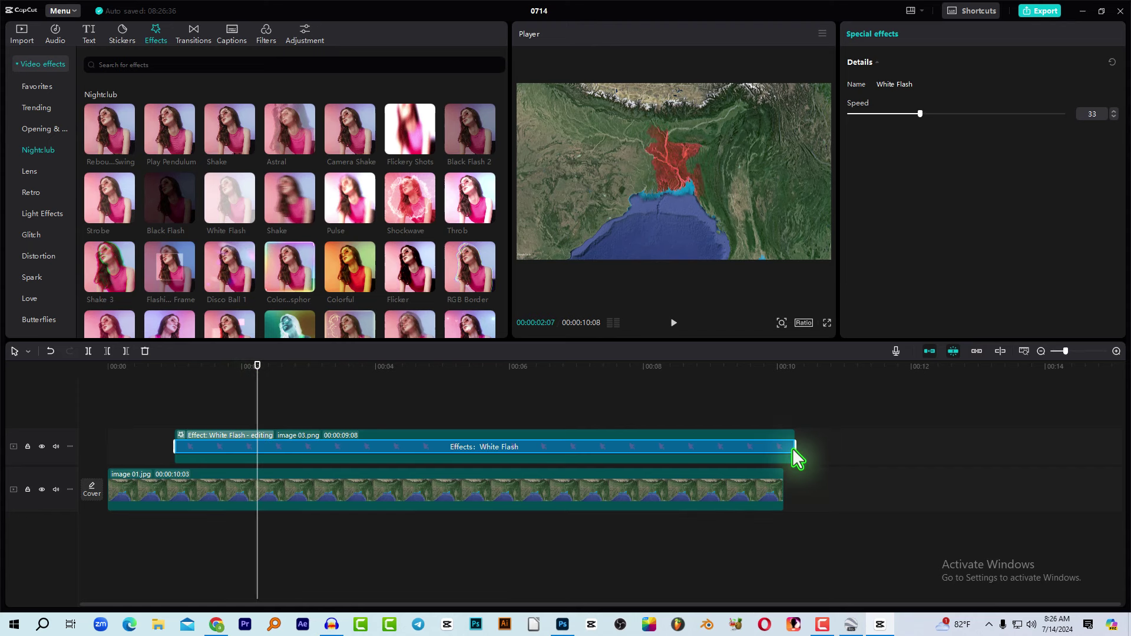
left_click_drag(800, 456, 146, 454)
key("space")
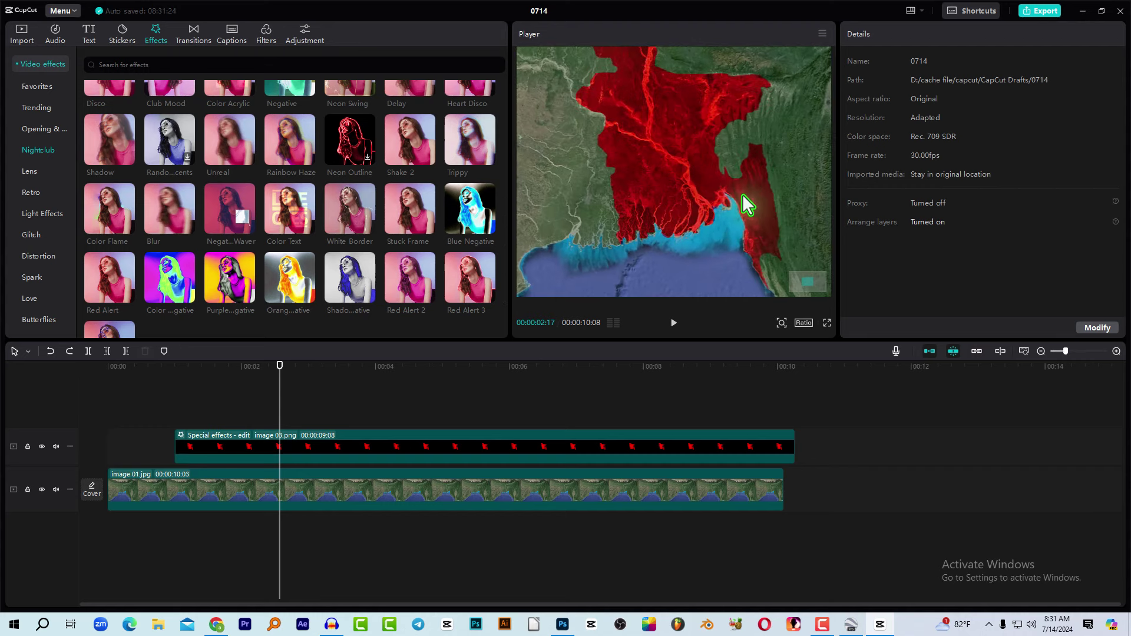
left_click(701, 204)
left_click_drag(701, 204, 740, 207)
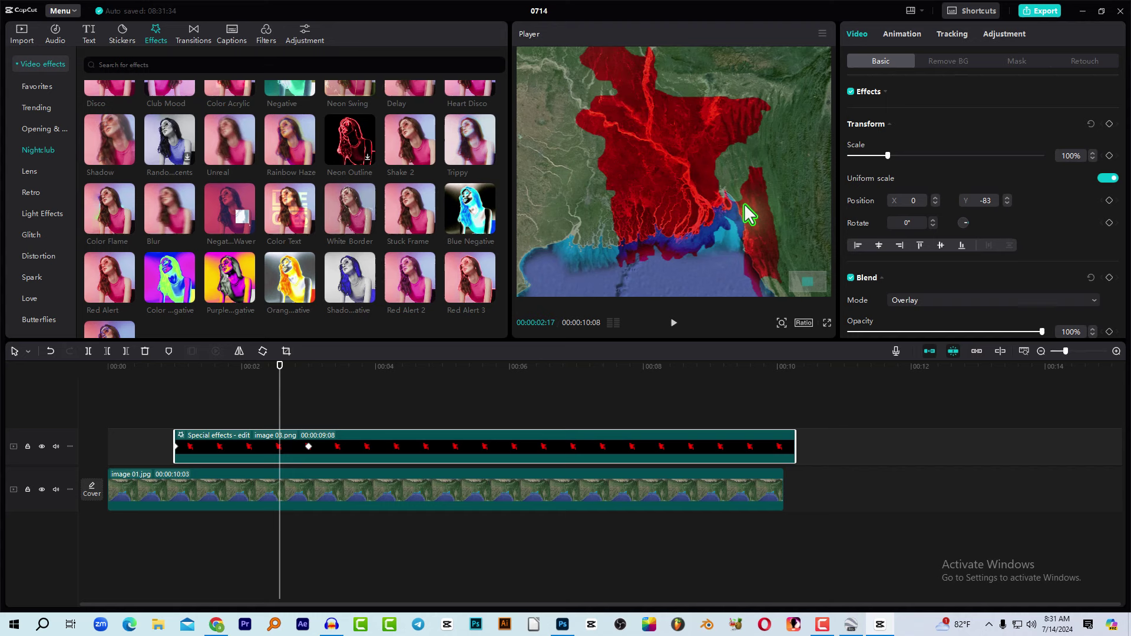
key("ctrl+z")
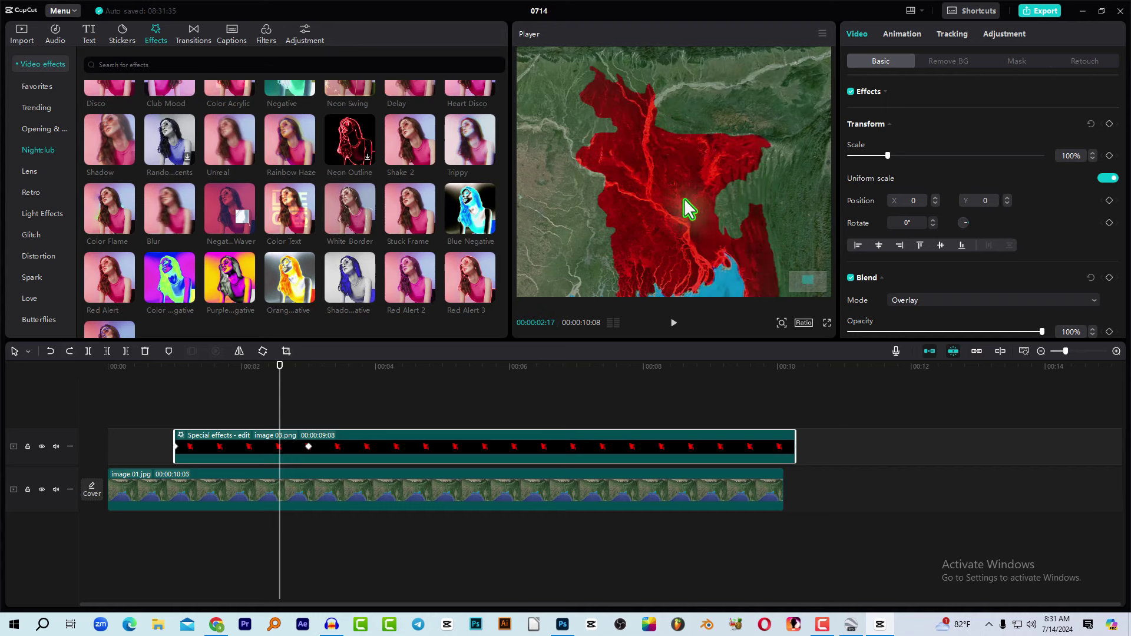
Step: Add a default text clip starting with the image 03 clip, move it over Bangladesh and set its font size to 5
left_click(86, 37)
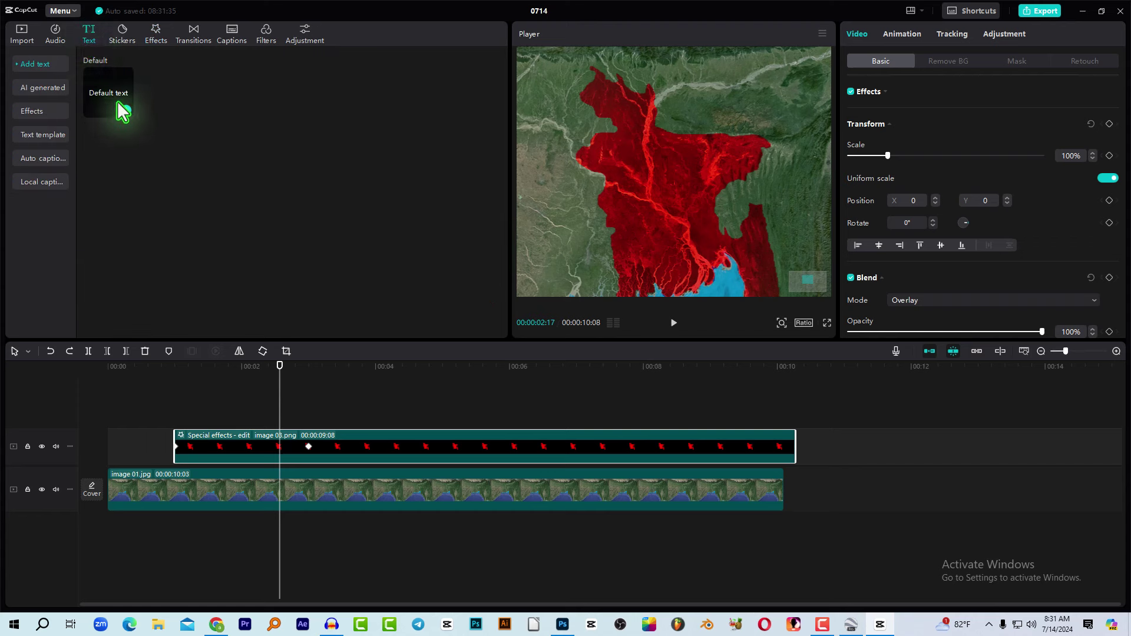
left_click_drag(117, 101, 180, 420)
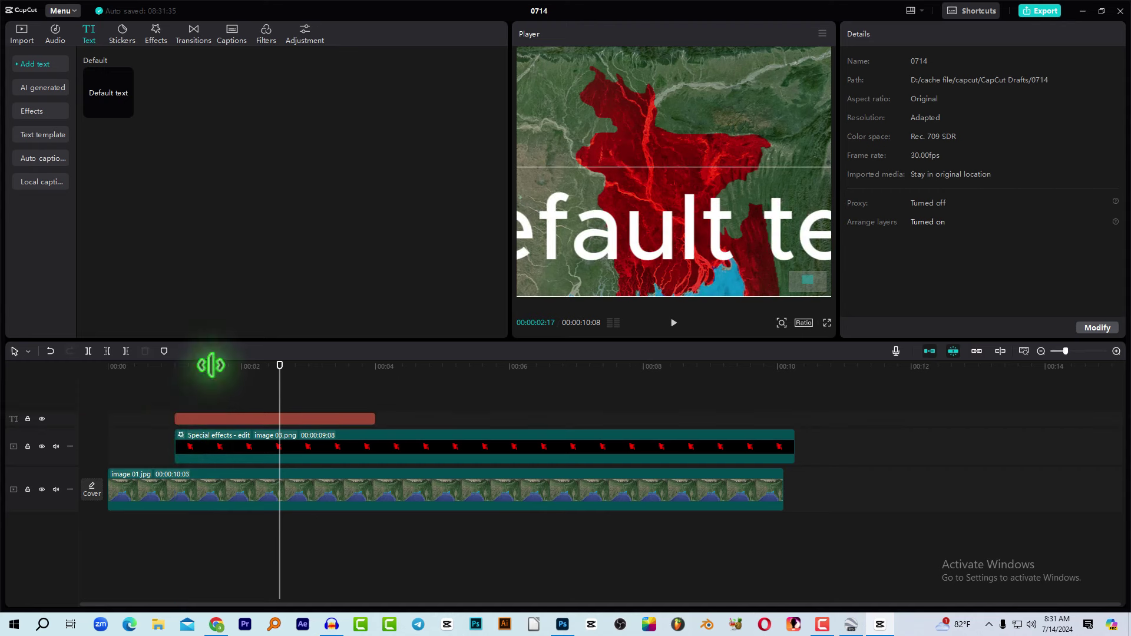
left_click_drag(710, 248, 667, 205)
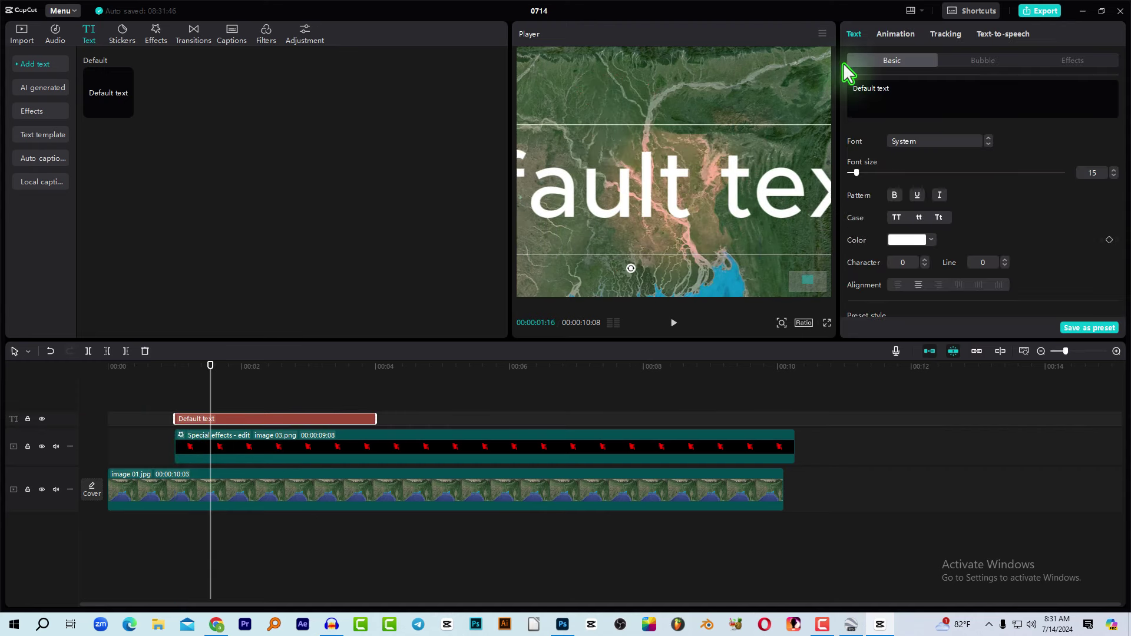
left_click_drag(856, 173, 850, 174)
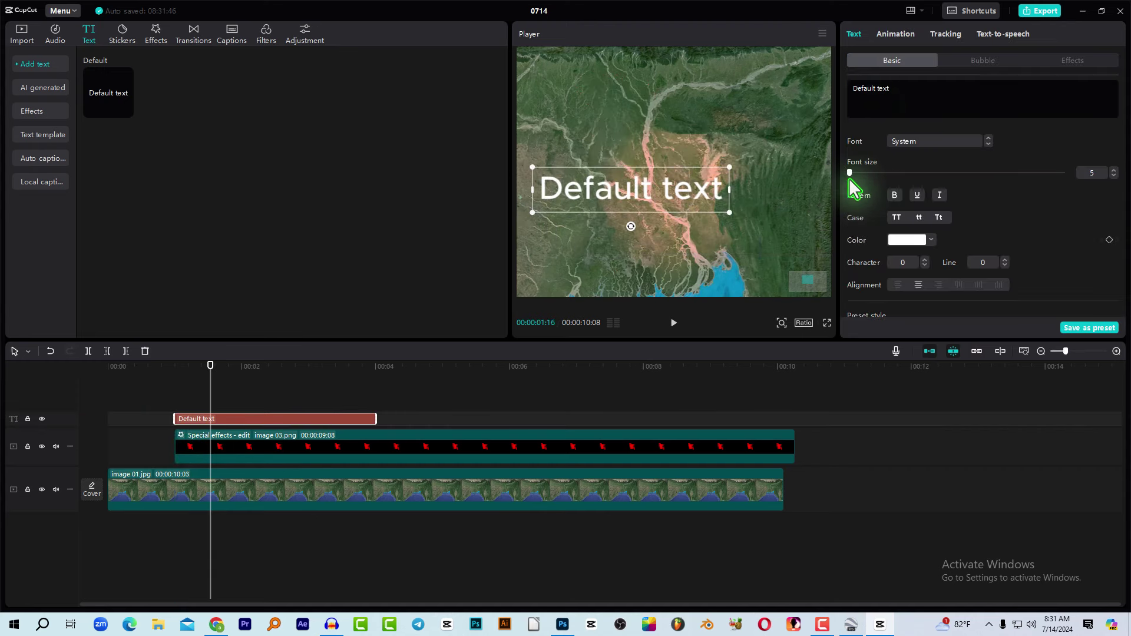
Step: Replace the default text with BANGLADESH in bold and scale it down to fit within the red shape
left_click_drag(257, 395, 288, 376)
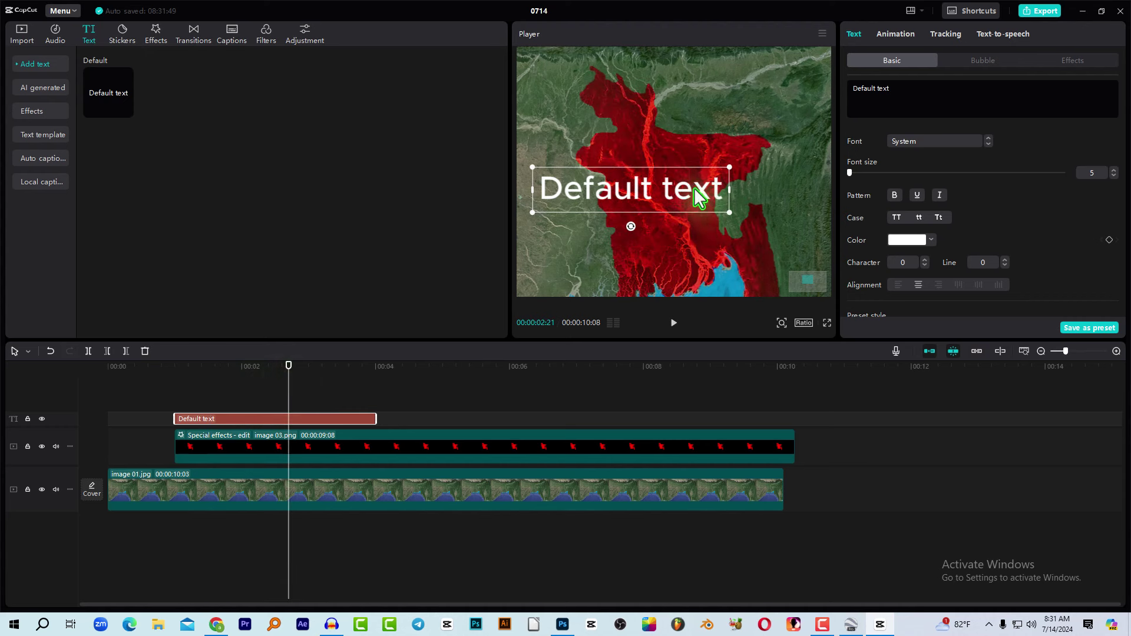
left_click(927, 83)
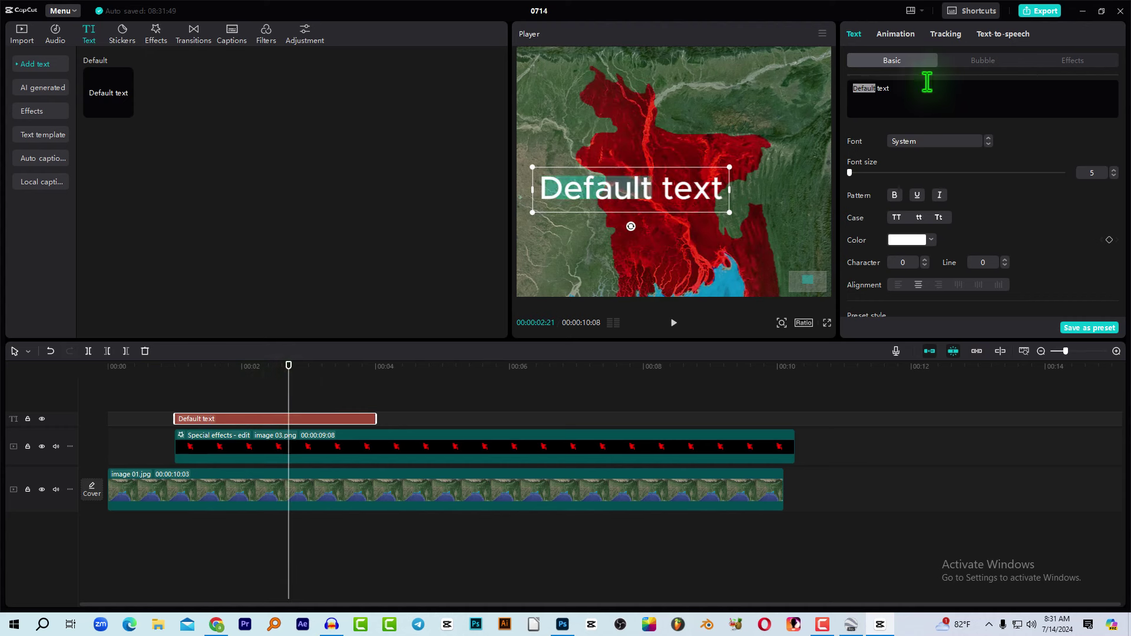
key("ctrl+a")
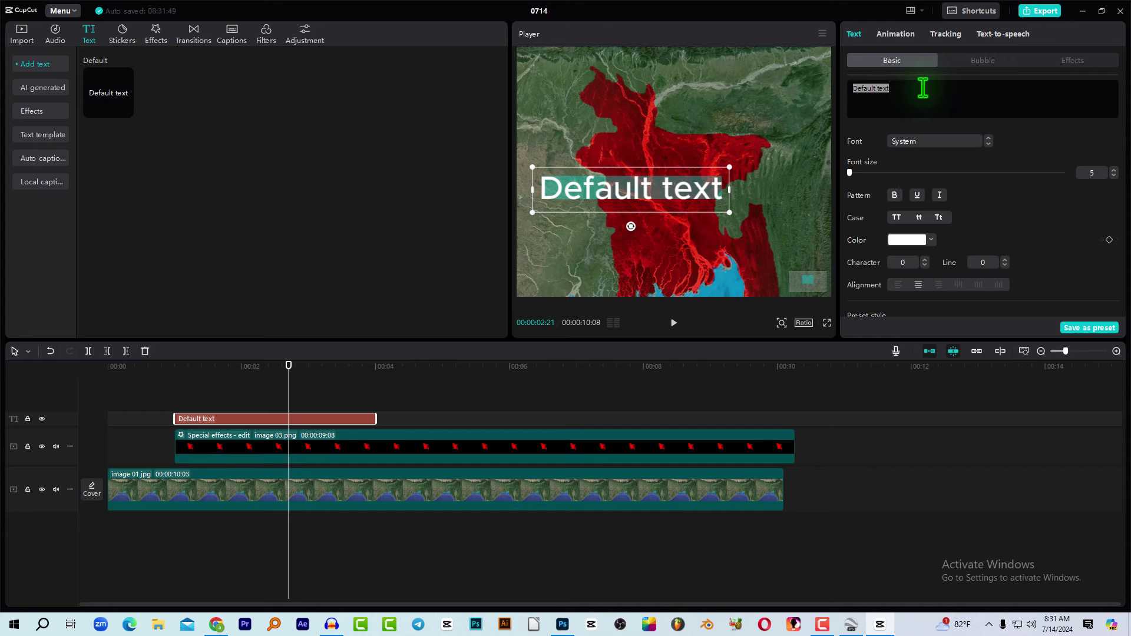
type("BANGLADESH")
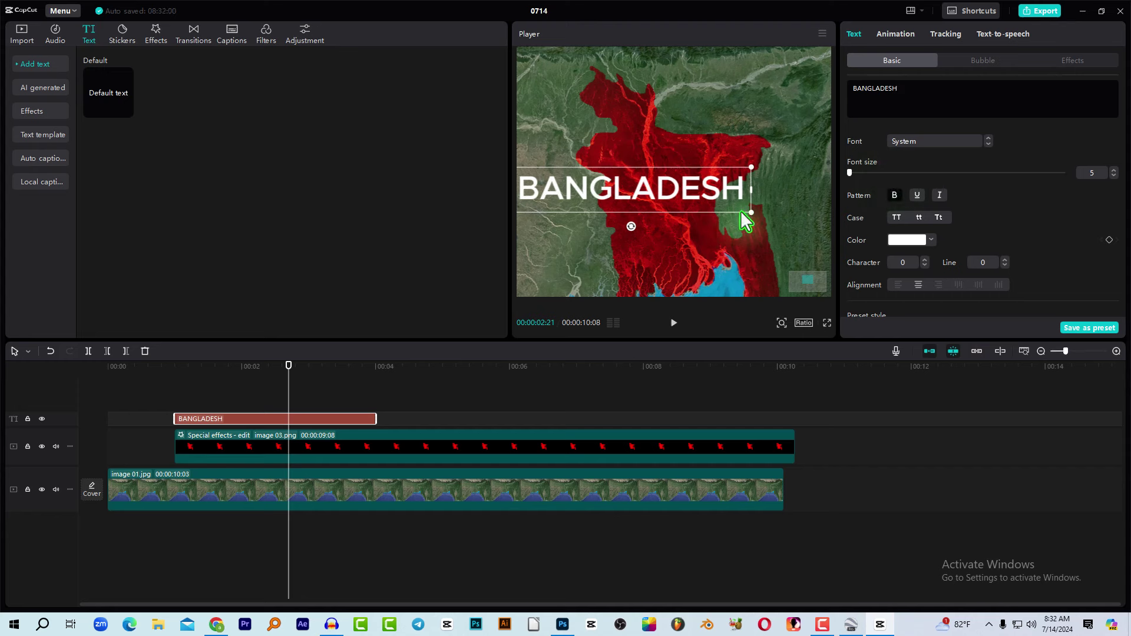
left_click_drag(751, 213, 673, 203)
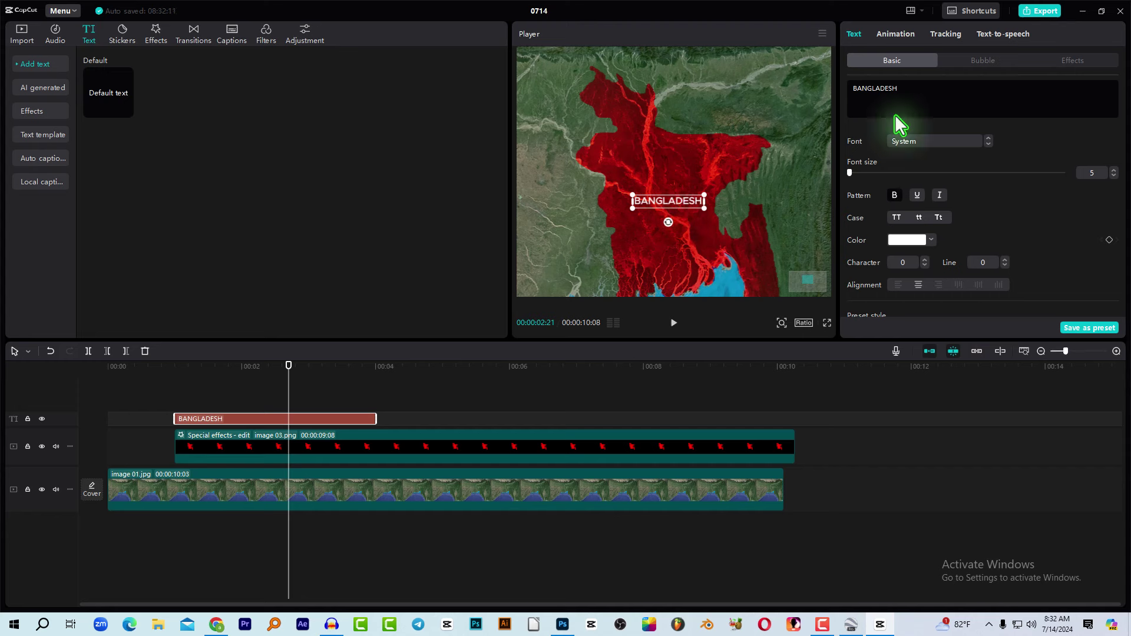
Step: Try the red and grey gradient text effects on BANGLADESH and apply the plain white one with a soft glow
left_click(1059, 61)
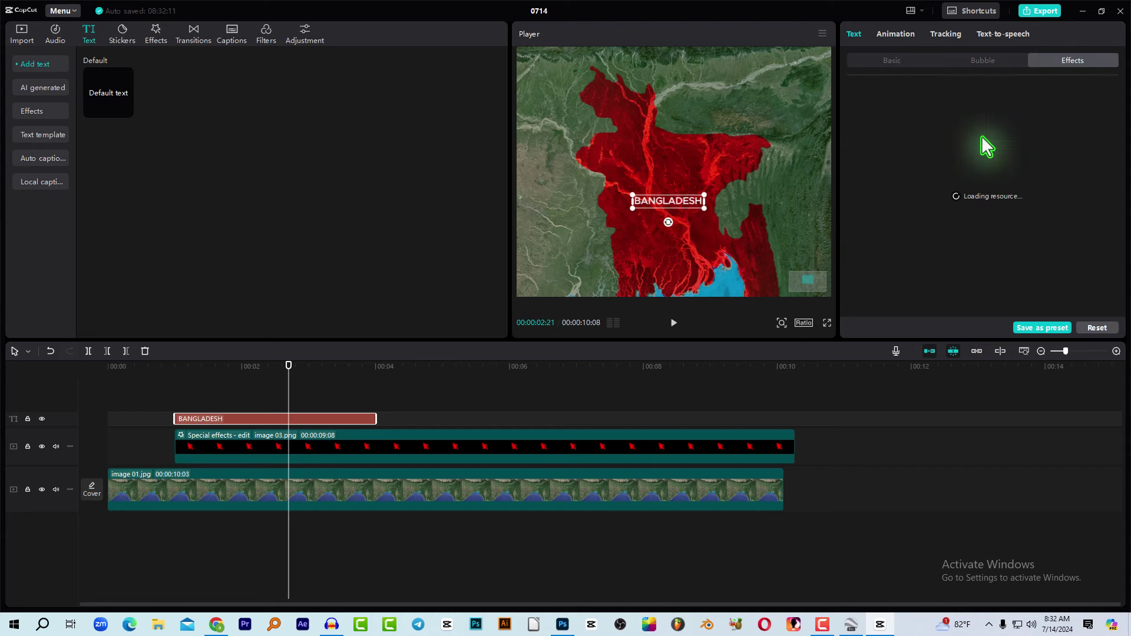
left_click(965, 129)
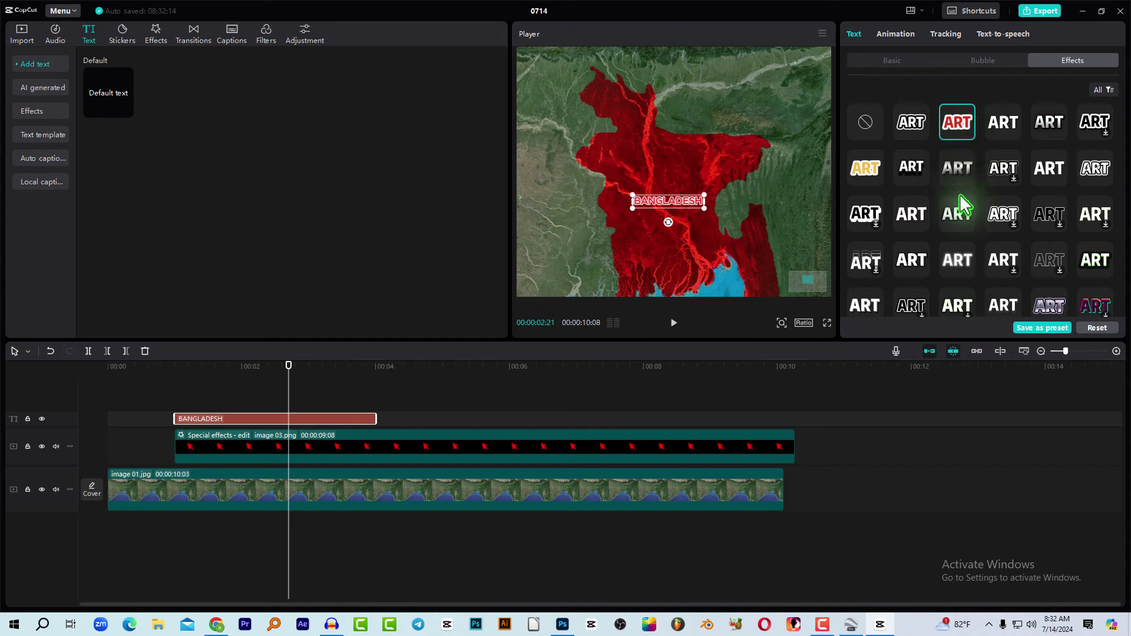
left_click(957, 172)
scroll(982, 253, "down", 3)
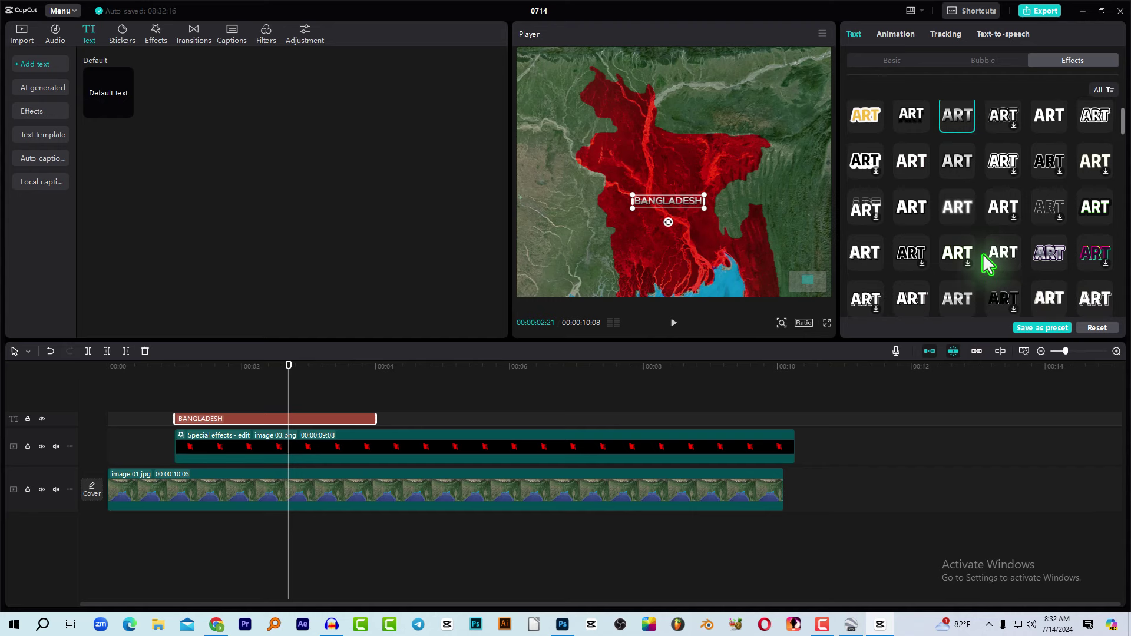
scroll(956, 241, "up", 3)
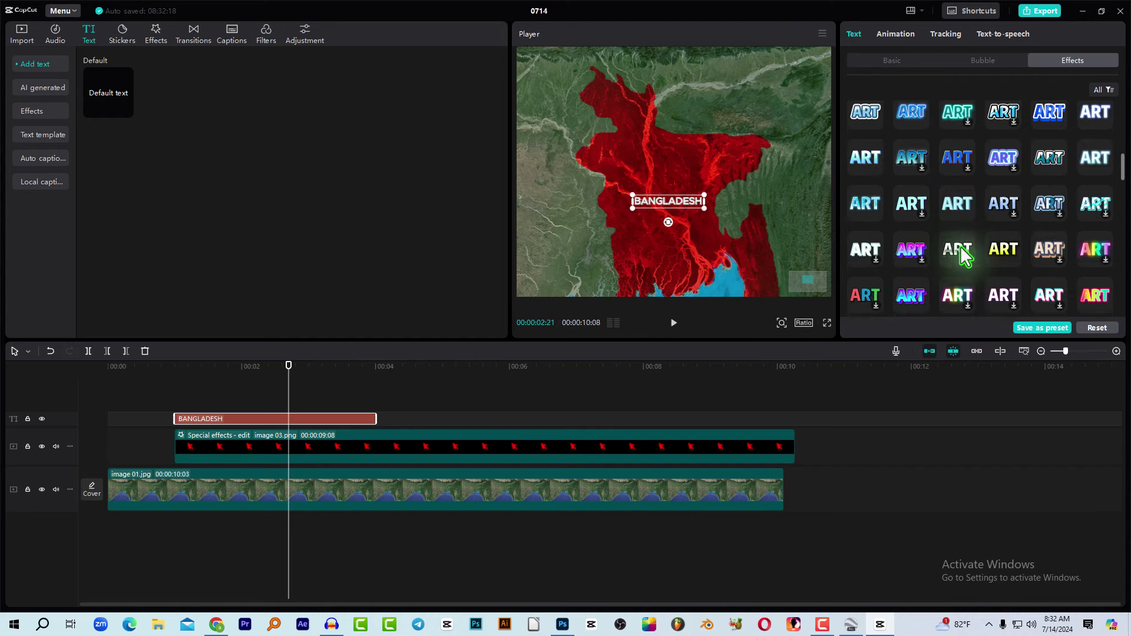
left_click(960, 253)
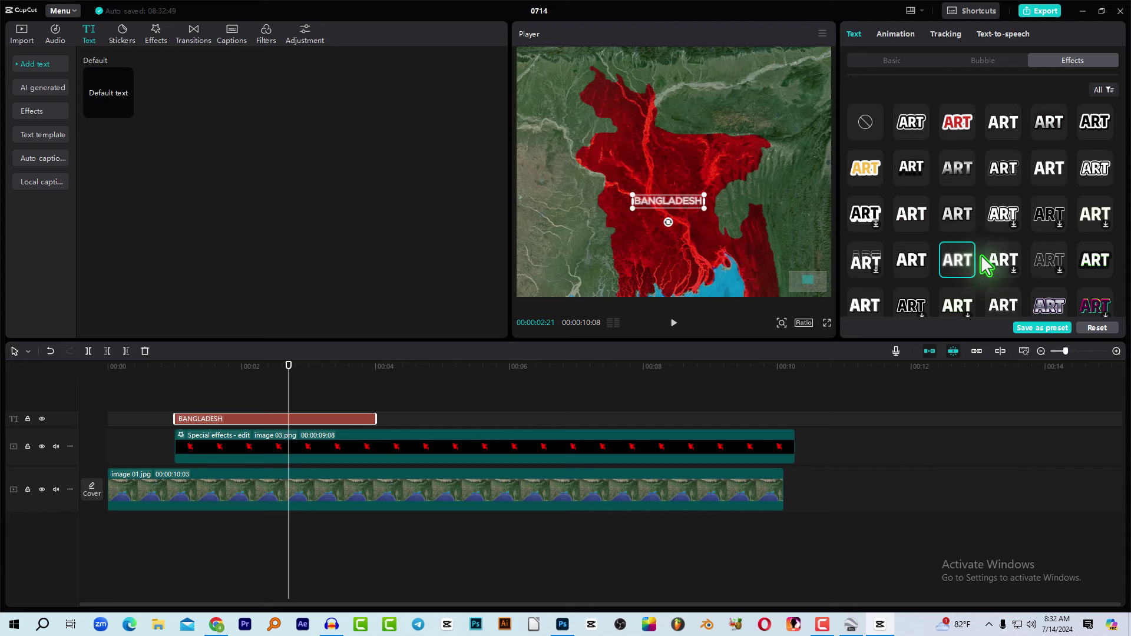
Step: Move the BANGLADESH text clip to start at about 00:00:01:10, then try the Typewriter entrance animation and apply Bounce Left
left_click(898, 32)
left_click_drag(177, 380, 237, 418)
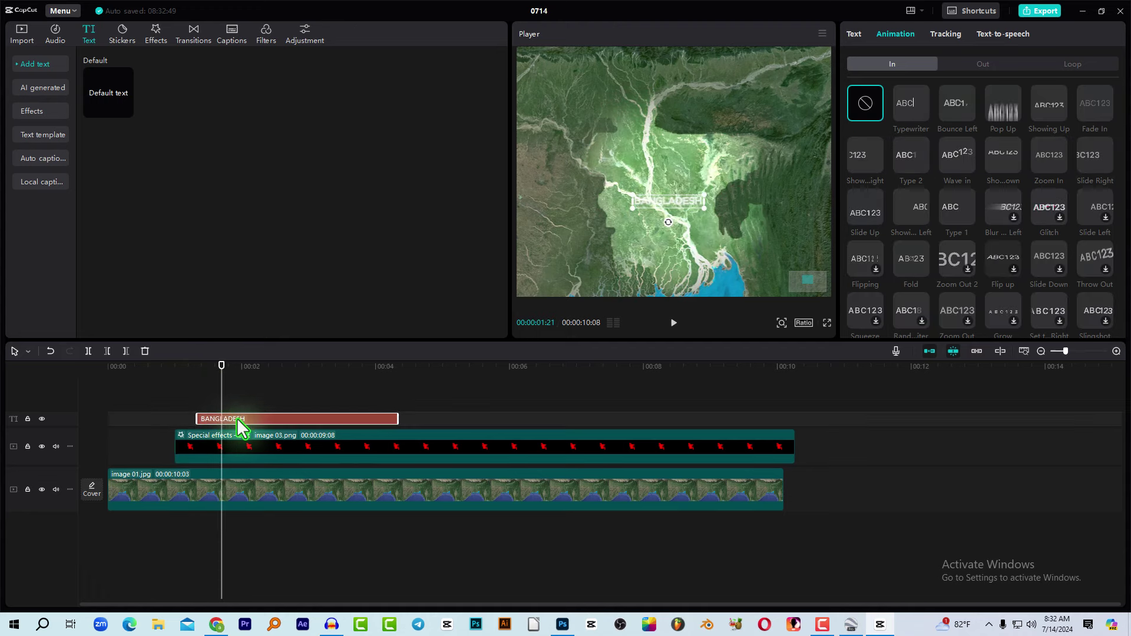
left_click(175, 372)
key("space")
key("space")
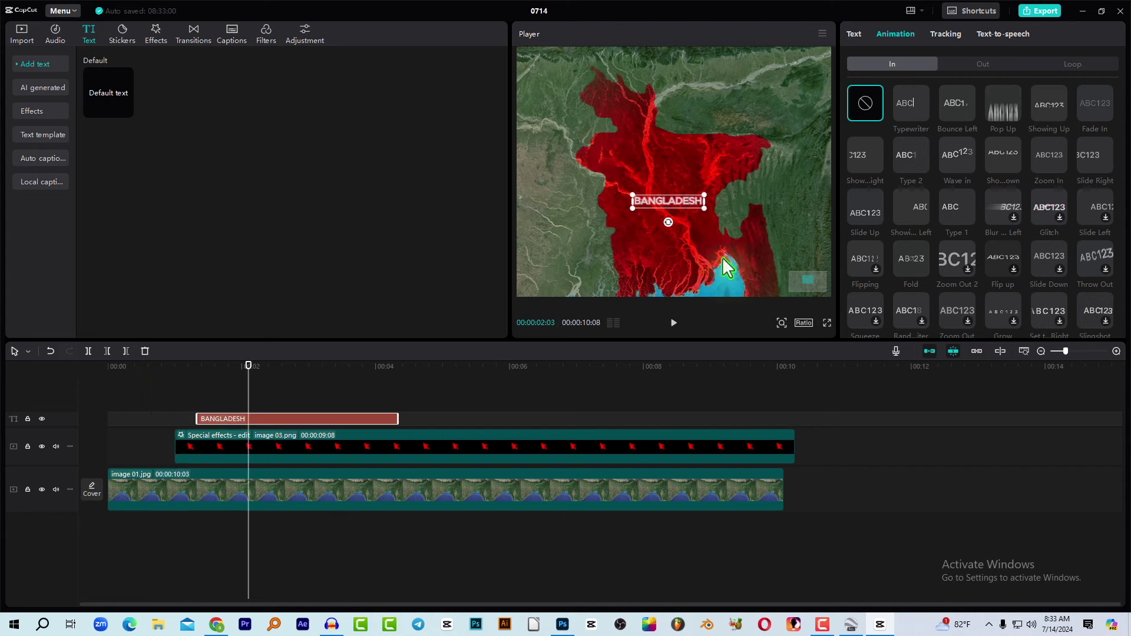
left_click(911, 108)
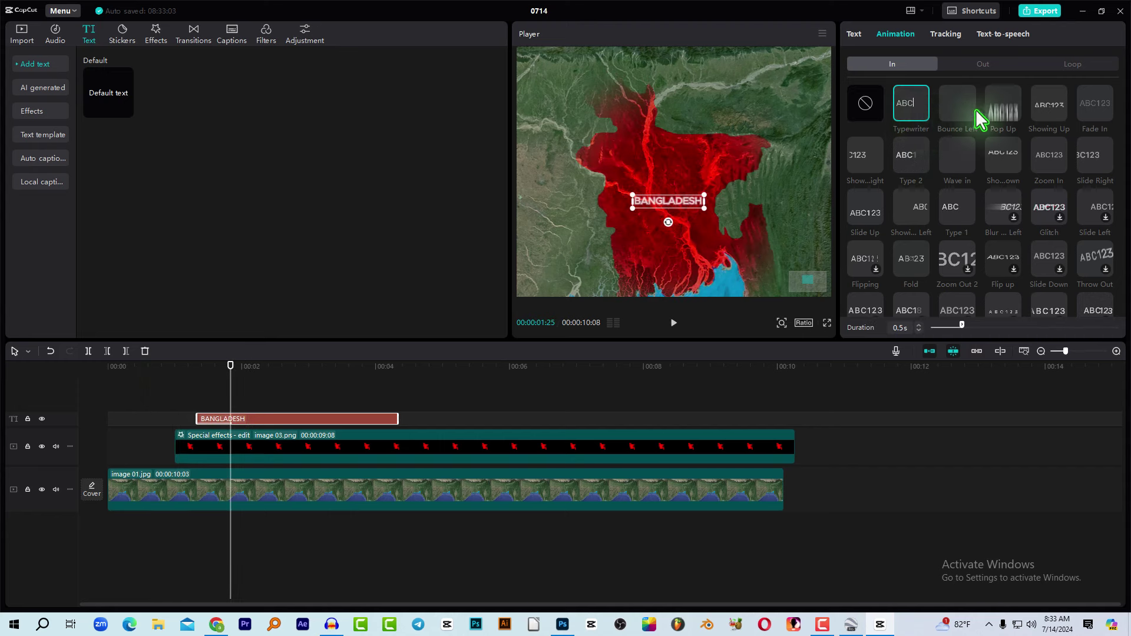
left_click(972, 112)
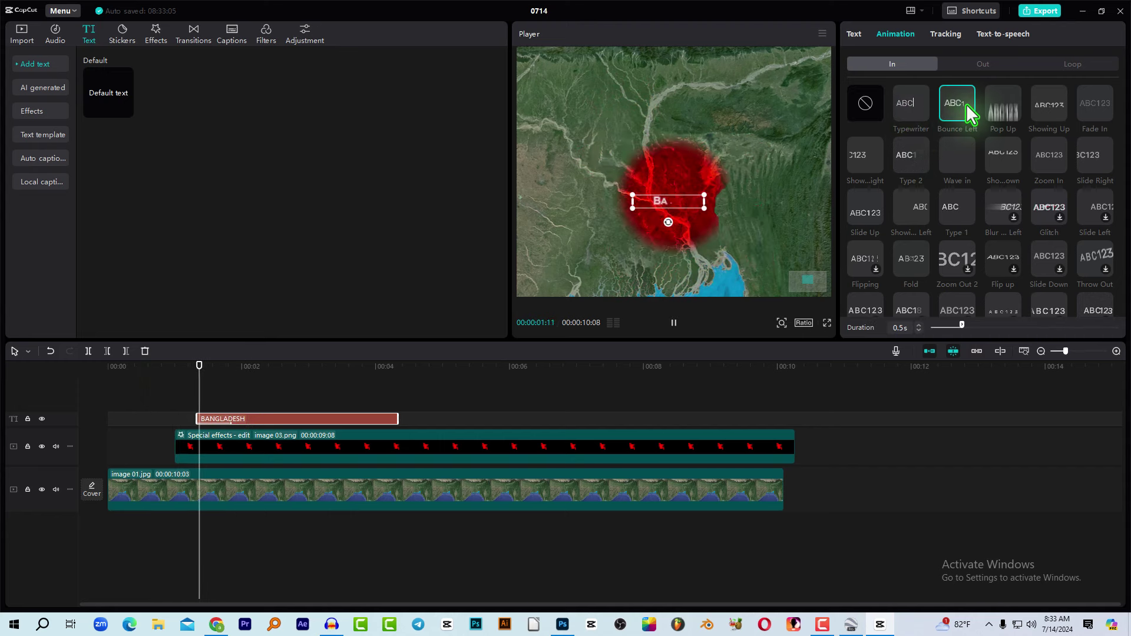
Step: Stretch the BANGLADESH clip and trim image 03 so both end with image 01 at 00:00:10:03, and play the animation
left_click(443, 423)
left_click_drag(397, 419, 785, 441)
left_click(135, 380)
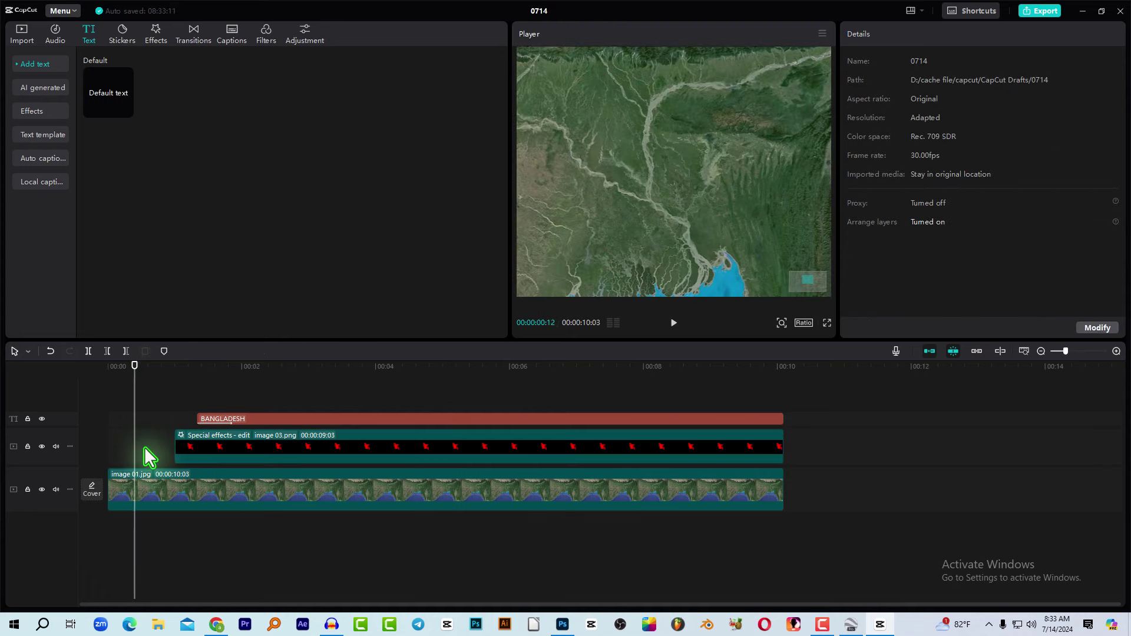
key("space")
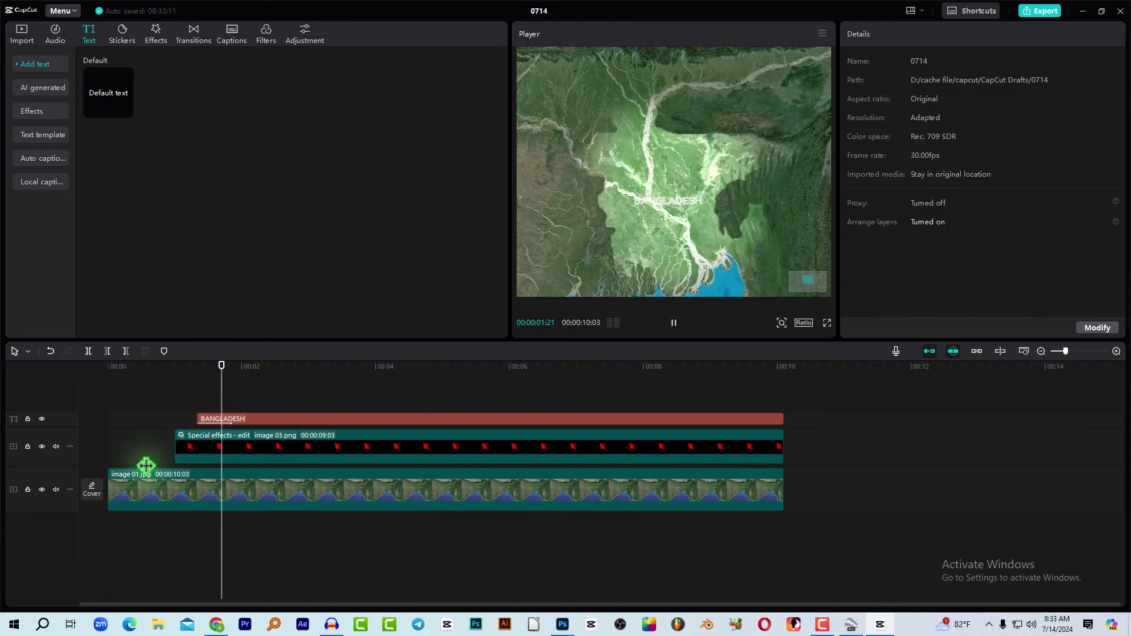
key("space")
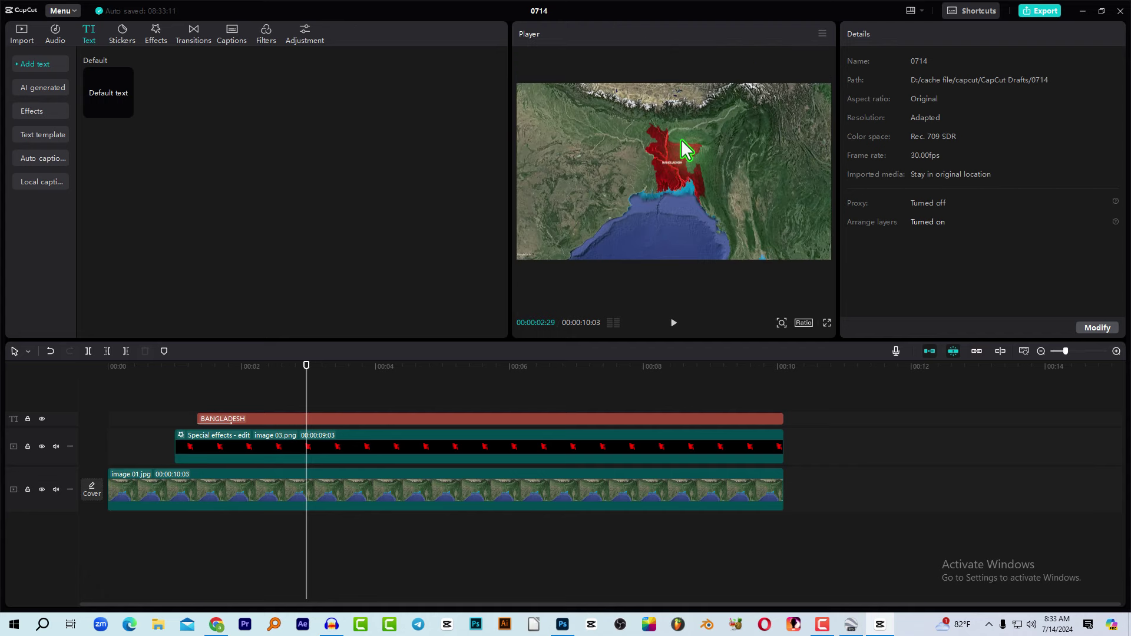
left_click(157, 373)
key("space")
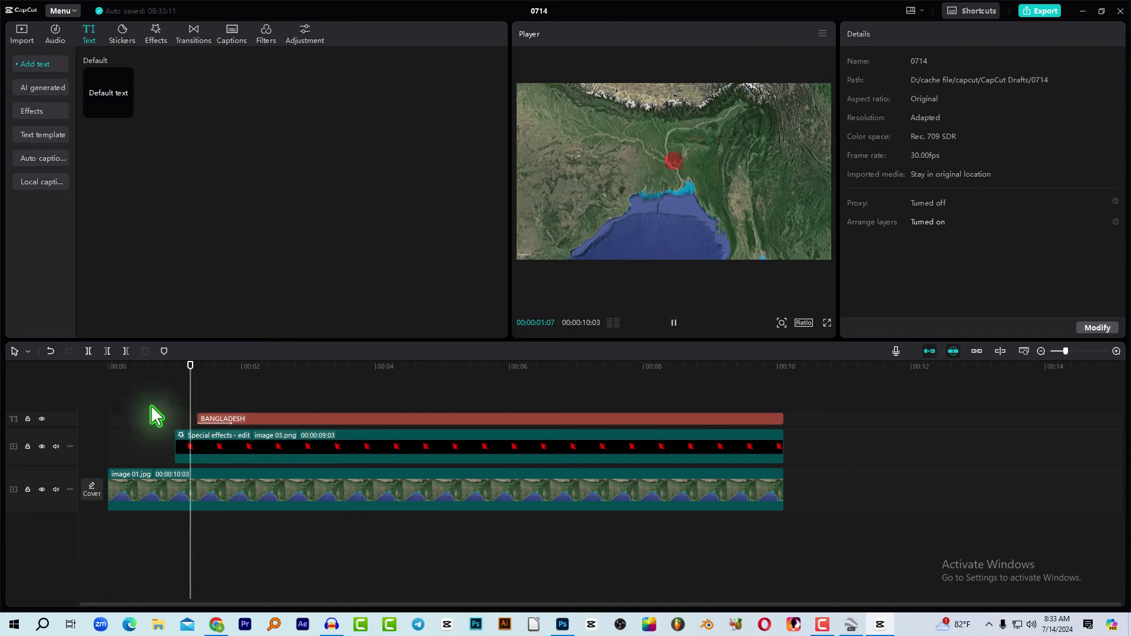
key("space")
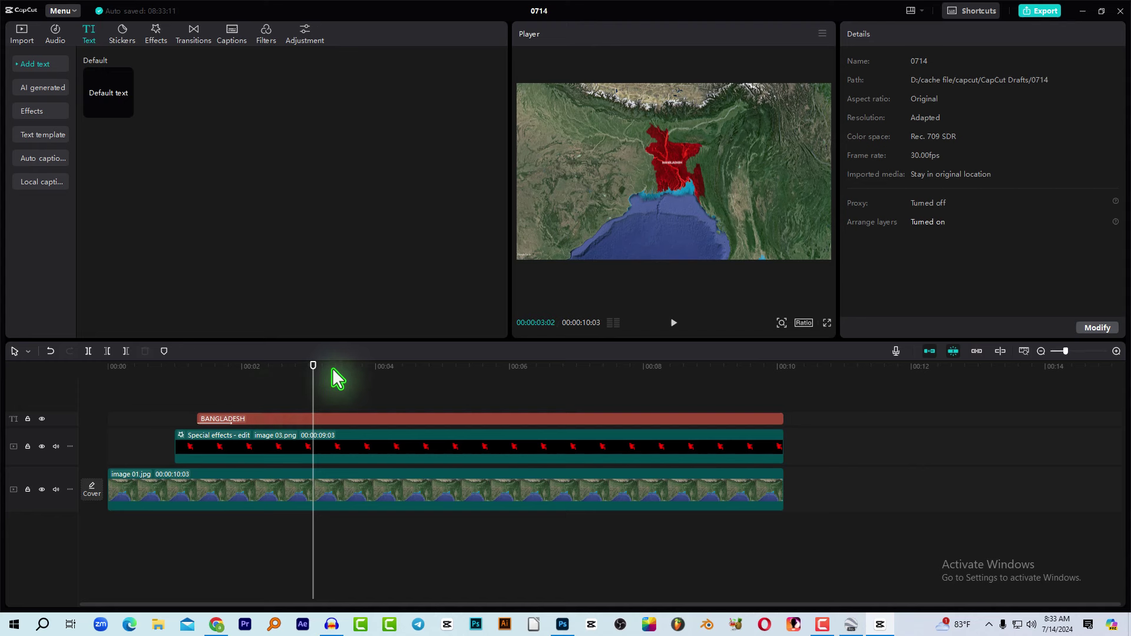
Step: Try to enlarge all three timeline clips together in the preview and undo the scaling
left_click(353, 377)
left_click(363, 418)
left_click(362, 455)
left_click(368, 495)
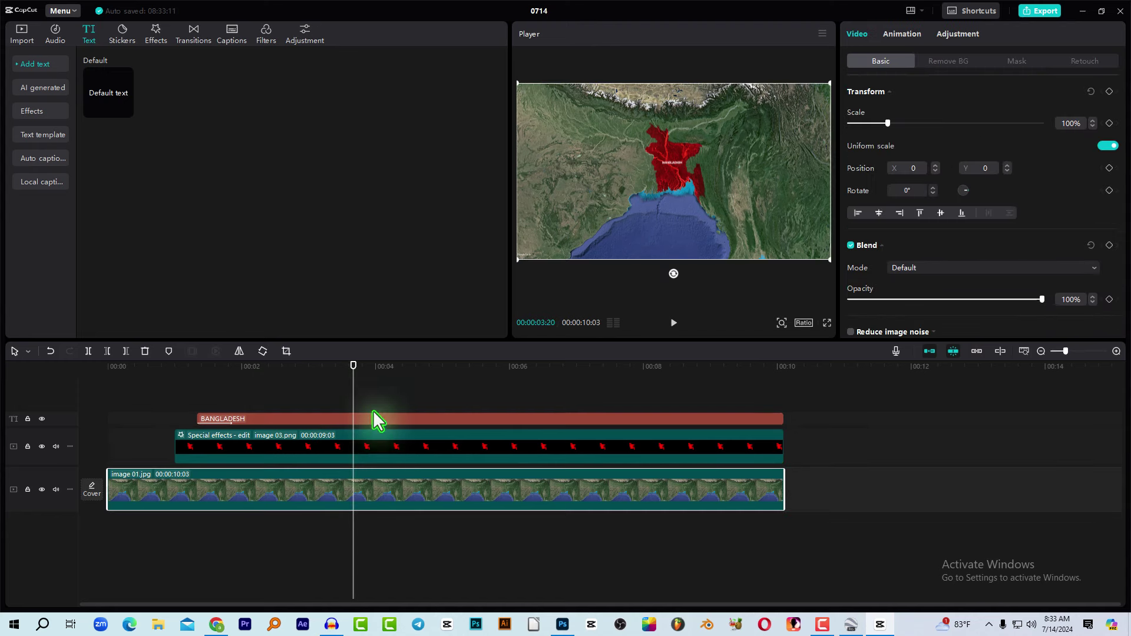
left_click(372, 401)
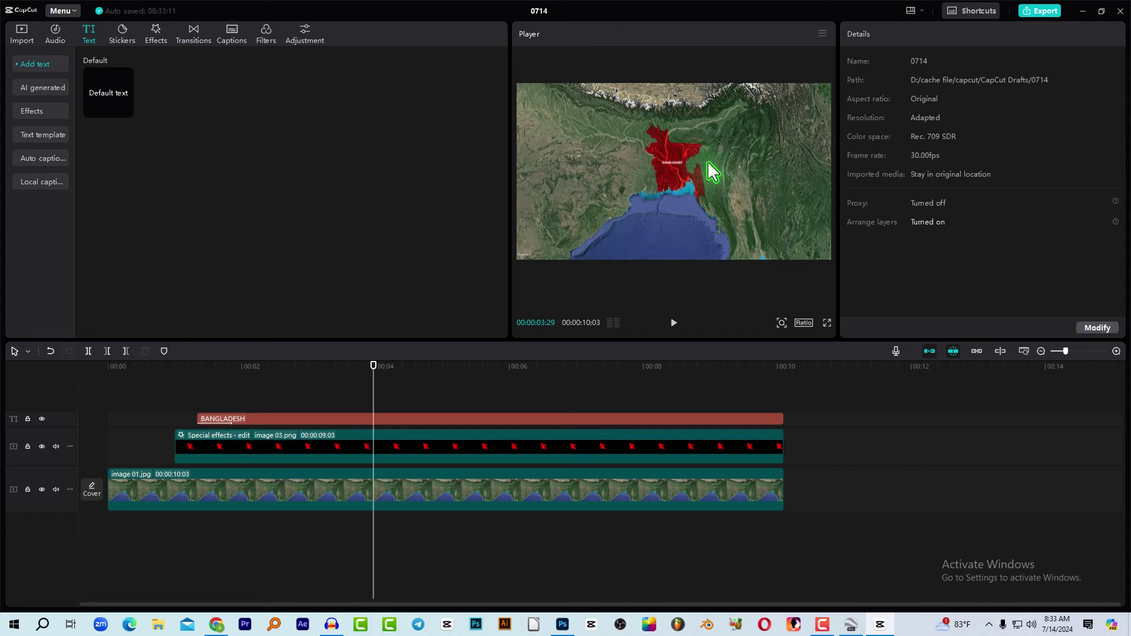
left_click_drag(503, 549, 471, 417)
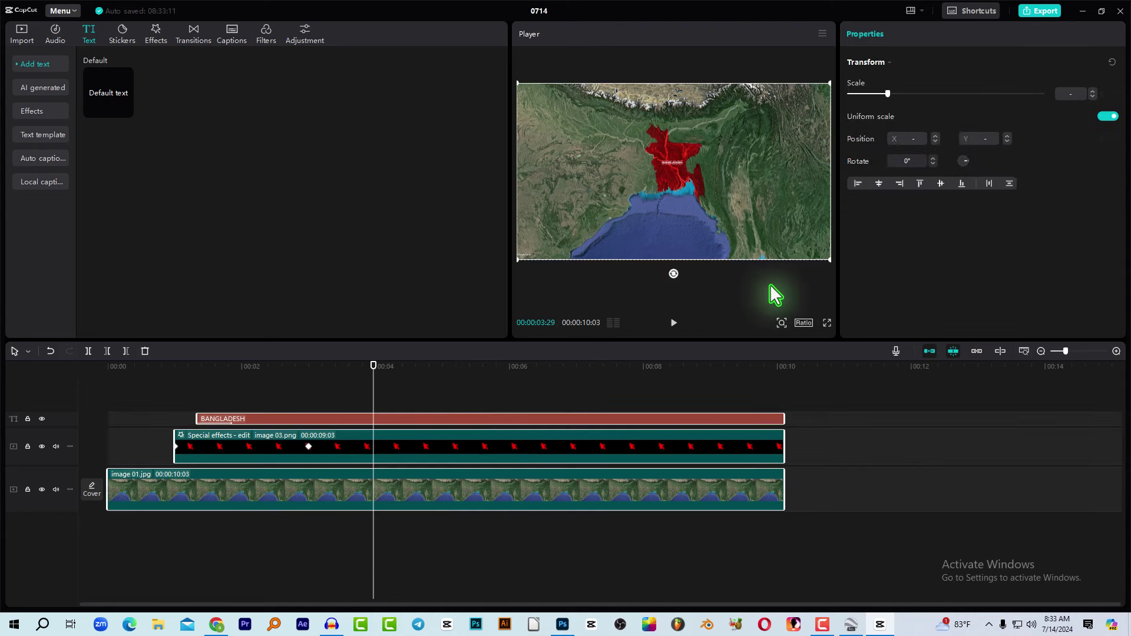
left_click_drag(829, 259, 899, 356)
key("ctrl+z")
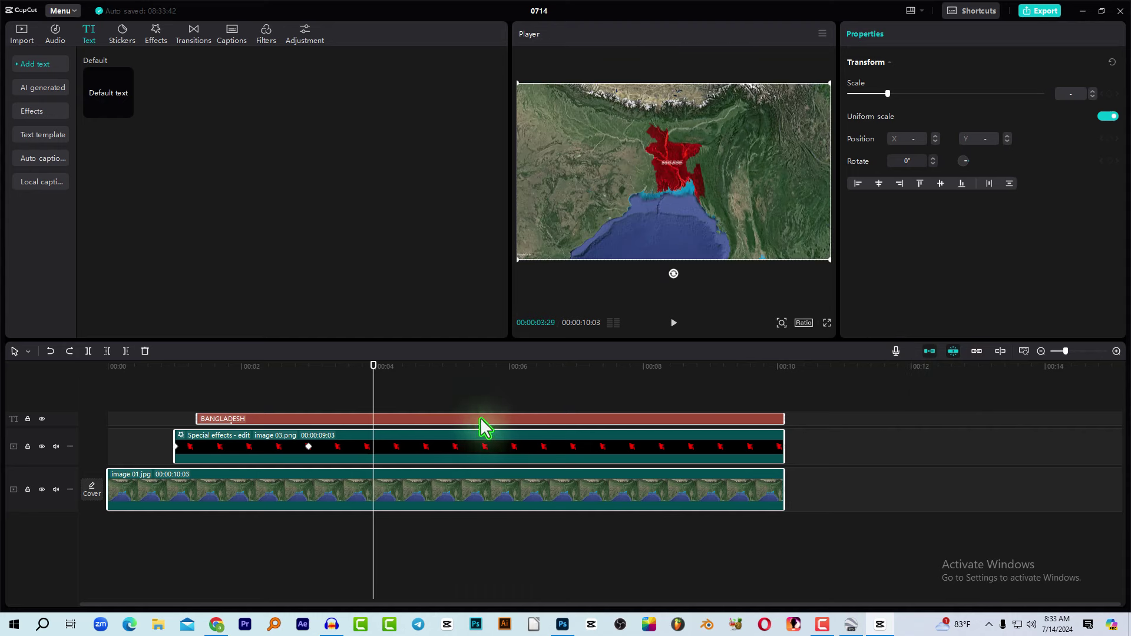
Step: Combine the selected text, image 03 and image 01 clips into one compound clip
left_click_drag(461, 405, 436, 500)
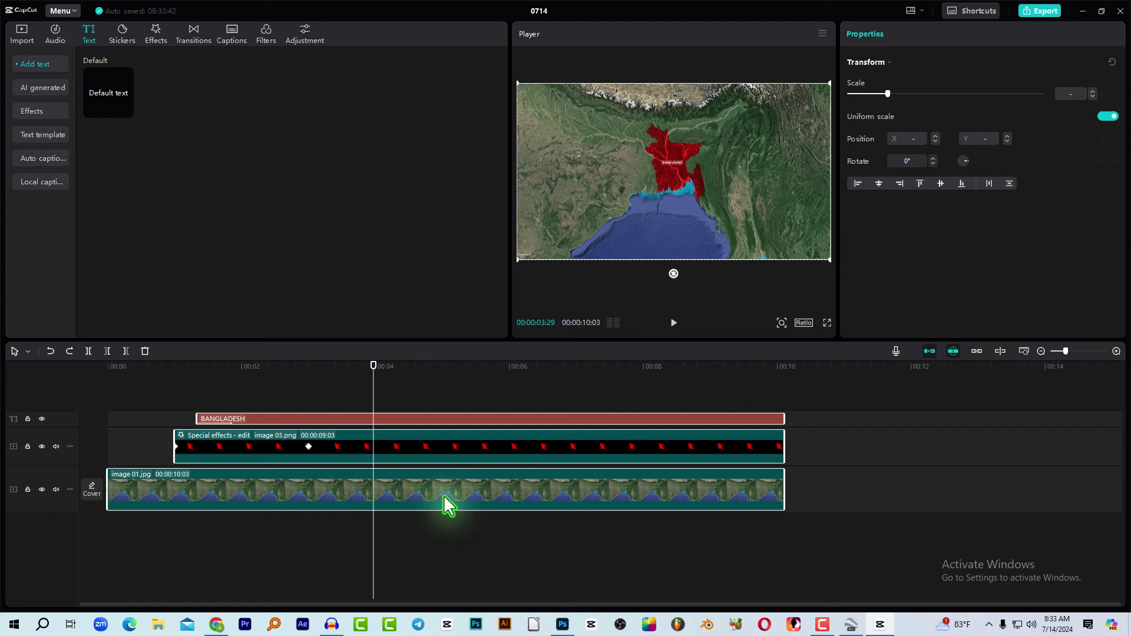
left_click_drag(416, 404, 383, 533)
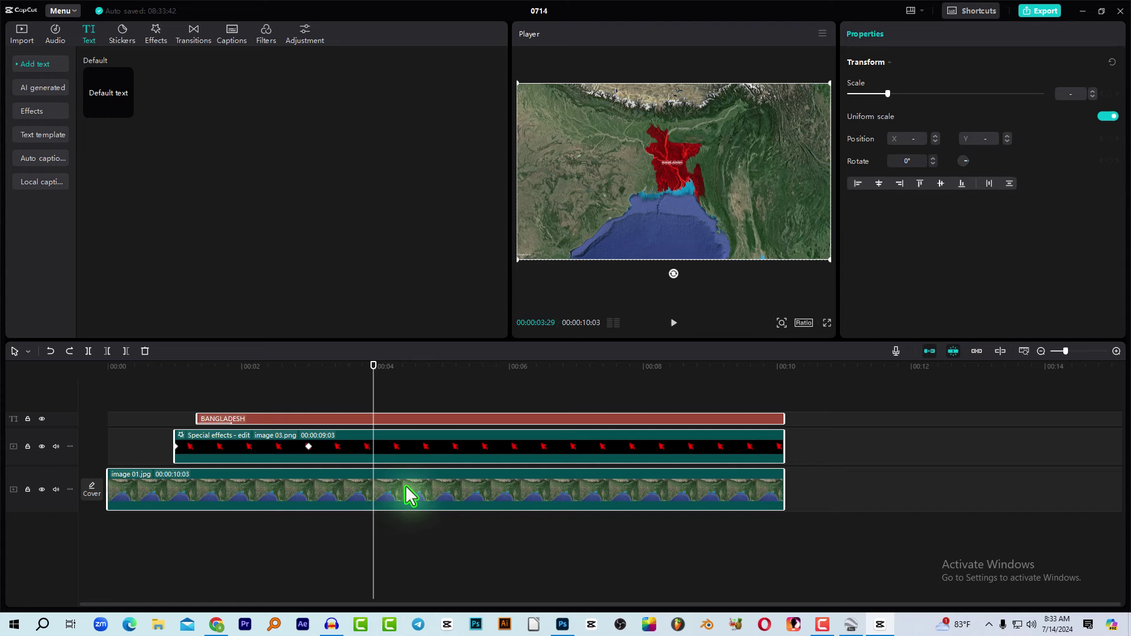
right_click(405, 486)
left_click(455, 507)
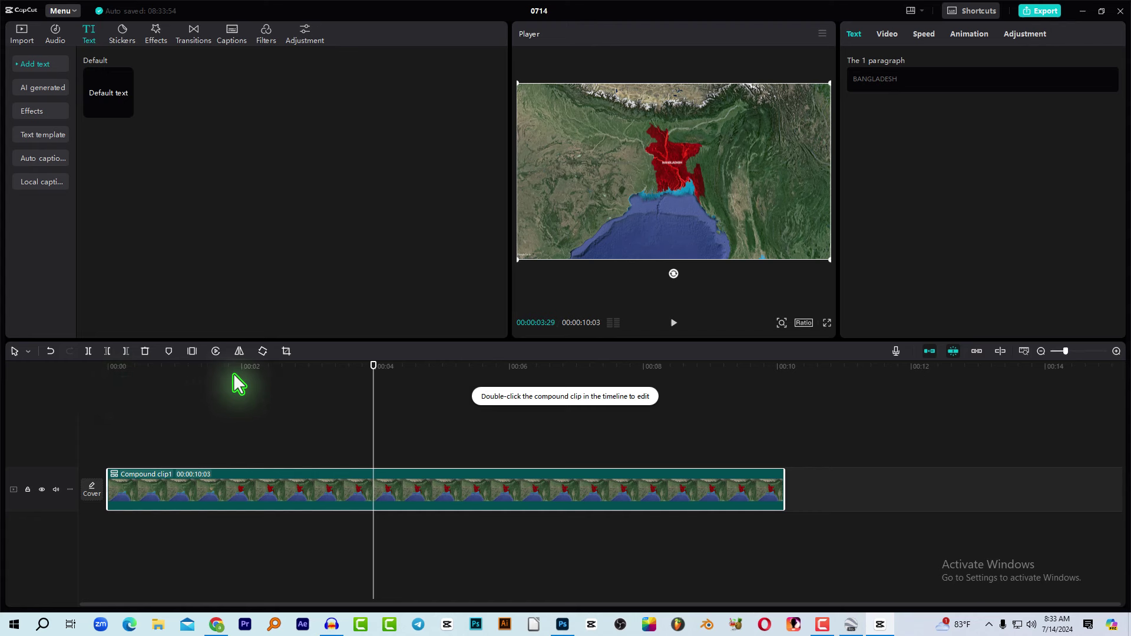
Step: Add transform keyframes to the compound clip at 00:00:00:00 and set its scale there to 110%
left_click_drag(233, 375, 121, 412)
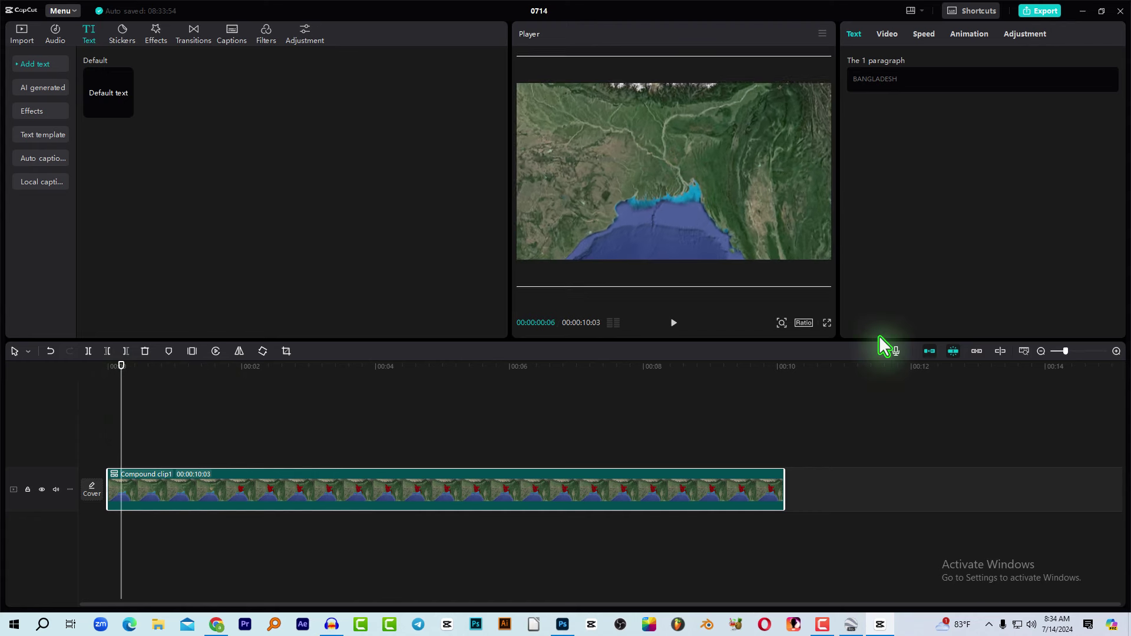
key("ctrl+z")
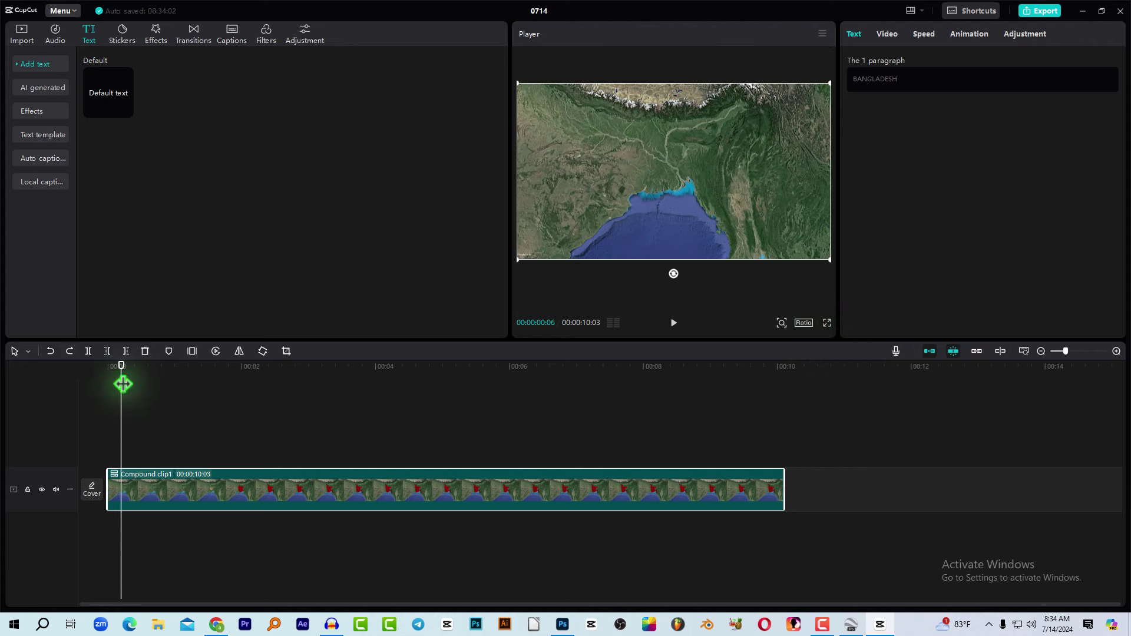
left_click_drag(123, 385, 95, 374)
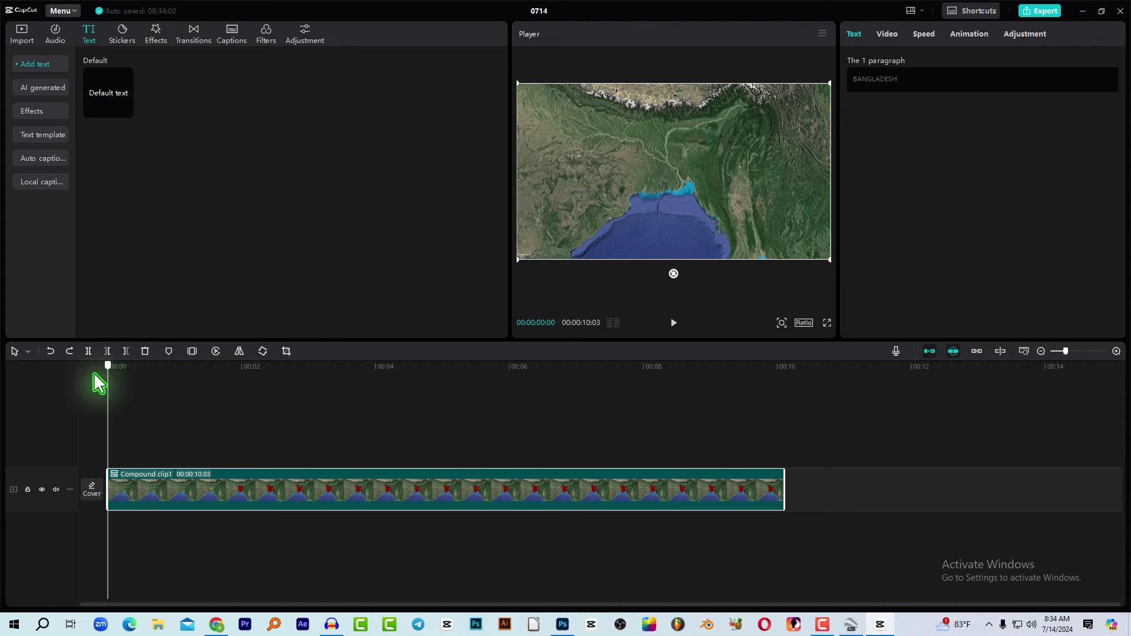
left_click(888, 36)
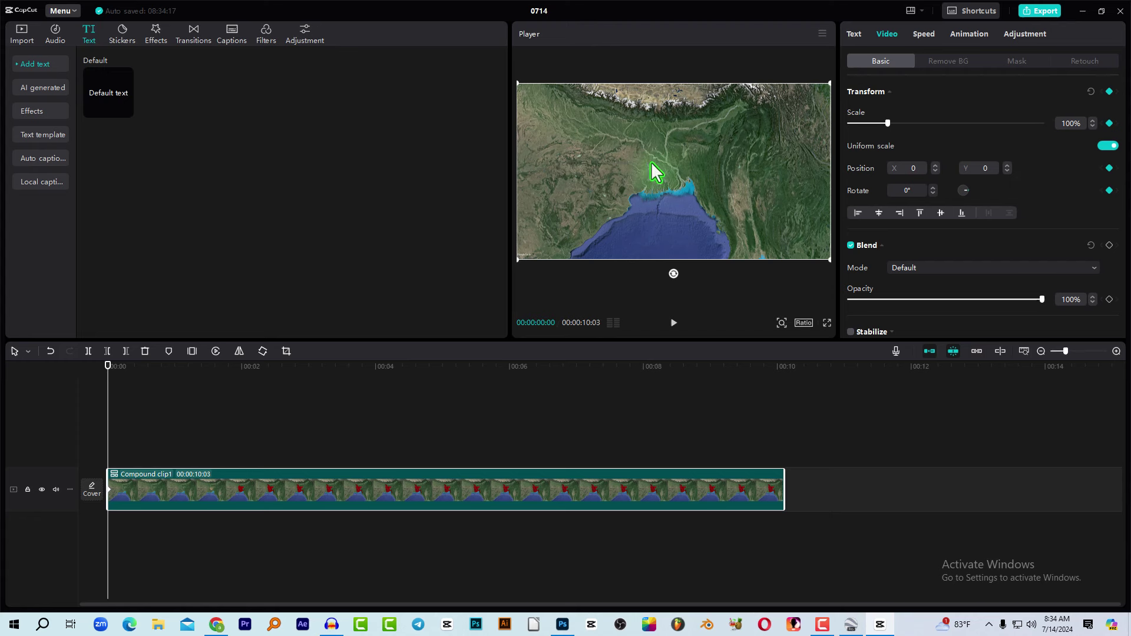
left_click_drag(830, 260, 853, 284)
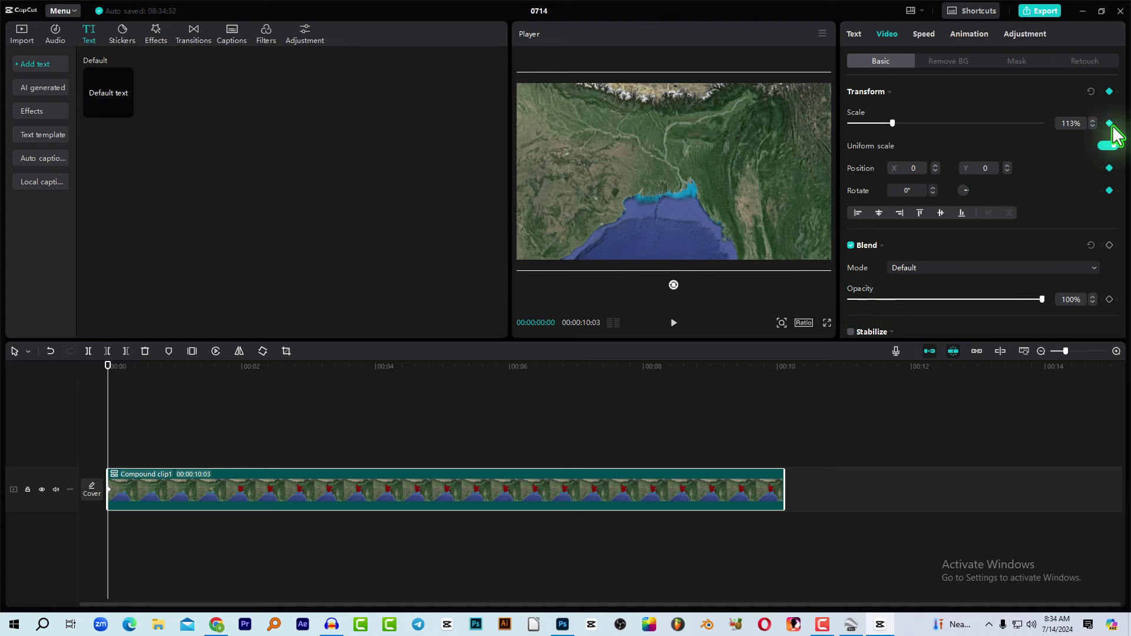
left_click(1093, 126)
left_click(1092, 126)
left_click(1093, 126)
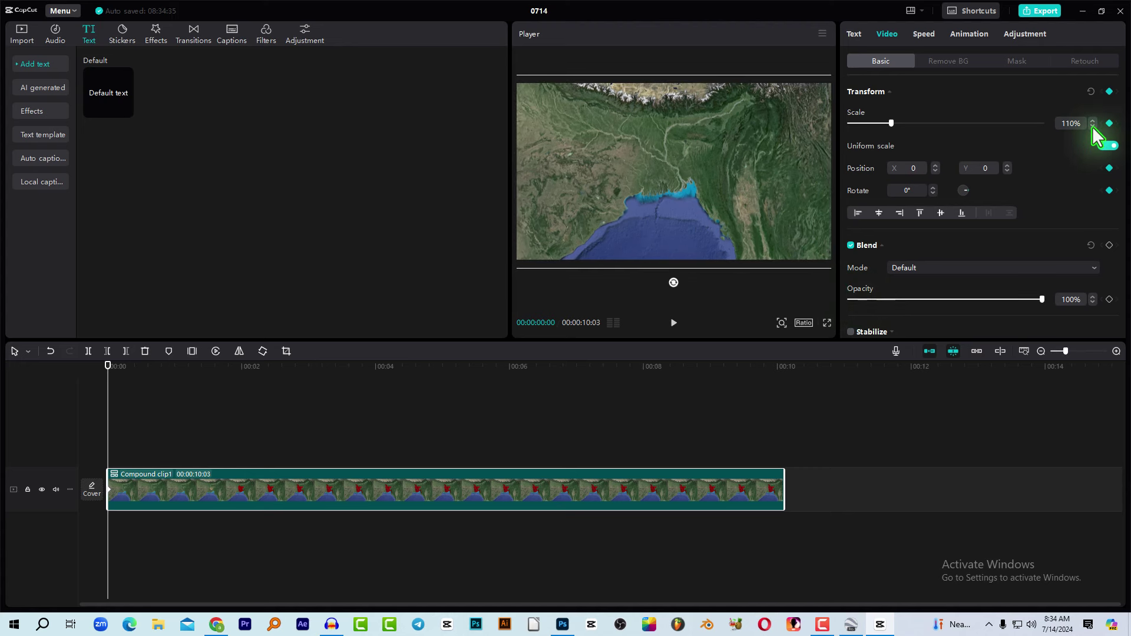
Step: At 00:00:06:00, scale the compound clip to 221% and move it to Y position -220 to frame Bangladesh
left_click_drag(144, 369, 508, 398)
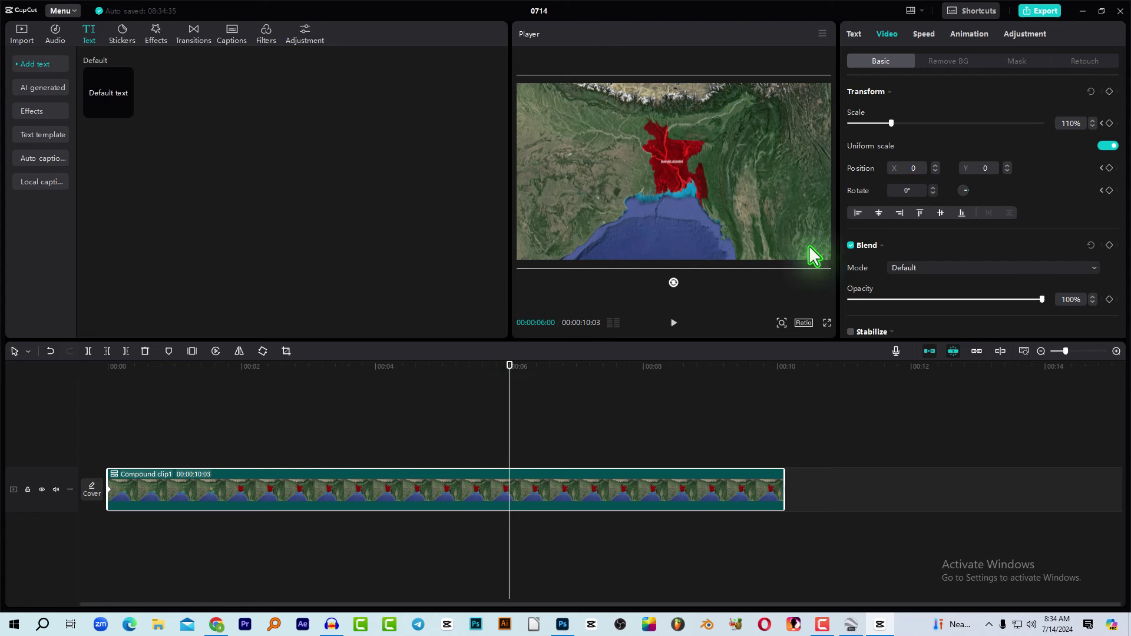
left_click_drag(890, 123, 933, 123)
left_click_drag(732, 207, 732, 219)
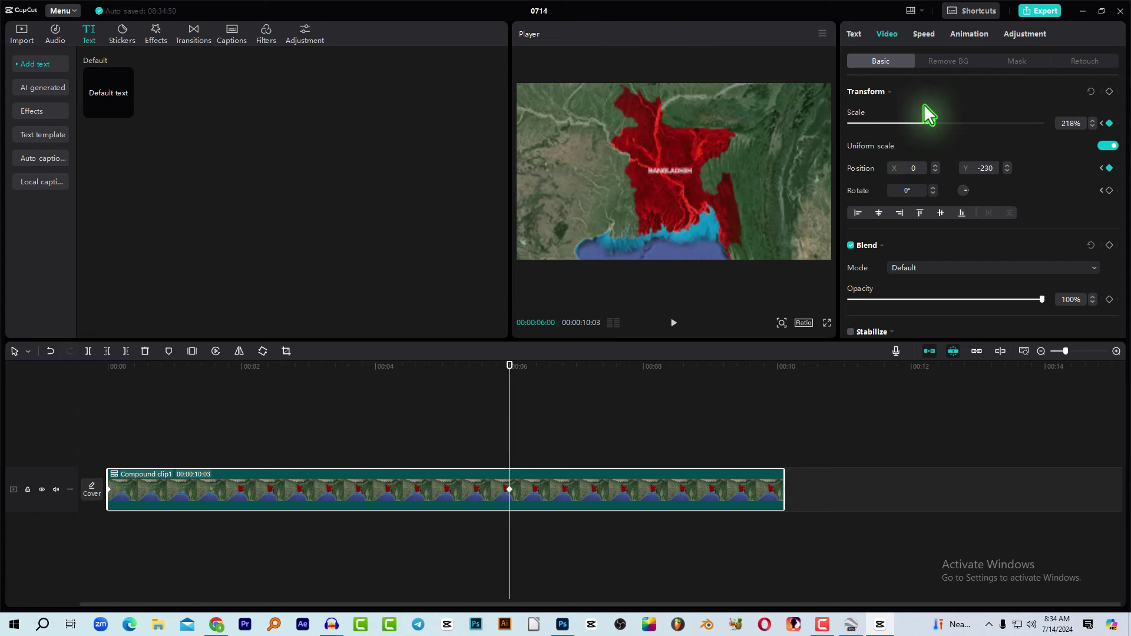
left_click_drag(932, 123, 933, 123)
left_click_drag(751, 167, 750, 165)
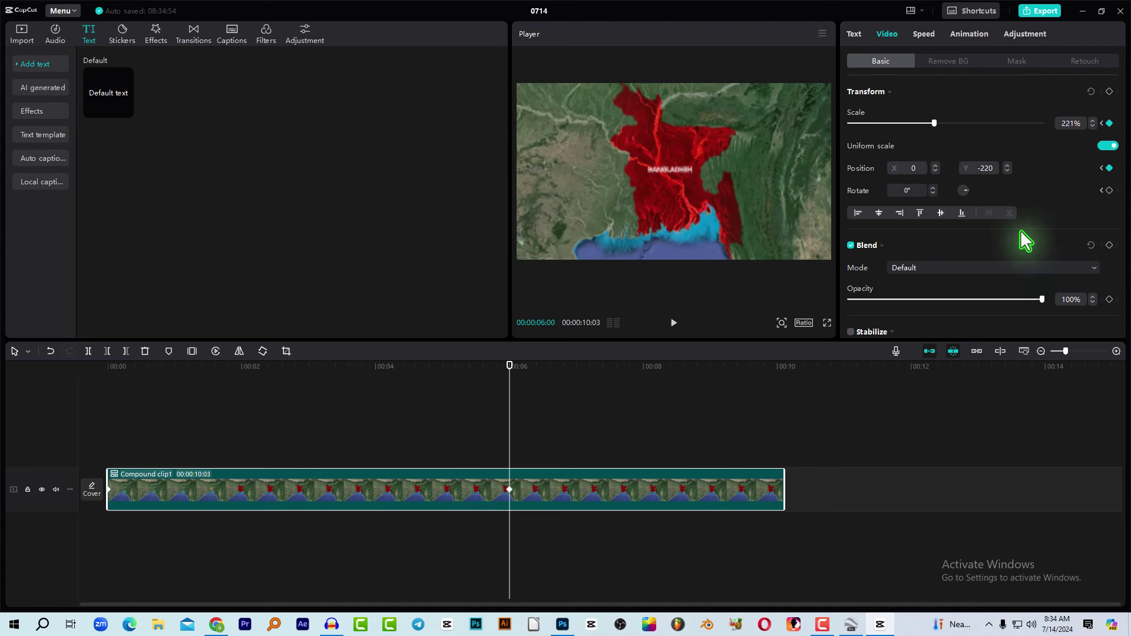
Step: Set the compound clip's rotation to -10° at 00:00:06:00
left_click(933, 192)
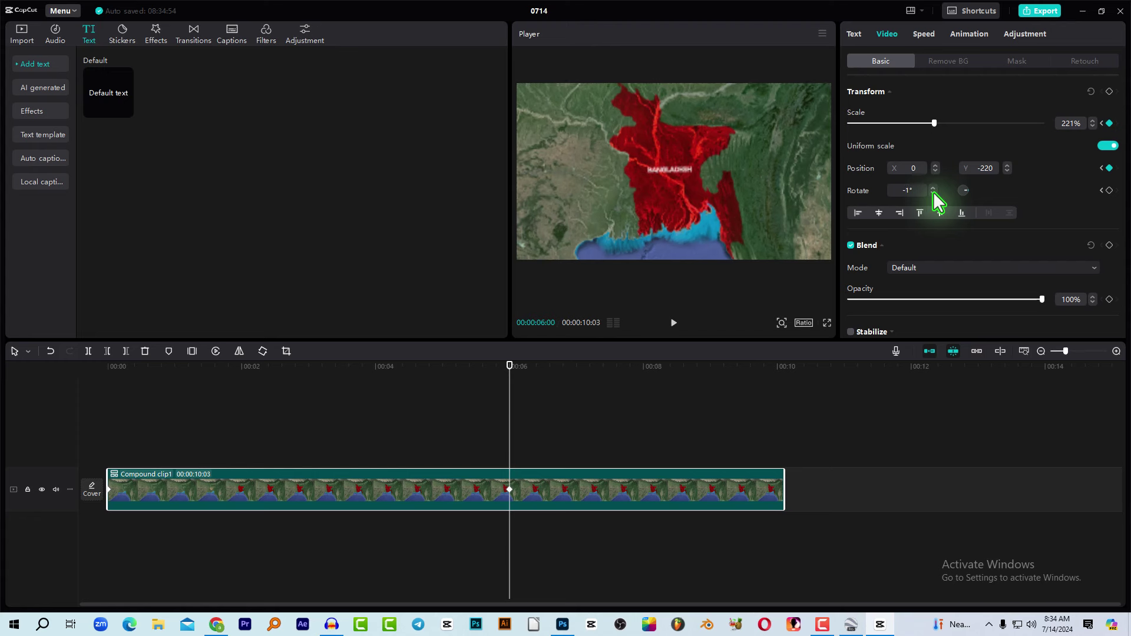
left_click(933, 192)
left_click(933, 192)
left_click(933, 192)
left_click(933, 192)
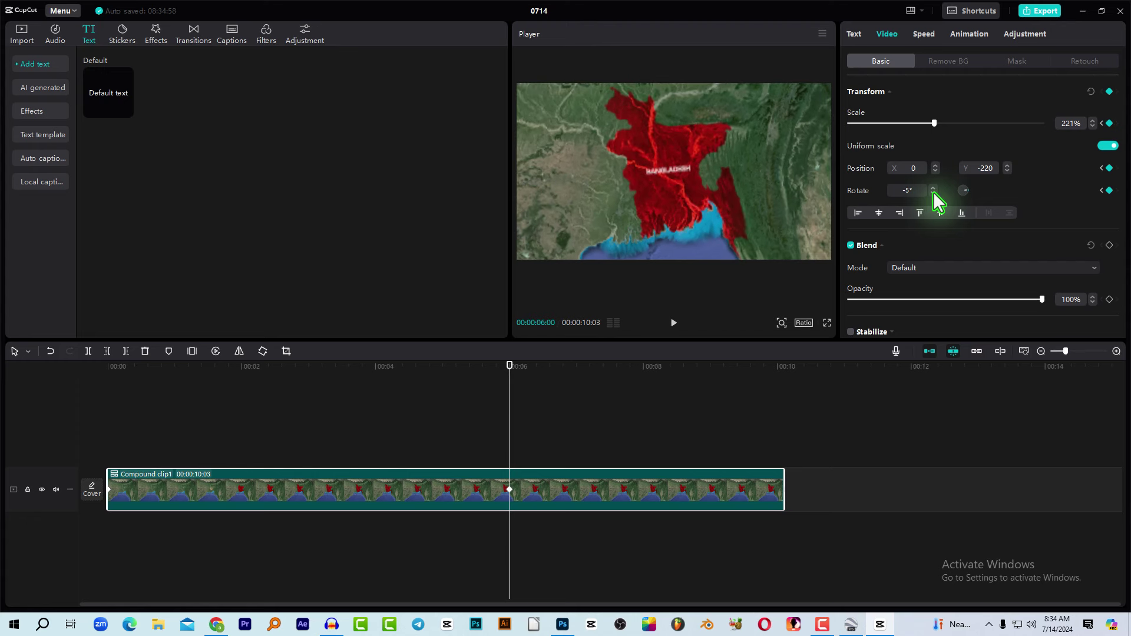
left_click(933, 192)
left_click(934, 192)
left_click(933, 192)
left_click(933, 192)
left_click(933, 192)
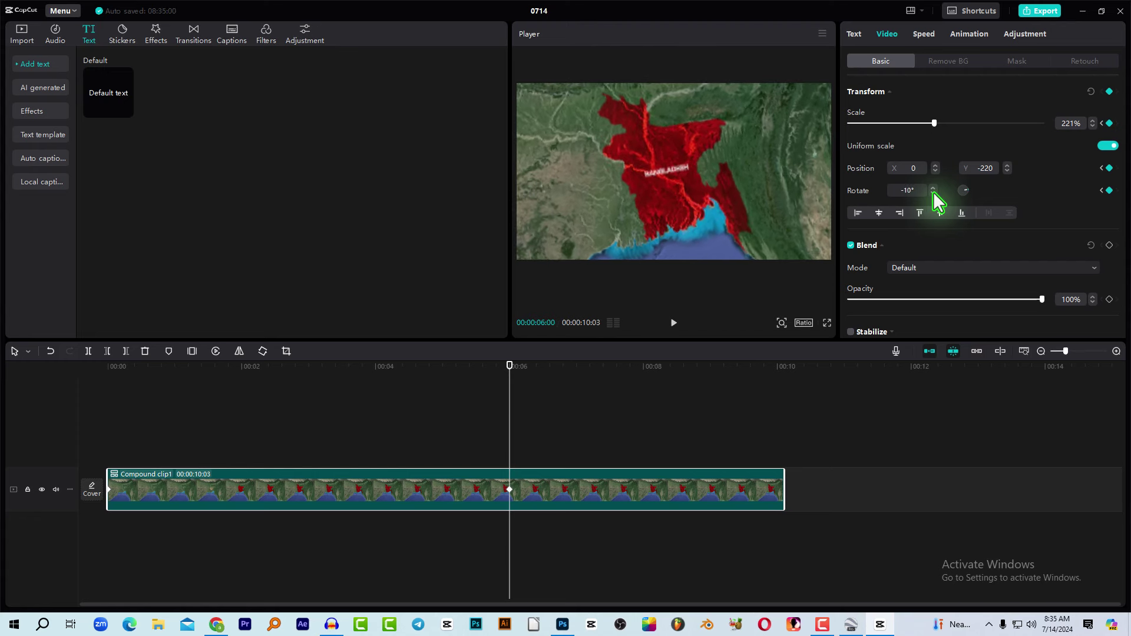
Step: Set the compound clip's rotation to 2° at 00:00:00:00 and play back the zoom and rotation animation
left_click(166, 366)
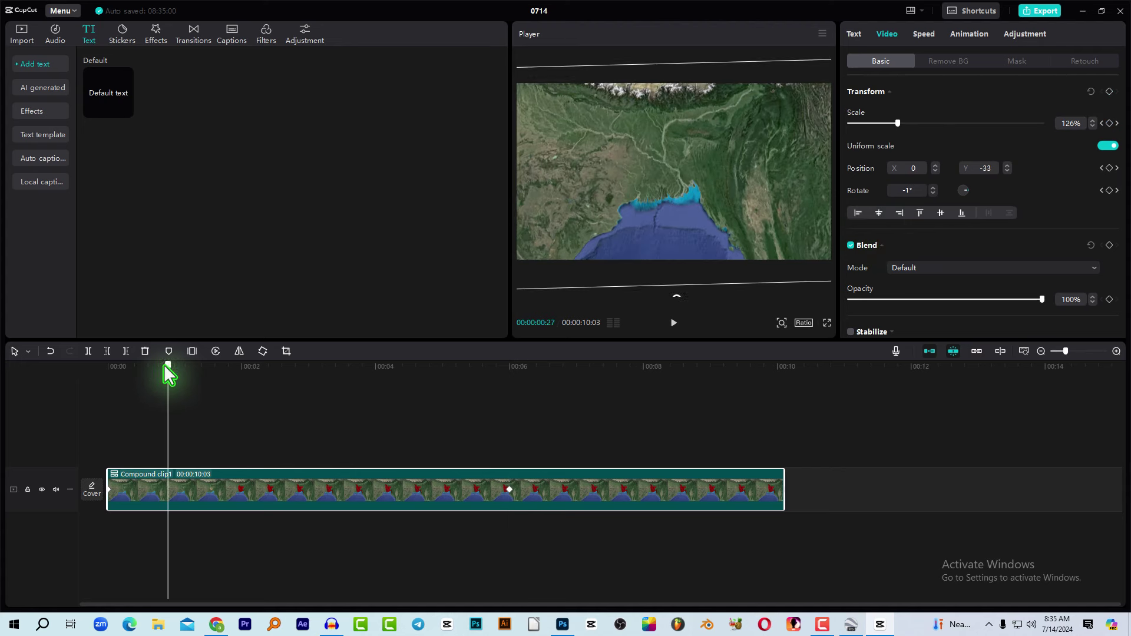
left_click_drag(167, 374, 93, 391)
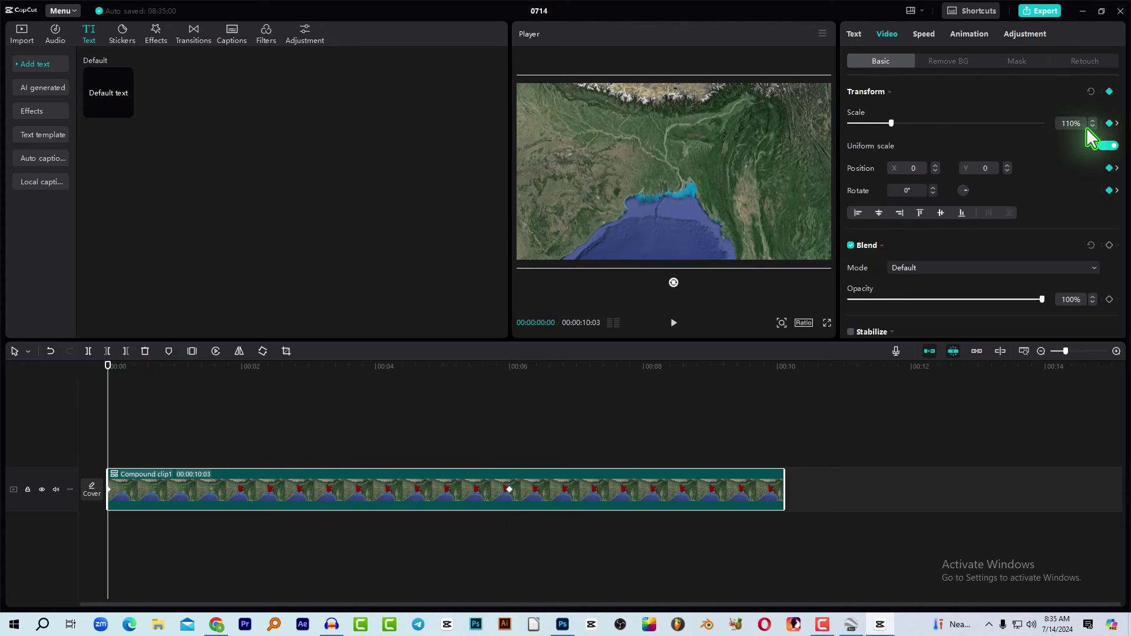
left_click(933, 188)
left_click(933, 188)
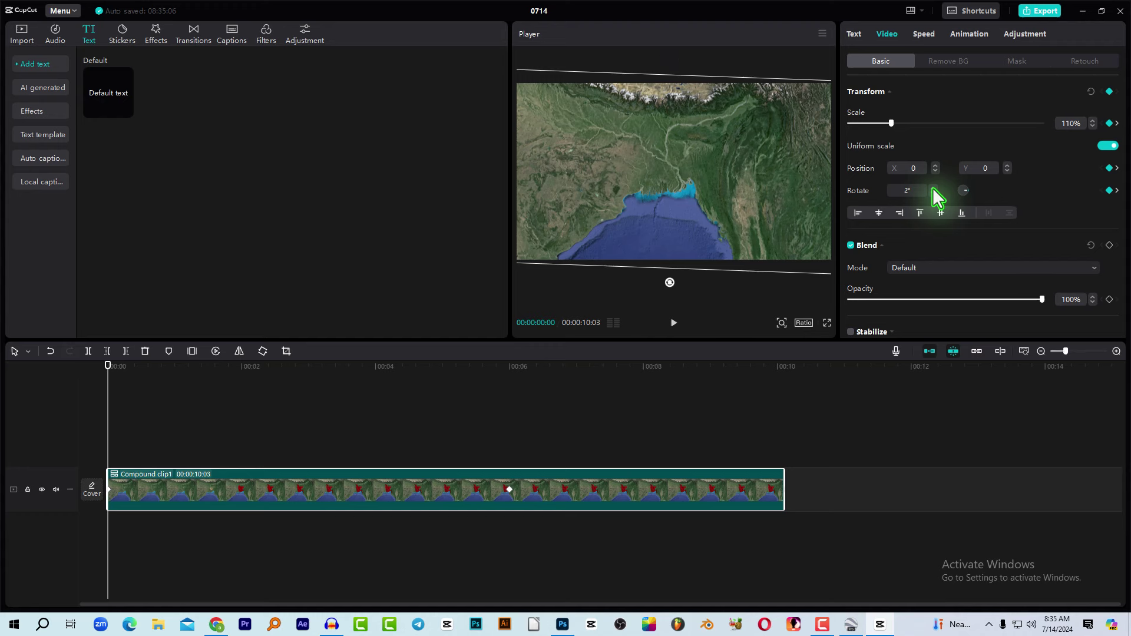
left_click(160, 458)
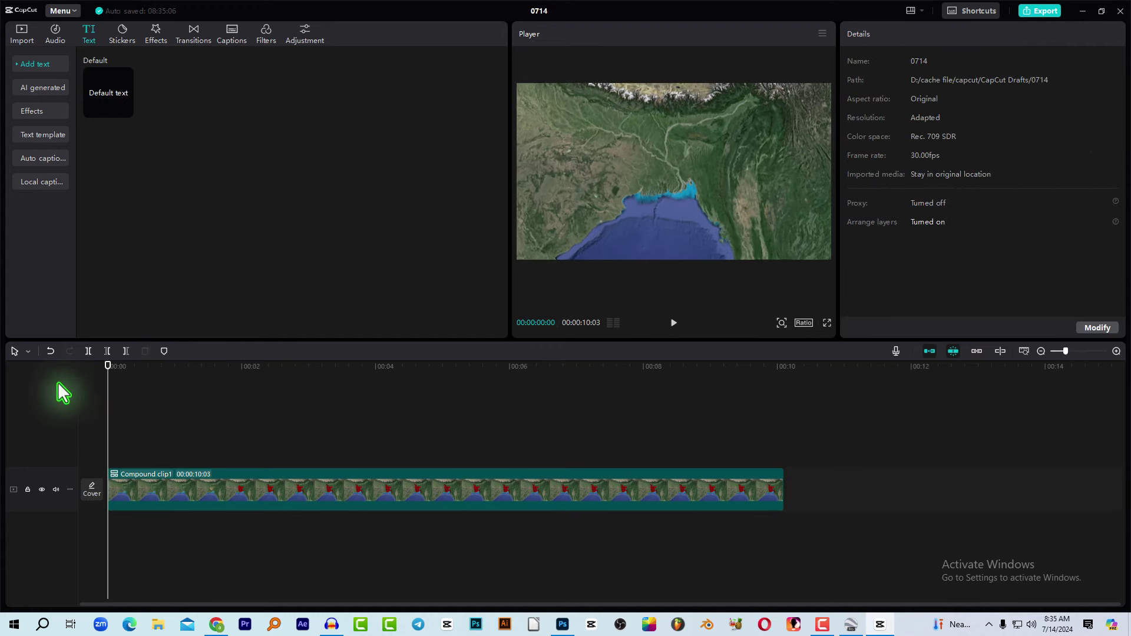
key("space")
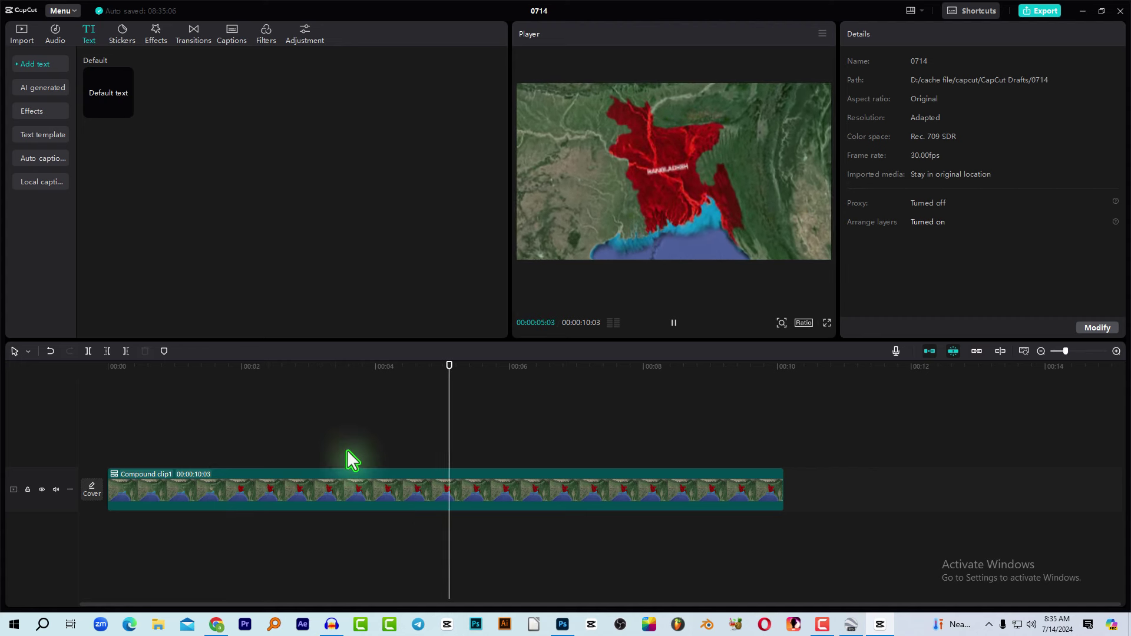
left_click_drag(214, 378, 416, 409)
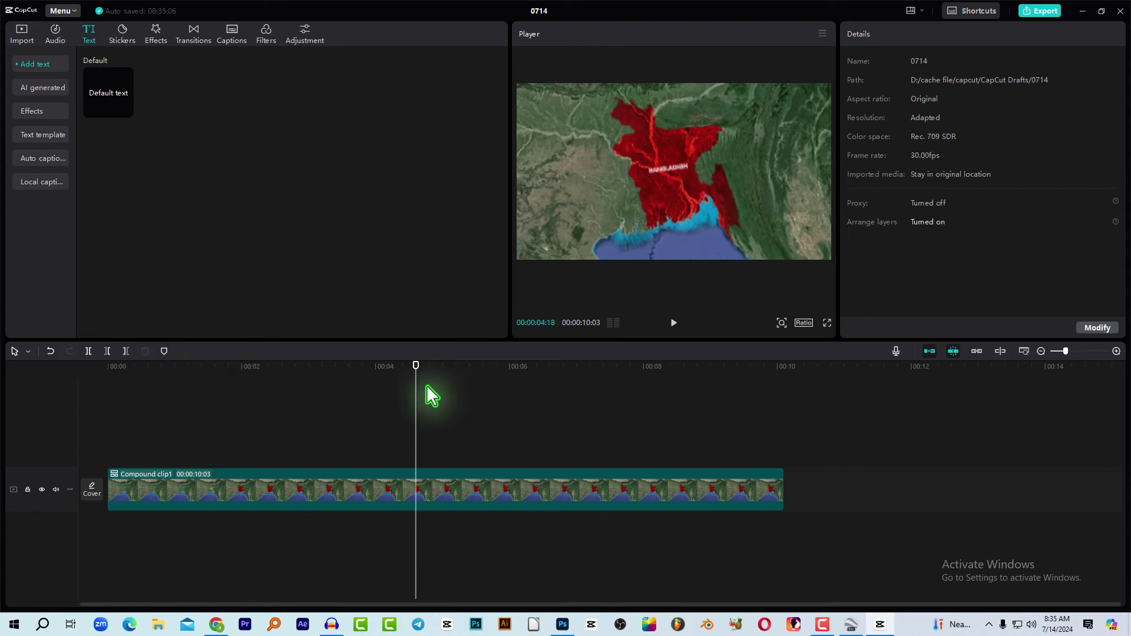
left_click(293, 367)
left_click_drag(266, 368, 115, 389)
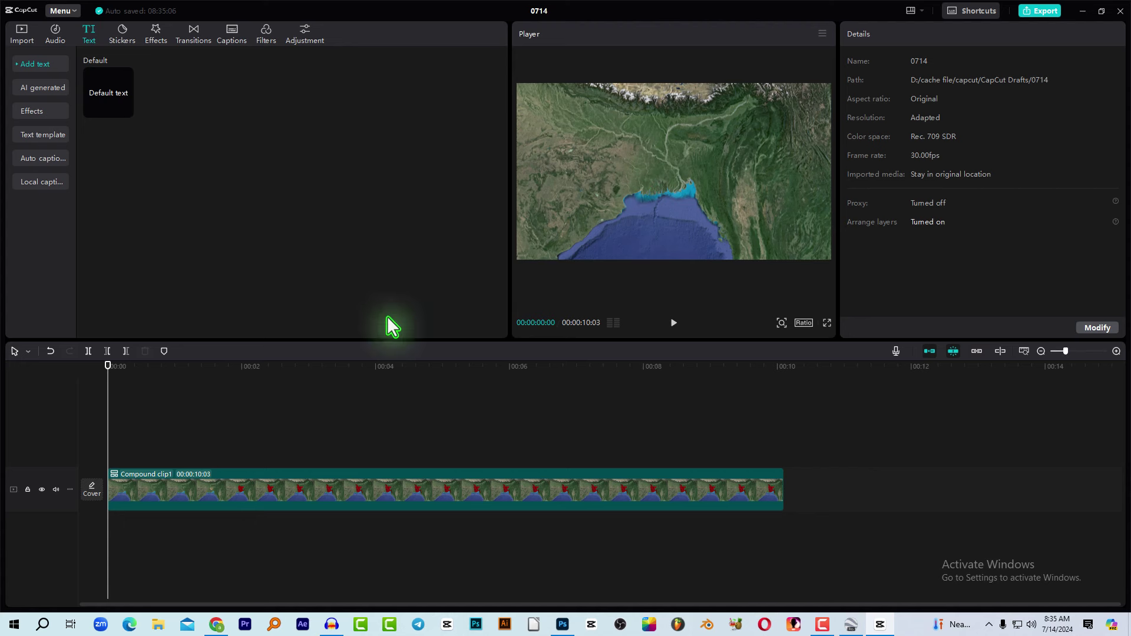
Step: Switch to Chrome, search Google for "google earth studio" in a new tab and launch Earth Studio from its site
left_click_drag(151, 389, 289, 385)
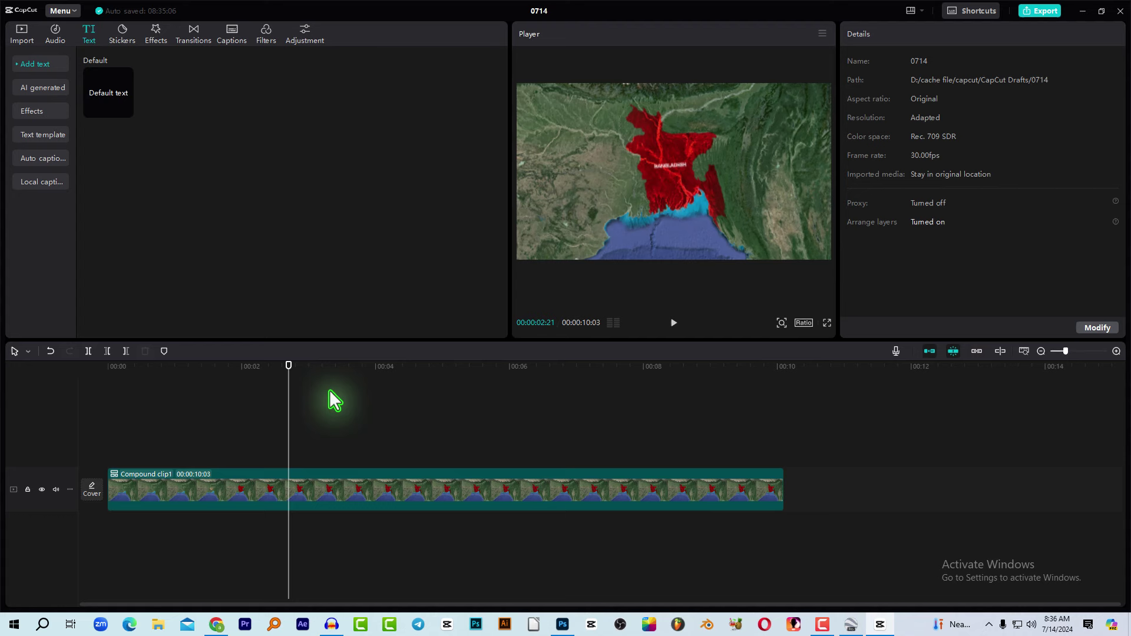
left_click(215, 625)
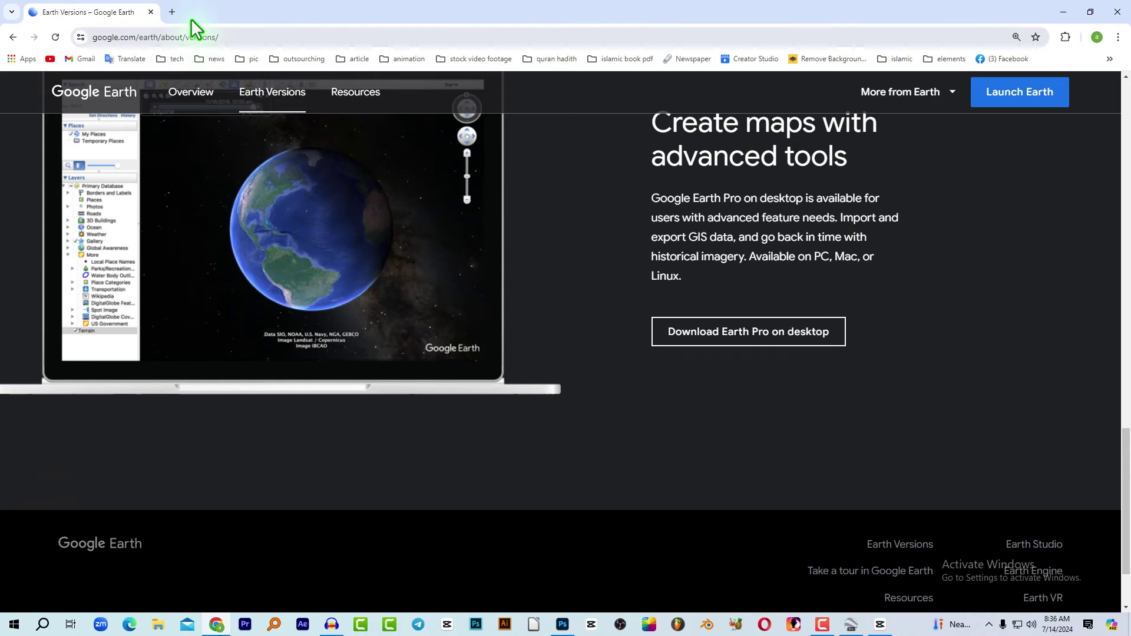
left_click(160, 12)
left_click(462, 261)
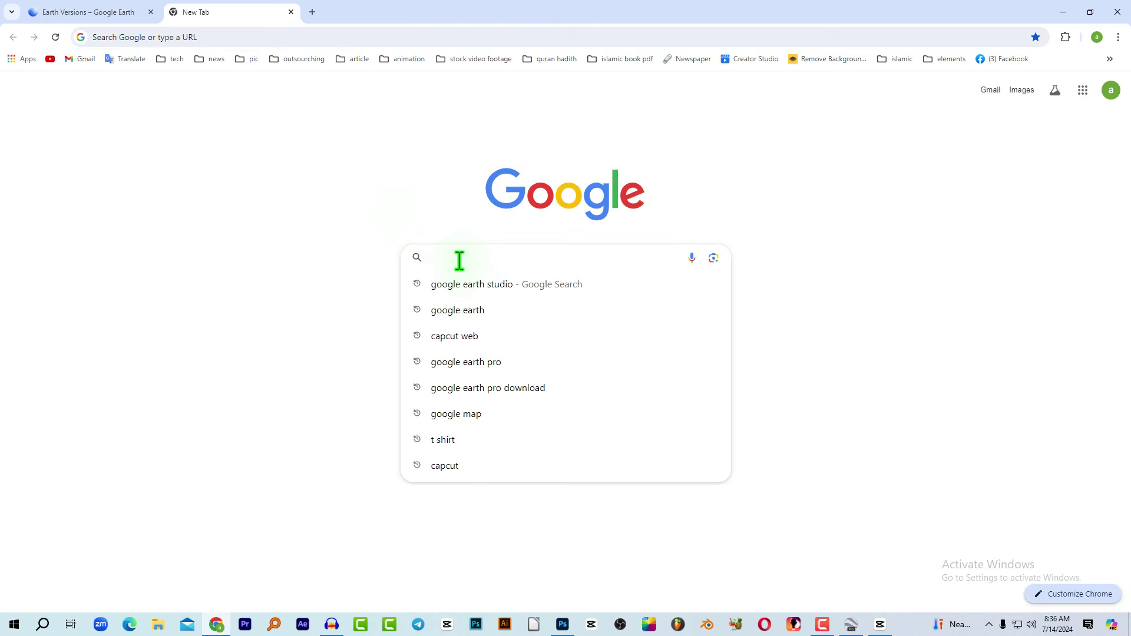
type("GOOG")
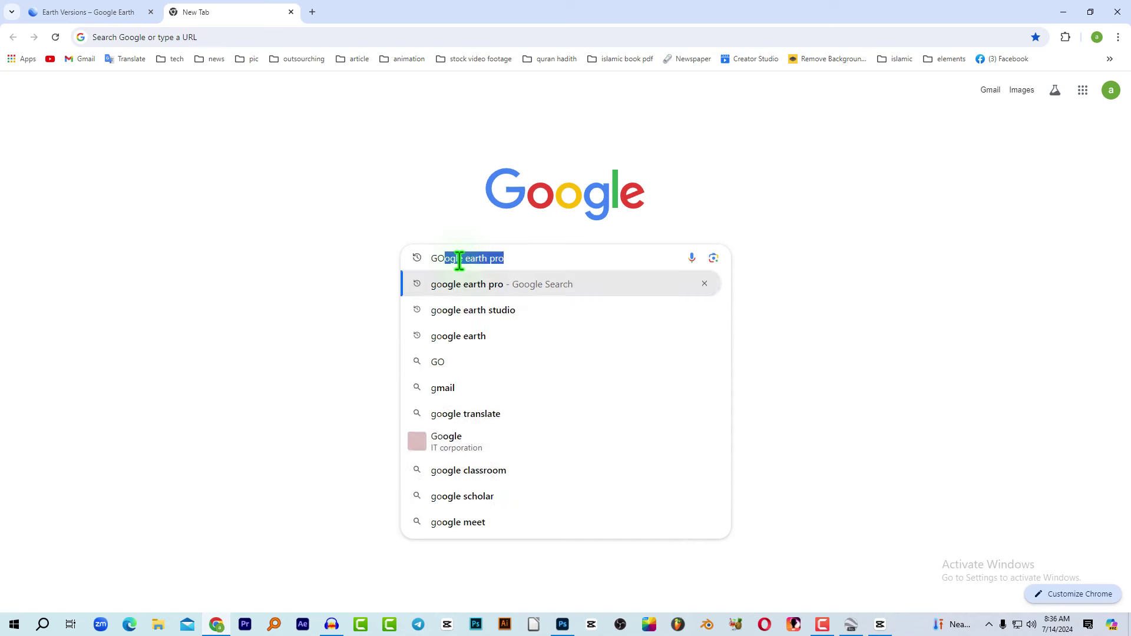
left_click(489, 316)
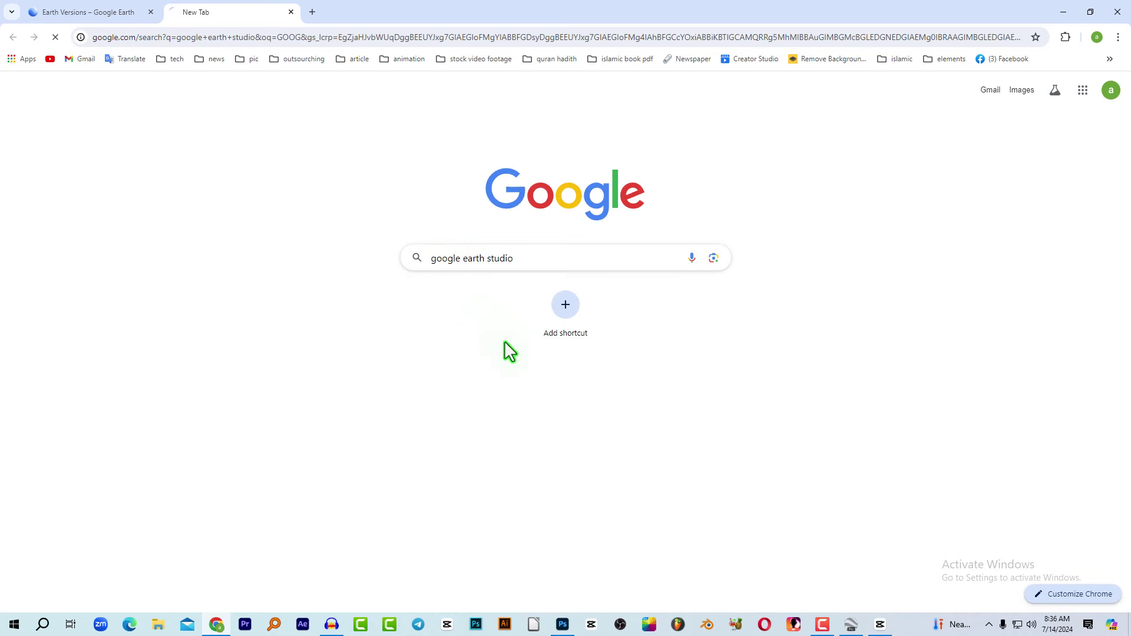
left_click(220, 222)
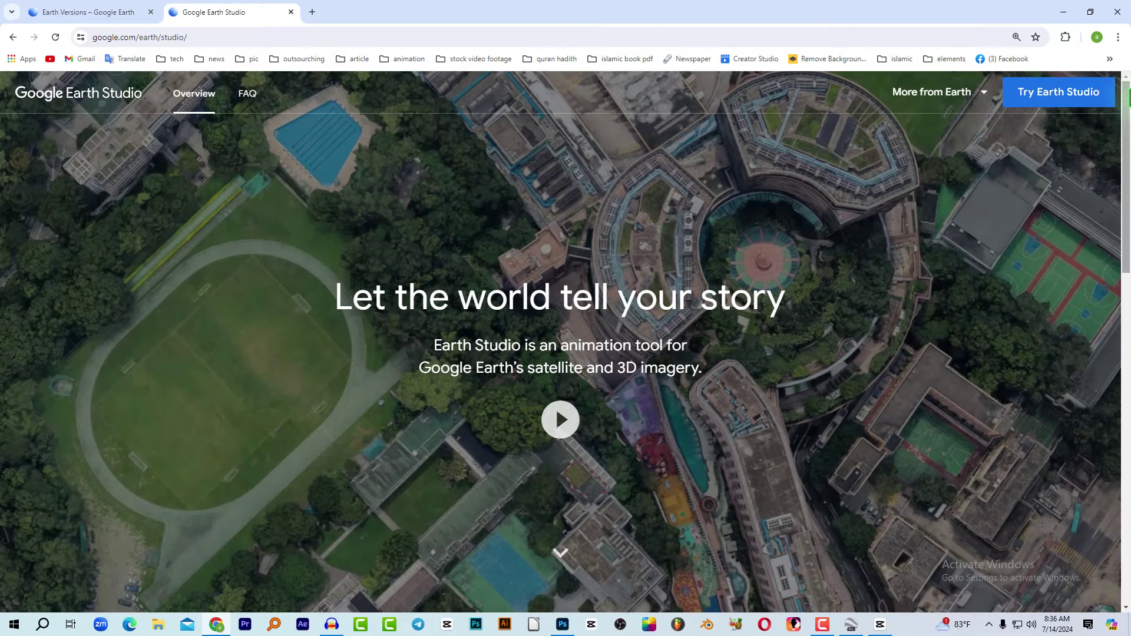
left_click(1069, 94)
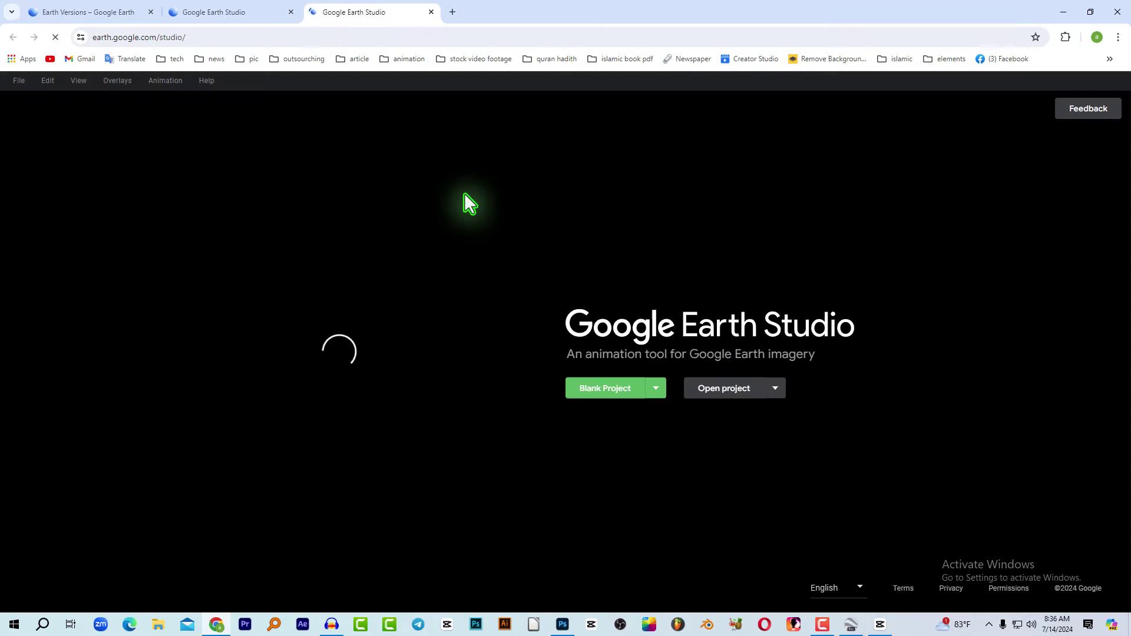
Step: Create a blank Earth Studio project with a duration of 150 frames
left_click(607, 390)
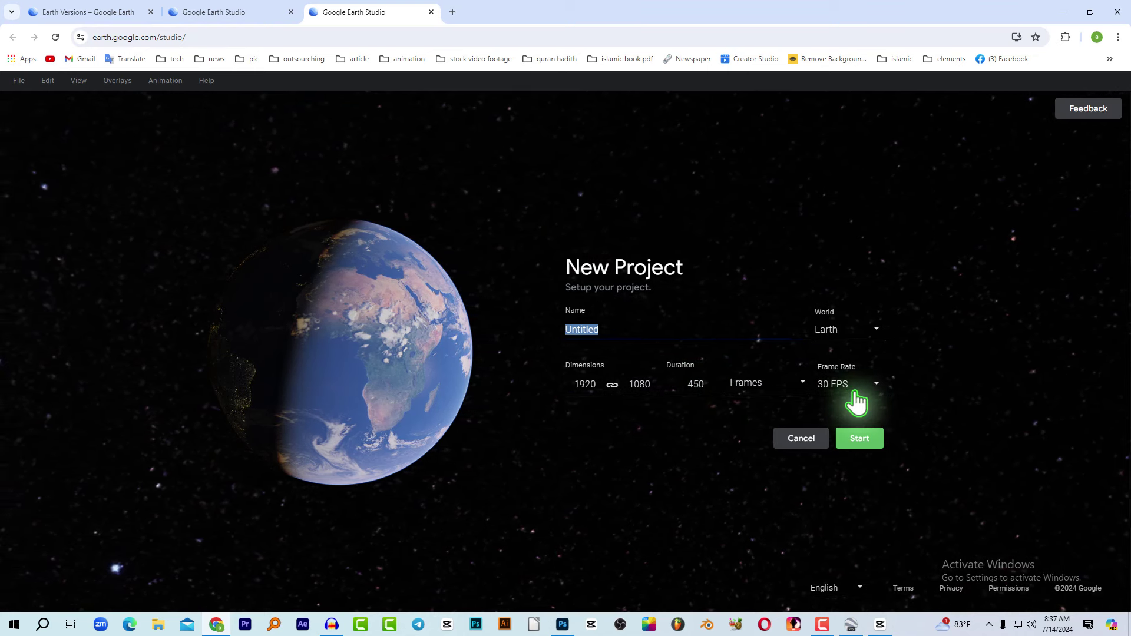
double_click(696, 386)
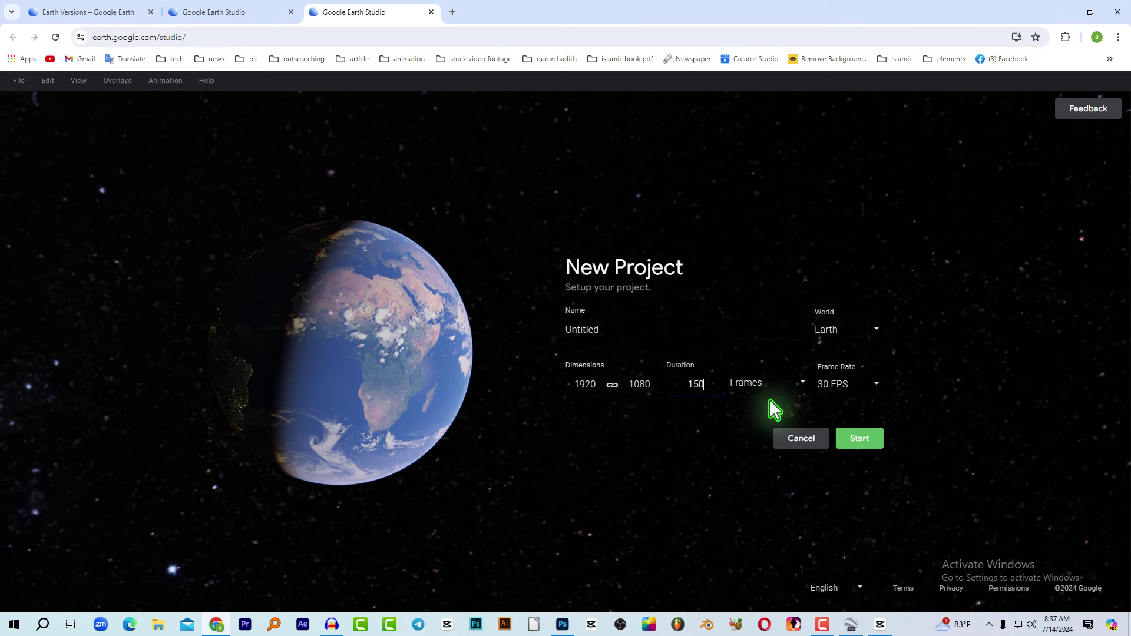
left_click(859, 447)
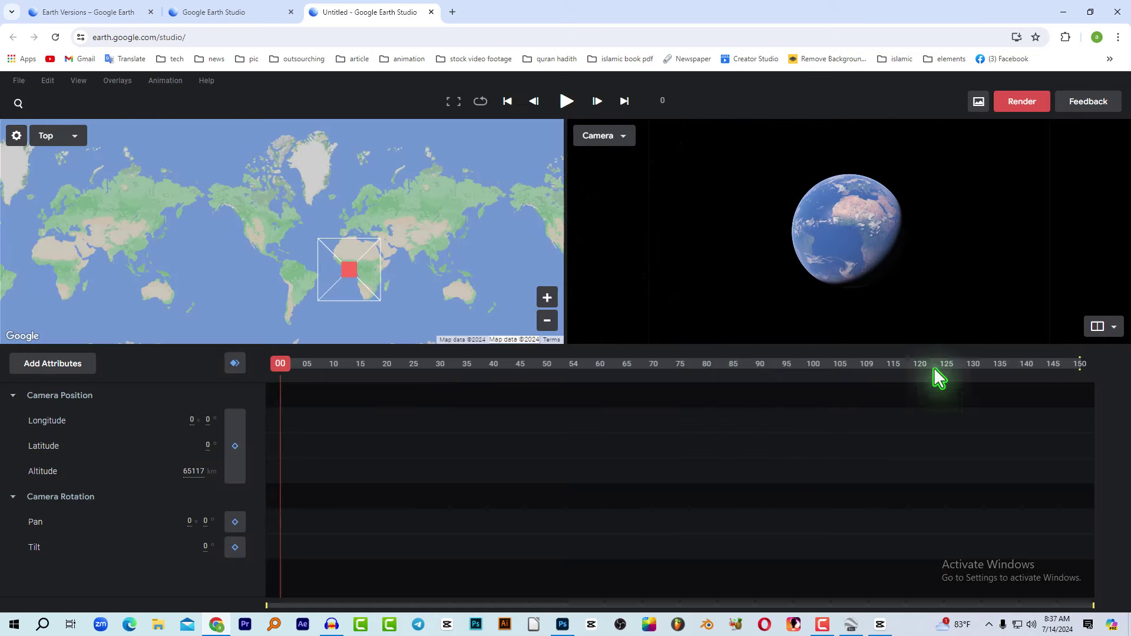
Step: Frame the whole globe from an altitude of about 41293 km and keyframe all camera attributes at frame 0
scroll(395, 316, "up", 1)
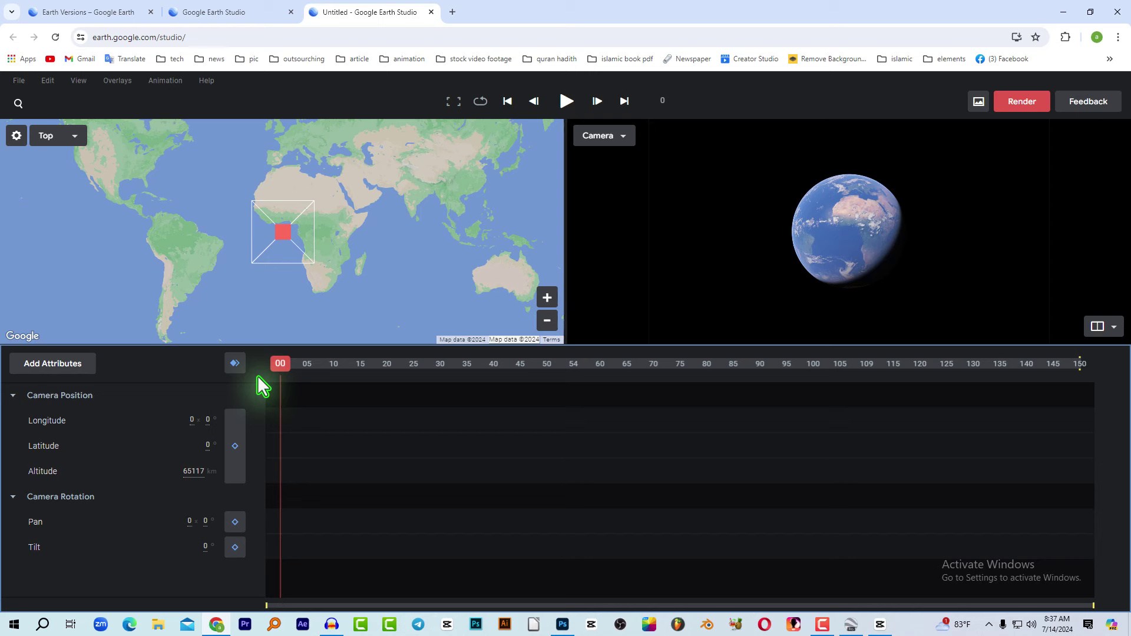
scroll(858, 230, "up", 2)
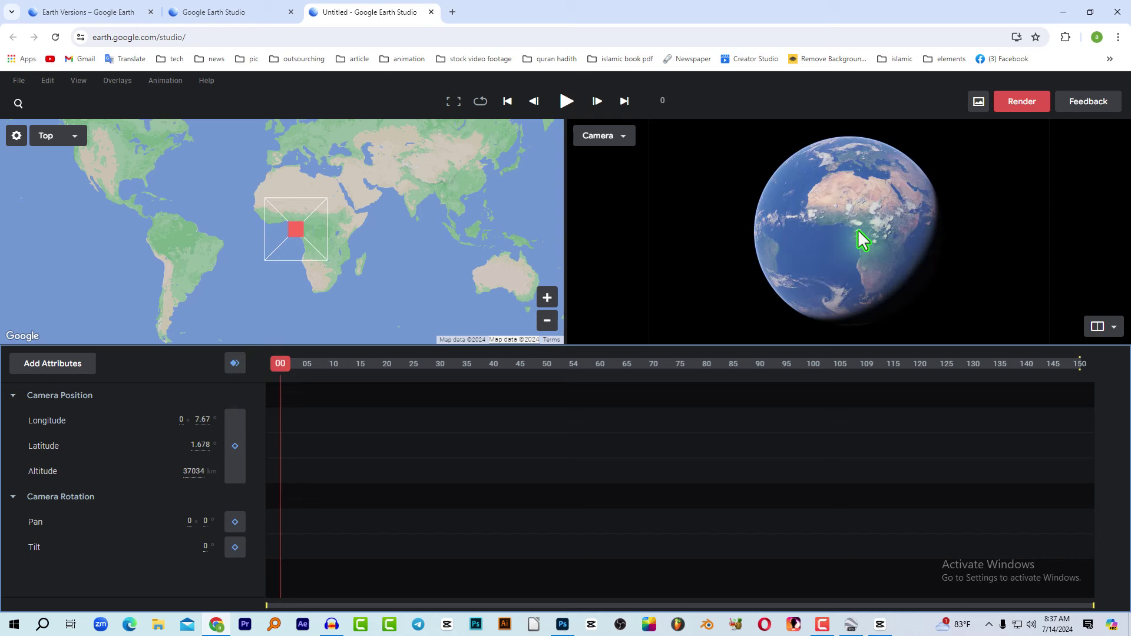
scroll(857, 230, "up", 3)
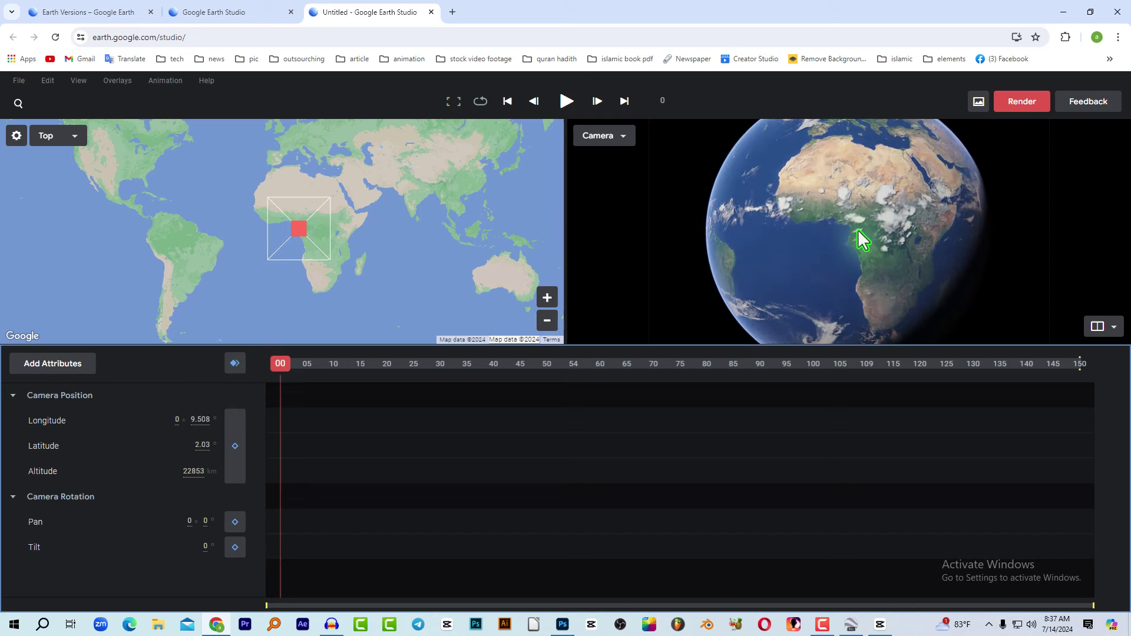
scroll(857, 230, "down", 3)
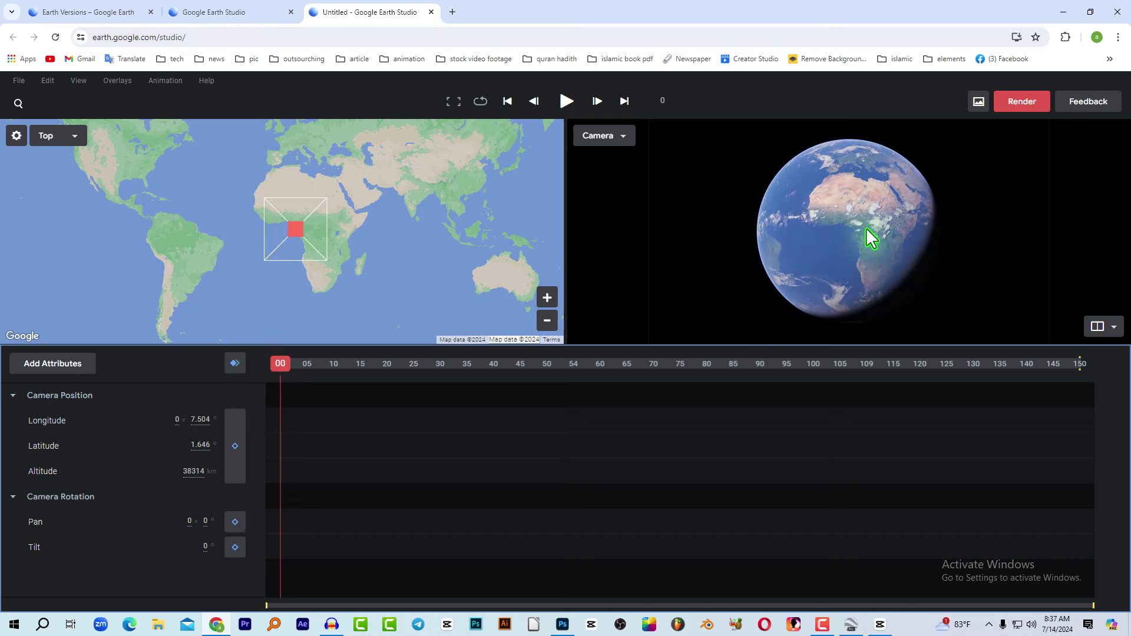
scroll(865, 238, "down", 2)
scroll(864, 238, "up", 2)
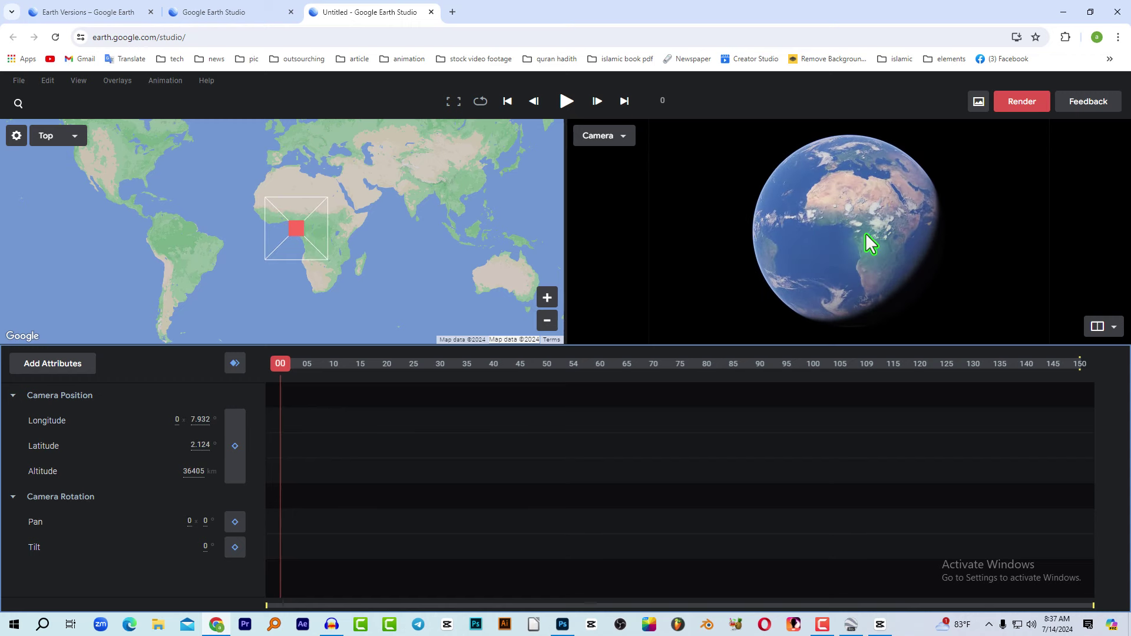
scroll(865, 233, "up", 3)
scroll(865, 233, "down", 3)
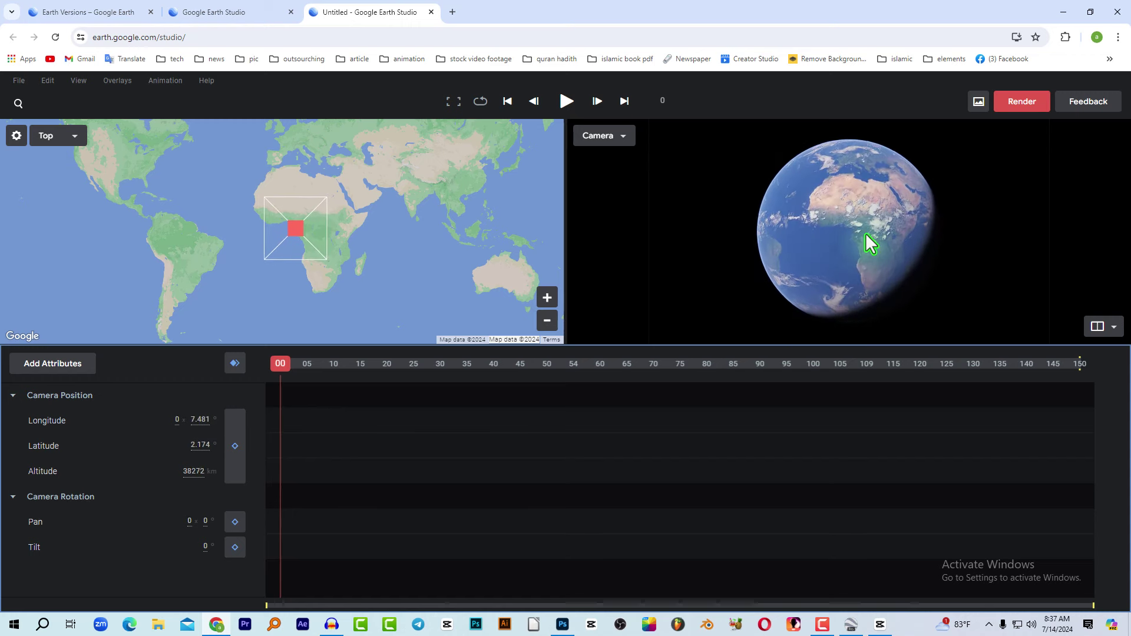
mouse_move(863, 227)
left_mouse_down()
mouse_move(896, 235)
mouse_move(848, 232)
mouse_move(861, 236)
left_mouse_up()
scroll(860, 231, "up", 3)
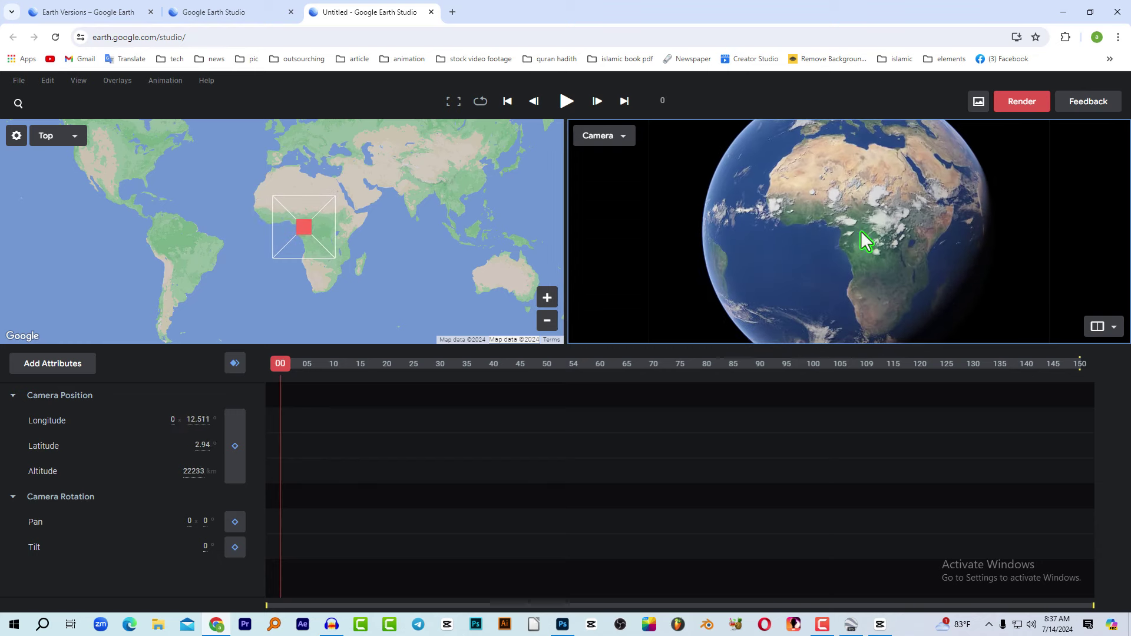
scroll(893, 229, "down", 3)
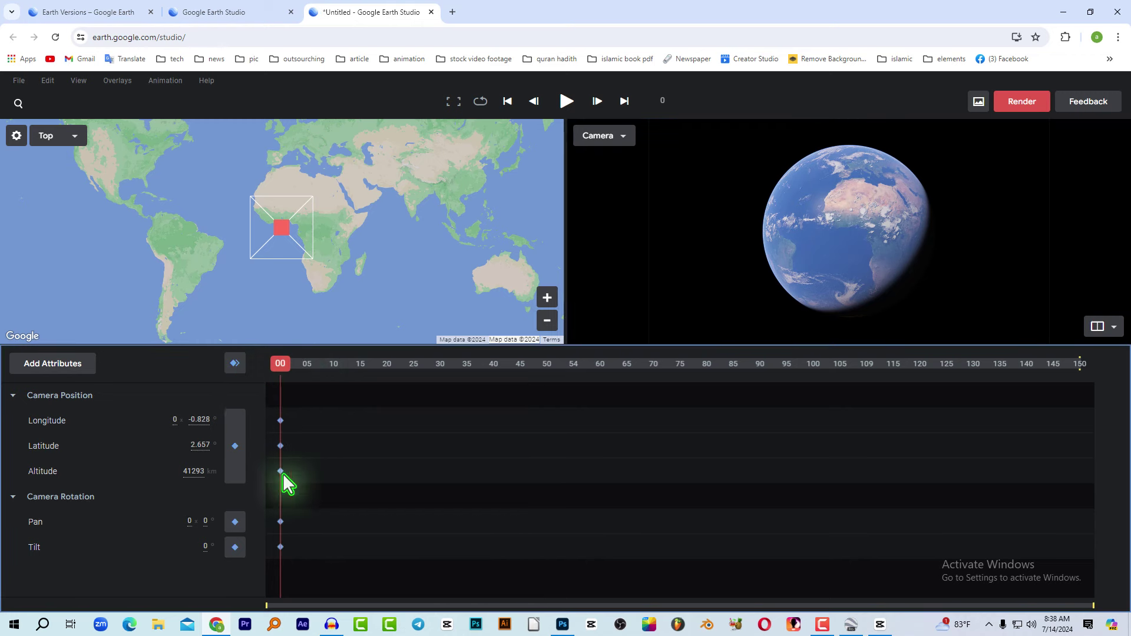
Step: Go to frame 150 and move the camera to Bangladesh through the location search
left_click_drag(281, 365, 897, 406)
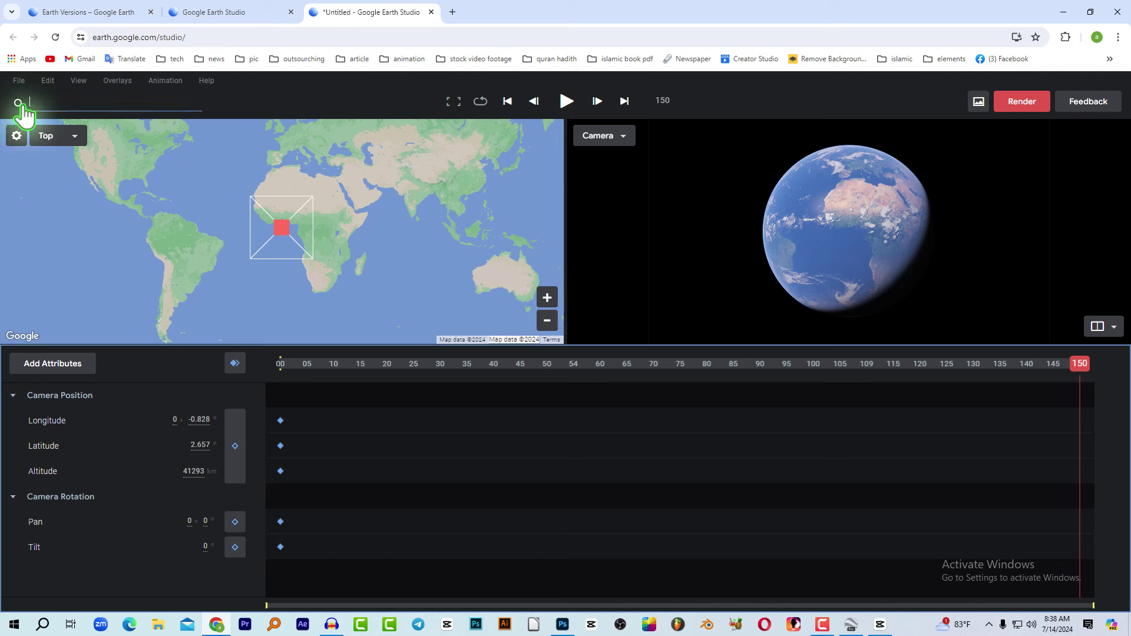
left_click(54, 104)
type("BANGLA")
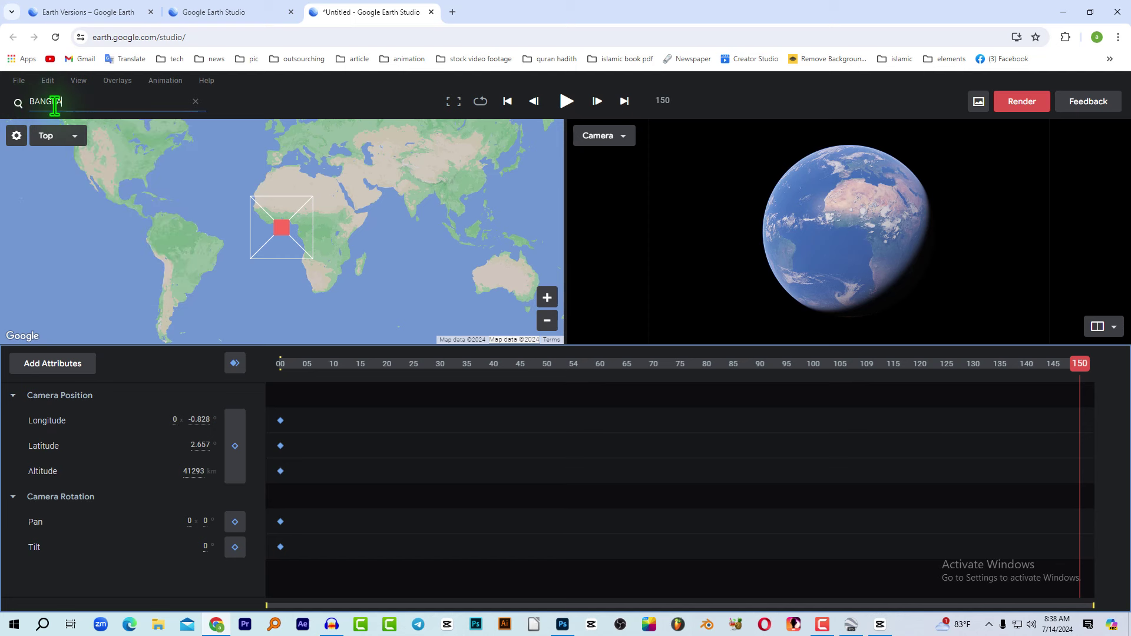
left_click(81, 126)
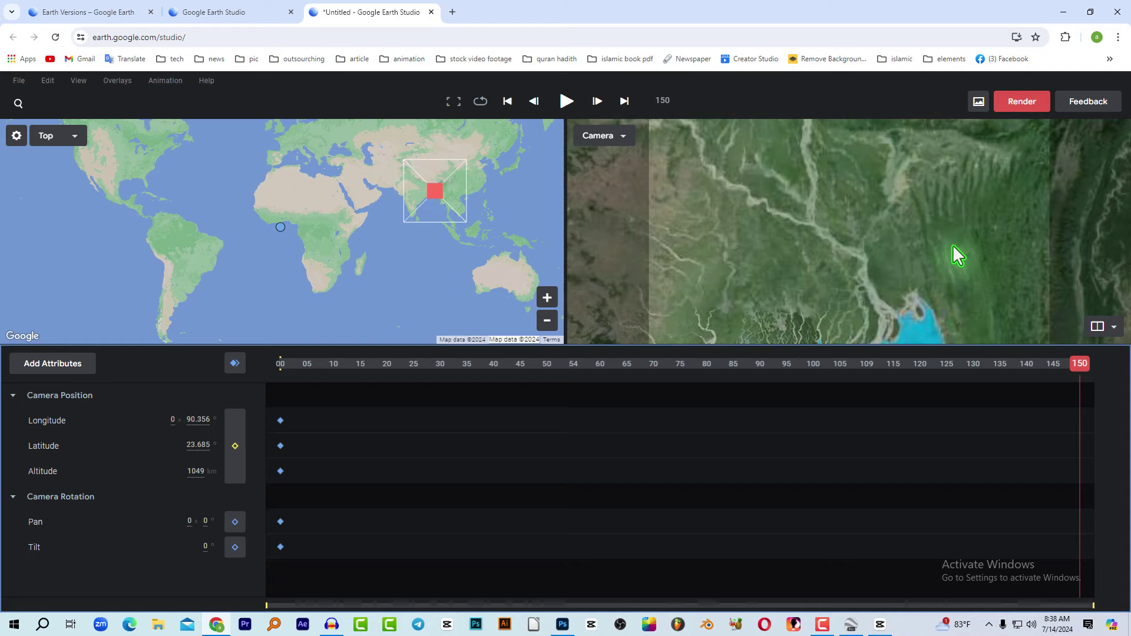
Step: Center Bangladesh from an altitude of about 1584 km, keyframe all camera attributes at frame 150, and scrub back to frame 0
scroll(902, 231, "down", 3)
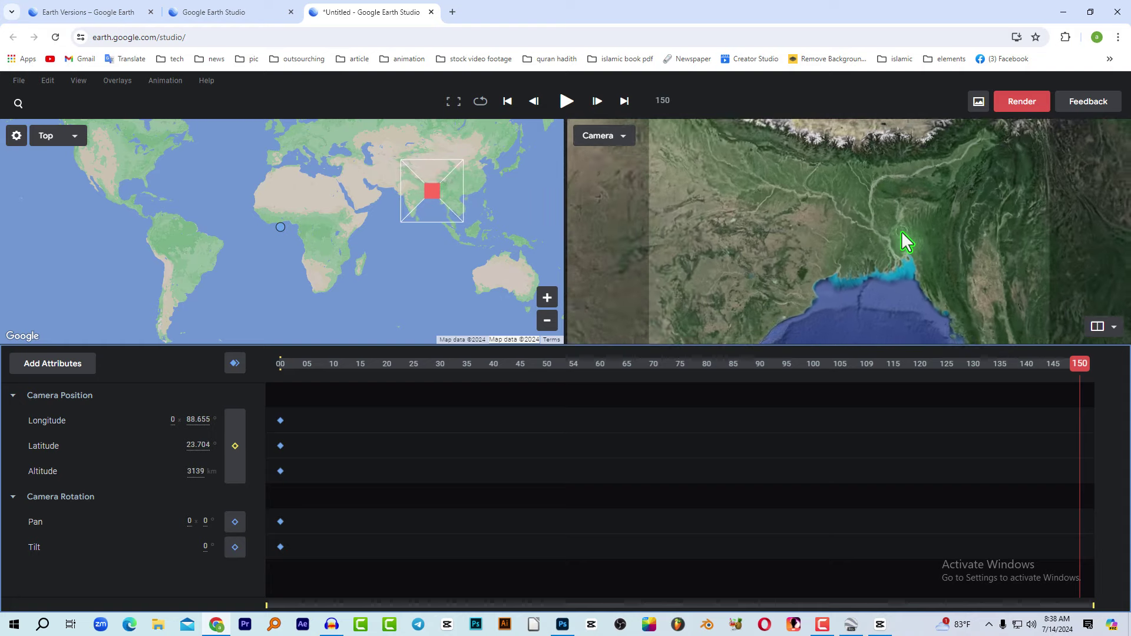
scroll(901, 231, "up", 1)
left_click_drag(902, 231, 880, 243)
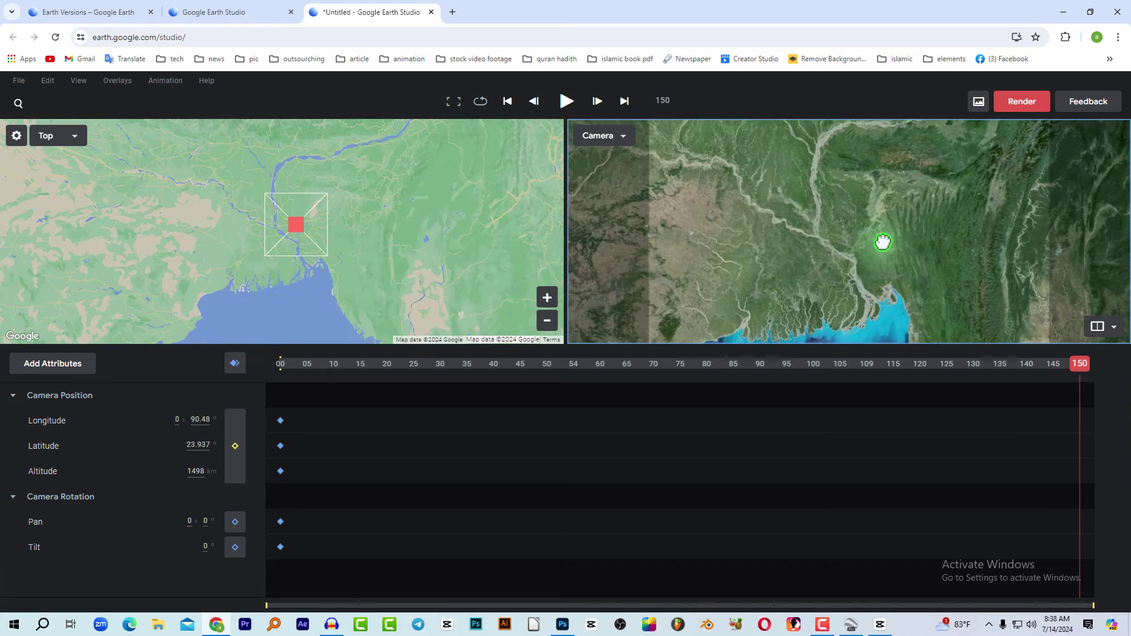
scroll(882, 241, "down", 2)
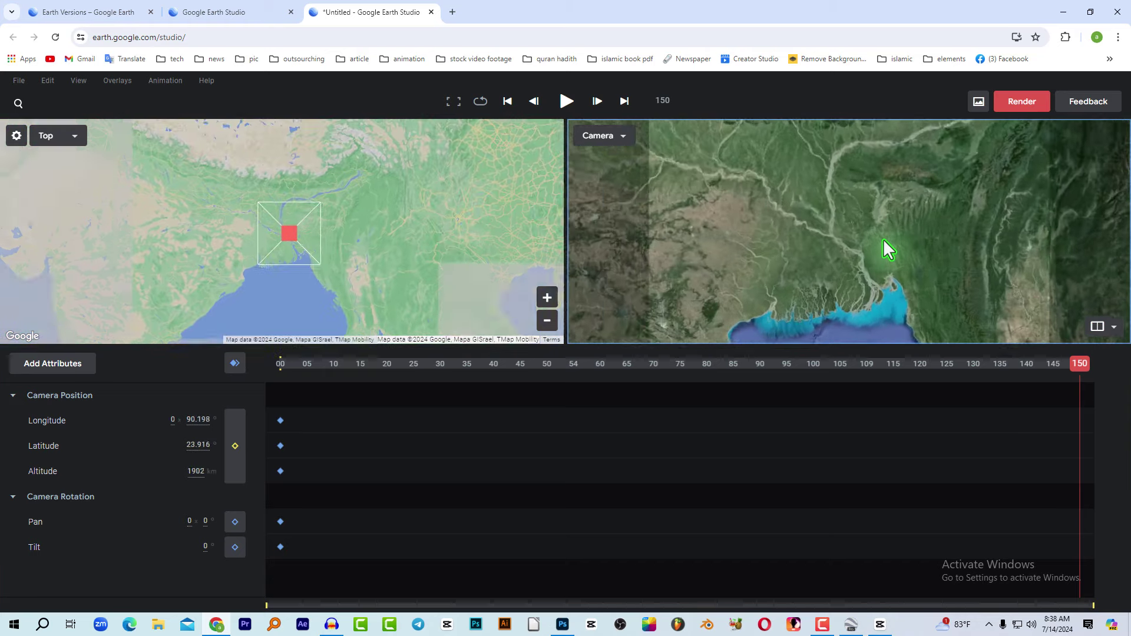
scroll(883, 242, "up", 2)
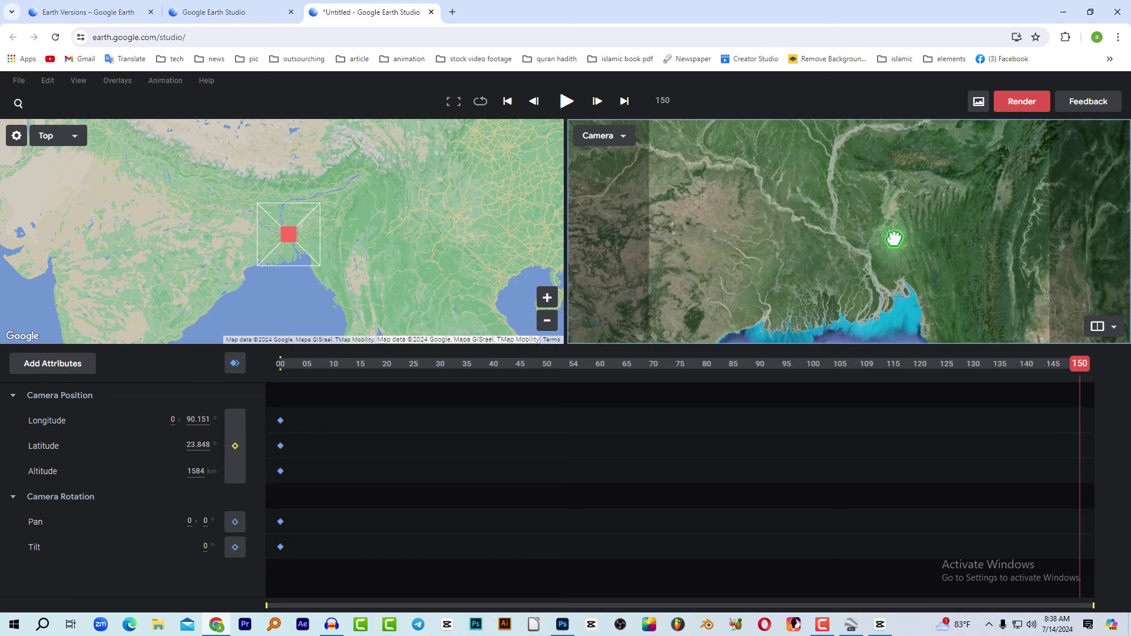
left_click(236, 370)
left_click_drag(1061, 366, 203, 415)
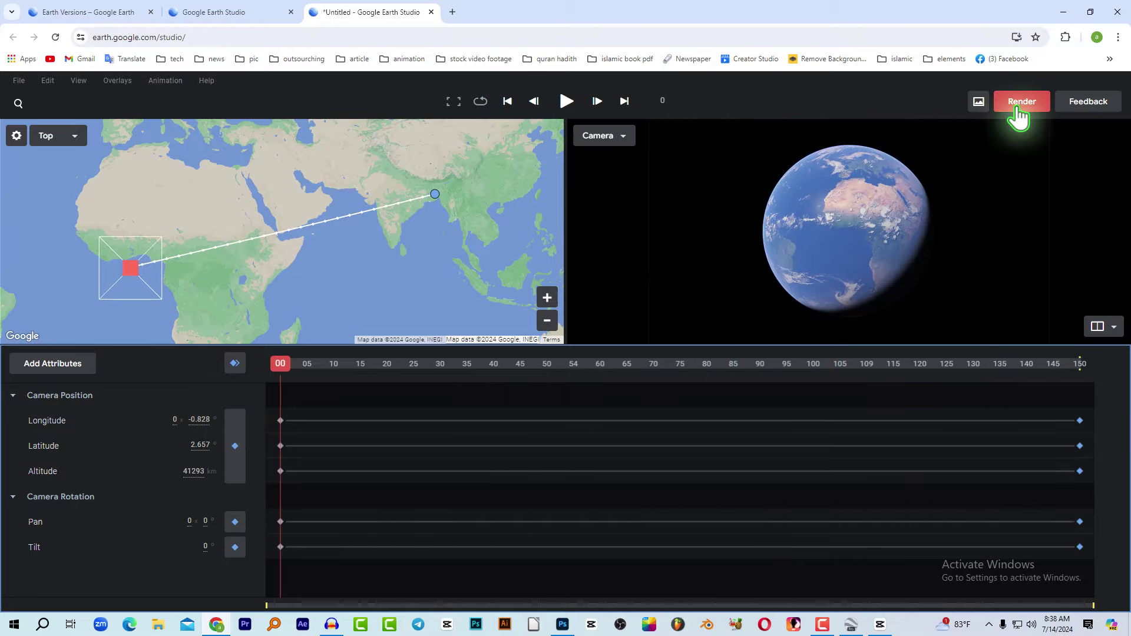
Step: Submit the animation for cloud rendering as an .mp4 video covering frames 0 to 150 at 1920 x 1080
left_click(1018, 109)
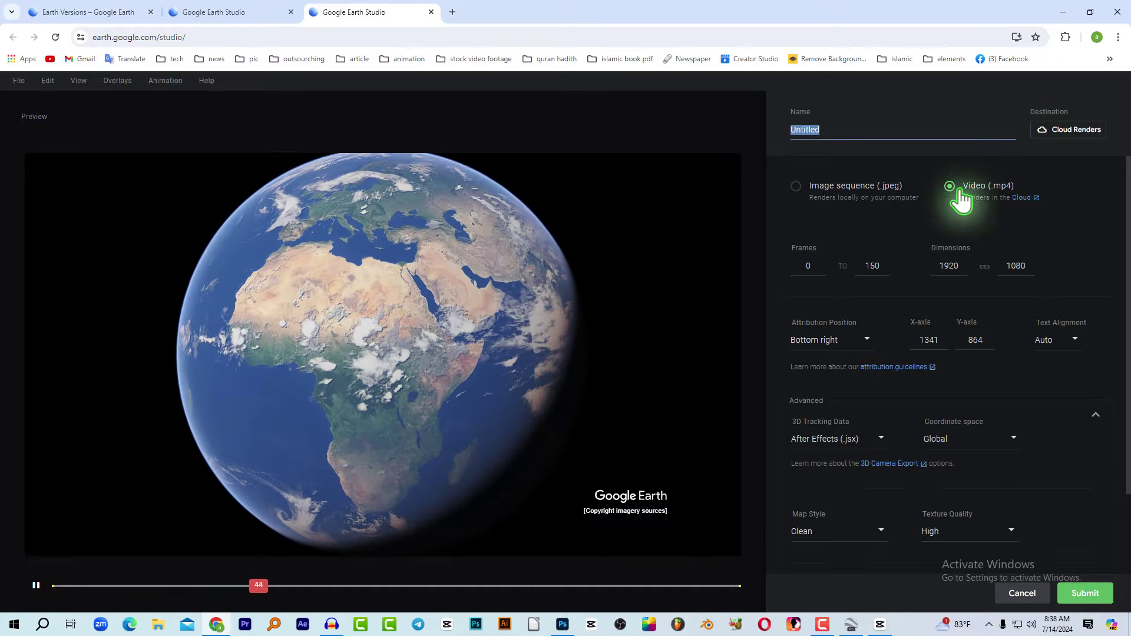
left_click(952, 195)
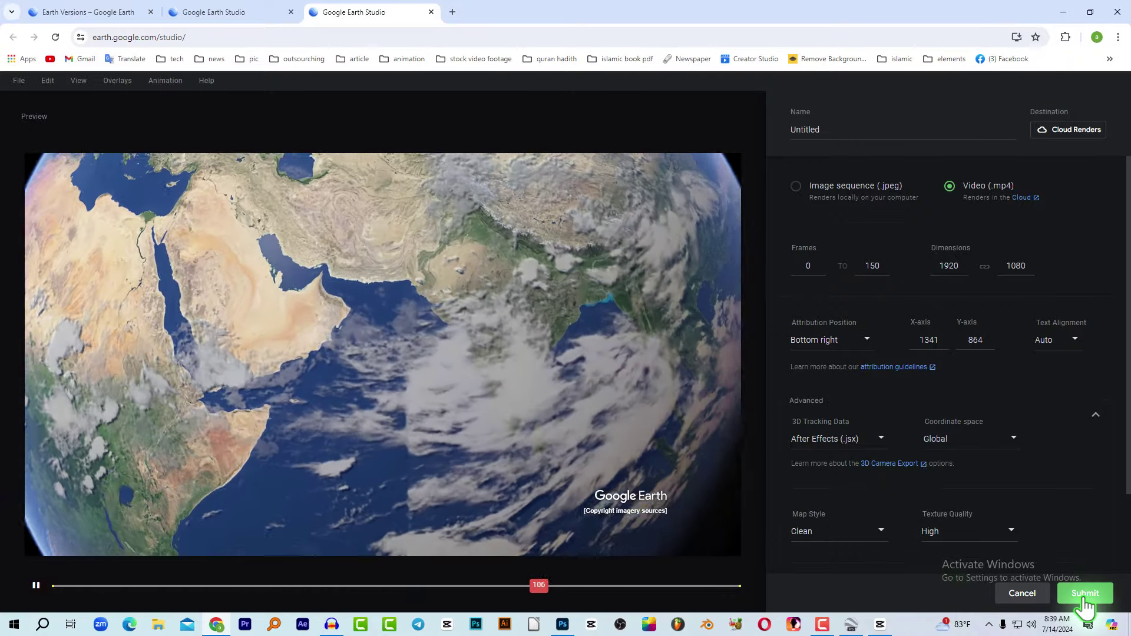
left_click(1084, 595)
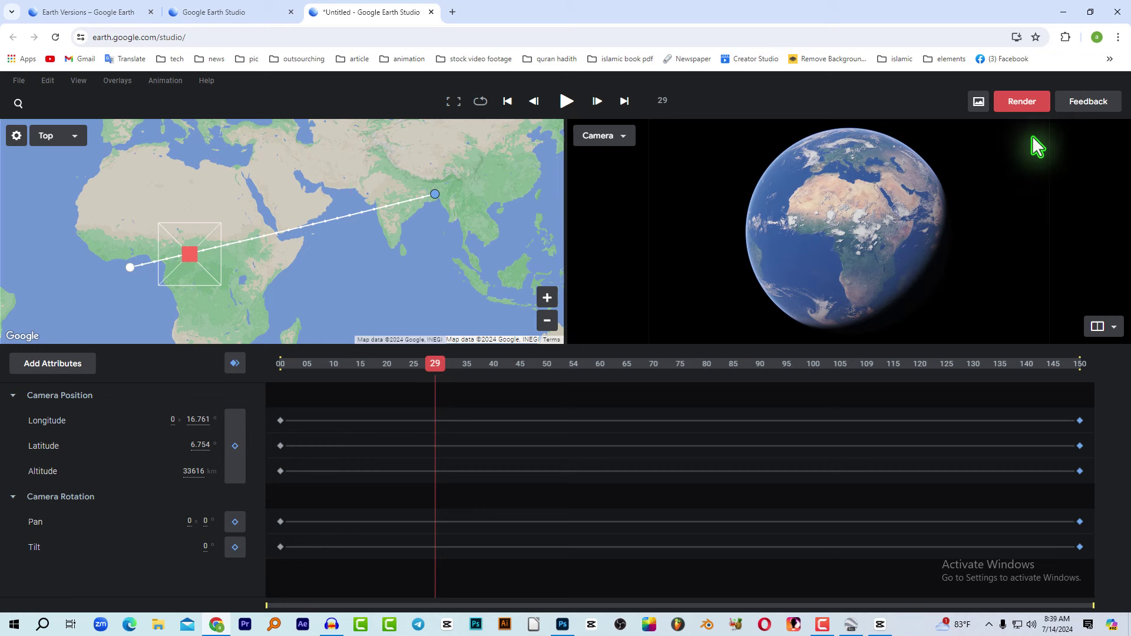
Step: Open the list of cloud renders and download the newest Untitled render
left_click(1022, 102)
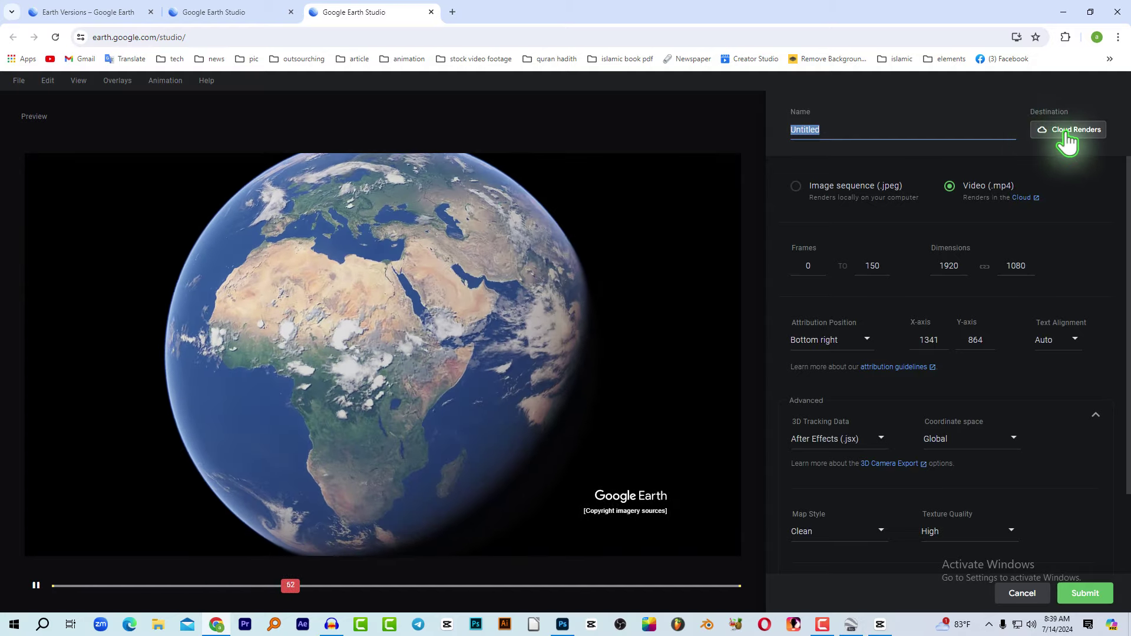
left_click(1068, 131)
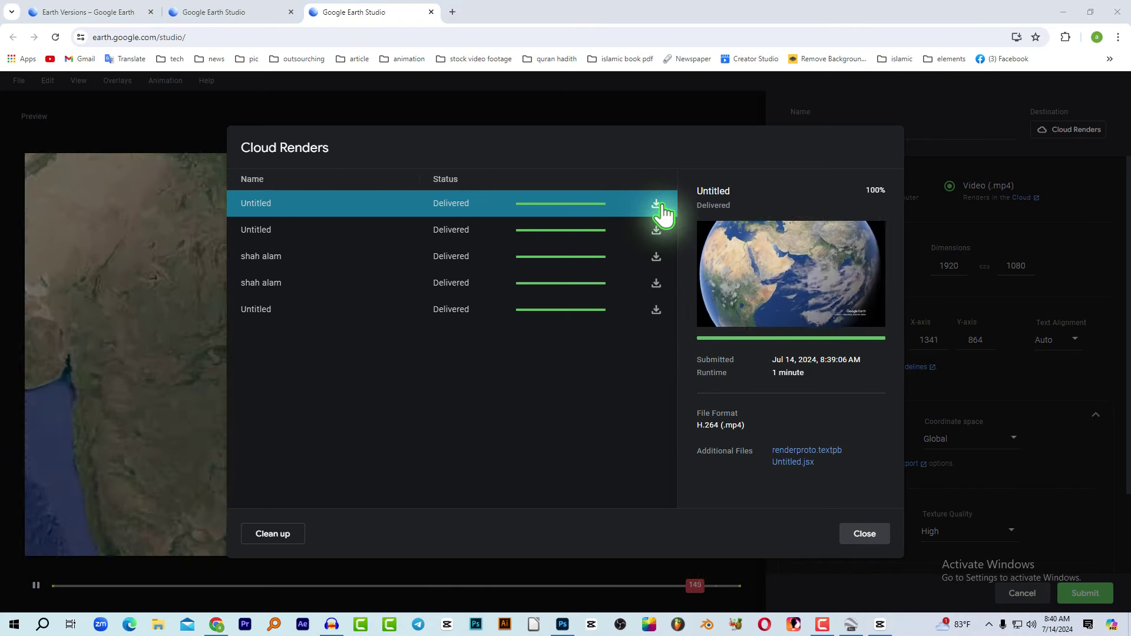
left_click(657, 204)
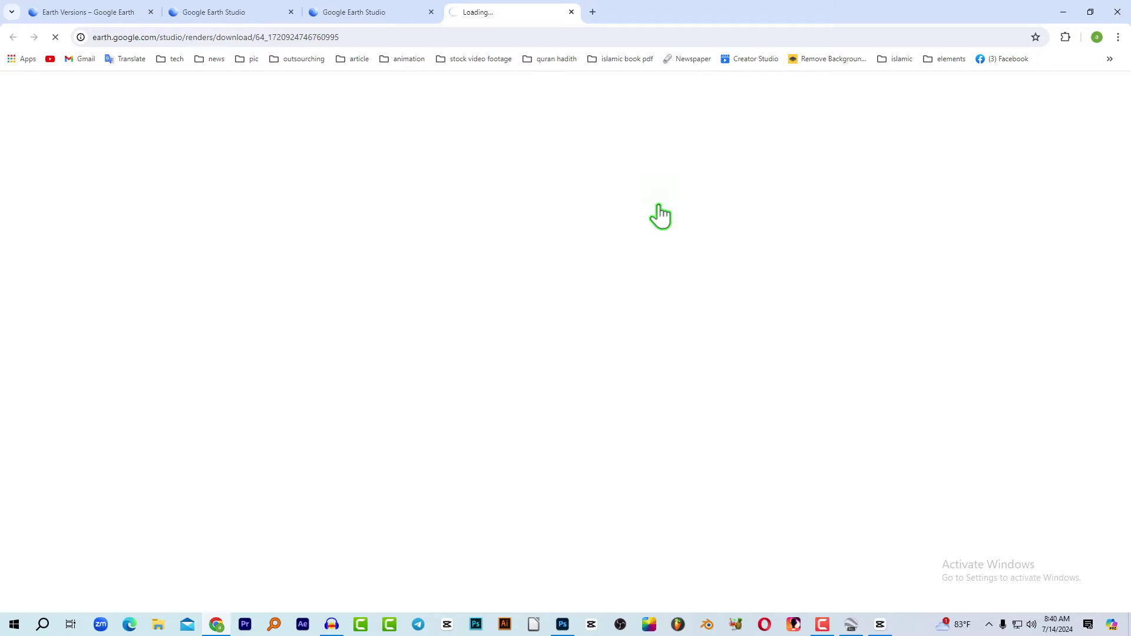
Step: Switch back to CapCut and import Untitled (2).mp4 from the desktop's New folder into the project media
key("alt+Tab")
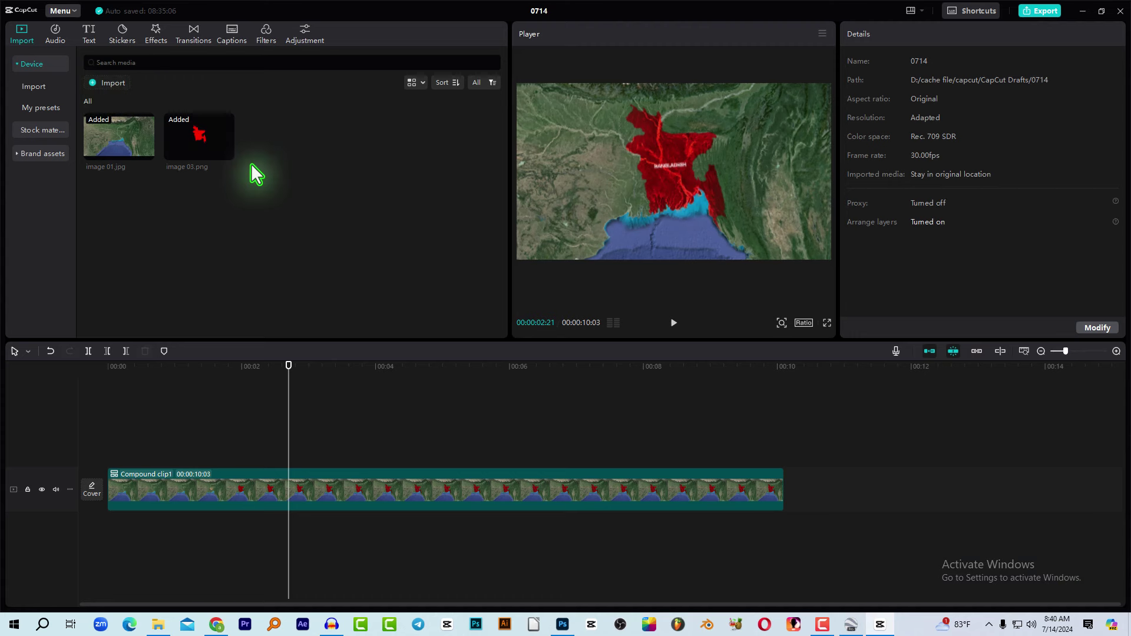
left_click(113, 83)
left_click(53, 158)
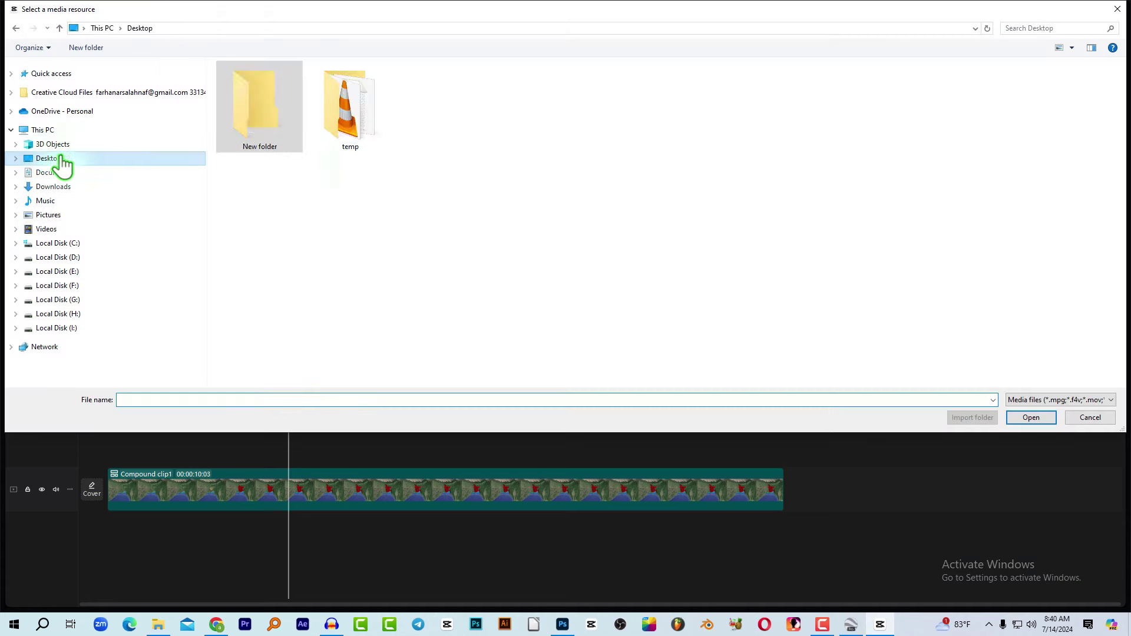
double_click(276, 106)
double_click(1042, 178)
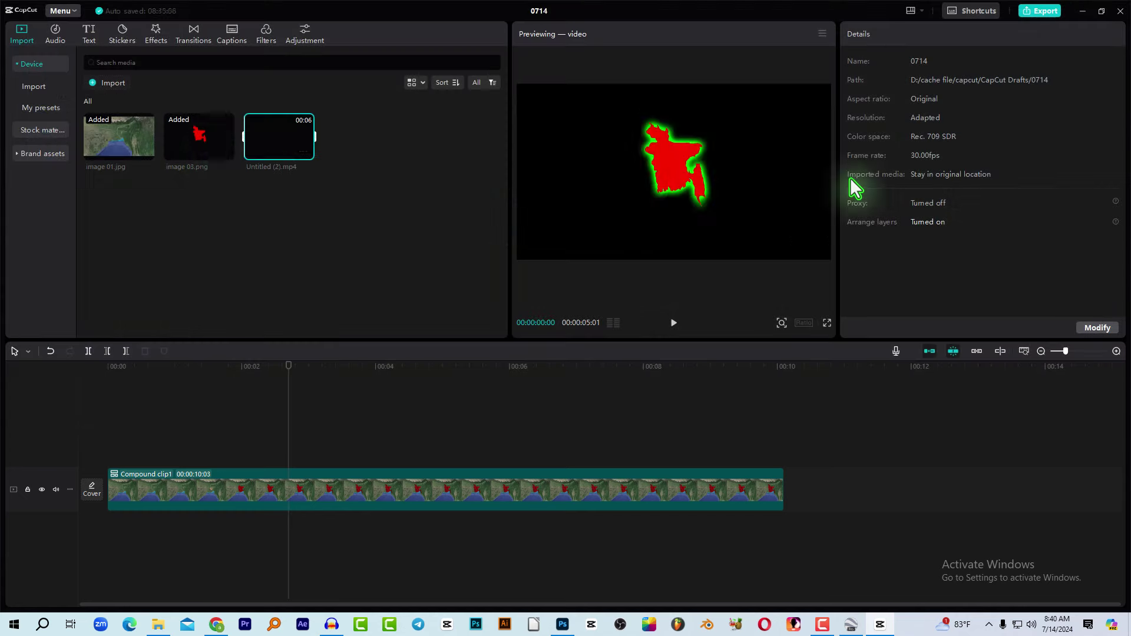
Step: With the main track magnet off, move Compound clip1 to start at about 4 seconds and place Untitled (2).mp4 above it at 0
left_click_drag(195, 501, 604, 493)
left_click(890, 425)
left_click(929, 354)
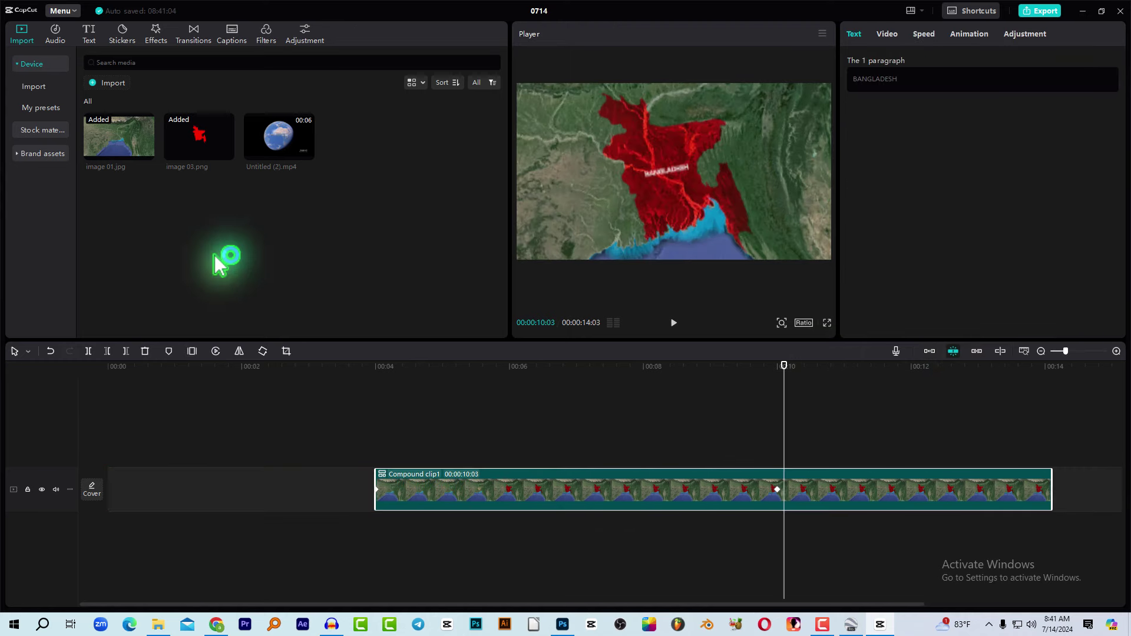
left_click_drag(294, 145, 115, 453)
left_click_drag(131, 367, 31, 375)
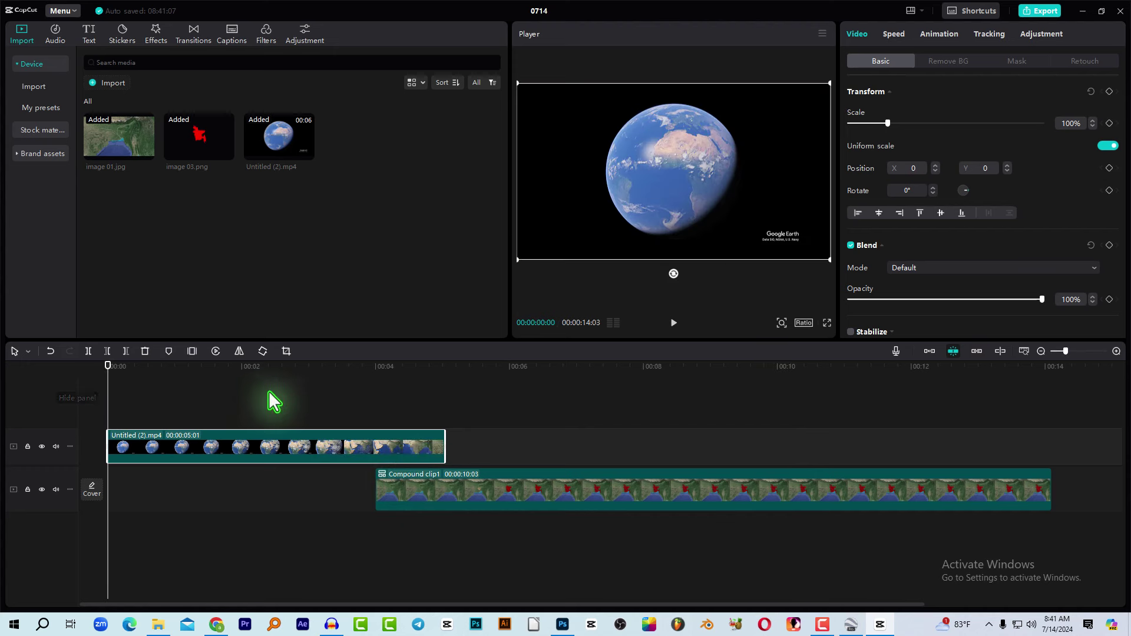
Step: Try resizing and shifting the globe clip in the preview, from 108% down to 96% scale, and recentre it
key("space")
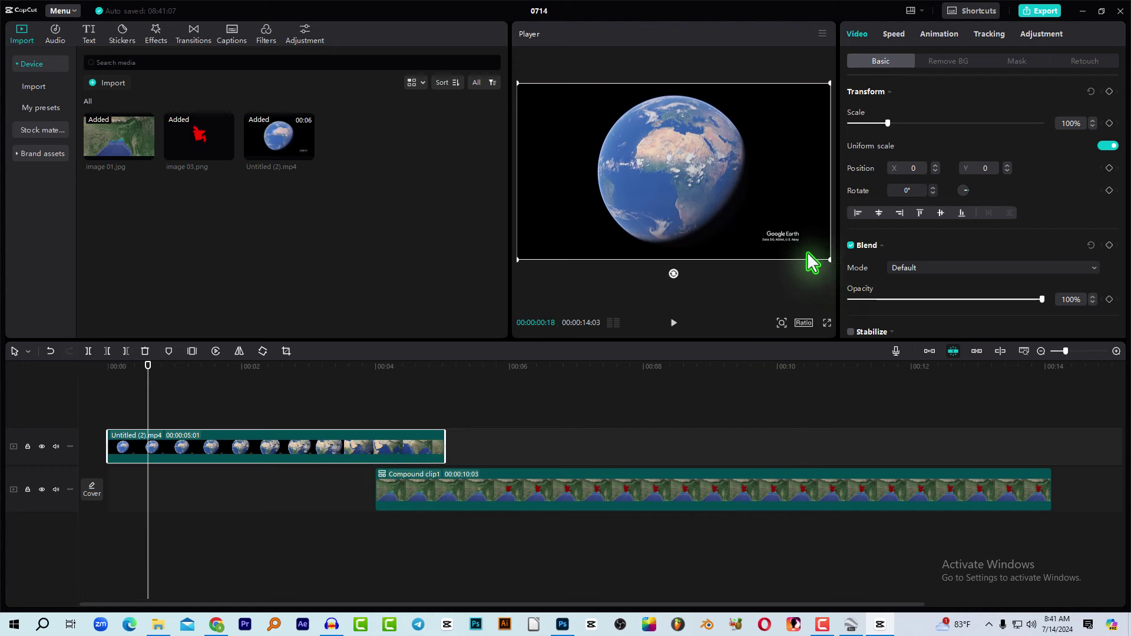
left_click_drag(833, 267, 843, 282)
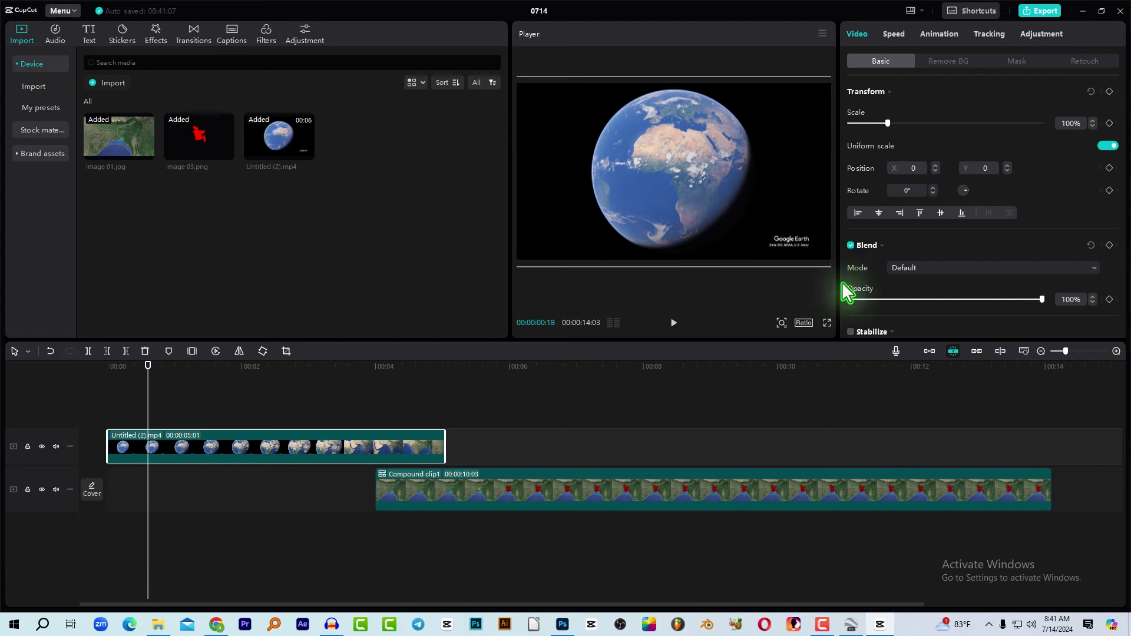
left_click_drag(715, 197, 708, 197)
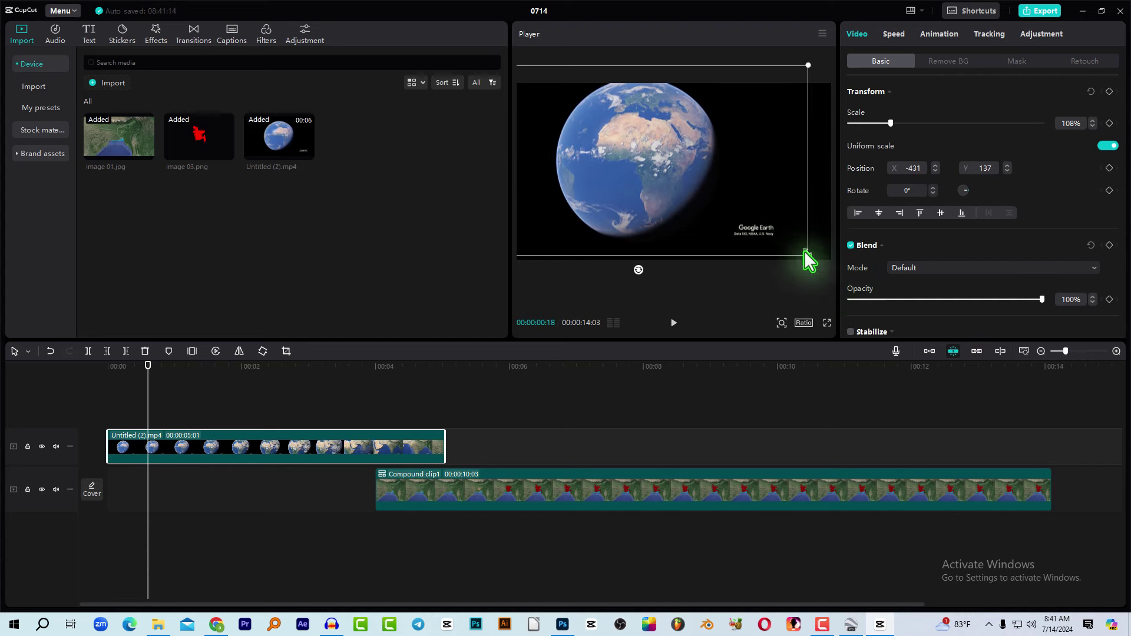
left_click_drag(808, 255, 790, 245)
left_click_drag(736, 221, 778, 235)
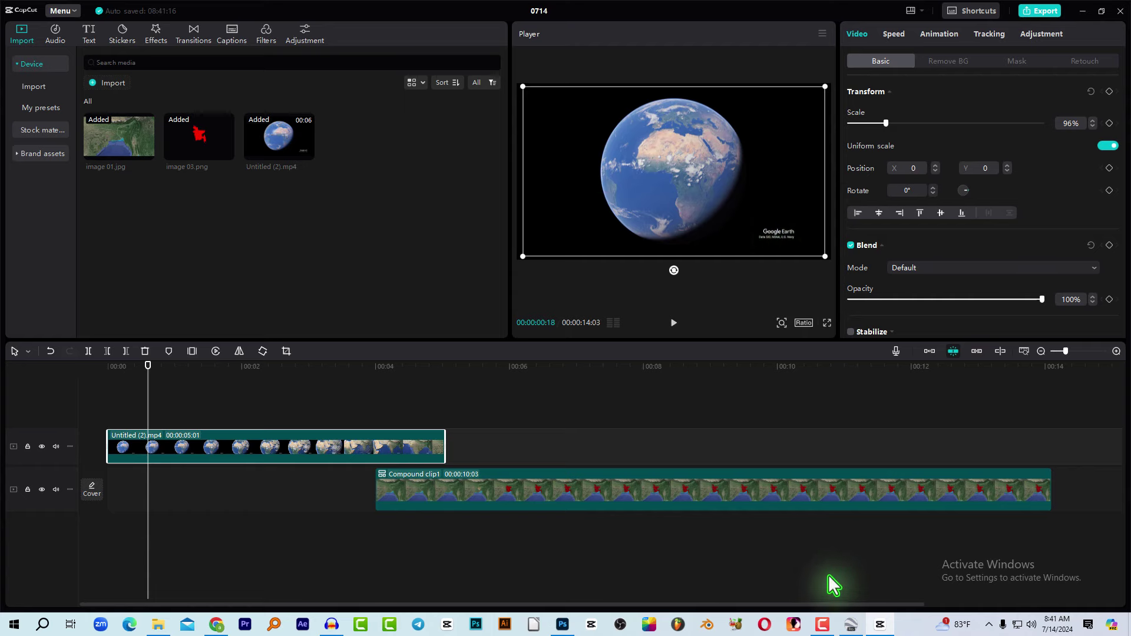
Step: Switch to Google Earth Studio in Chrome, close the cloud renders list, and check the attribution in the render preview
left_click(213, 624)
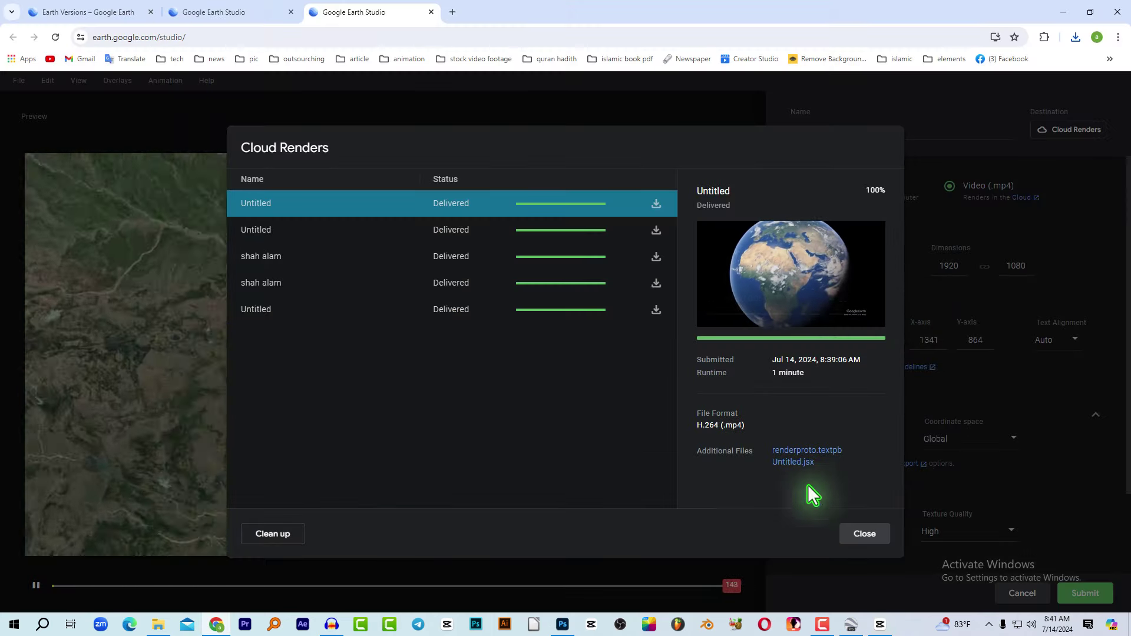
left_click(862, 533)
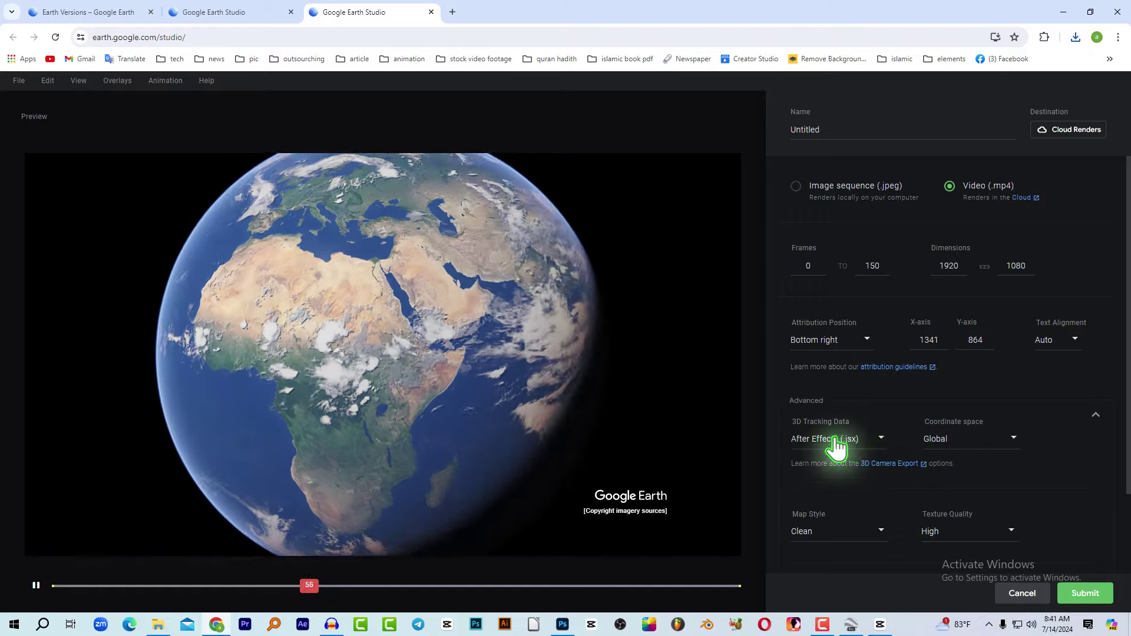
left_click_drag(645, 510, 747, 557)
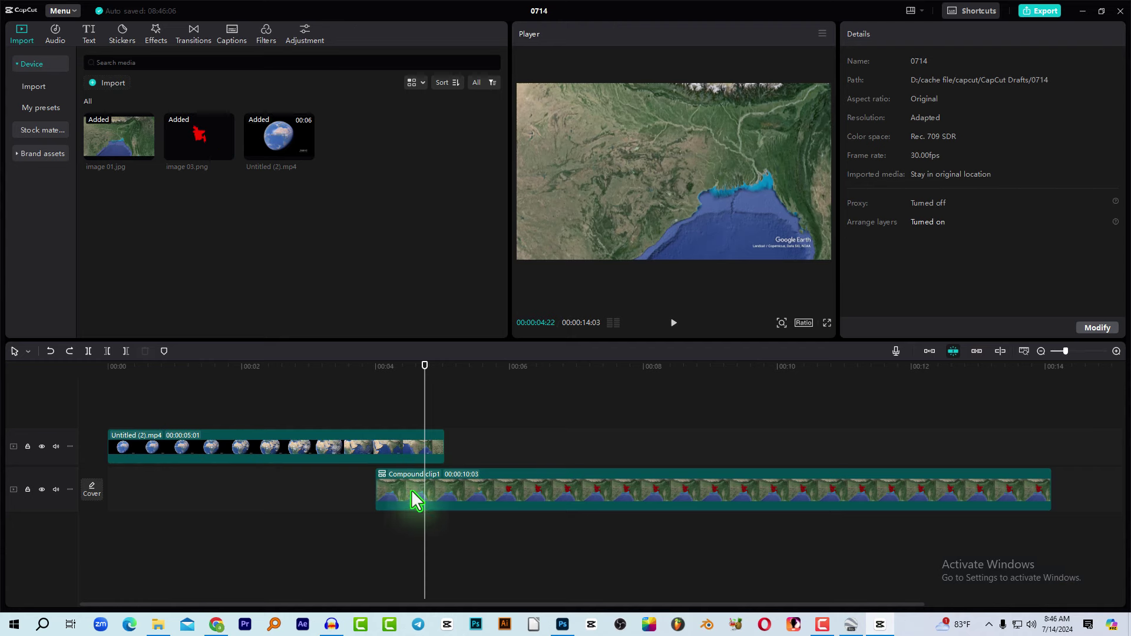
Step: Move Compound clip1 onto the globe clip's track, overlapping its end so the globe clip lasts 00:00:04:26, and play the join
left_click_drag(411, 489, 477, 452)
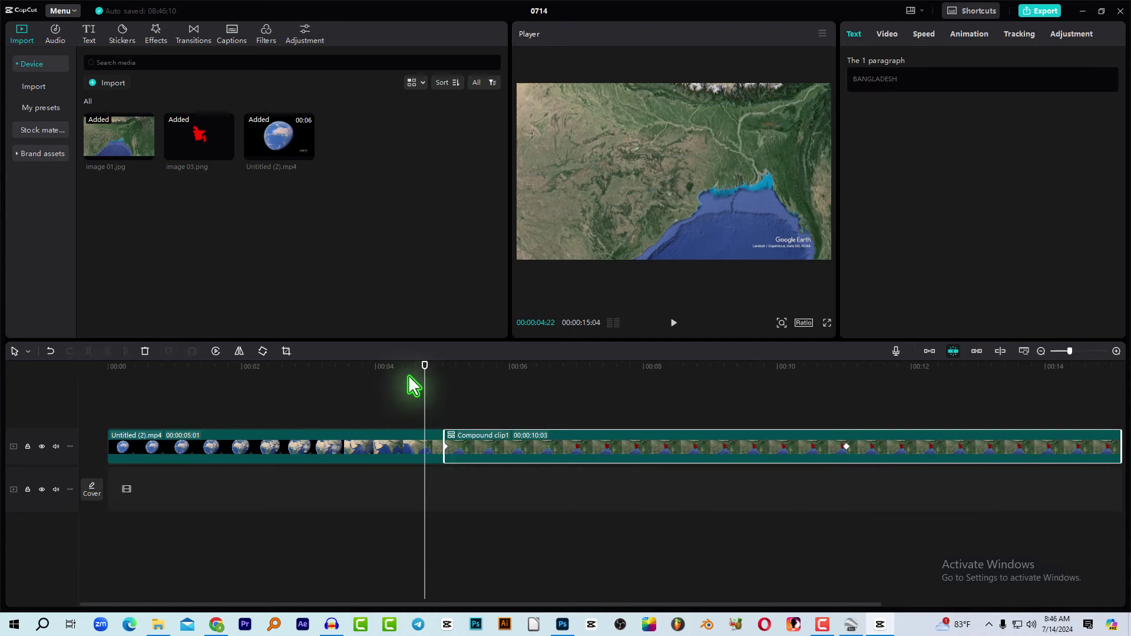
left_click_drag(425, 366, 433, 367)
left_click_drag(466, 448, 456, 448)
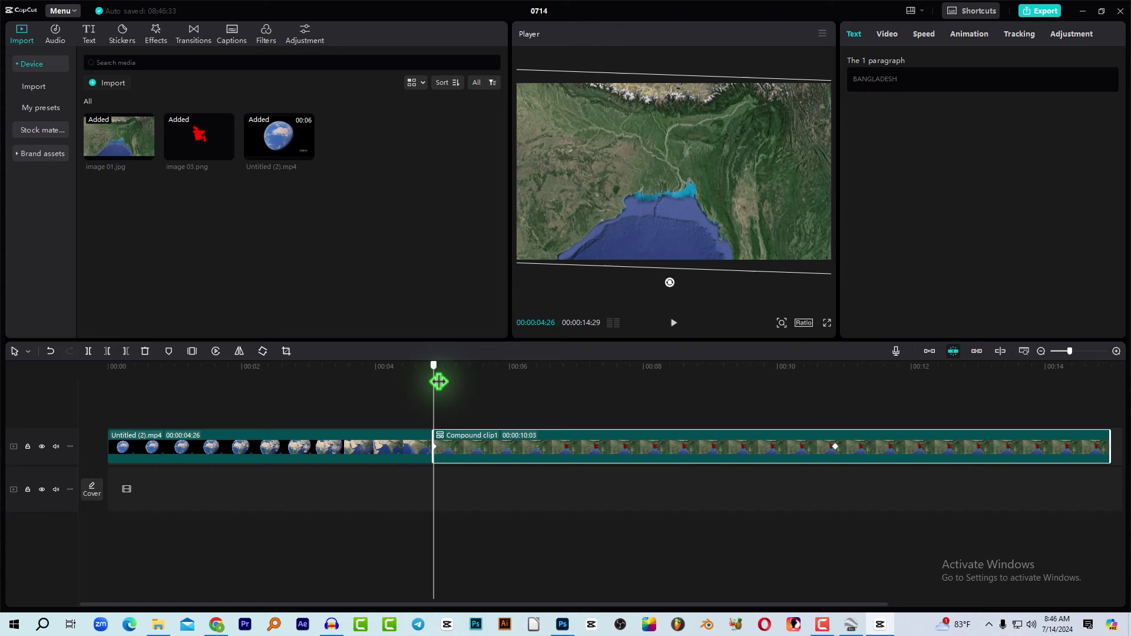
left_click_drag(438, 381, 386, 387)
key("space")
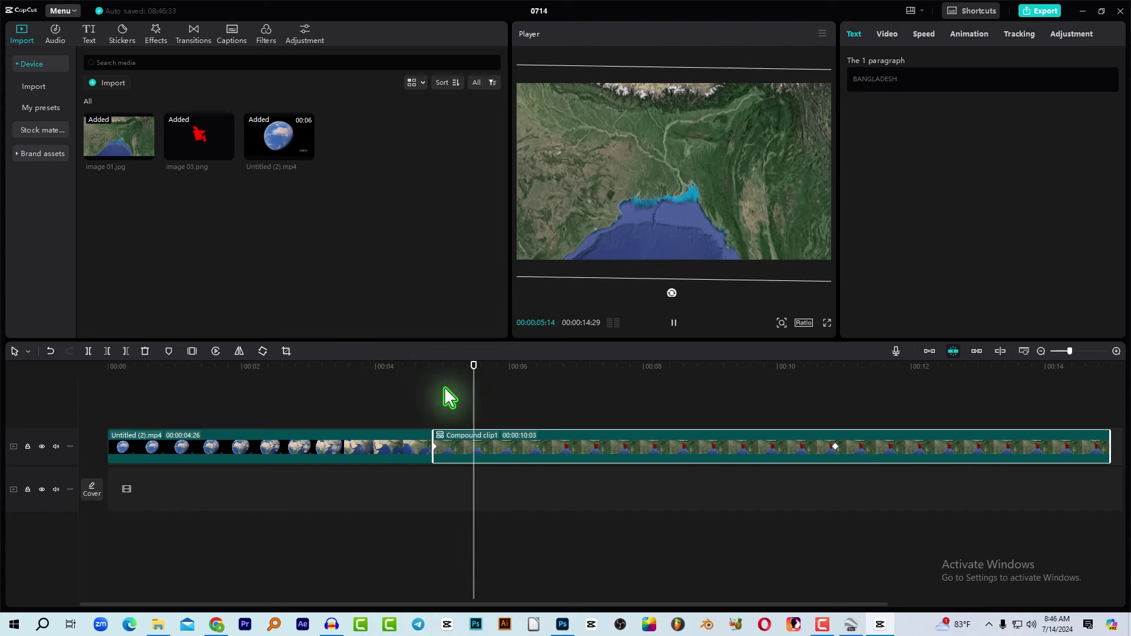
key("space")
Step: Add a Pull in transition between the globe clip and Compound clip1 and preview it
mouse_move(150, 107)
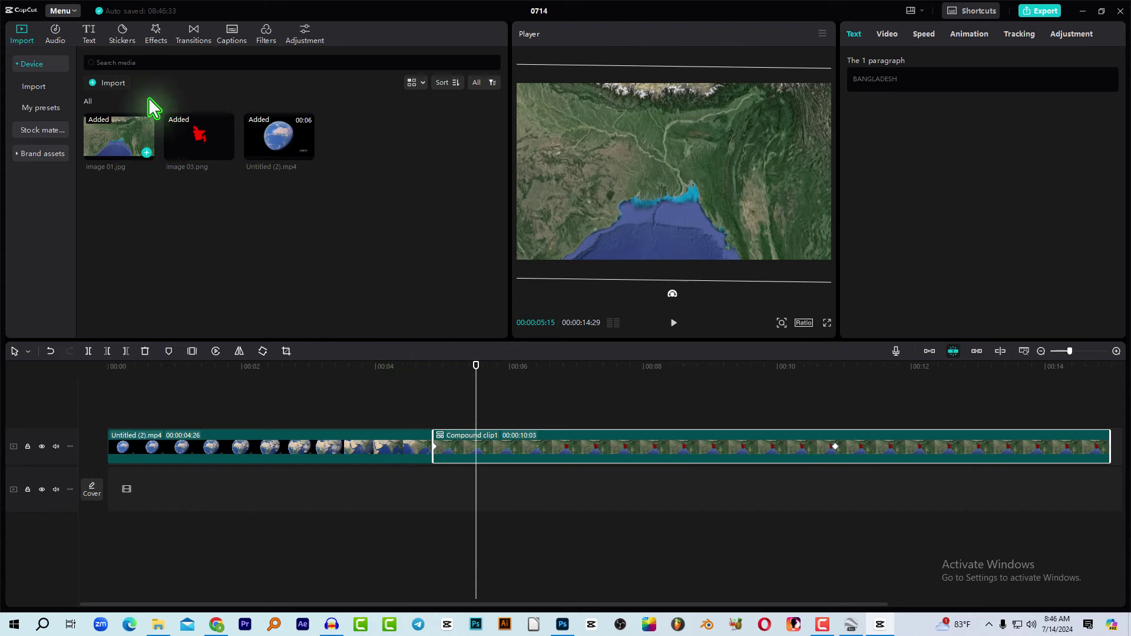
left_click(194, 36)
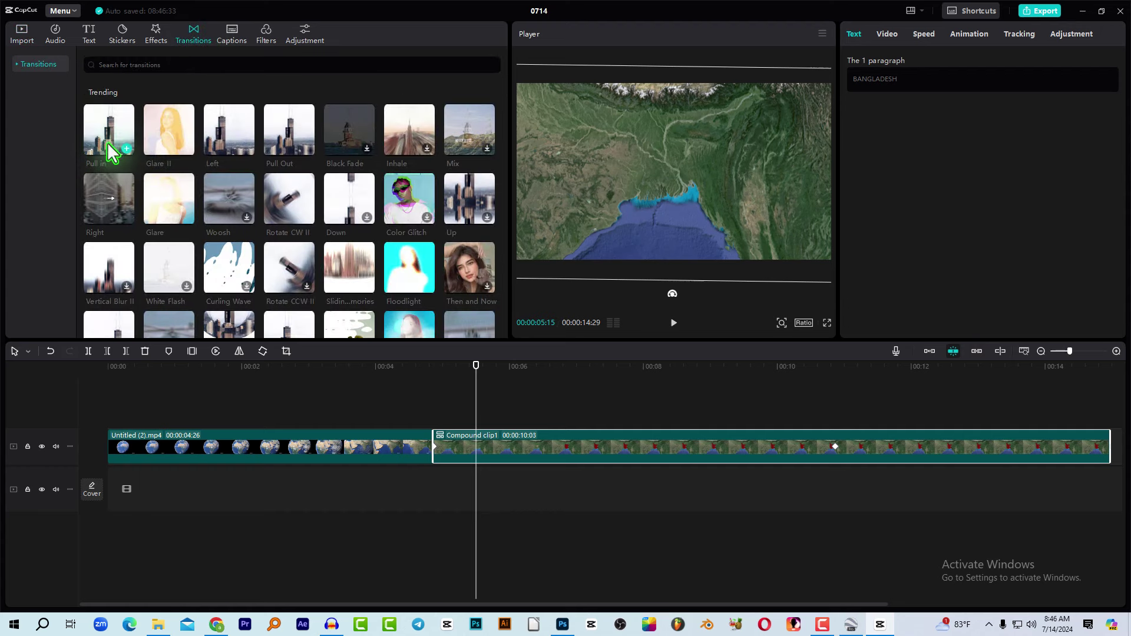
left_click_drag(103, 134, 435, 457)
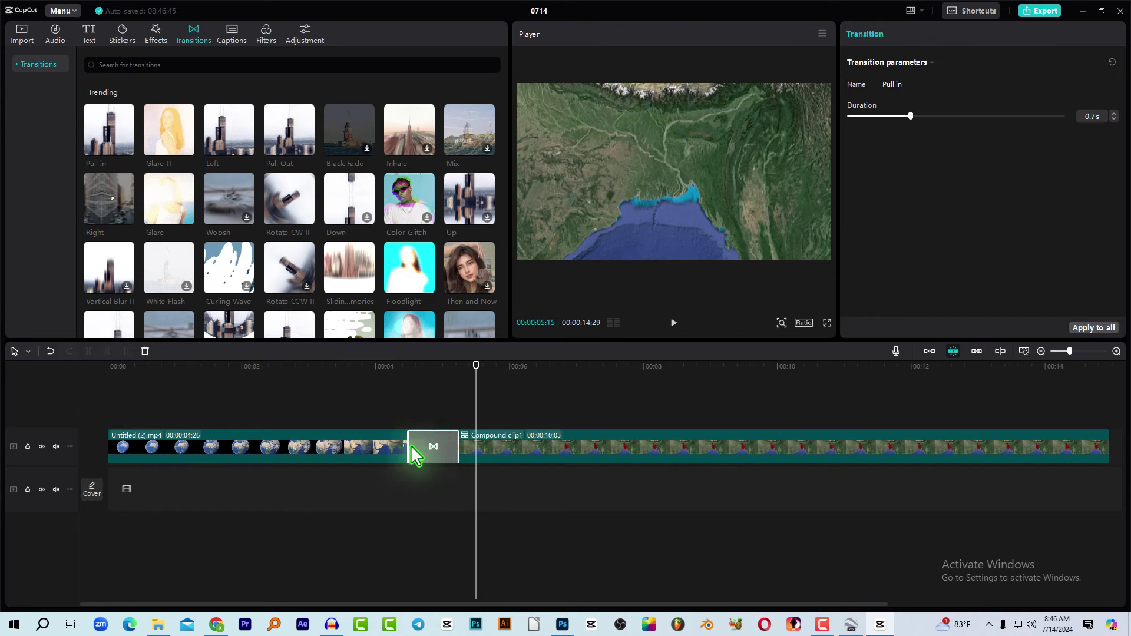
left_click(341, 416)
key("space")
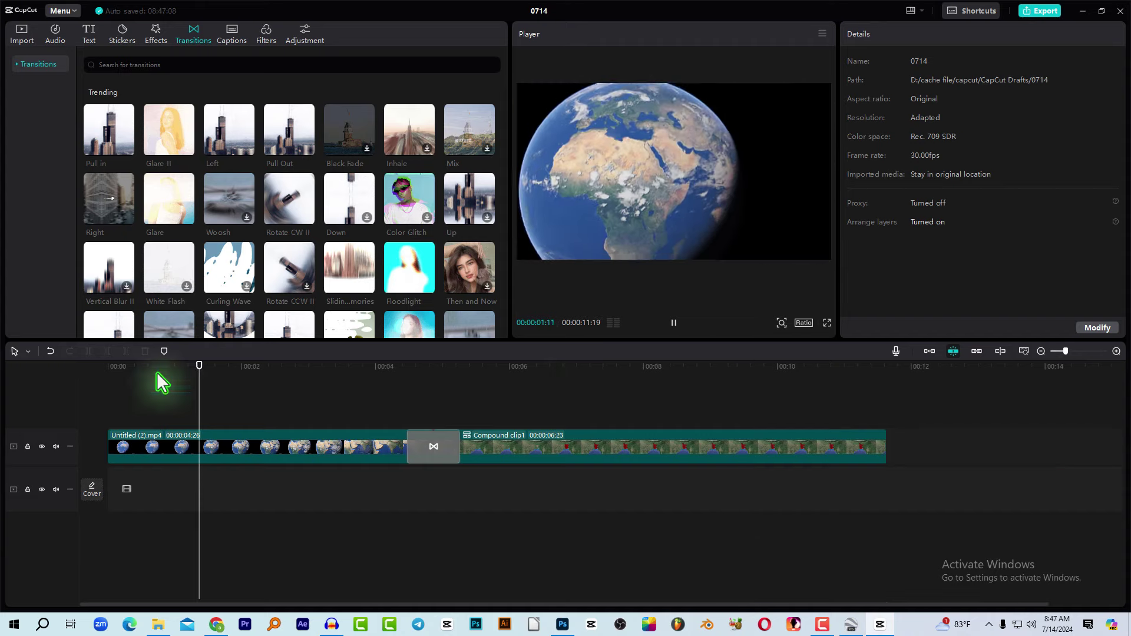
key("space")
Step: Set the globe clip's standard playback speed to 1.8x
left_click(266, 446)
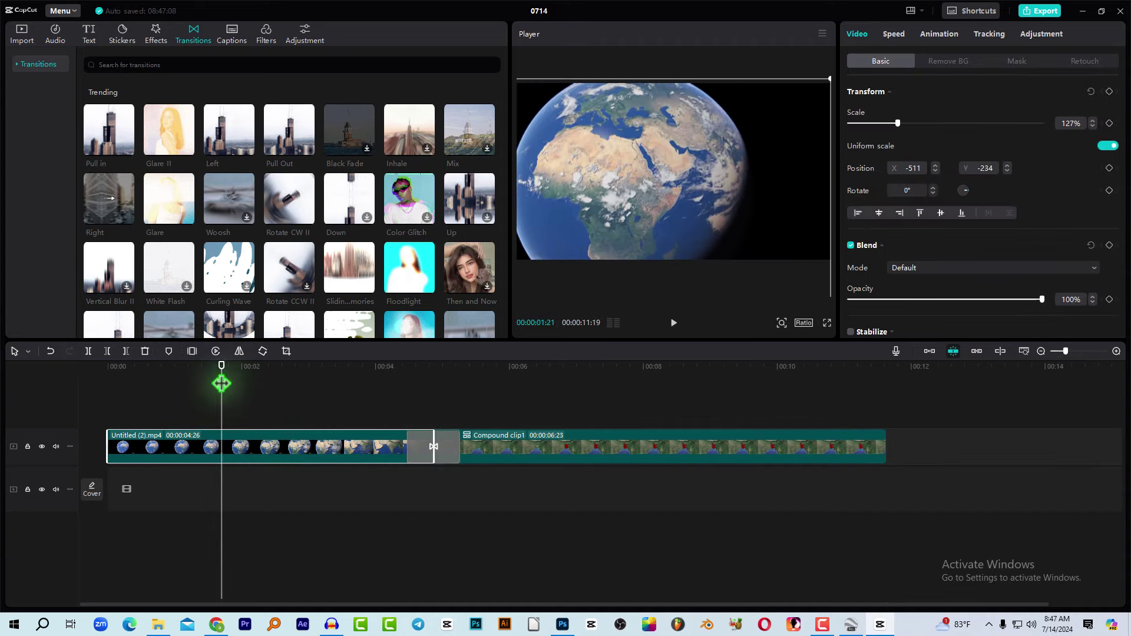
left_click_drag(221, 384, 300, 447)
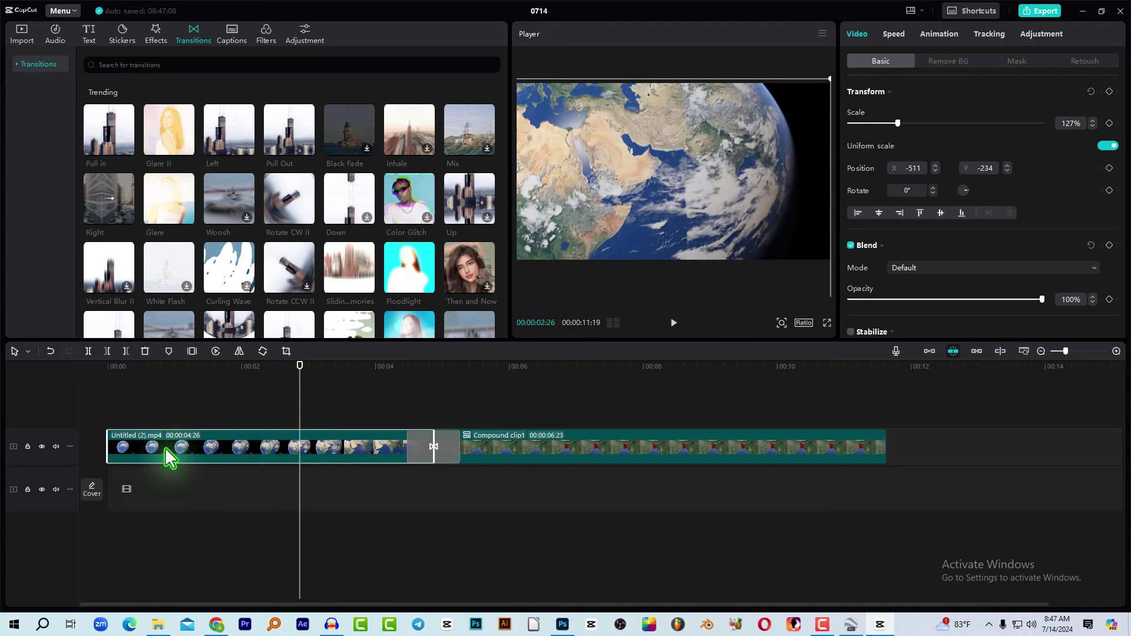
left_click(894, 36)
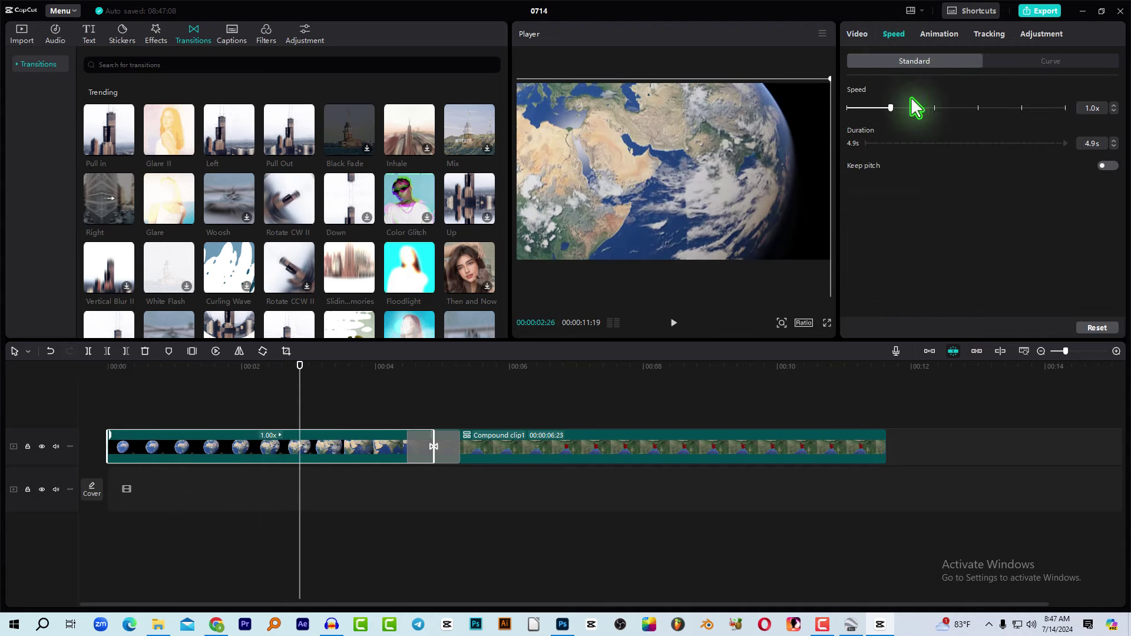
mouse_move(913, 107)
left_mouse_down()
mouse_move(895, 111)
mouse_move(925, 107)
left_mouse_up()
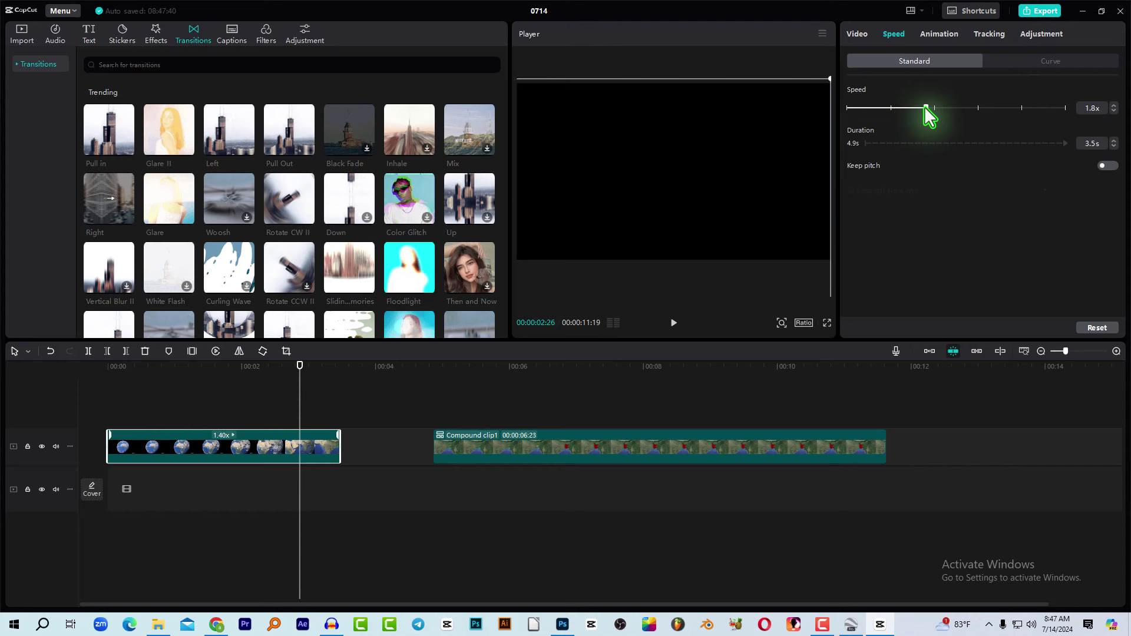
Step: Move Compound clip1 directly against the end of the sped-up globe clip and play the sequence from the start
left_click(547, 439)
left_click_drag(450, 450, 321, 454)
left_click_drag(150, 373, 88, 376)
key("space")
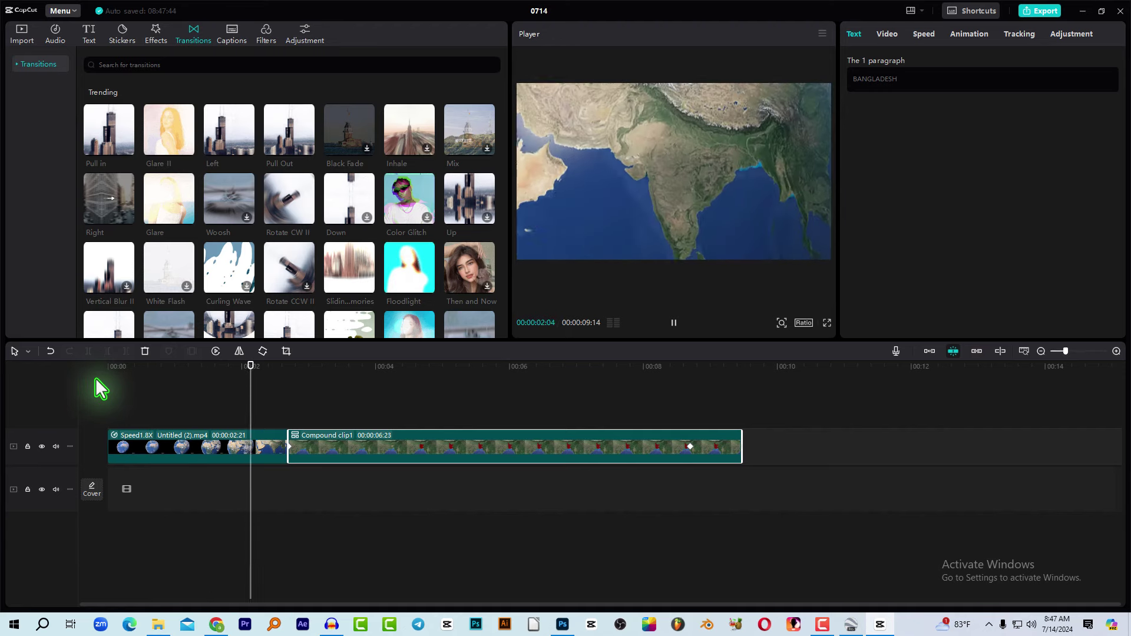
key("space")
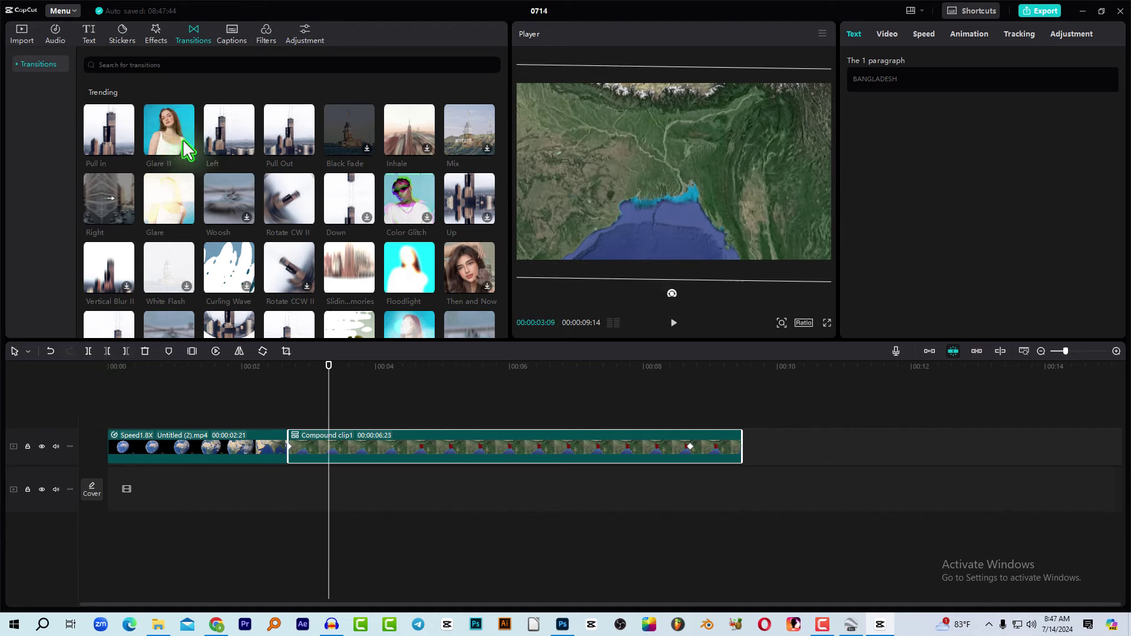
Step: Add a 0.9 s Pull in transition between the two clips, and extend Compound clip1 to 00:00:07:10
left_click_drag(274, 446, 277, 449)
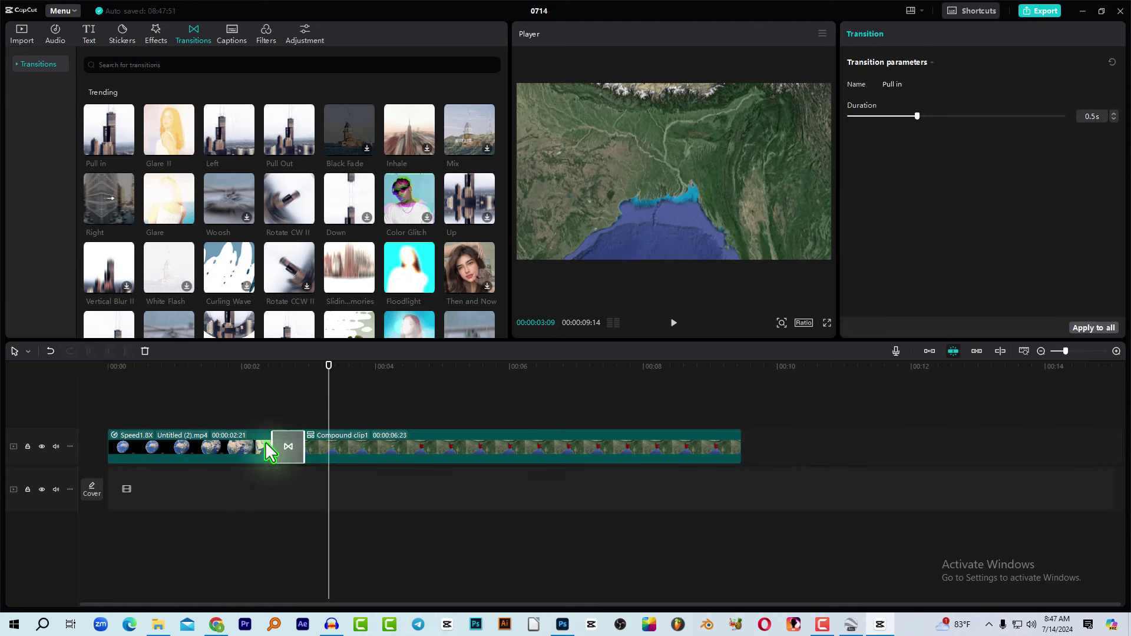
left_click_drag(273, 447, 260, 446)
left_click_drag(172, 368, 106, 373)
key("space")
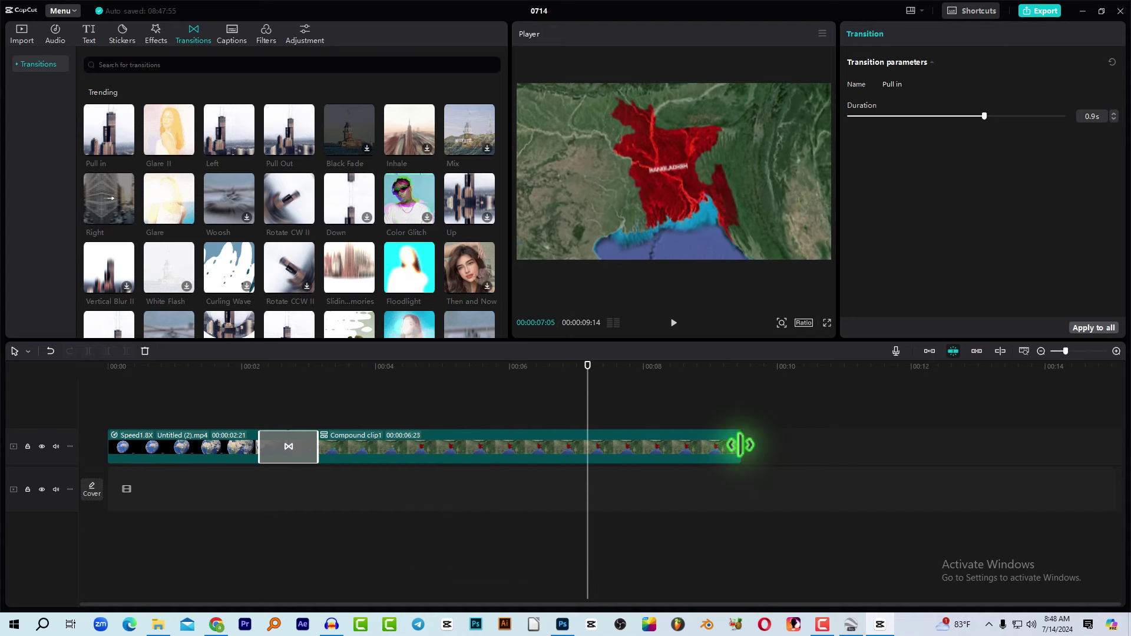
left_click_drag(741, 448, 778, 447)
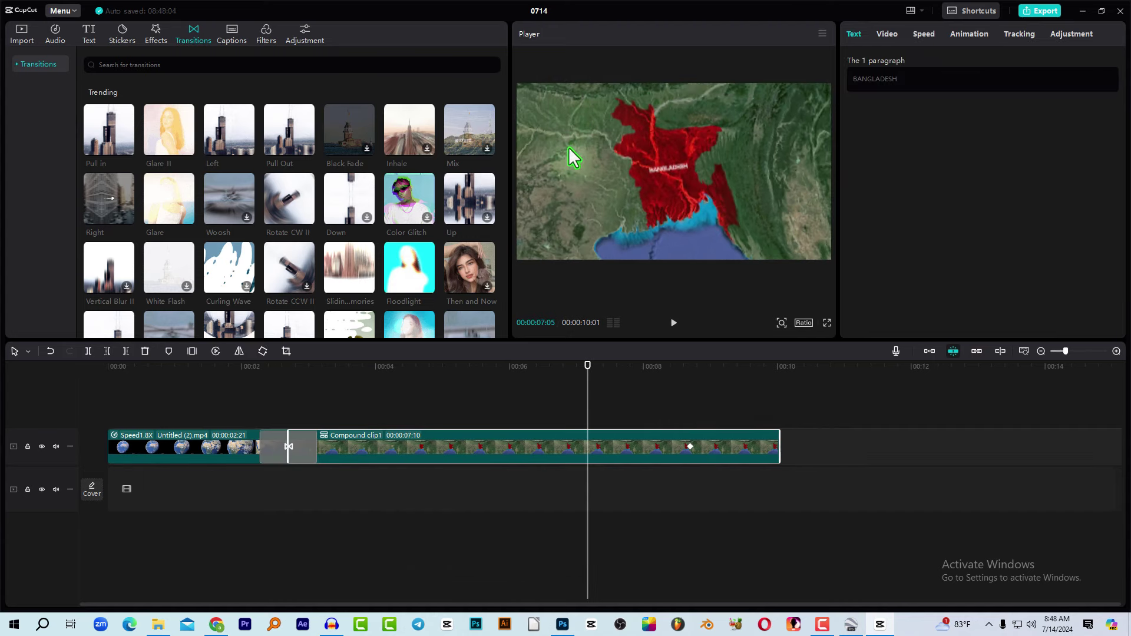
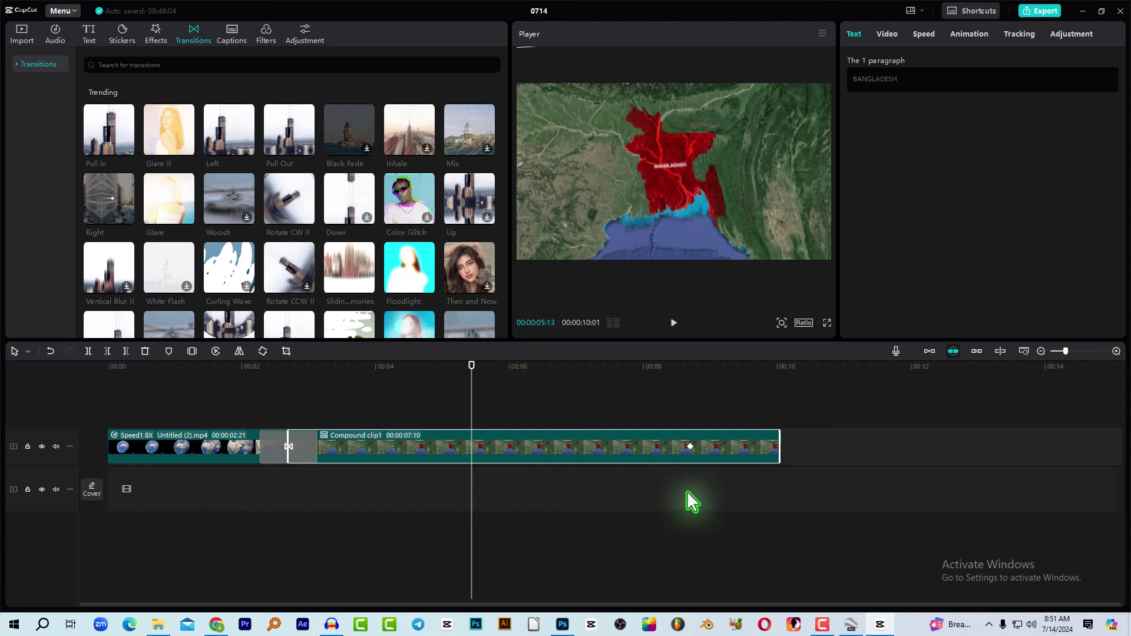
Step: Switch to Google Earth Pro and frame the red Bangladesh polygon in a closer, tilted perspective view
left_click(852, 627)
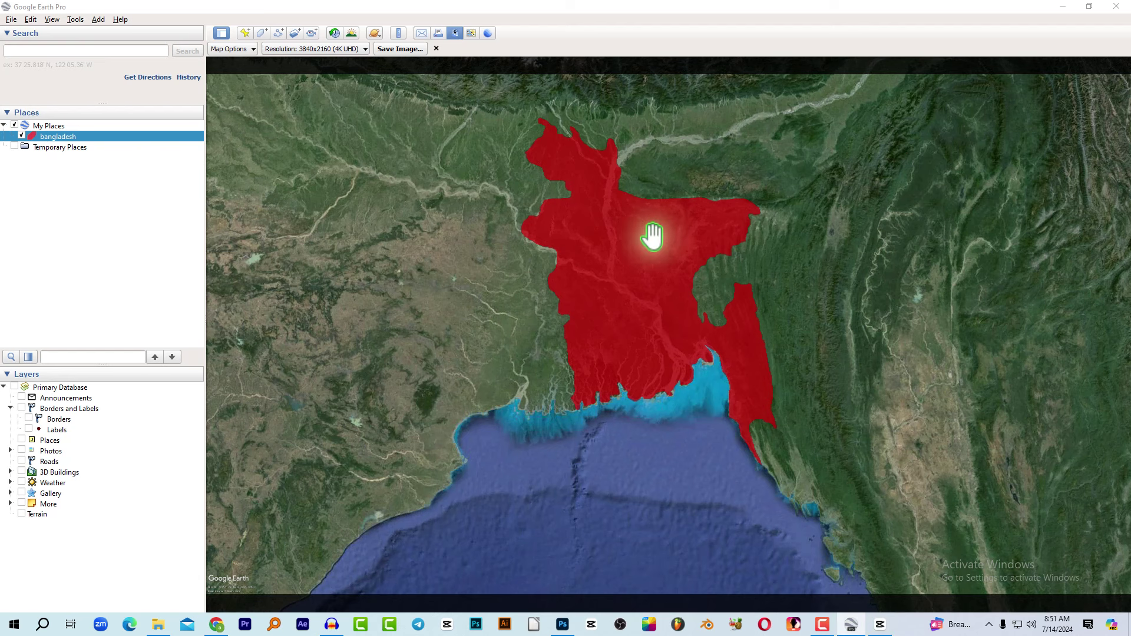
left_click_drag(765, 307, 755, 268)
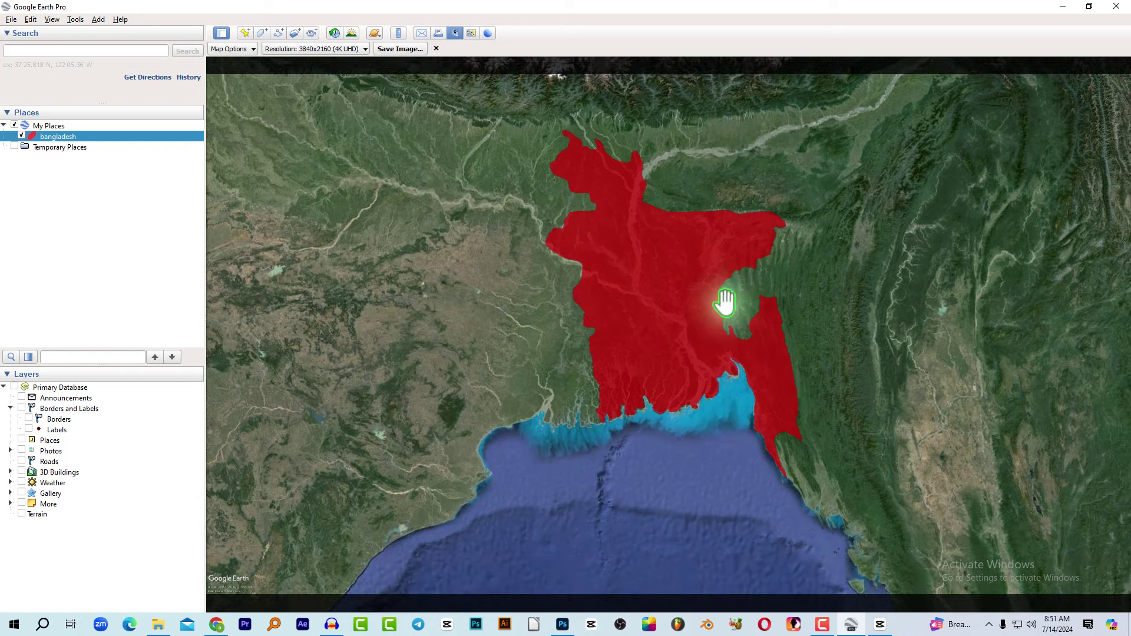
left_click_drag(635, 298, 652, 253)
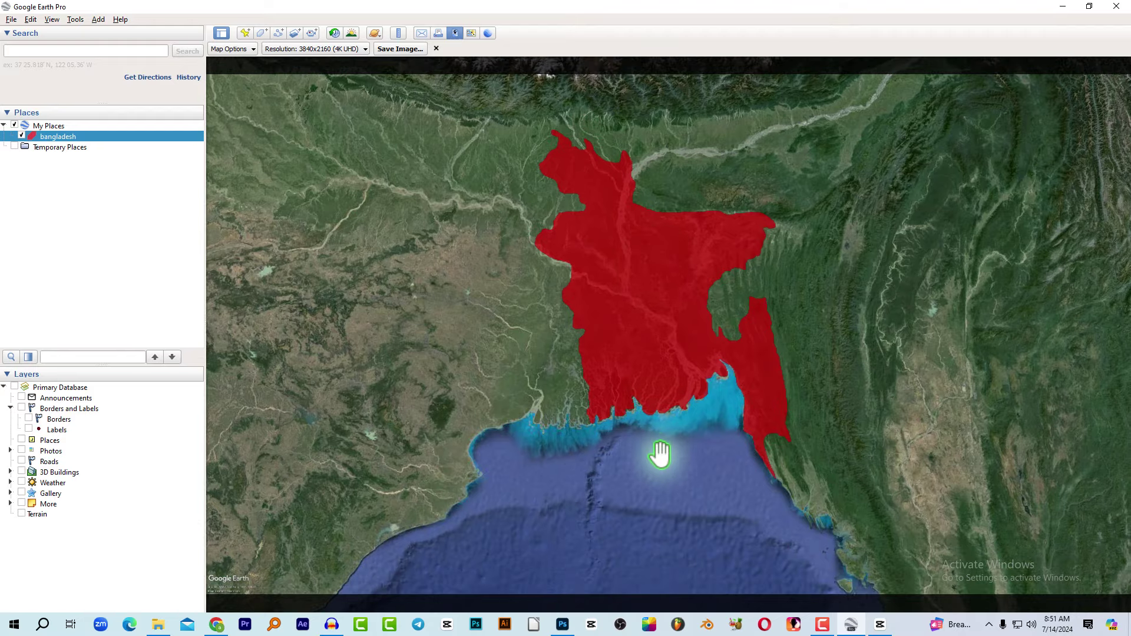
left_click_drag(661, 454, 633, 275)
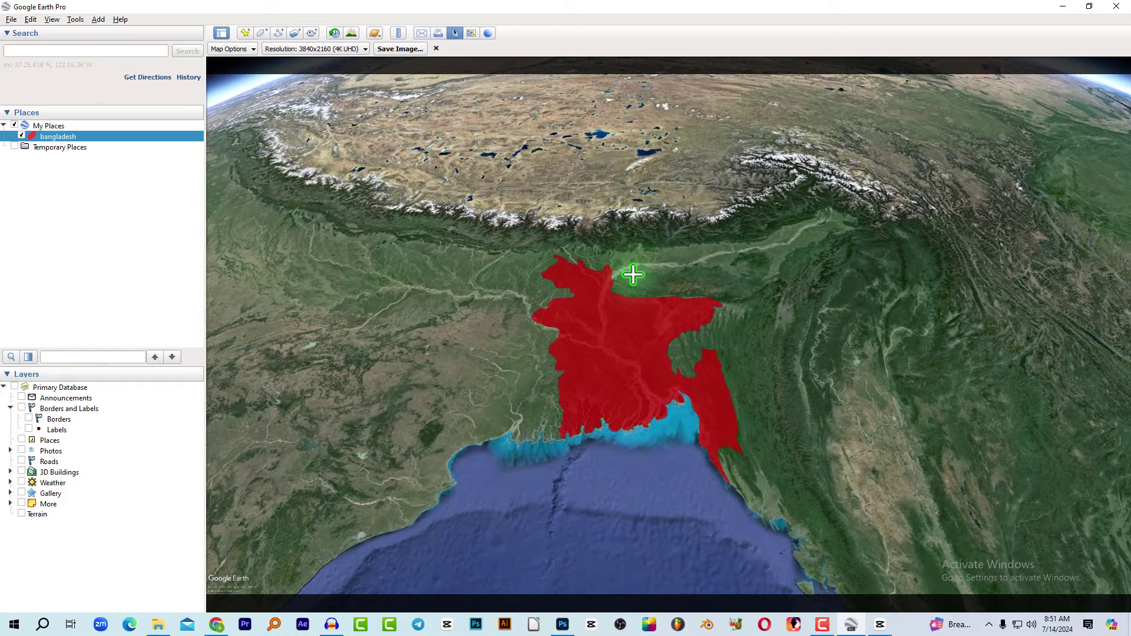
scroll(644, 325, "up", 3)
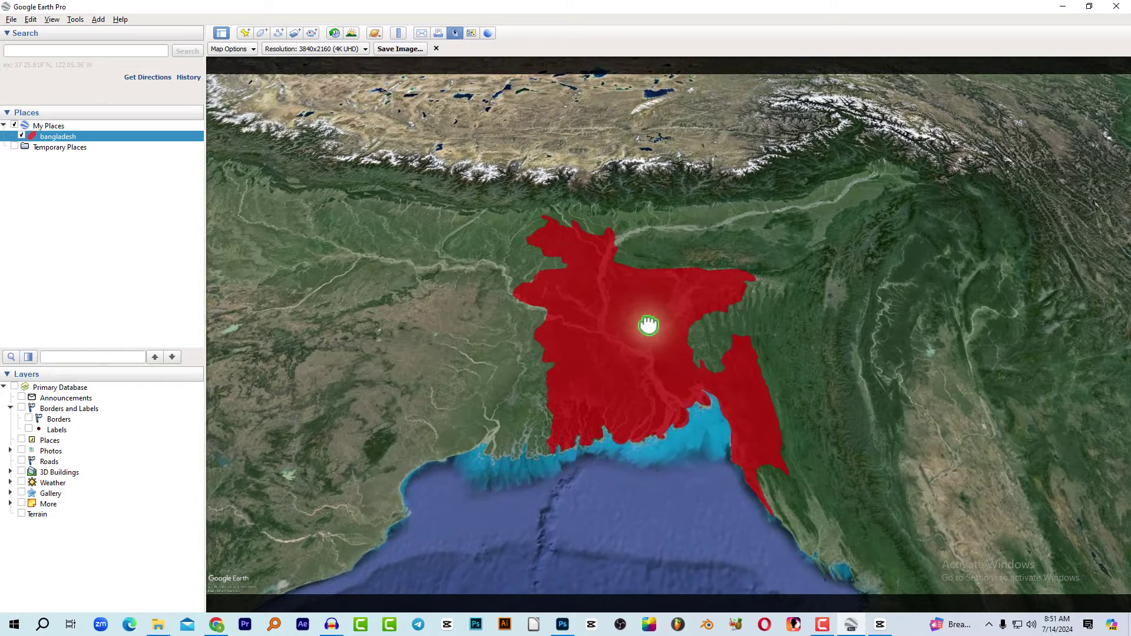
scroll(688, 278, "up", 2)
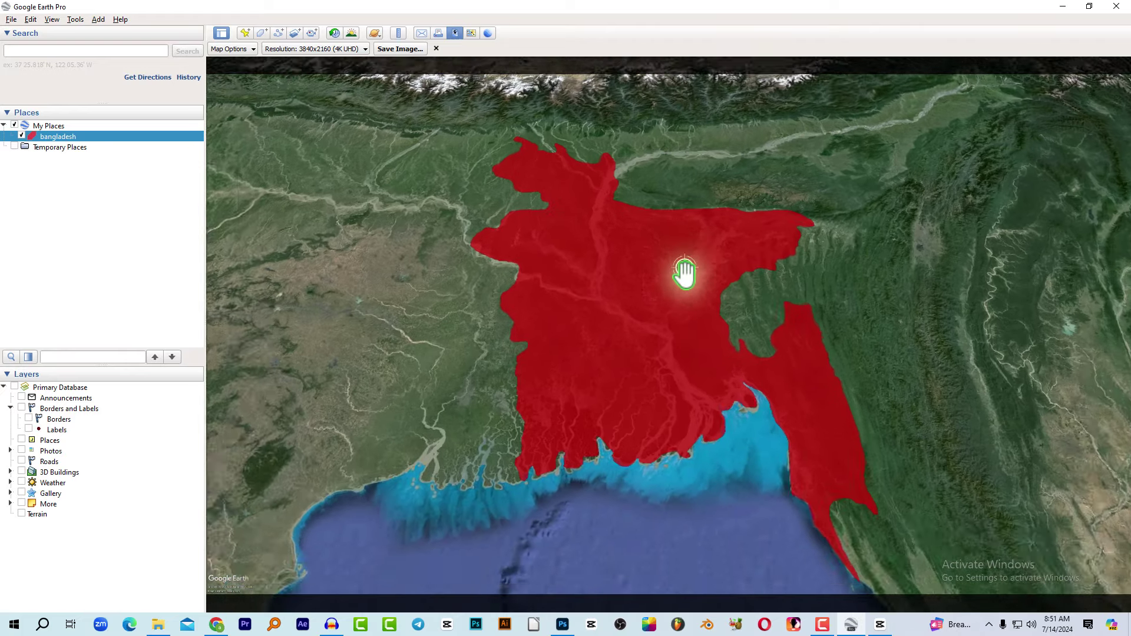
Step: Set the area opacity of the bangladesh polygon to 100%
right_click(95, 137)
left_click(109, 248)
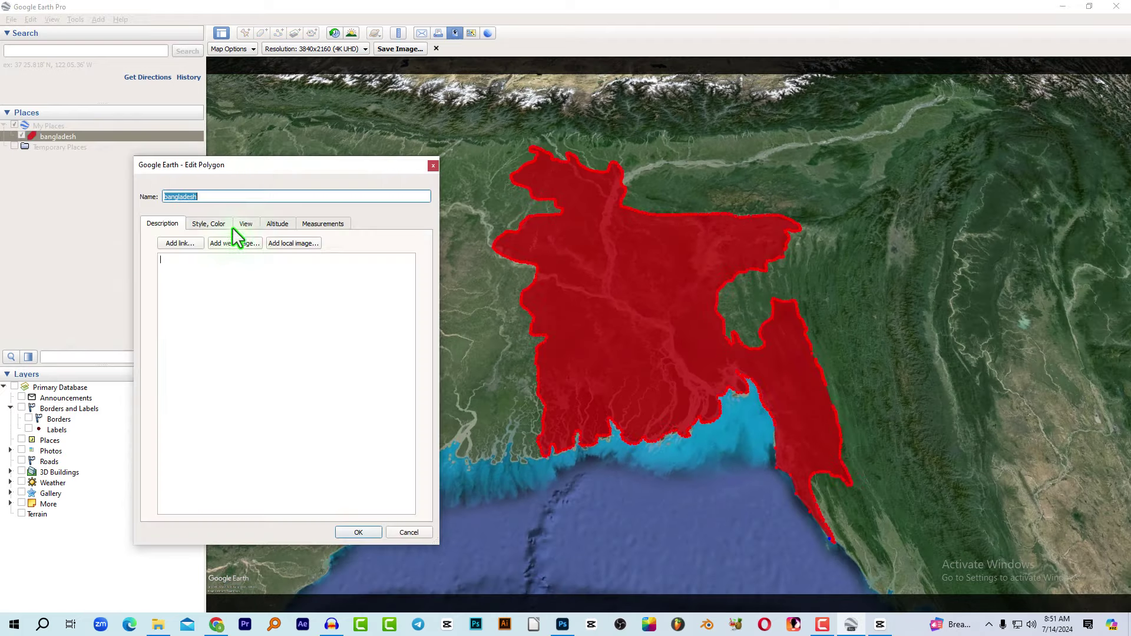
left_click(209, 223)
left_click_drag(319, 307, 294, 309)
type("100")
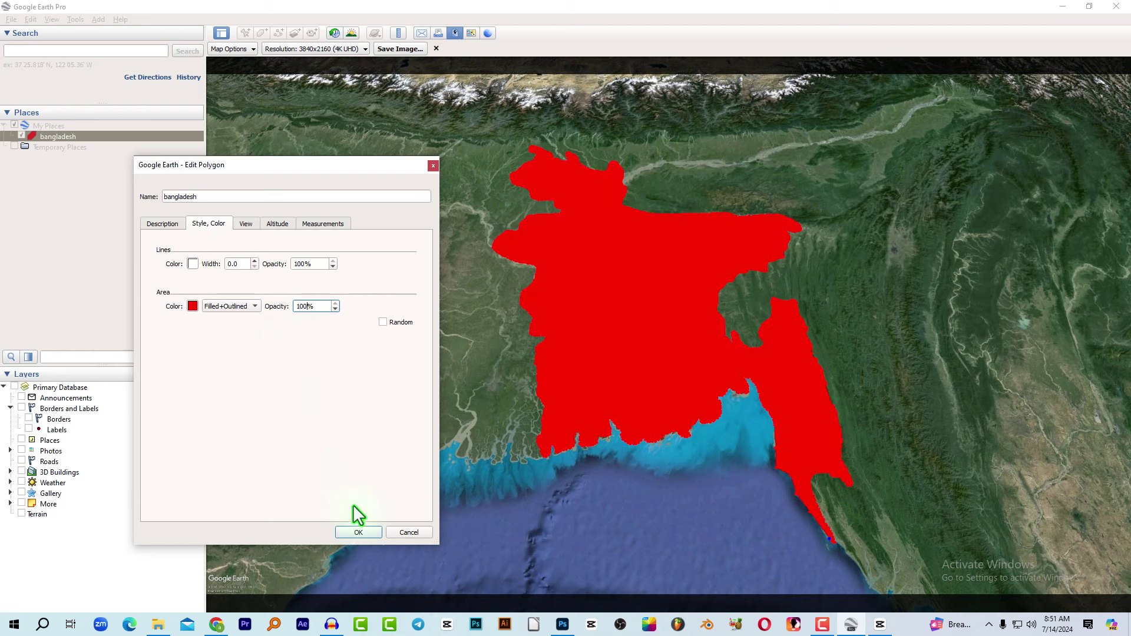
left_click(358, 532)
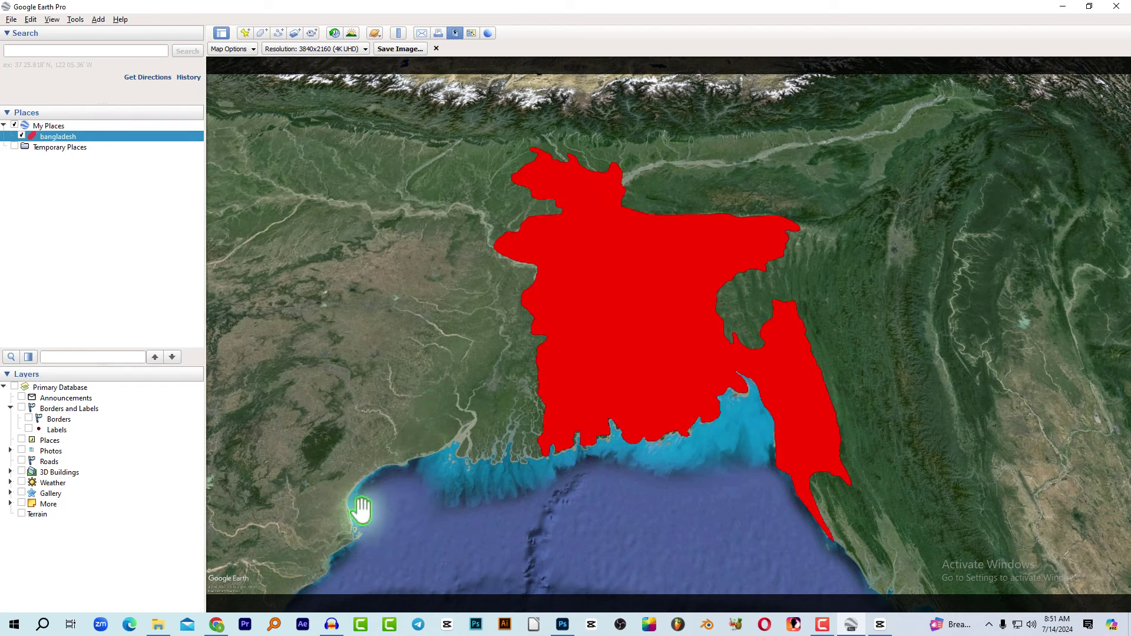
Step: Try the Borders and Labels layers over the map, leaving both turned off
left_click(29, 420)
left_click(28, 419)
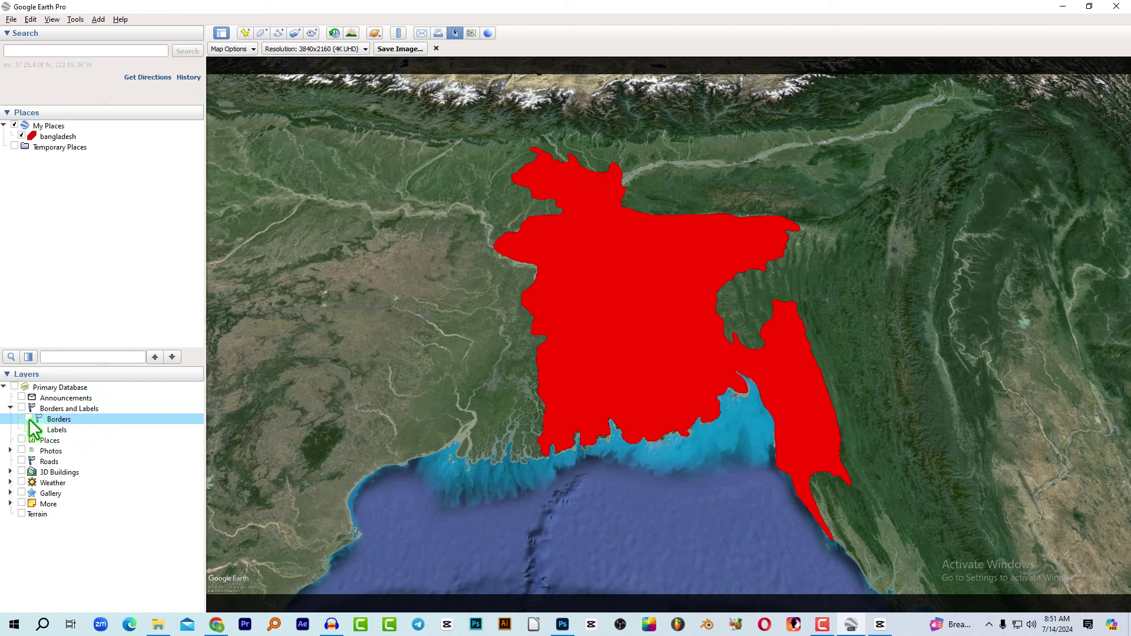
left_click(26, 430)
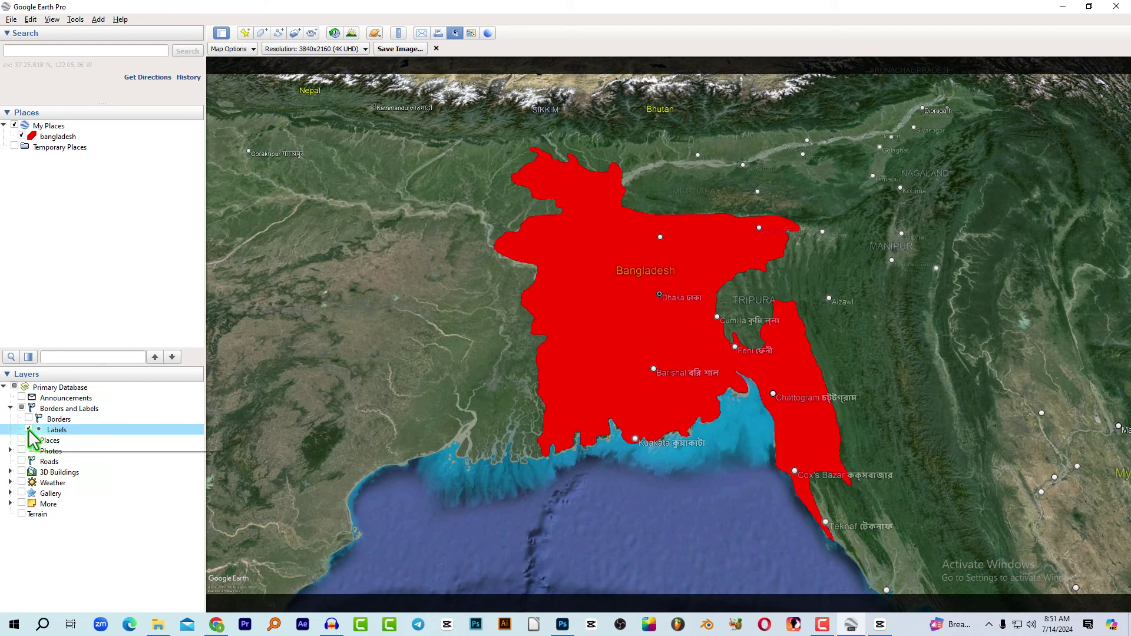
left_click(28, 429)
left_click(28, 430)
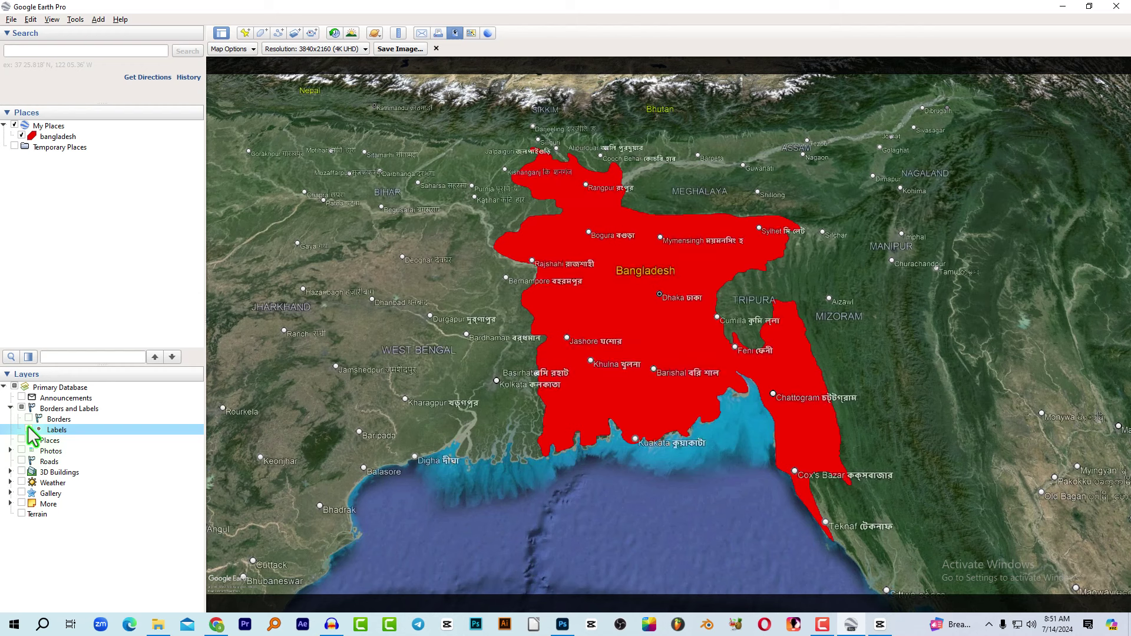
left_click(28, 429)
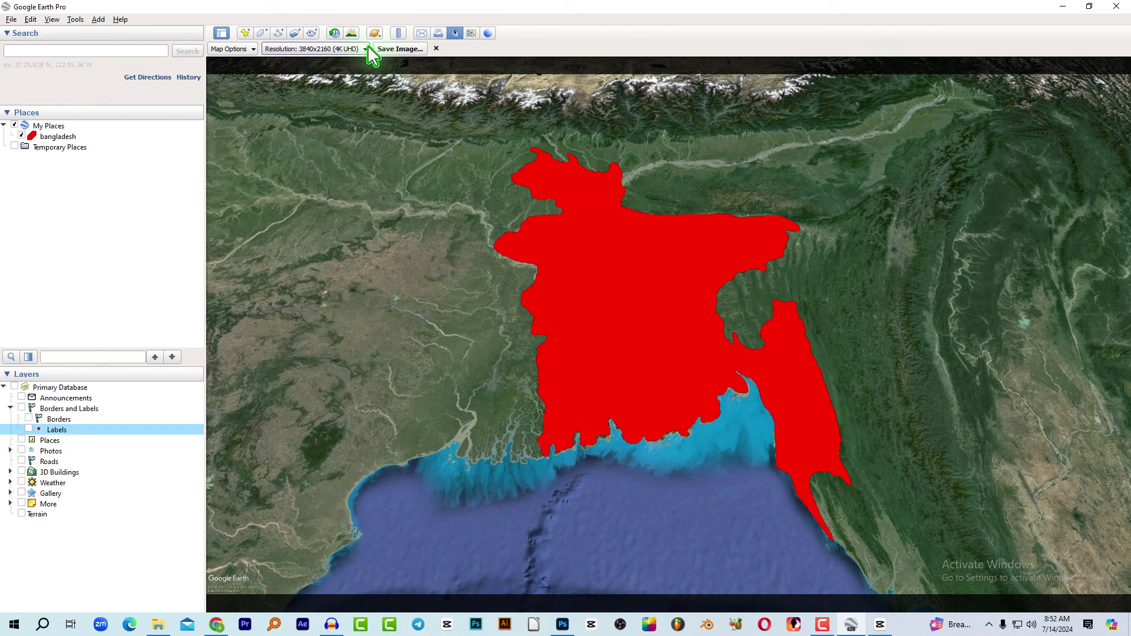
Step: Save the map view with the solid red Bangladesh polygon as a JPEG image named IMAGE 04
left_click(400, 48)
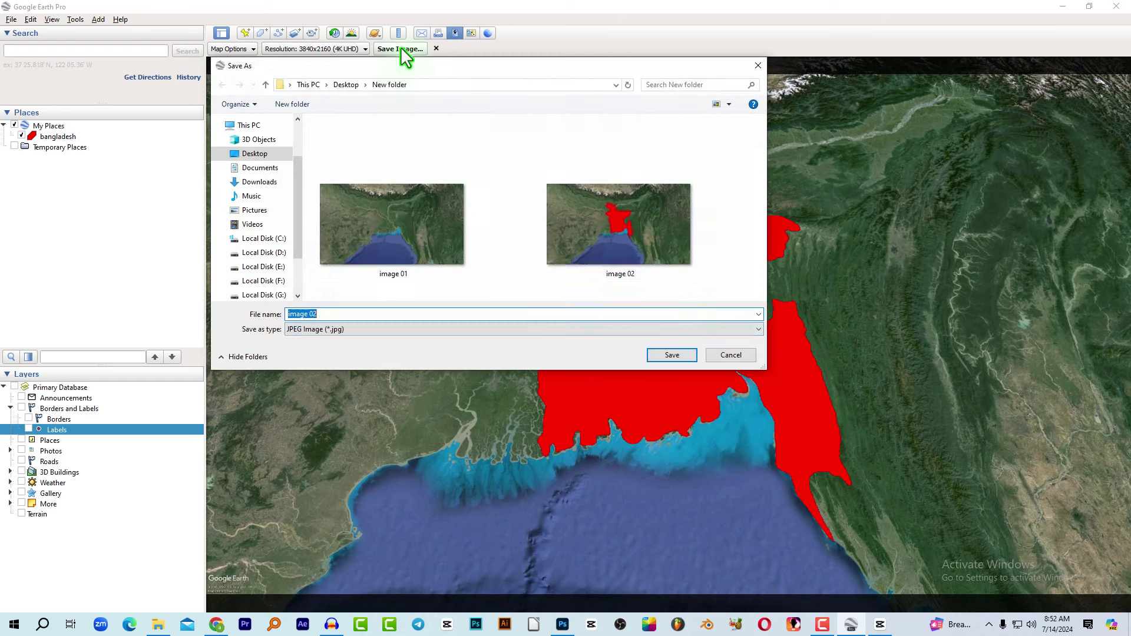
type("IMAGE")
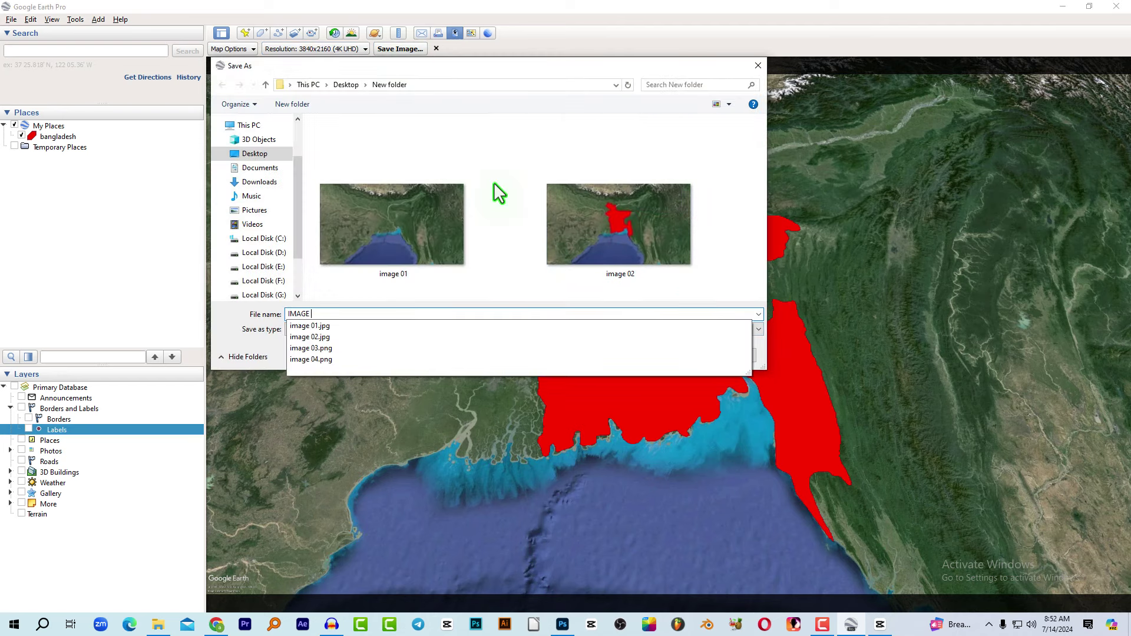
type(" 03")
key("Return")
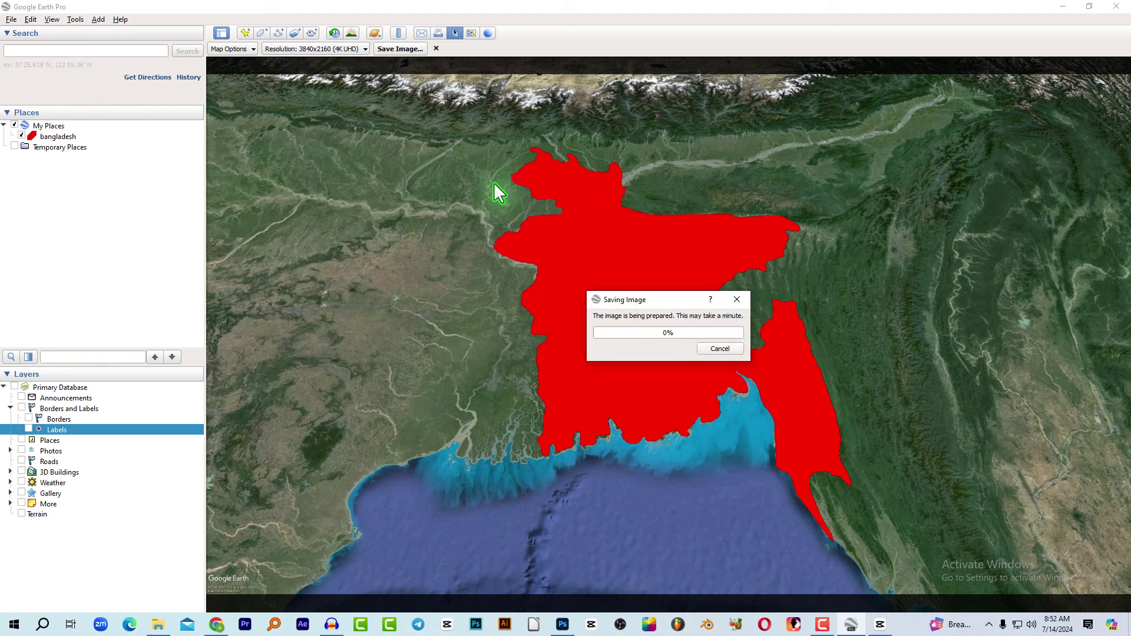
Step: Hide the bangladesh polygon and save the plain map view as a JPEG image named IMAGE 05
left_click(21, 135)
left_click(21, 136)
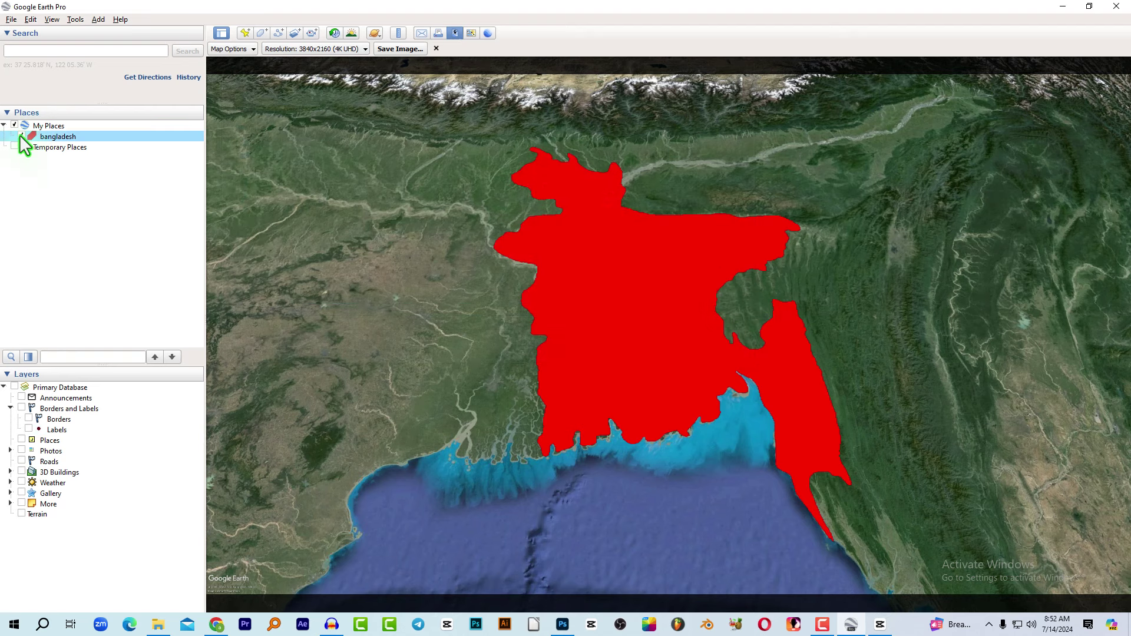
left_click(21, 136)
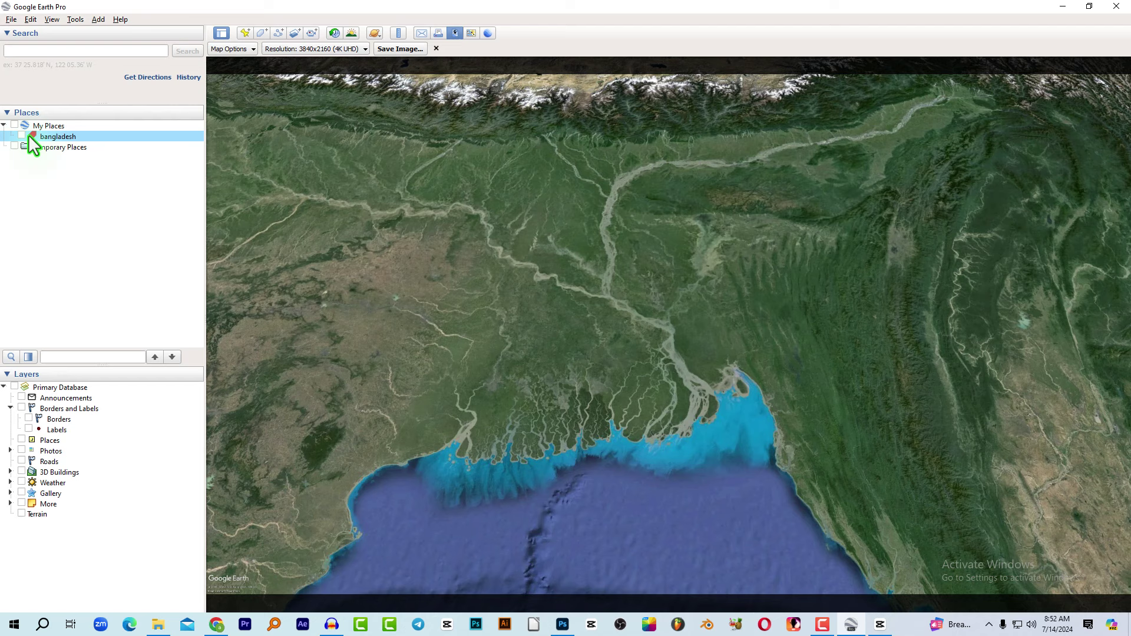
left_click(397, 50)
type("IMAG")
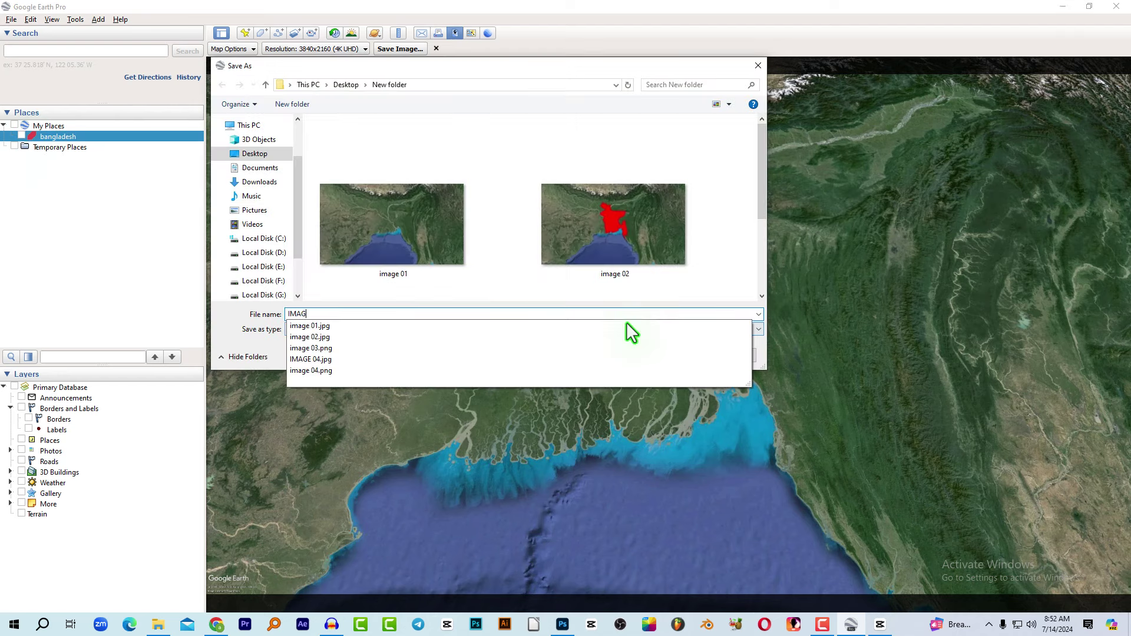
type("E 05")
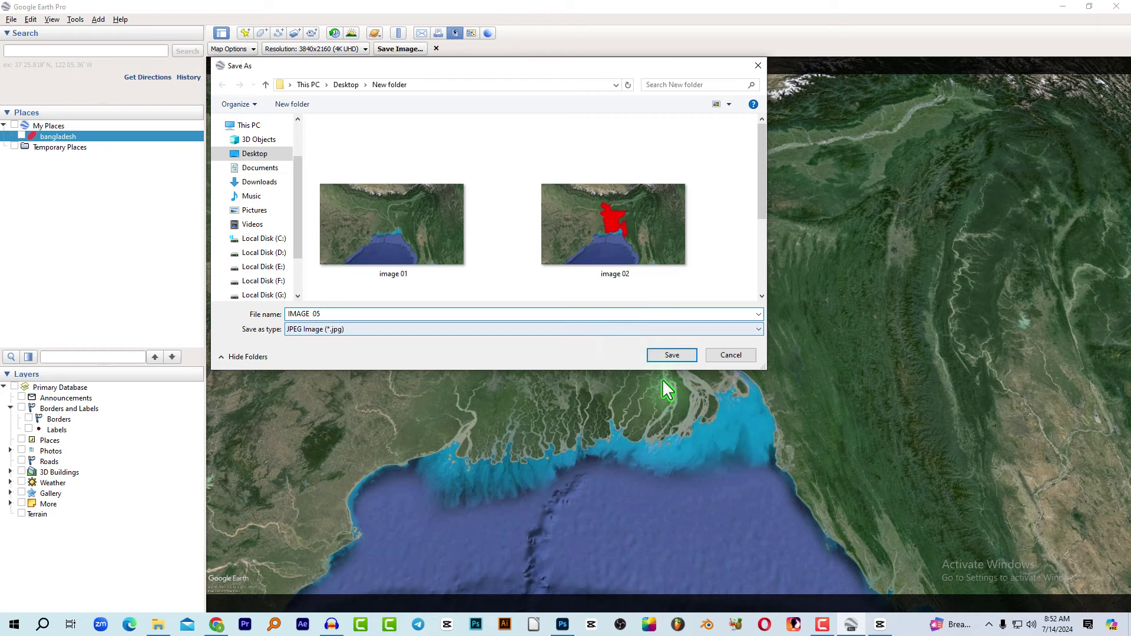
left_click(671, 355)
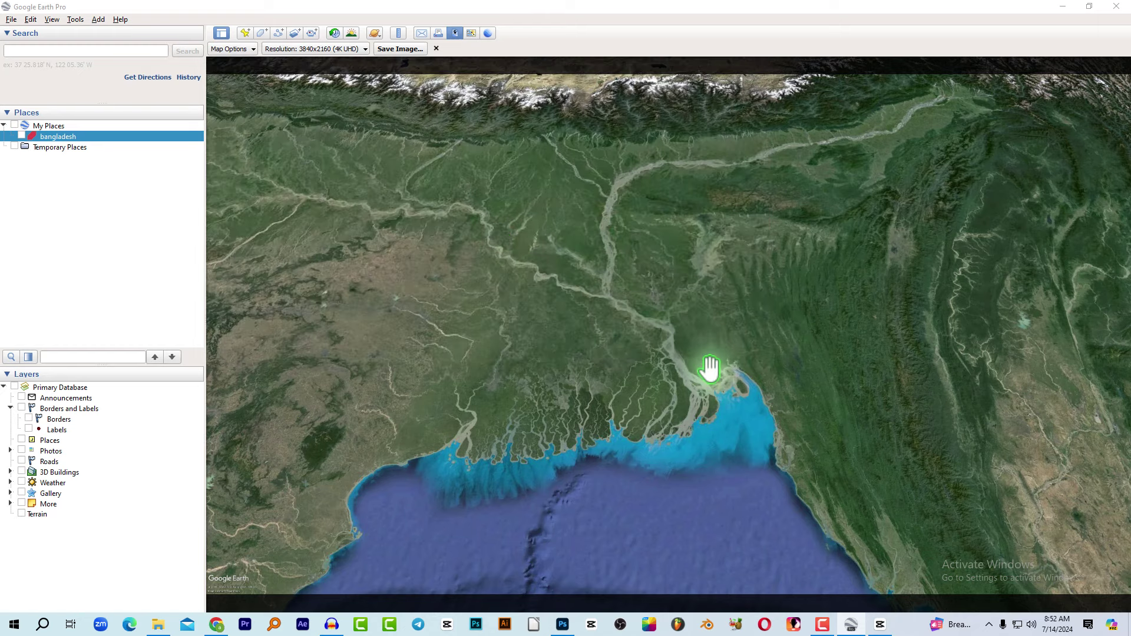
Step: Switch to Photoshop and open IMAGE 04.jpg from New folder on the Desktop
left_click(563, 624)
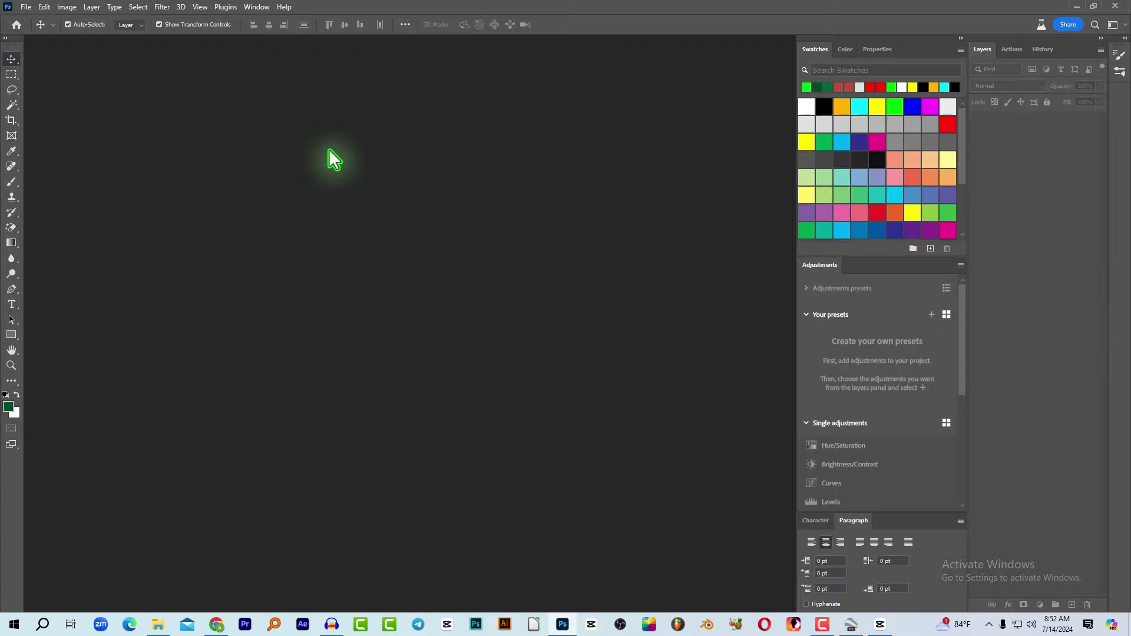
key("ctrl+o")
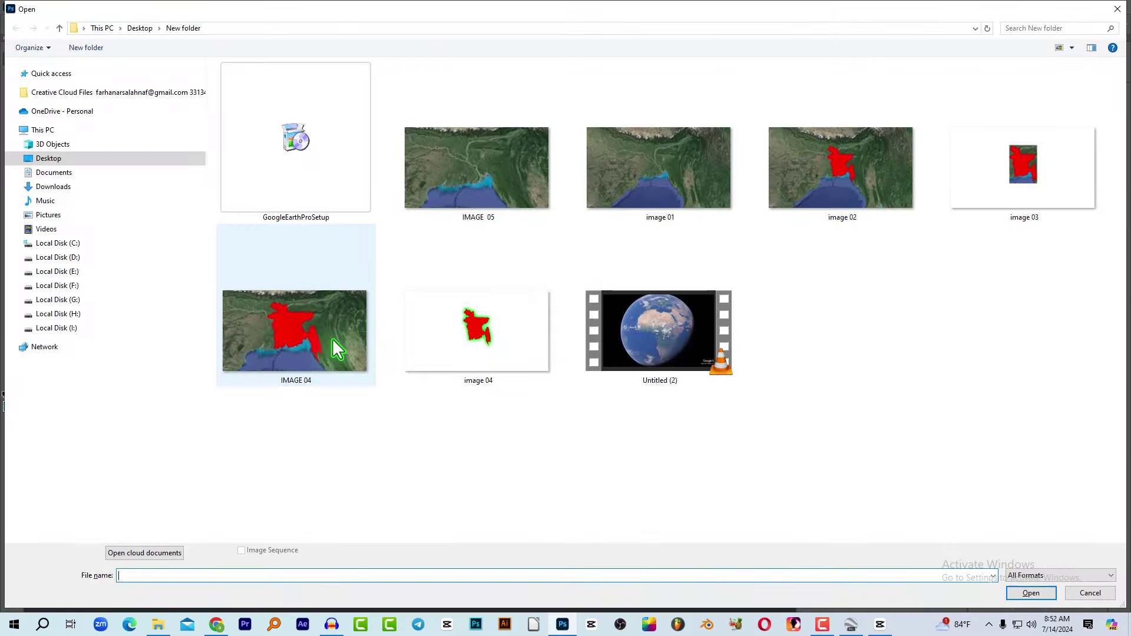
double_click(333, 338)
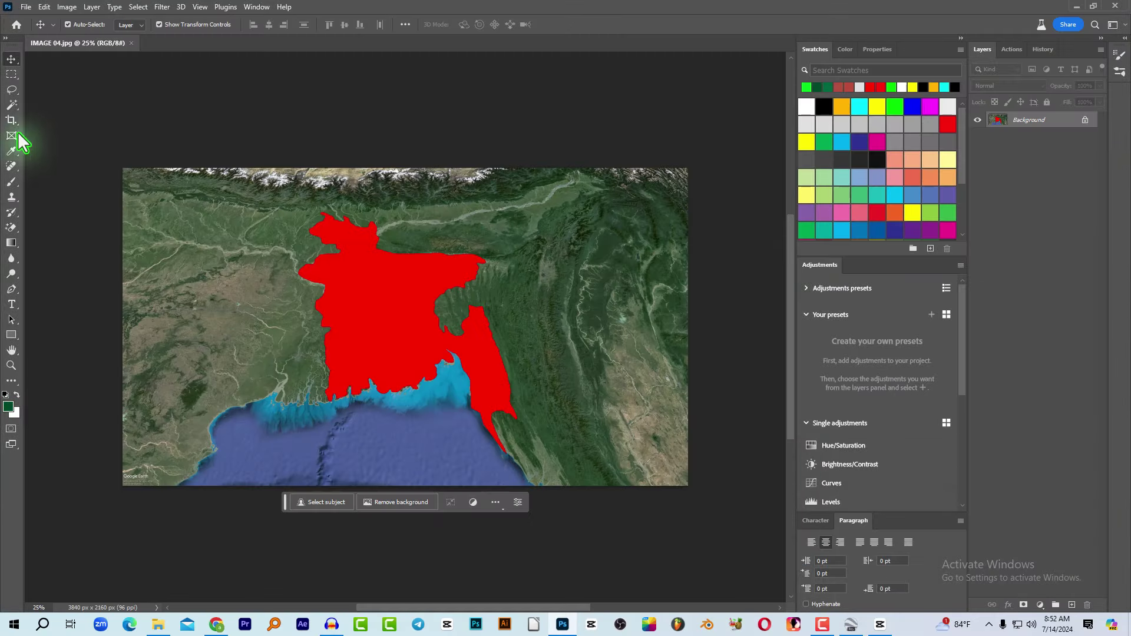
Step: Select the red Bangladesh shape with the Magic Wand and isolate it with a layer mask
left_click(11, 104)
left_click(381, 294)
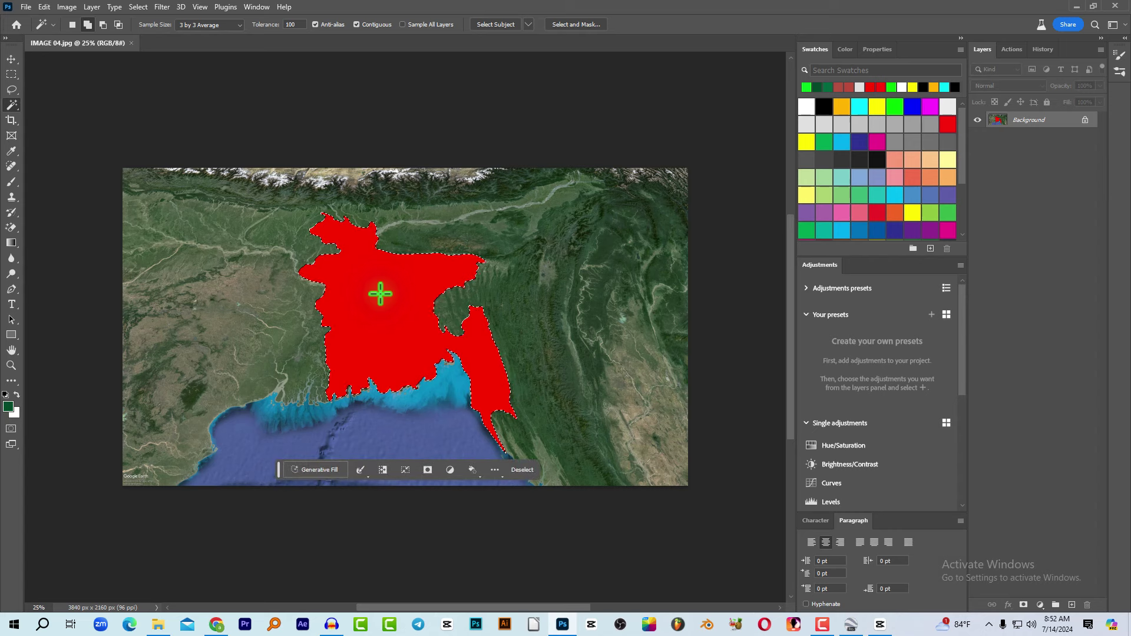
left_click(1024, 605)
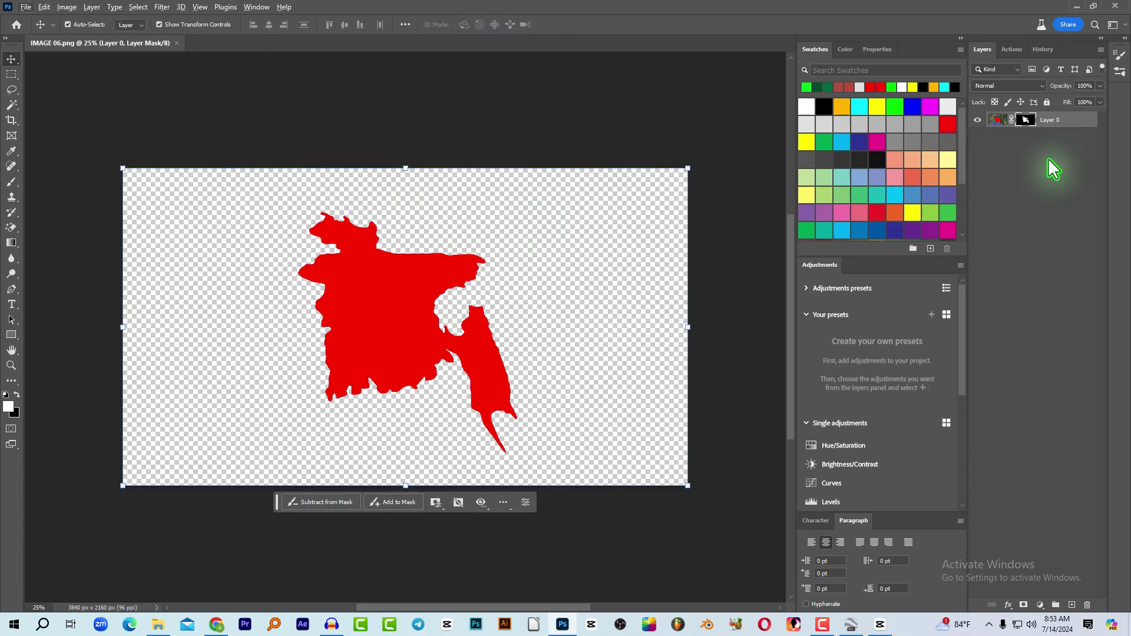
Step: Load the layer mask's map shape as a selection, fill it with the orange-yellow swatch colour on Layer 0's image, and deselect
left_click(997, 121)
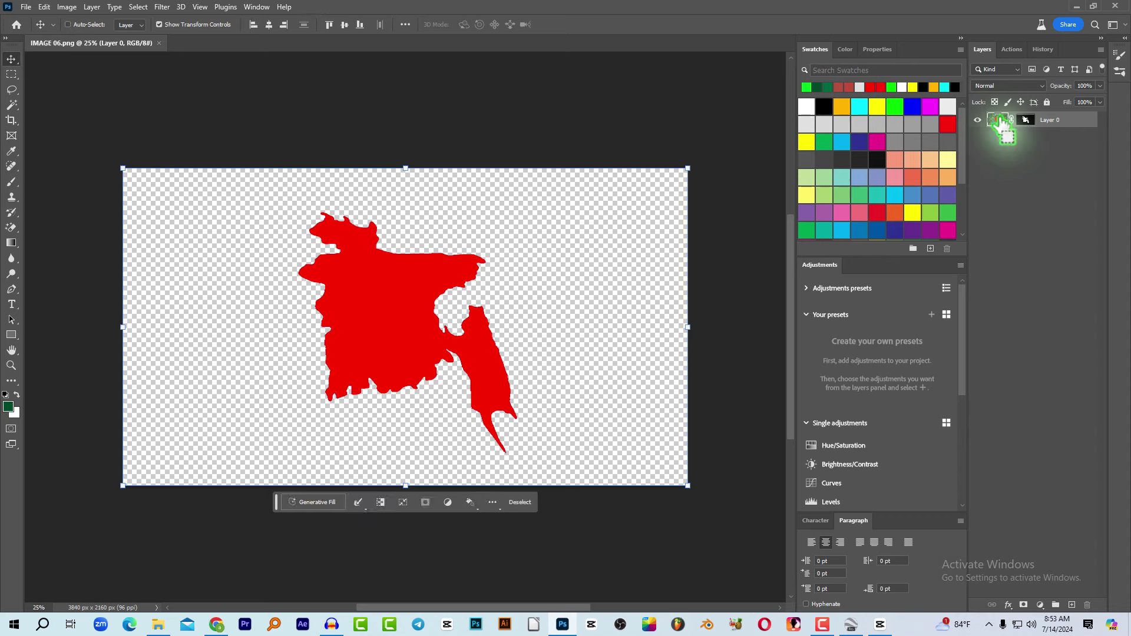
left_click(1025, 121, "ctrl")
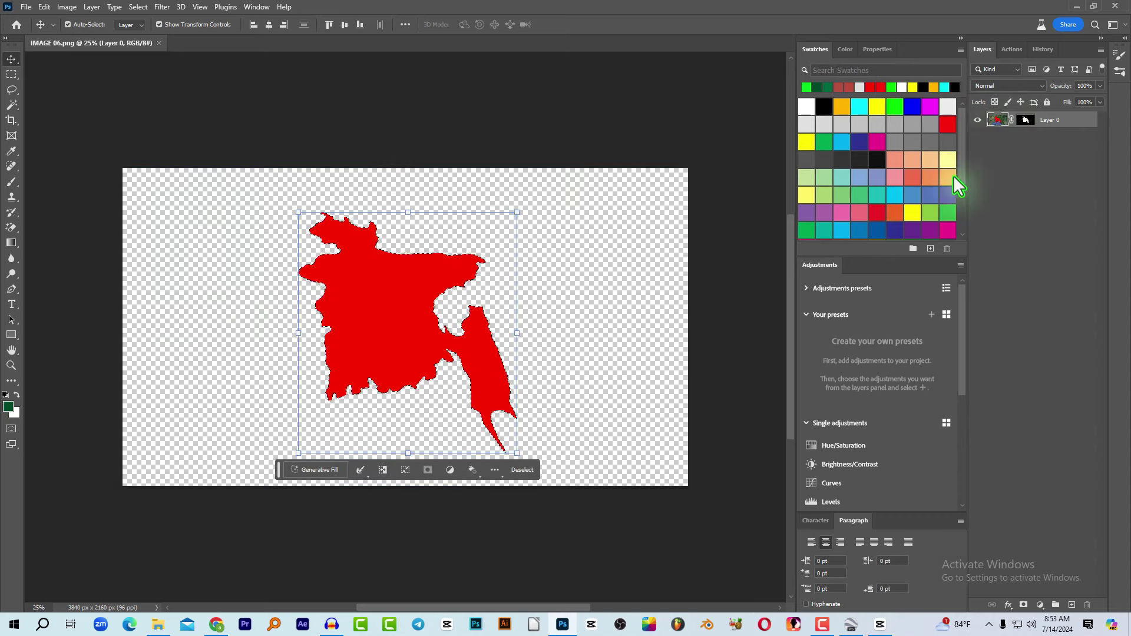
left_click(808, 112)
key("alt+BackSpace")
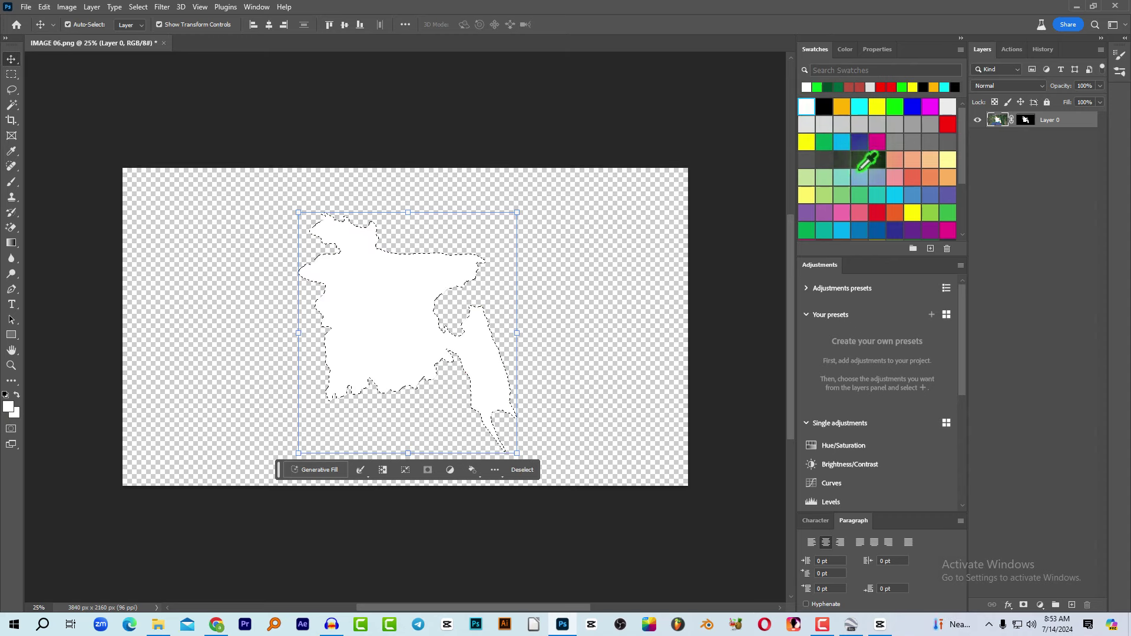
left_click(843, 107)
key("alt+BackSpace")
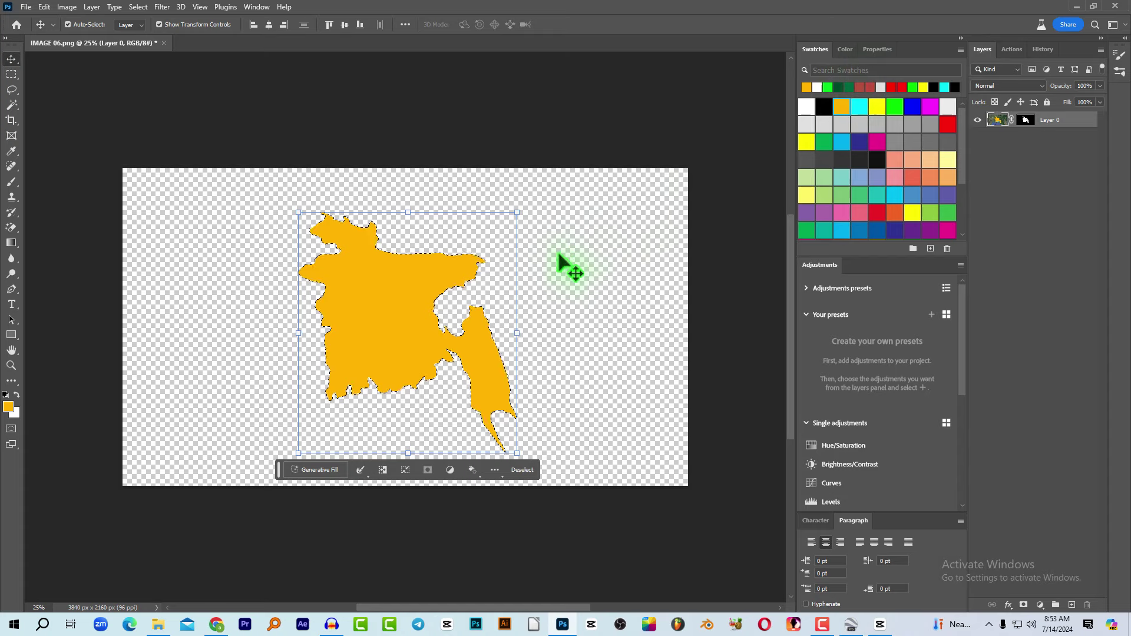
key("ctrl+d")
Step: Save the recoloured map as a PNG copy in New folder, replacing the existing IMAGE 06 file
key("ctrl+s")
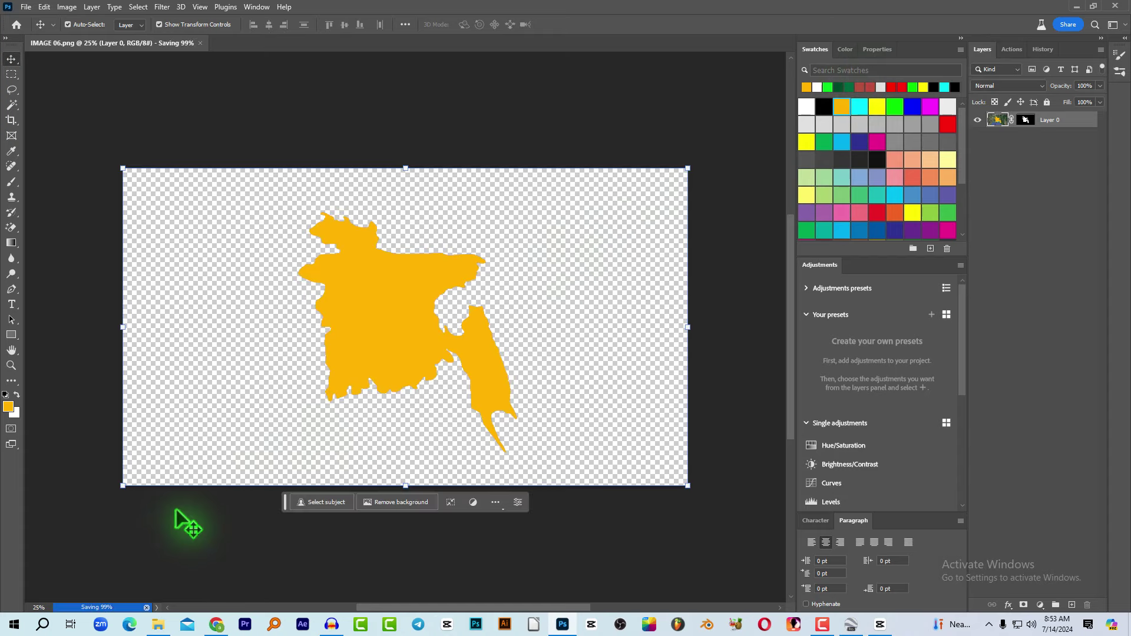
key("ctrl+alt+s")
left_click(106, 517)
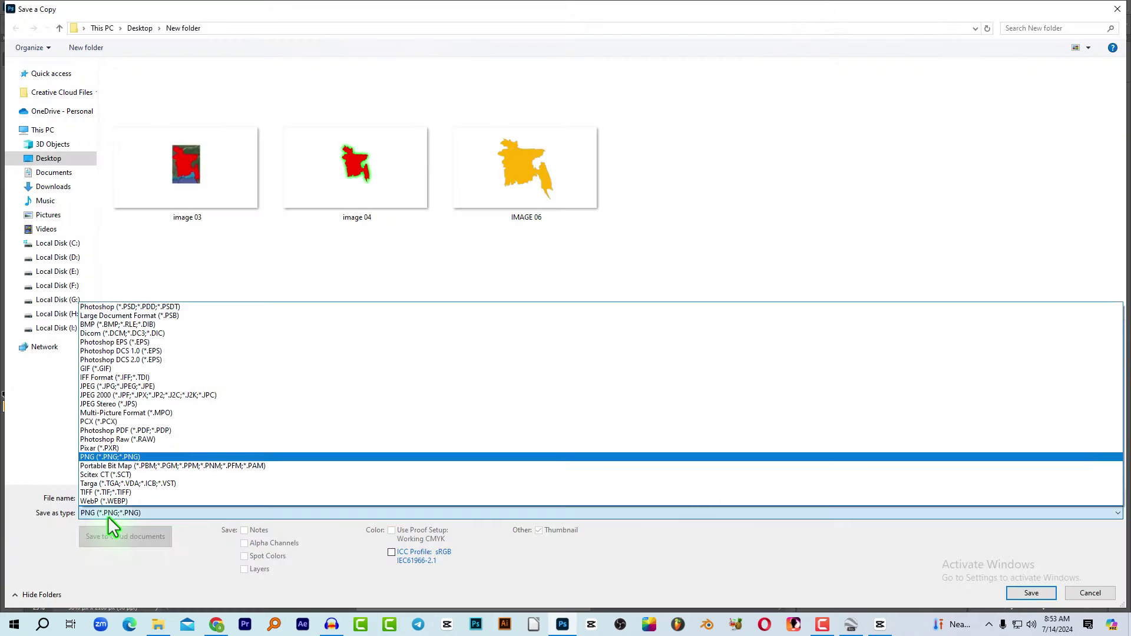
left_click(552, 191)
double_click(525, 189)
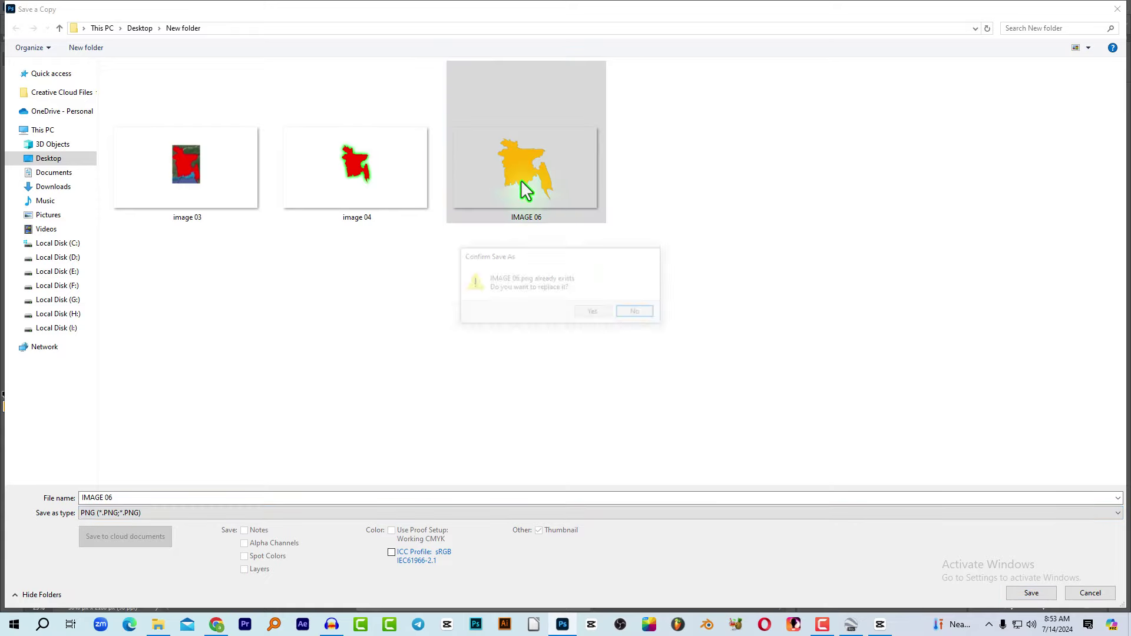
left_click(588, 315)
left_click(633, 185)
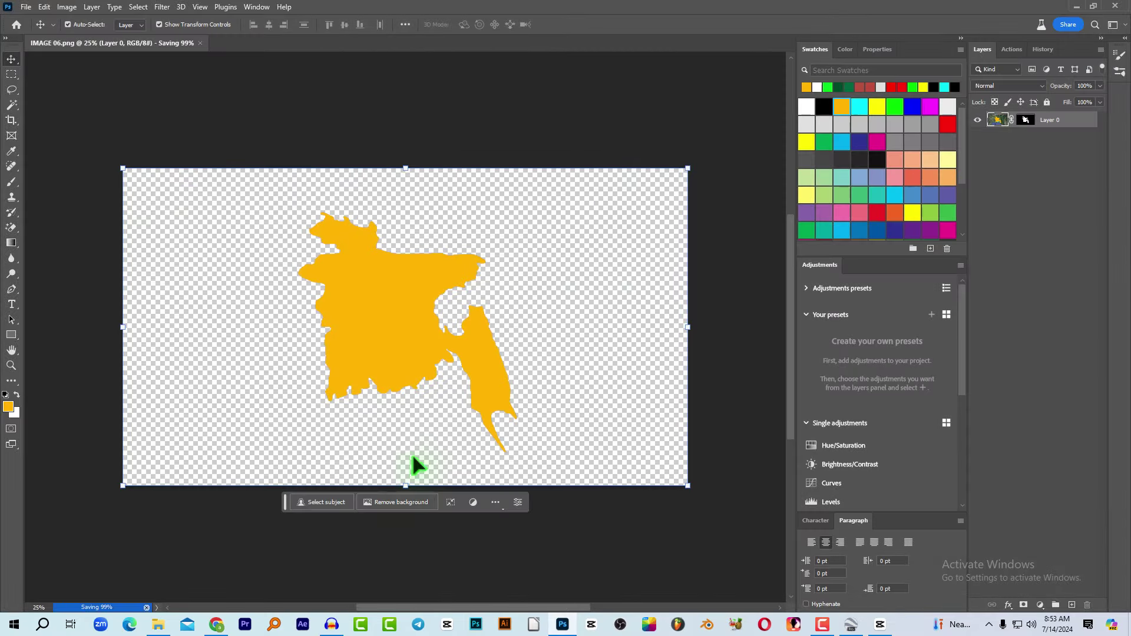
Step: Switch to CapCut and import the IMAGE 06 and IMAGE 05 pictures into the project's media
left_click(880, 625)
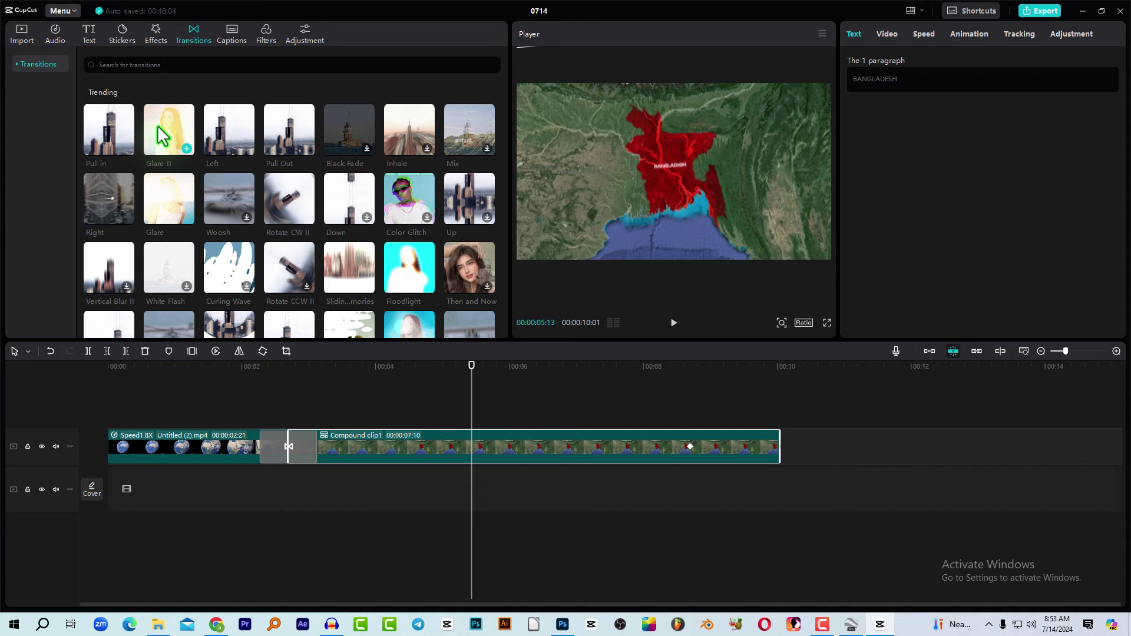
left_click(22, 33)
left_click(121, 87)
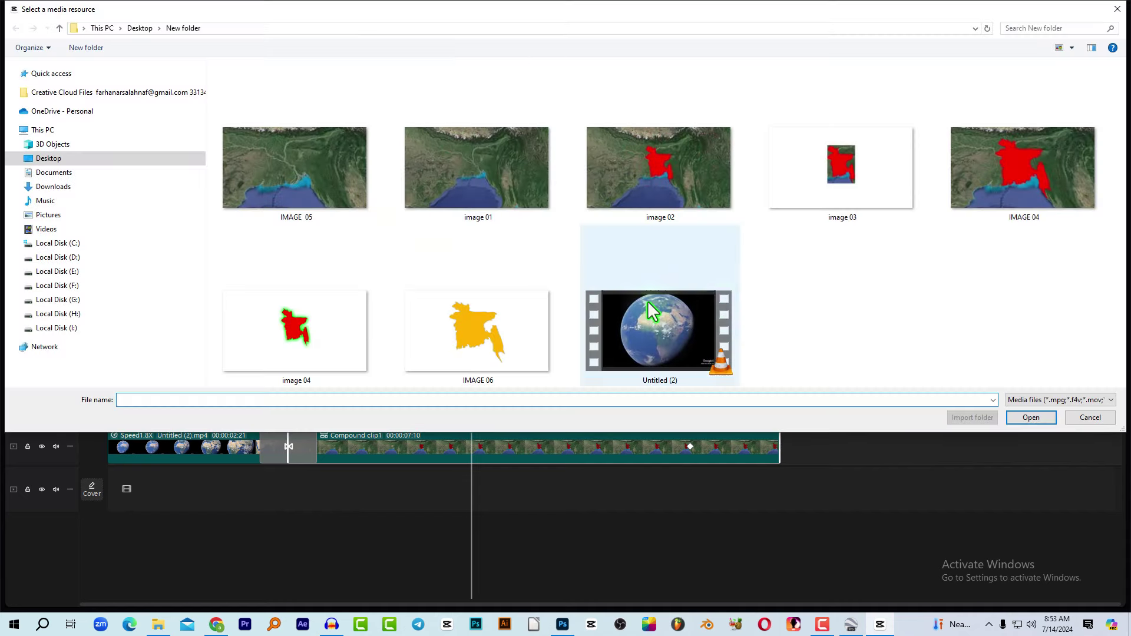
left_click(510, 335)
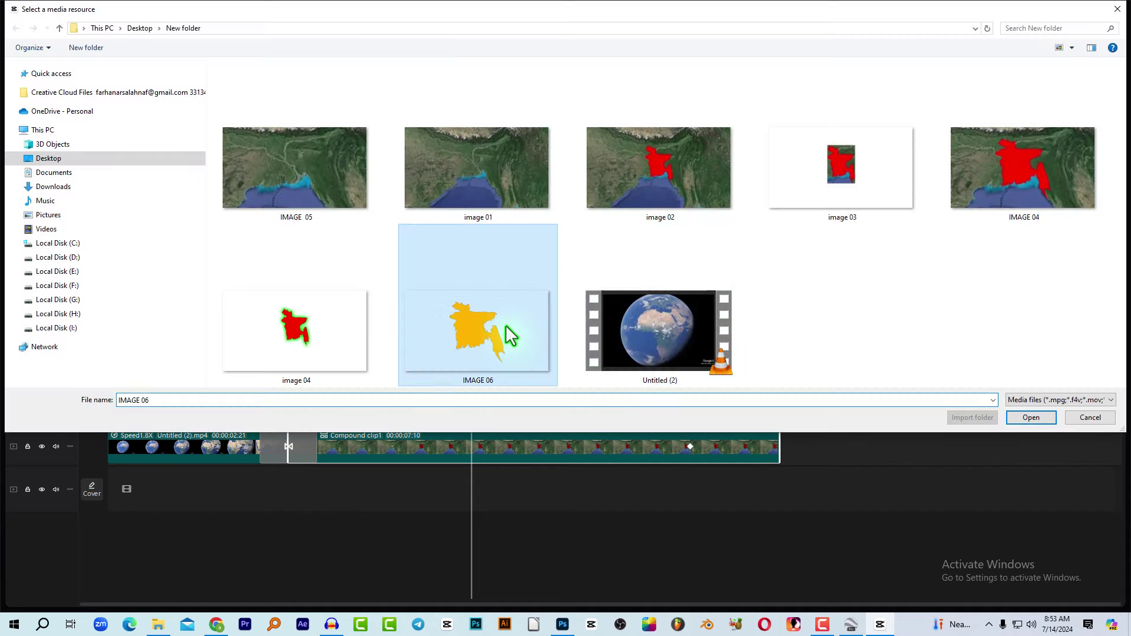
left_click(371, 168, "ctrl")
left_click(1025, 417)
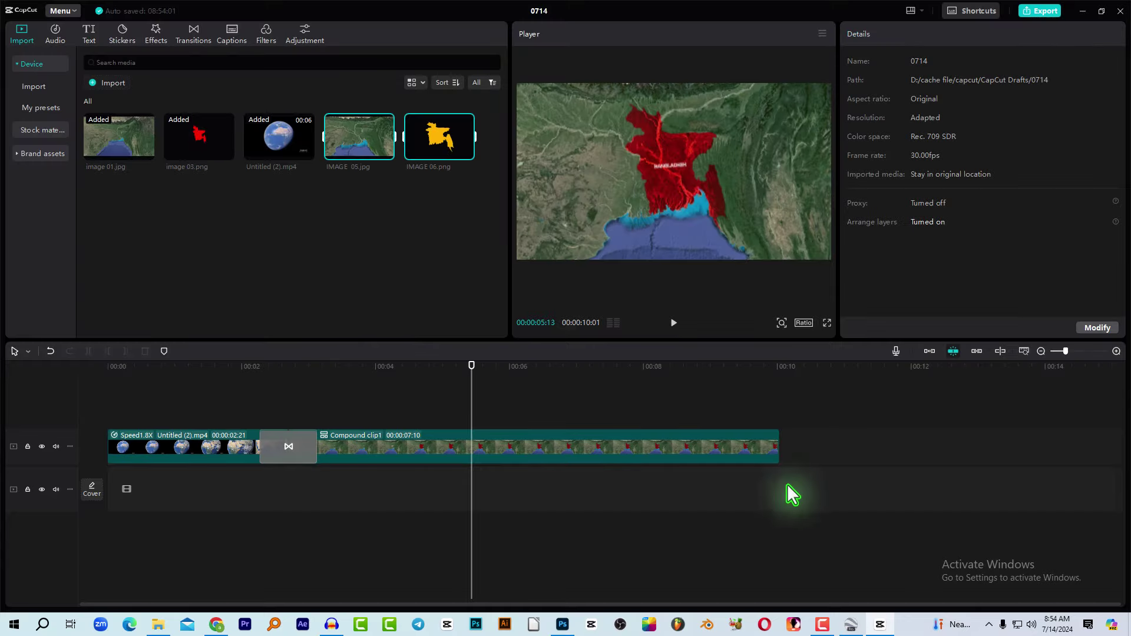
Step: Place IMAGE 05.jpg on the main track past the end of Compound clip1, with IMAGE 06.png on the track above it
left_click(860, 470)
left_click_drag(384, 157, 825, 472)
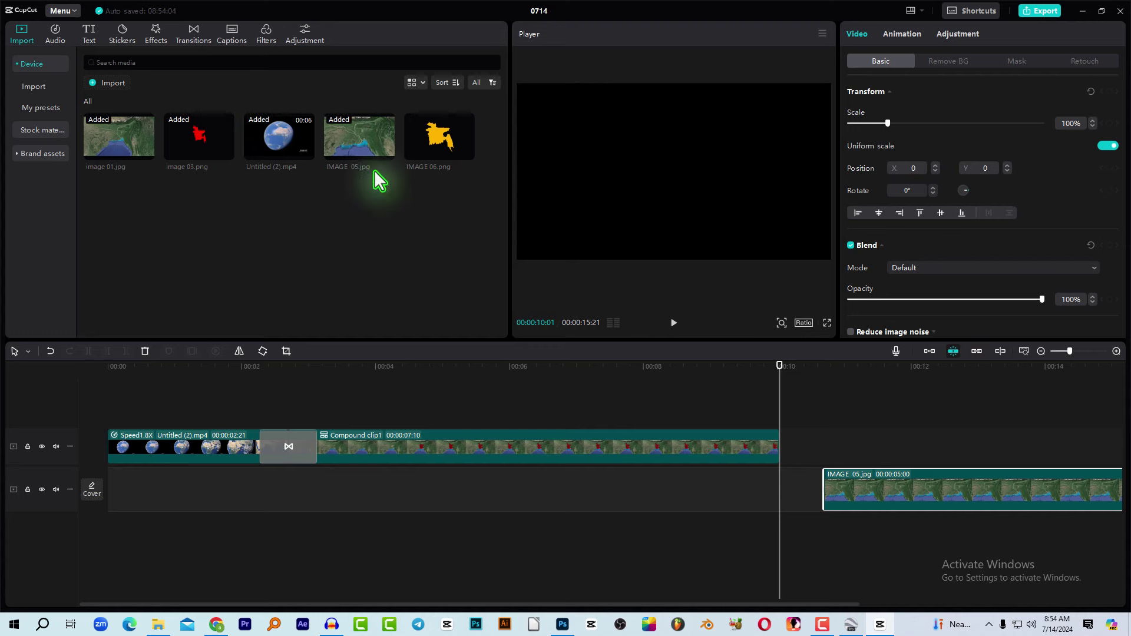
left_click(880, 380)
left_click_drag(462, 151, 831, 455)
left_click(854, 375)
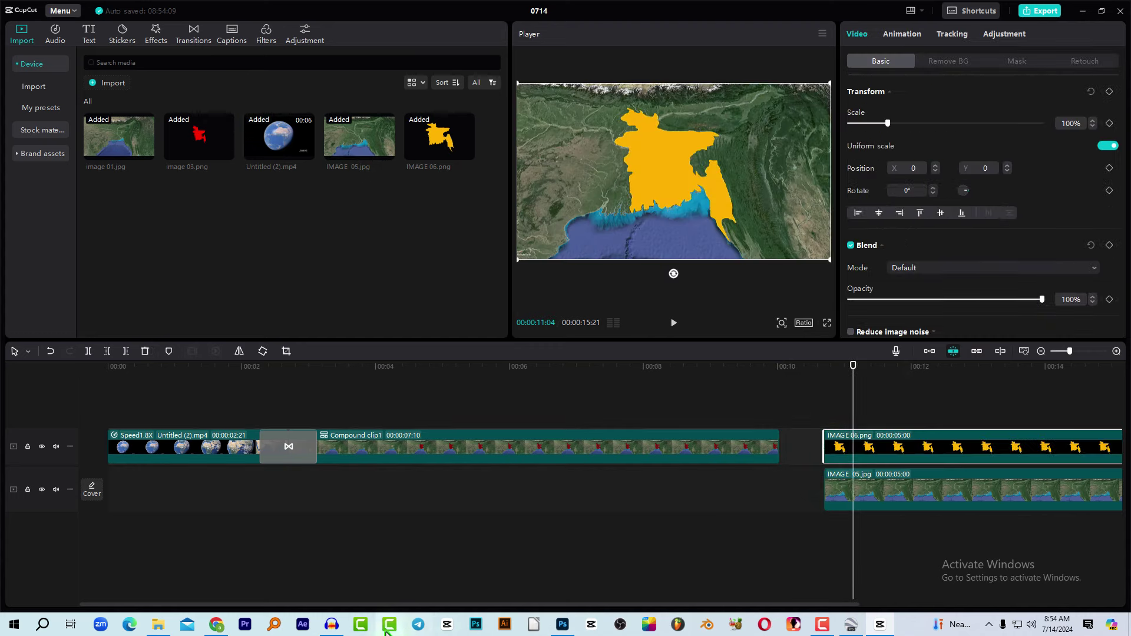
Step: Select the IMAGE 06 and IMAGE 05 clips and extend both to a duration of 00:00:08:10
left_click_drag(254, 604, 515, 604)
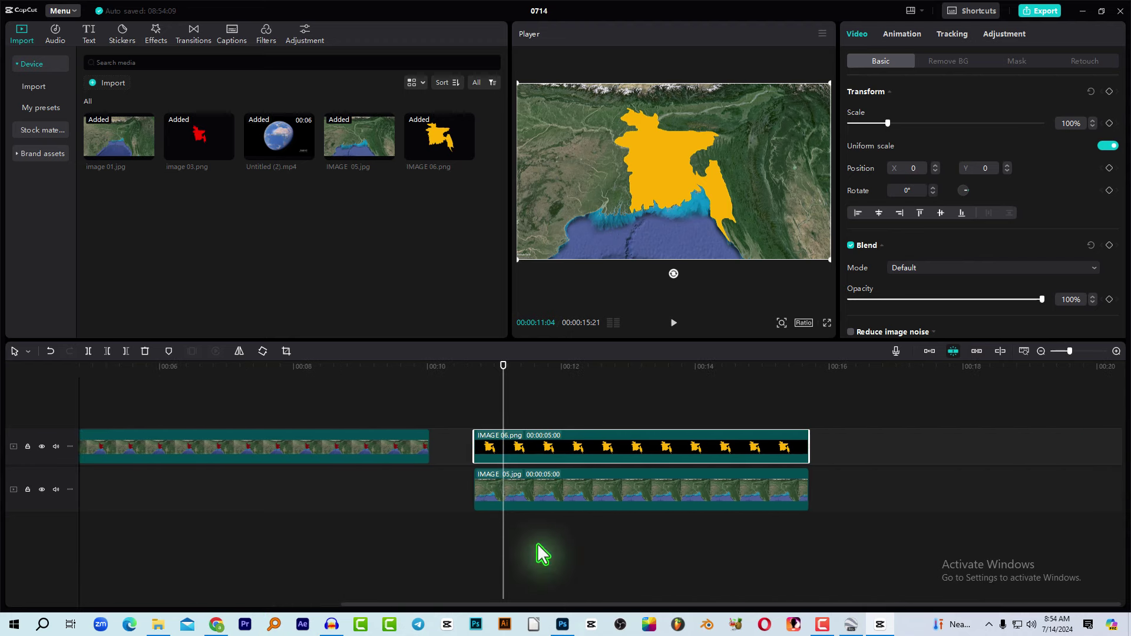
left_click(473, 368)
key("space")
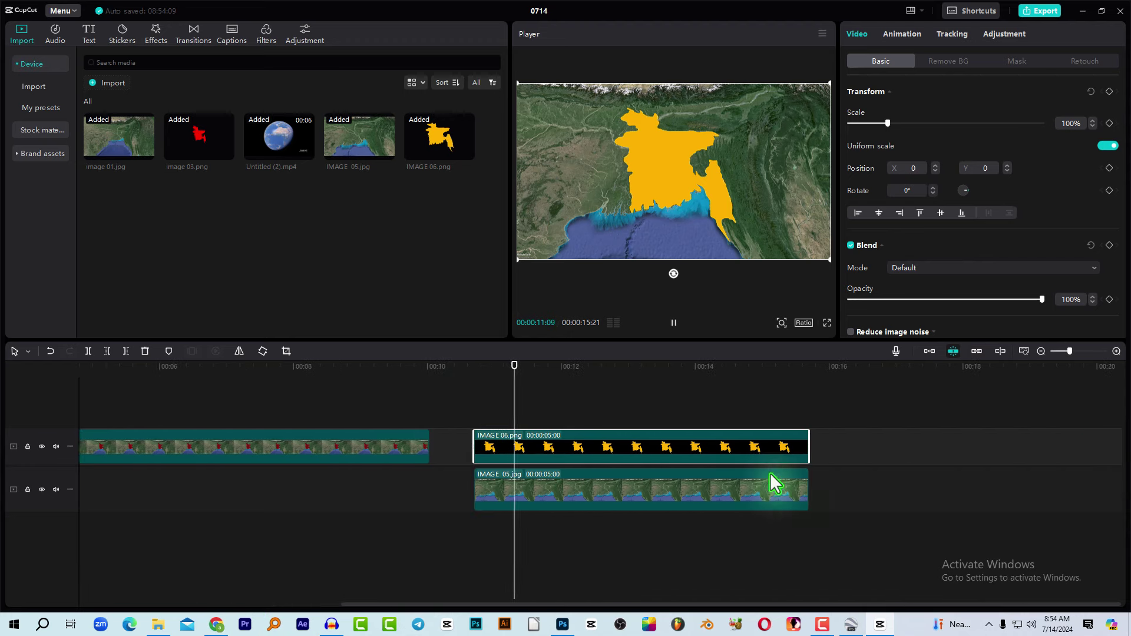
left_click_drag(838, 510, 773, 419)
left_click(811, 466)
left_click_drag(816, 485, 1037, 462)
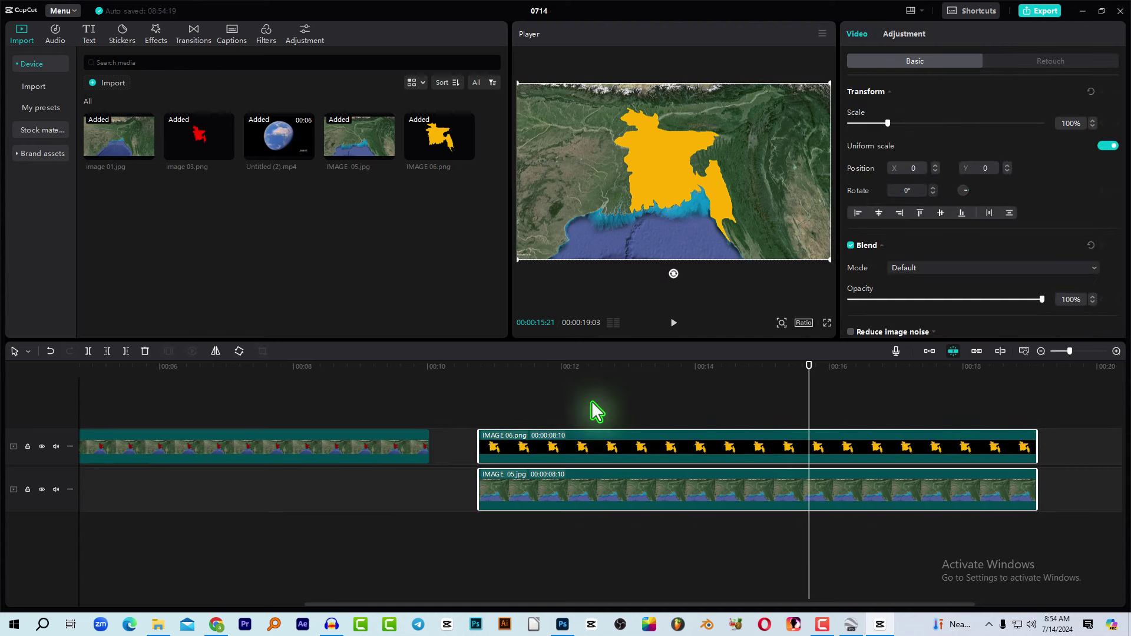
Step: Set the IMAGE 06 clip's blend mode to Hard light and its opacity to 77%
left_click(544, 416)
left_click_drag(489, 375, 534, 386)
left_click(484, 451)
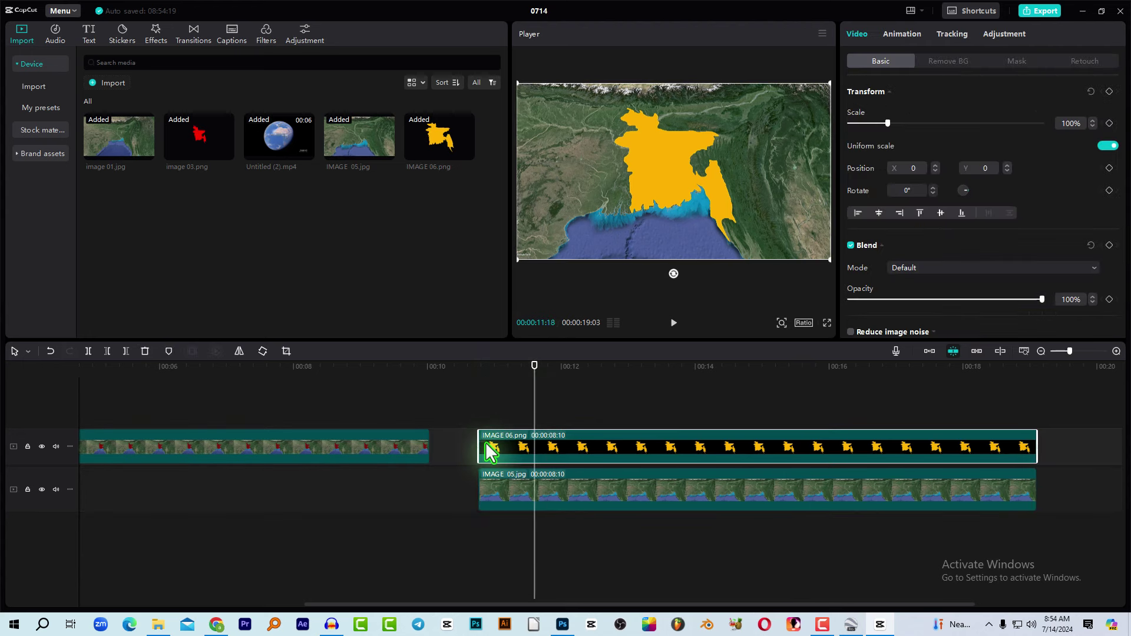
left_click(493, 366)
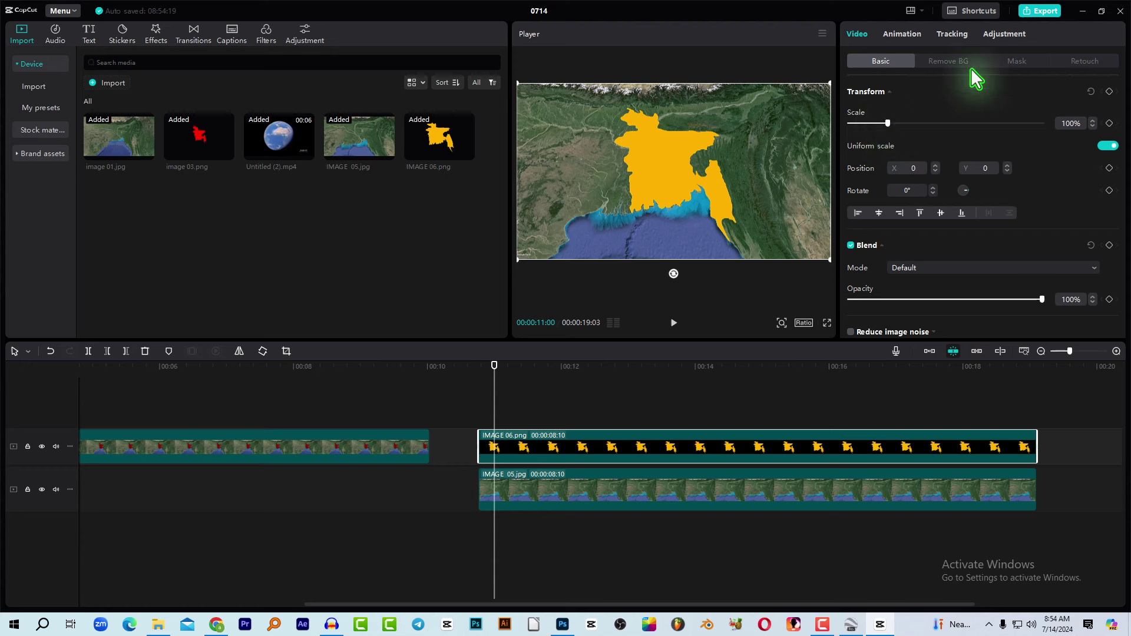
left_click(1017, 61)
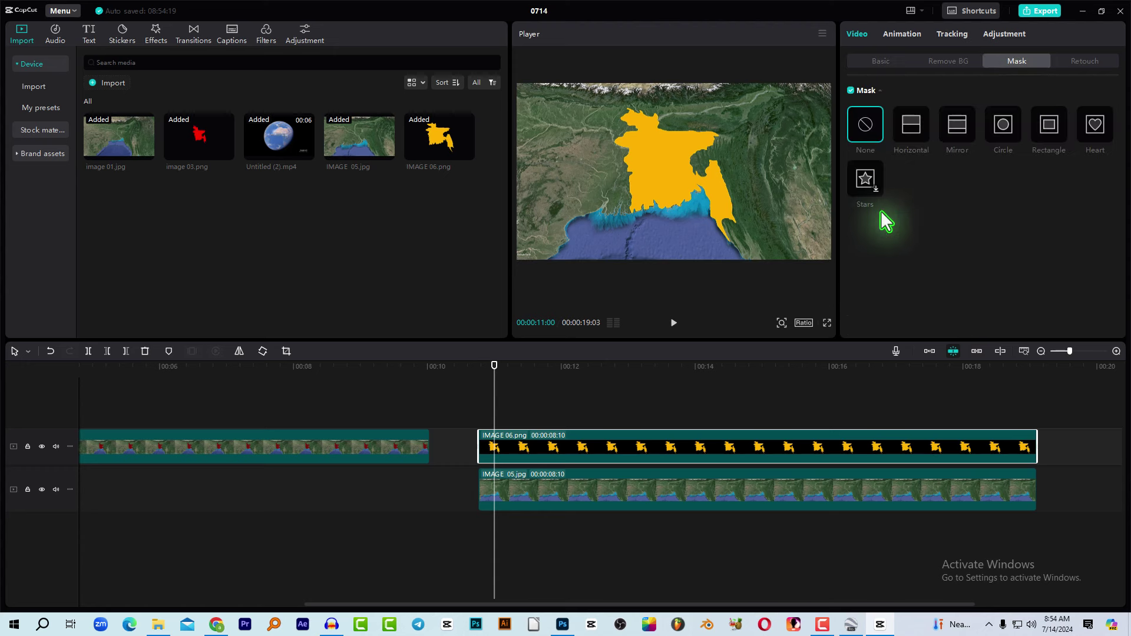
left_click(877, 62)
left_click(895, 266)
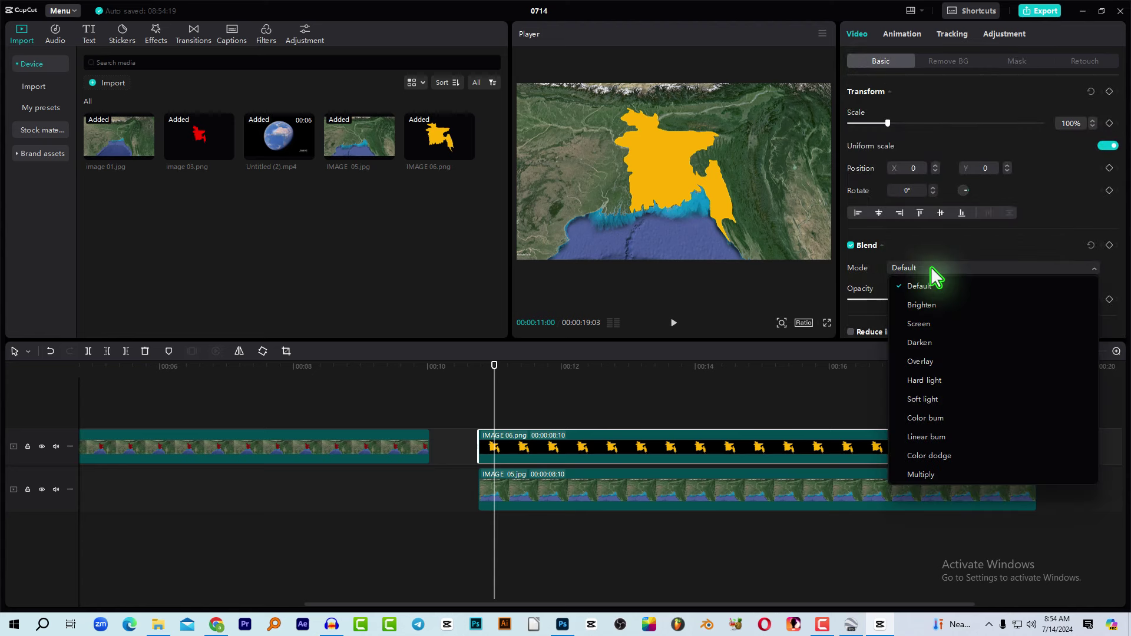
left_click(922, 362)
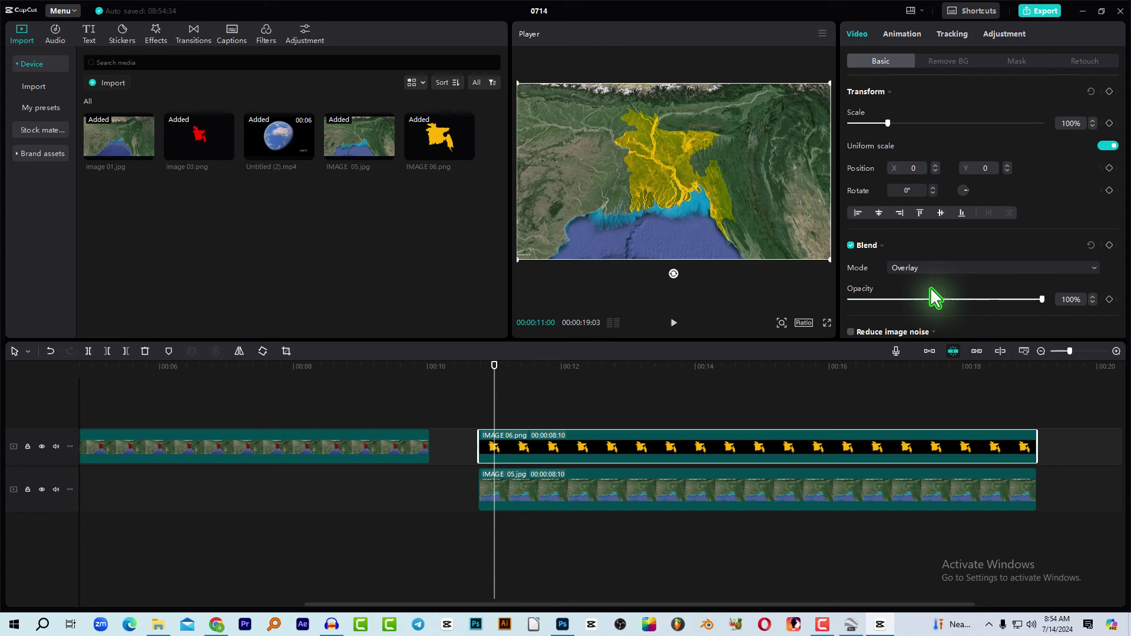
left_click(926, 270)
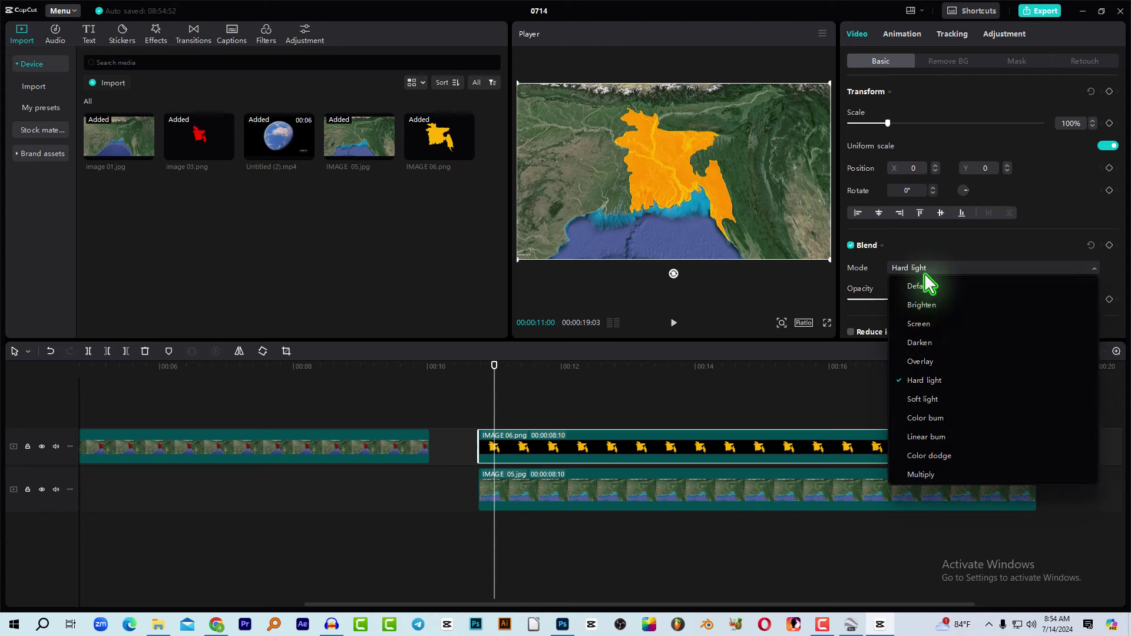
left_click(911, 380)
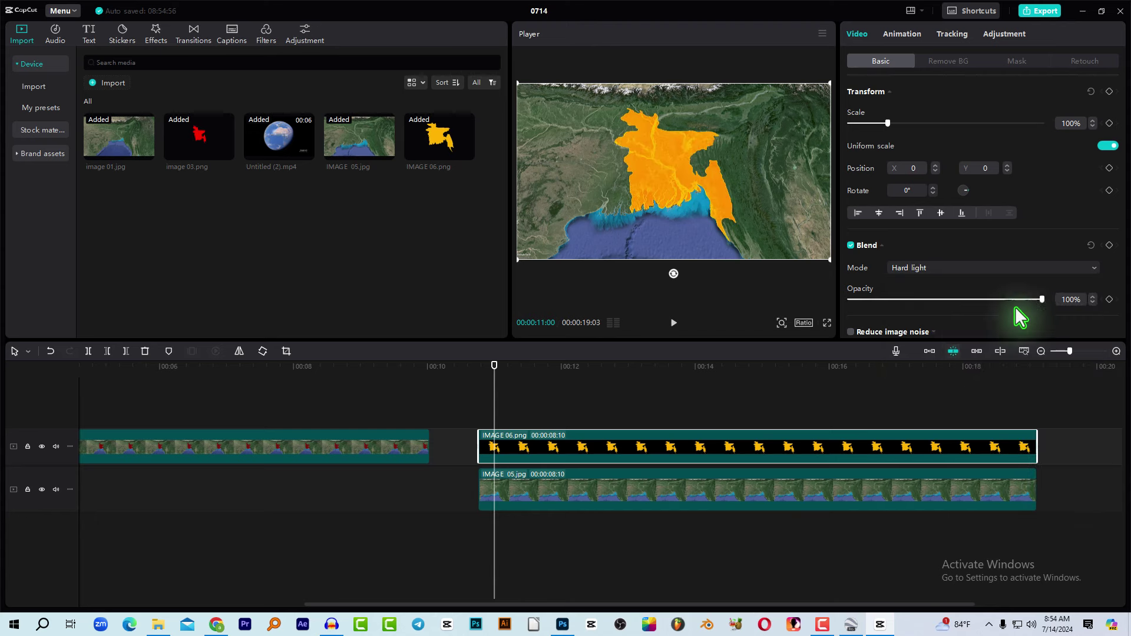
left_click_drag(1023, 295, 997, 296)
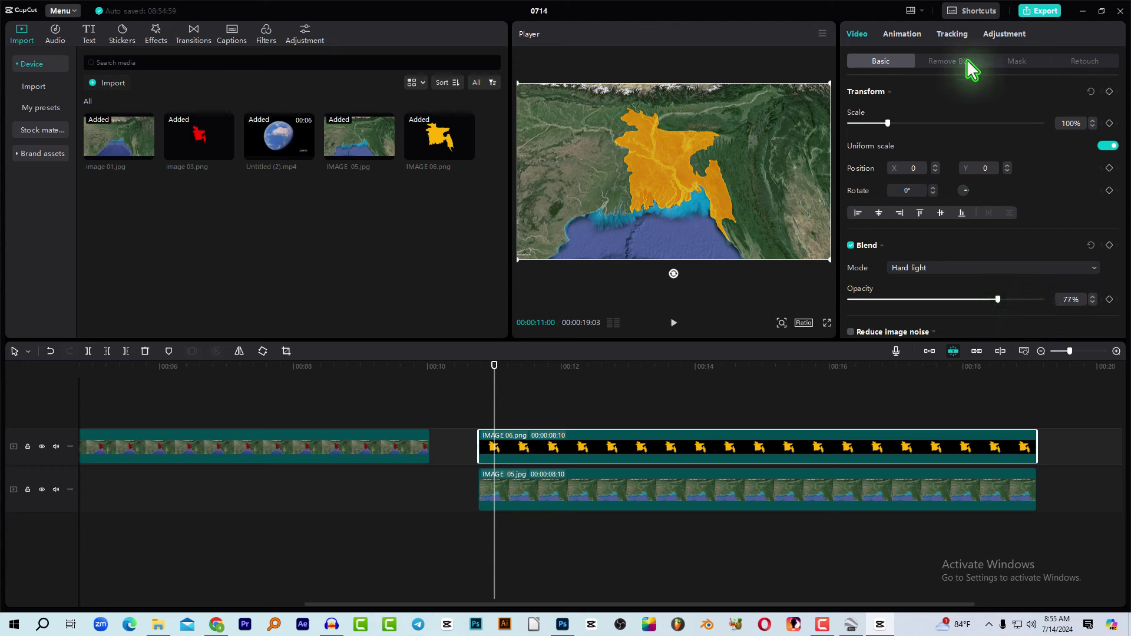
Step: Add a Horizontal mask to the IMAGE 06 clip with the playhead at its start, and set the feather to 13
left_click(1017, 60)
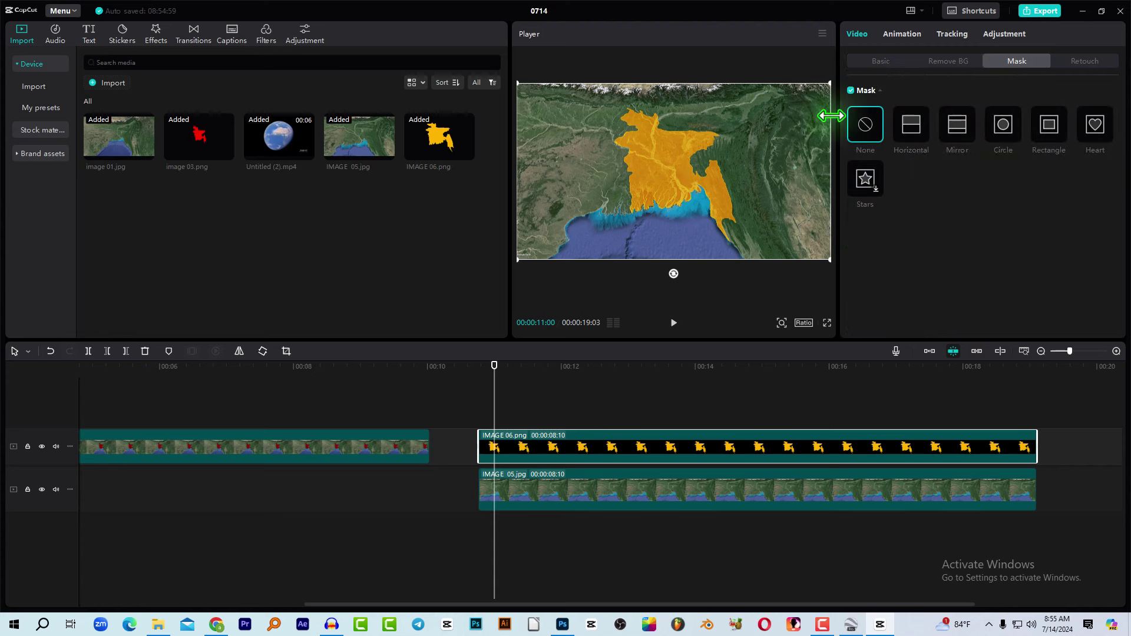
left_click_drag(630, 380, 550, 392)
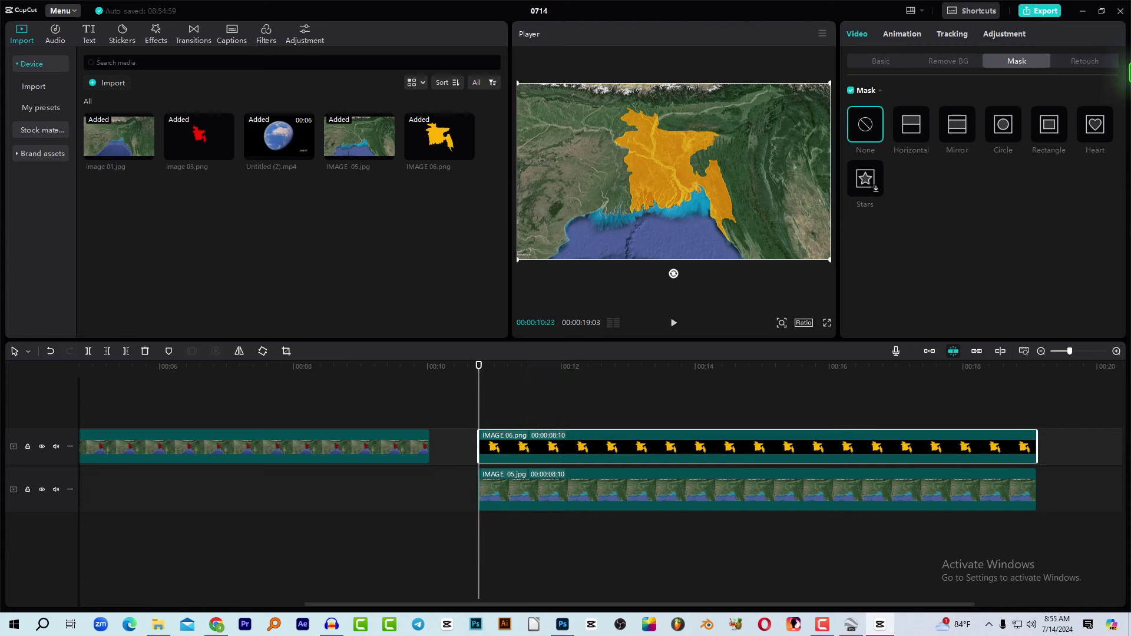
left_click(918, 133)
left_click_drag(707, 182, 703, 183)
left_click_drag(871, 286, 875, 287)
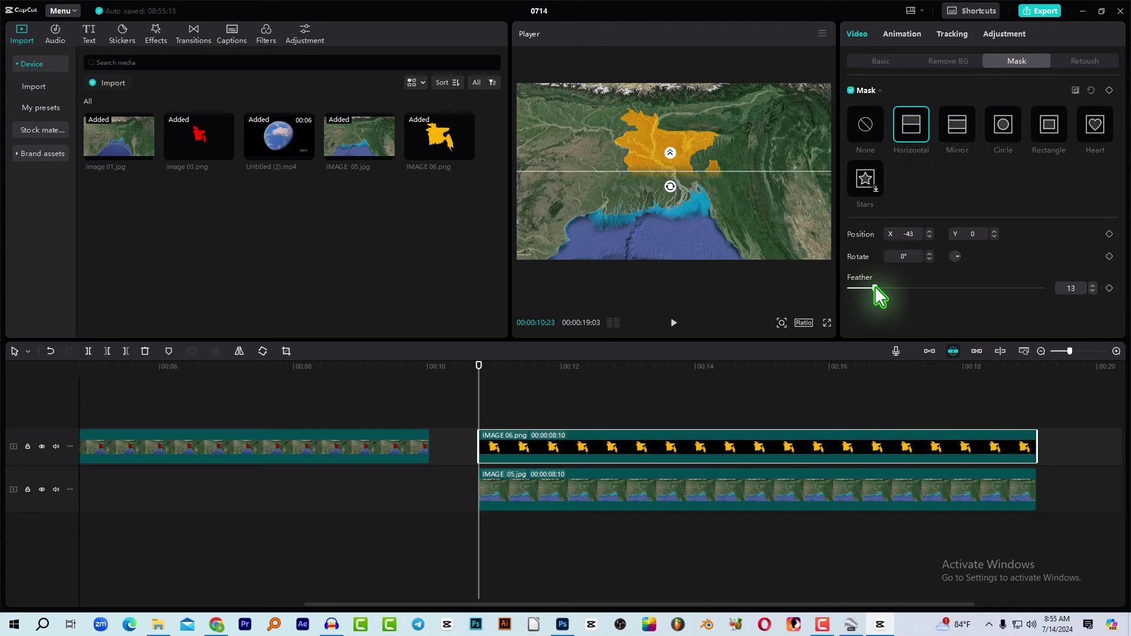
Step: Keyframe the mask from X -352, Y 943 at the clip's start to X 0, Y -1080 at 00:00:12:22
left_click_drag(755, 179, 731, 106)
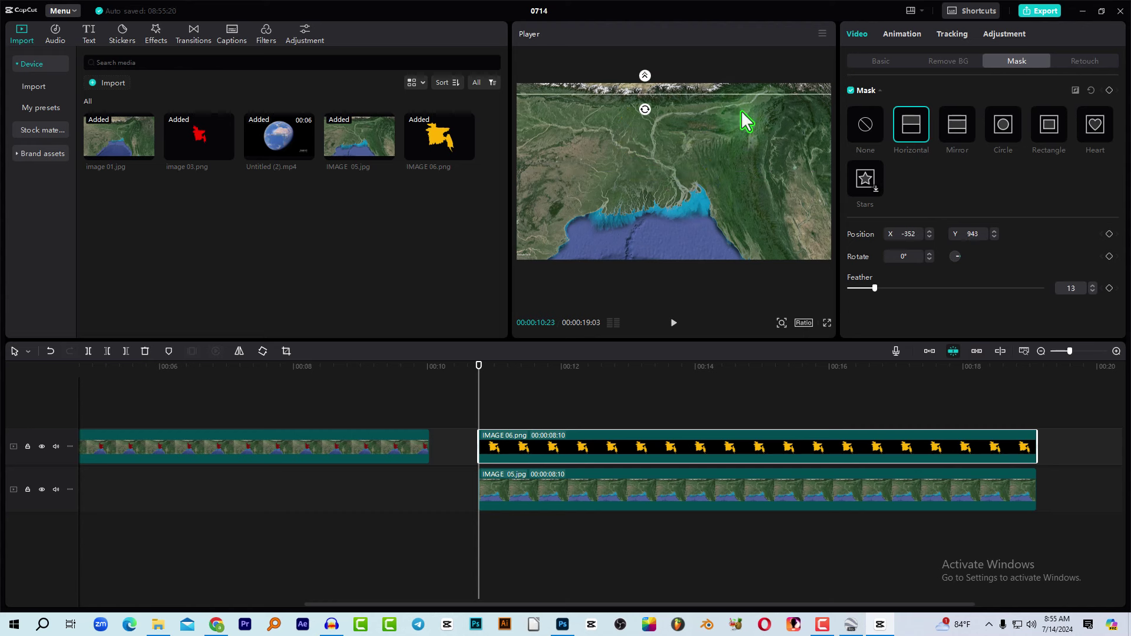
left_click(1110, 90)
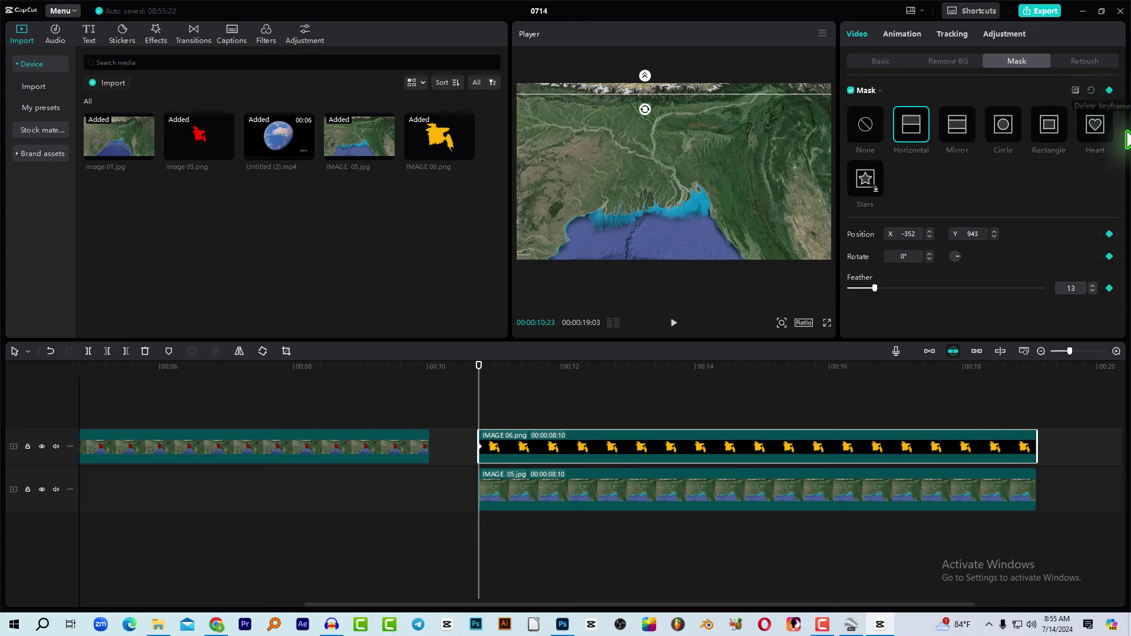
left_click_drag(488, 371, 613, 372)
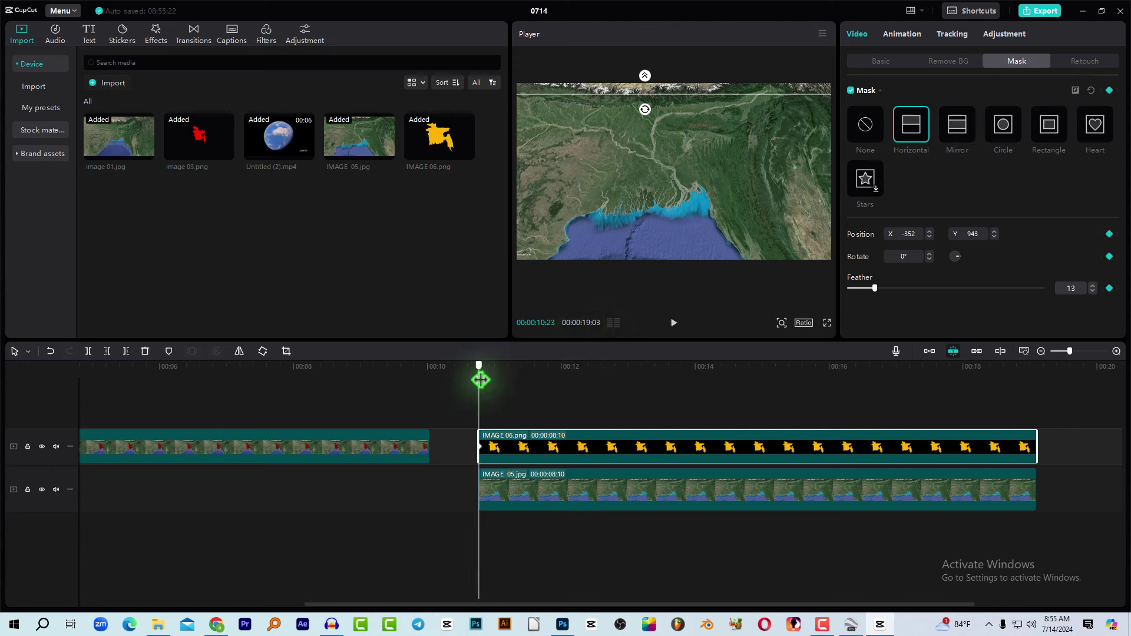
left_click_drag(476, 382, 610, 405)
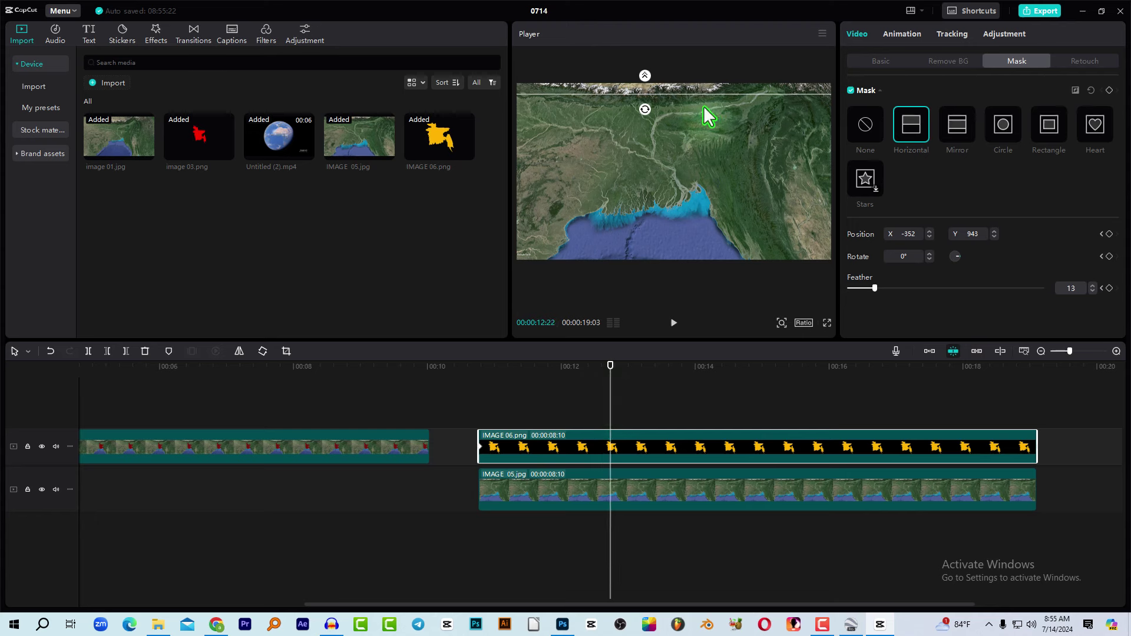
left_click_drag(702, 97, 724, 240)
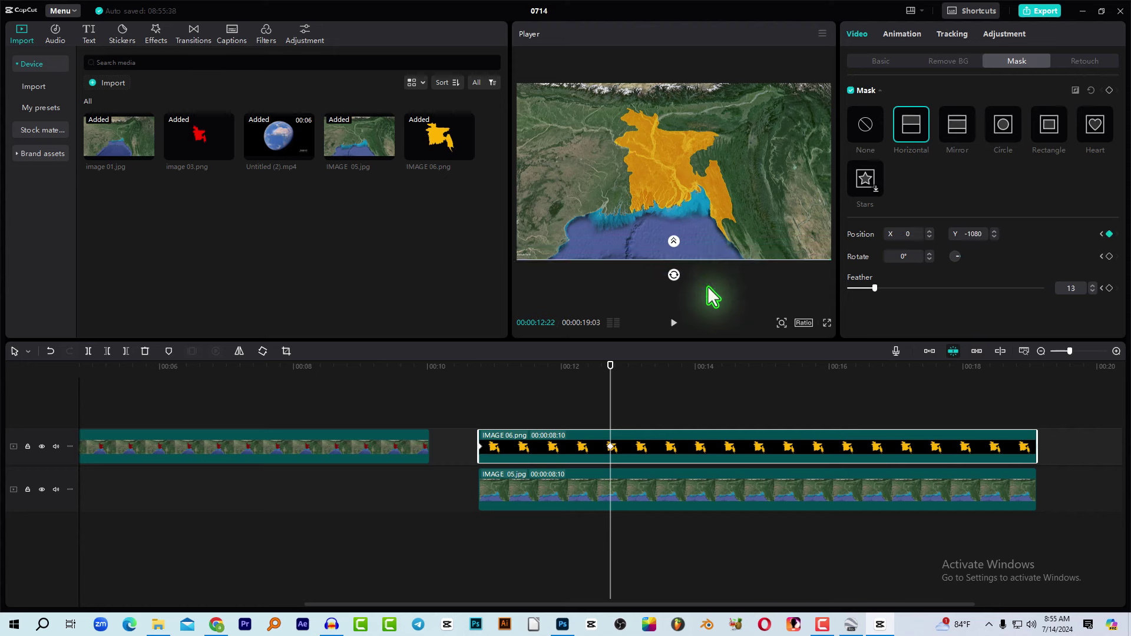
Step: Play back the animated mask reveal of the yellow map from just before the image clips
left_click(539, 542)
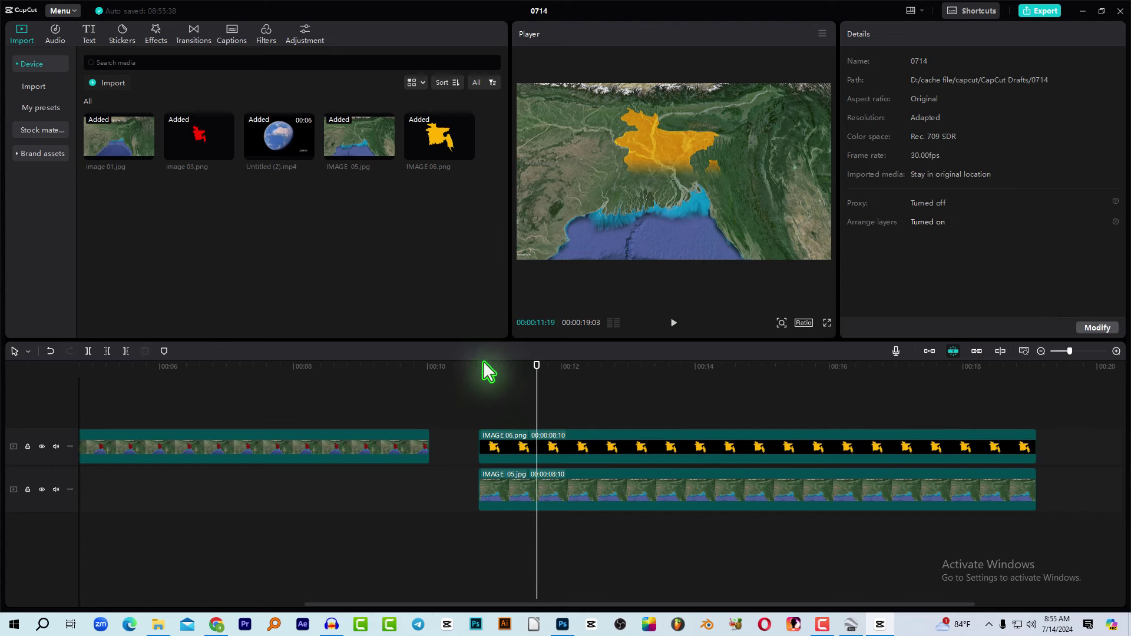
left_click(472, 386)
key("space")
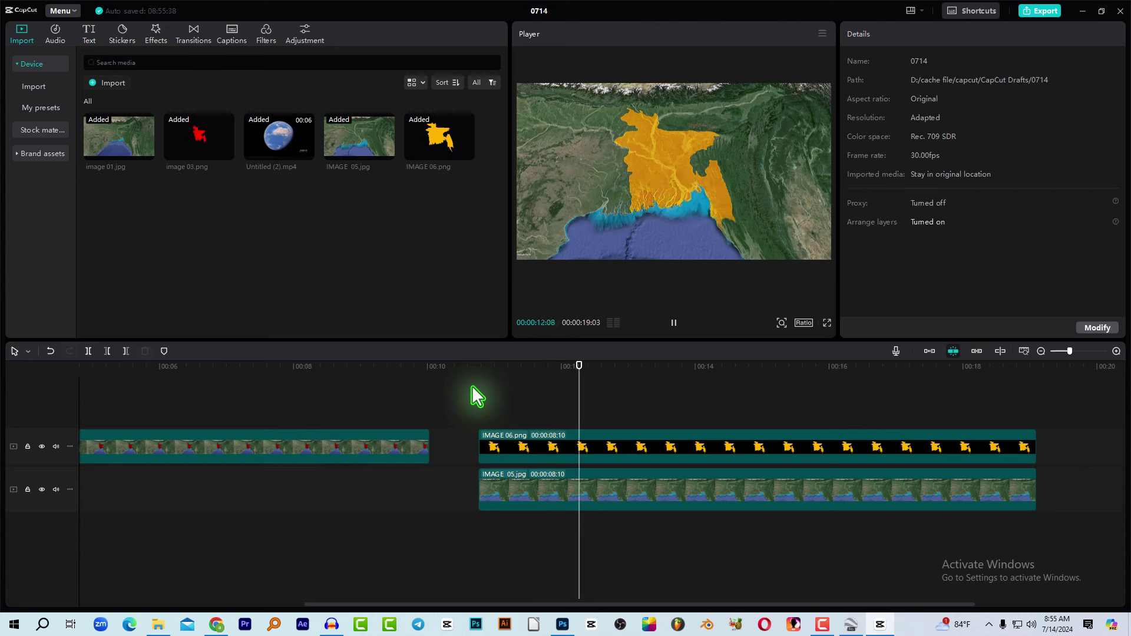
Step: Replay the yellow map's mask reveal from the start of the IMAGE 06 clip
key("space")
left_click(480, 377)
key("space")
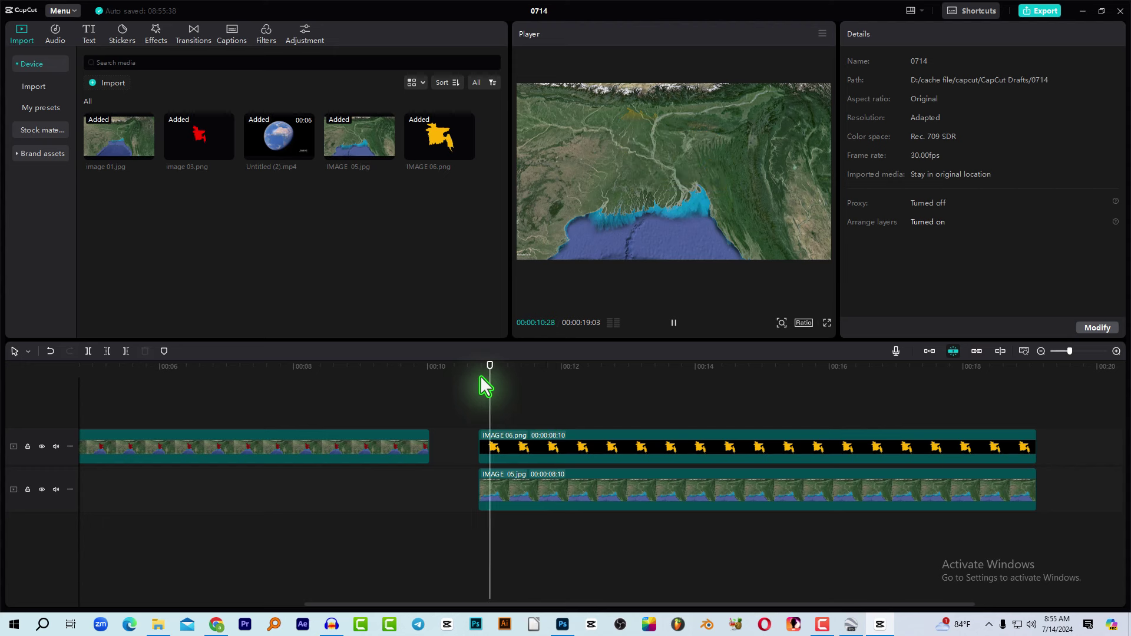
key("space")
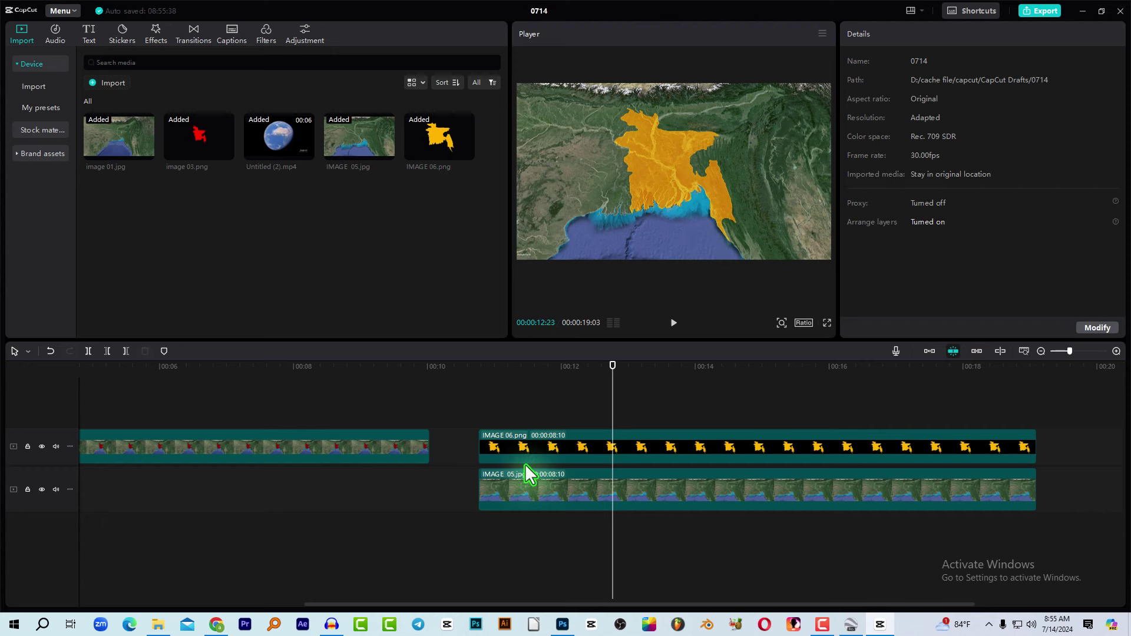
Step: With the playhead at 00:00:12:11, search the stickers for "location icon" and pick the plain white location pin
left_click_drag(557, 373, 607, 386)
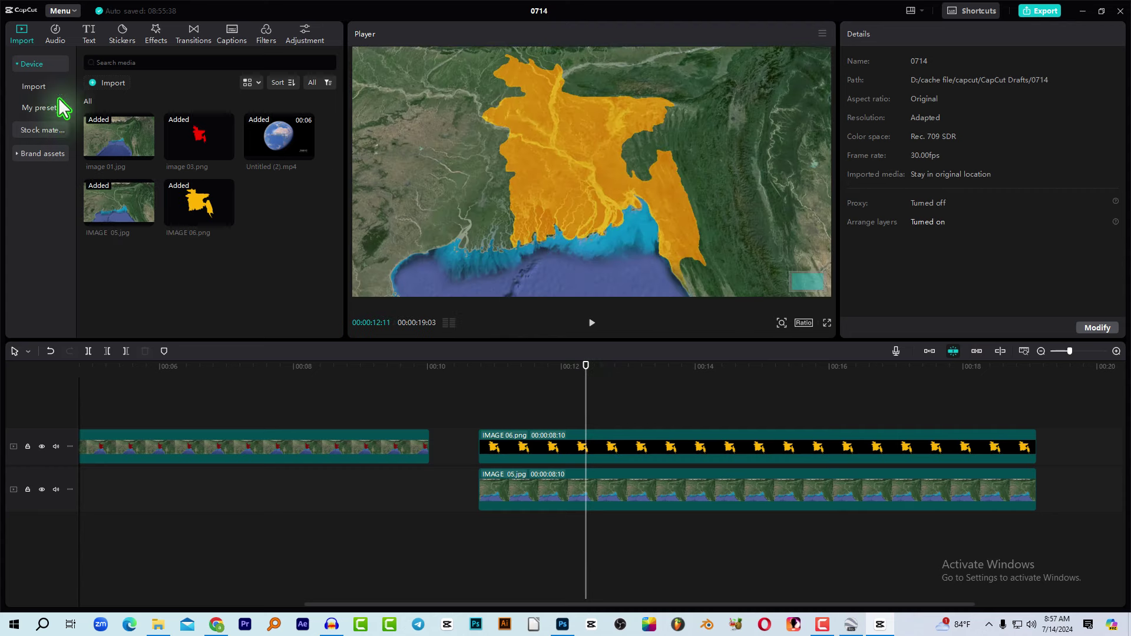
left_click(120, 37)
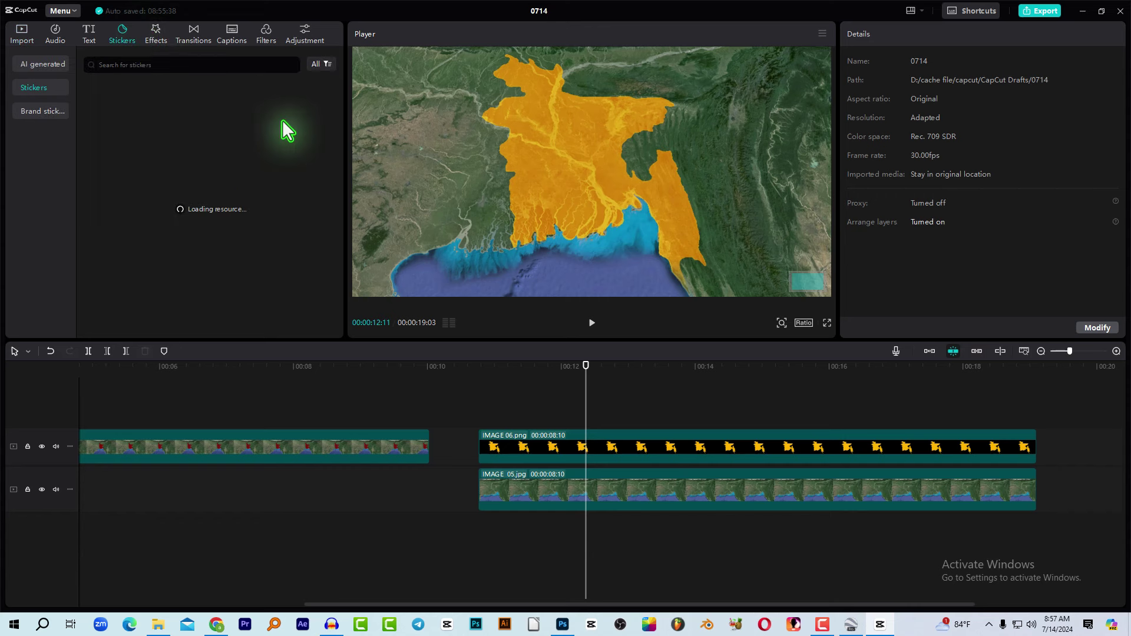
left_click(145, 66)
type("LOCA")
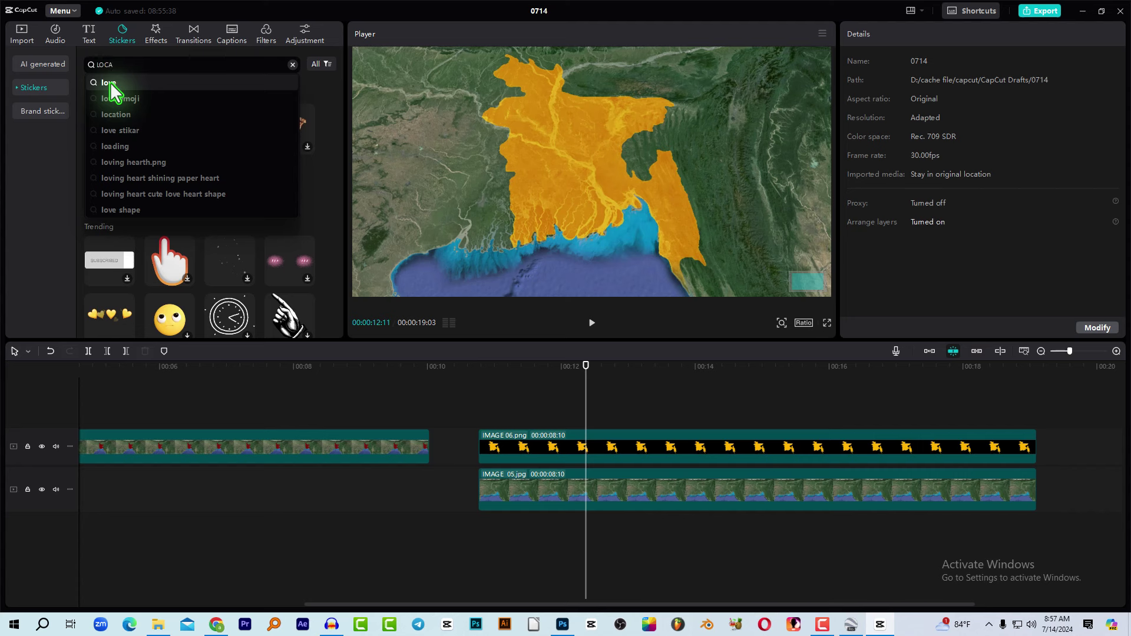
type("N")
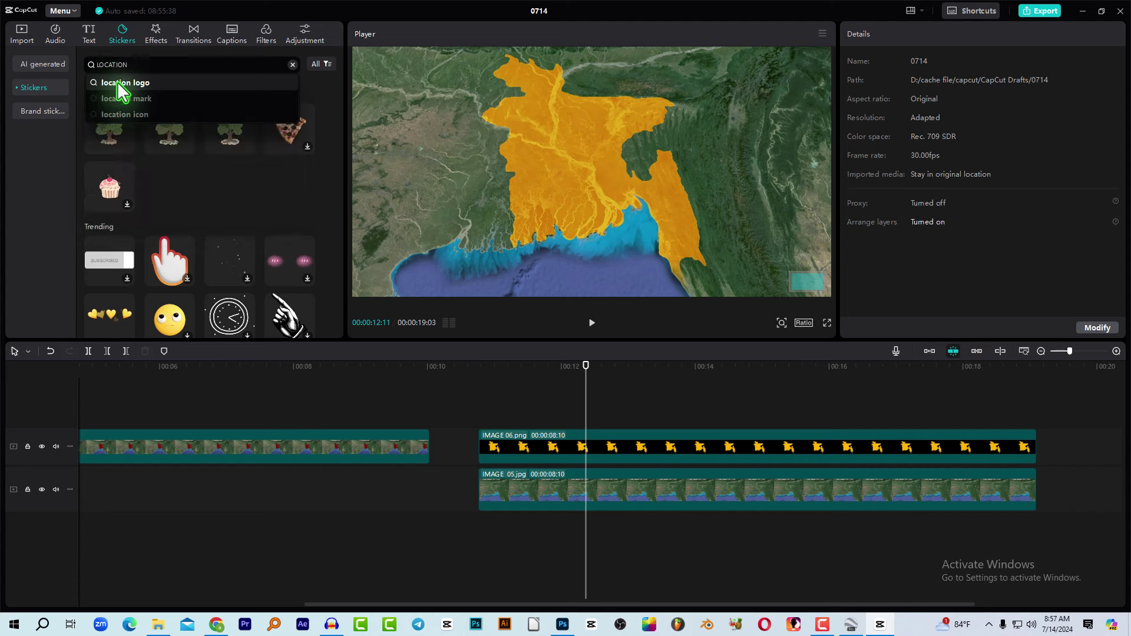
left_click(125, 113)
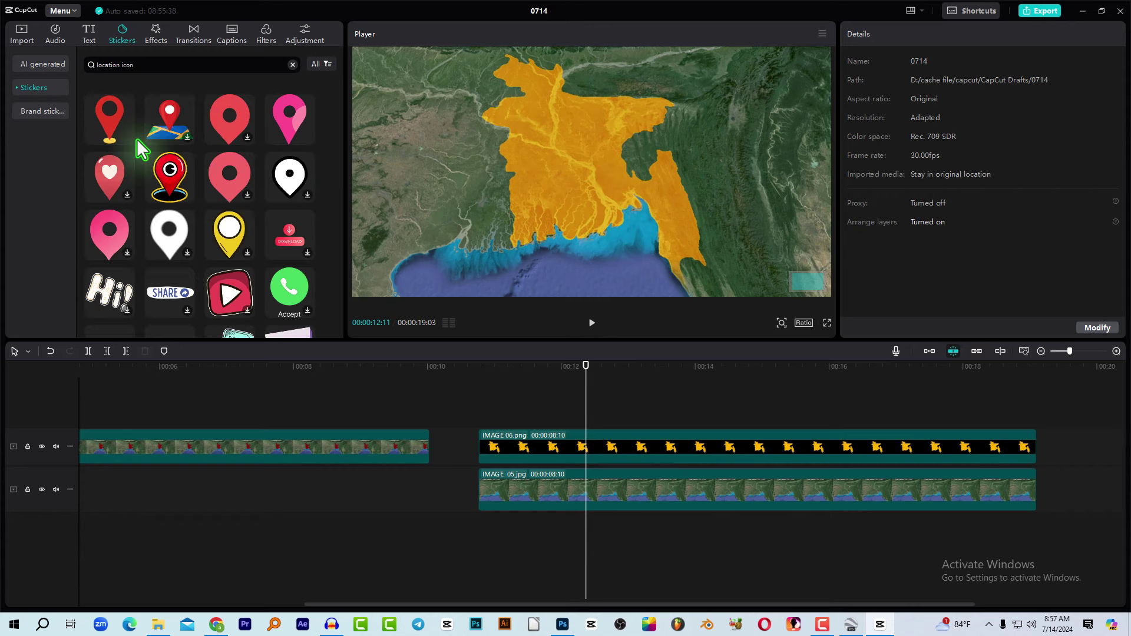
left_click(175, 232)
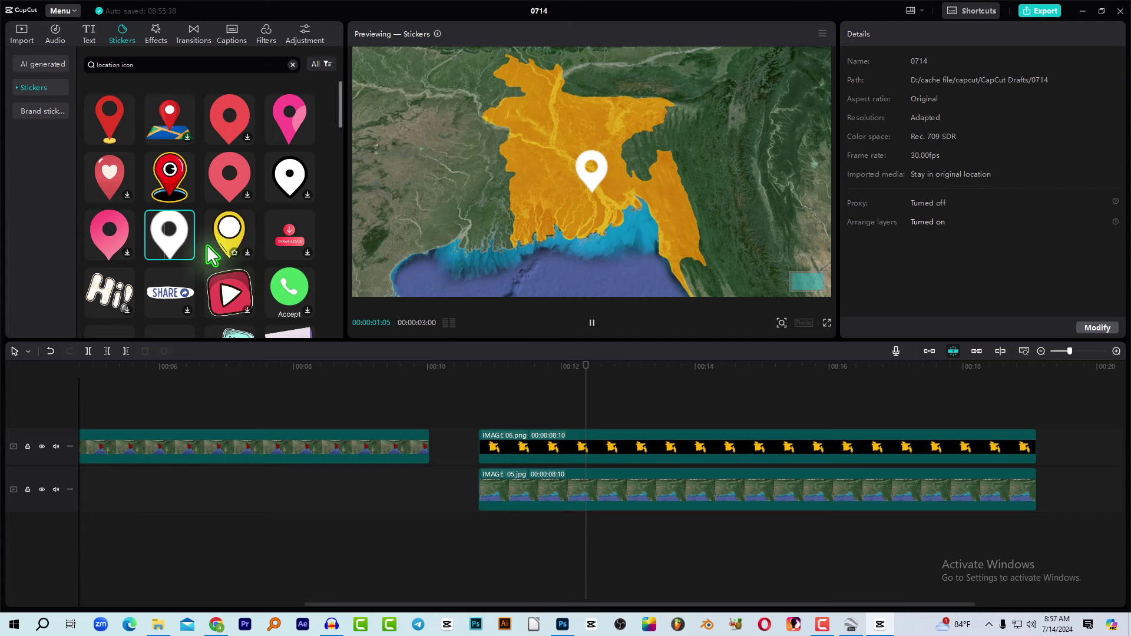
Step: Play the map reveal up to the pin sticker's start and reposition the white pin over central Bangladesh
left_click_drag(546, 389, 484, 418)
key("space")
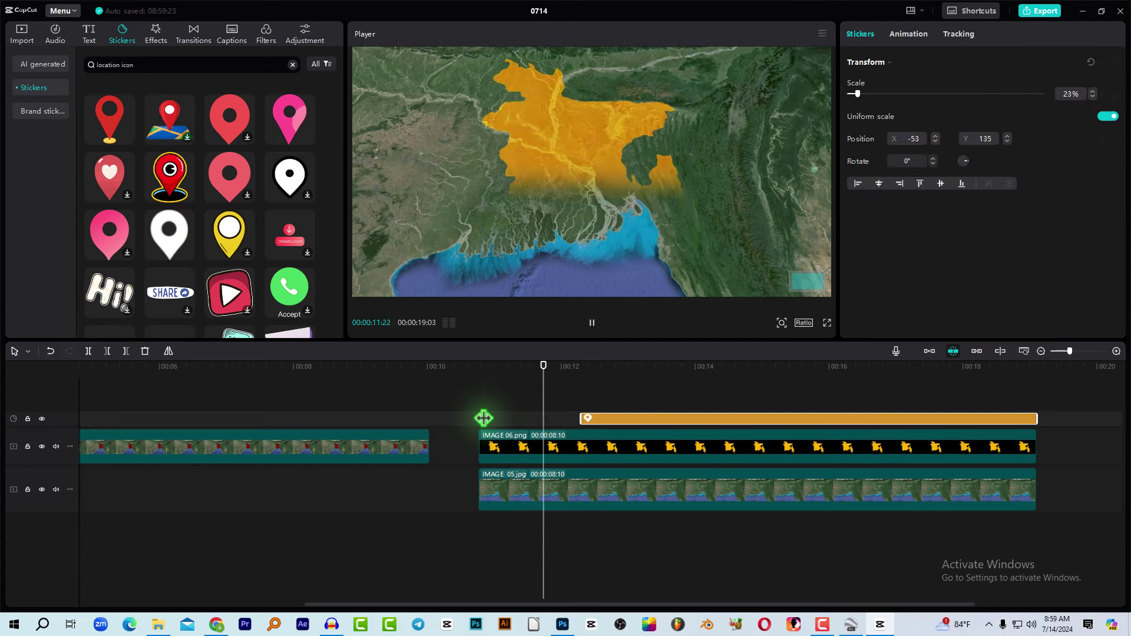
key("space")
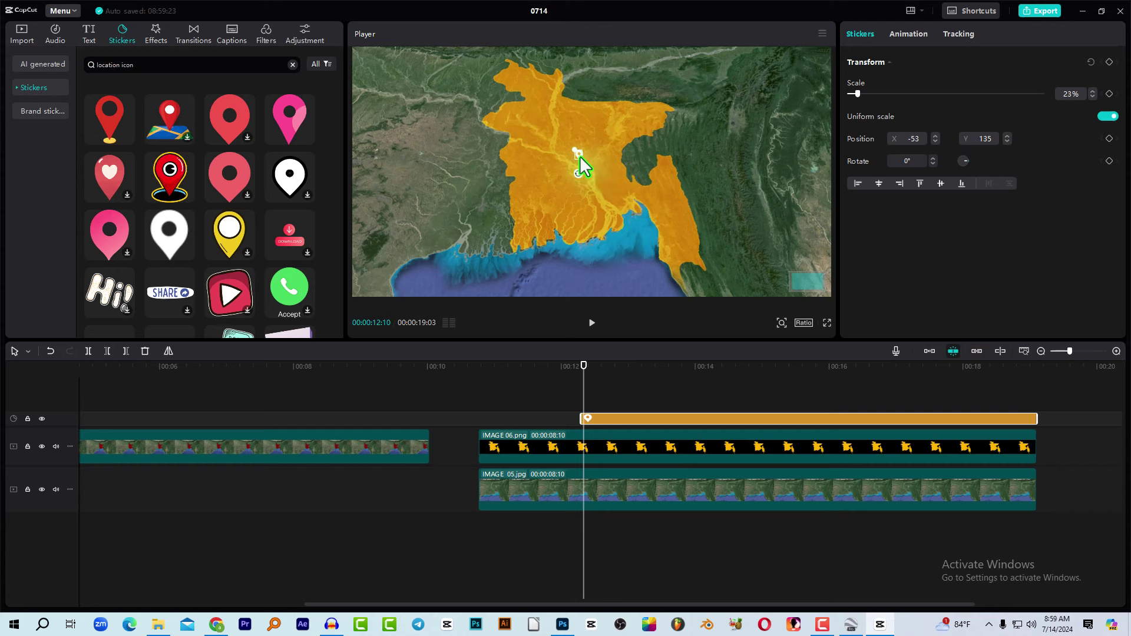
left_click_drag(537, 107, 606, 172)
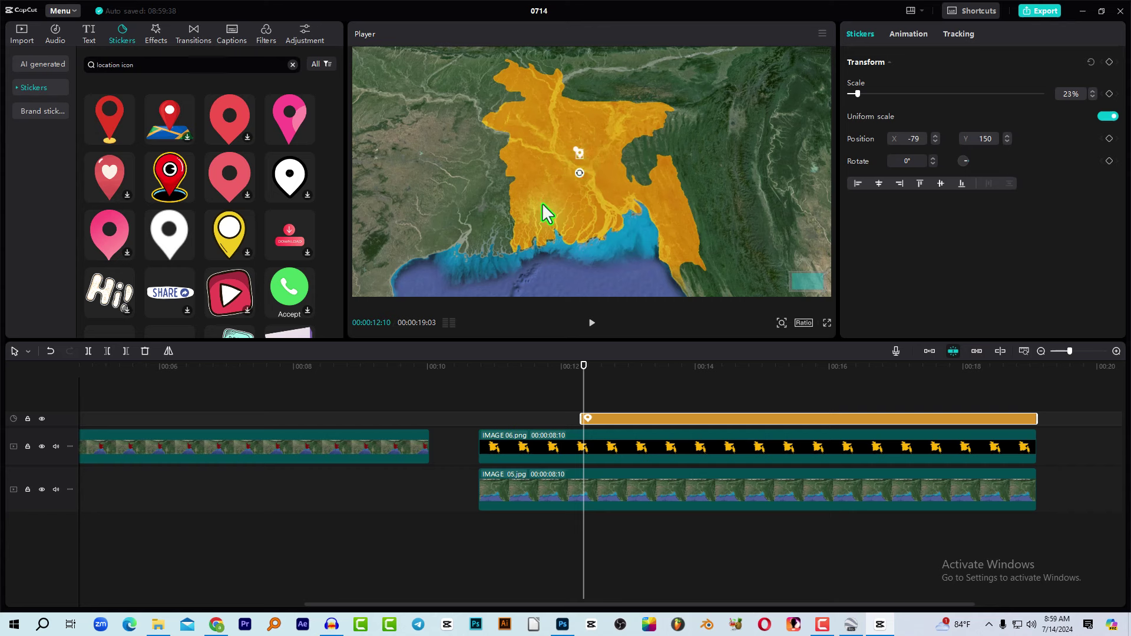
left_click_drag(578, 157, 582, 161)
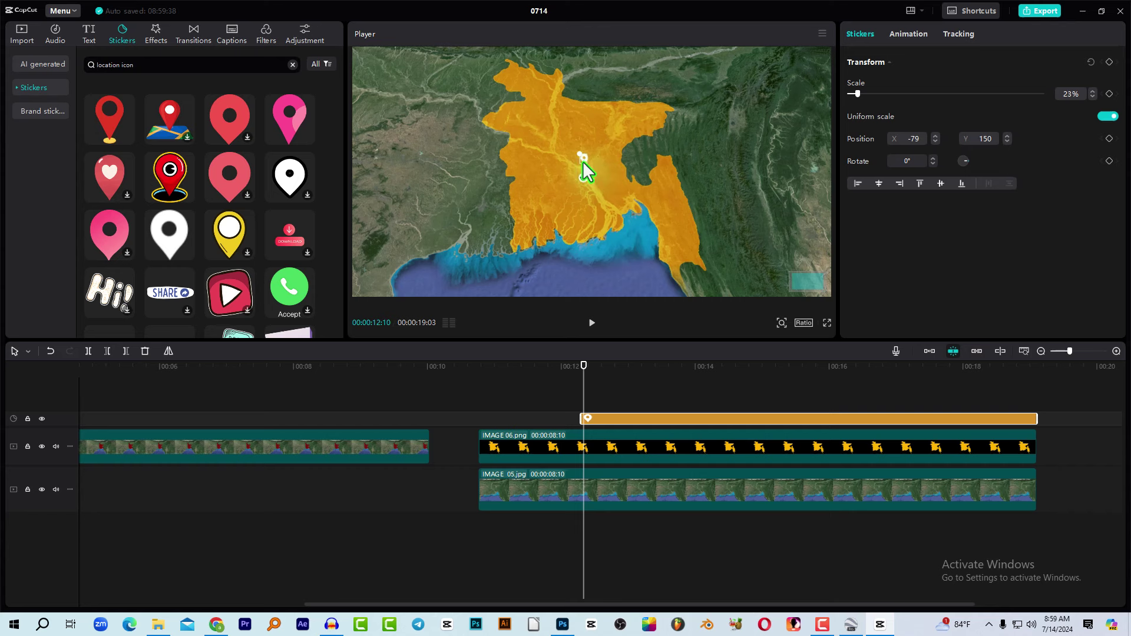
left_click(595, 405)
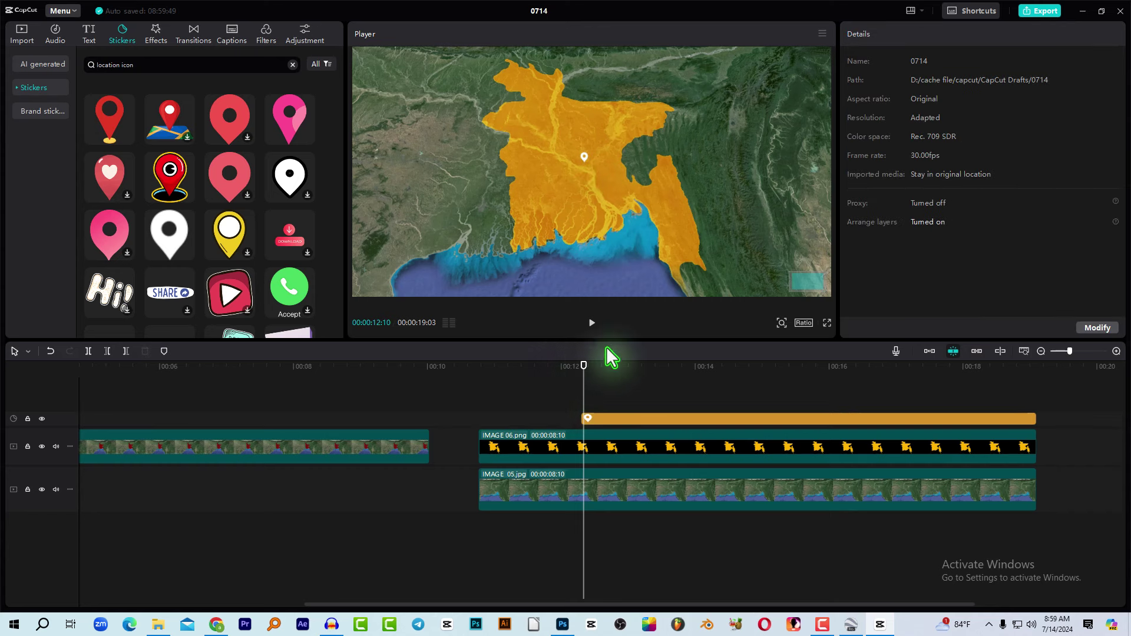
Step: Add a default text at 00:00:12:10, extend it to the end of the image clips, and change its wording to "DHAKA"
mouse_move(85, 116)
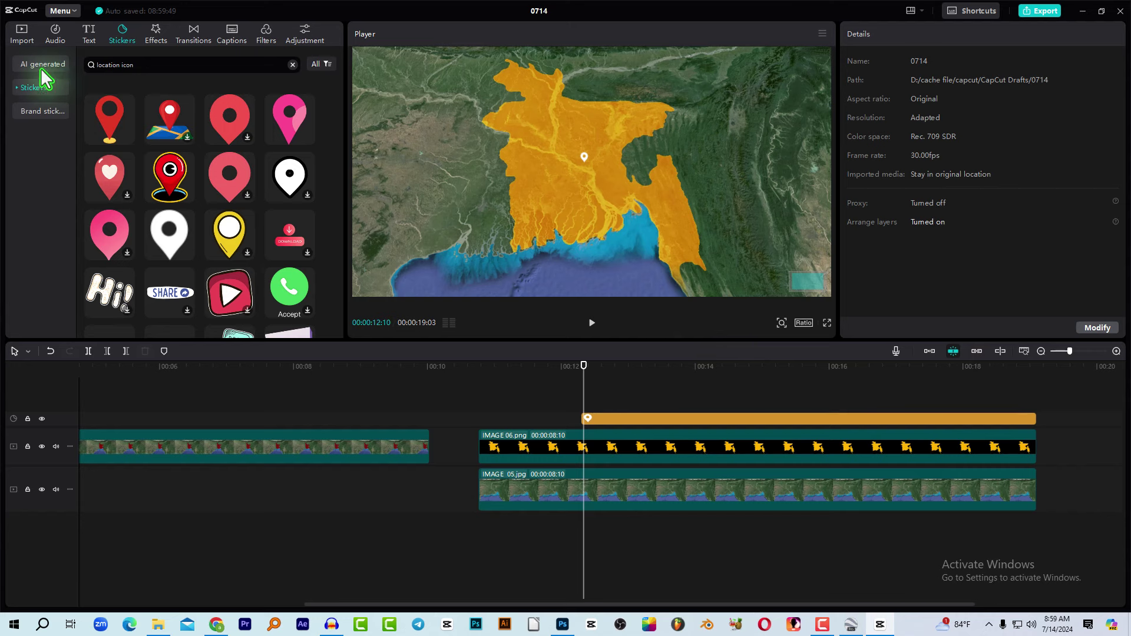
left_click(89, 36)
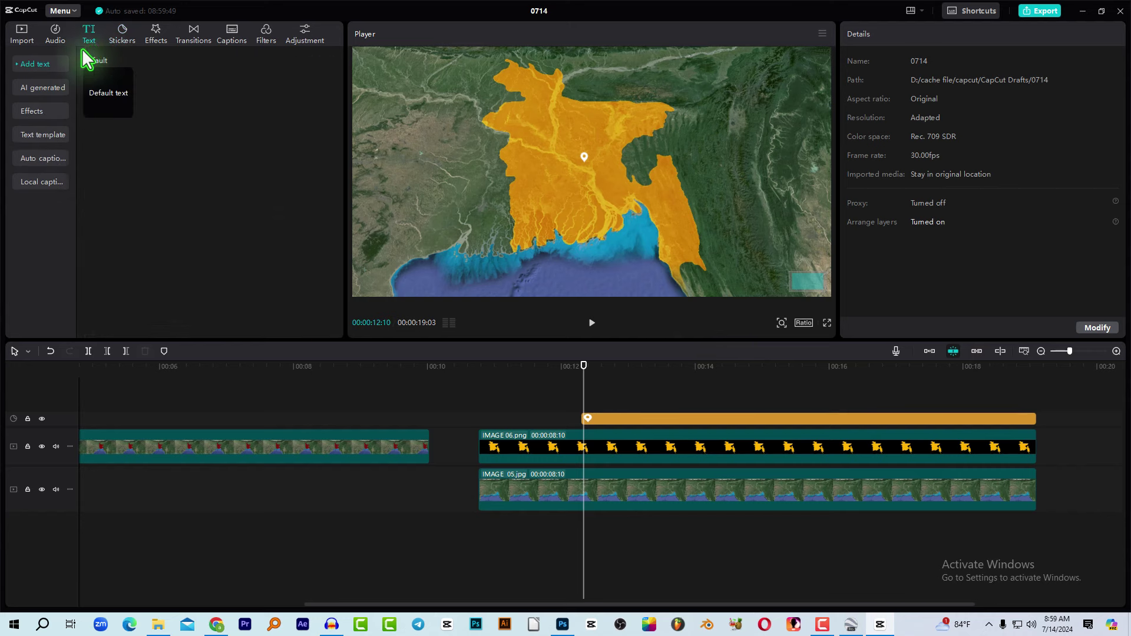
left_click(125, 111)
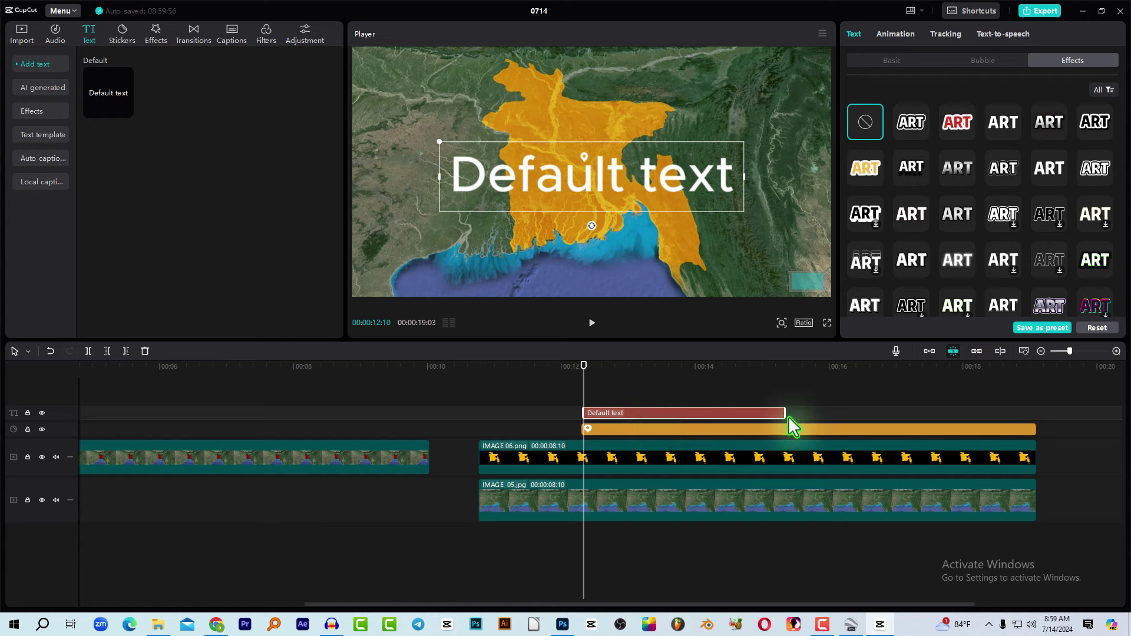
left_click_drag(785, 413, 1032, 436)
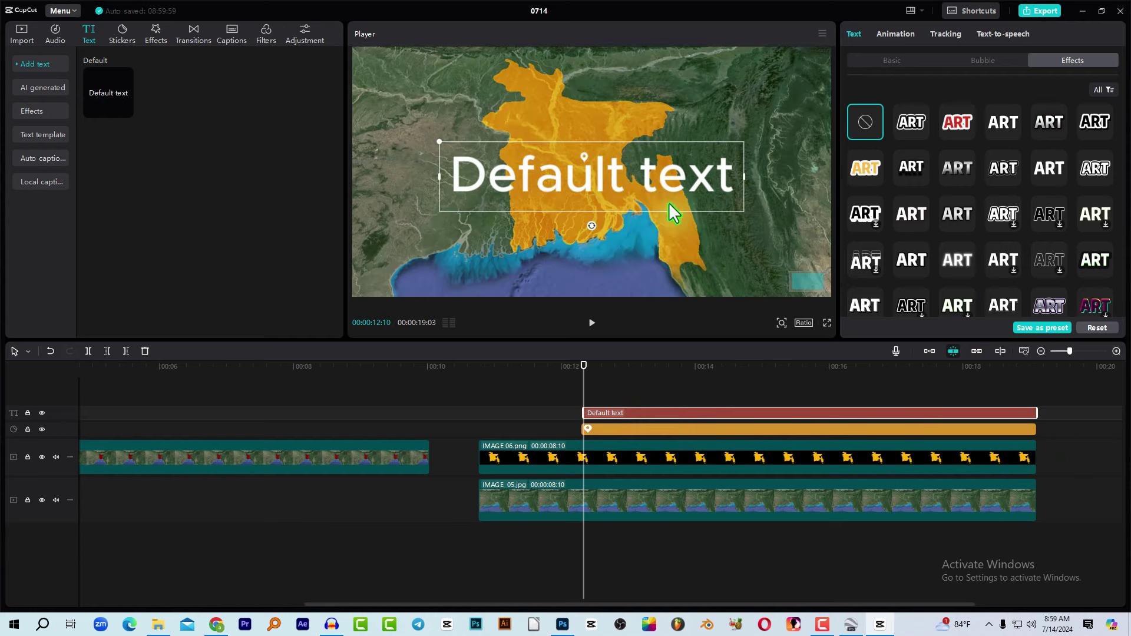
double_click(635, 168)
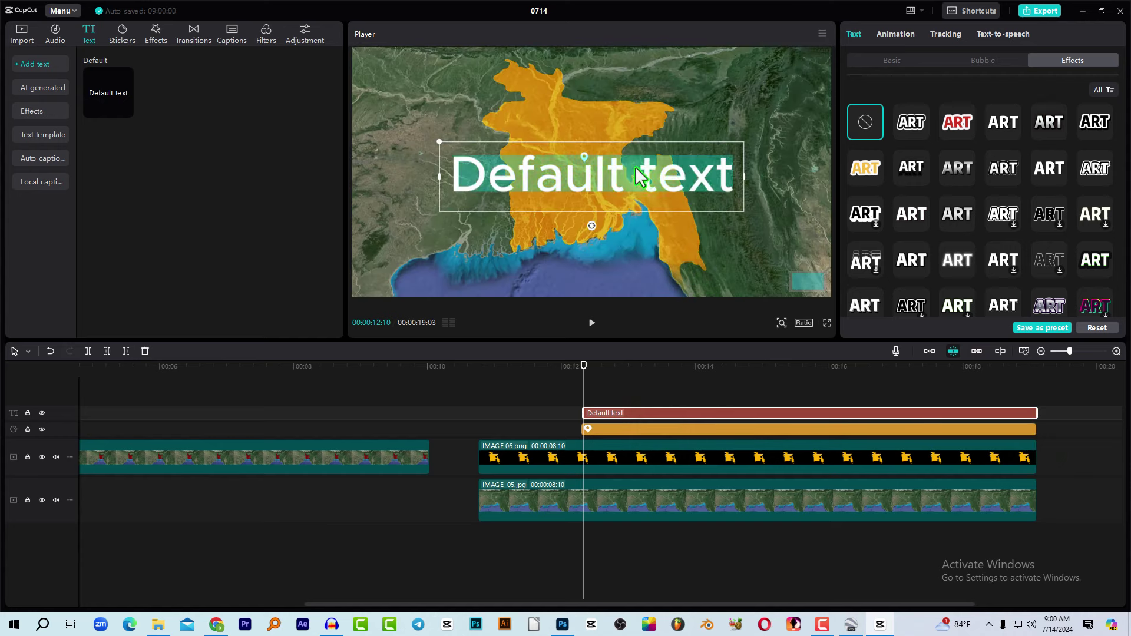
type("DHAKA")
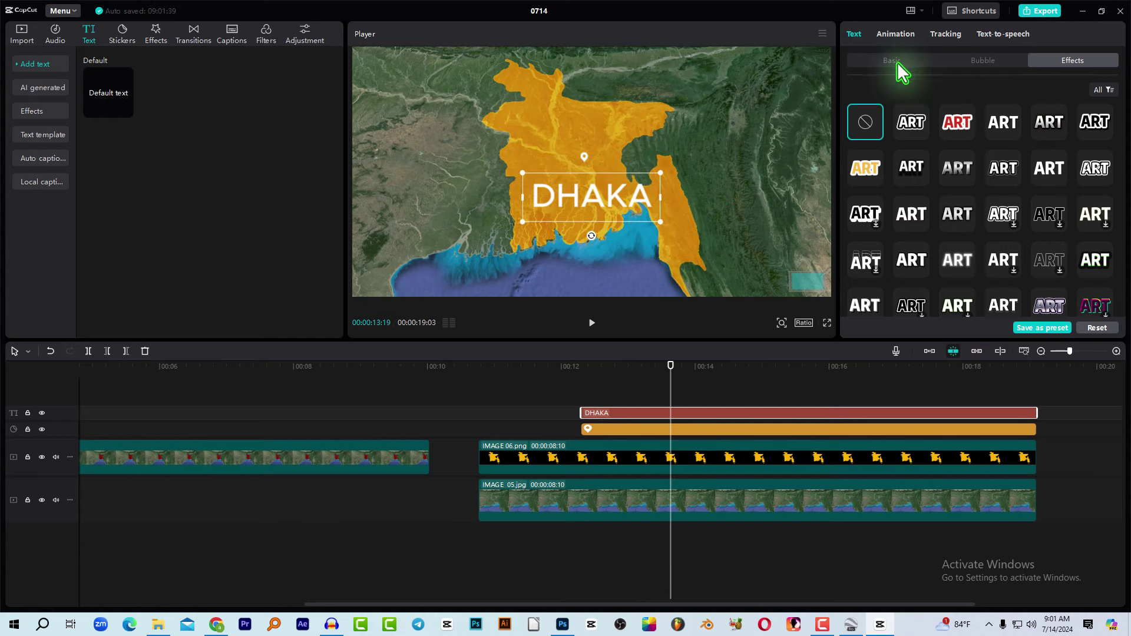
Step: Apply the preset style with black lettering on a white background to the DHAKA text
left_click(896, 62)
scroll(956, 252, "down", 4)
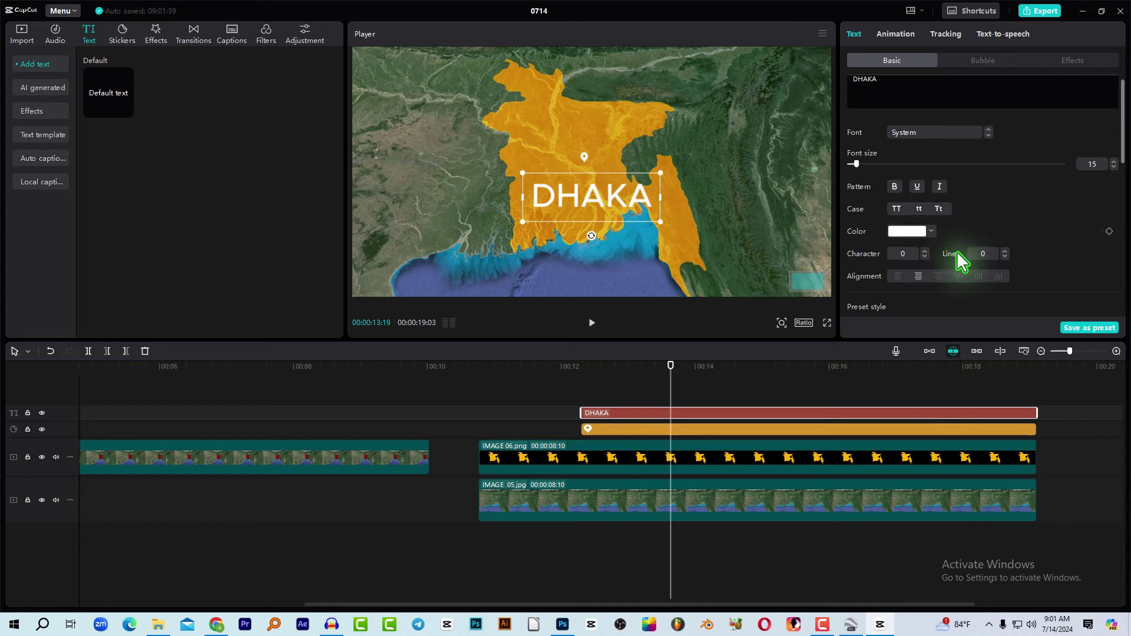
scroll(957, 252, "down", 7)
scroll(957, 253, "up", 10)
scroll(1003, 250, "down", 2)
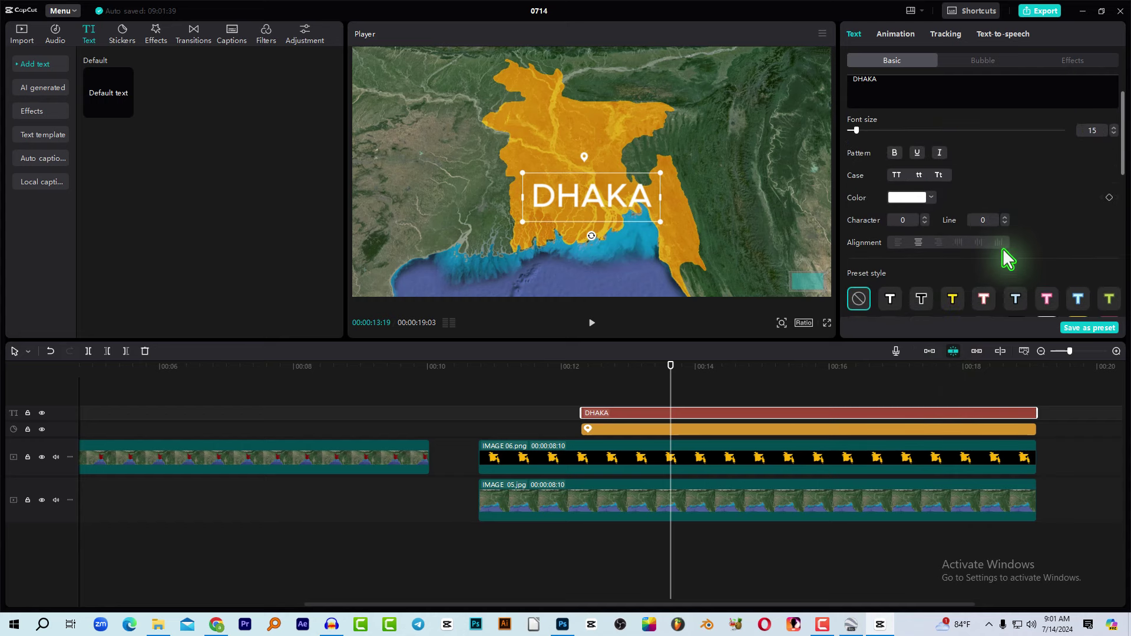
scroll(1004, 255, "down", 3)
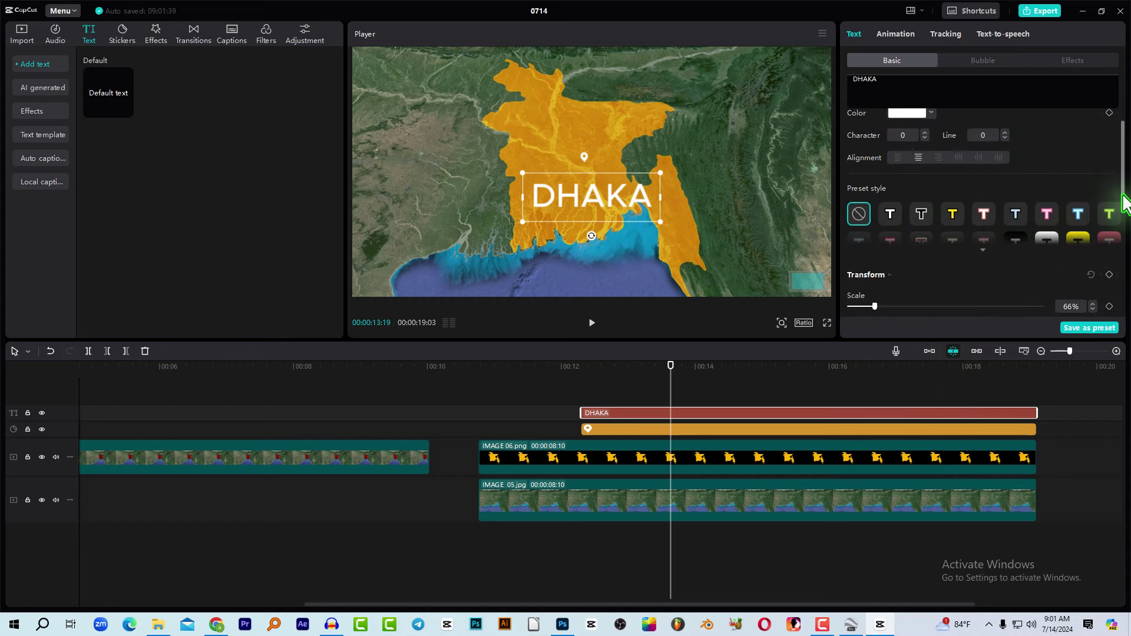
scroll(1083, 185, "down", 2)
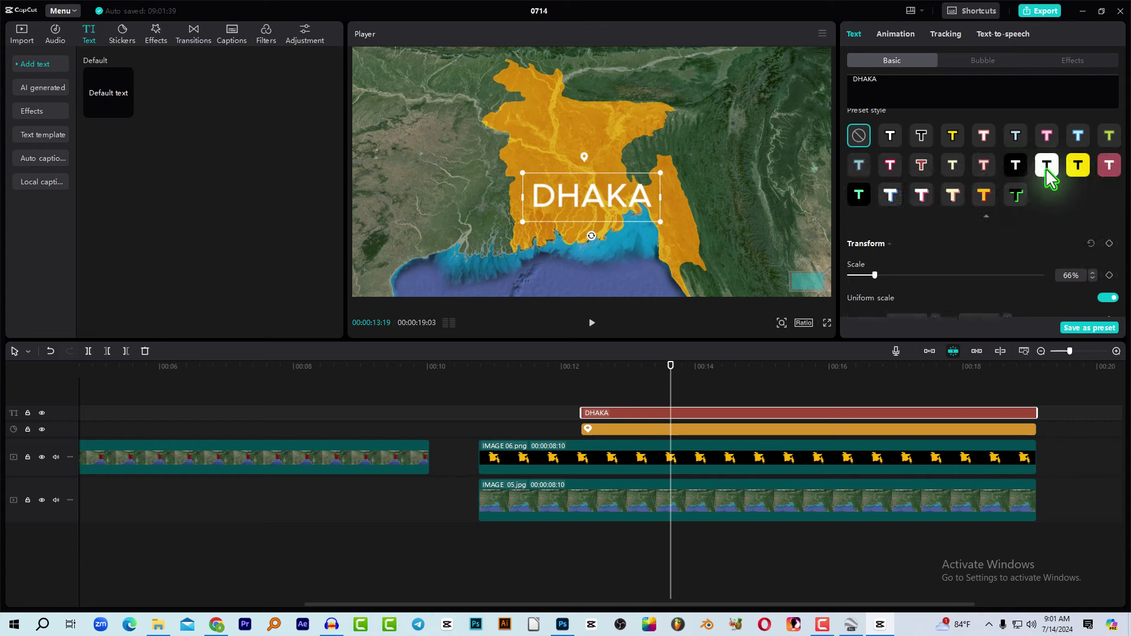
left_click(1045, 168)
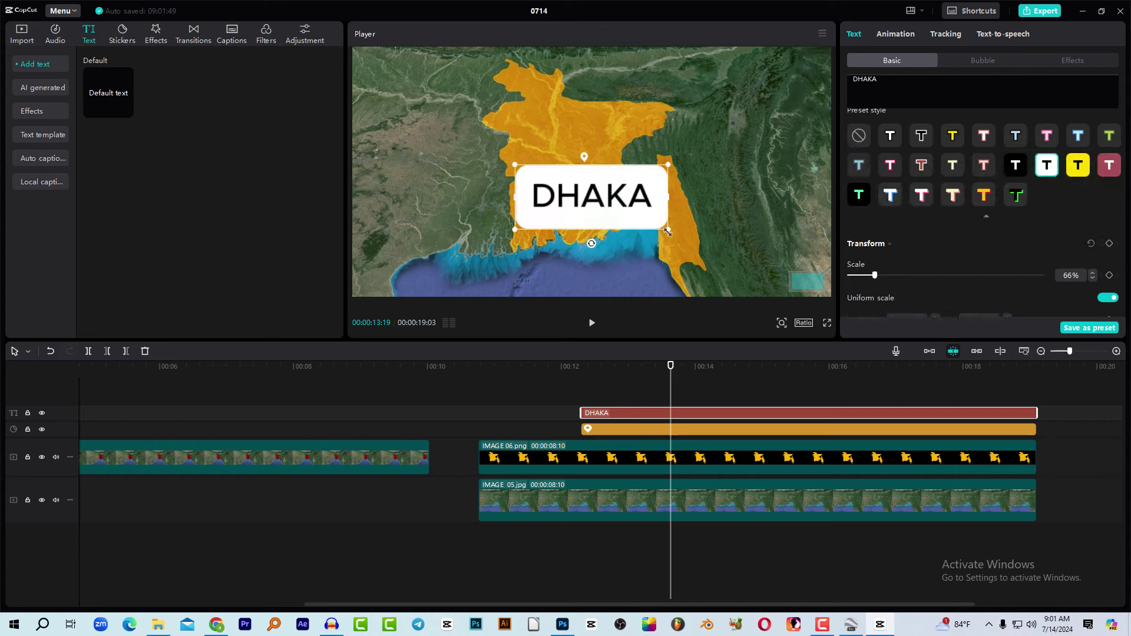
Step: Scale the DHAKA label down to 6% and place it directly above the white location pin
left_click_drag(668, 229, 596, 183)
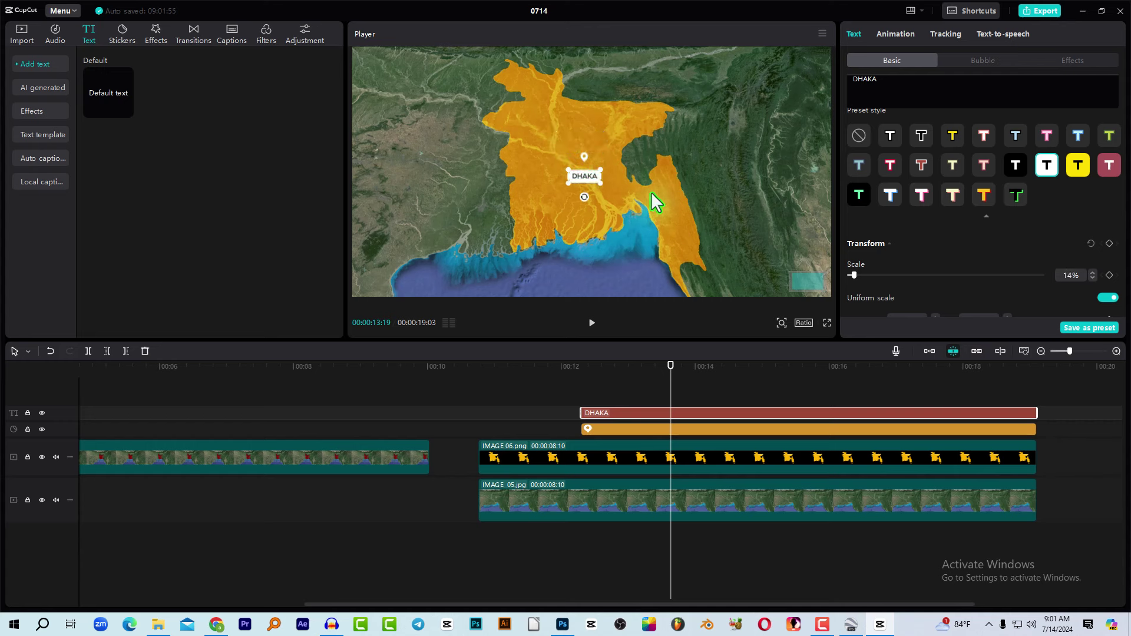
scroll(682, 193, "up", 5)
scroll(681, 192, "up", 3)
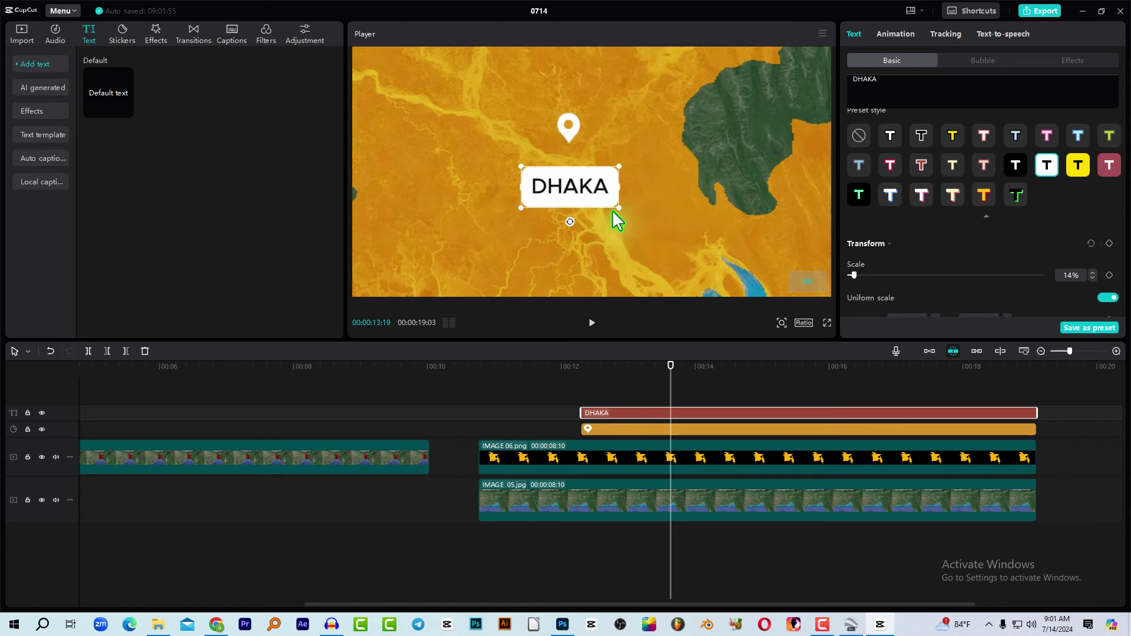
left_click_drag(620, 209, 572, 149)
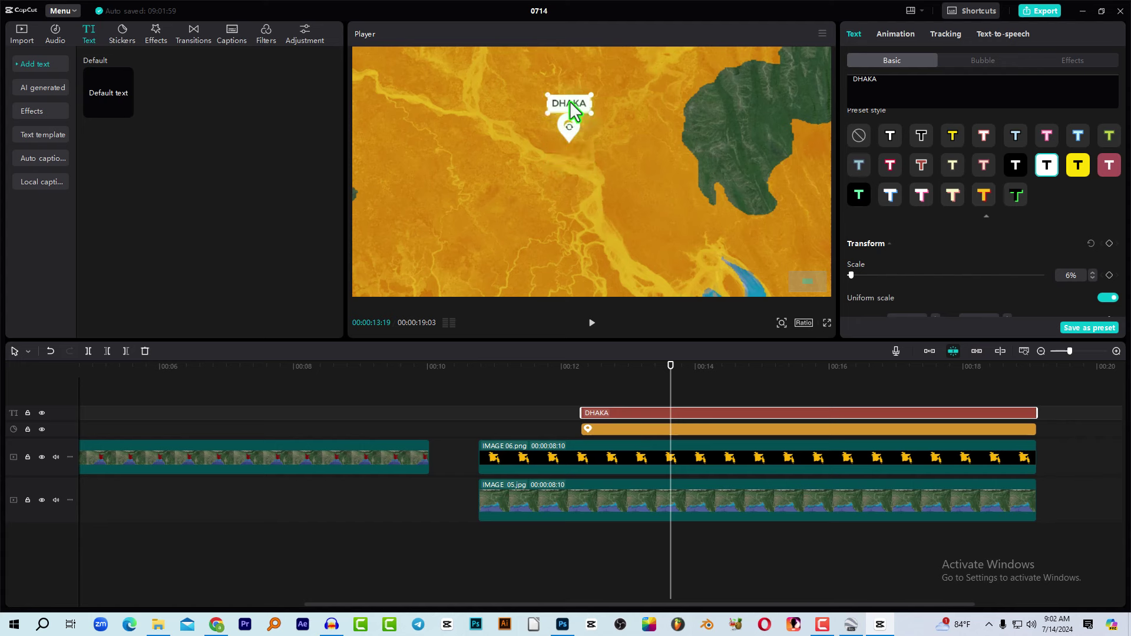
left_click(592, 165)
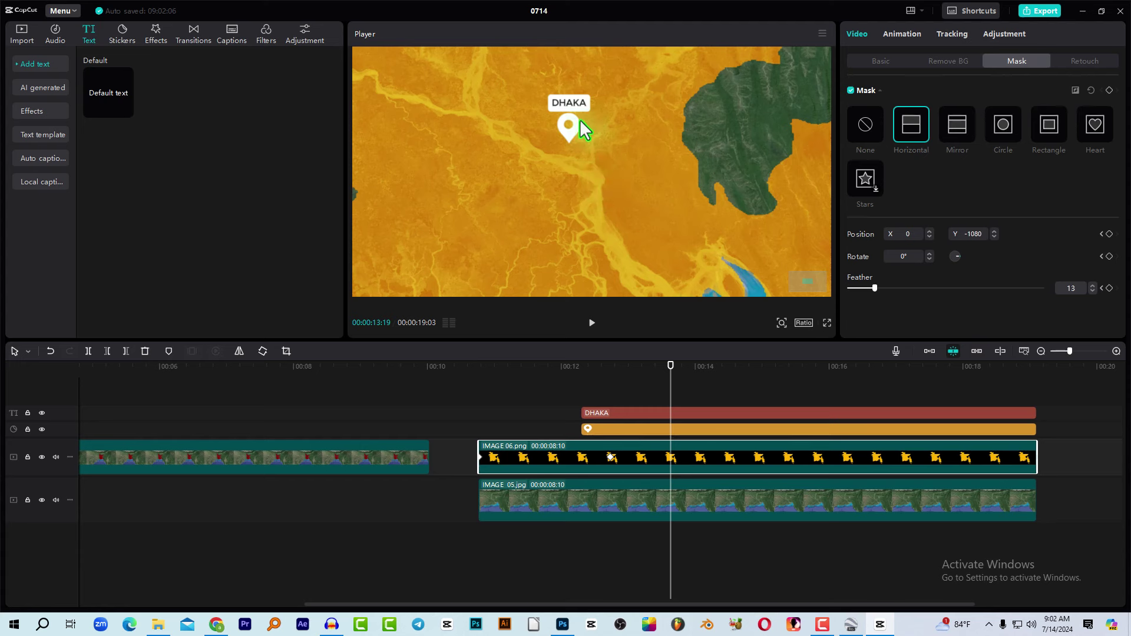
left_click(623, 419)
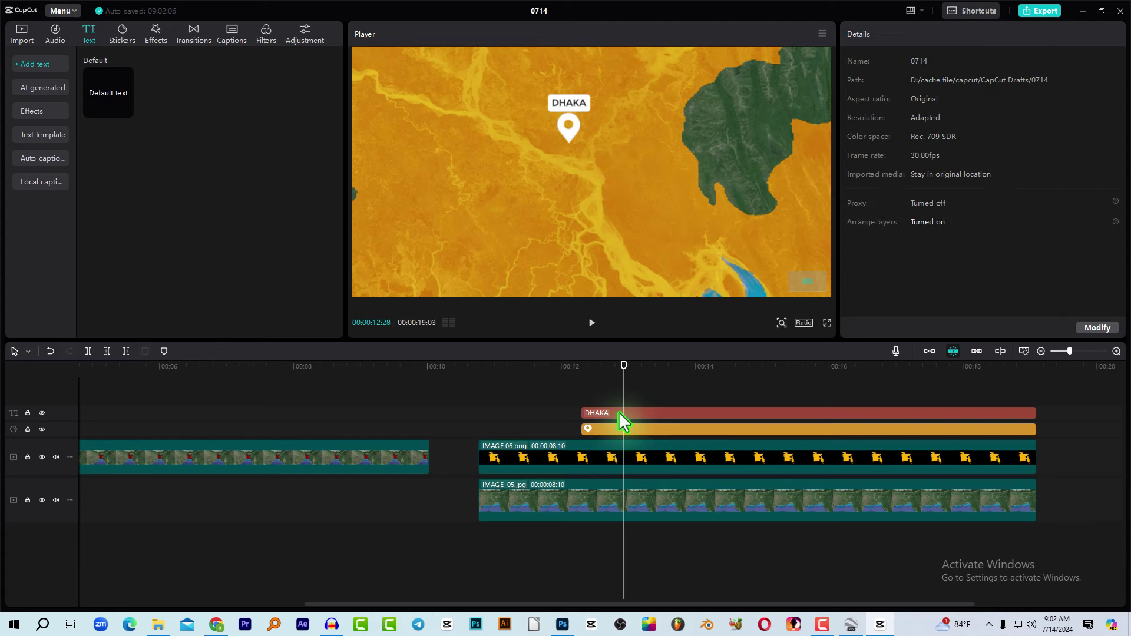
left_click(618, 411)
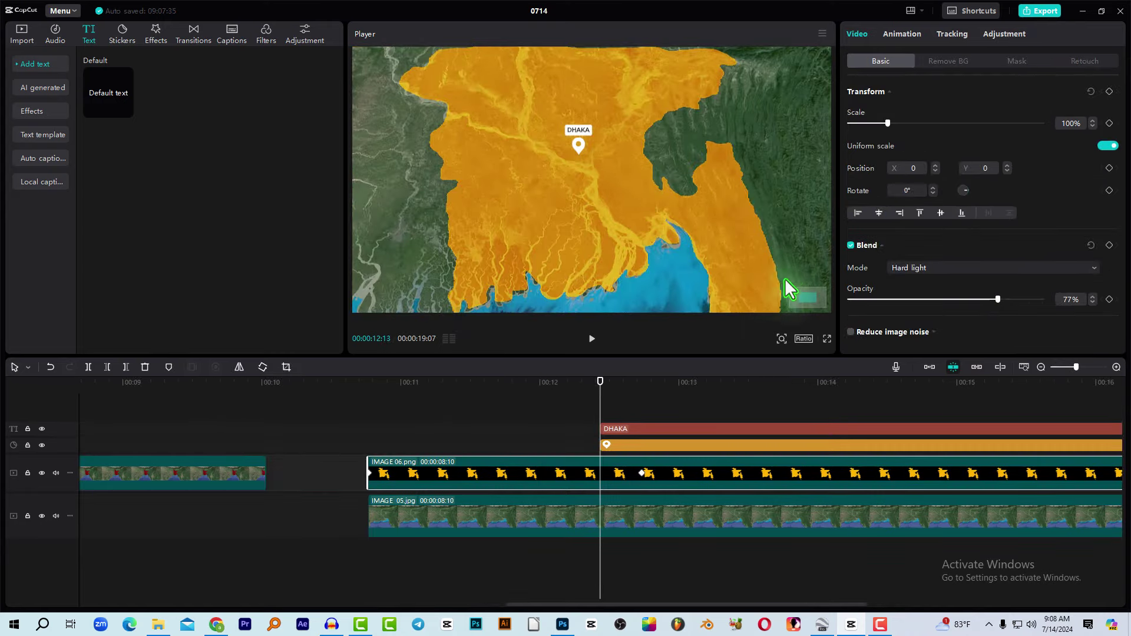
Step: Apply the Bounce In entrance animation to the location pin sticker
left_click(781, 339)
left_click_drag(776, 358, 767, 358)
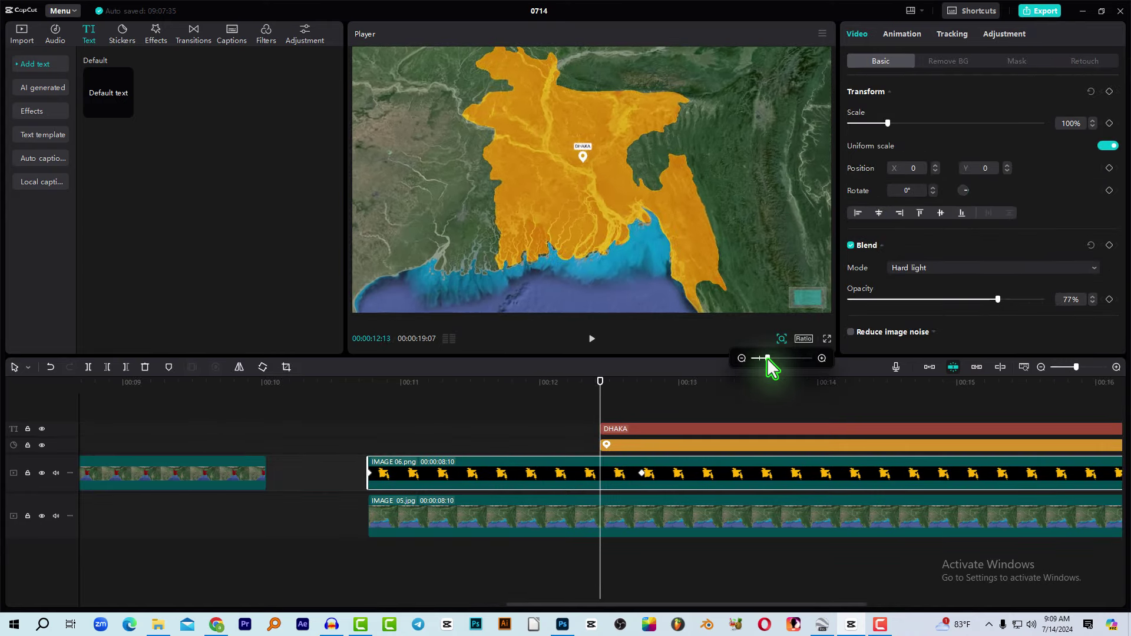
left_click(624, 410)
left_click_drag(622, 391, 614, 458)
left_click(614, 450)
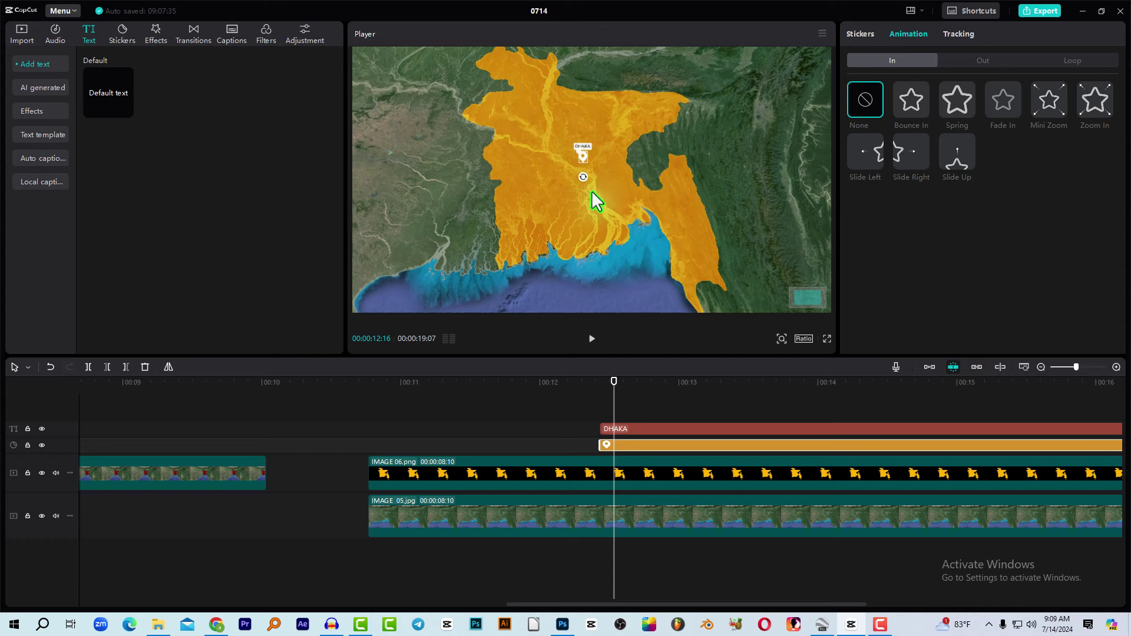
mouse_move(611, 409)
left_mouse_down()
mouse_move(601, 392)
mouse_move(624, 405)
mouse_move(592, 407)
mouse_move(617, 411)
left_mouse_up()
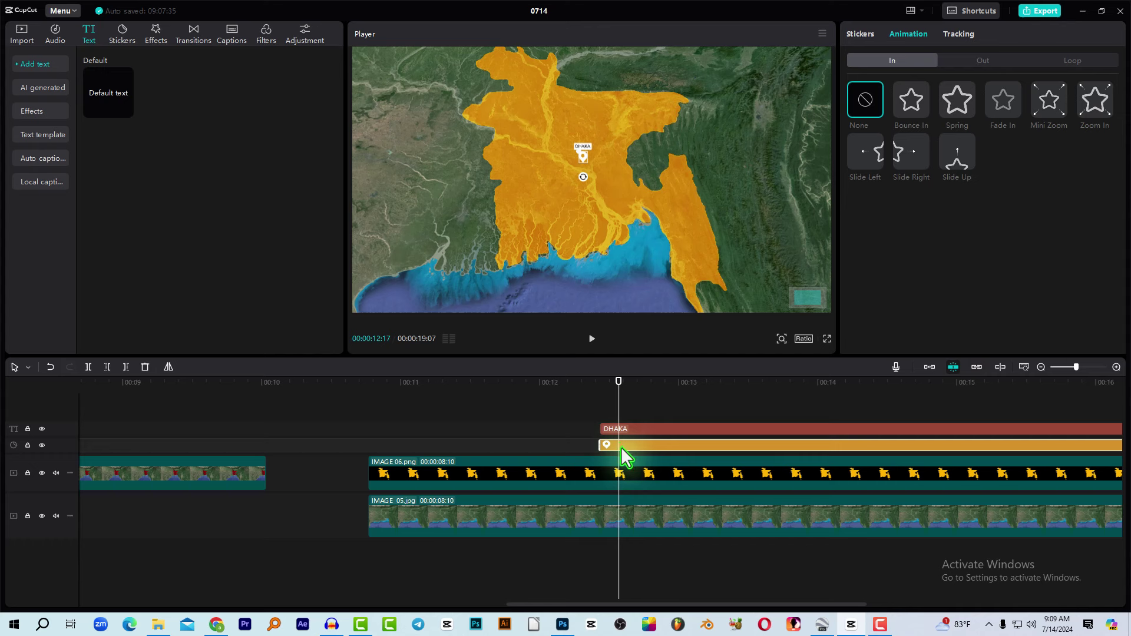
left_click(911, 103)
left_click(915, 103)
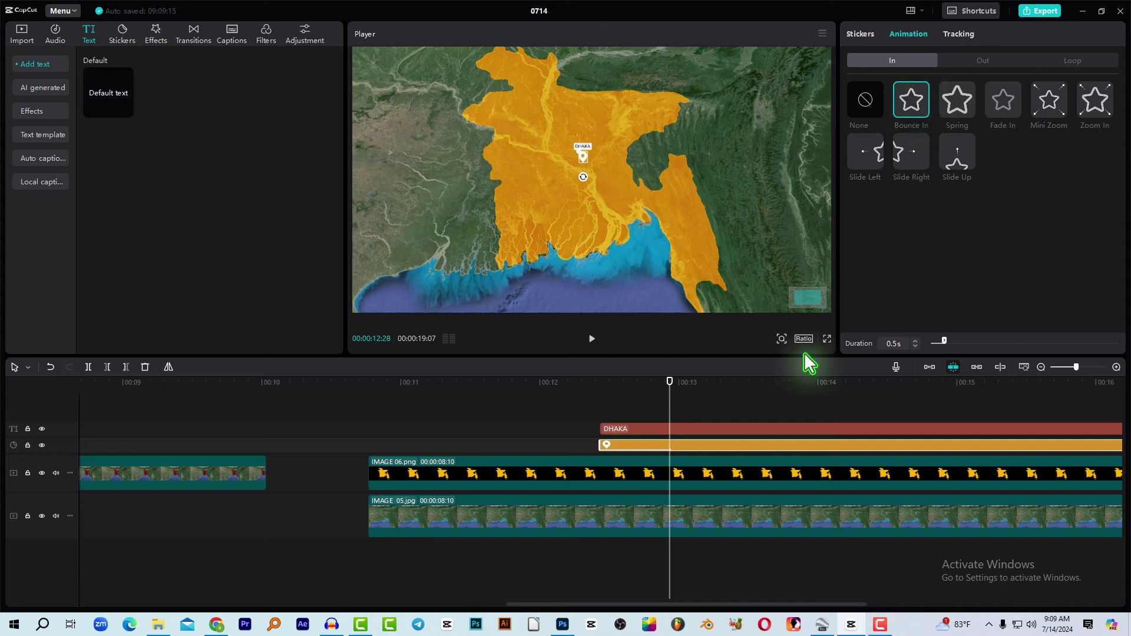
Step: Apply the Bounce Left entrance animation to the DHAKA text
left_click(631, 428)
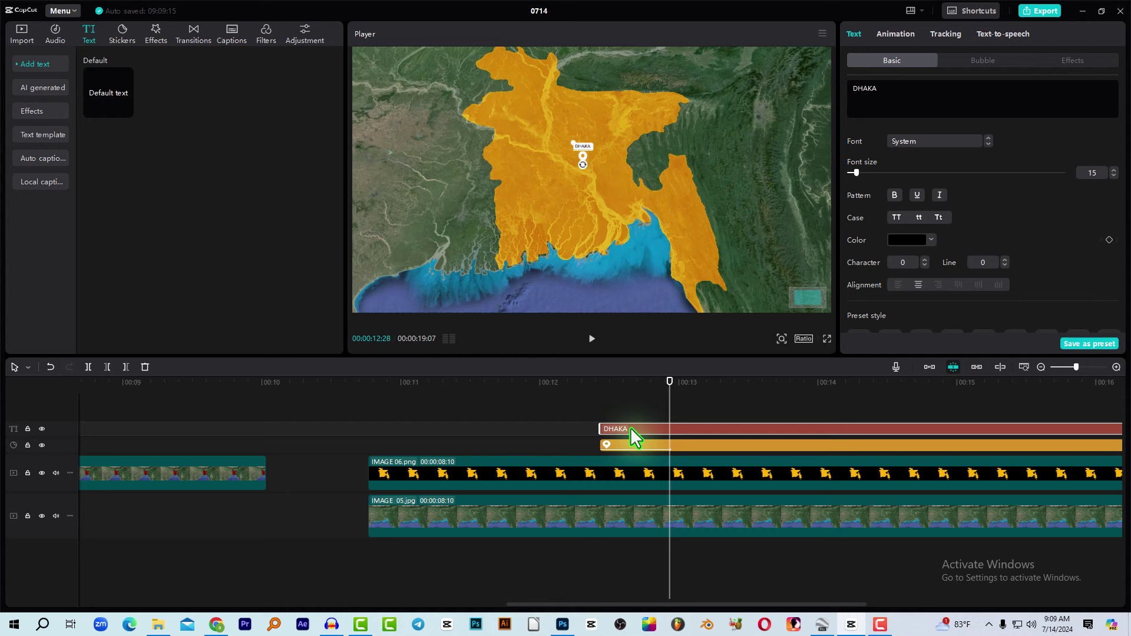
left_click(901, 35)
left_click(907, 108)
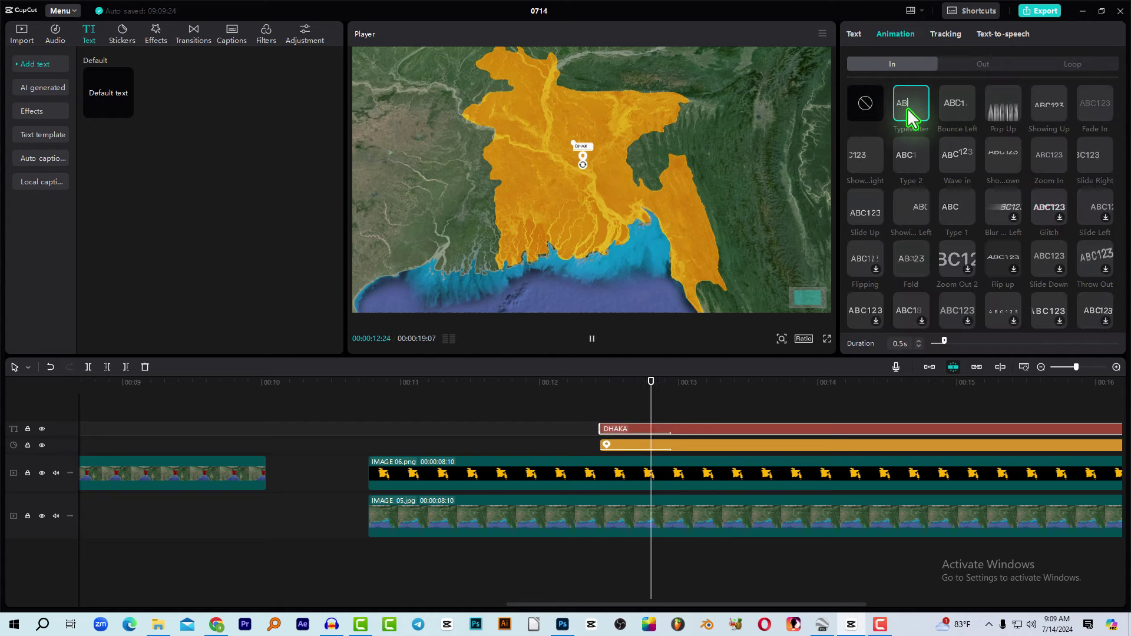
left_click(956, 111)
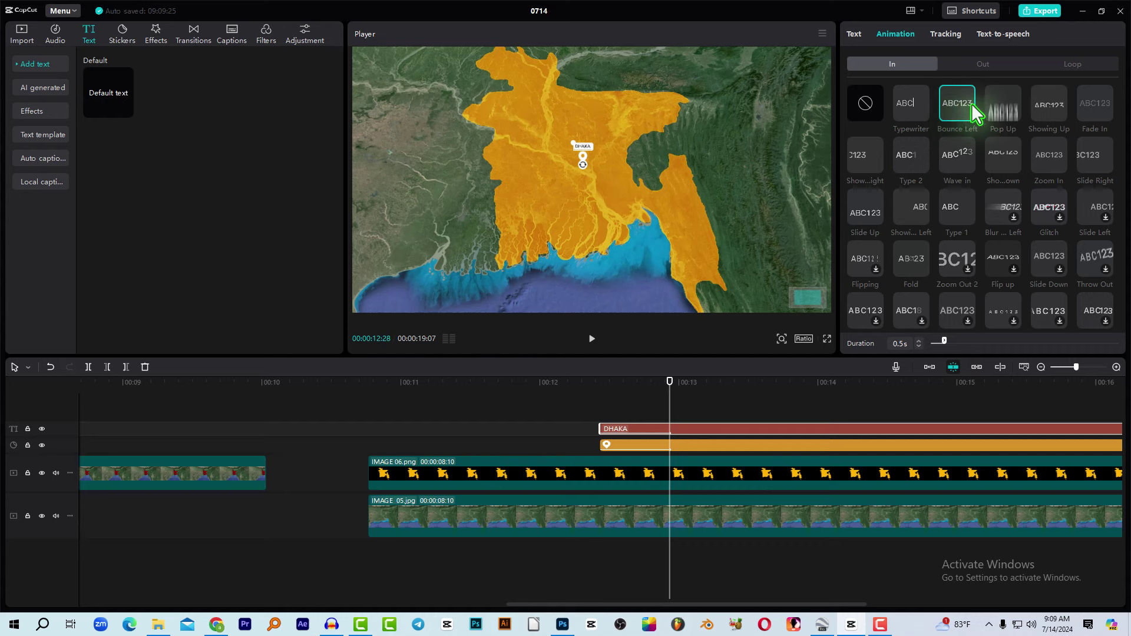
Step: Play back the entrance animations of the DHAKA label and location pin from just before they begin
left_click(644, 401)
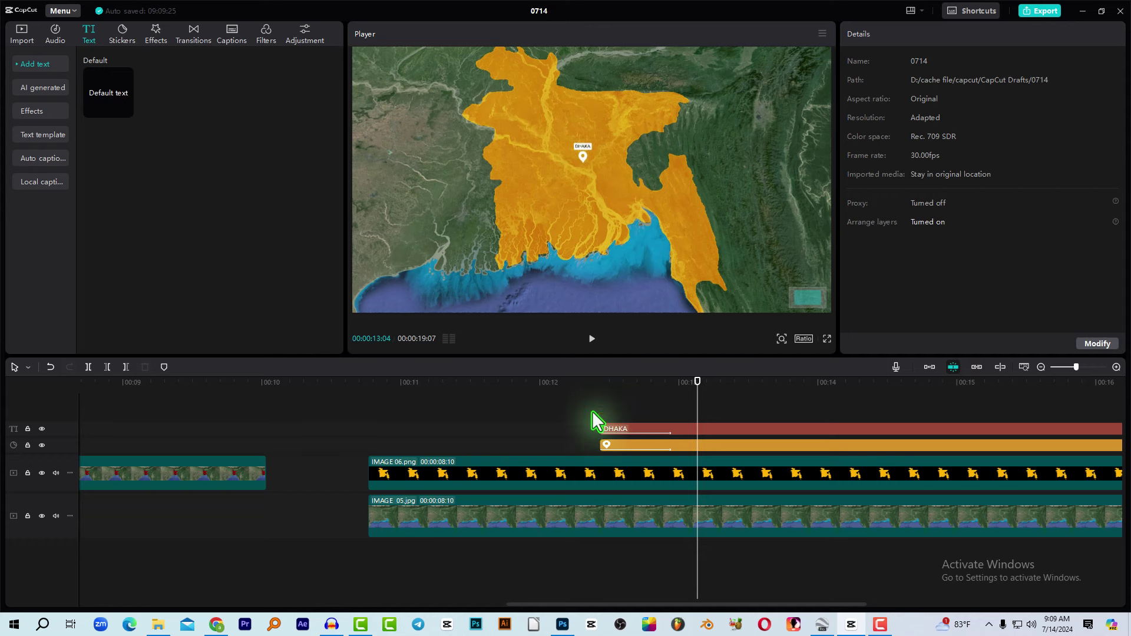
left_click_drag(549, 386, 575, 387)
key("space")
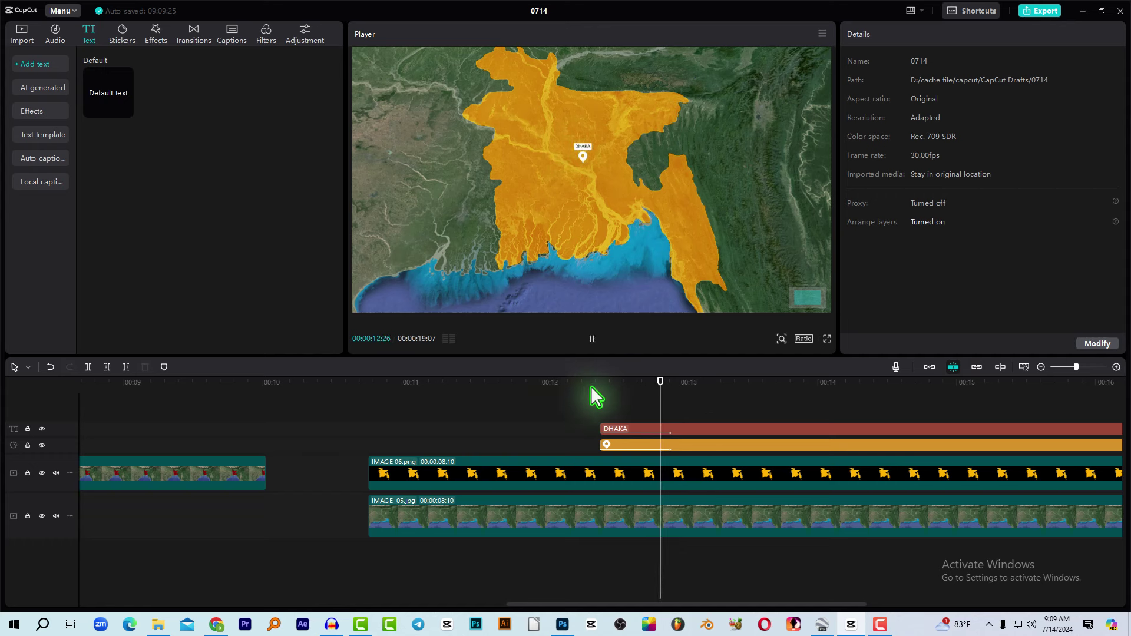
key("space")
Step: Place the playhead at 00:00:12:18, five frames after the start of the DHAKA label and pin clips
left_click(600, 379)
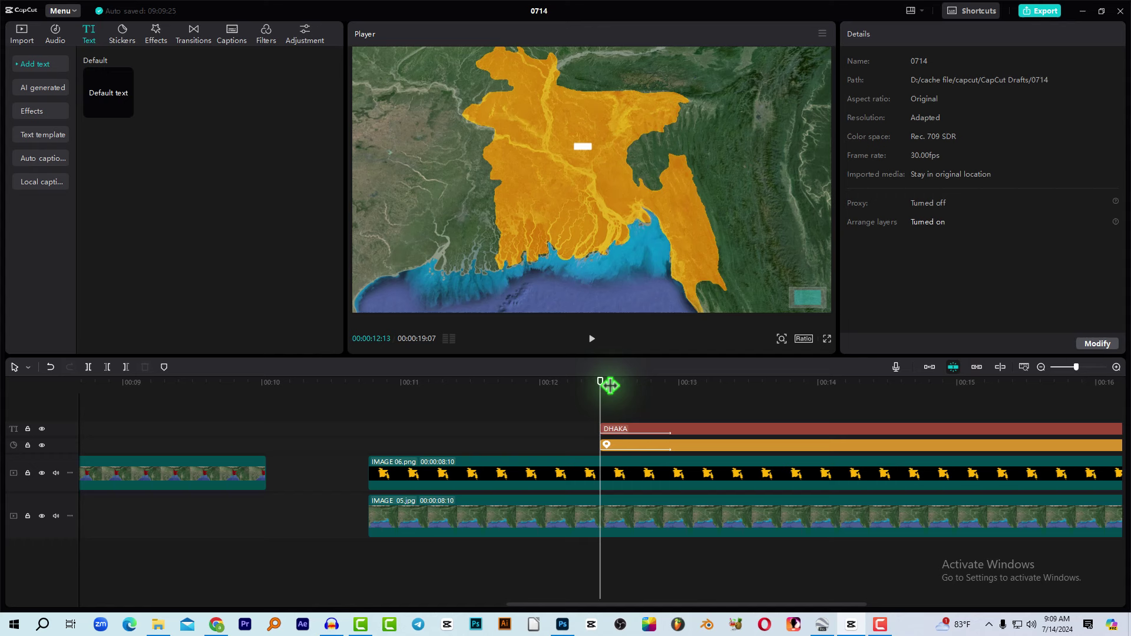
key("Right")
key("Right")
key("Right")
key("Right")
key("Right")
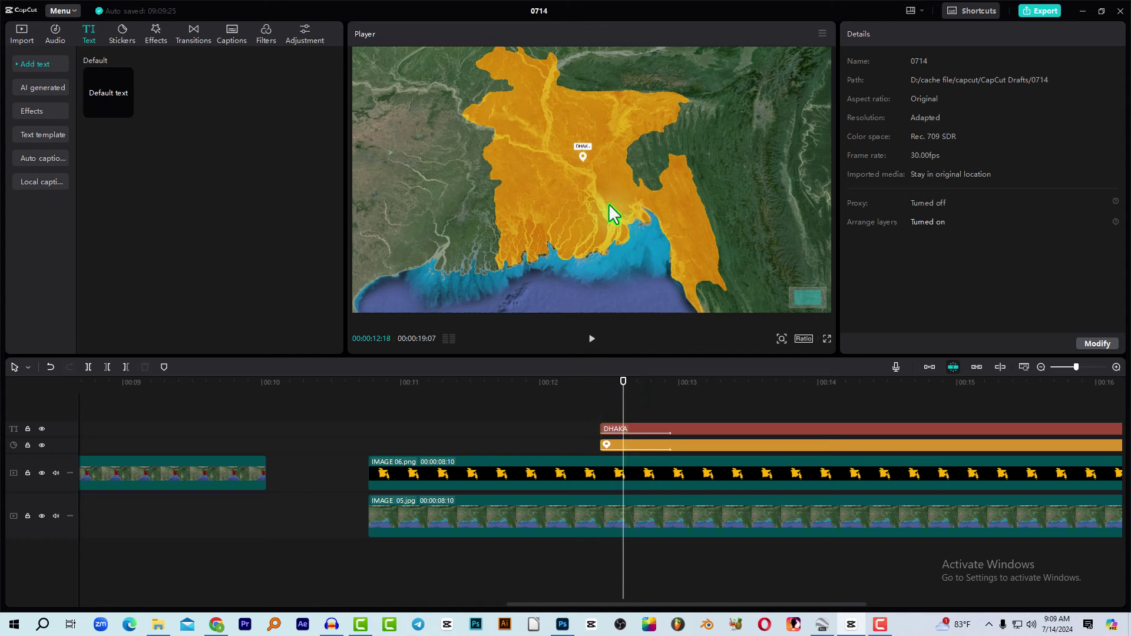
Step: Copy the DHAKA text and location pin clips together, then combine the originals into a compound clip
left_click_drag(639, 416, 627, 445)
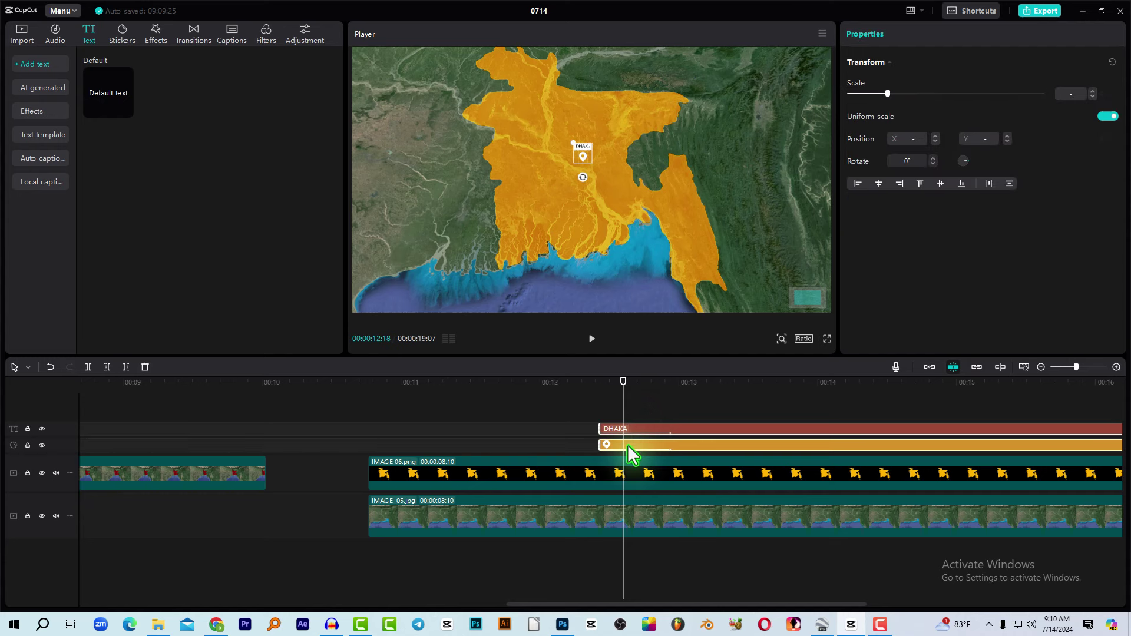
key("ctrl+c")
right_click(629, 427)
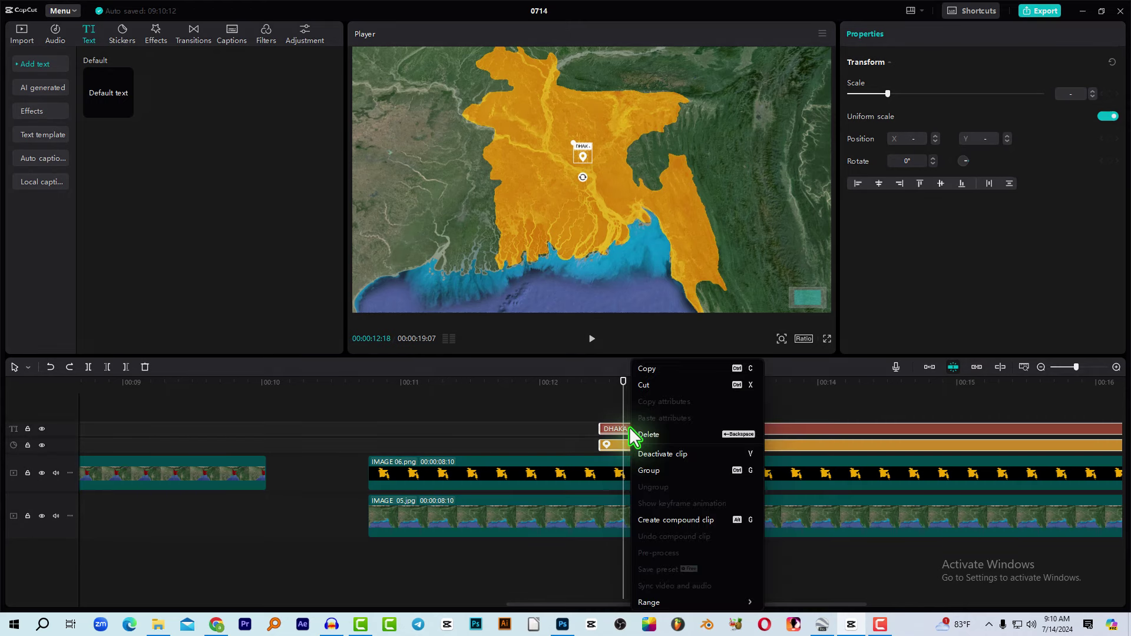
left_click(706, 521)
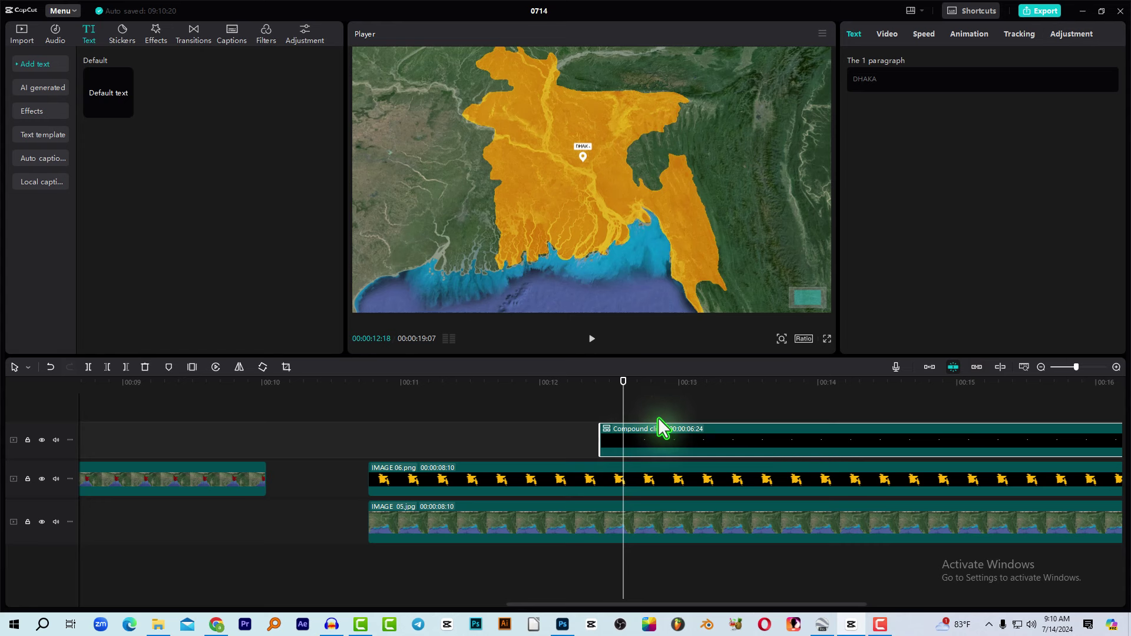
Step: Paste the copied label and pin at 00:00:12:18 and move the pair onto the southeastern part of Bangladesh
key("ctrl+v")
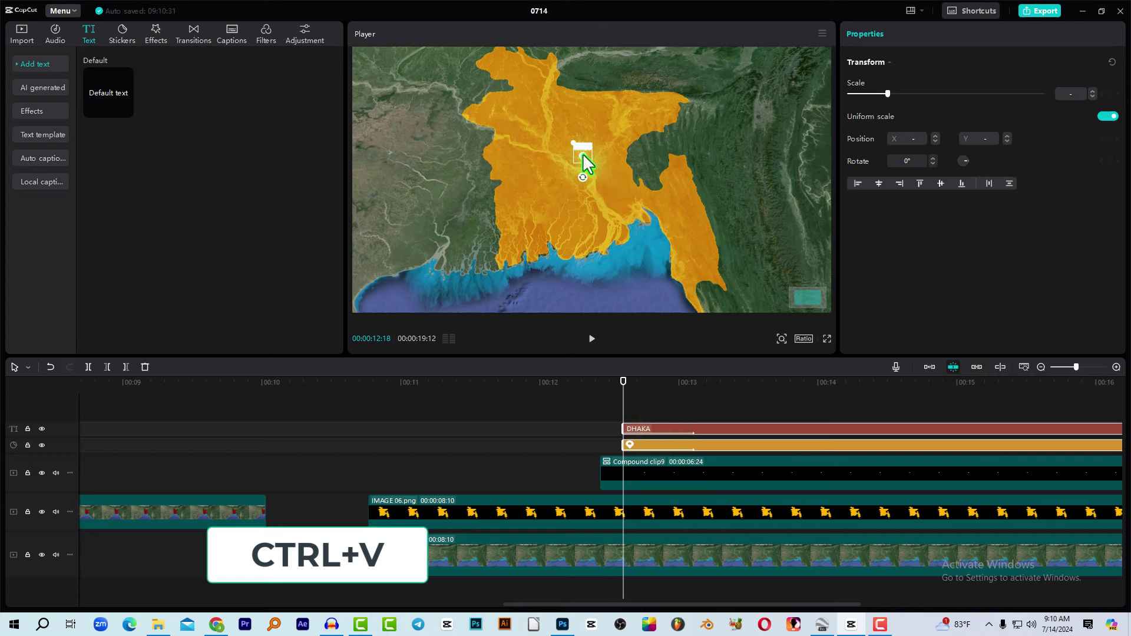
left_click_drag(652, 200, 680, 228)
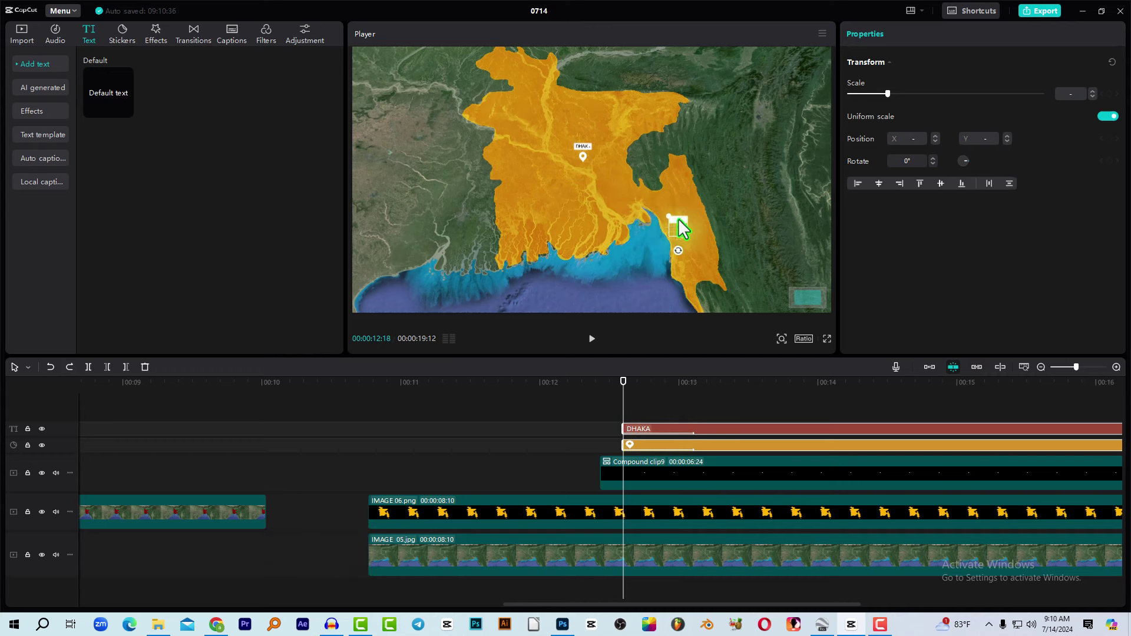
left_click(675, 399)
left_click_drag(675, 399, 729, 398)
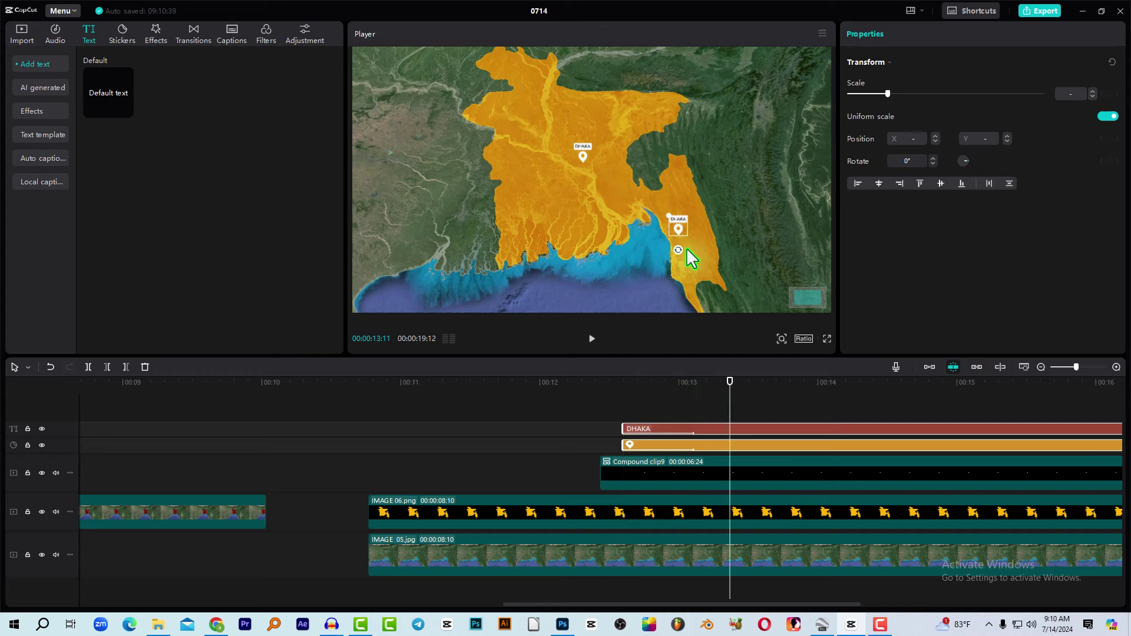
Step: Change the wording of the southeastern label to "CHITTAGONG"
left_click(757, 420)
left_click(673, 221)
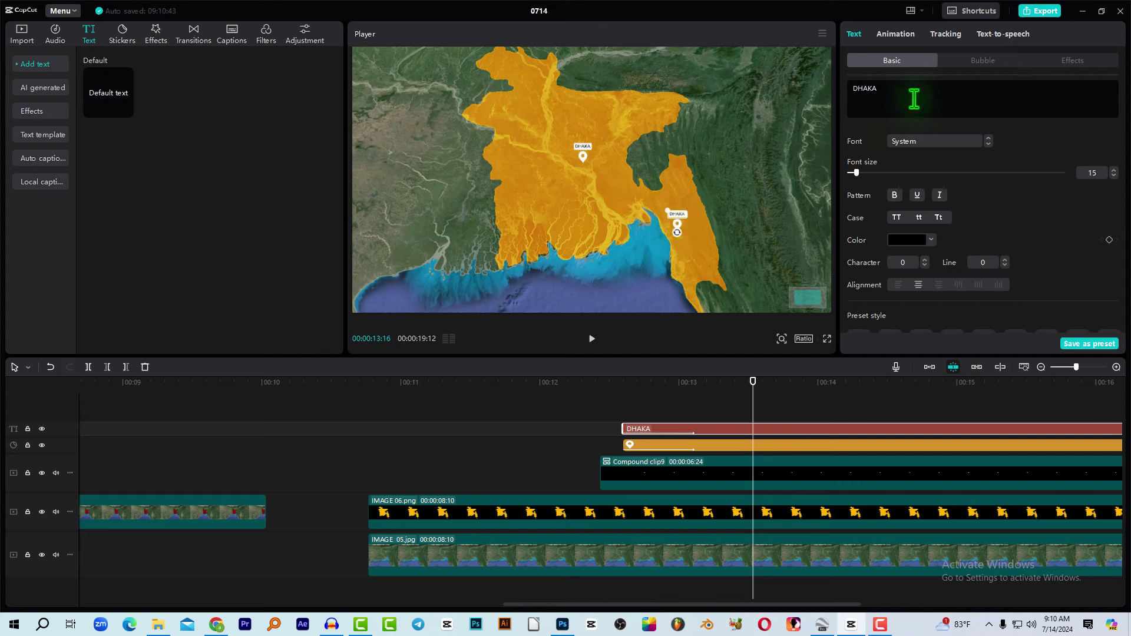
type("CH")
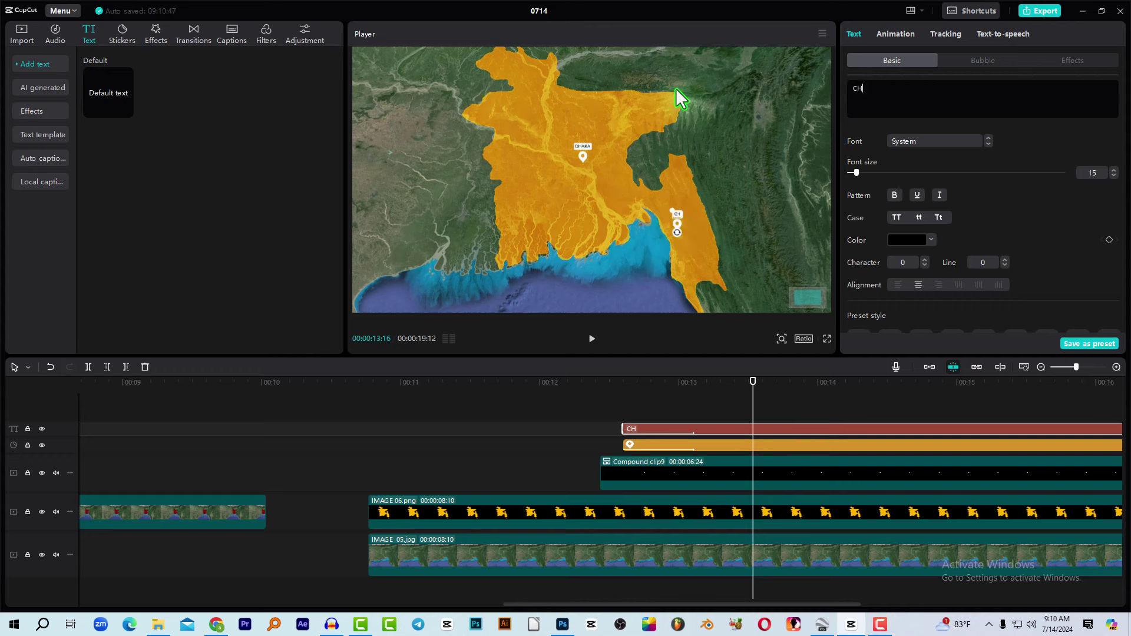
type("ITTAGONG")
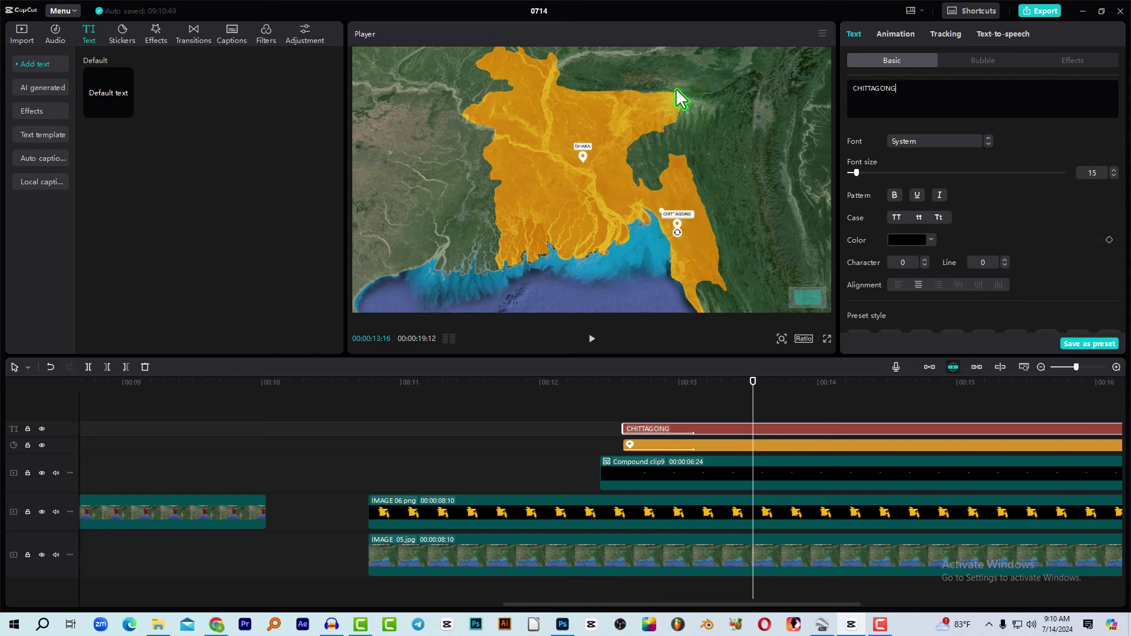
left_click(765, 408)
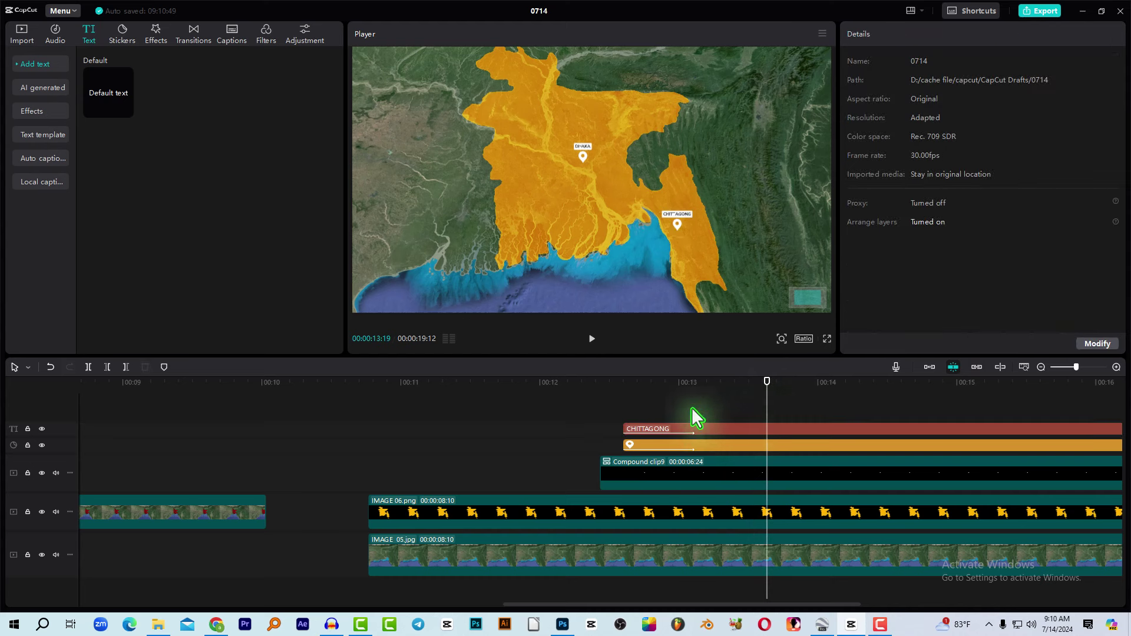
Step: Combine the CHITTAGONG text and its location pin into a compound clip
left_click_drag(671, 415, 658, 444)
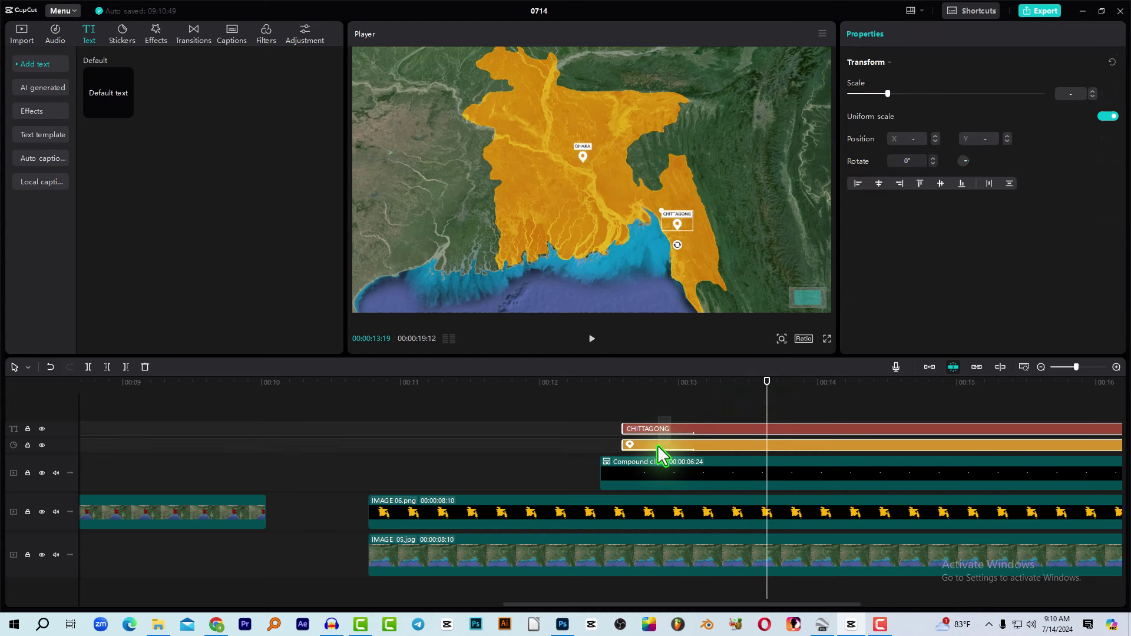
right_click(657, 444)
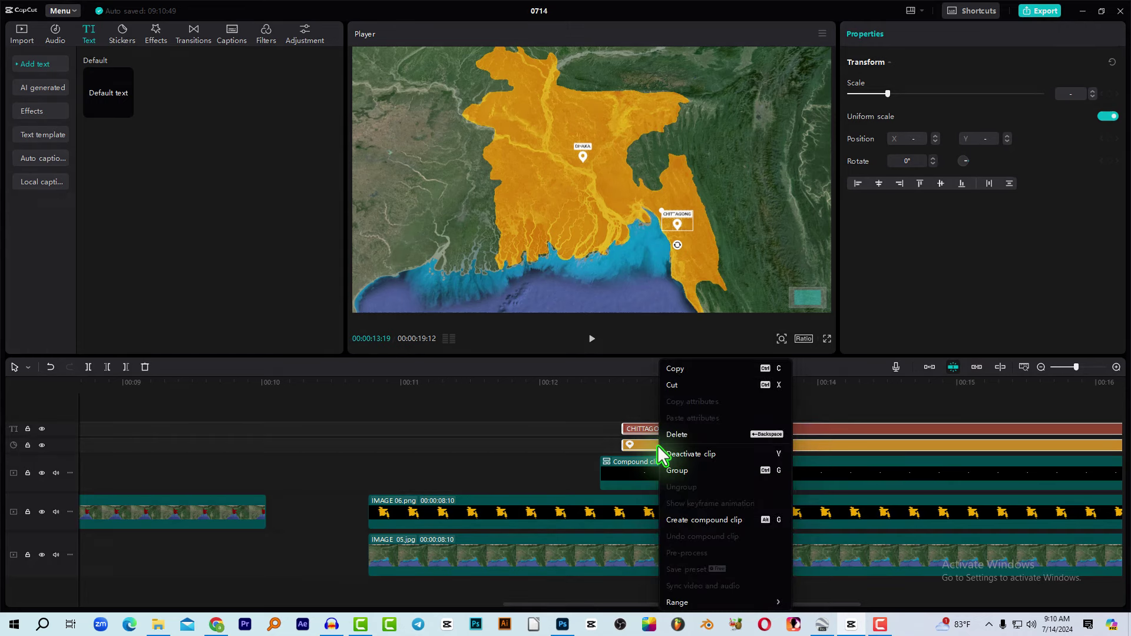
left_click(705, 520)
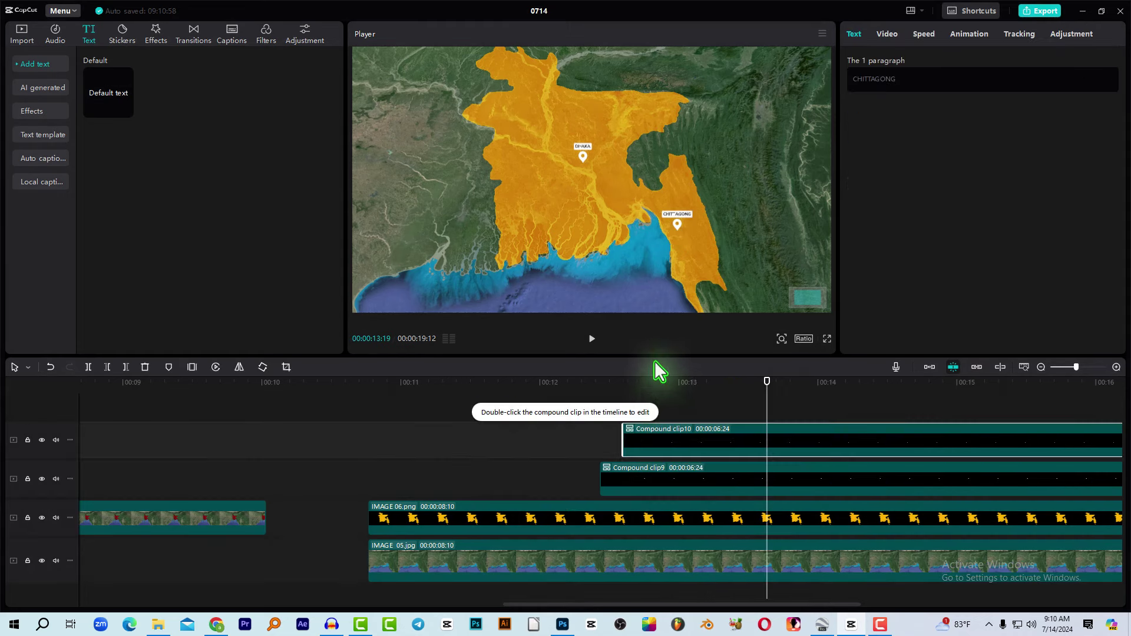
Step: Check the staggered starts of the DHAKA and CHITTAGONG compound clips at 00:00:12:13 and 00:00:12:18
left_click_drag(623, 382, 596, 391)
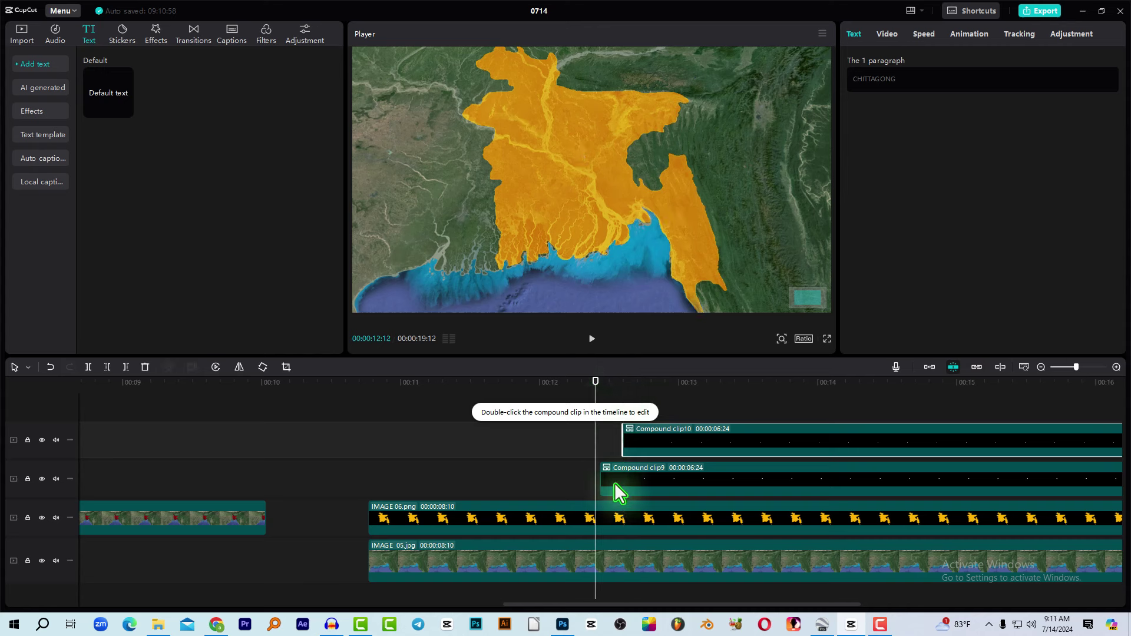
left_click(614, 479)
left_click(599, 390)
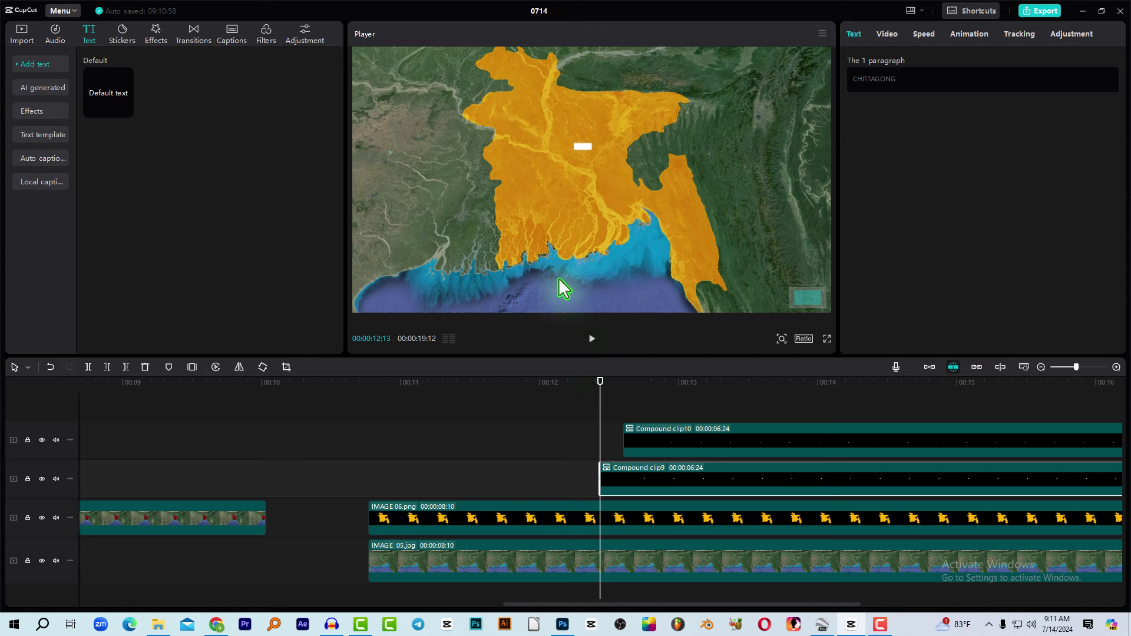
left_click(641, 387)
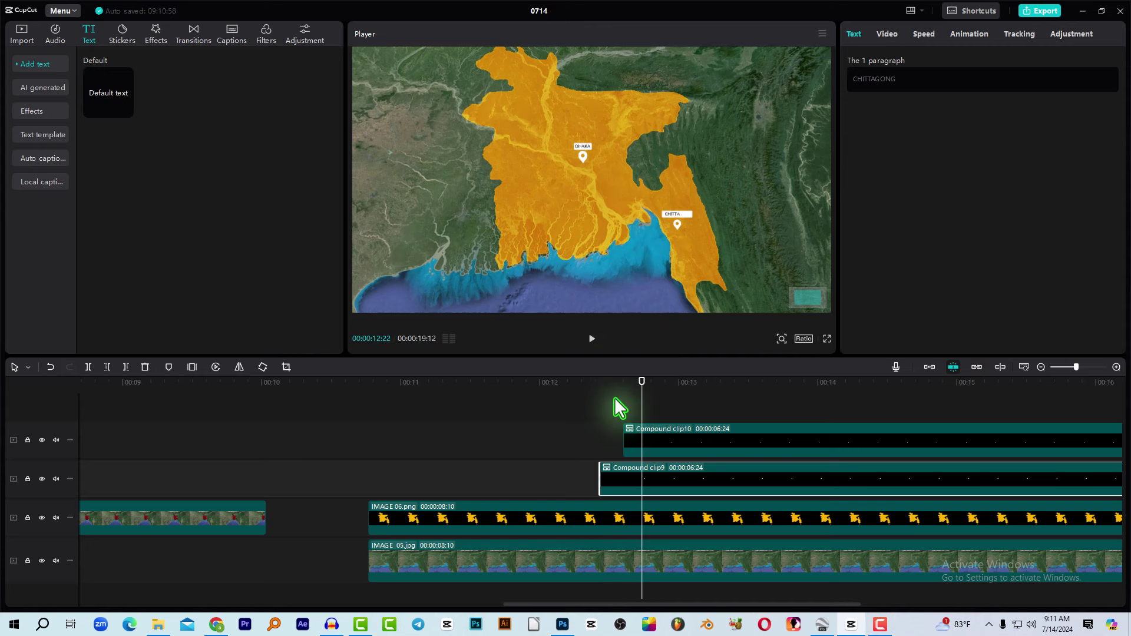
left_click(624, 384)
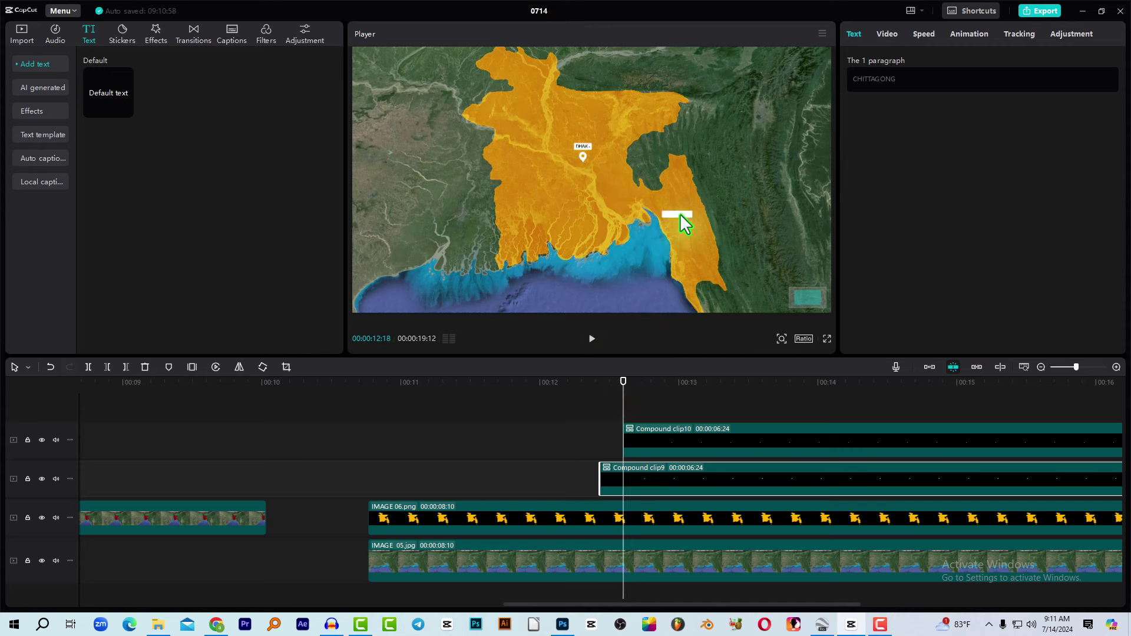
left_click(623, 383)
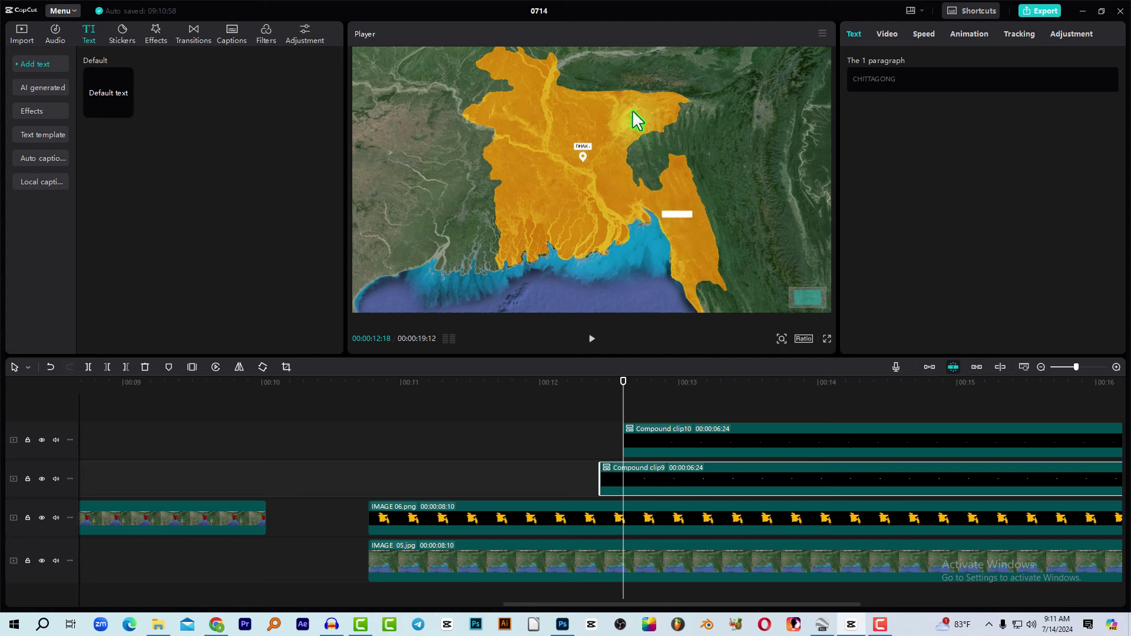
Step: Paste the copied DHAKA label and pin at 00:00:12:23, five frames after the CHITTAGONG clip's start, and move them onto northeastern Bangladesh
left_click_drag(631, 391, 623, 392)
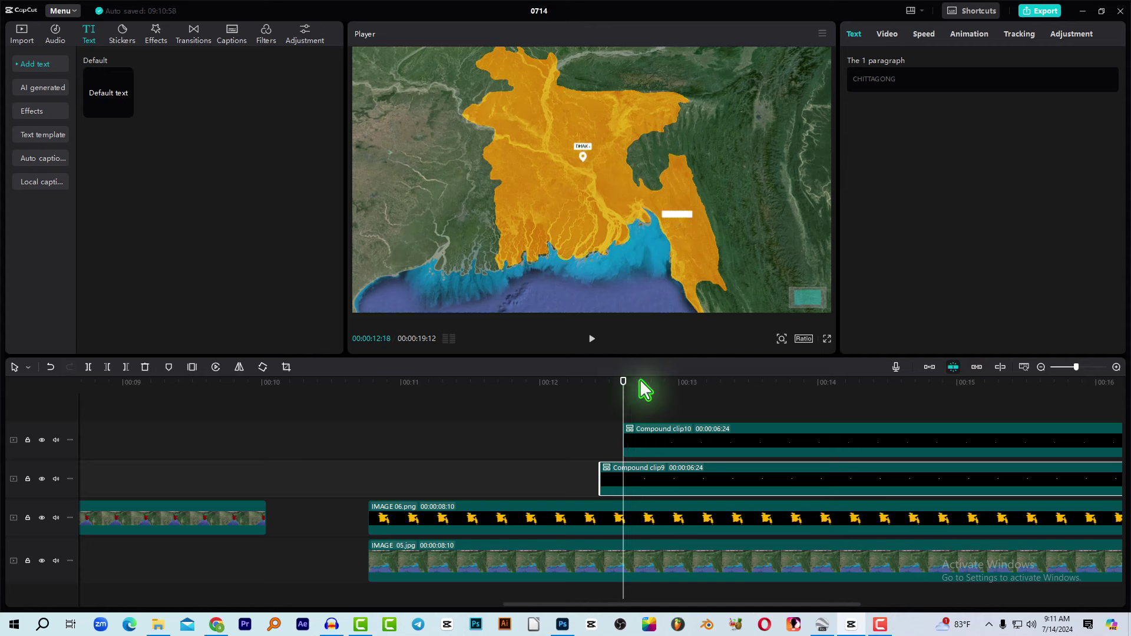
key("Right")
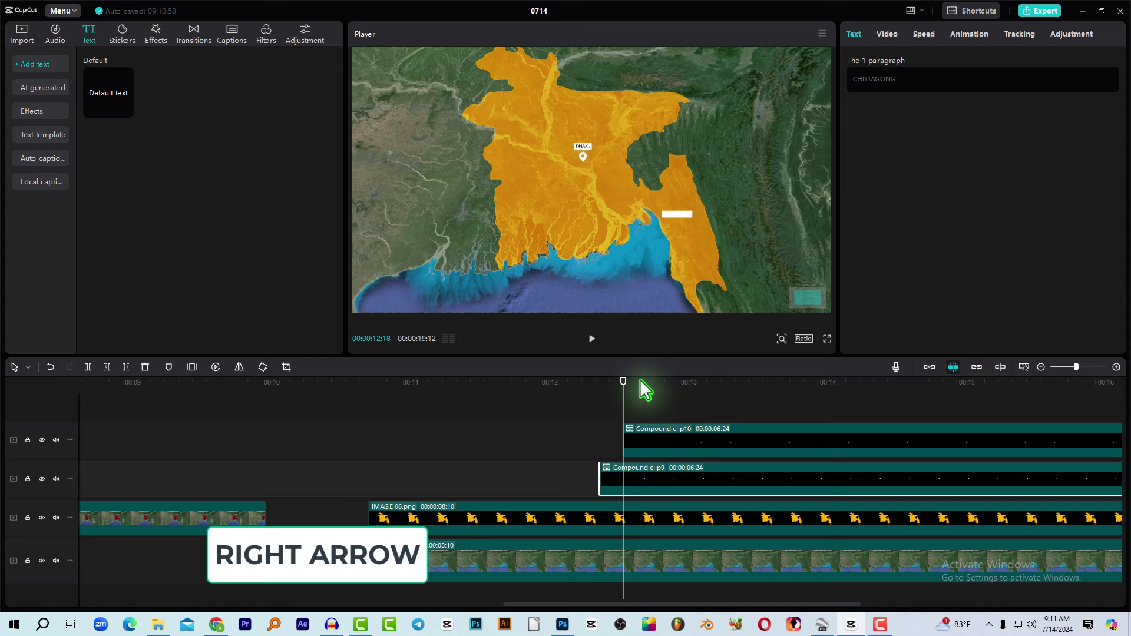
key("Right")
key("Right")
key("Right")
key("Right")
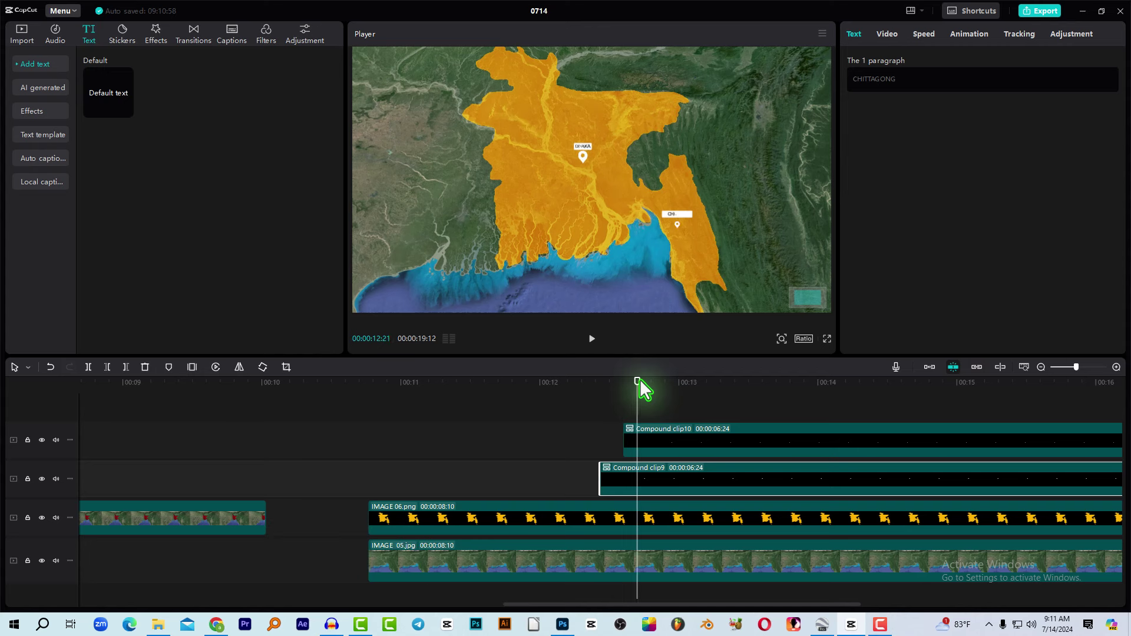
key("Right")
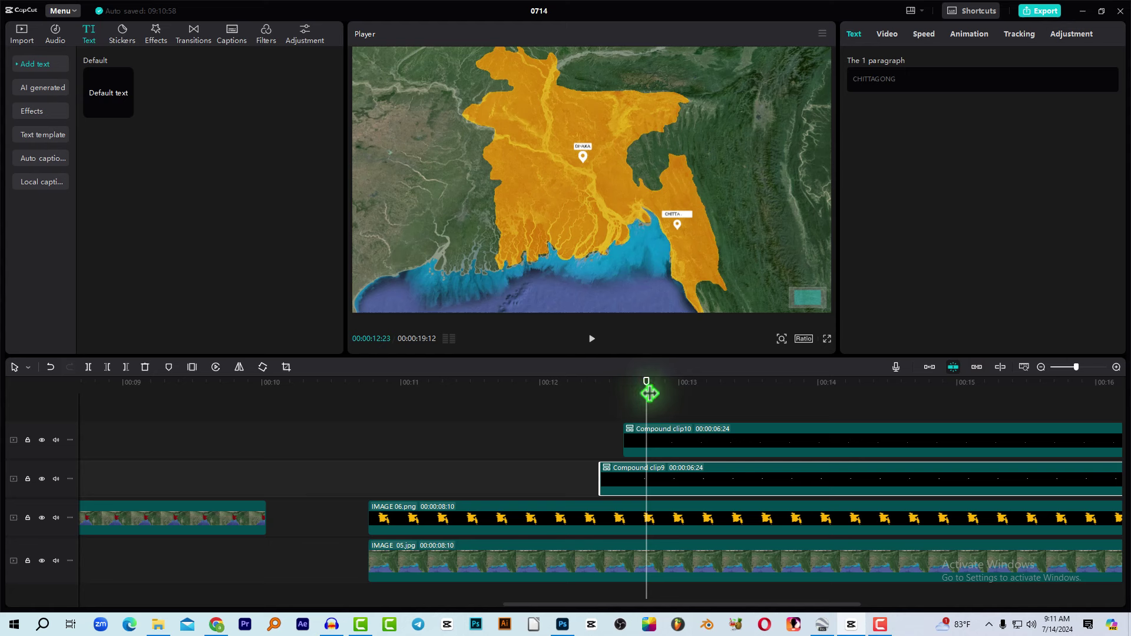
left_click(658, 429)
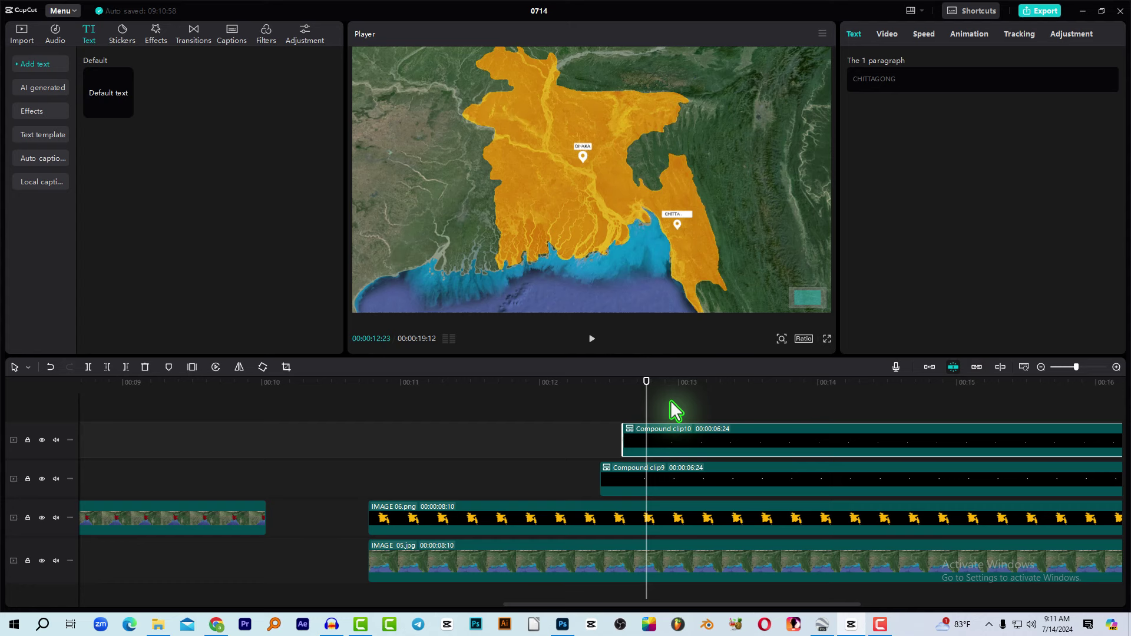
key("ctrl+v")
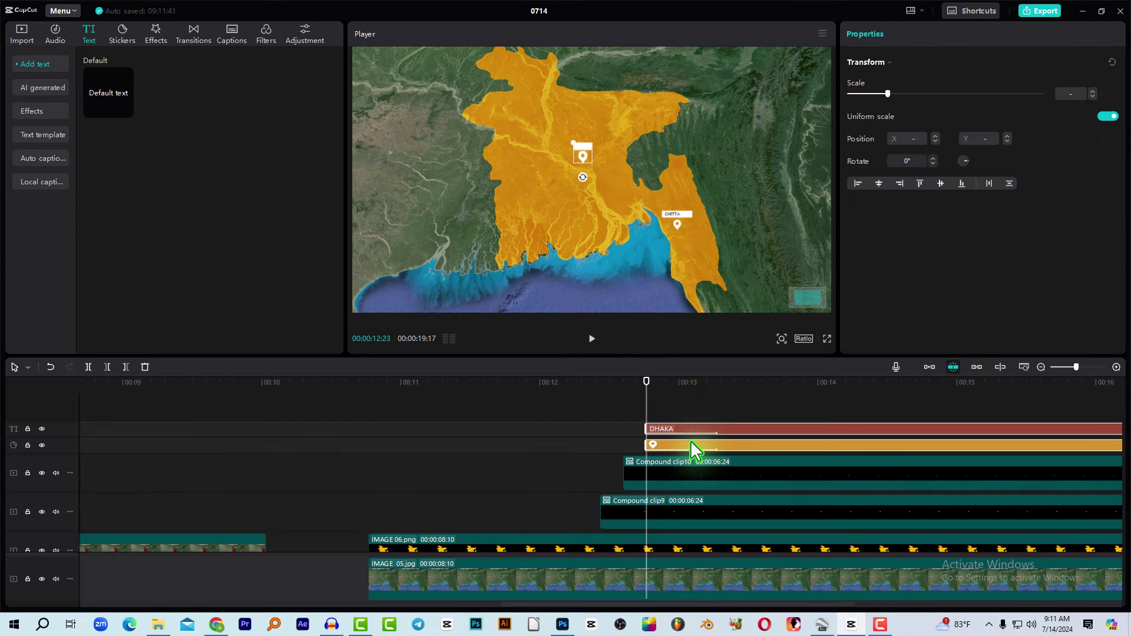
left_click(776, 383)
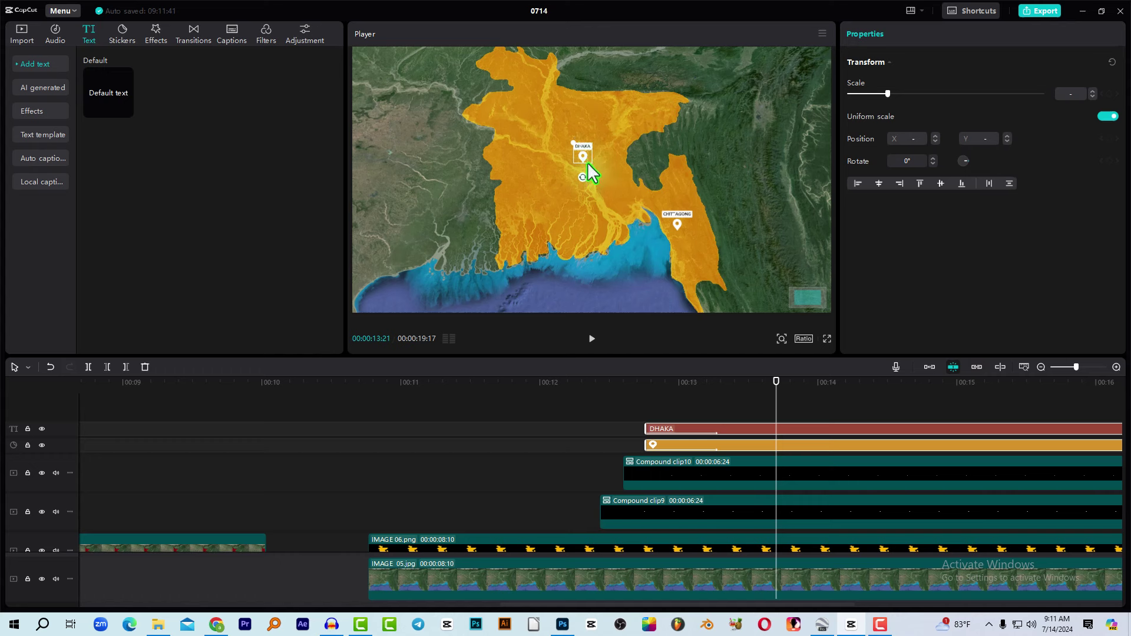
left_click_drag(582, 156, 627, 116)
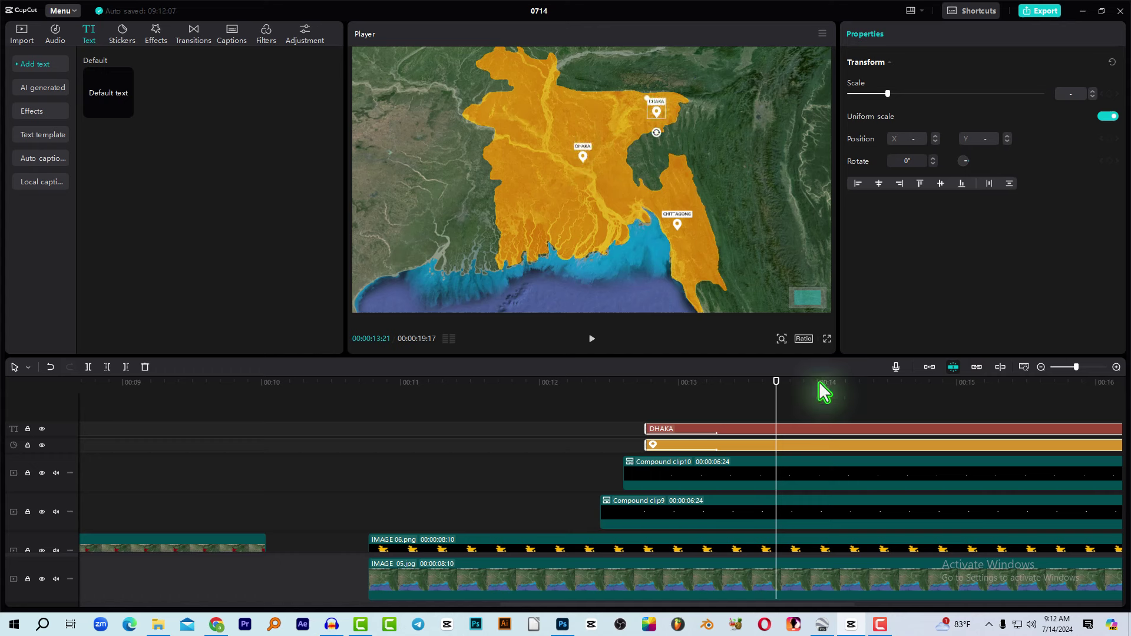
Step: Change the northeastern label's wording to "SYLHET" and combine it with its location pin into a compound clip
left_click(729, 417)
left_click_drag(737, 385, 745, 388)
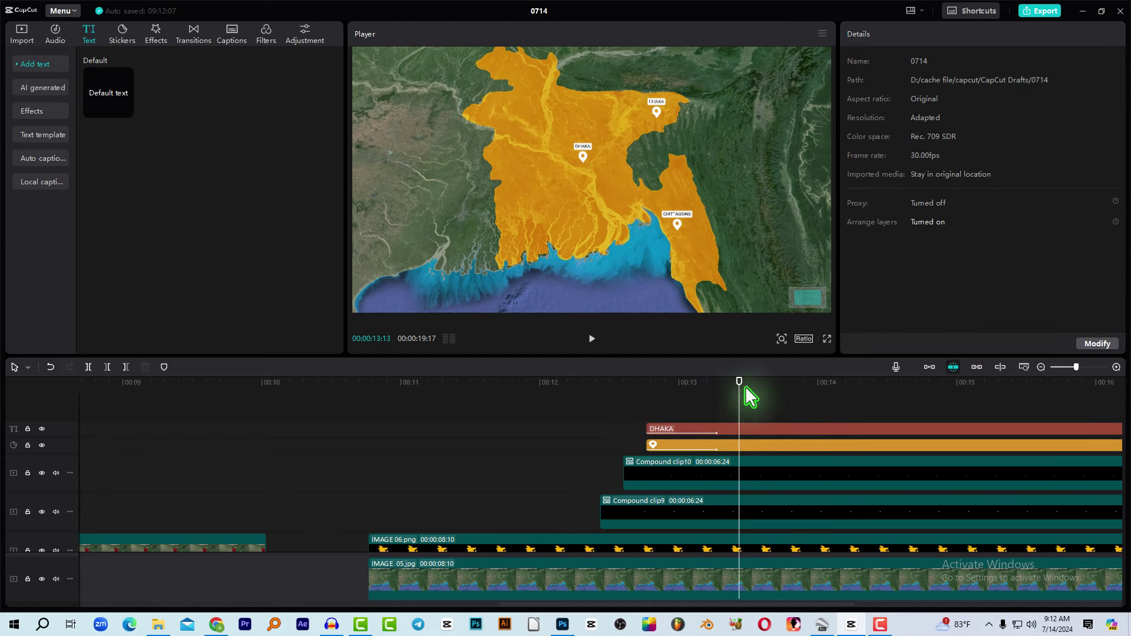
left_click(753, 428)
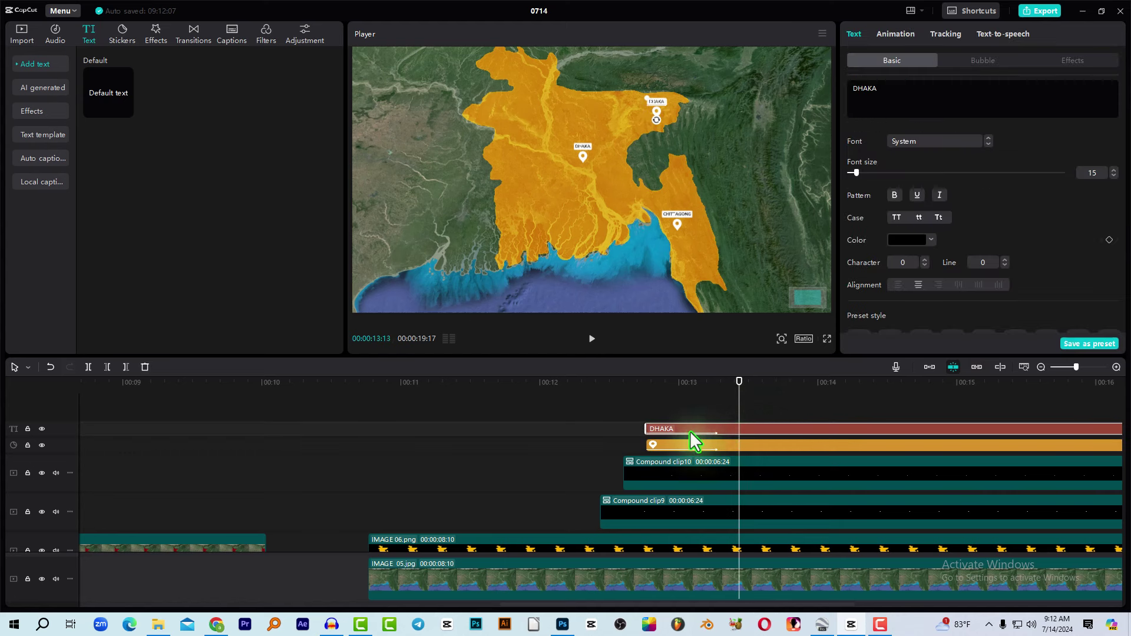
left_click(903, 94)
type("SY")
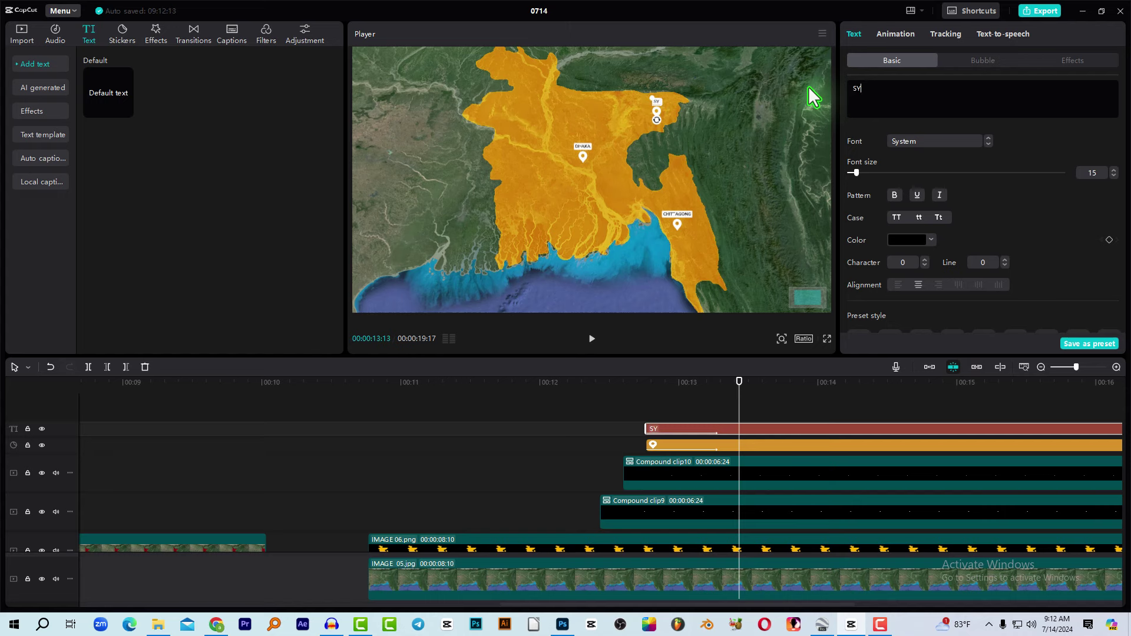
type("LHET")
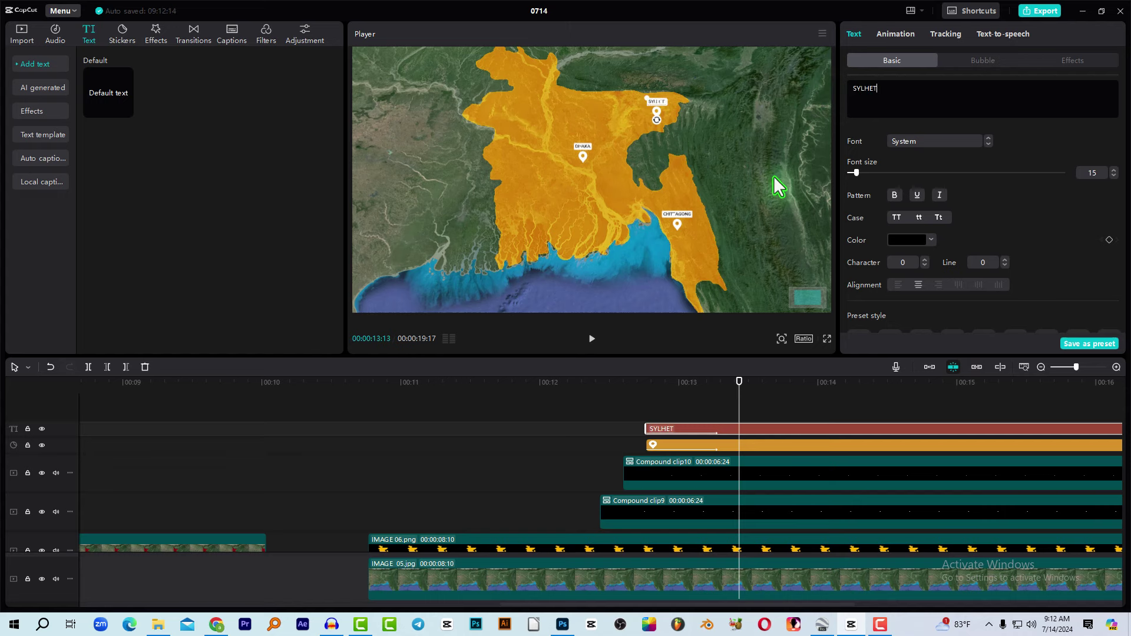
left_click(697, 447)
key("alt+g")
Step: Paste the copied DHAKA label and pin at 00:00:12:28, five frames after the SYLHET clip's start, and move them onto northern Bangladesh
left_click(647, 386)
key("Right")
key("Right")
key("Right")
key("Right")
key("Right")
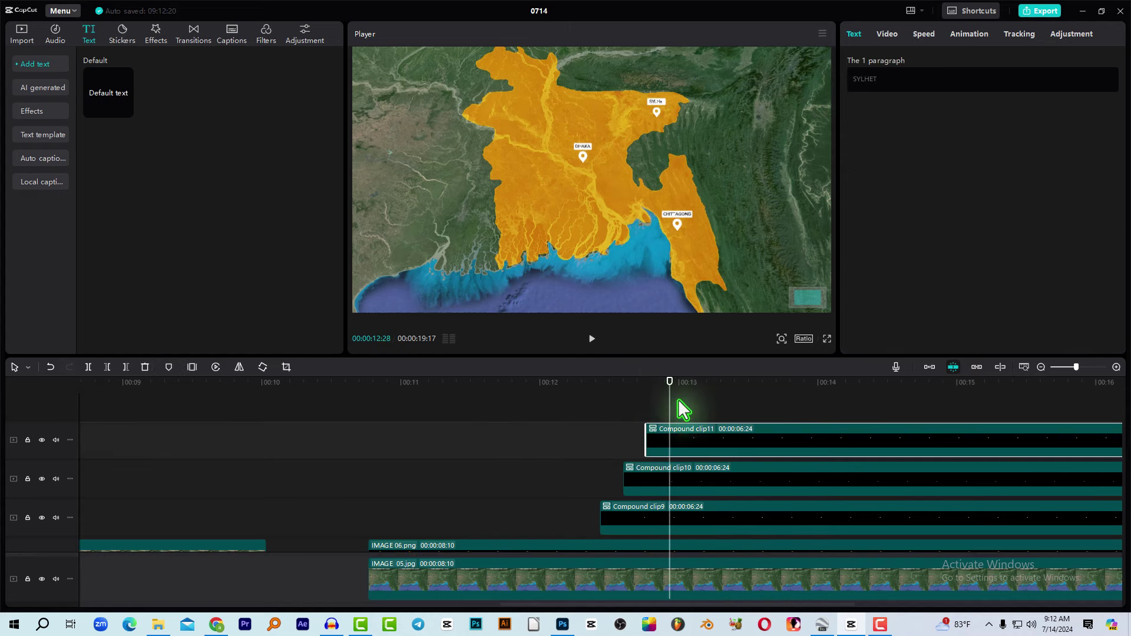
key("ctrl+v")
left_click(772, 386)
left_click_drag(582, 146, 520, 65)
Step: Change the northern label's wording to "RANGPUR" and combine it with its pin into a compound clip
left_click(748, 429)
type("RAN")
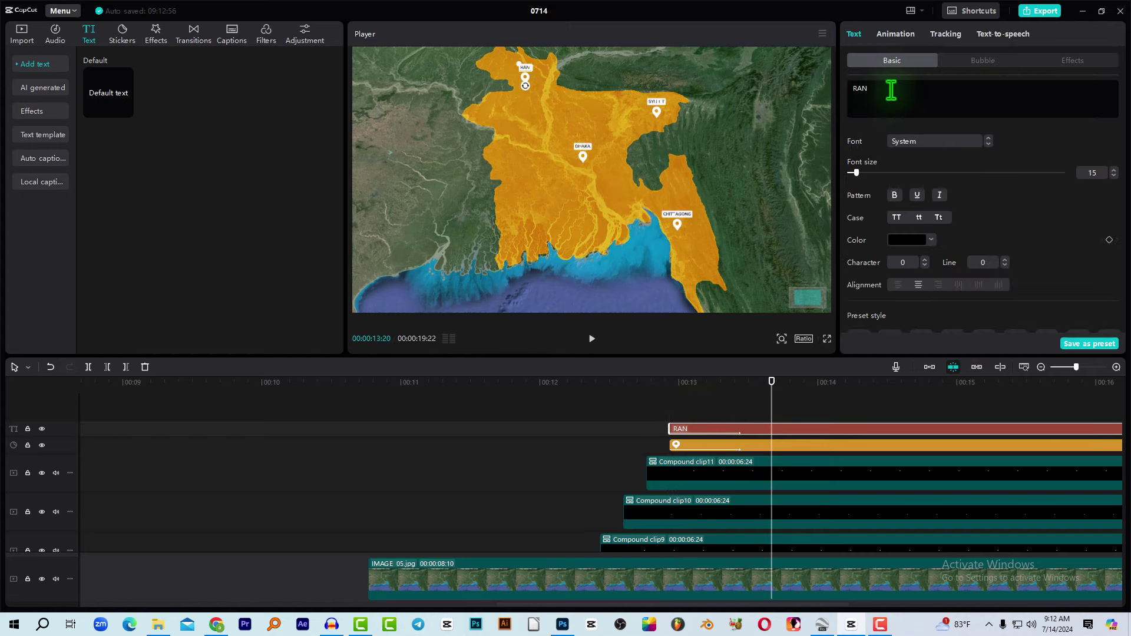
left_click(707, 446, "ctrl")
key("alt+g")
Step: Paste the DHAKA label and pin five frames after the RANGPUR clip's start and move them onto northwestern Bangladesh
left_click(669, 386)
key("Right")
key("Right")
key("Right")
key("Right")
key("Right")
key("ctrl+v")
left_click(817, 386)
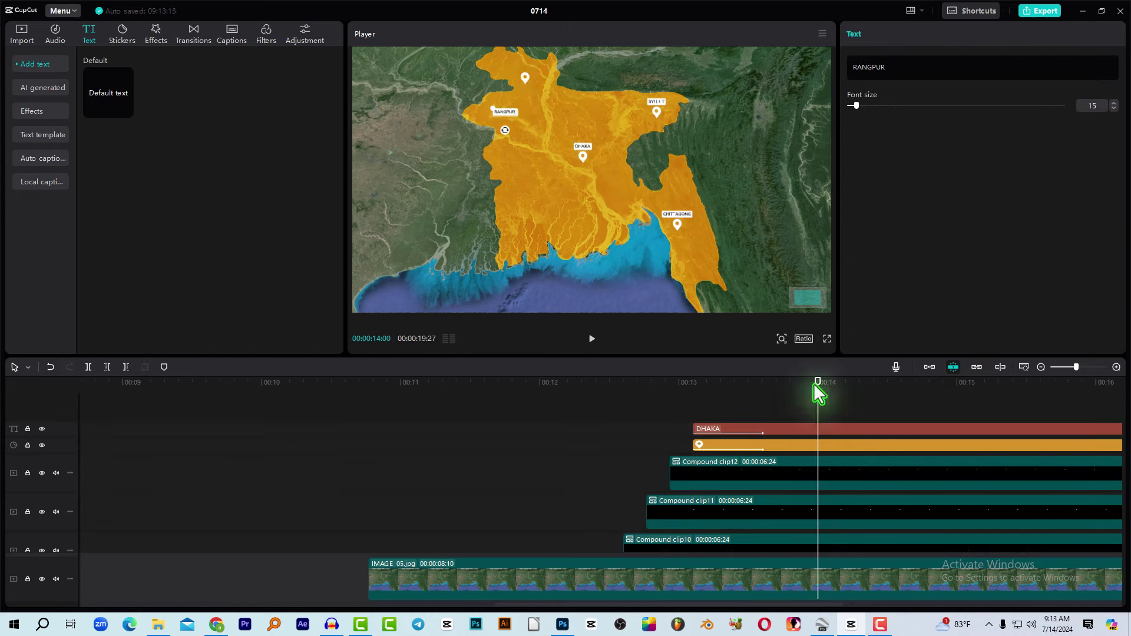
left_click(845, 386)
left_click_drag(583, 154, 507, 115)
Step: Change the northwestern label's wording to "RAJSHAHI" and combine it with its pin into a compound clip
left_click(771, 429)
type("RAJSHAHI")
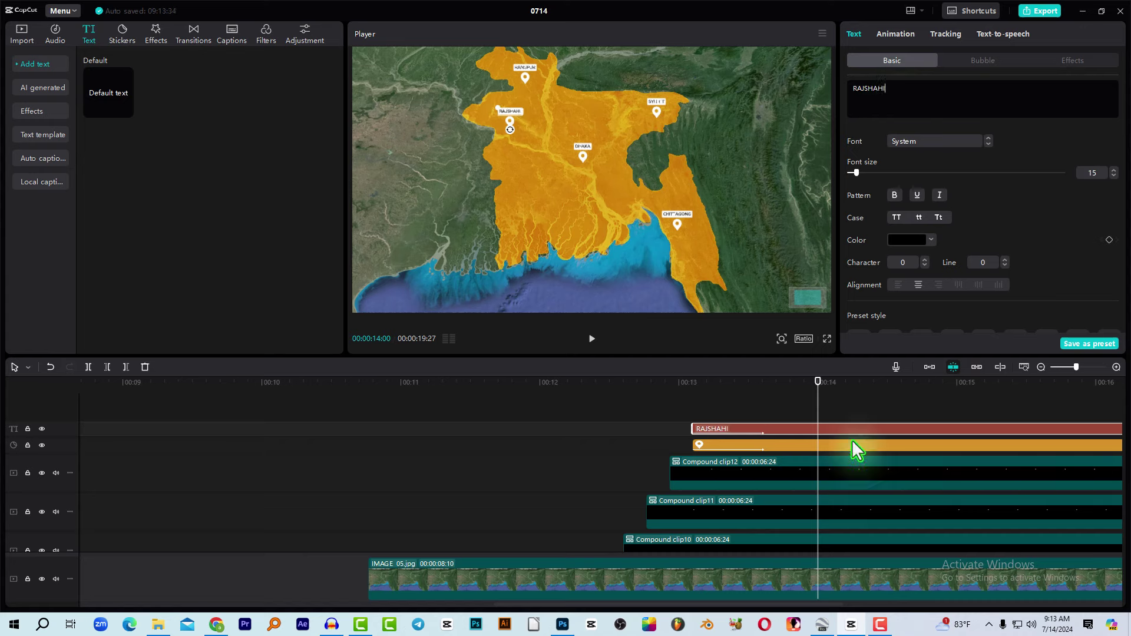
left_click(849, 445, "ctrl")
key("alt+g")
Step: Paste the DHAKA label and pin five frames after the RAJSHAHI clip's start and move them onto southwestern Bangladesh
left_click(694, 386)
key("Right")
key("Right")
key("Right")
key("Right")
key("Right")
key("ctrl+v")
left_click(841, 386)
left_click_drag(585, 146, 525, 188)
Step: Change the southwestern label's wording to "KHULNA" and combine it with its pin into a compound clip
left_click(848, 429)
type("KHULNA")
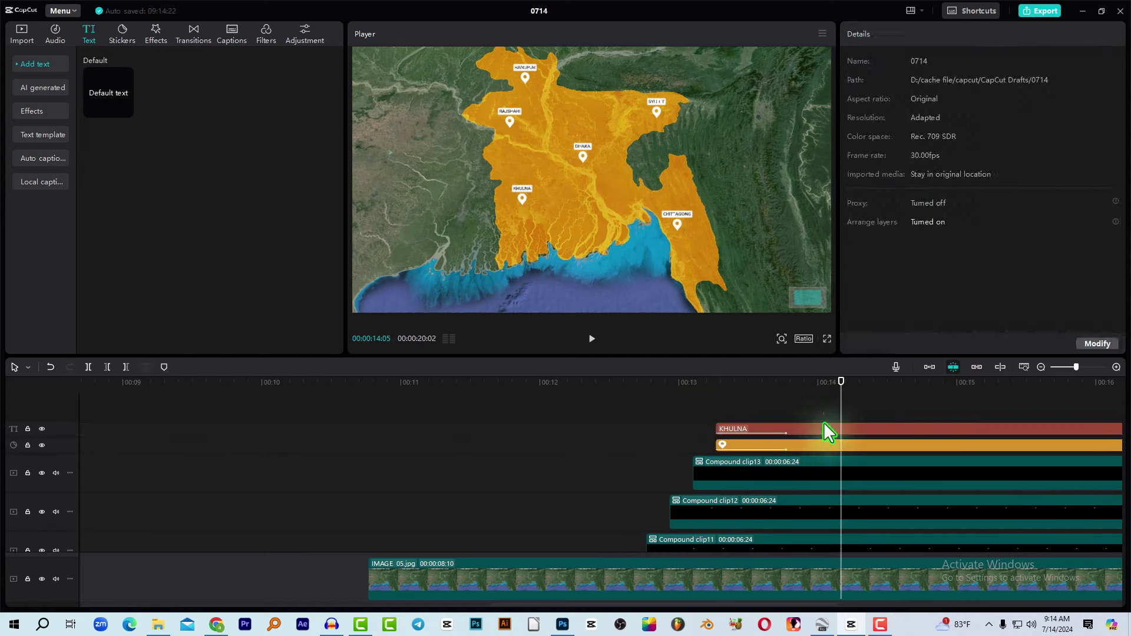
left_click(825, 445, "ctrl")
key("alt+g")
Step: Paste the DHAKA label and pin five frames after the KHULNA clip's start, move them onto southern Bangladesh and reword the label "BARISHAL"
key("ctrl+v")
left_click(767, 385)
left_click_drag(582, 146, 569, 214)
left_click(570, 215)
type("BARISHAL")
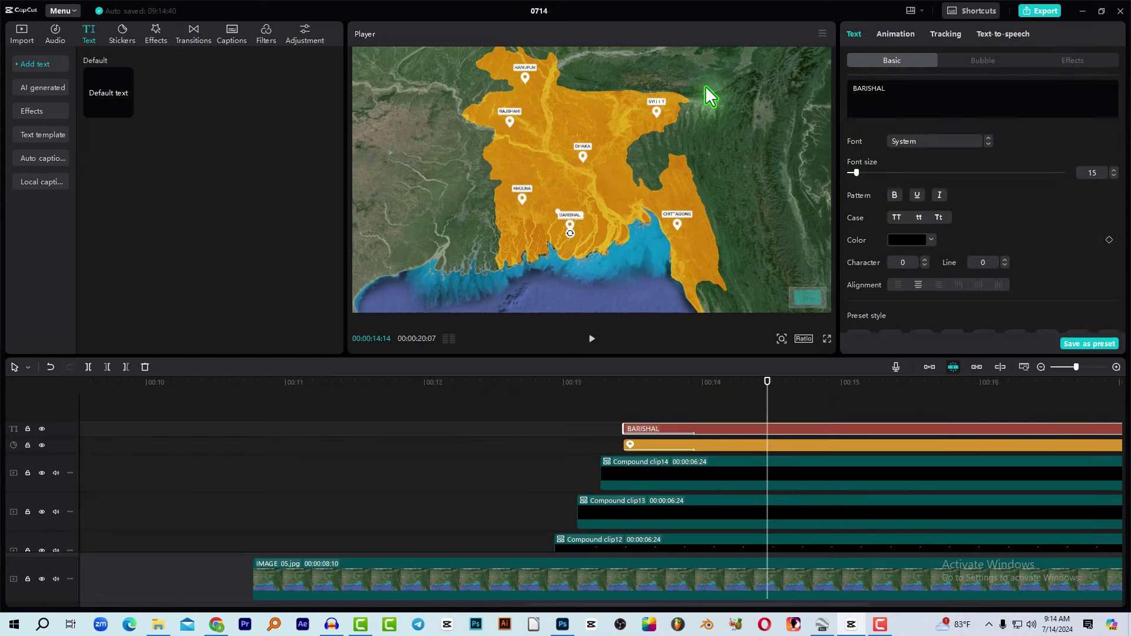
Step: Combine the BARISHAL text and its location pin into a compound clip
left_click(718, 410)
left_click(720, 430)
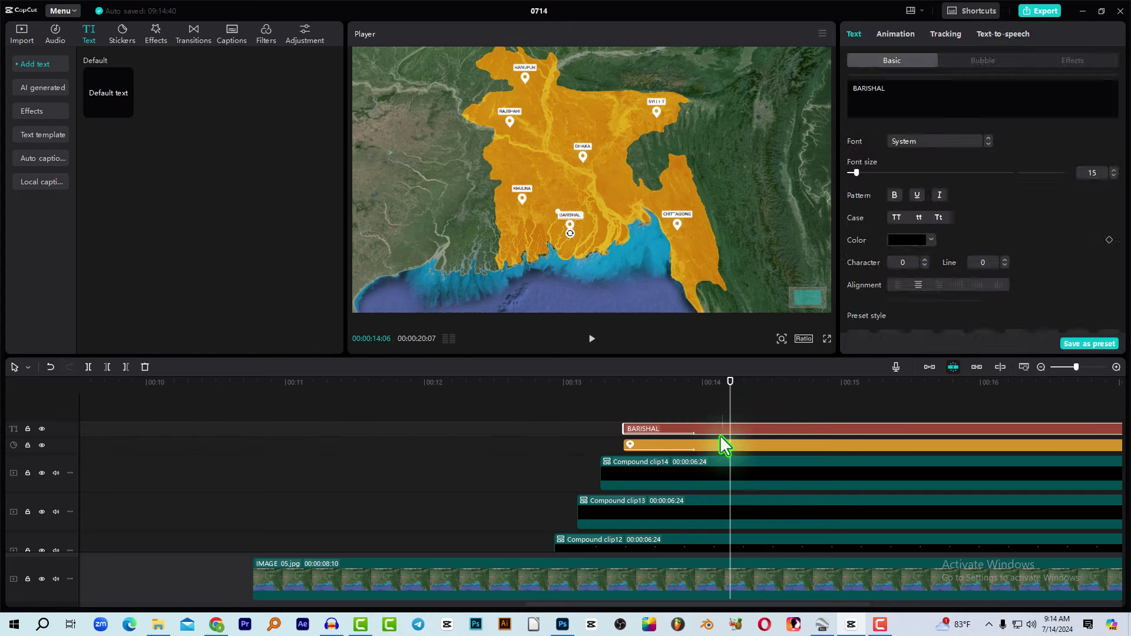
left_click(717, 446, "ctrl")
right_click(716, 445)
left_click(755, 521)
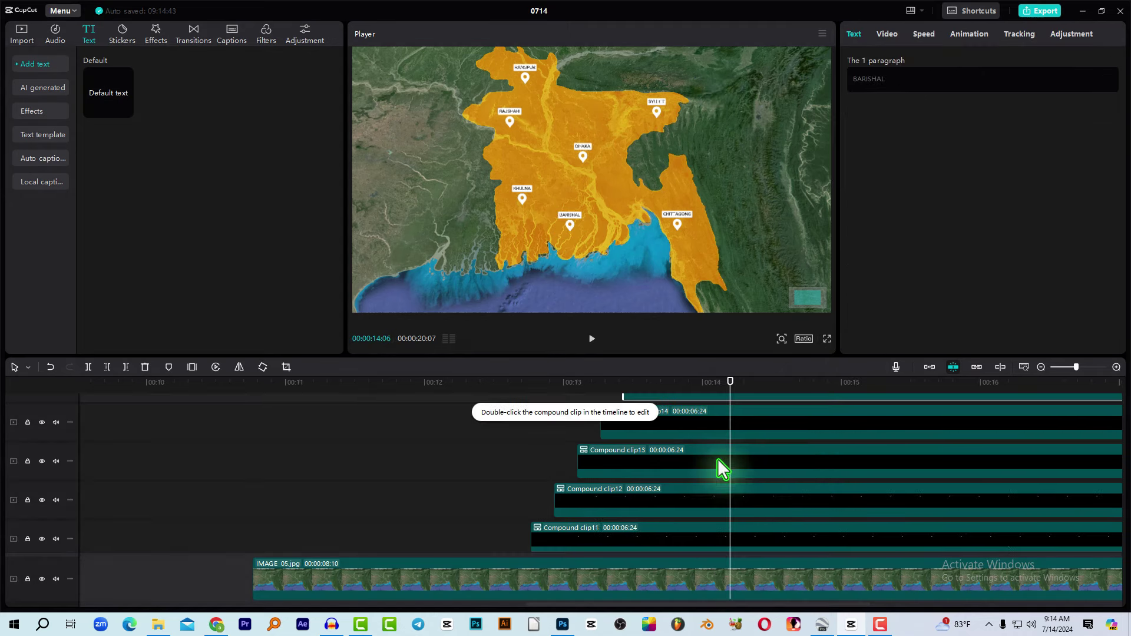
Step: Play back the map from 00:00:12:04 to check the staggered appearance of the city labels and pins
scroll(702, 447, "down", 1)
left_click(443, 386)
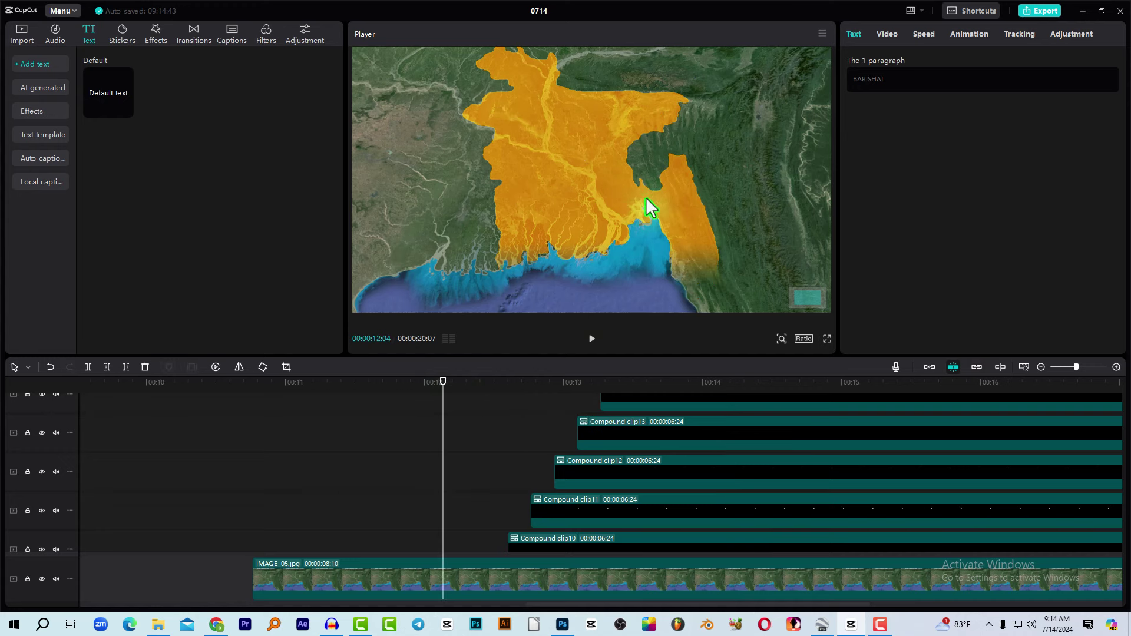
key("space")
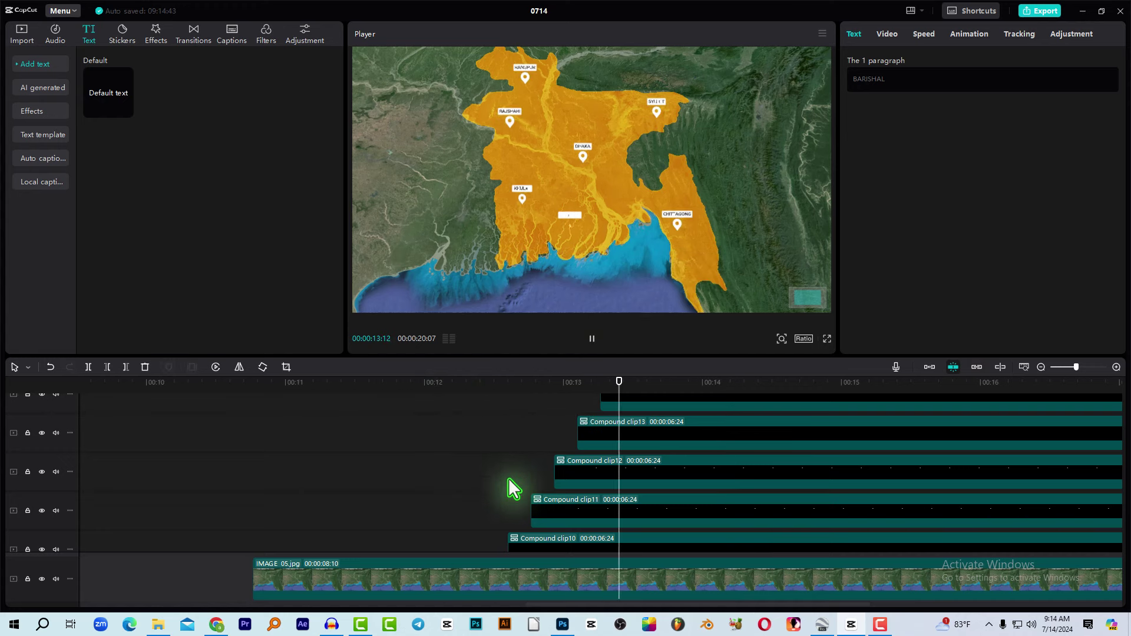
key("space")
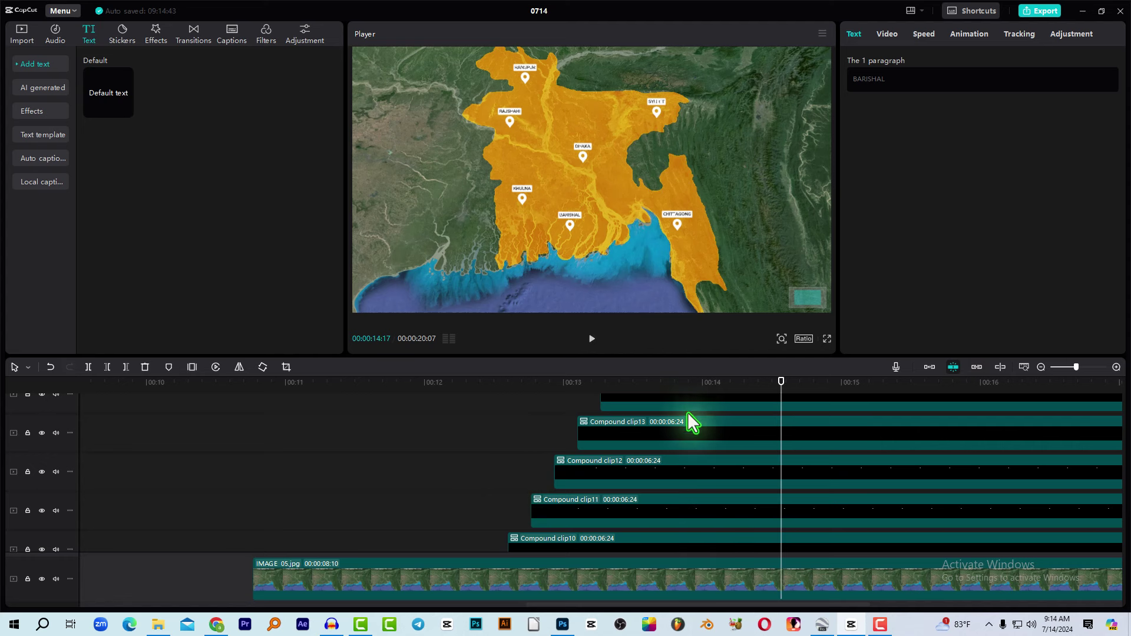
left_click_drag(530, 384, 673, 415)
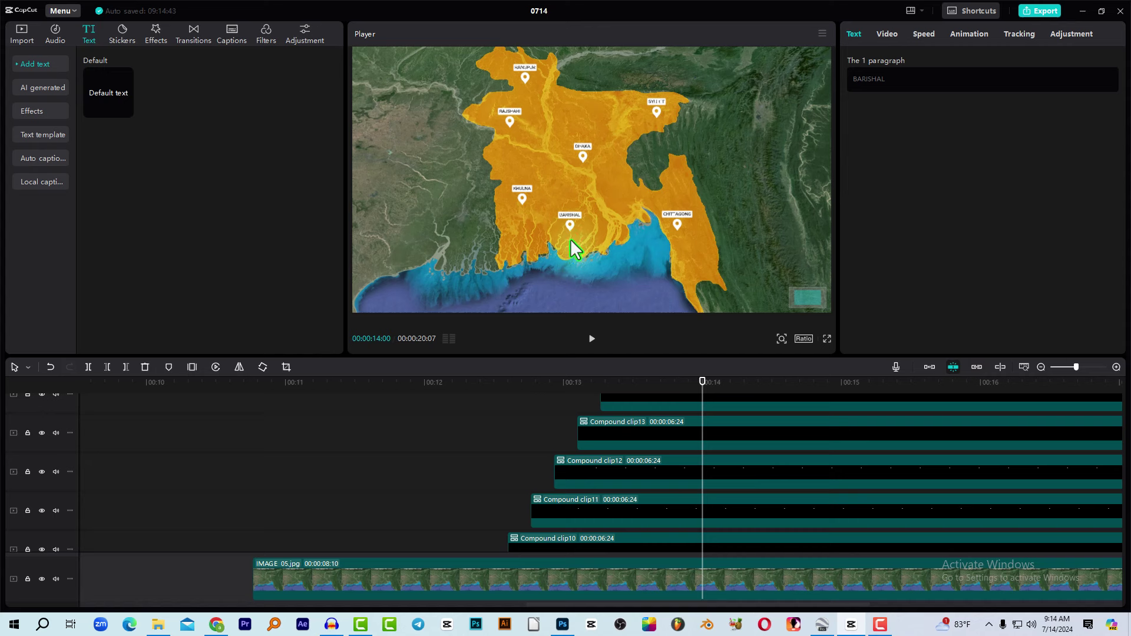
Step: Switch to File Explorer and import the Triple Circle Pop 45 video from the Accent Graphics folder into the CapCut project
left_click(122, 33)
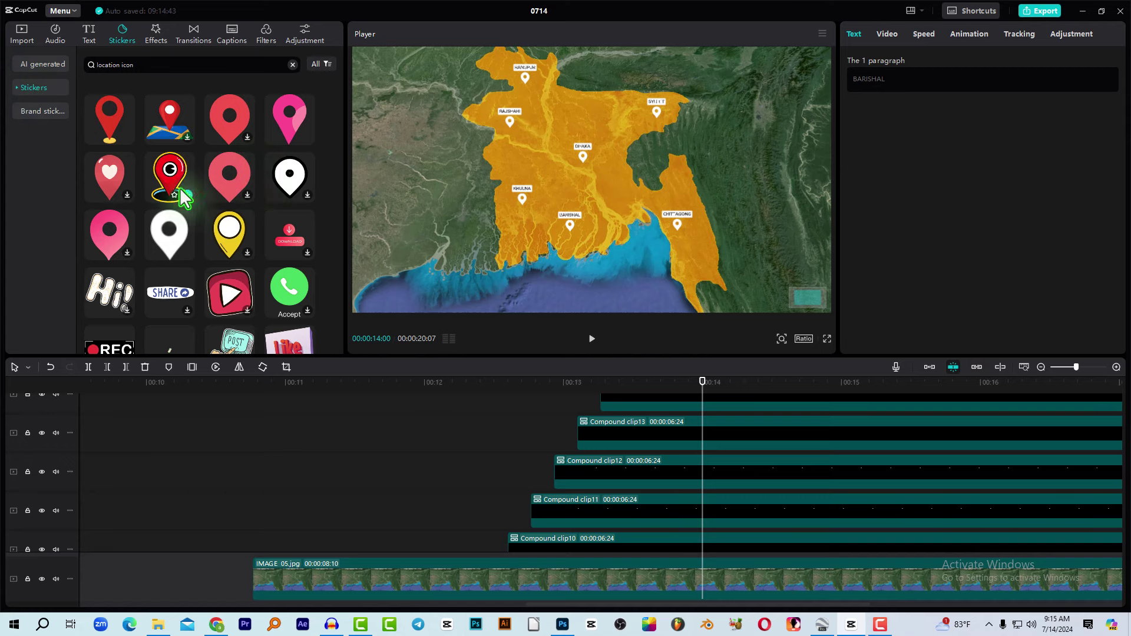
left_click(158, 624)
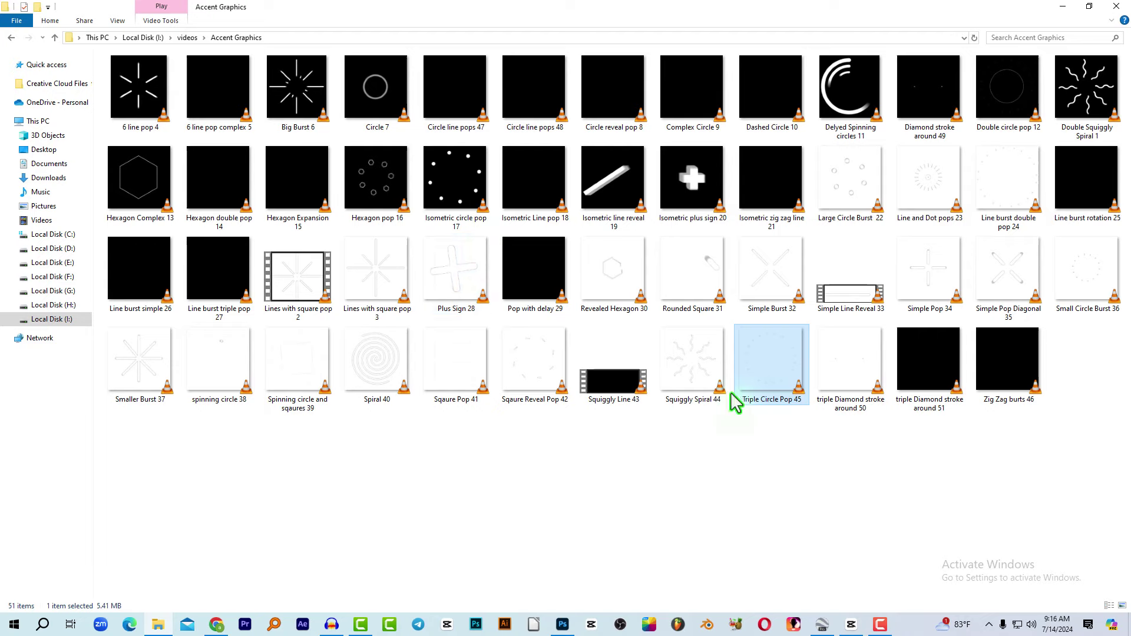
mouse_move(747, 406)
left_mouse_down()
mouse_move(777, 371)
mouse_move(752, 396)
mouse_move(714, 387)
mouse_move(773, 412)
mouse_move(753, 409)
mouse_move(746, 390)
left_mouse_up()
key("alt+Tab")
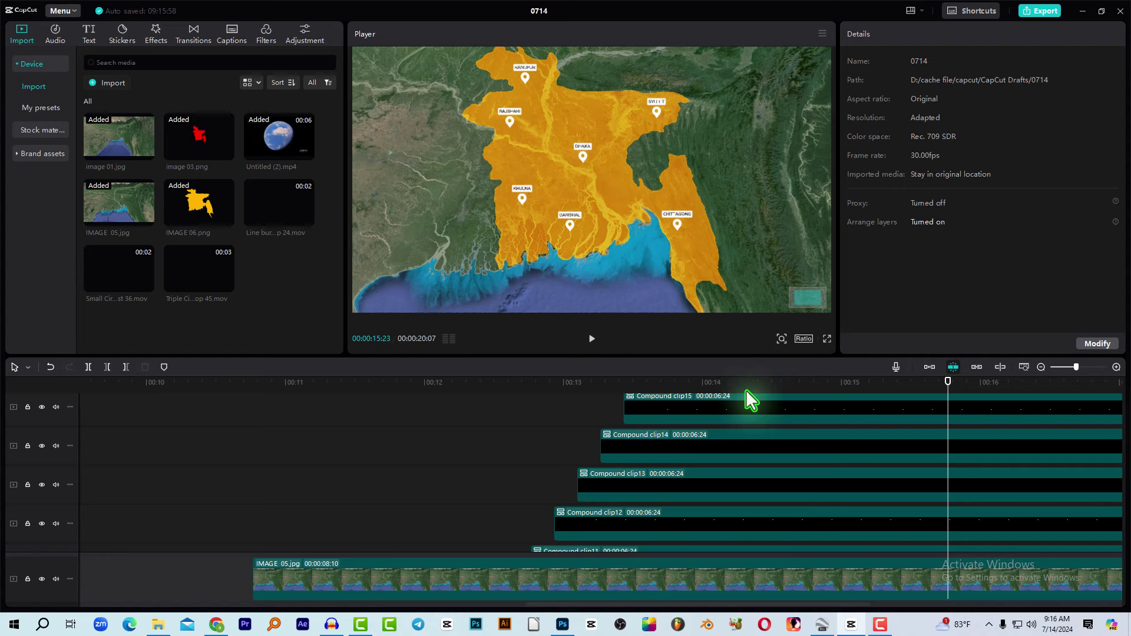
Step: Place Triple Circle Pop 45.mov on a track above the BARISHAL compound clip and set its blend mode to Screen
left_click_drag(960, 388, 758, 381)
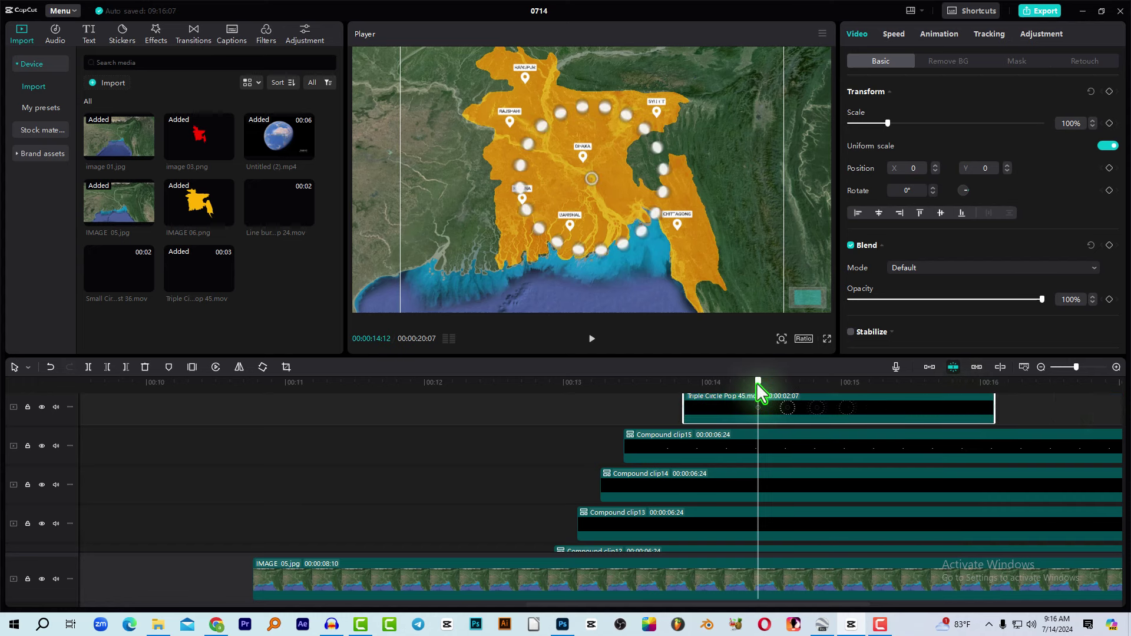
left_click(936, 270)
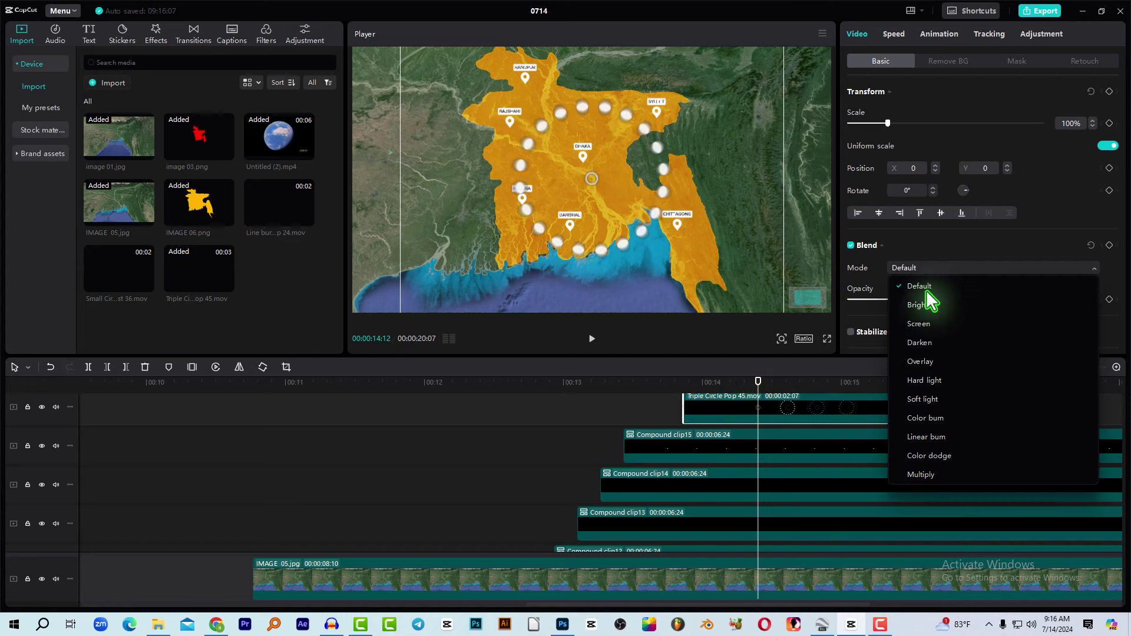
left_click(925, 325)
Step: Scale the circle pop graphic down to 11% and centre it on the BARISHAL pin at position X -120, Y -292
left_click_drag(707, 177, 689, 225)
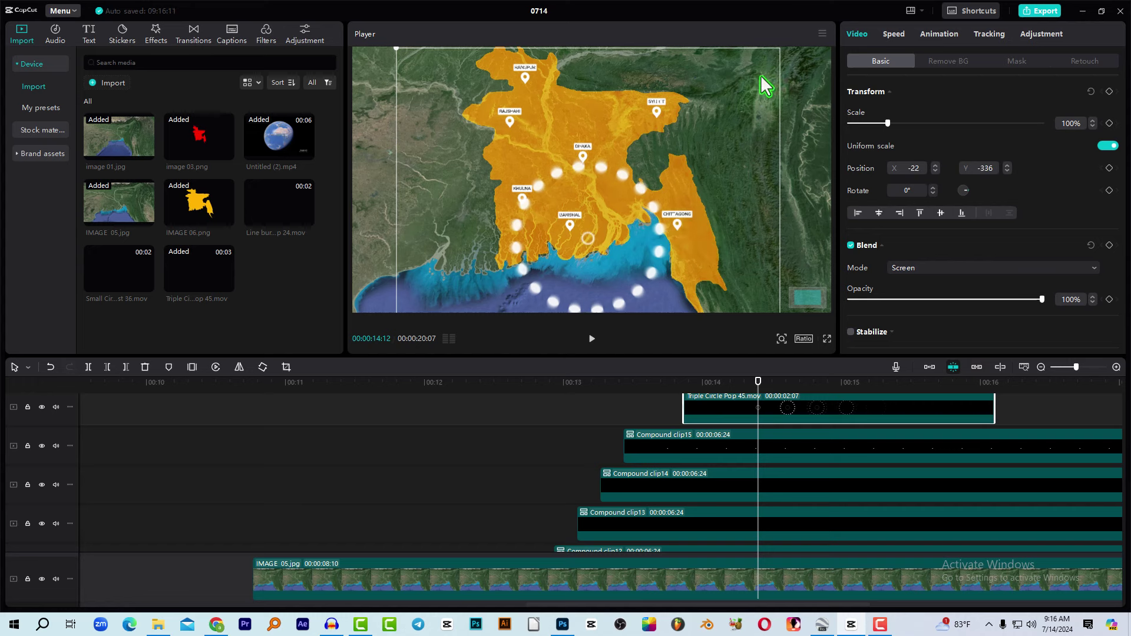
left_click_drag(390, 75, 545, 230)
left_click_drag(585, 265, 575, 231)
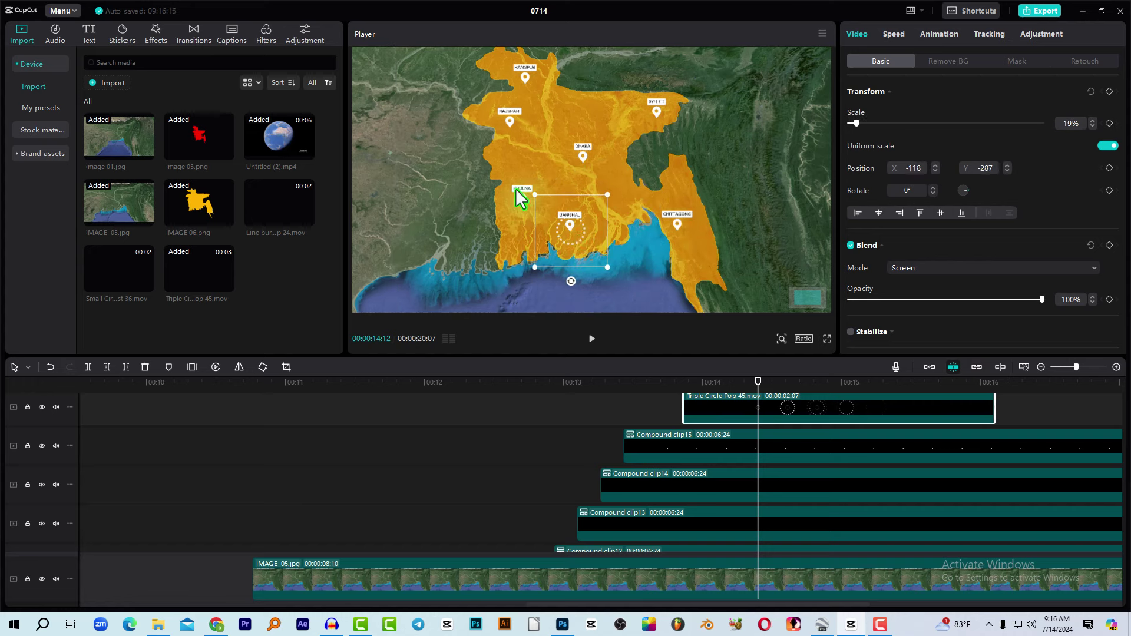
left_click_drag(534, 195, 547, 207)
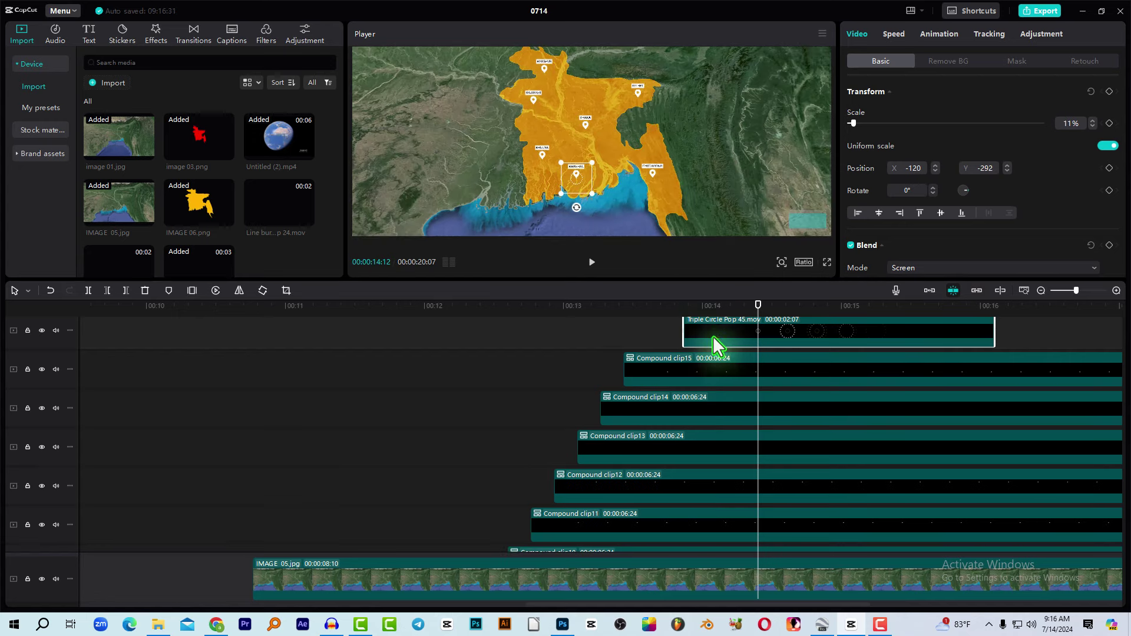
Step: Trim the empty start and end of the Triple Circle Pop clip to 00:00:00:26 and align its start with the BARISHAL compound clip
left_click_drag(713, 338, 653, 340)
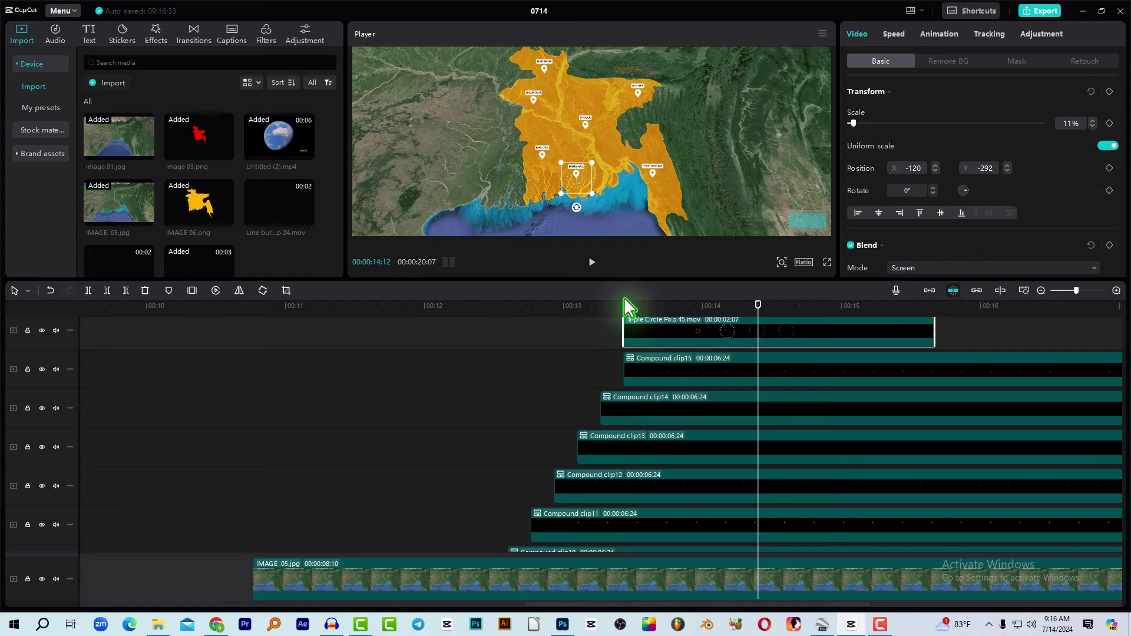
left_click_drag(624, 300, 678, 335)
left_click_drag(761, 306, 800, 320)
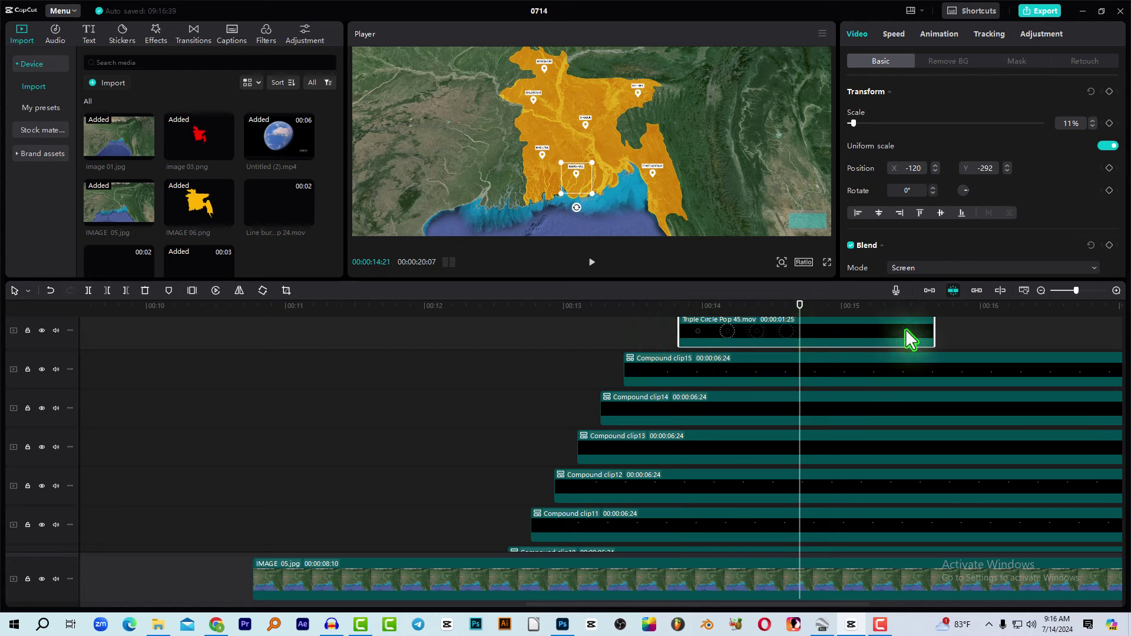
left_click_drag(933, 331, 743, 328)
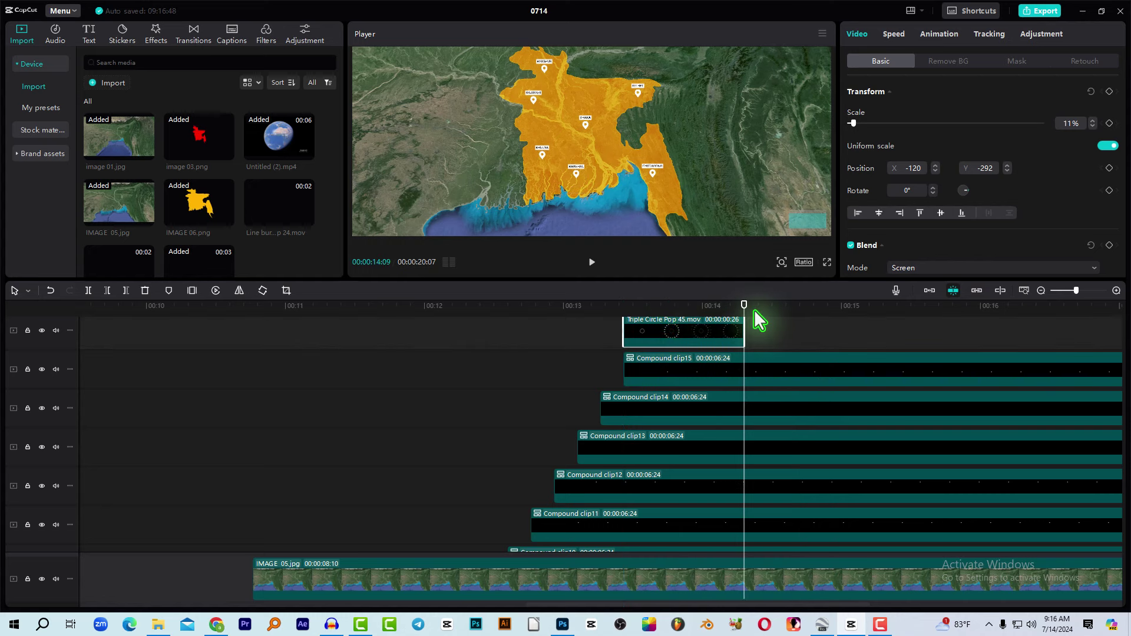
Step: Paste two copies of the trimmed Triple Circle Pop clip end to end after the original
key("ctrl+v")
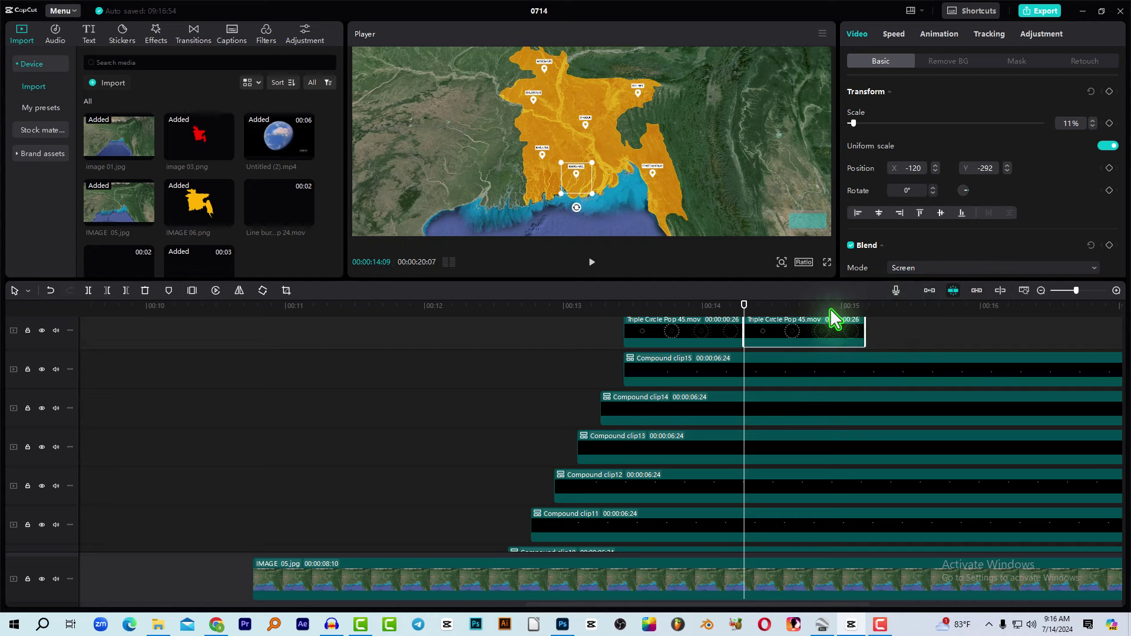
mouse_move(865, 307)
left_mouse_down()
mouse_move(870, 318)
mouse_move(859, 318)
left_mouse_up()
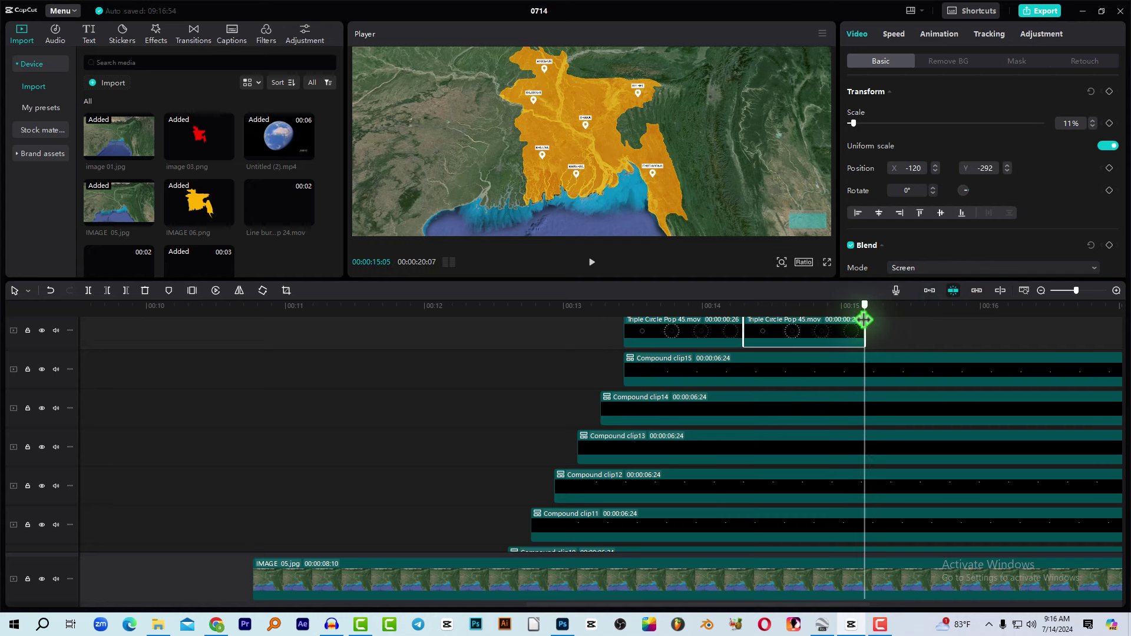
key("ctrl+v")
Step: Copy the three Triple Circle Pop clips and paste the set twice end to end, making nine consecutive clips
scroll(906, 325, "down", 2)
scroll(908, 327, "down", 1)
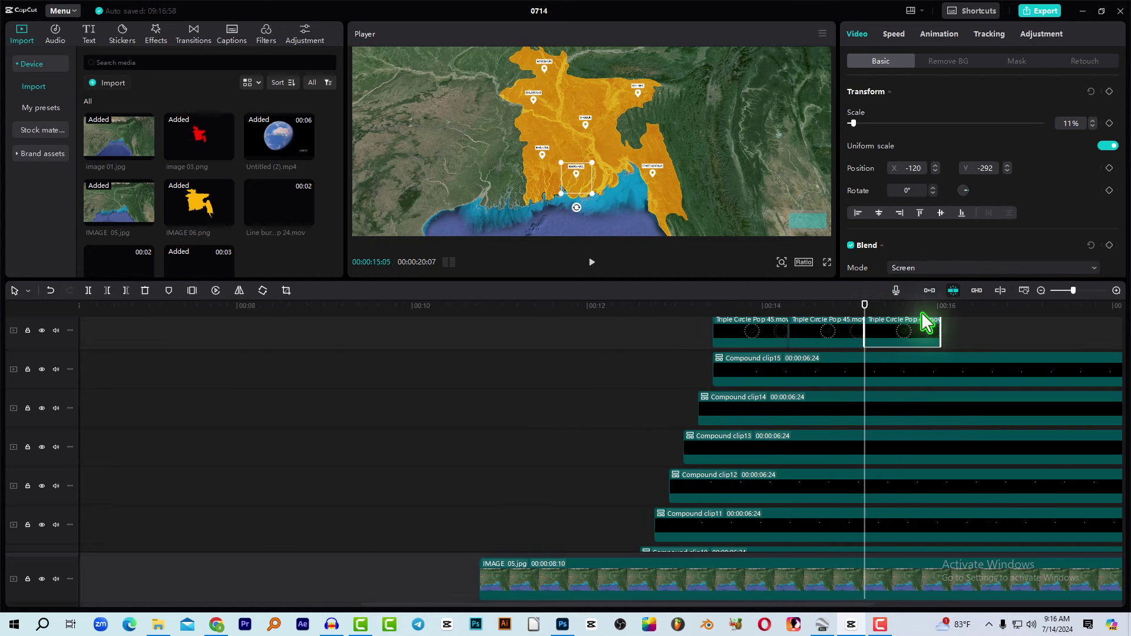
left_click_drag(968, 336, 730, 337)
left_click_drag(926, 308, 941, 320)
key("ctrl+v")
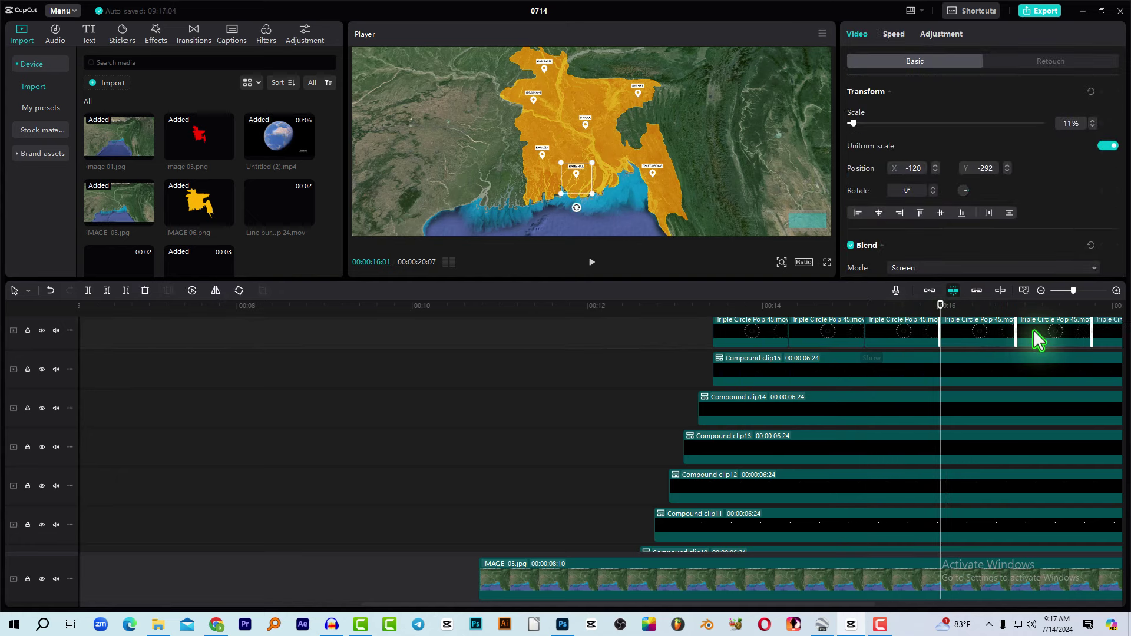
scroll(1025, 354, "down", 1)
left_click_drag(561, 606, 697, 606)
left_click(836, 310)
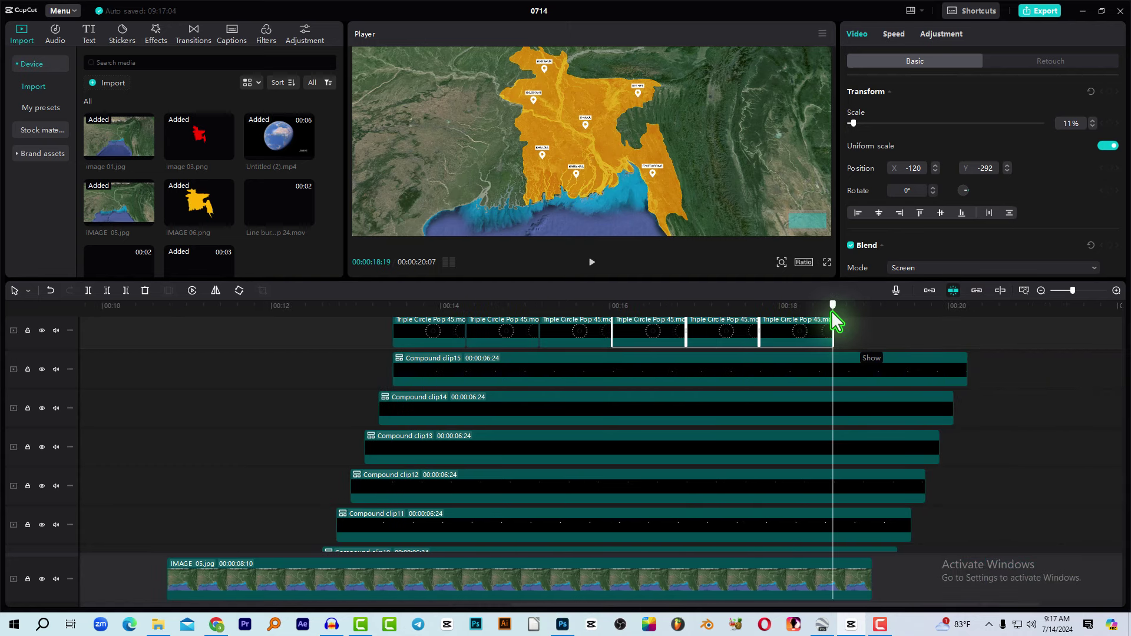
key("ctrl+v")
Step: Combine all nine Triple Circle Pop clips into a compound clip and trim its end to match the BARISHAL clip's end
left_click(1089, 333)
left_click_drag(1089, 333, 434, 332)
right_click(433, 332)
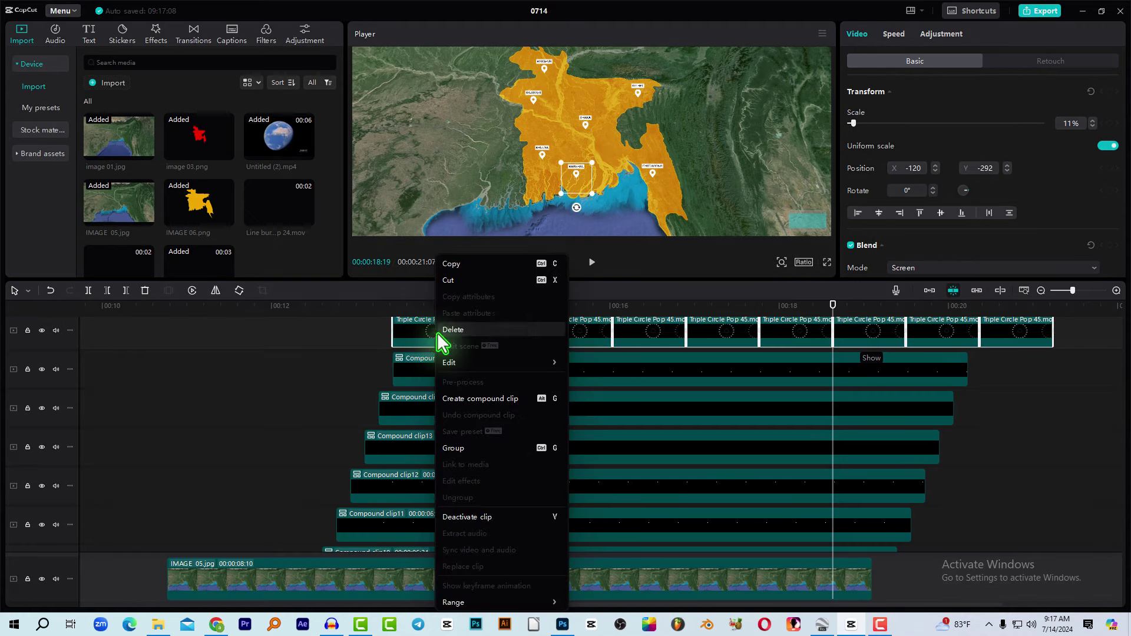
left_click(489, 402)
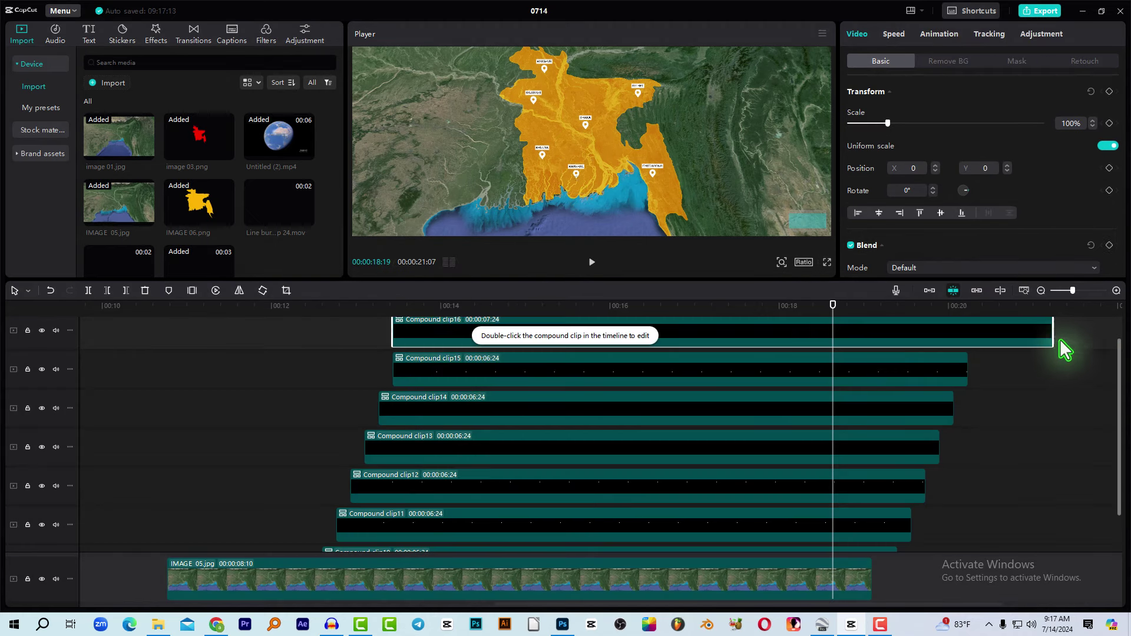
left_click_drag(1052, 339, 964, 340)
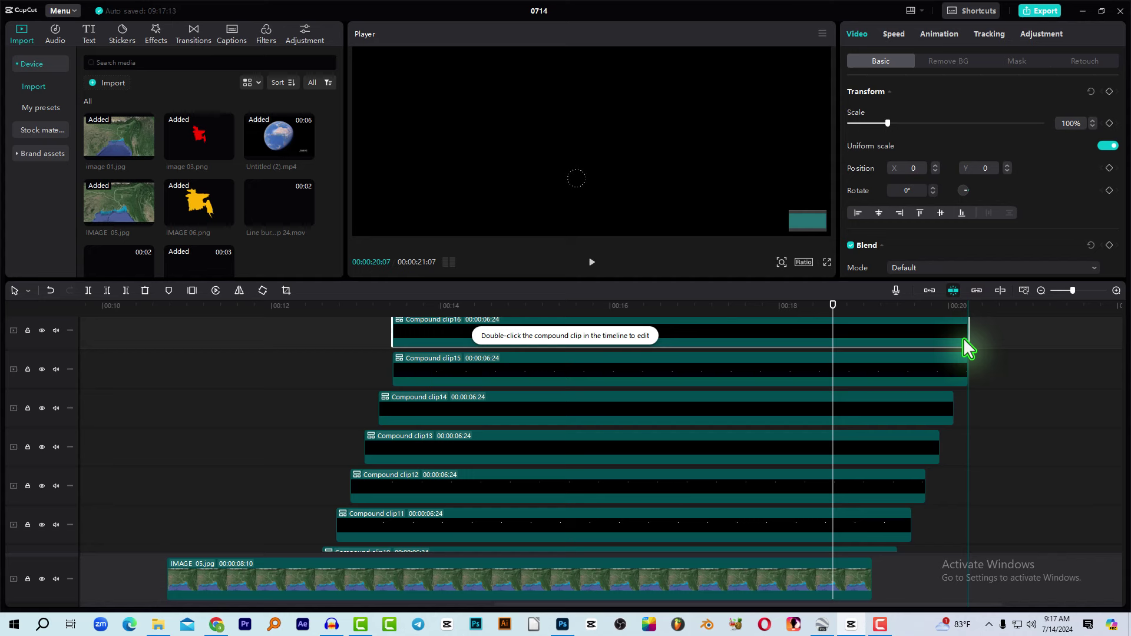
Step: Paste a copy of the circle-pop compound clip at 00:00:13:13, aligned with the start of the BARISHAL circle-pop clip
left_click(390, 309)
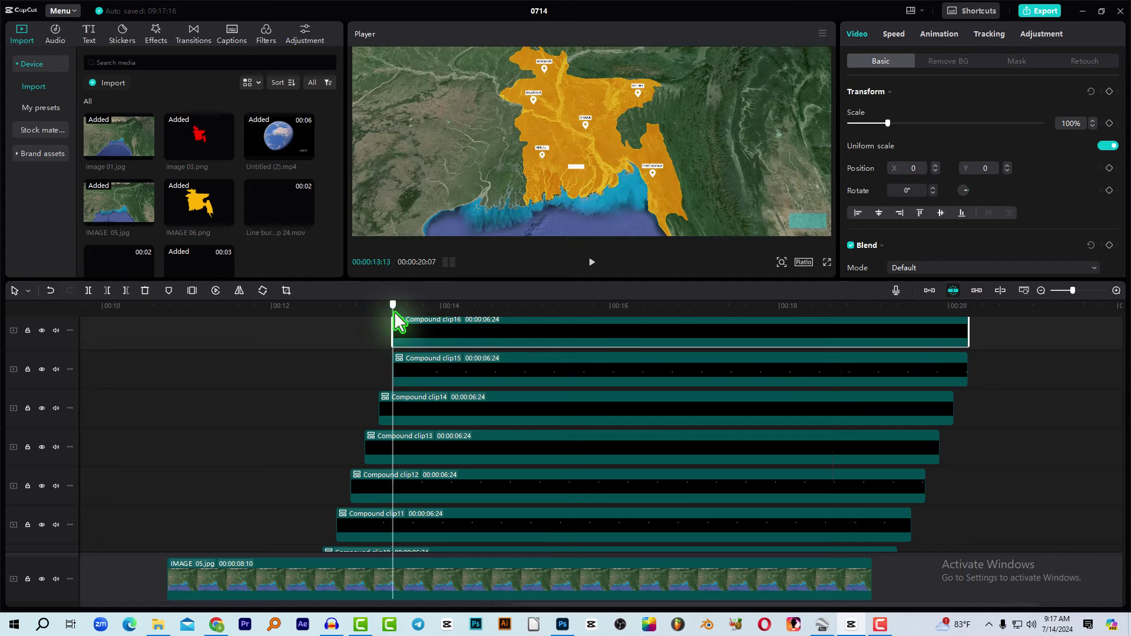
mouse_move(393, 313)
left_mouse_down()
mouse_move(411, 319)
mouse_move(432, 303)
mouse_move(405, 312)
left_mouse_up()
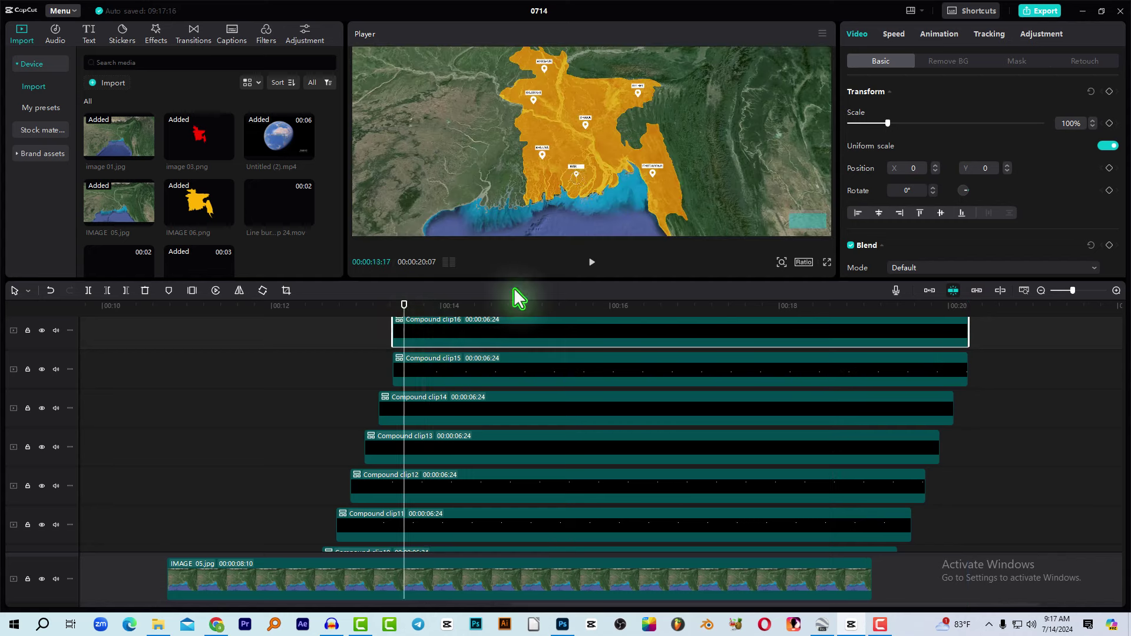
scroll(606, 384, "up", 1)
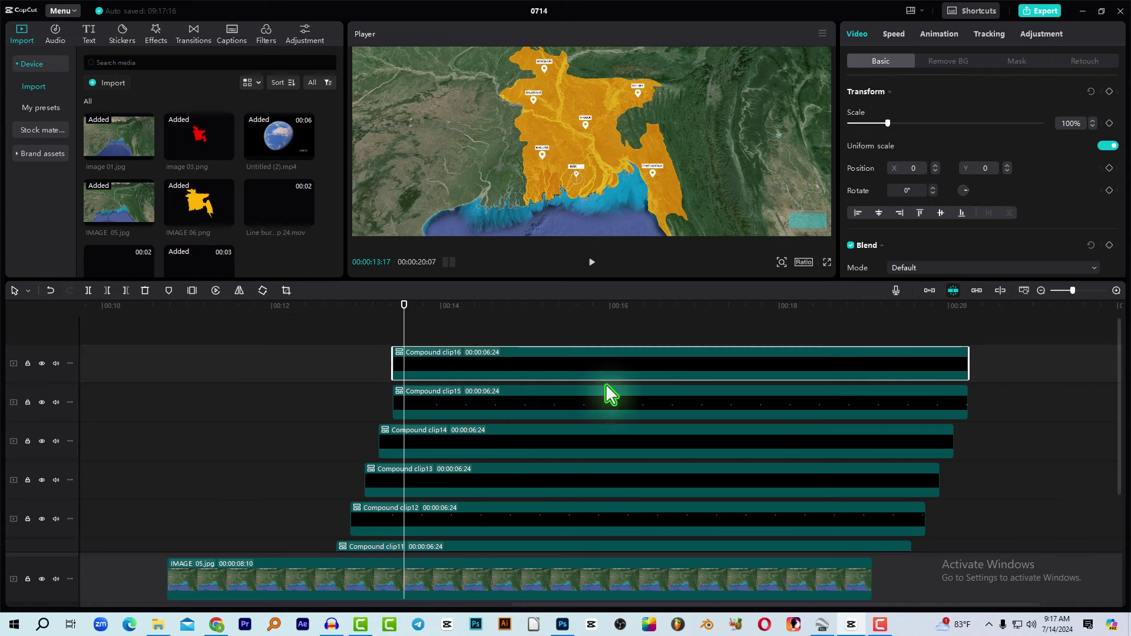
left_click_drag(400, 318, 396, 321)
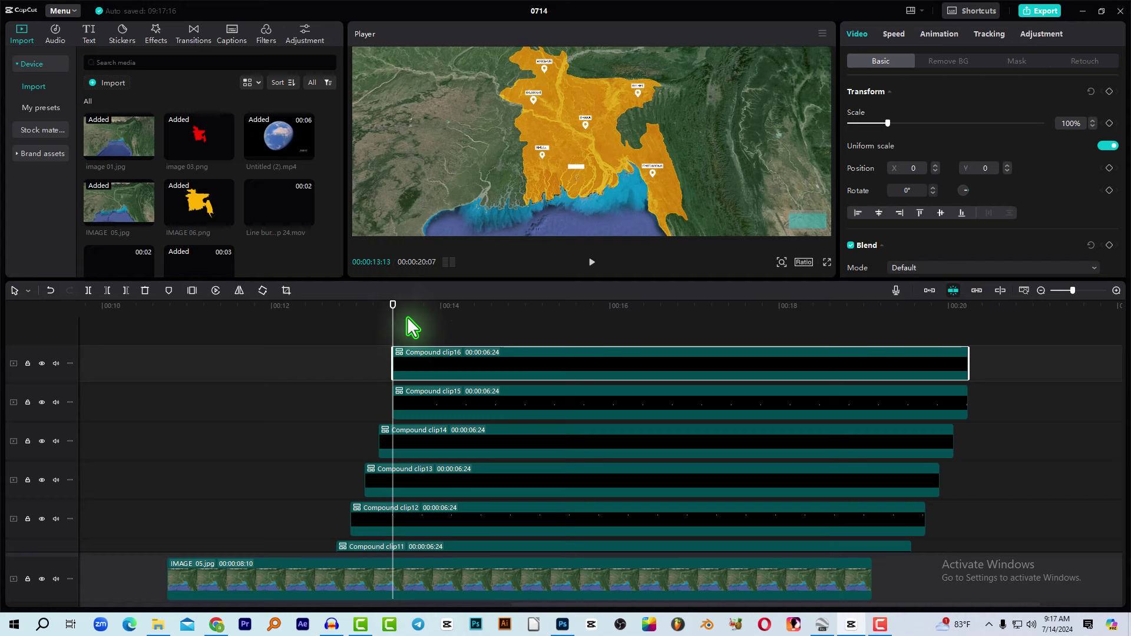
key("ctrl+v")
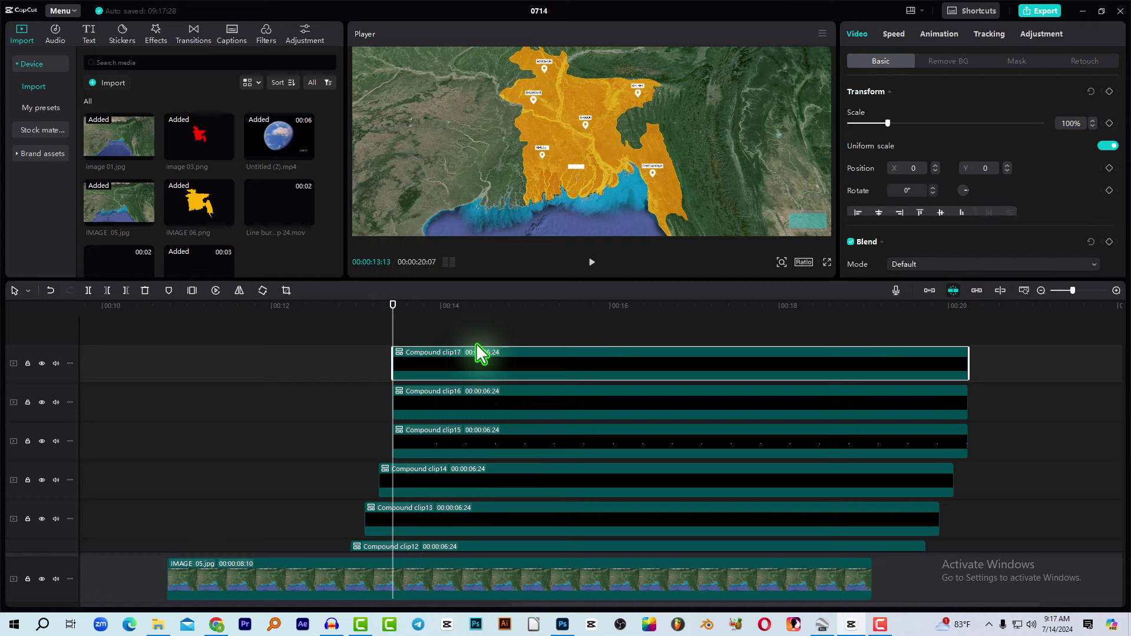
Step: Position the pasted circle-pop clip around the CHITTAGONG pin at about X 595, Y 14 and set its blend mode to Screen
left_click(443, 306)
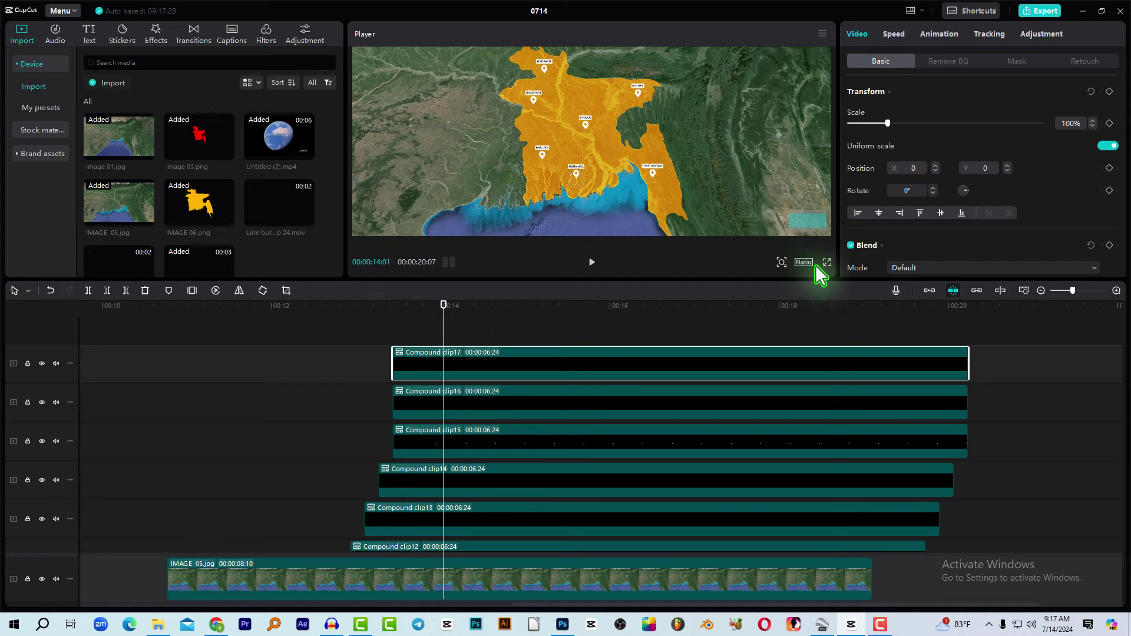
left_click(782, 262)
left_click_drag(761, 281, 803, 283)
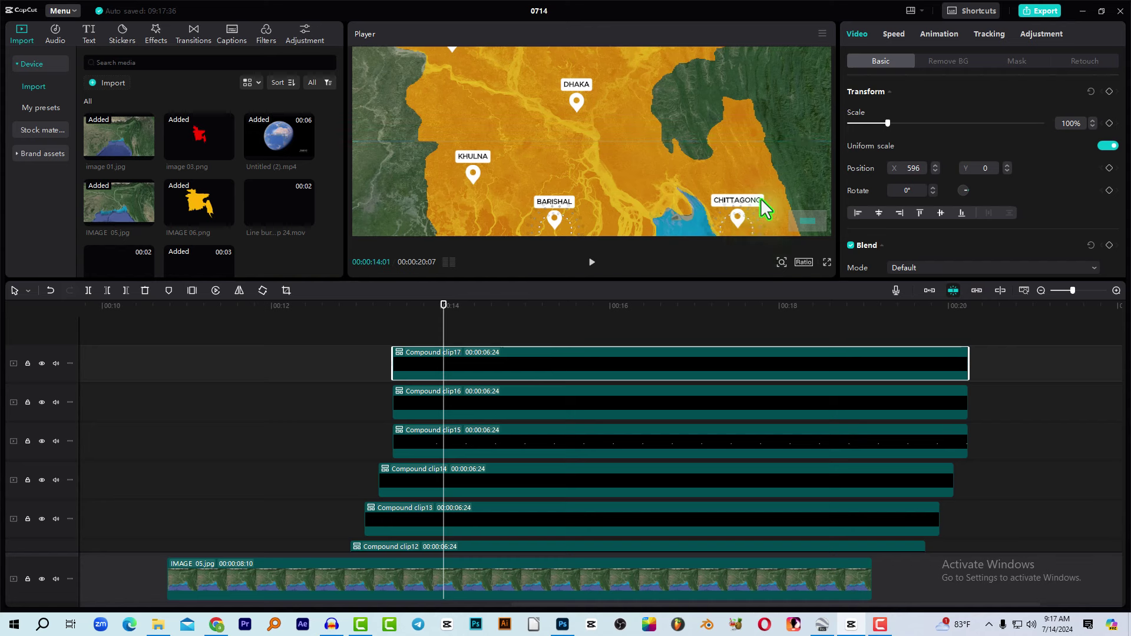
scroll(761, 201, "down", 3)
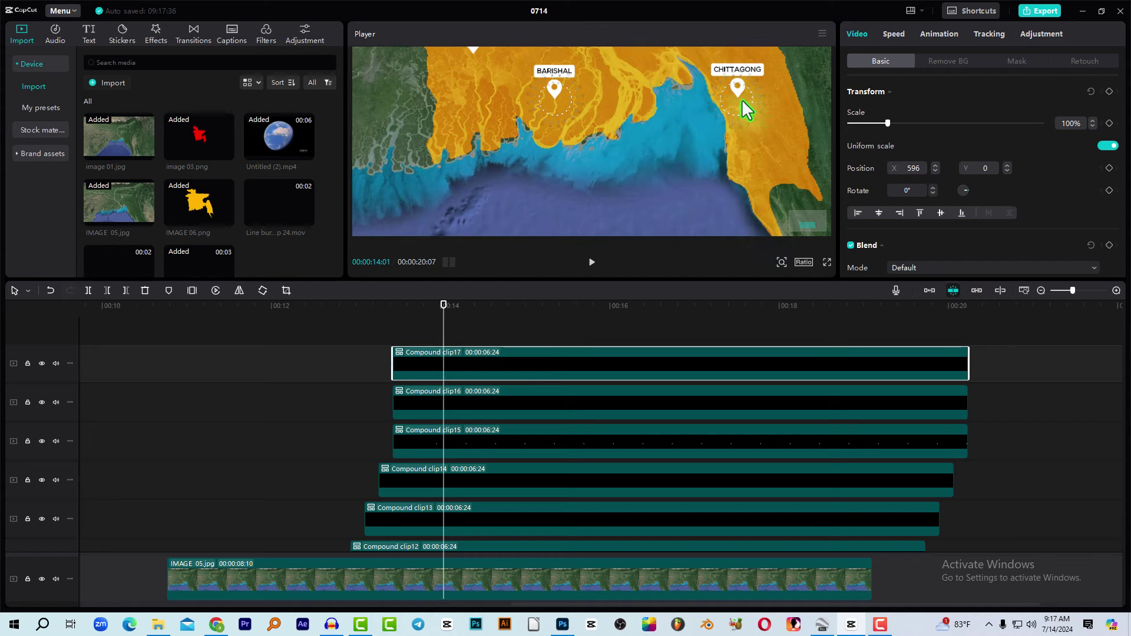
left_click(955, 267)
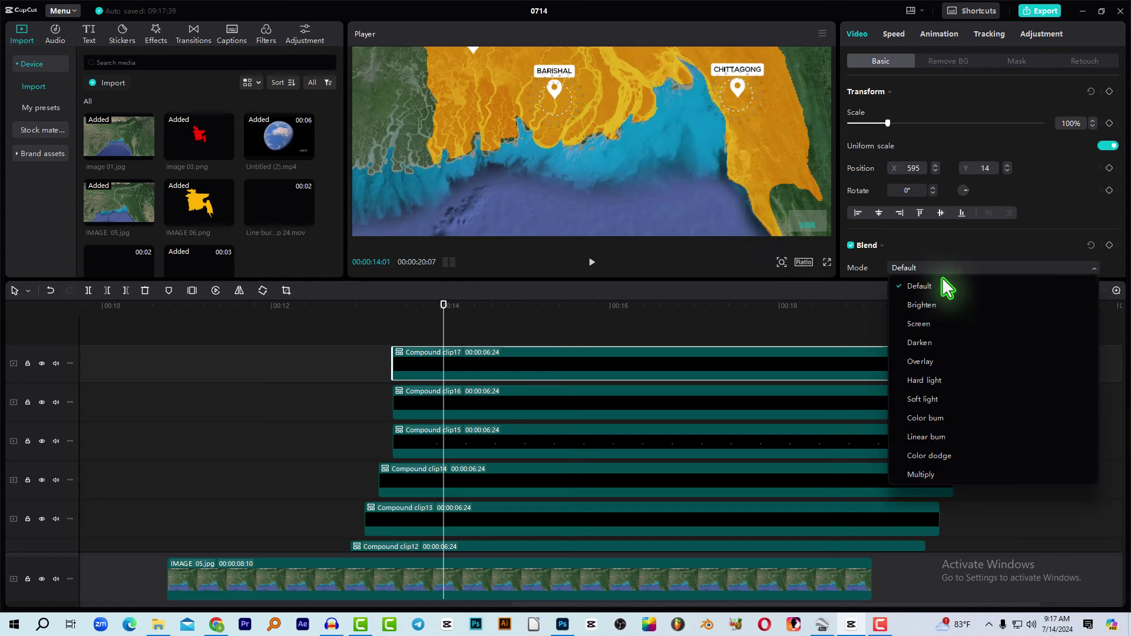
left_click(933, 329)
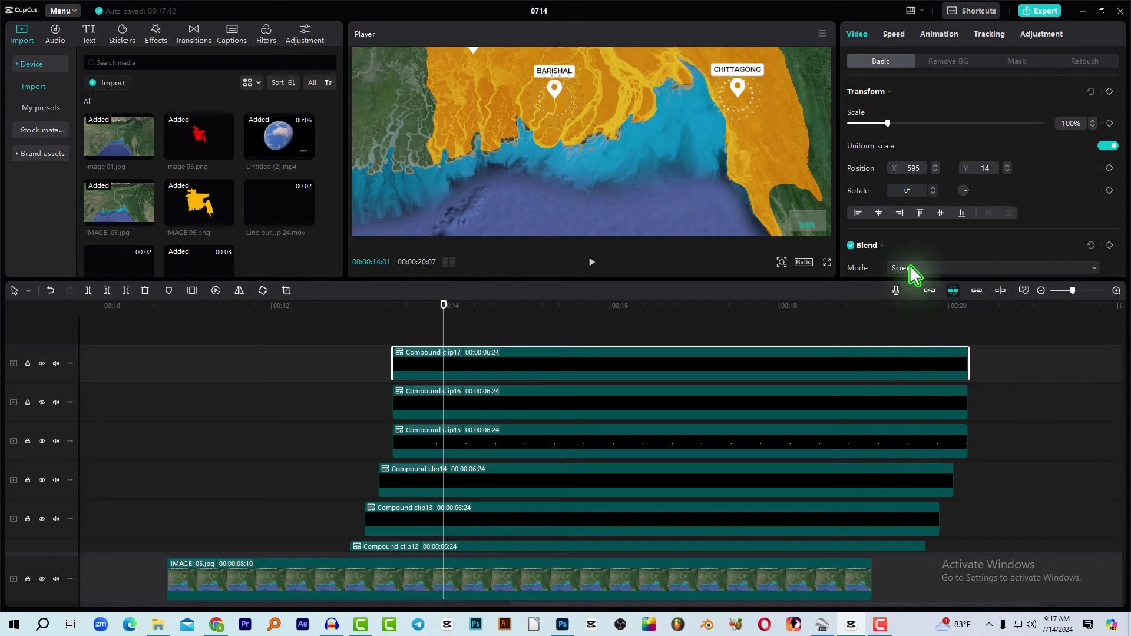
Step: Set the blend mode of the BARISHAL circle-pop compound clip to Screen
left_click(559, 401)
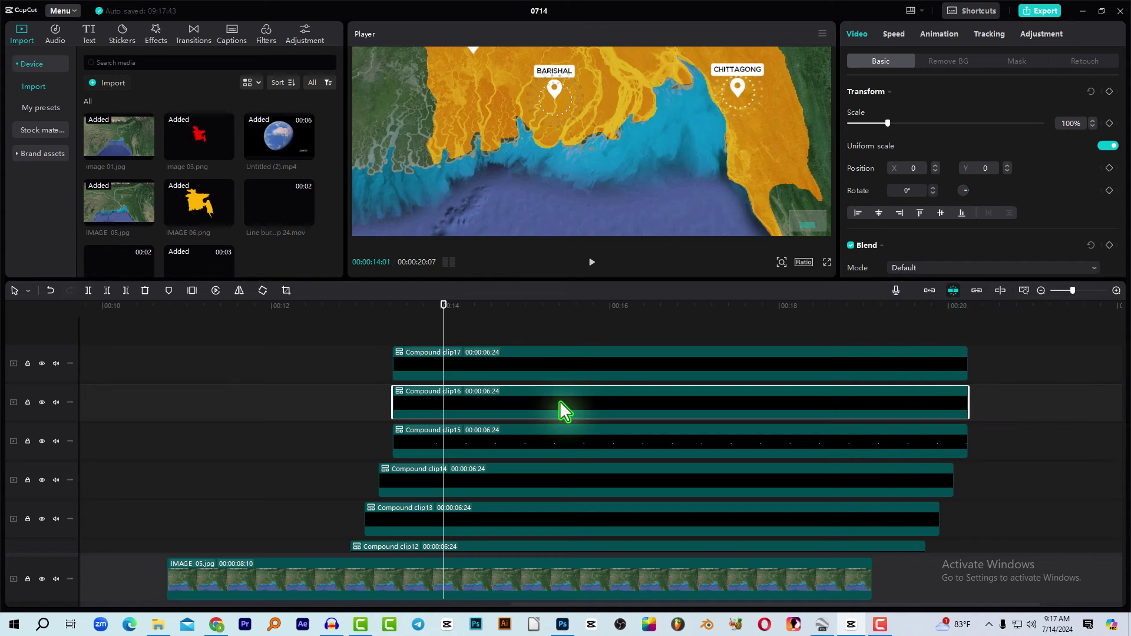
left_click(934, 267)
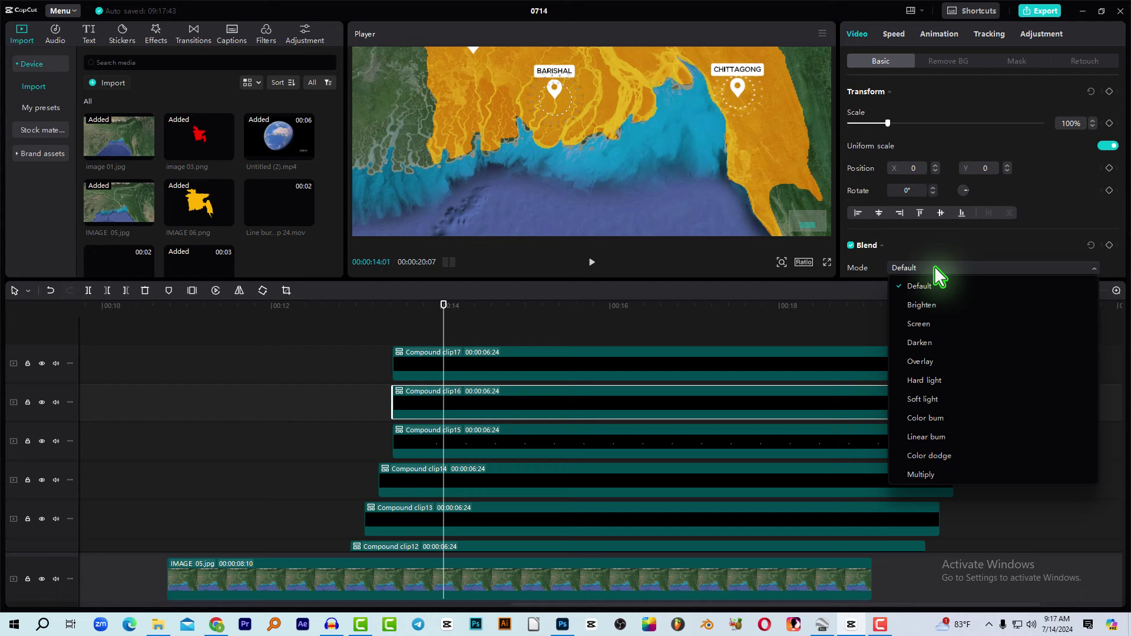
left_click(919, 328)
Step: Paste copies of the CHITTAGONG circle-pop clip at 00:00:13:13 and place them on the DHAKA, KHULNA and RAJSHAHI pins
left_click(439, 368)
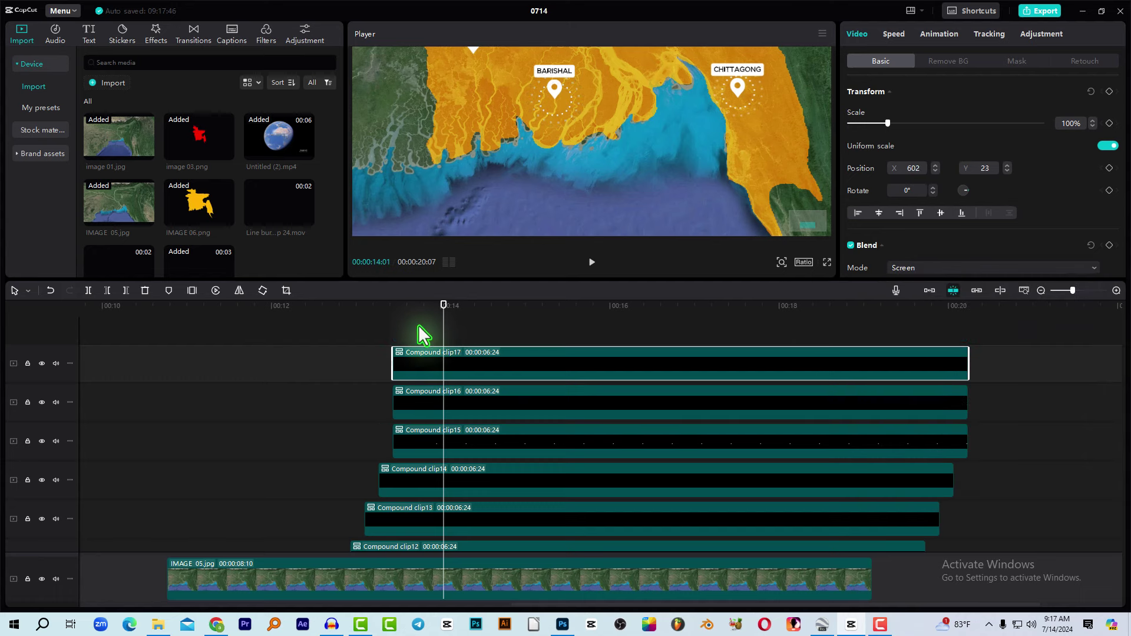
left_click_drag(430, 308, 390, 317)
key("ctrl+v")
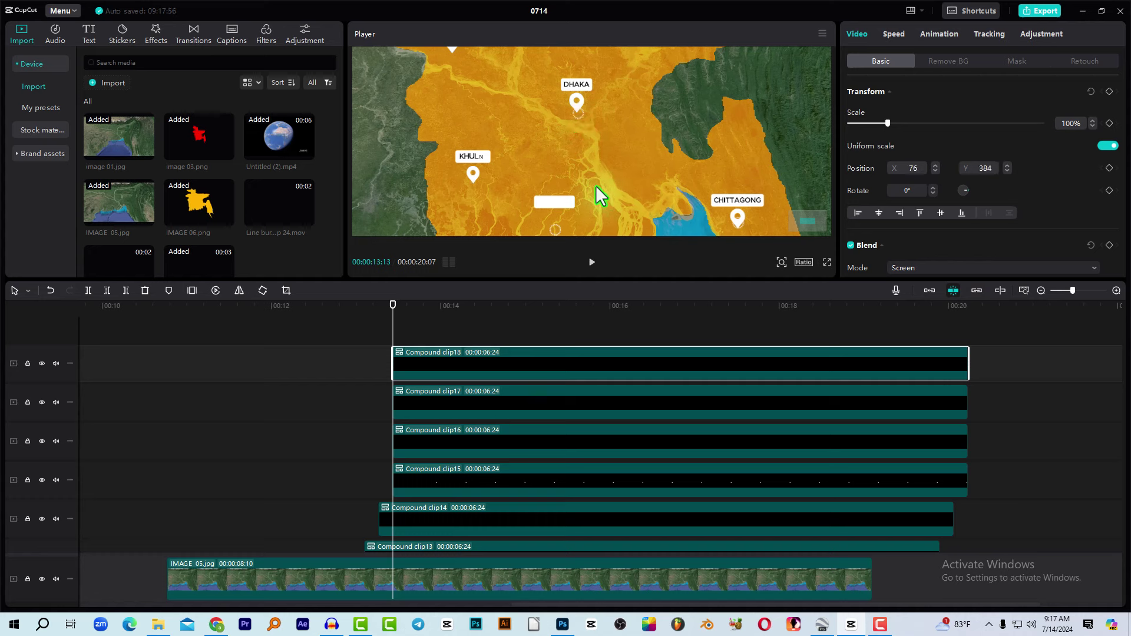
key("ctrl+v")
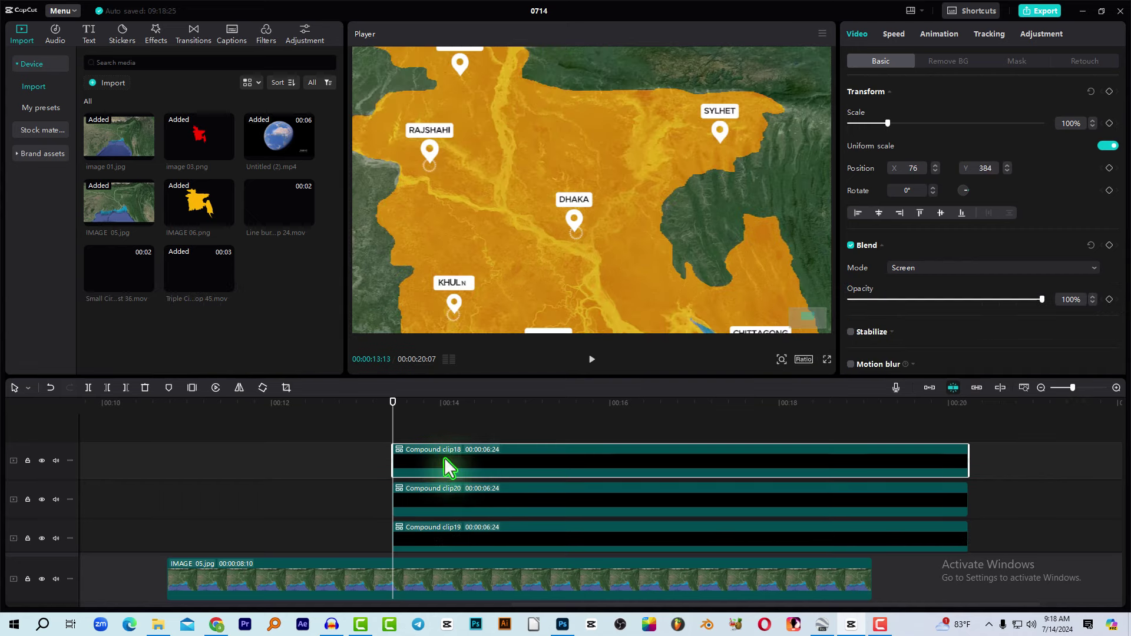
Step: Paste two more copies of the DHAKA circle-pop clip and place them on the RANGPUR pin (X -252, Y 823) and the SYLHET pin
left_click(448, 462)
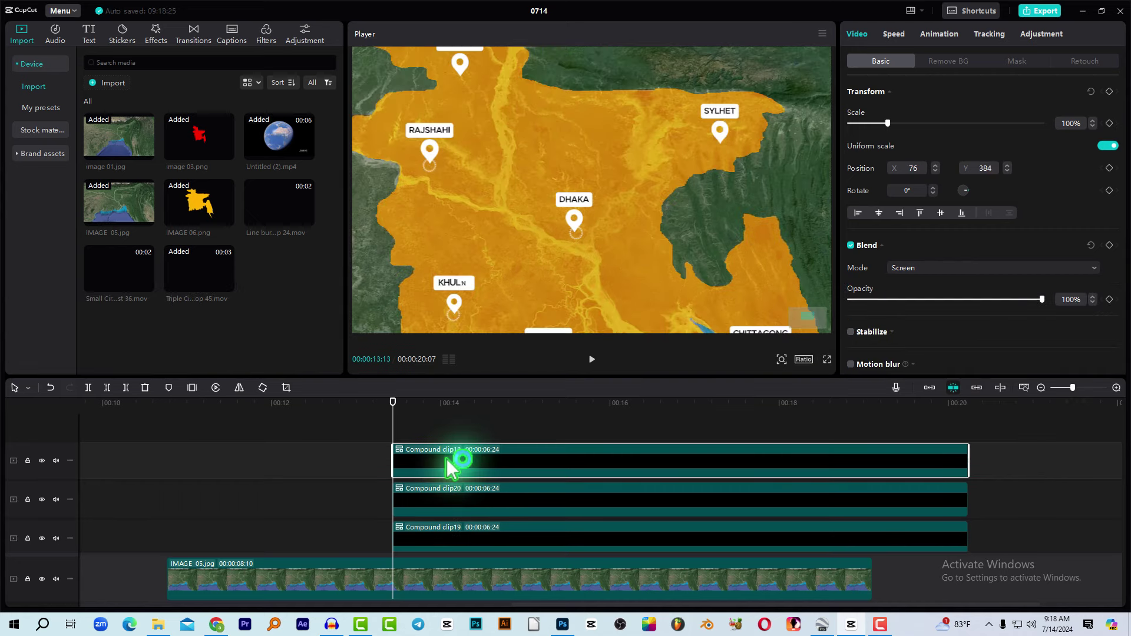
key("ctrl+v")
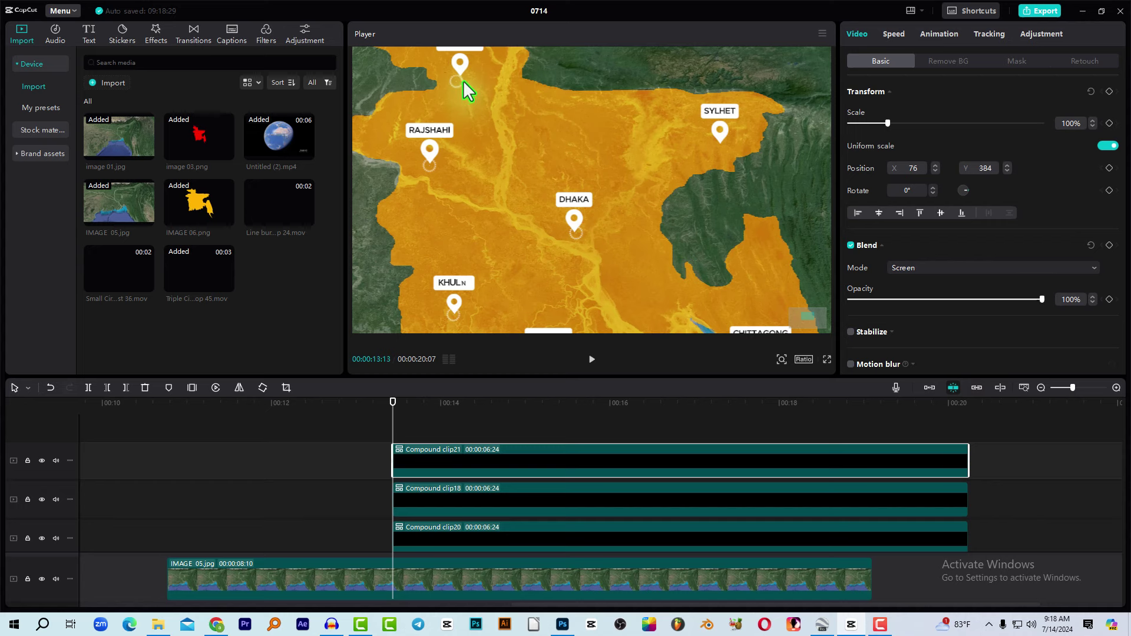
key("ctrl+v")
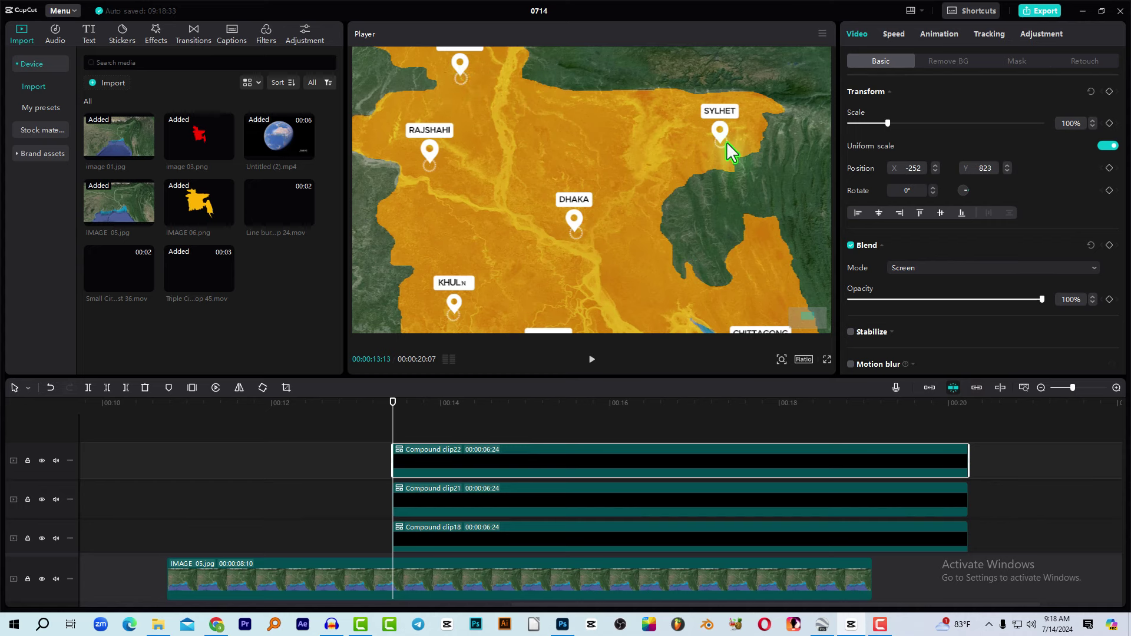
Step: Play and scrub the timeline with the whole map in view to check the circle pops around all seven pins
left_click(782, 360)
left_click_drag(800, 379, 760, 380)
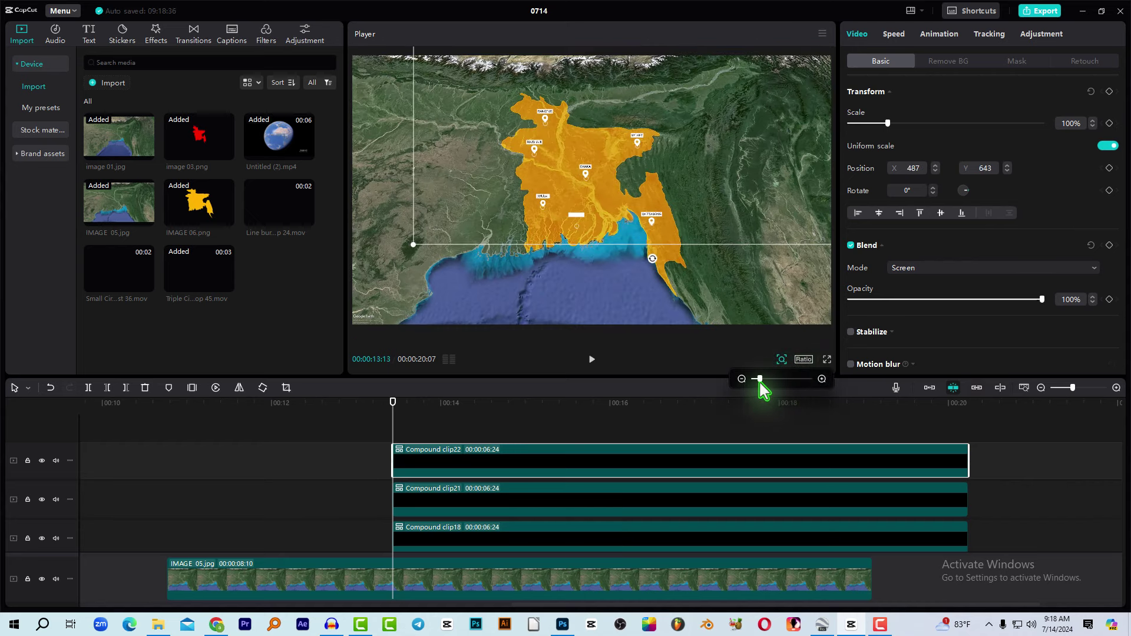
left_click(316, 449)
key("space")
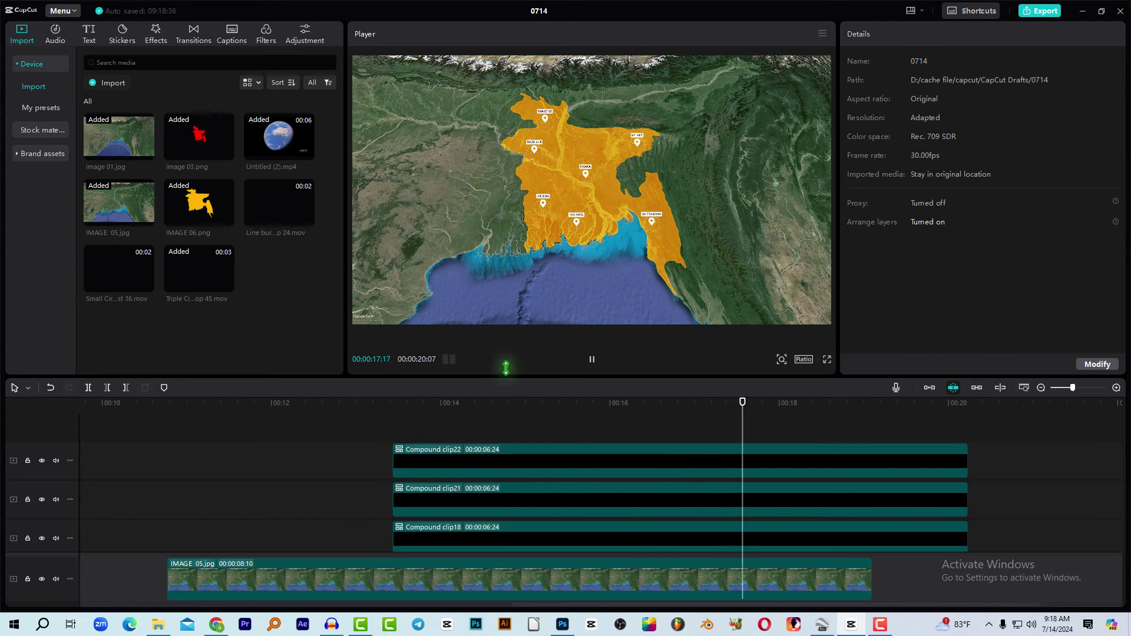
key("space")
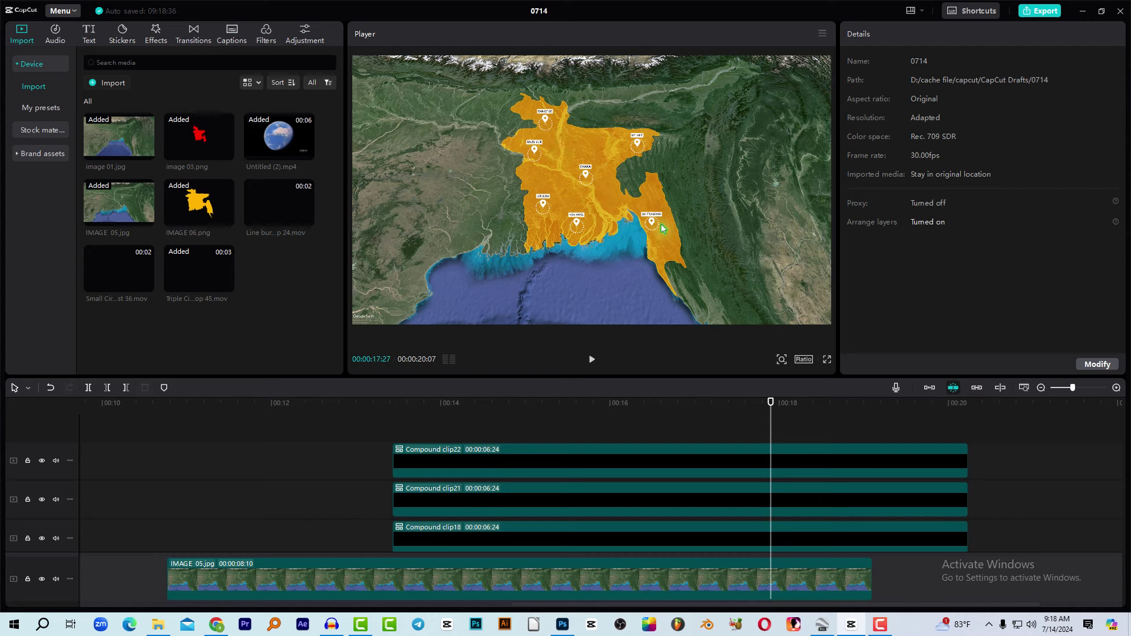
left_click(383, 405)
left_click_drag(384, 406, 545, 426)
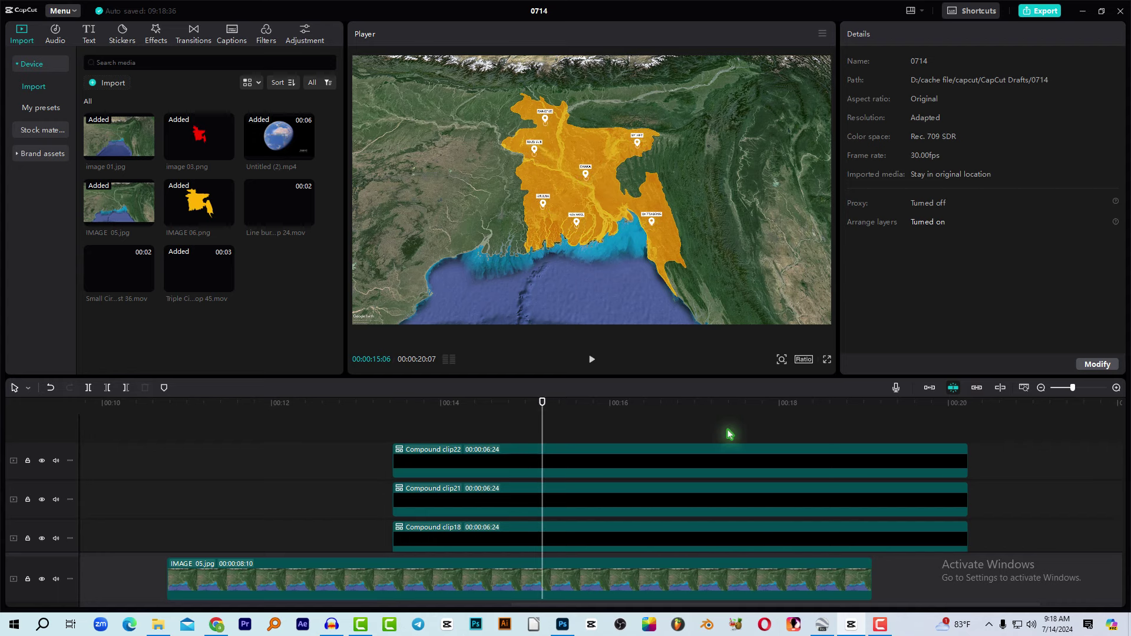
Step: Split the clips on all tracks at 00:00:19:03, the end of IMAGE 05.jpg
left_click_drag(896, 377, 913, 168)
left_click(814, 191)
left_click_drag(816, 192, 874, 203)
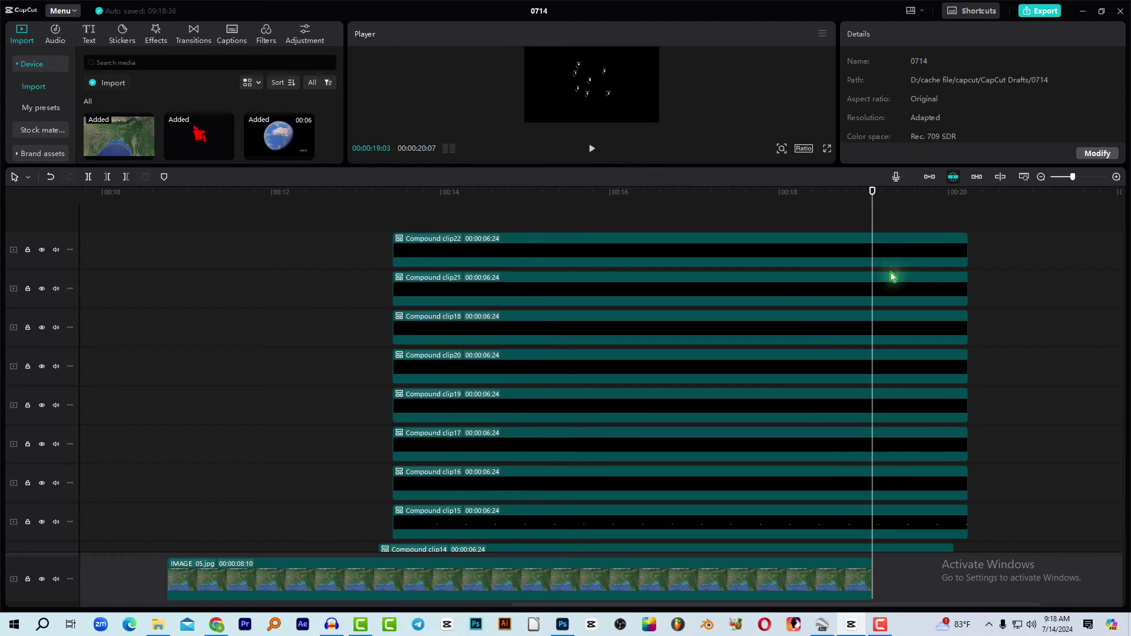
left_click(865, 198)
key("ctrl+shift+b")
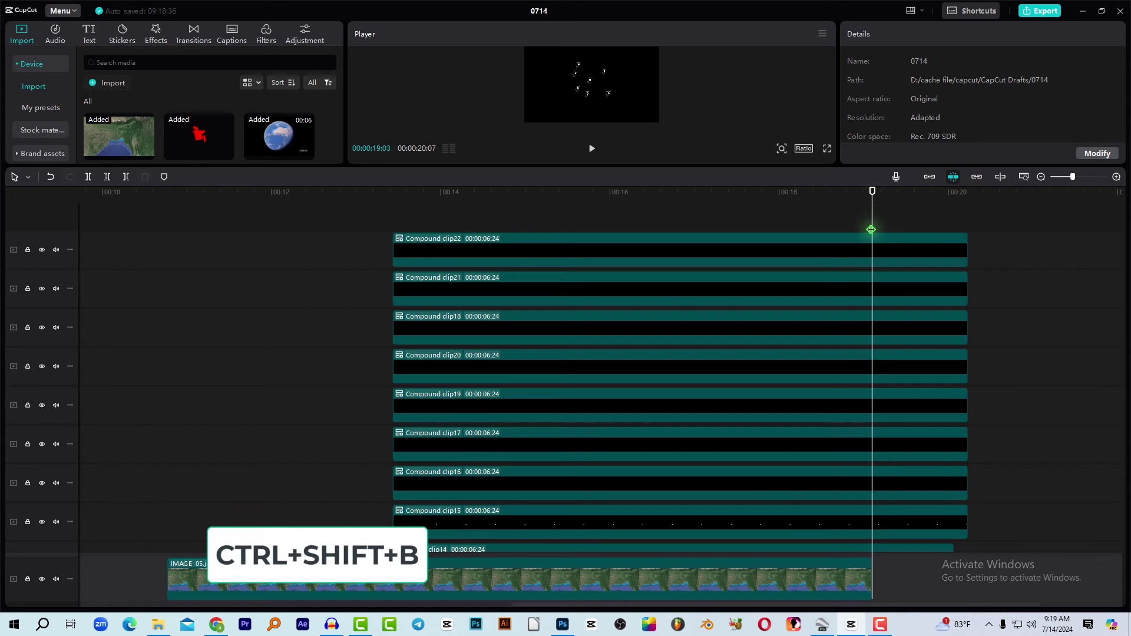
key("ctrl+shift+b")
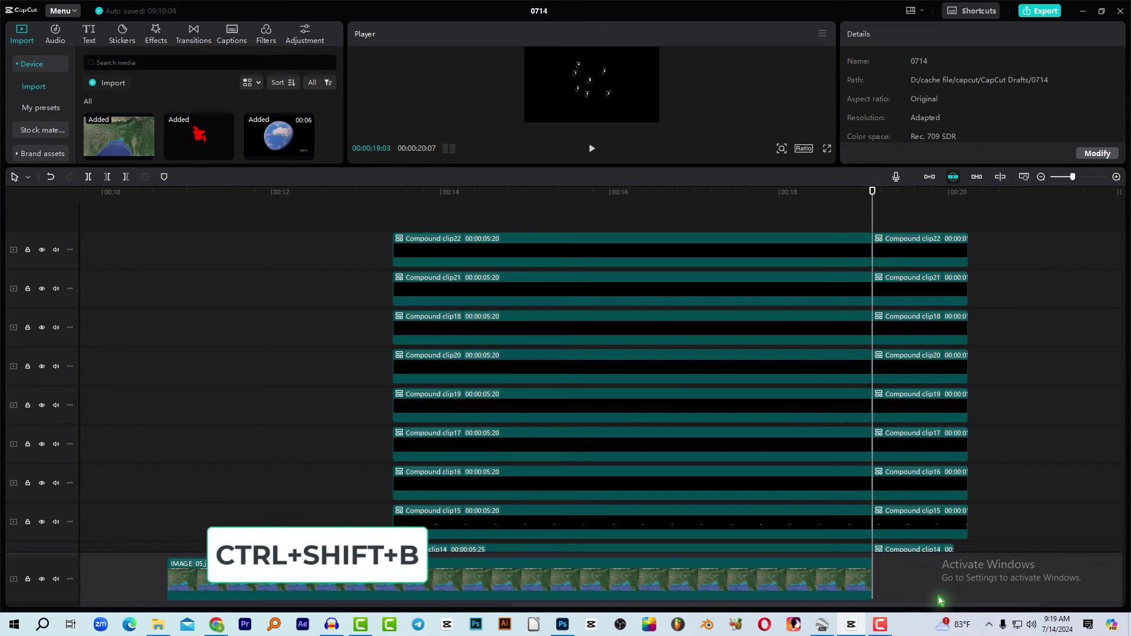
Step: Delete all the leftover compound clip pieces after 00:00:19:03 so every track ends with IMAGE 05.jpg
left_click_drag(931, 589, 936, 212)
key("Delete")
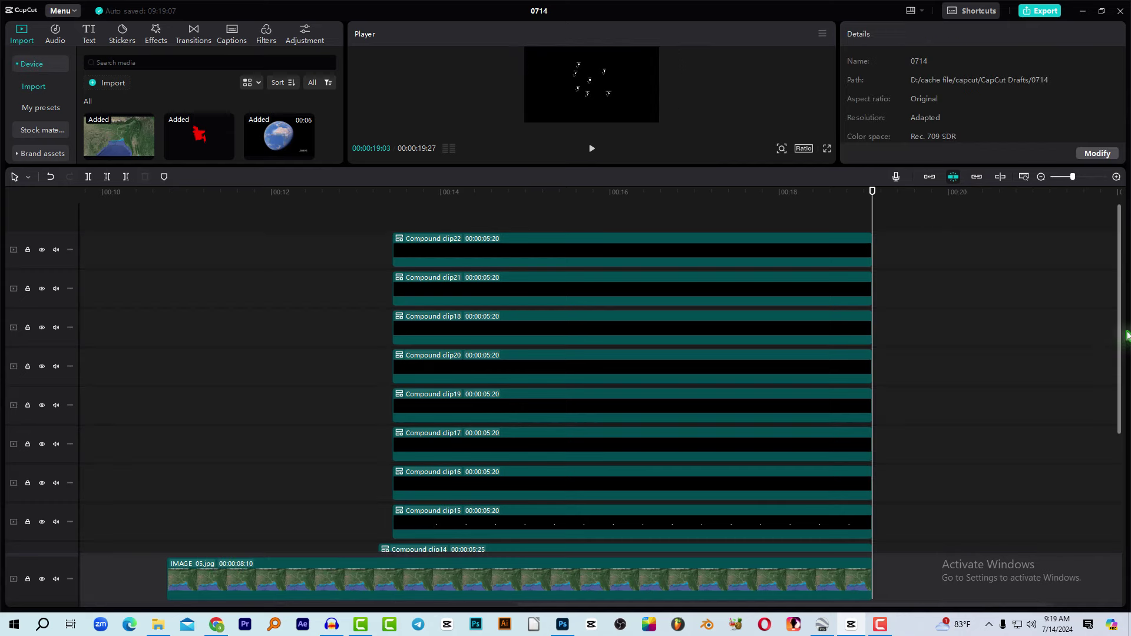
left_click_drag(1123, 348, 1121, 528)
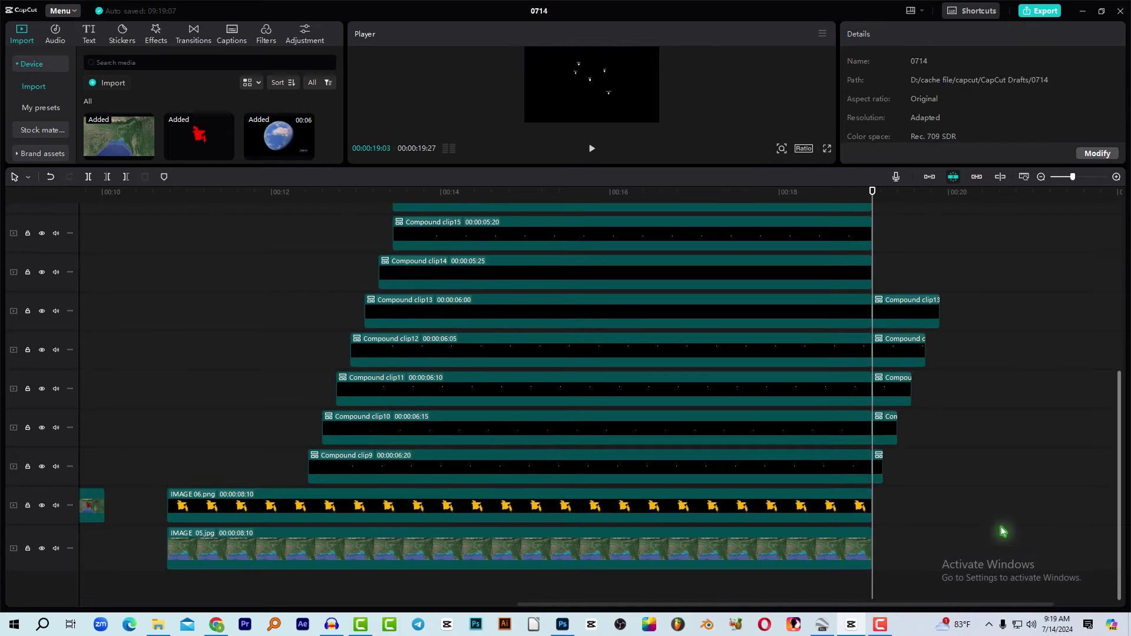
left_click_drag(1002, 531, 876, 252)
key("Delete")
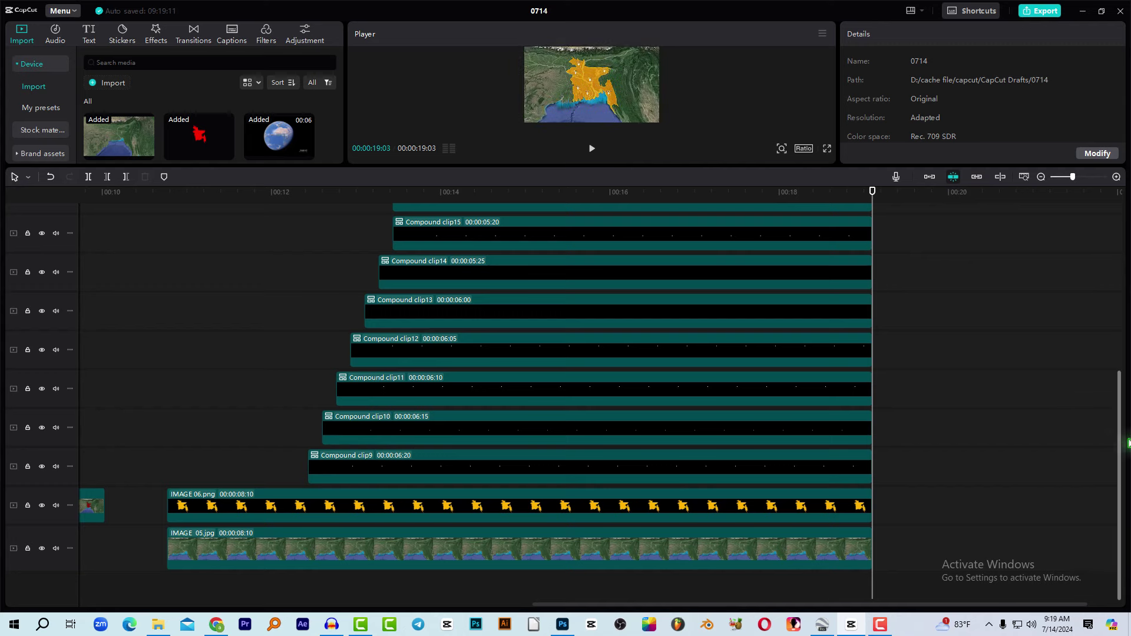
Step: Combine all the pin, label and circle-pop clips above IMAGE 06.png into one compound clip
left_click_drag(1126, 443, 1120, 226)
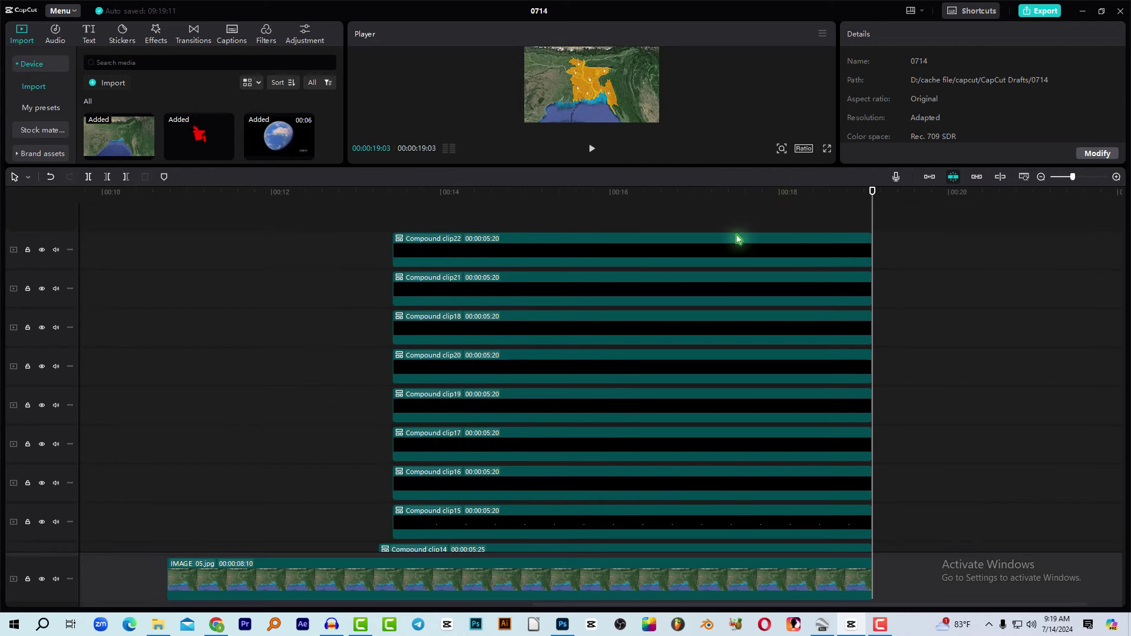
left_click_drag(772, 221, 339, 476)
right_click(343, 469)
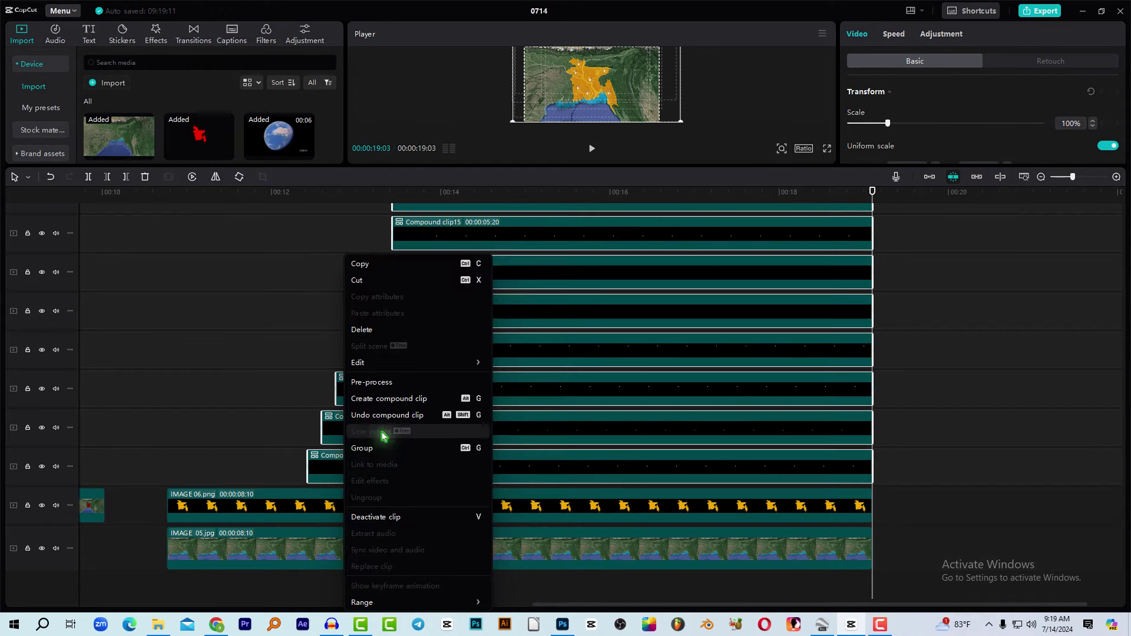
left_click(383, 397)
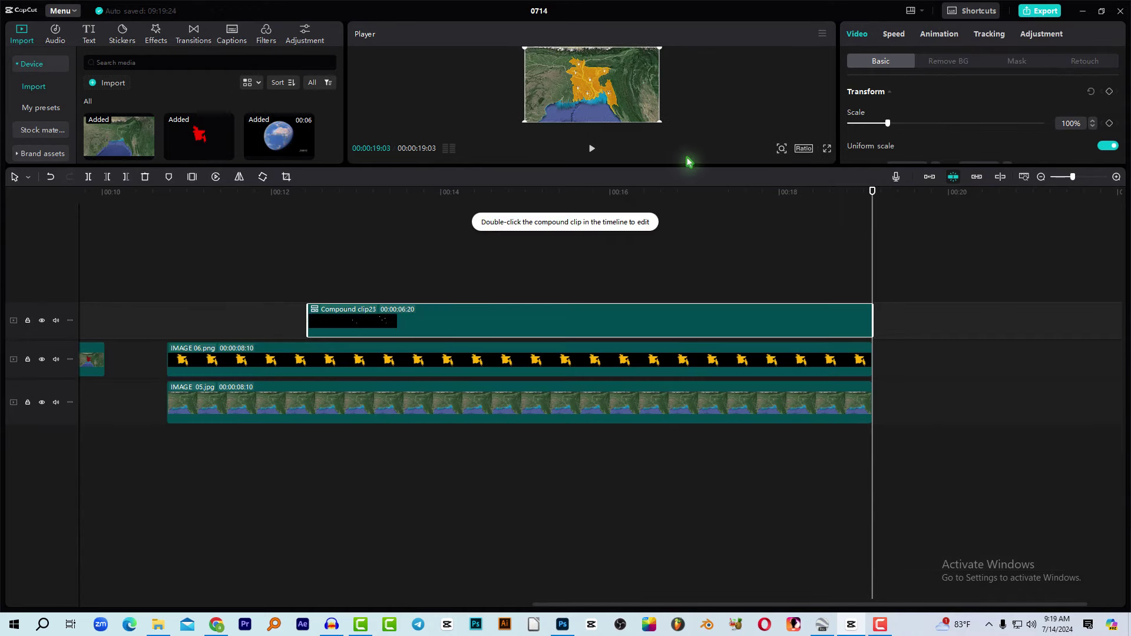
Step: Enlarge the preview, play the animation from 00:00:12:11 and inspect the pins and circle pops up close
left_click_drag(692, 169, 556, 435)
left_click(301, 427)
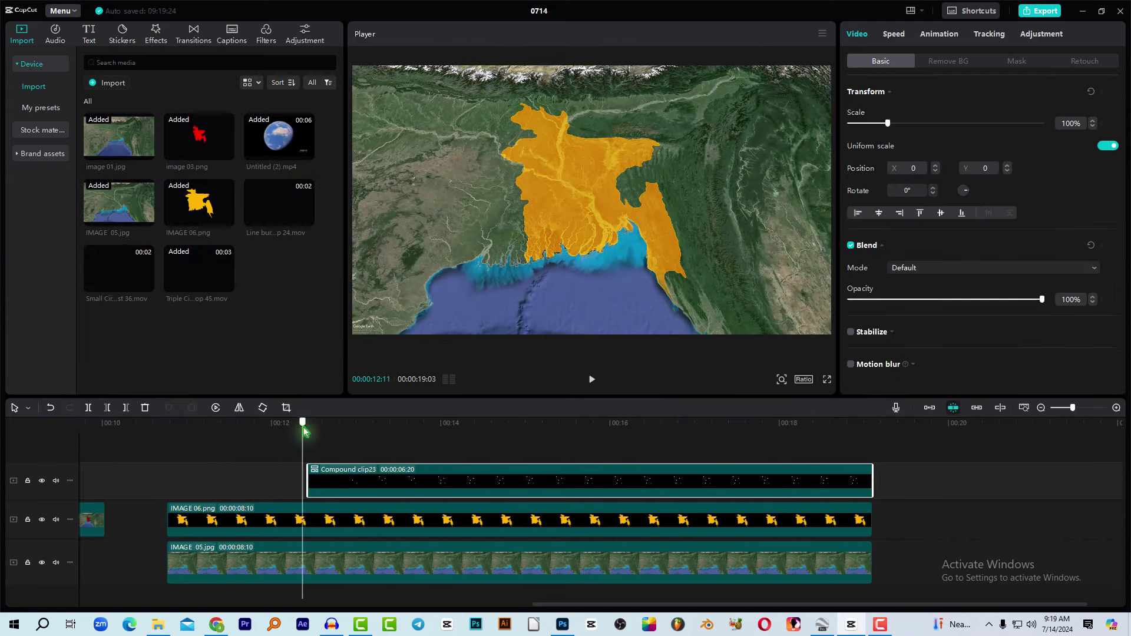
key("space")
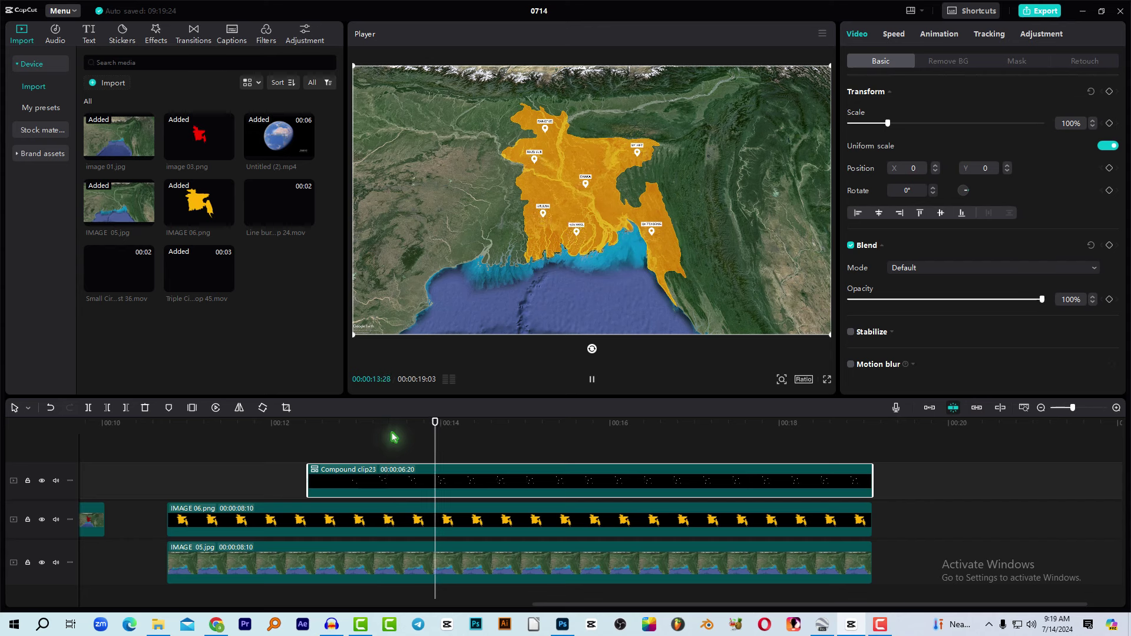
key("space")
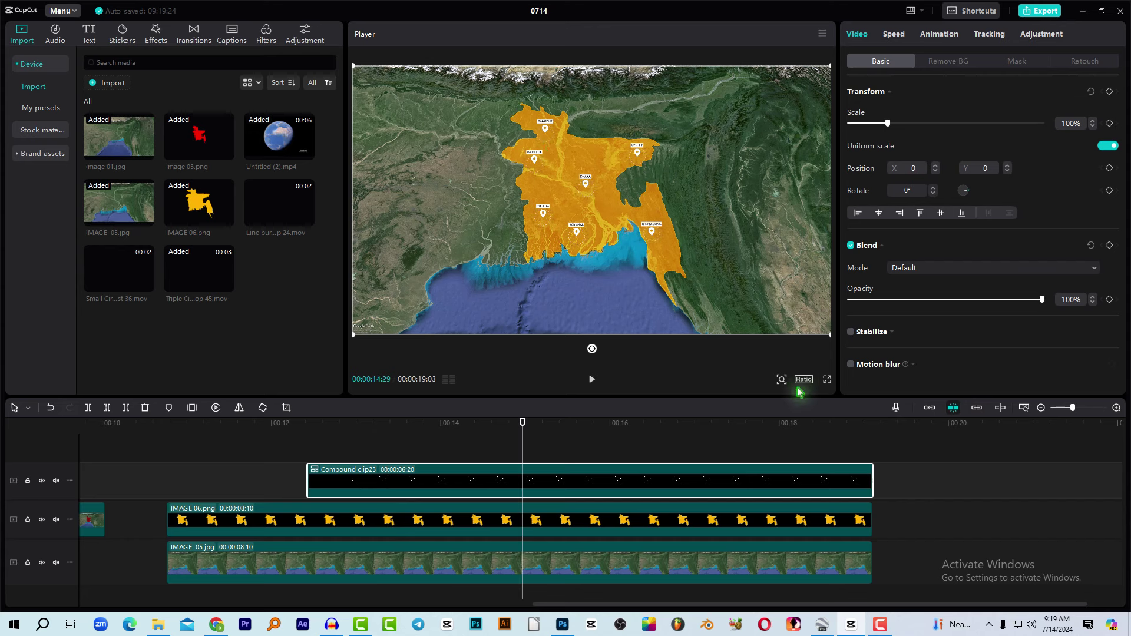
left_click(782, 379)
left_click_drag(757, 400, 772, 403)
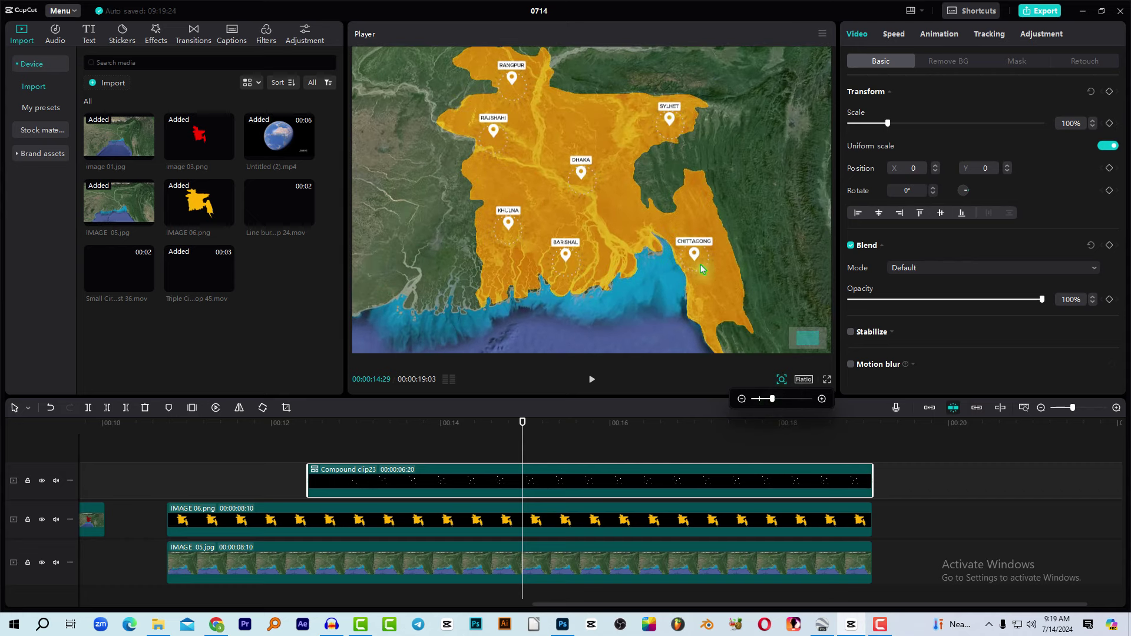
Step: Play the map animation from its start and review the pins, labels and circle pops appearing
left_click_drag(530, 426, 562, 424)
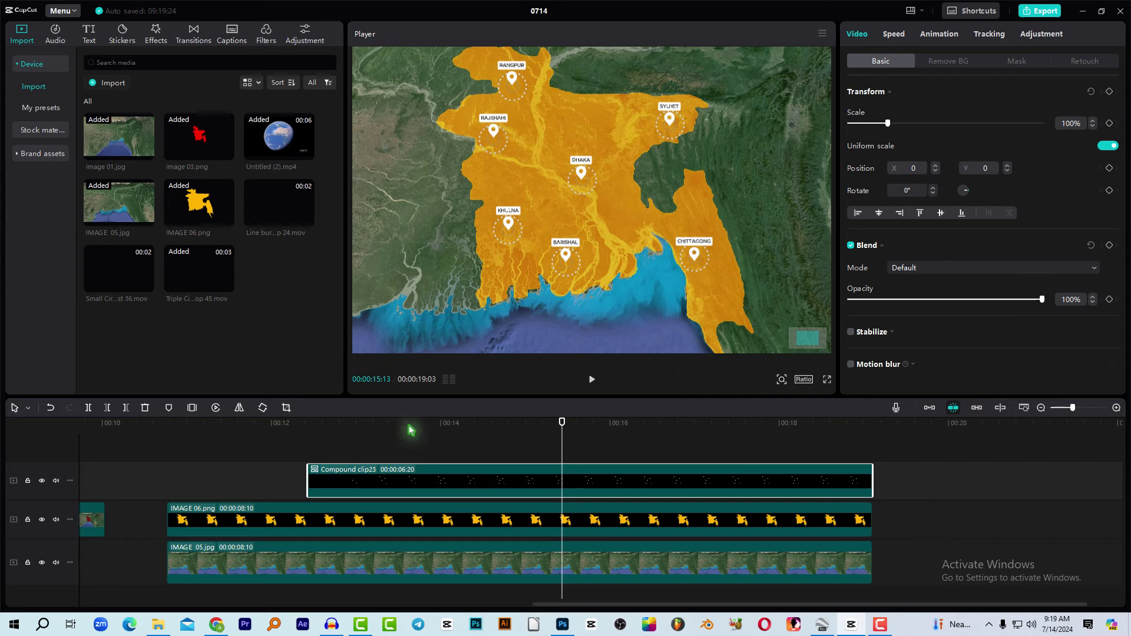
left_click(177, 429)
key("space")
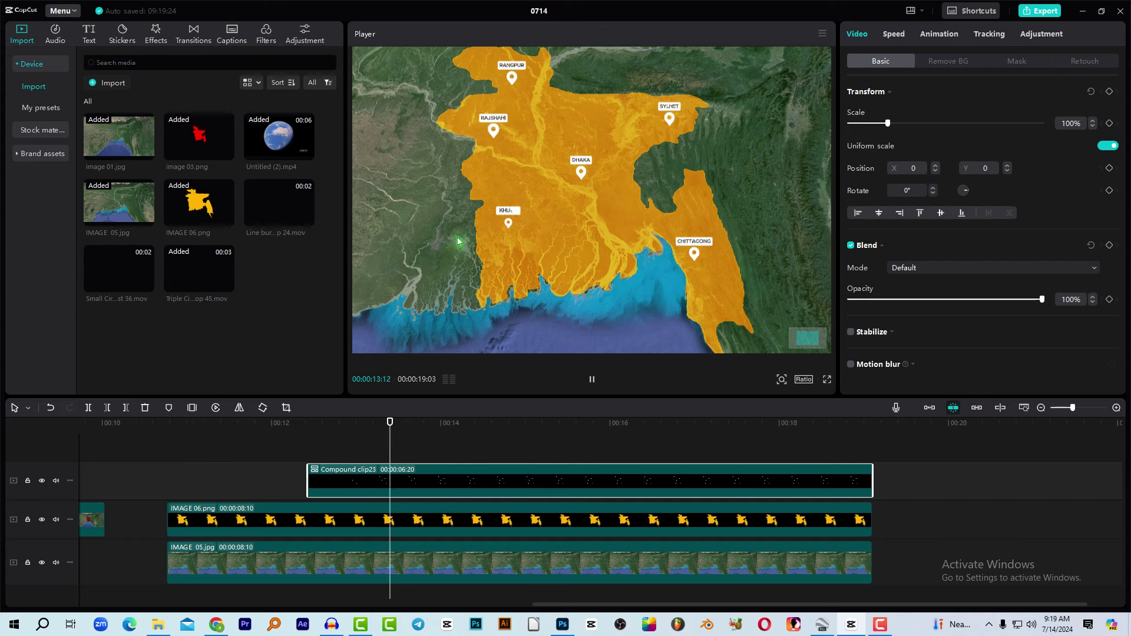
key("space")
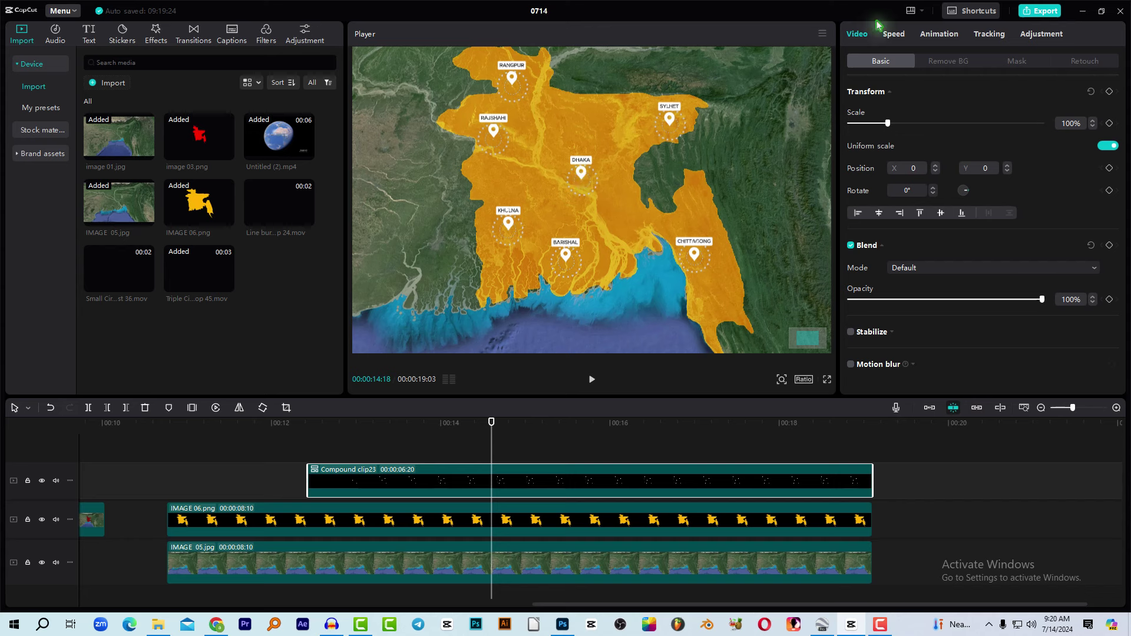
Step: Add a default text clip at 00:00:14:18 and replace its wording with a long row of dashes
left_click(88, 36)
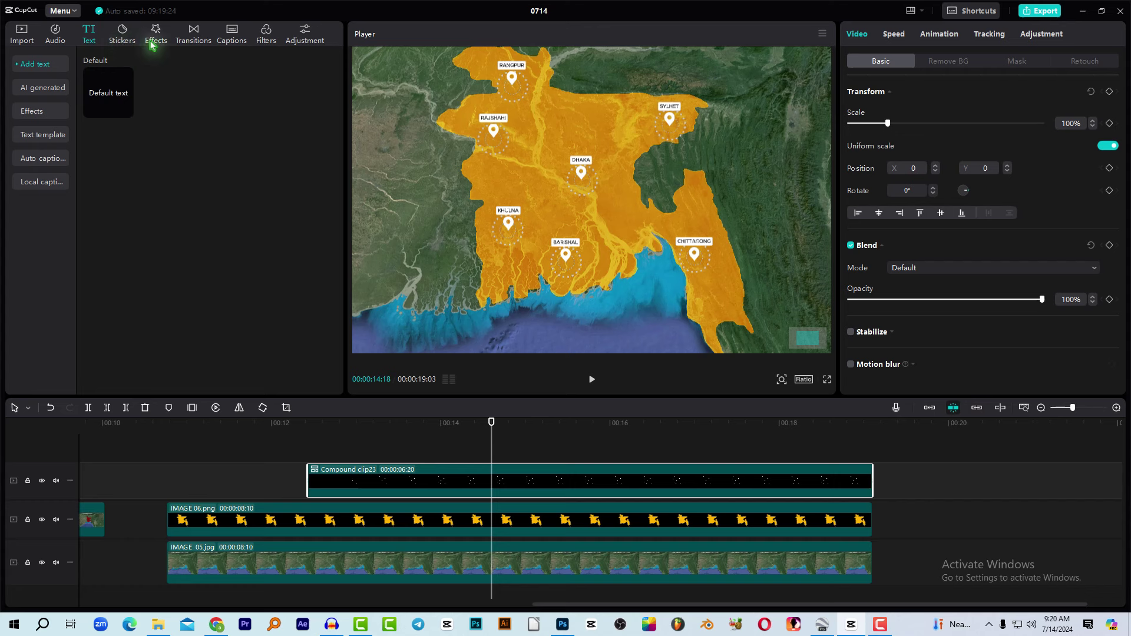
mouse_move(109, 90)
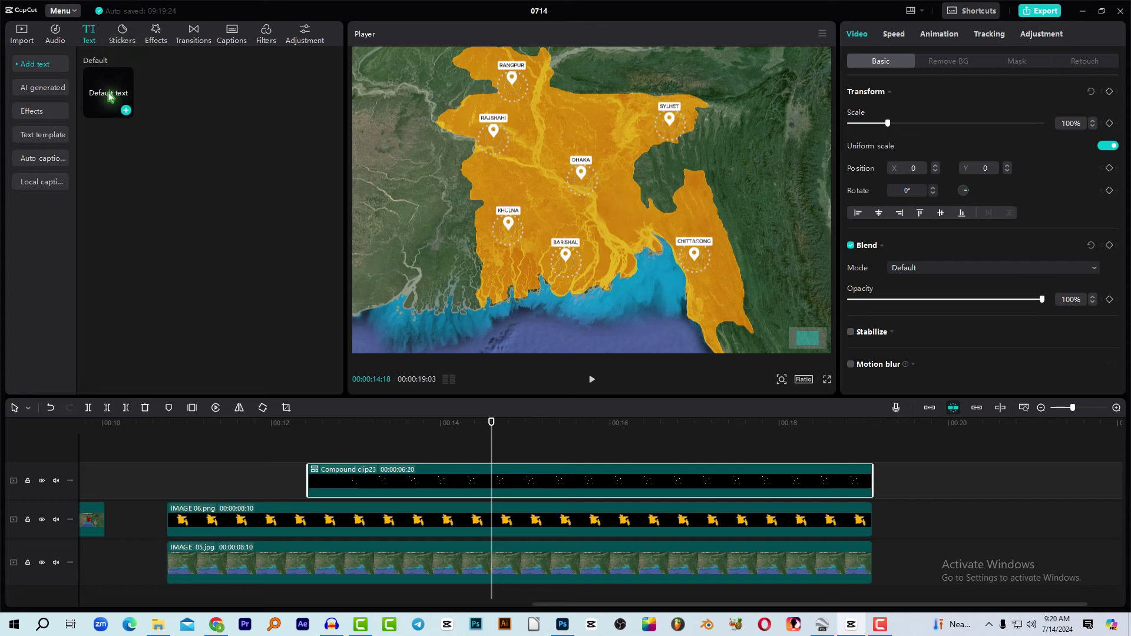
left_click(109, 96)
left_click(126, 110)
left_click(528, 428)
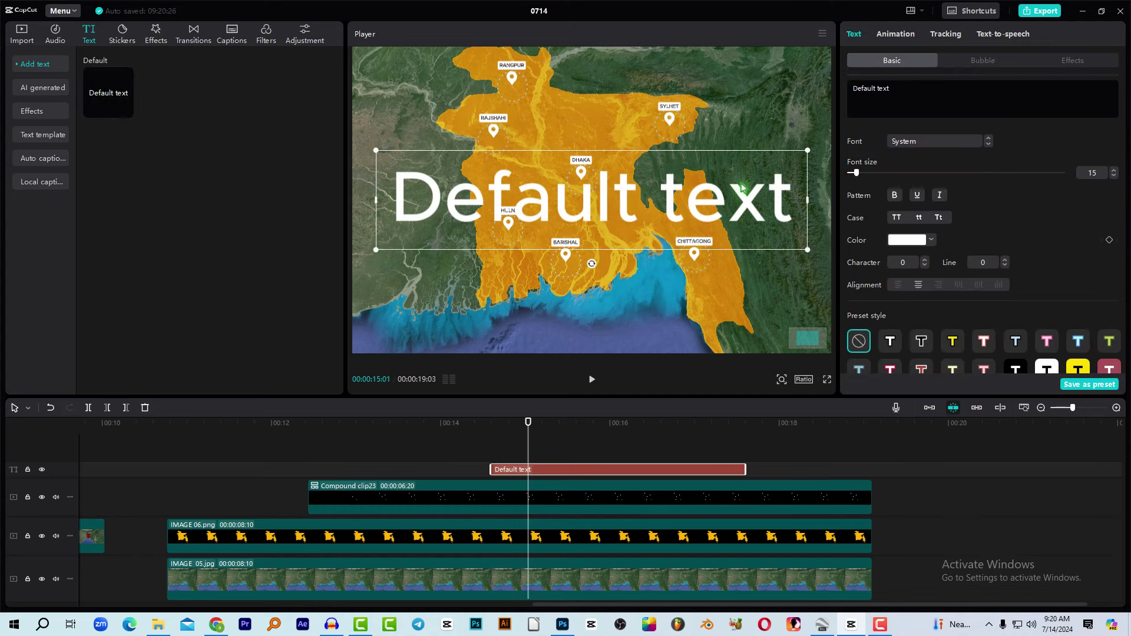
left_click_drag(894, 96, 605, 74)
left_click_drag(899, 94, 772, 82)
type("--")
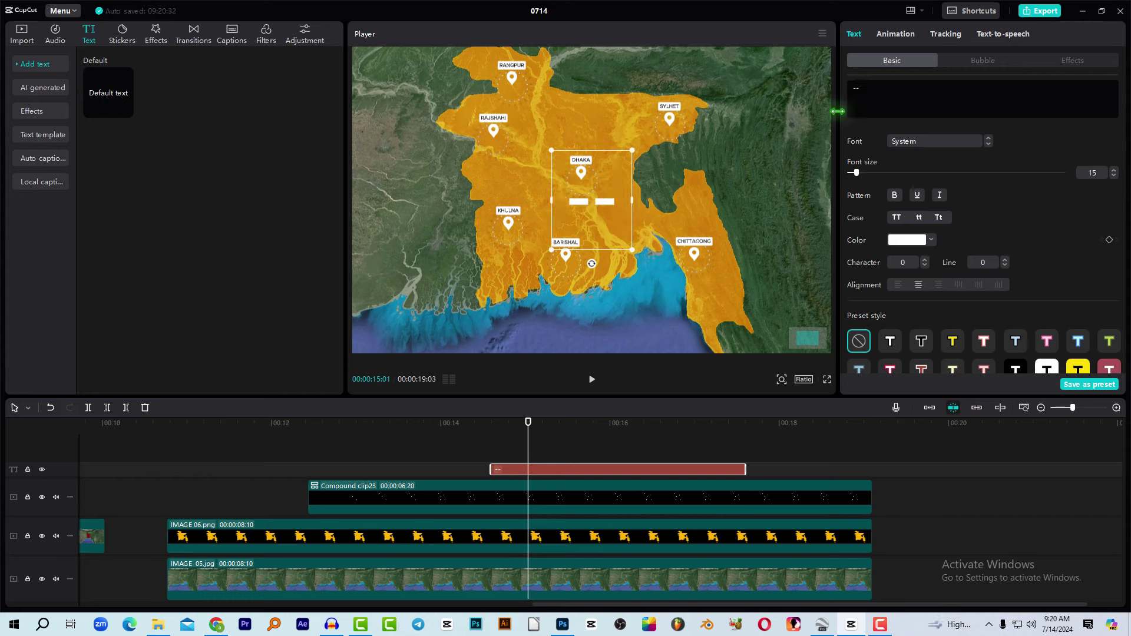
type("----------------------")
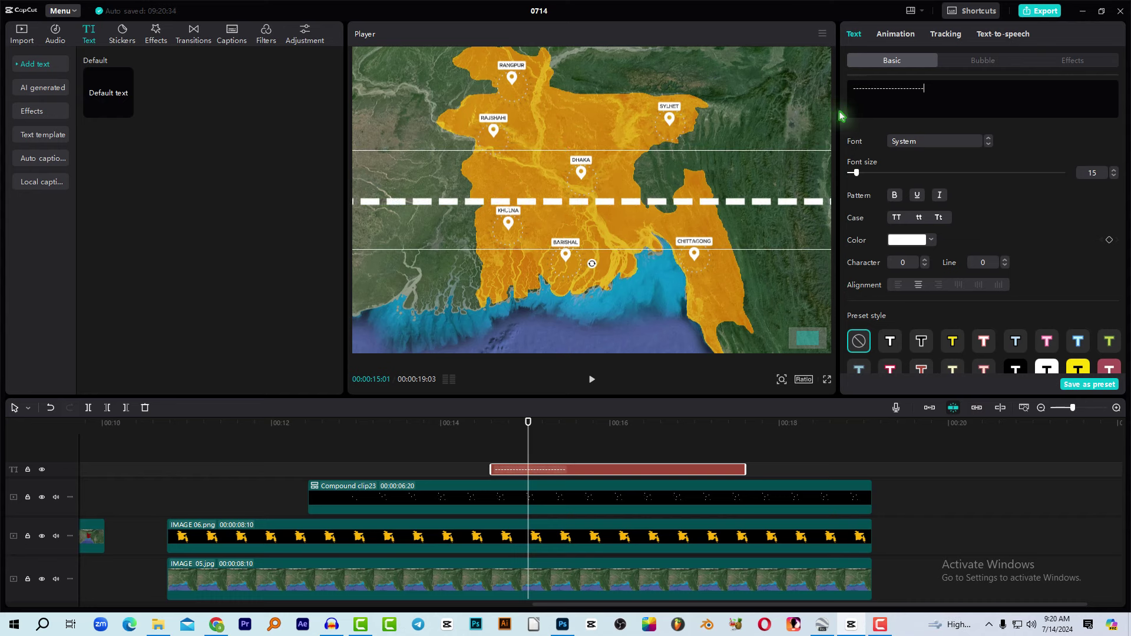
type("------")
Step: Set the dashed text's font size to 5 and lengthen the row by a few dashes
left_click_drag(856, 174, 849, 179)
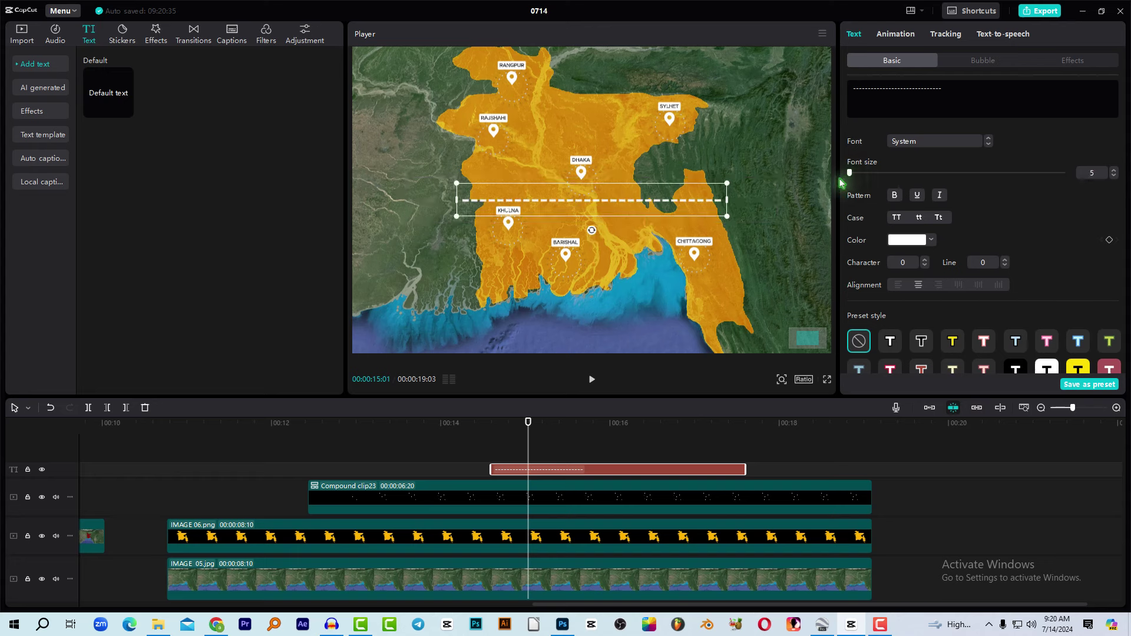
left_click(990, 88)
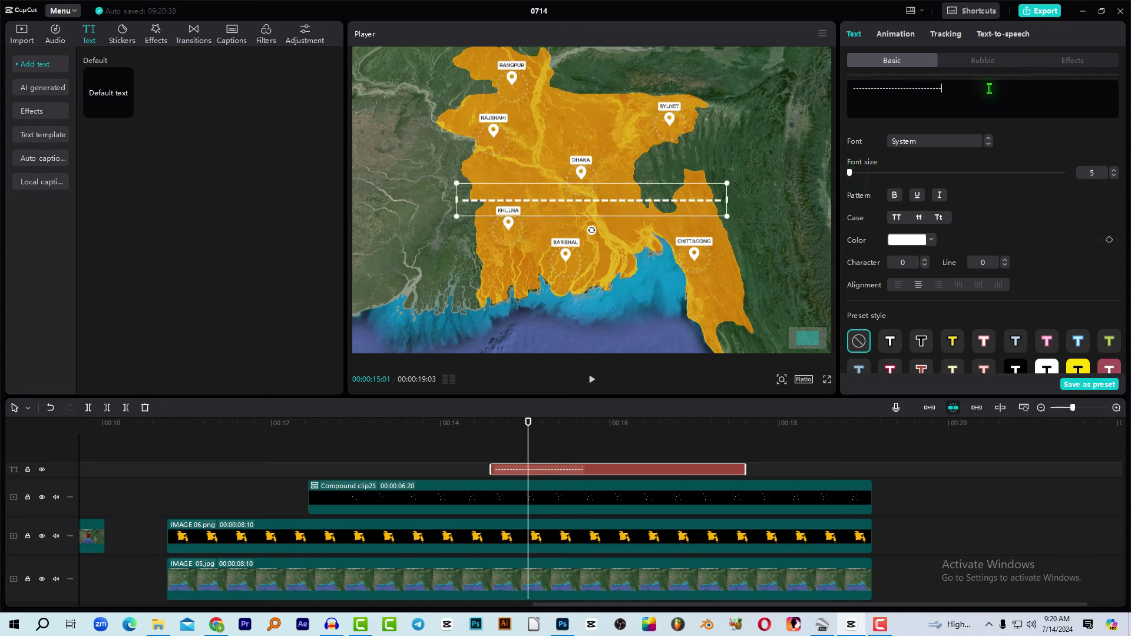
type("------")
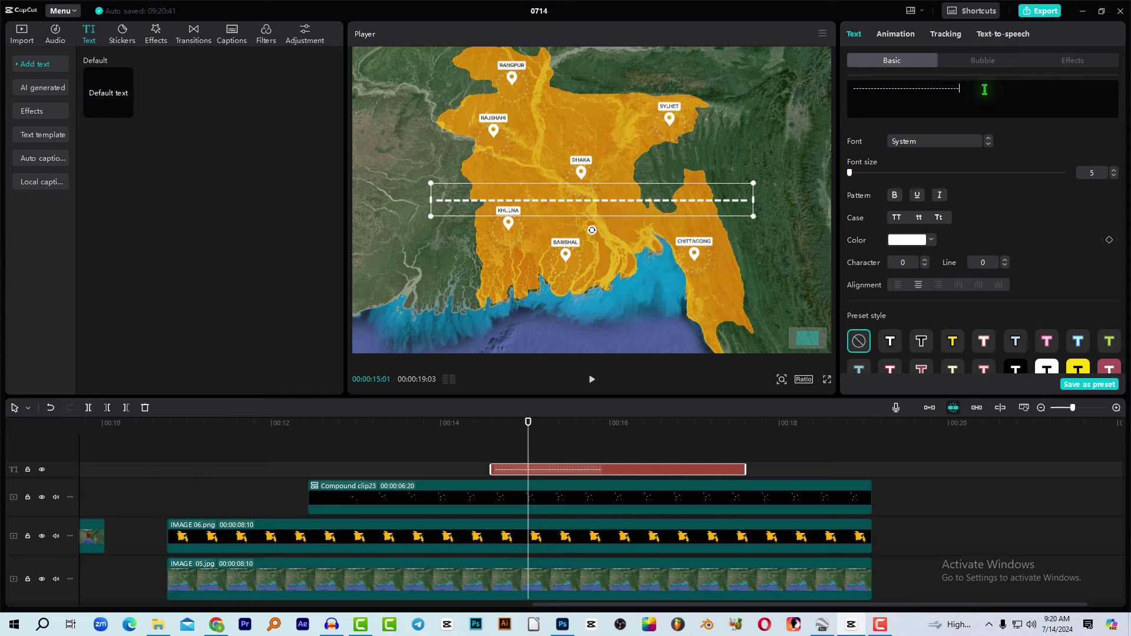
key("BackSpace")
key("BackSpace")
key("BackSpace")
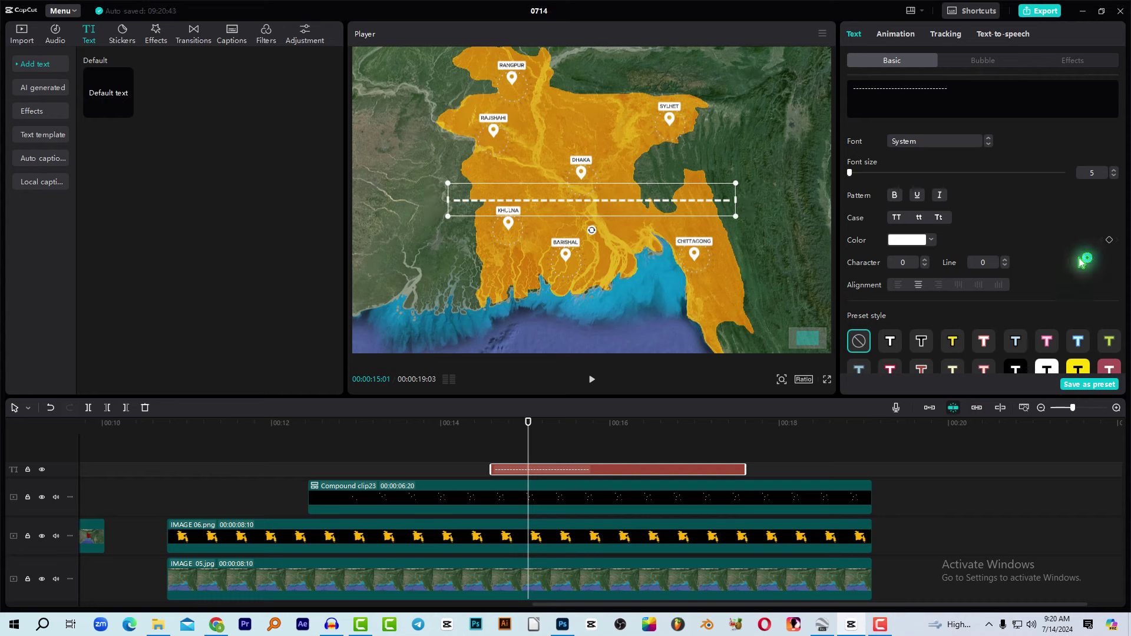
Step: Enable Curve on the dashed text with a strength of 177°
scroll(1049, 265, "down", 10)
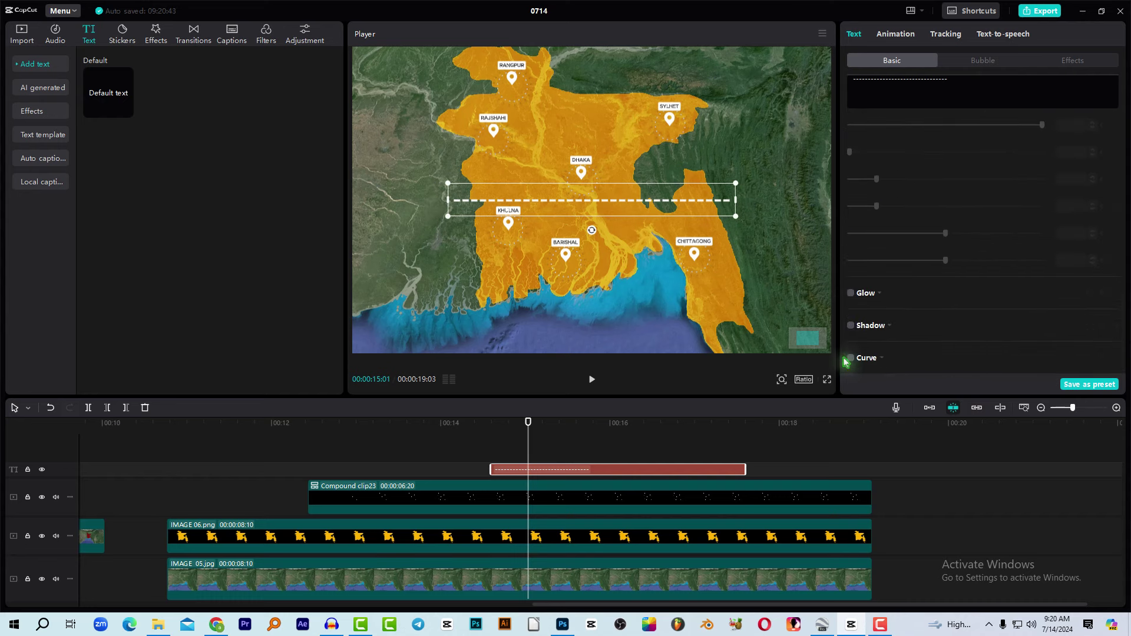
left_click(850, 360)
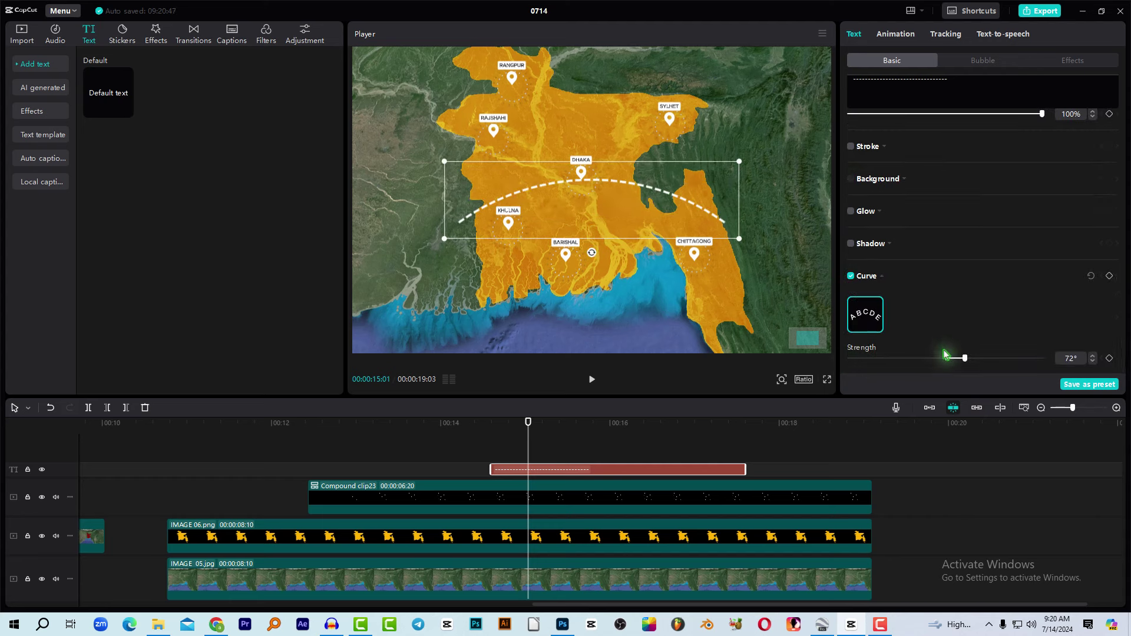
left_click_drag(963, 361, 993, 359)
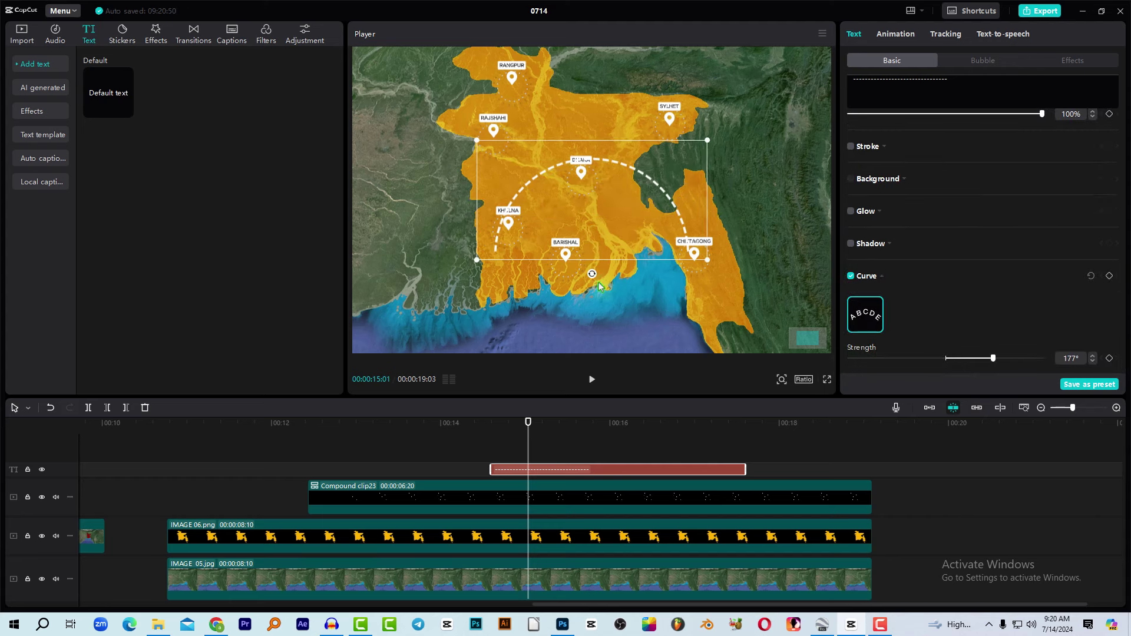
Step: Rotate, shrink and move the dashed arc so it runs from the Dhaka pin to the Chittagong pin
left_click_drag(592, 274, 559, 268)
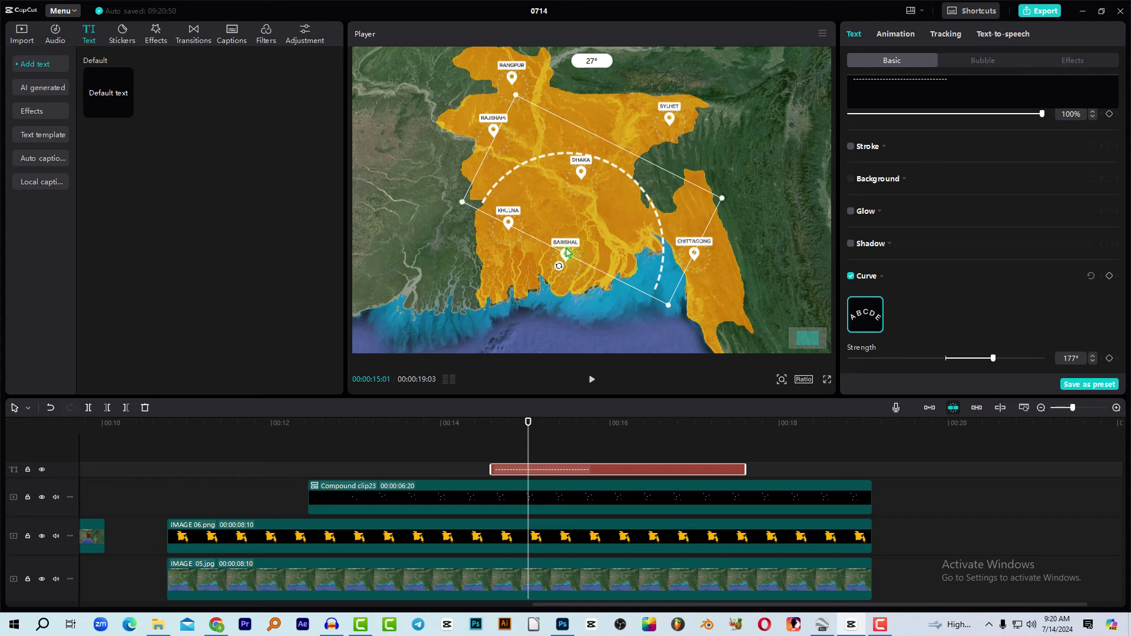
left_click_drag(619, 206, 720, 181)
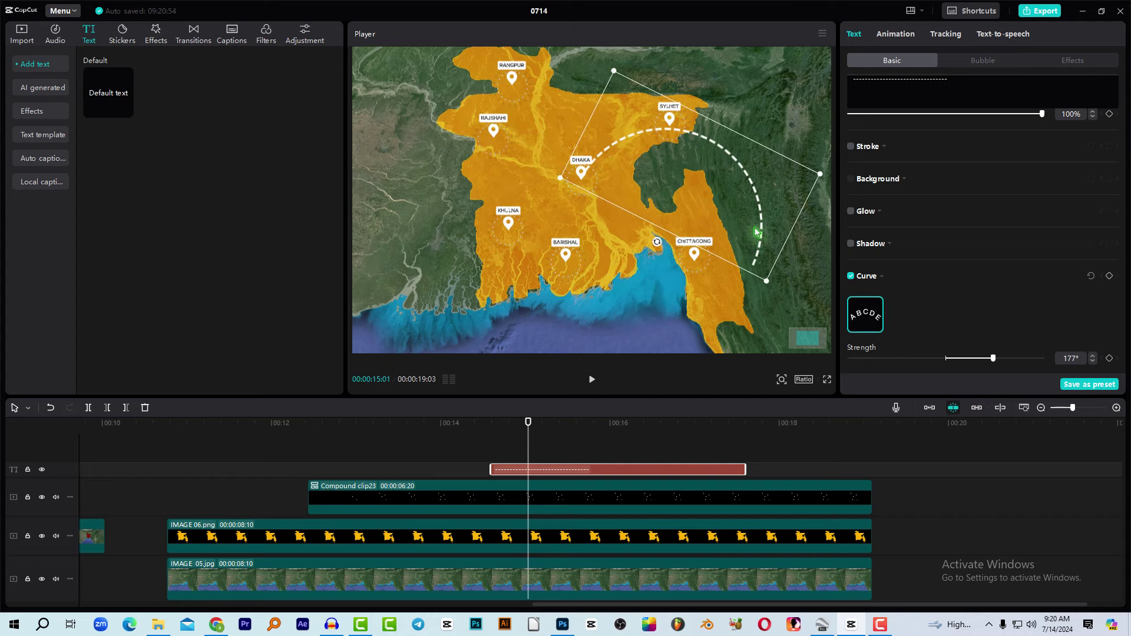
left_click_drag(768, 281, 696, 211)
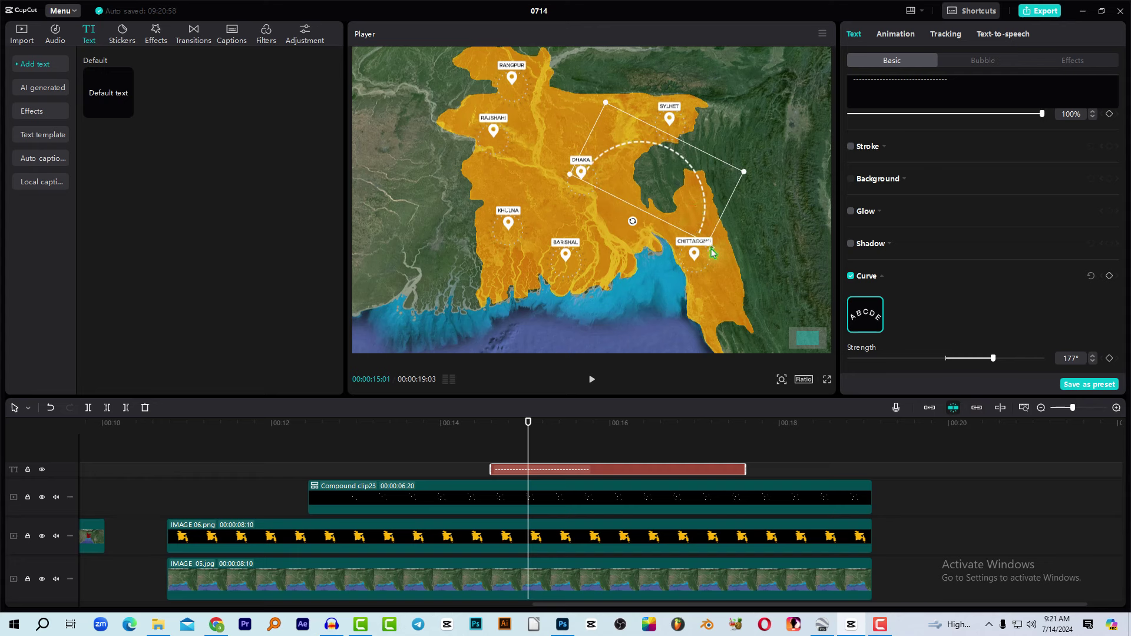
left_click_drag(708, 250, 697, 233)
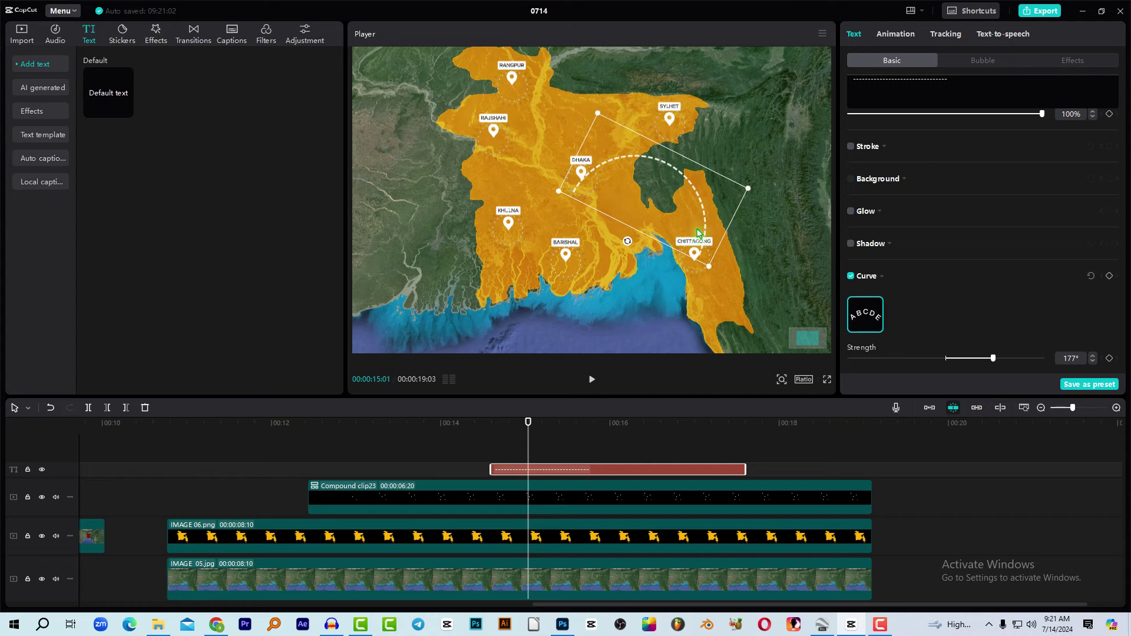
left_click_drag(628, 243, 644, 175)
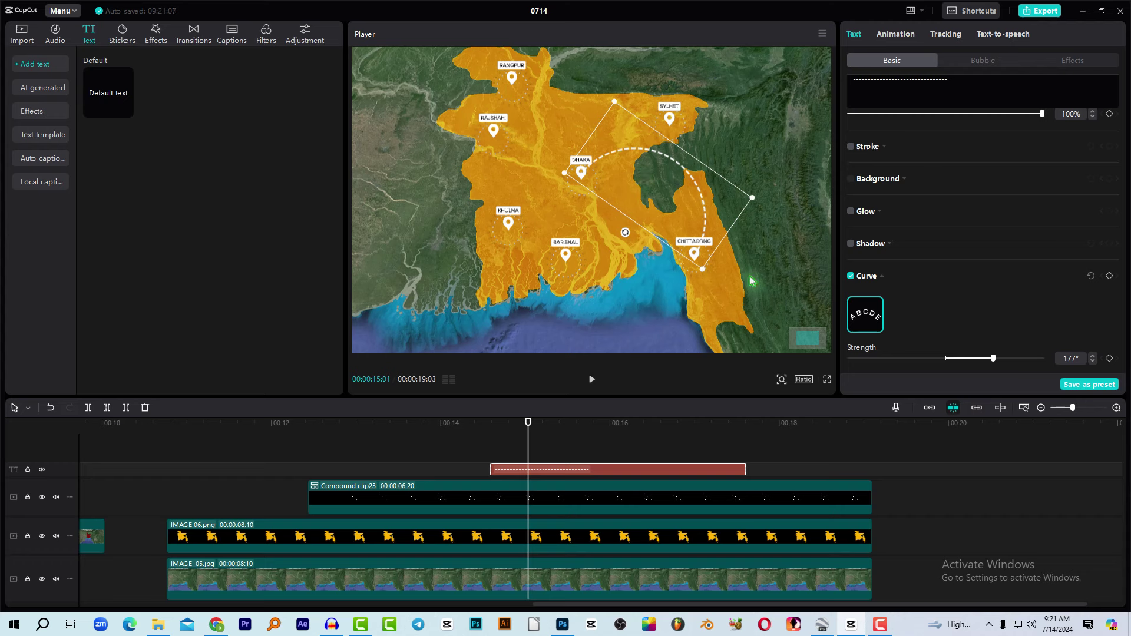
Step: Apply a white glowing text effect to the dashed arc
mouse_move(528, 427)
left_mouse_down()
mouse_move(491, 434)
mouse_move(539, 434)
left_mouse_up()
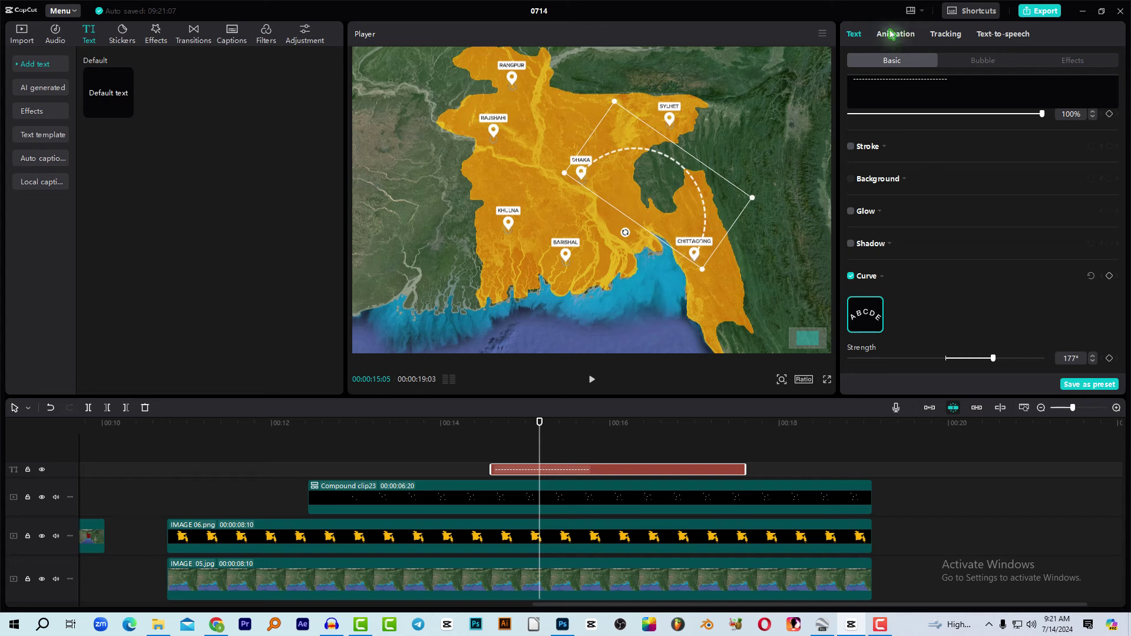
left_click(1073, 60)
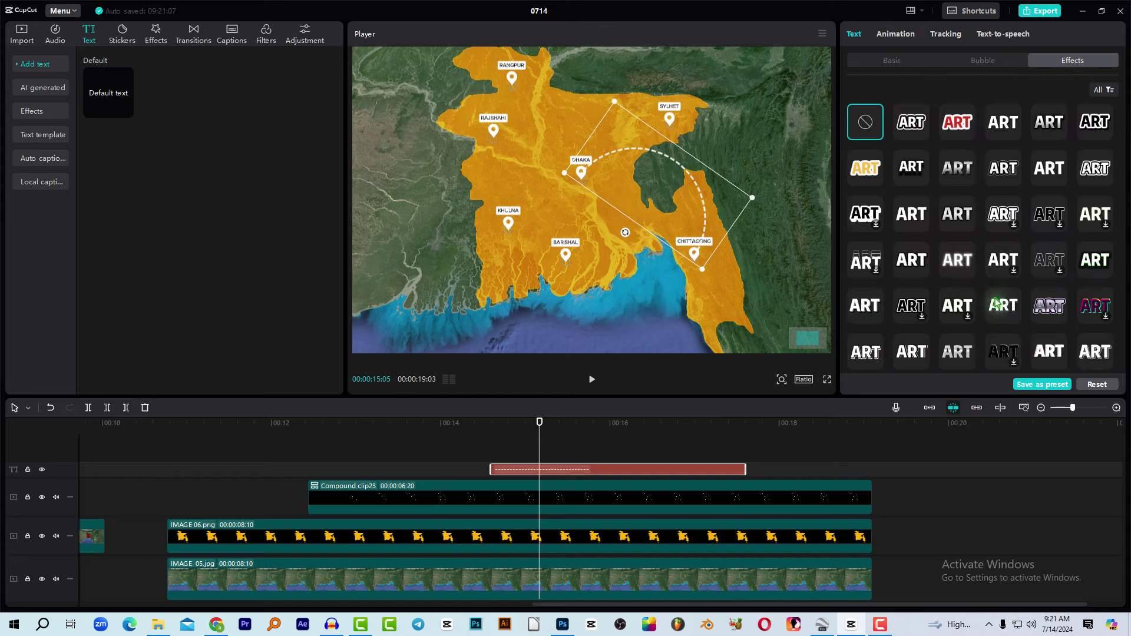
left_click(945, 262)
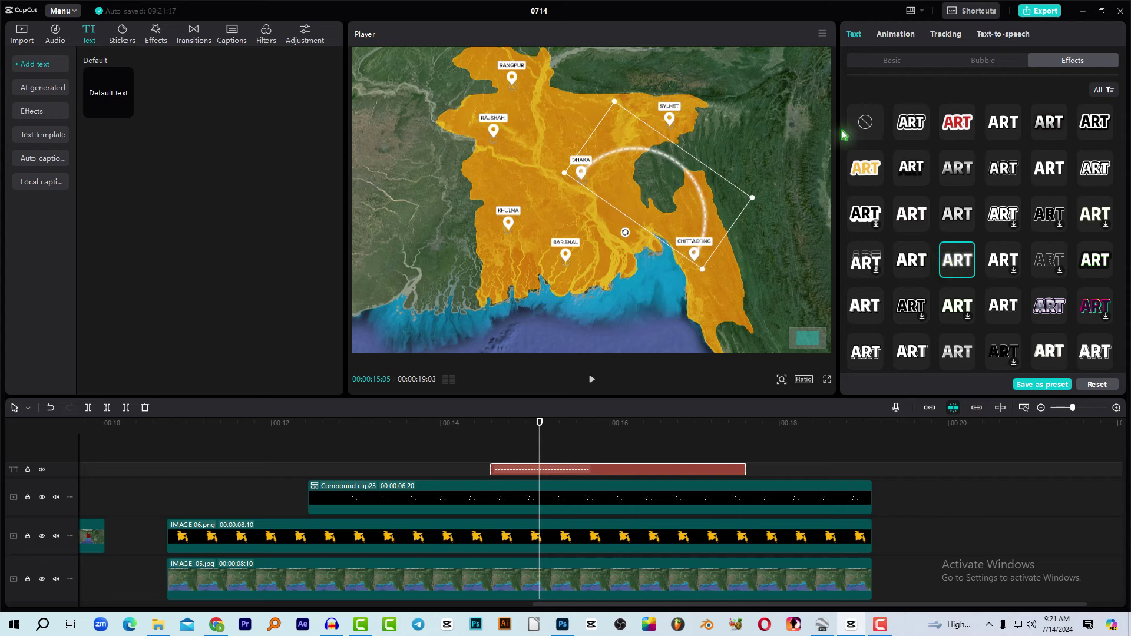
Step: Try the Type 2 entrance animation at 2.0 s on the dashed arc and remove it
left_click_drag(539, 430, 575, 464)
left_click(889, 34)
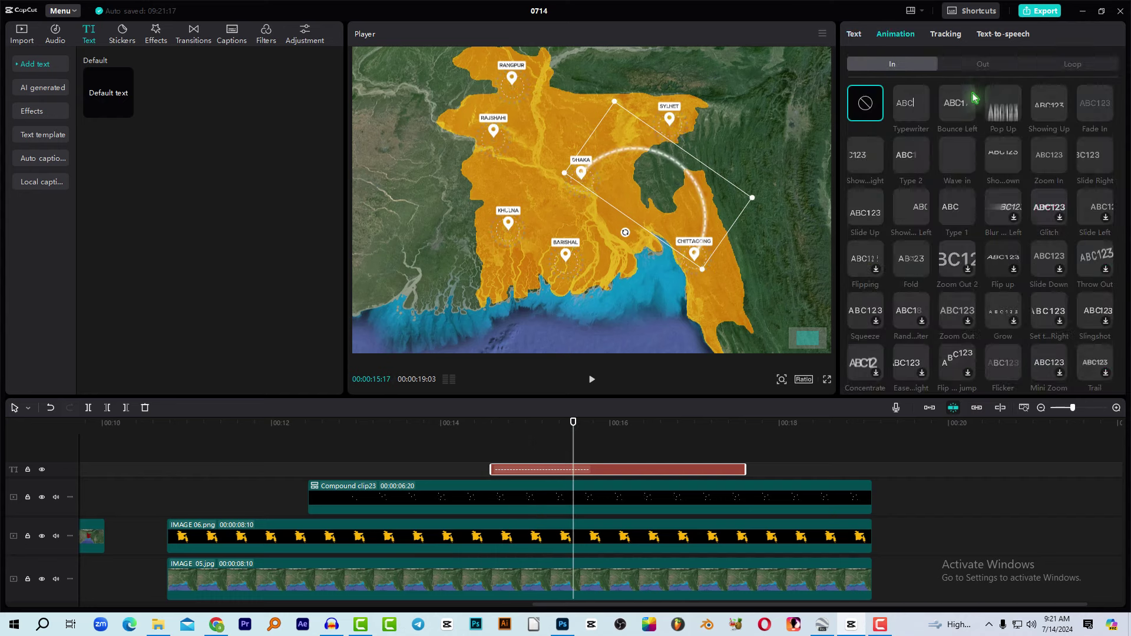
left_click(911, 154)
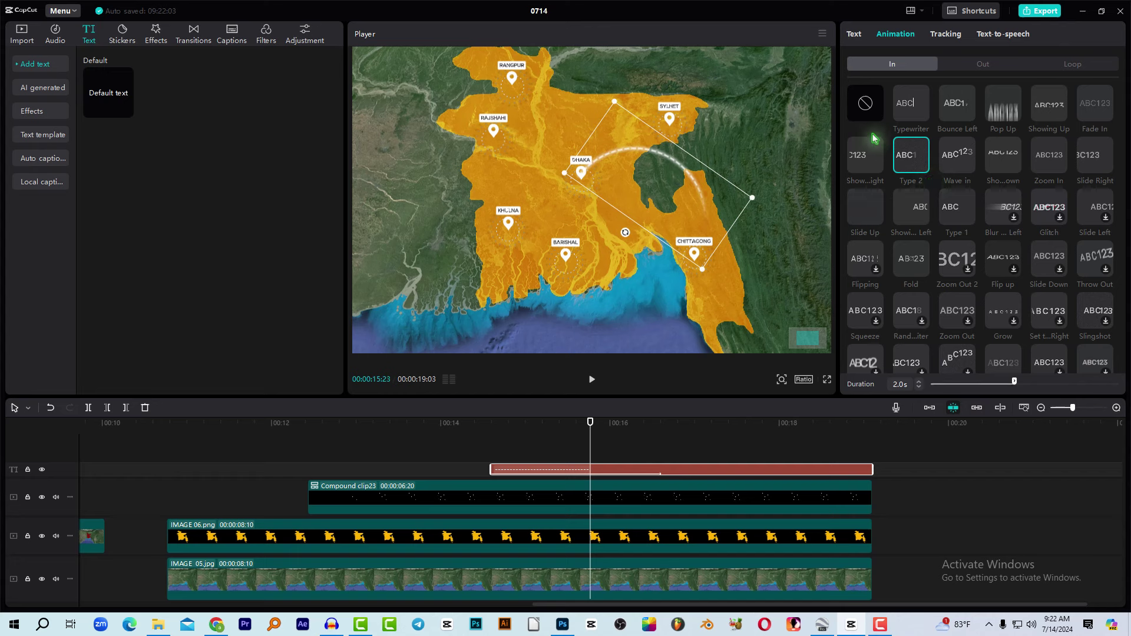
left_click(866, 104)
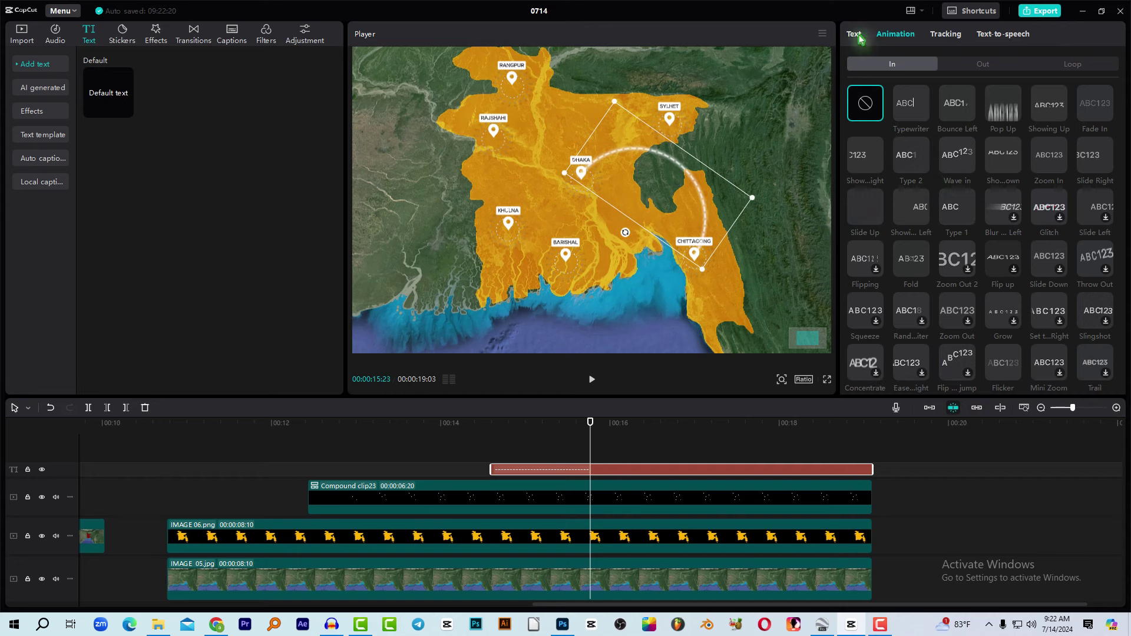
Step: Turn the dashed arc text clip into a compound clip
right_click(610, 473)
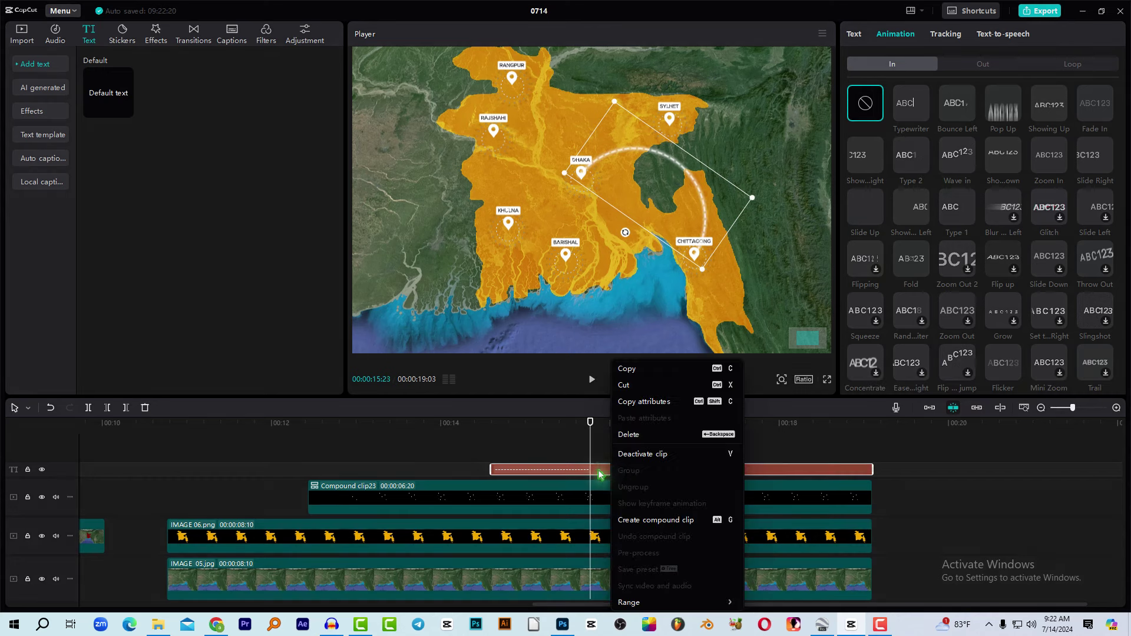
left_click(593, 470)
right_click(594, 470)
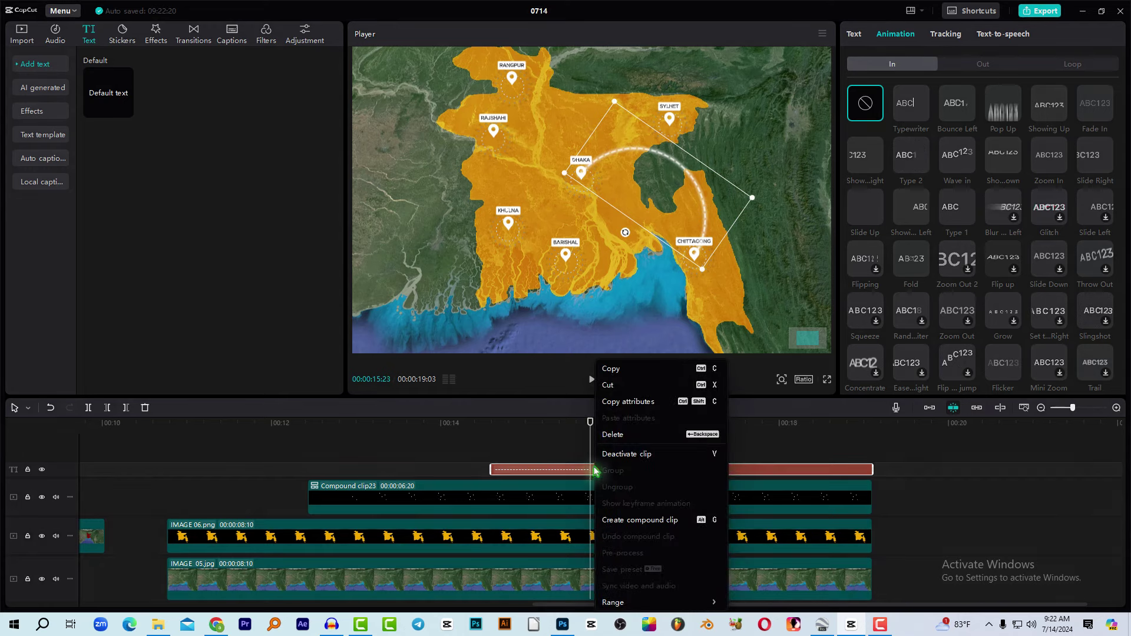
left_click(614, 521)
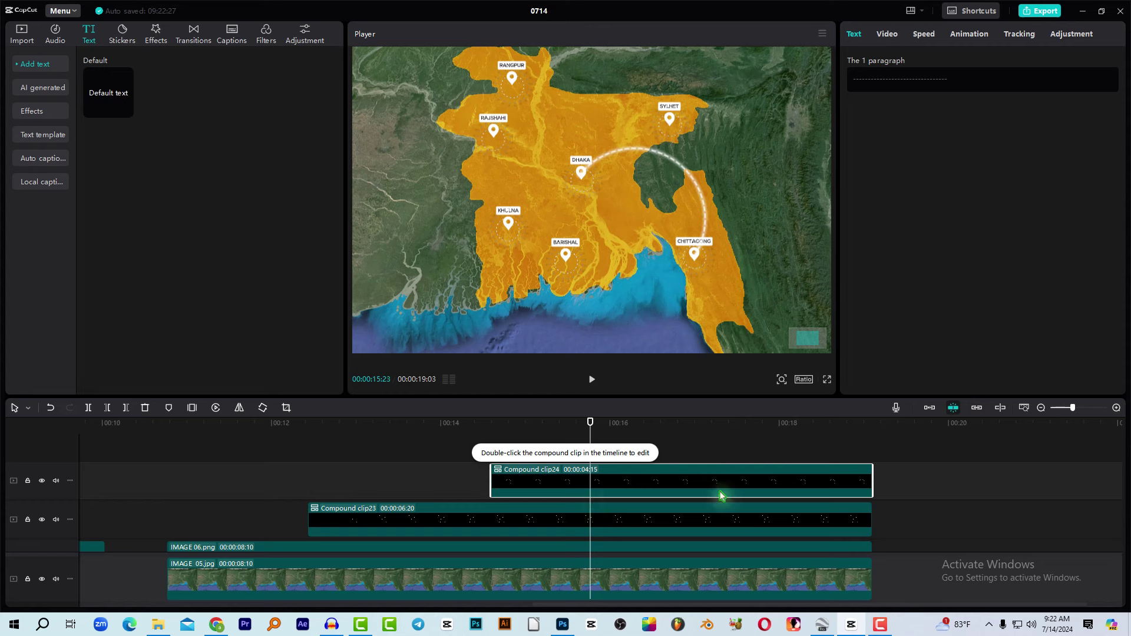
Step: Add a Horizontal mask to the arc's compound clip and rotate it to -103° to hide the arc
left_click(888, 35)
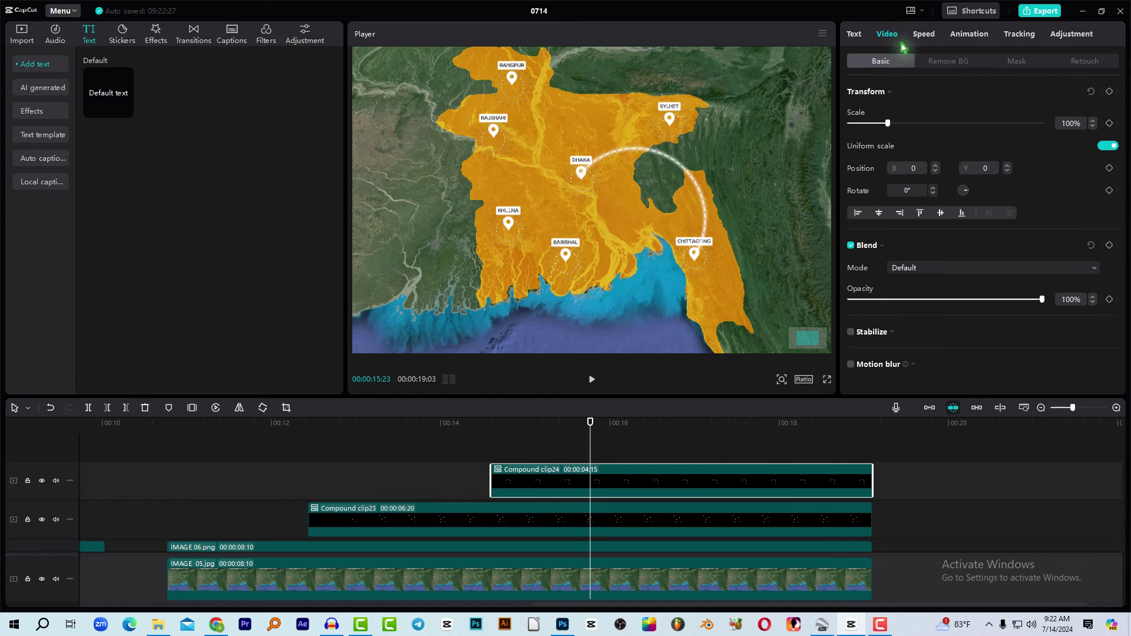
left_click(1017, 61)
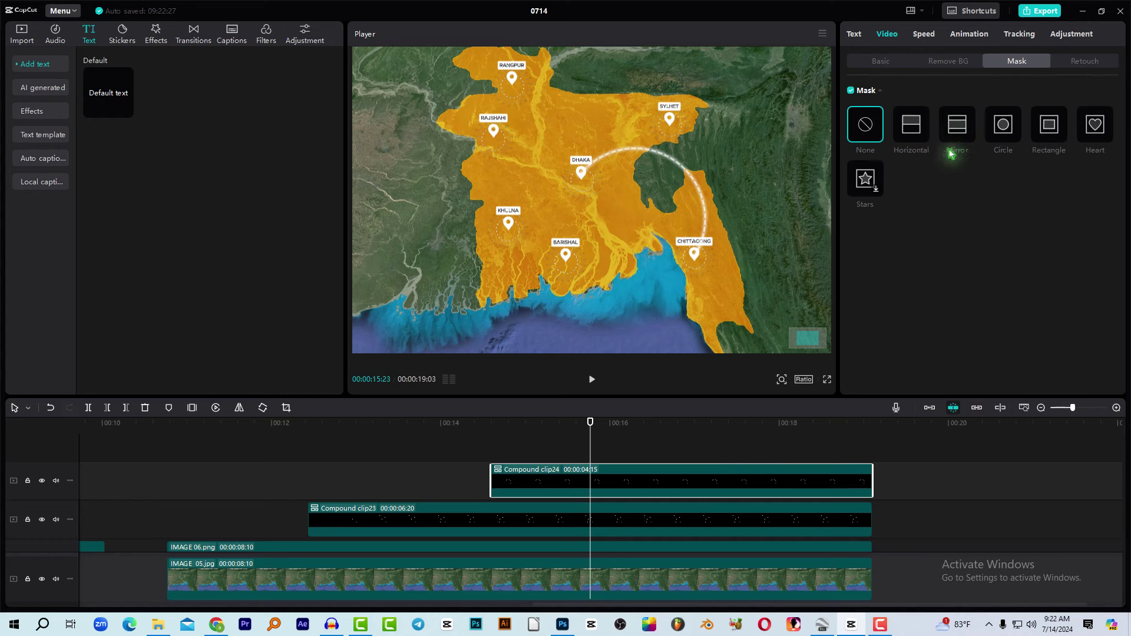
left_click(917, 133)
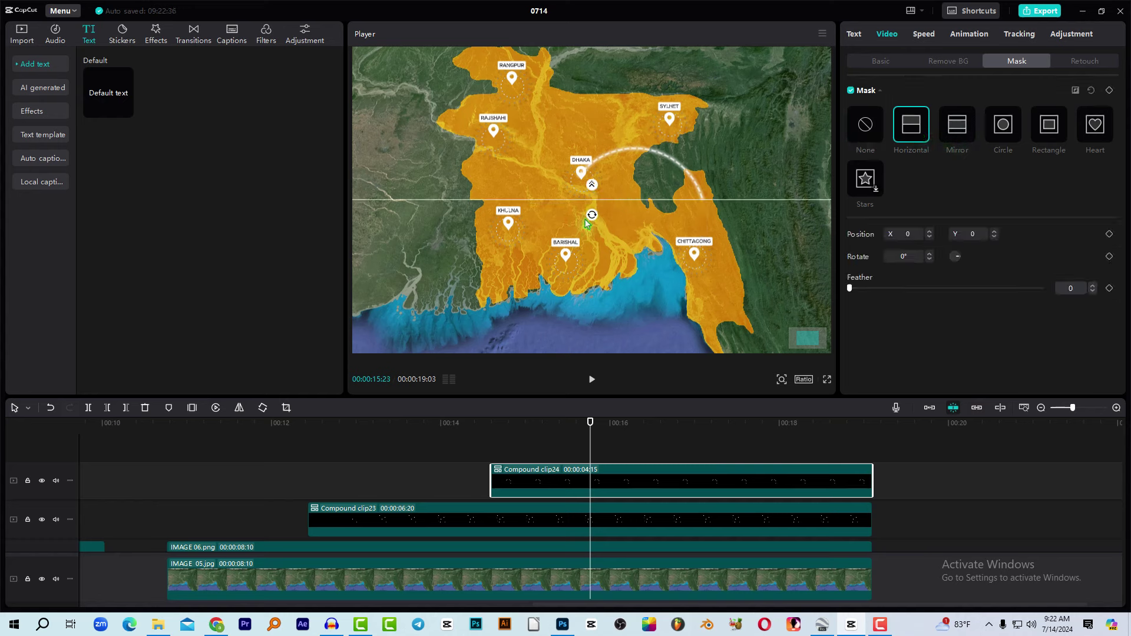
left_click_drag(586, 221, 702, 210)
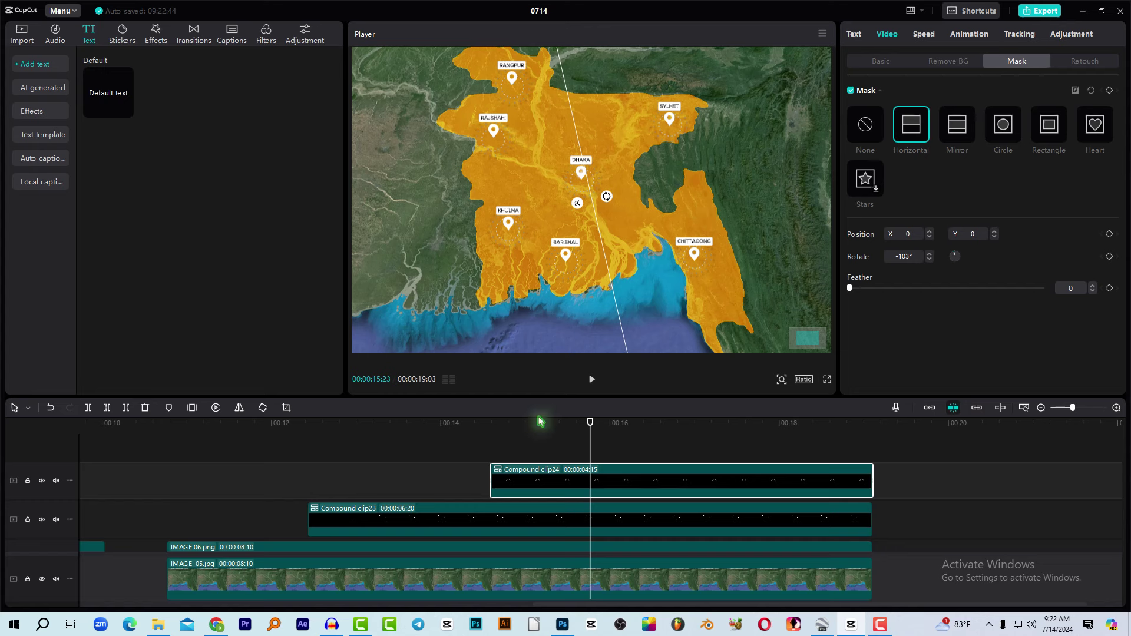
Step: Keyframe the arc's mask at 00:00:14:18, and rotate it to 38° at 00:00:16:18 so the arc reveals from Dhaka to Chittagong
left_click_drag(542, 428, 494, 433)
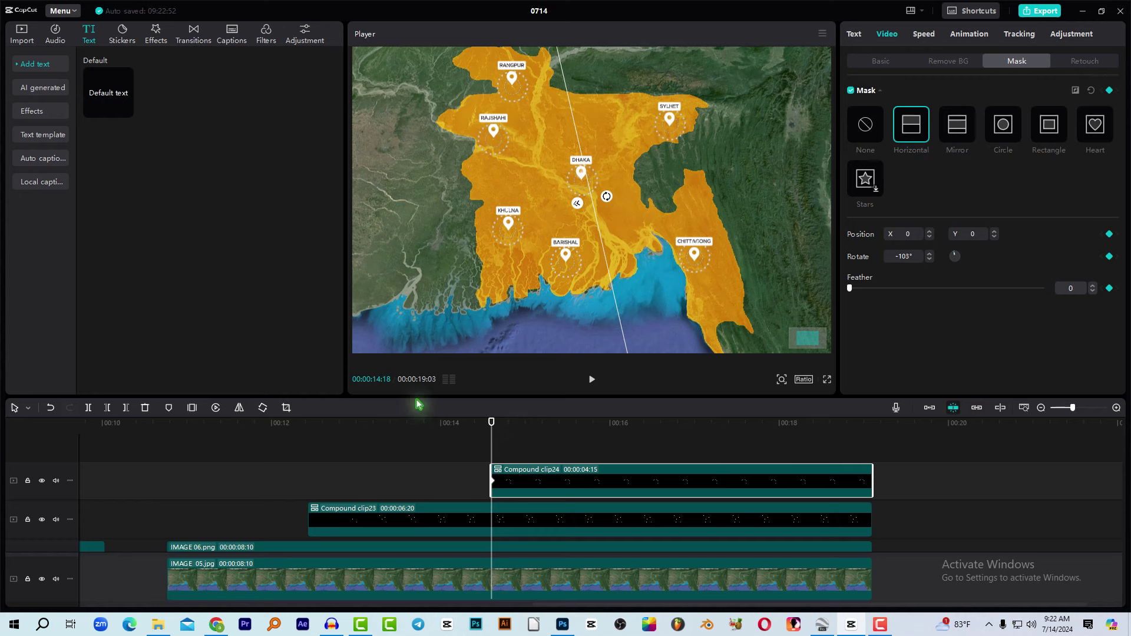
left_click_drag(501, 426, 662, 434)
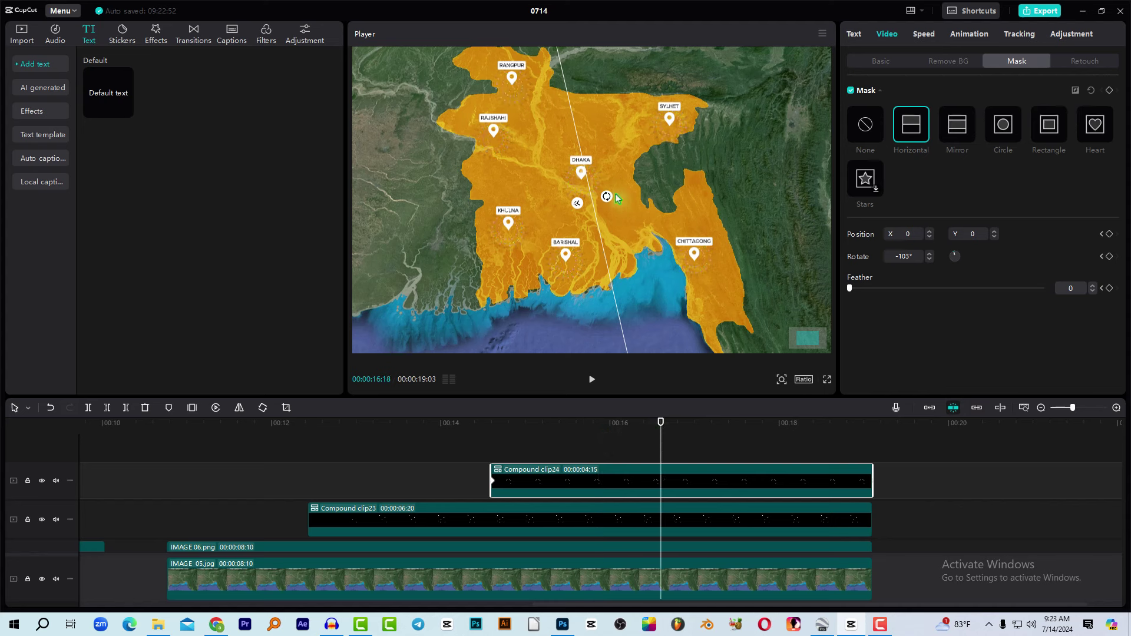
left_click_drag(606, 204, 578, 216)
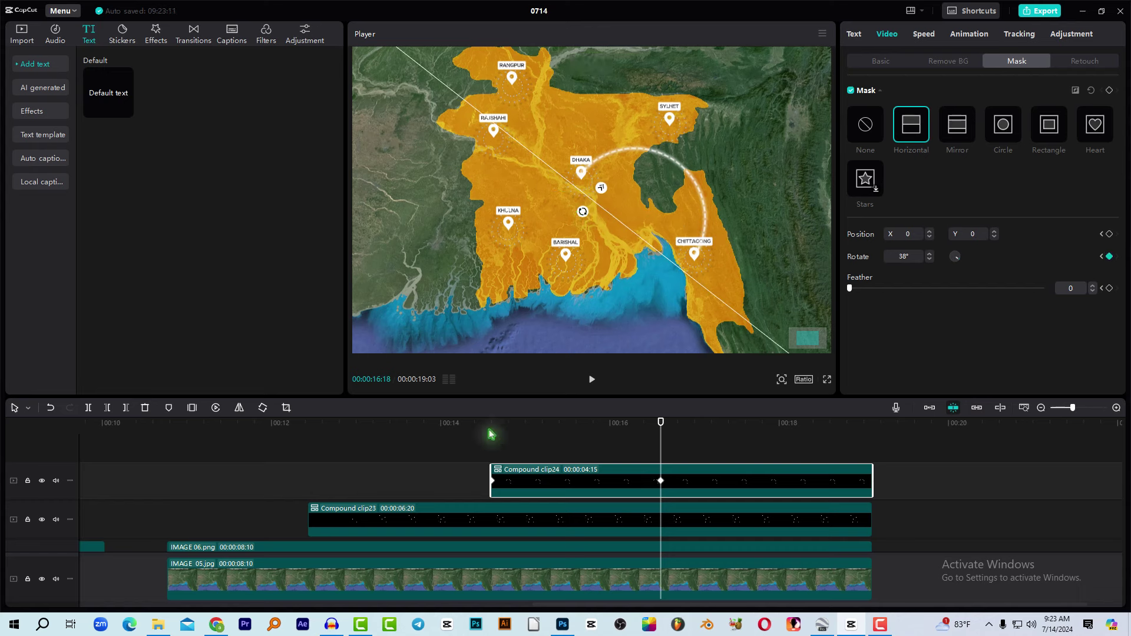
Step: Play the arc's reveal from just before its clip starts and replay it to check the mask animation
left_click(462, 485)
left_click(467, 421)
key("space")
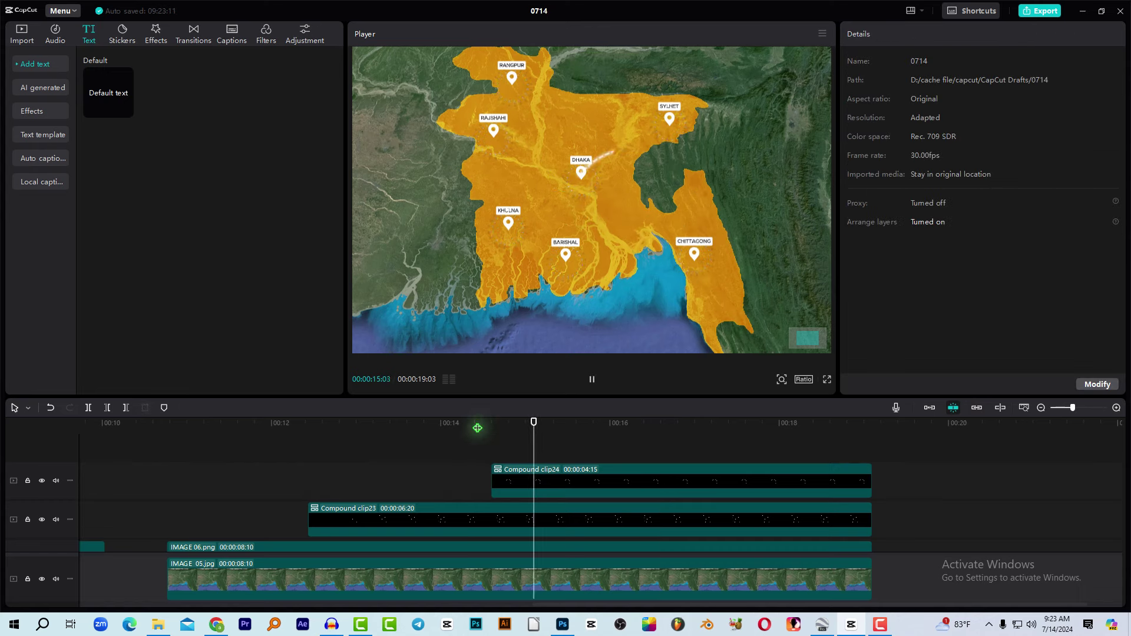
key("space")
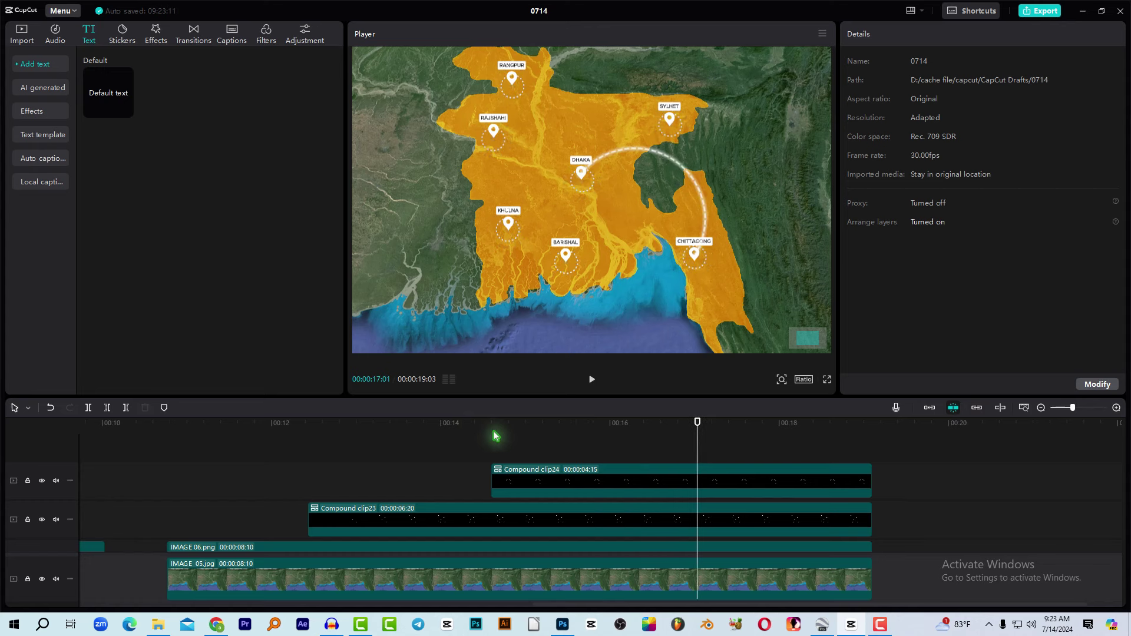
left_click(494, 436)
key("space")
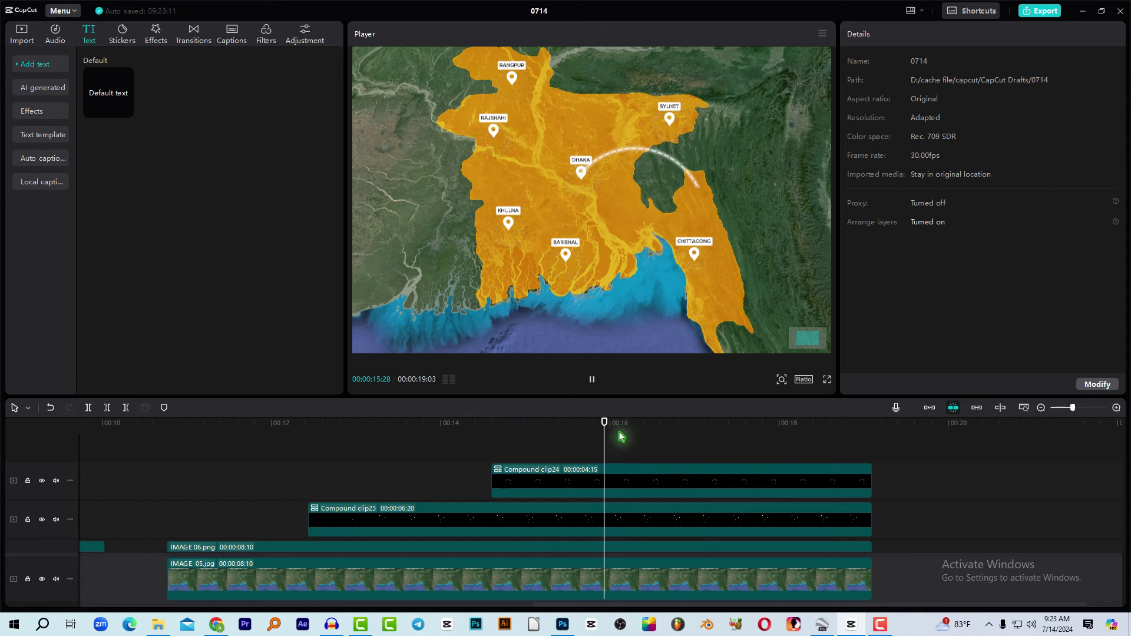
key("space")
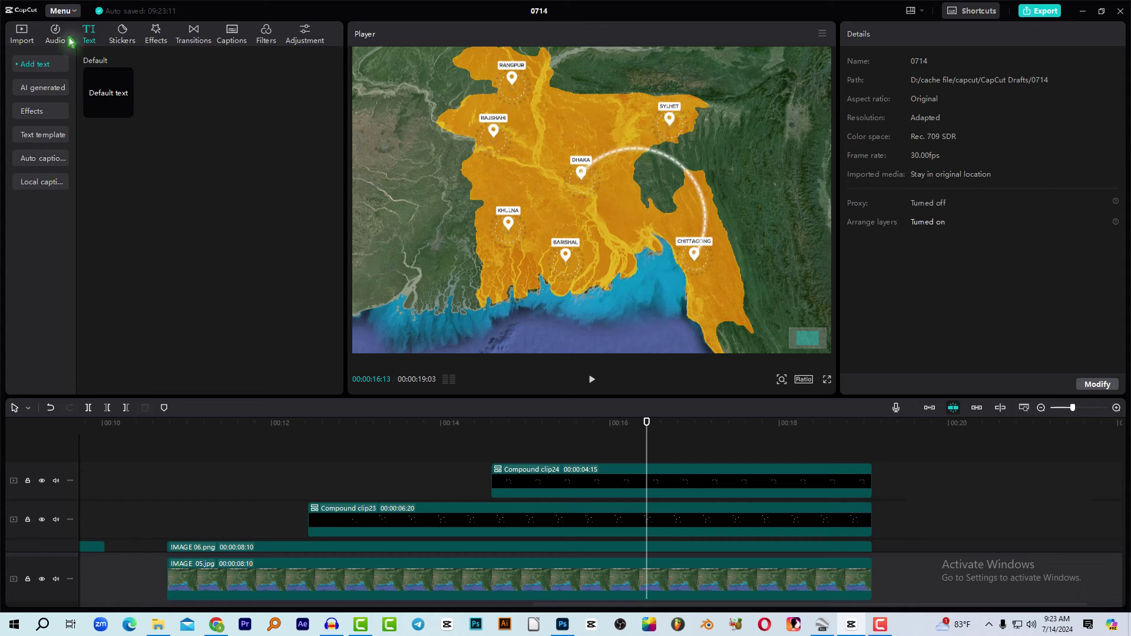
Step: Search the sticker library for PLANE
left_click(119, 36)
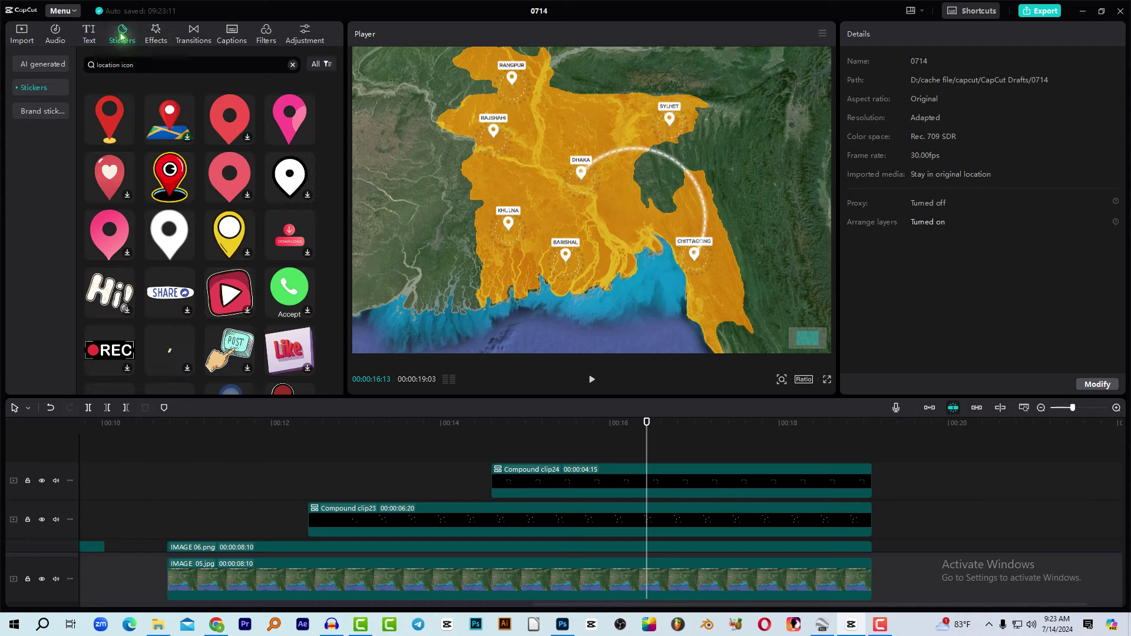
left_click(173, 67)
type("P")
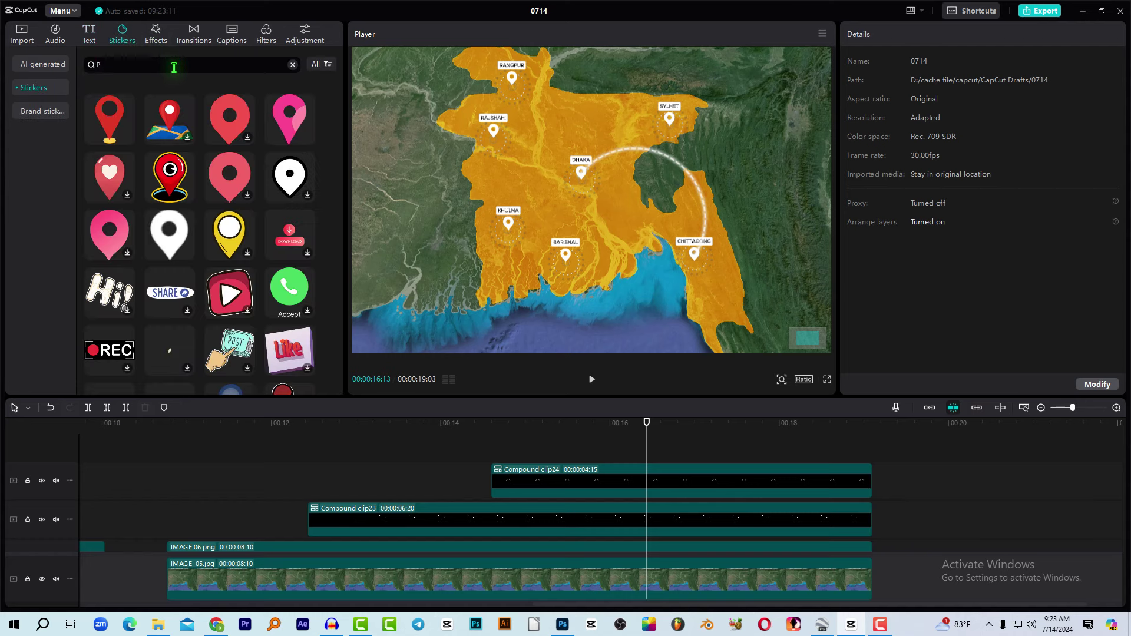
type("LANE")
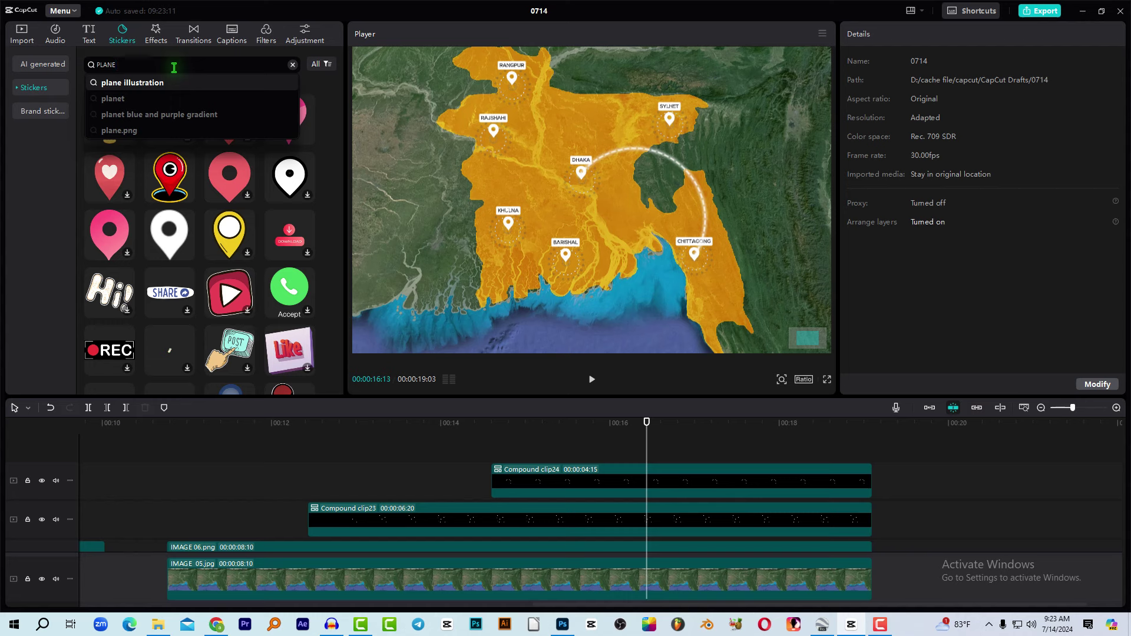
key("Return")
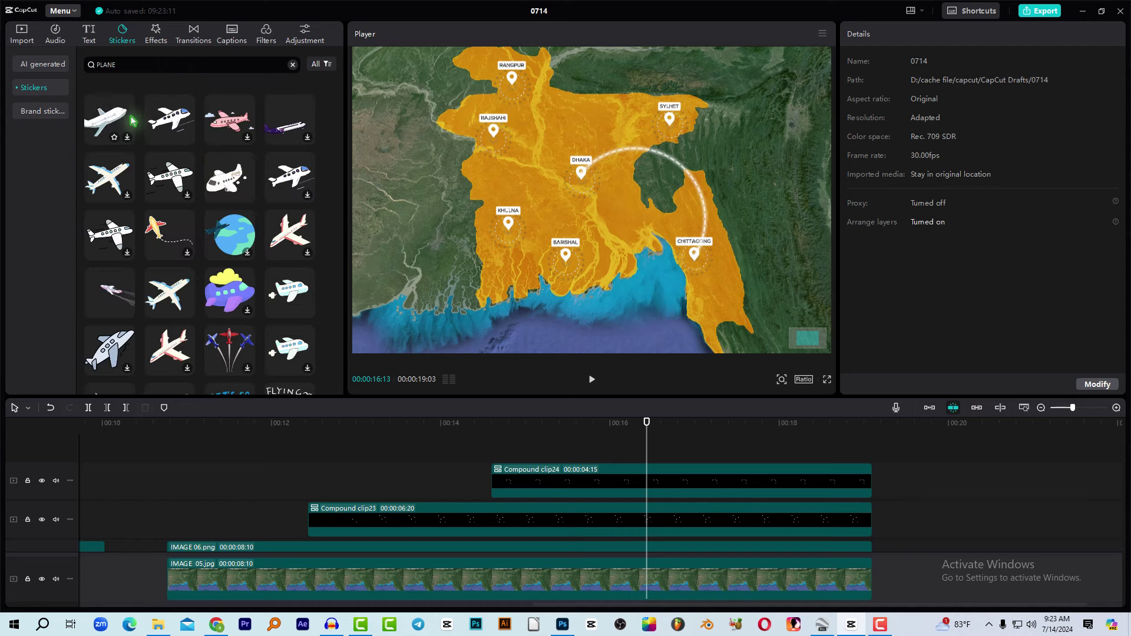
Step: Add the white airplane sticker with the orange tail, shrink it to 5% and place it over the Dhaka pin
left_click(168, 126)
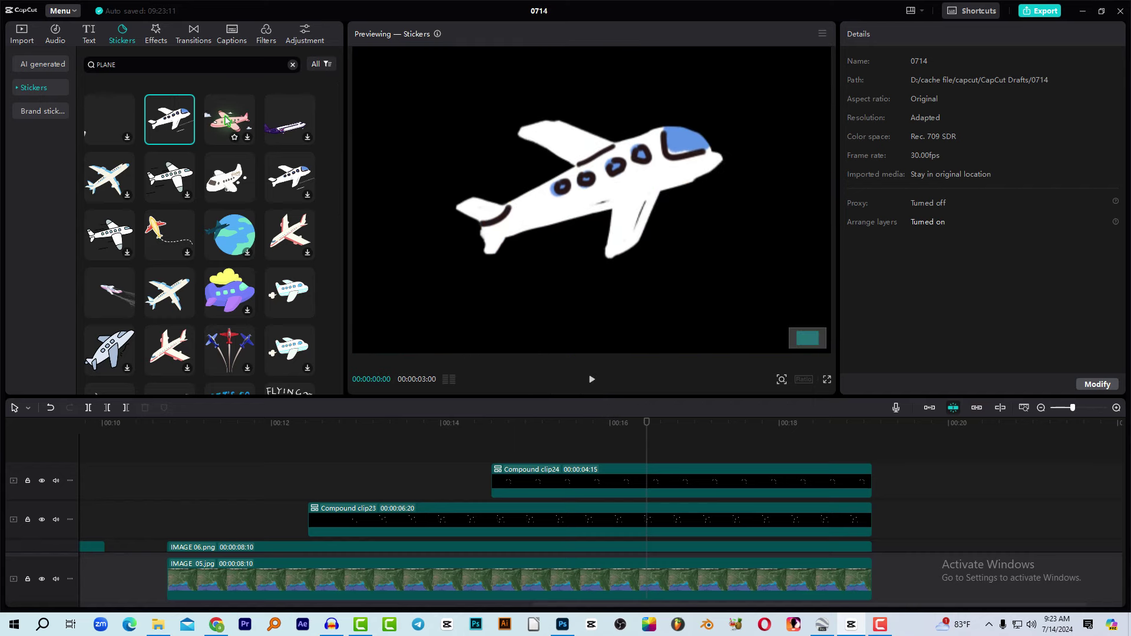
scroll(117, 312, "down", 3)
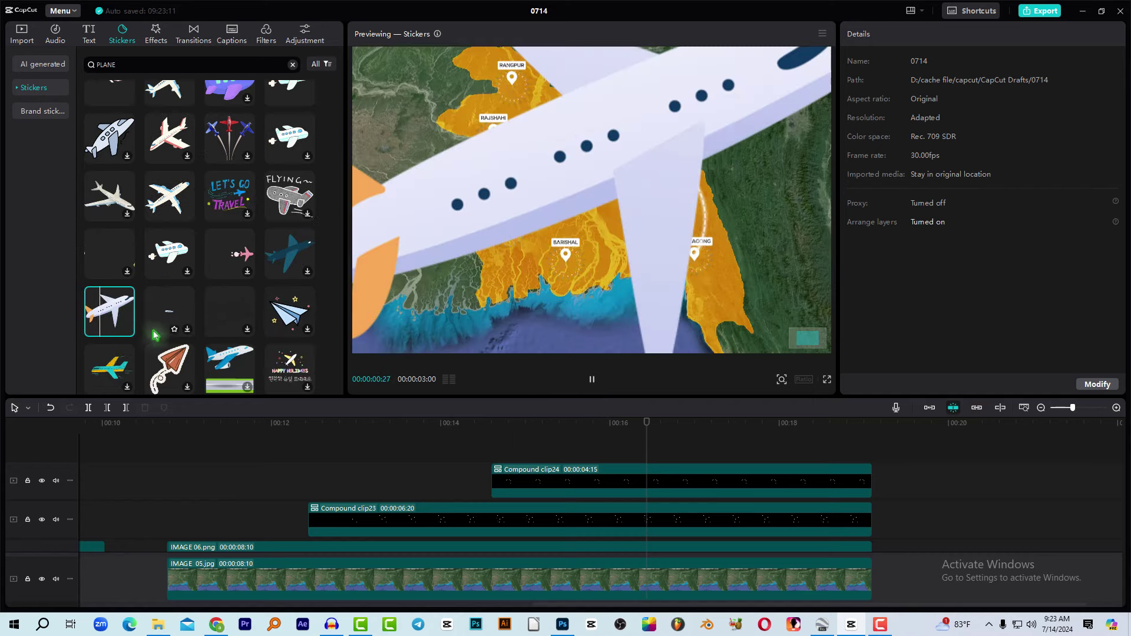
left_click(127, 329)
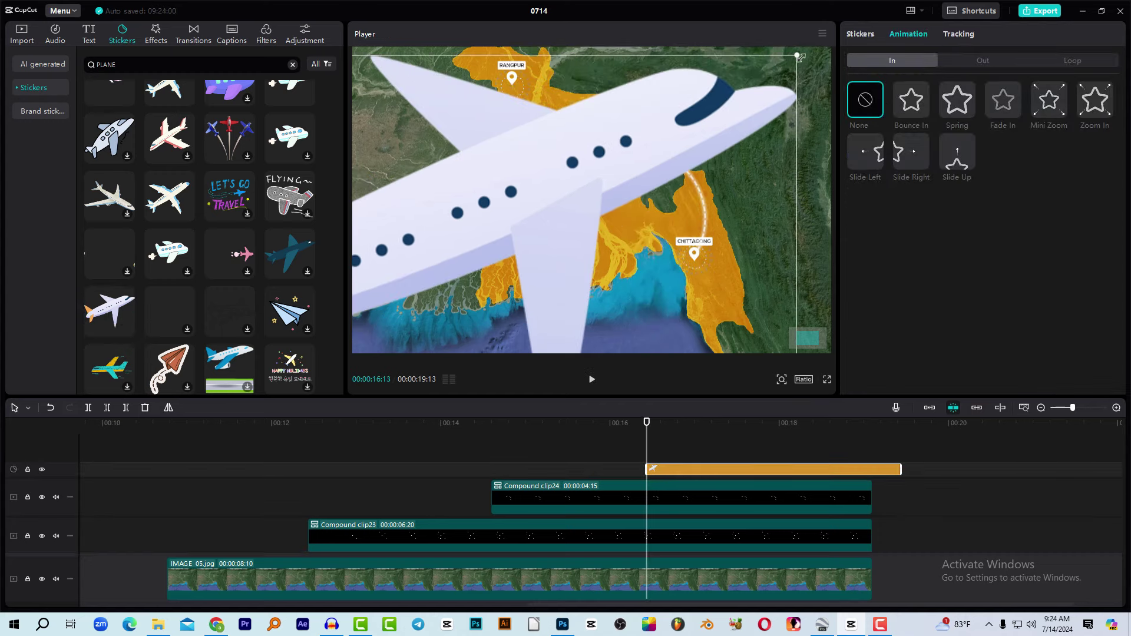
left_click_drag(800, 57, 599, 167)
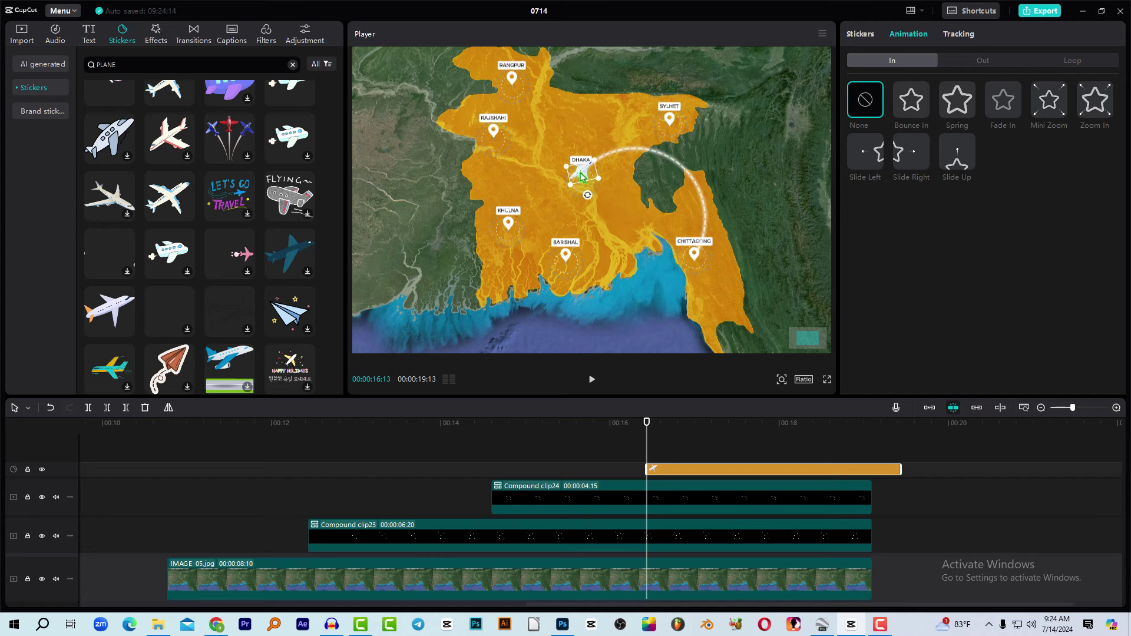
Step: Align the plane sticker clip's start with the arc clip and trim its end to 00:00:16:08
mouse_move(525, 435)
left_mouse_down()
mouse_move(499, 439)
mouse_move(519, 441)
left_mouse_up()
left_click_drag(701, 470, 547, 470)
left_click_drag(520, 432, 637, 461)
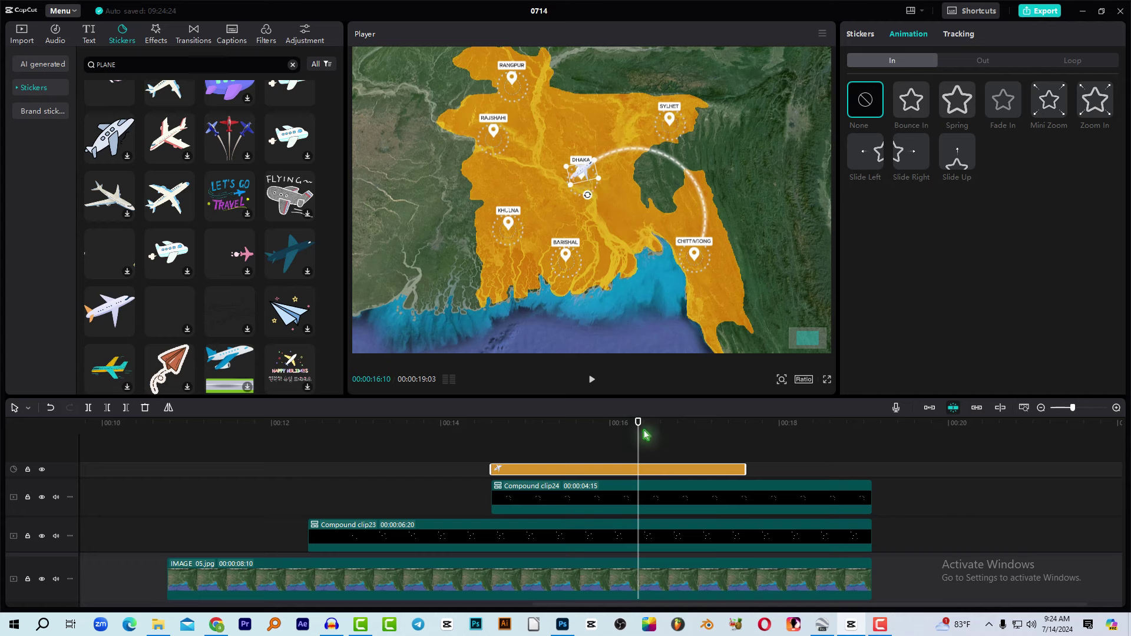
left_click_drag(647, 435, 632, 434)
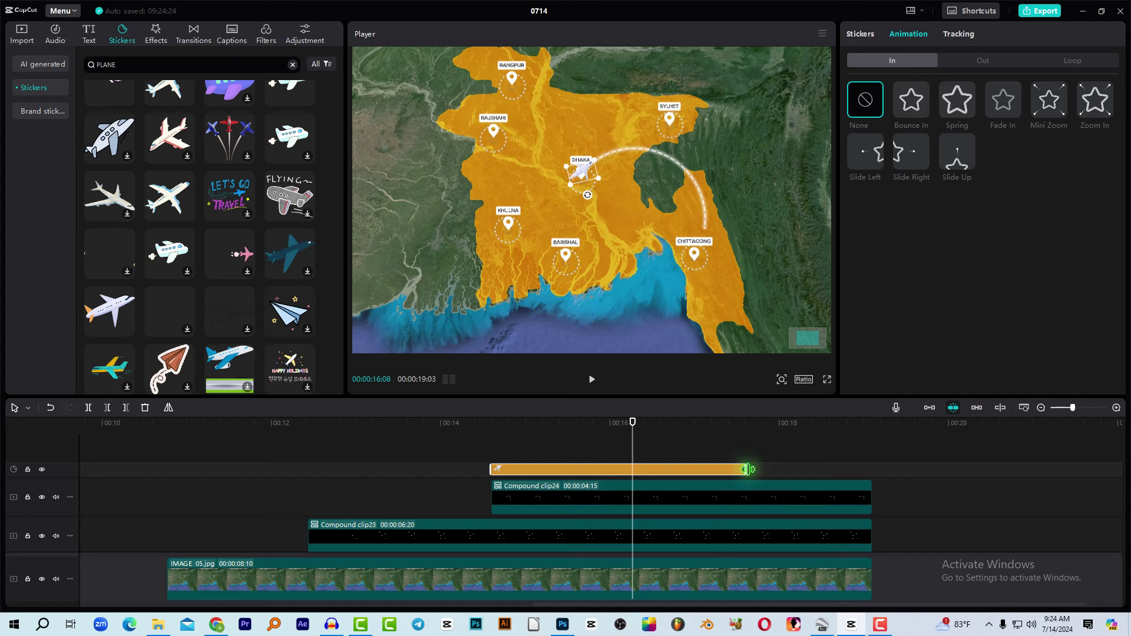
left_click_drag(747, 475, 633, 477)
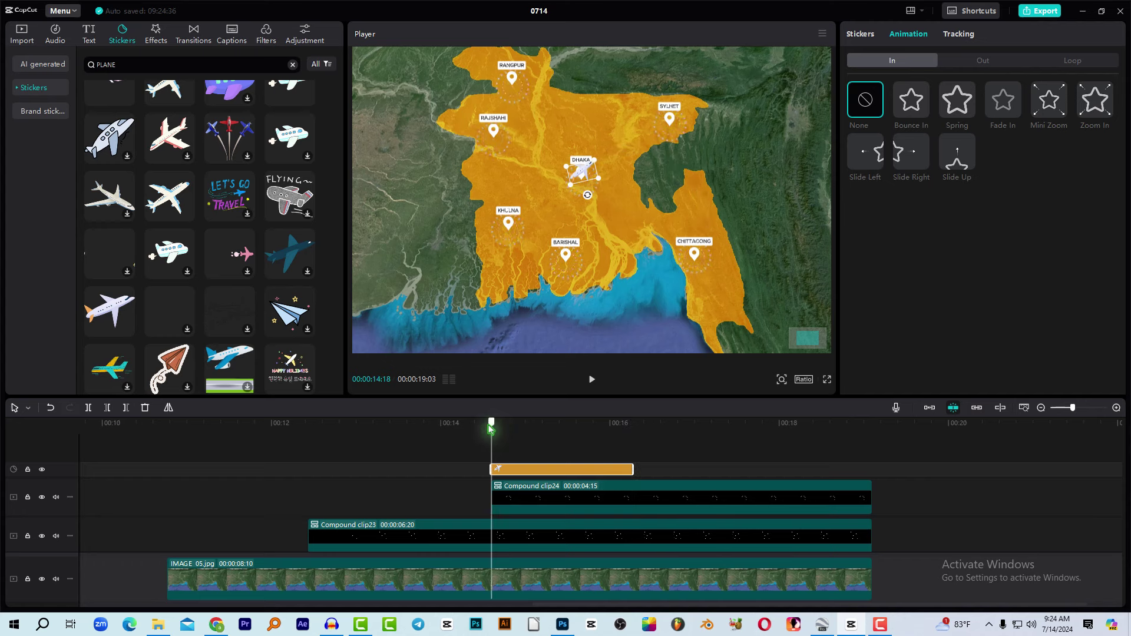
left_click_drag(631, 451, 564, 471)
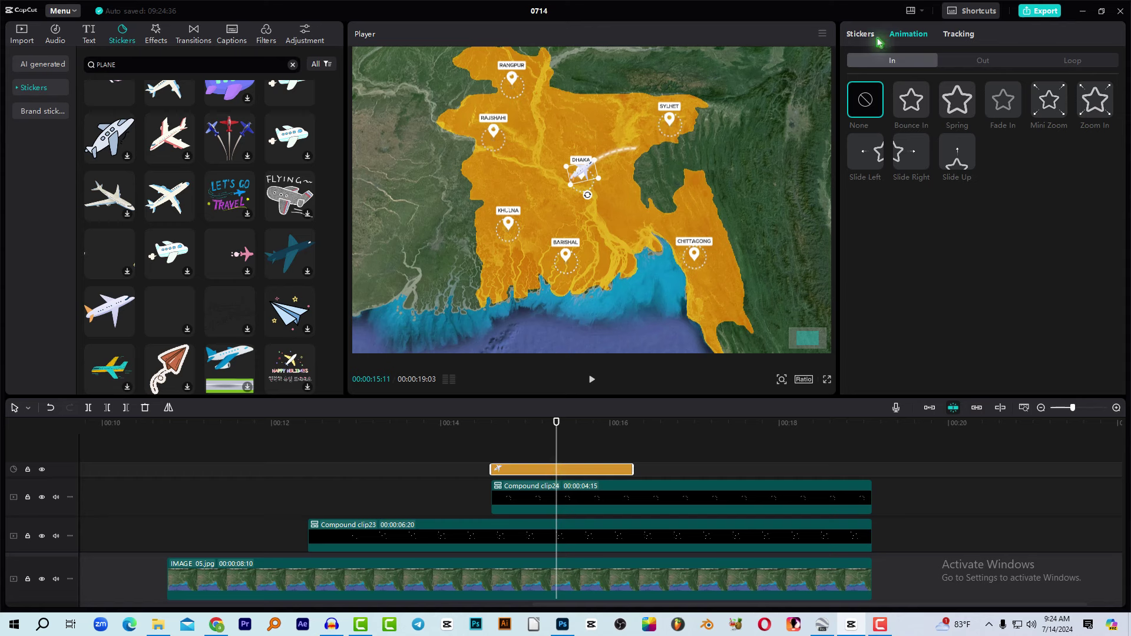
Step: Add Transform keyframes to the plane sticker at 00:00:14:18 and rotate the plane to -11°
left_click(862, 35)
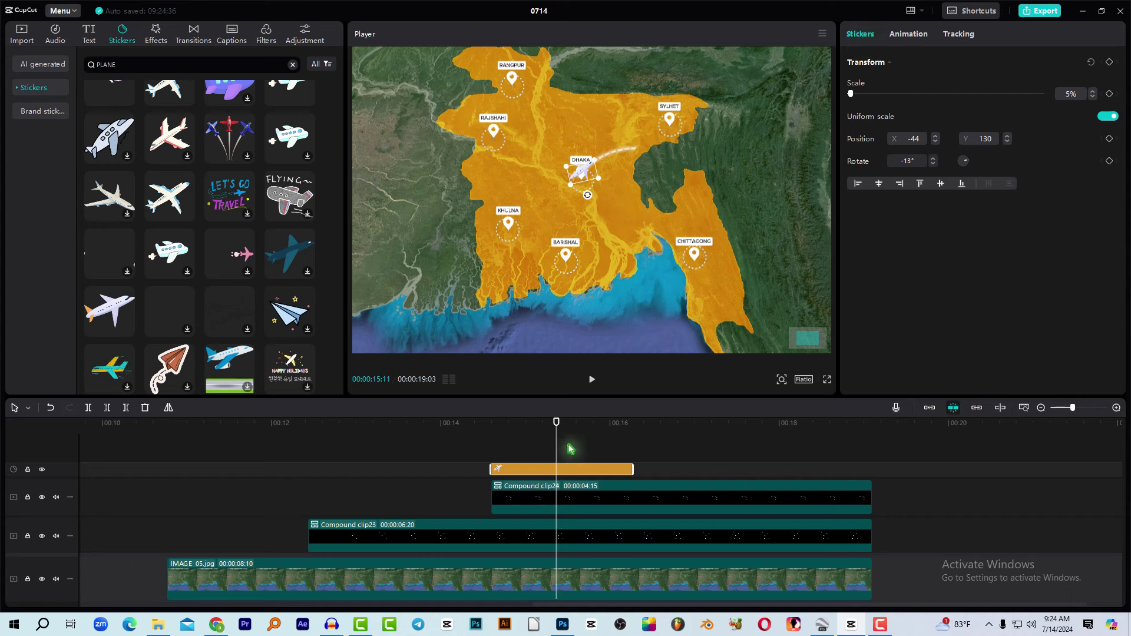
left_click_drag(557, 435, 497, 434)
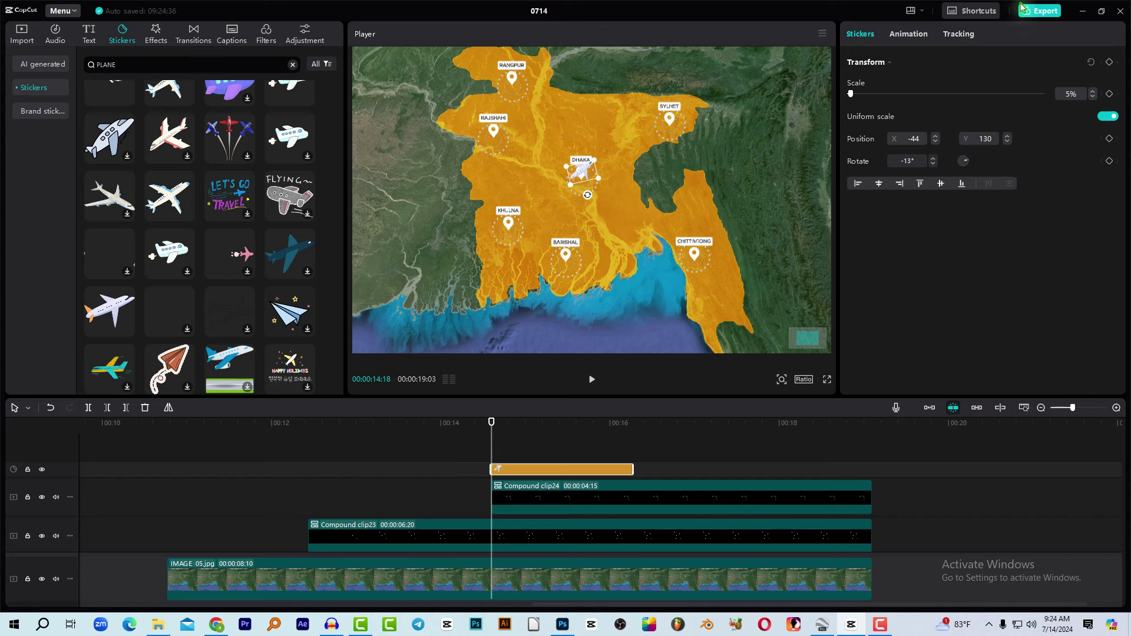
left_click(1109, 62)
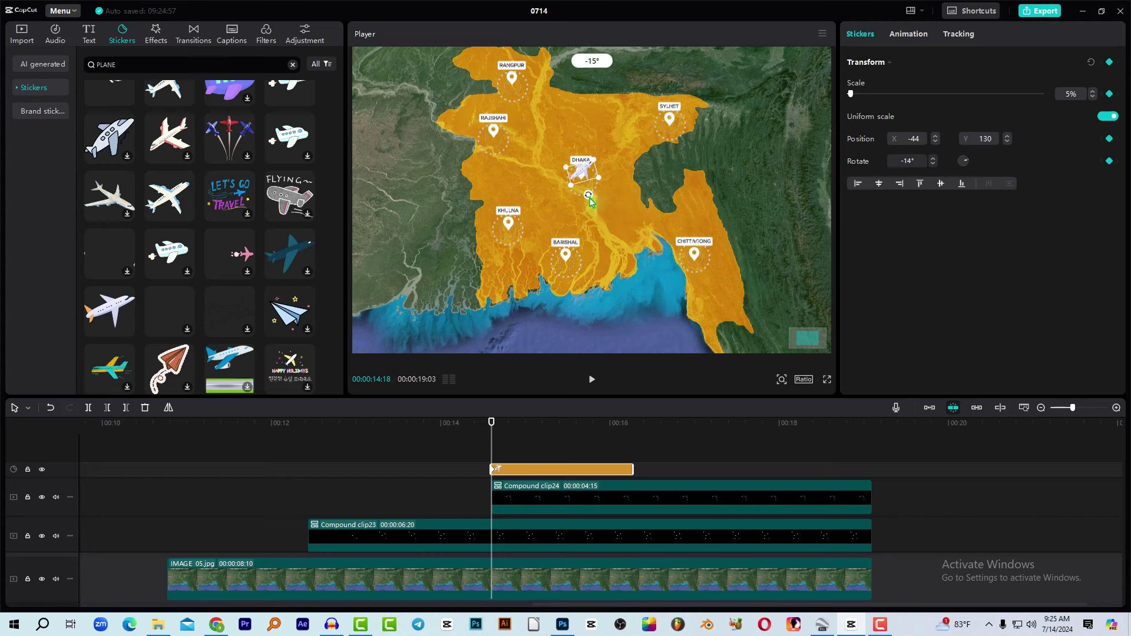
Step: At 00:00:16:07, move the plane to about X 505, Y -185 over the Chittagong pin and rotate it to 130°
left_click_drag(510, 437, 630, 445)
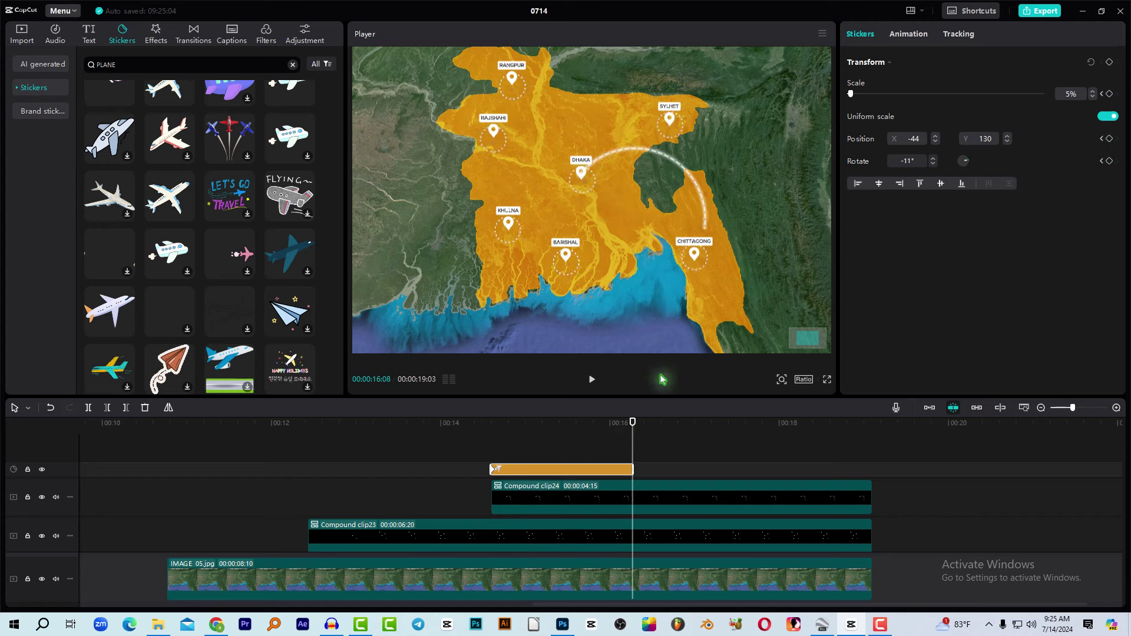
key("Left")
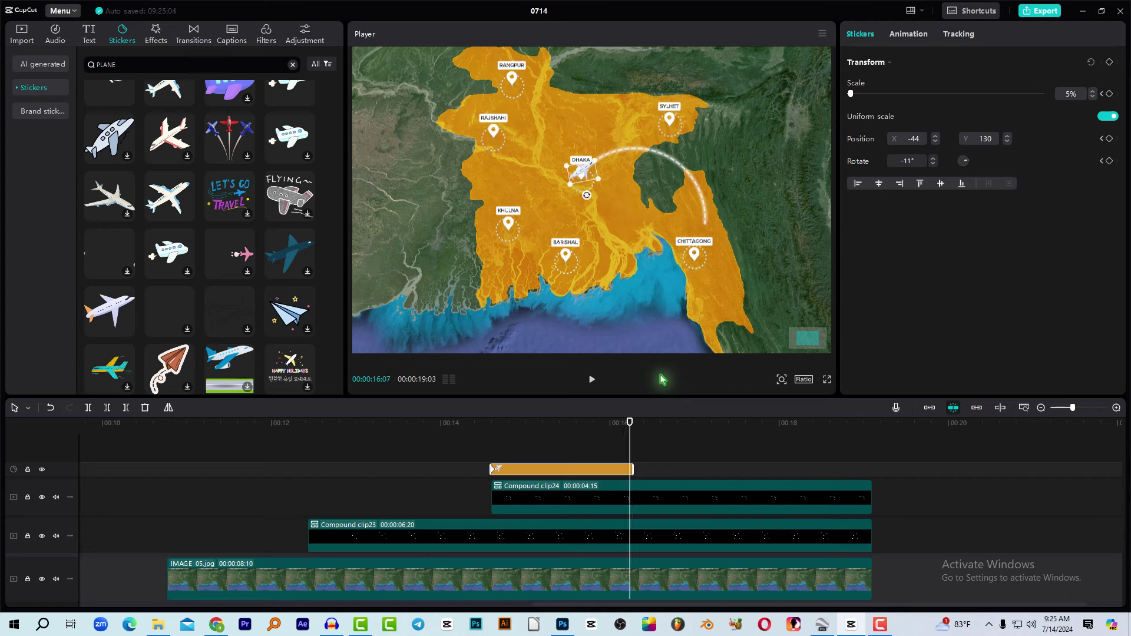
key("Right")
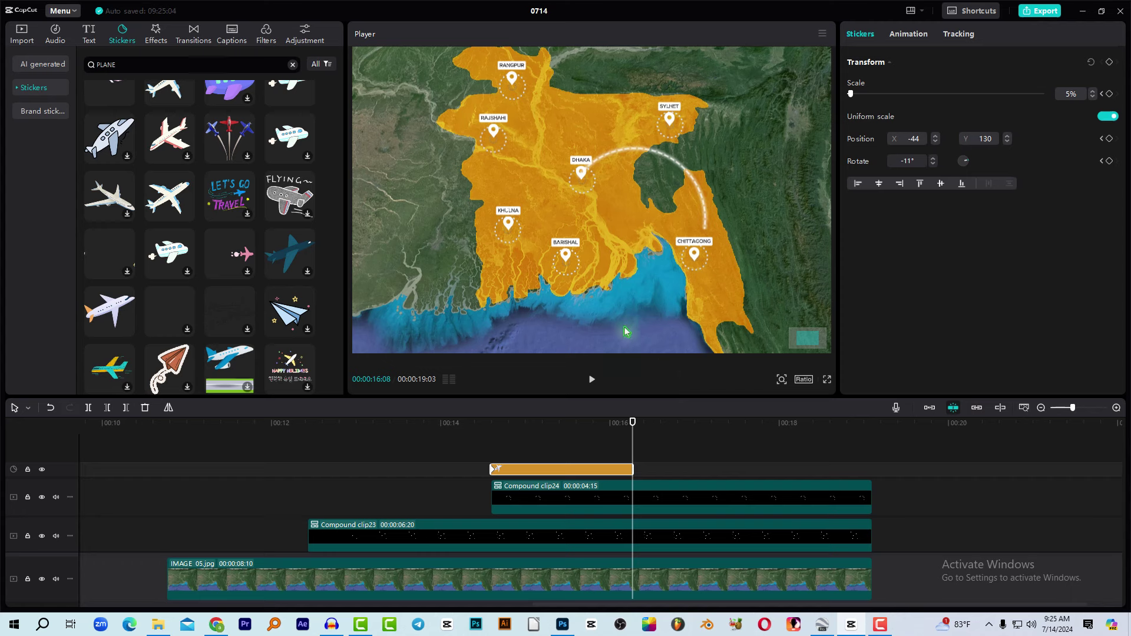
key("Left")
left_click_drag(585, 172, 569, 155)
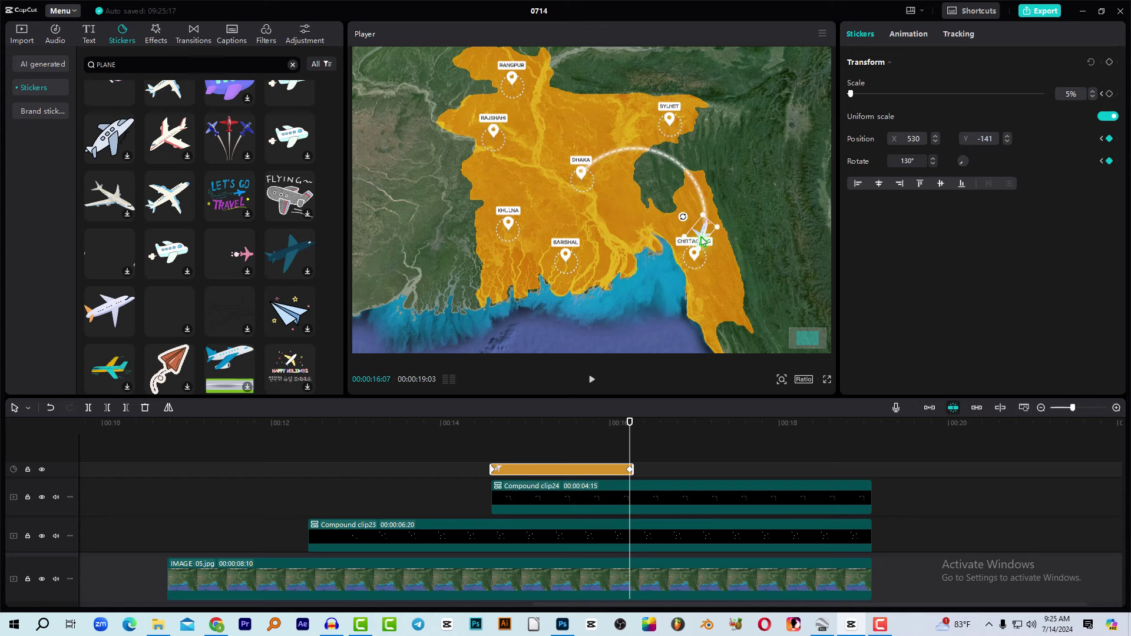
left_click_drag(699, 249, 694, 259)
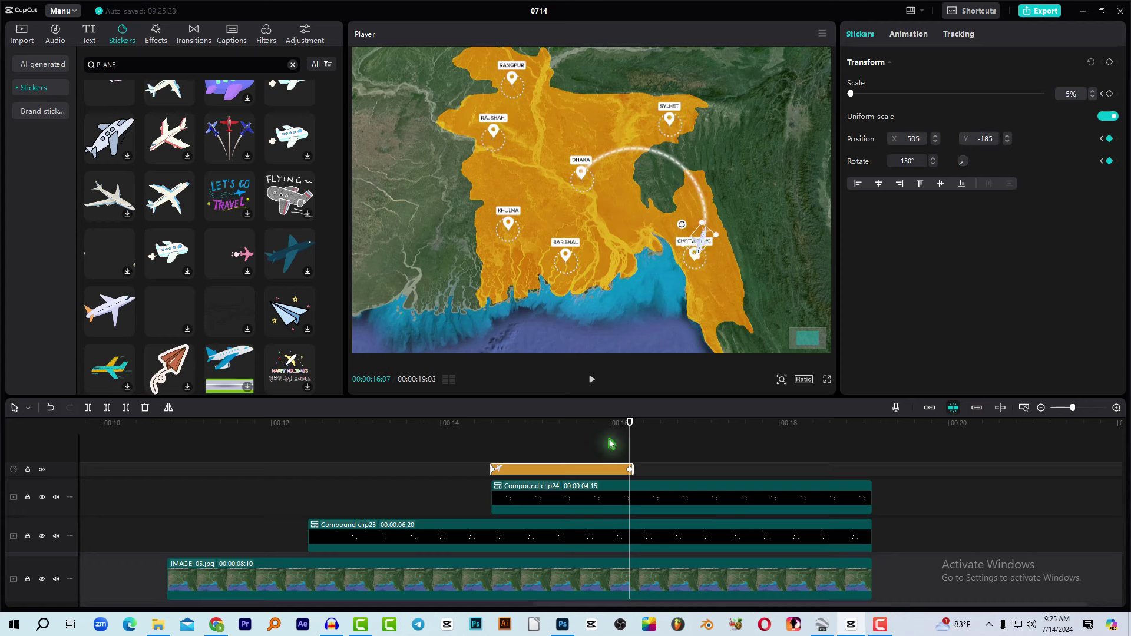
Step: Move the plane onto the dashed arc at 00:00:15:02 and at 00:00:15:13, the second time to about X 291, Y 188
left_click_drag(493, 436, 568, 445)
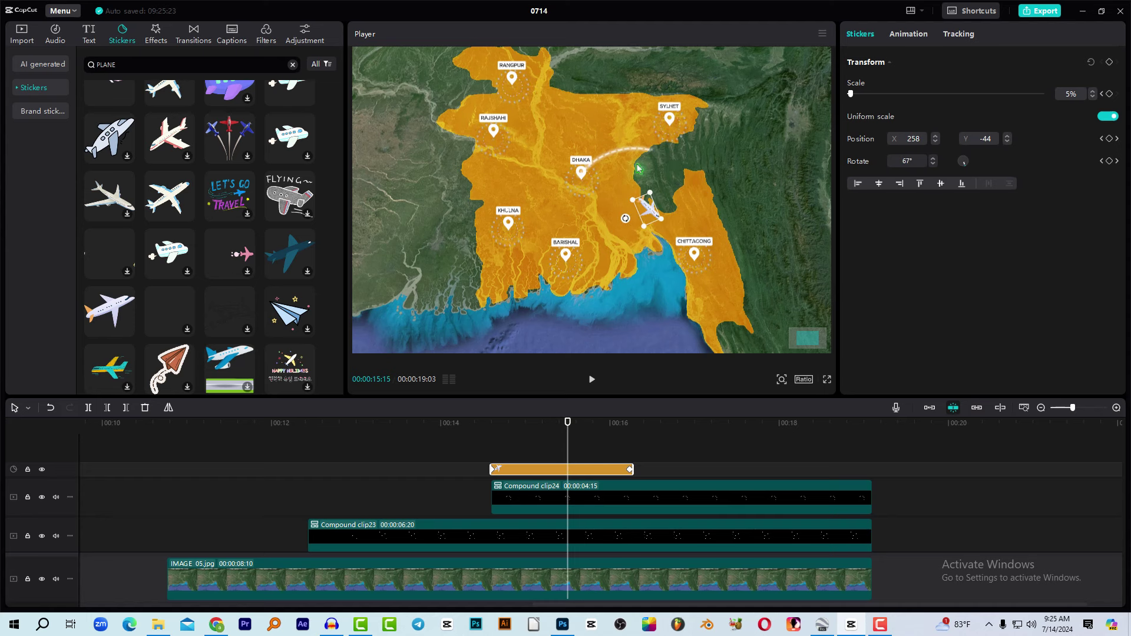
left_click_drag(493, 434, 531, 436)
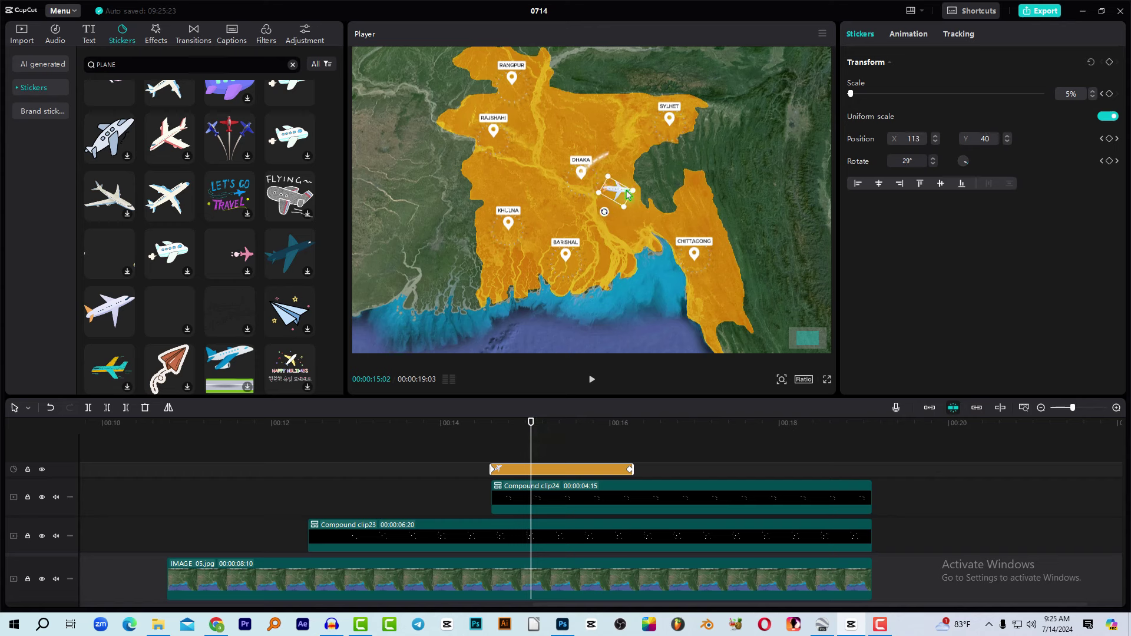
left_click_drag(628, 193, 614, 154)
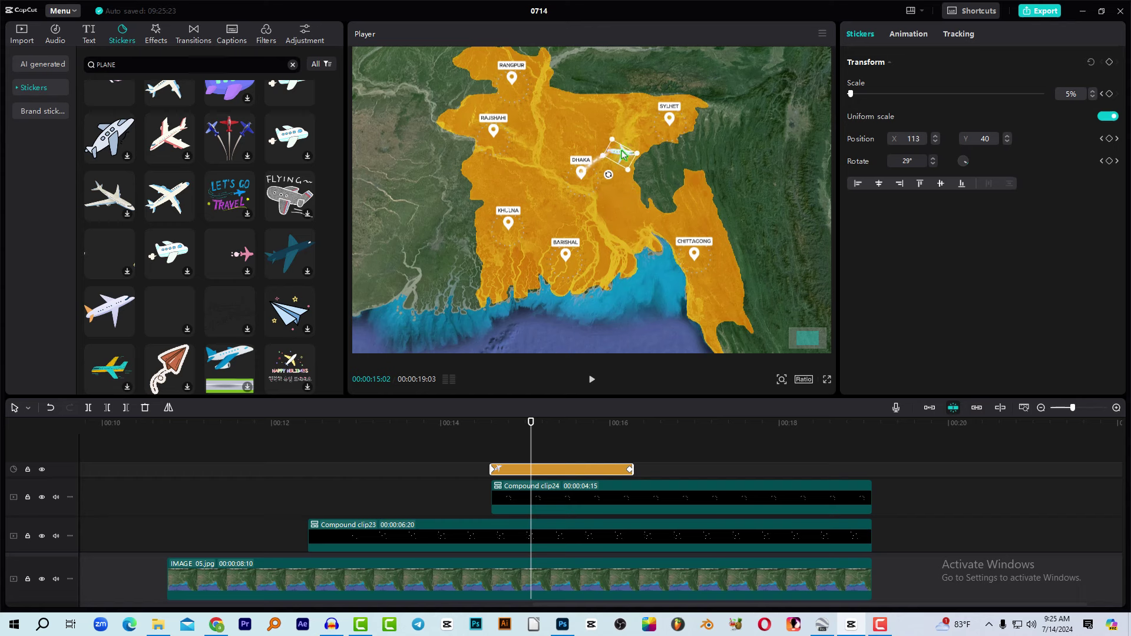
left_click_drag(525, 416, 562, 428)
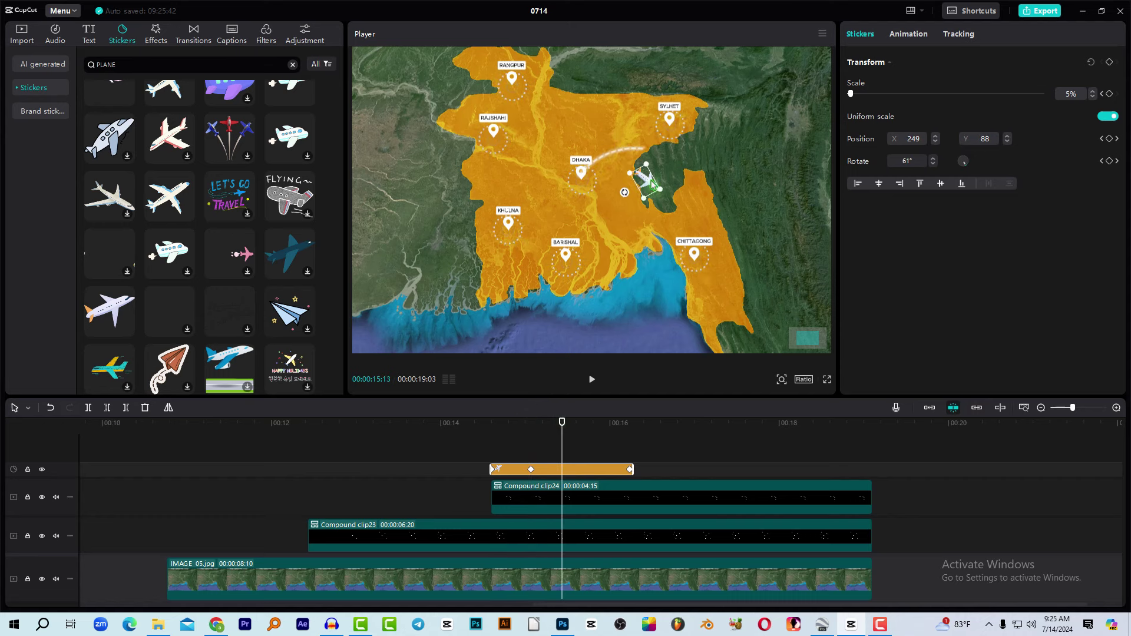
left_click_drag(652, 185, 662, 168)
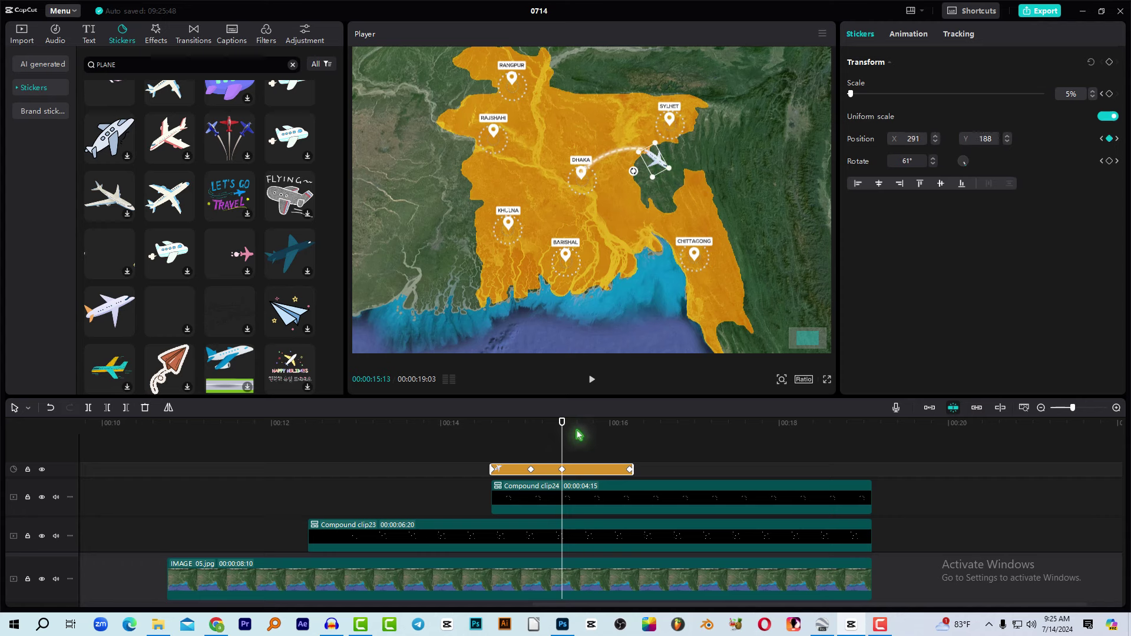
Step: Move the plane onto the dashed arc at 00:00:15:23 and 00:00:16:01, and return the playhead to 00:00:14:11
left_click_drag(578, 434, 592, 434)
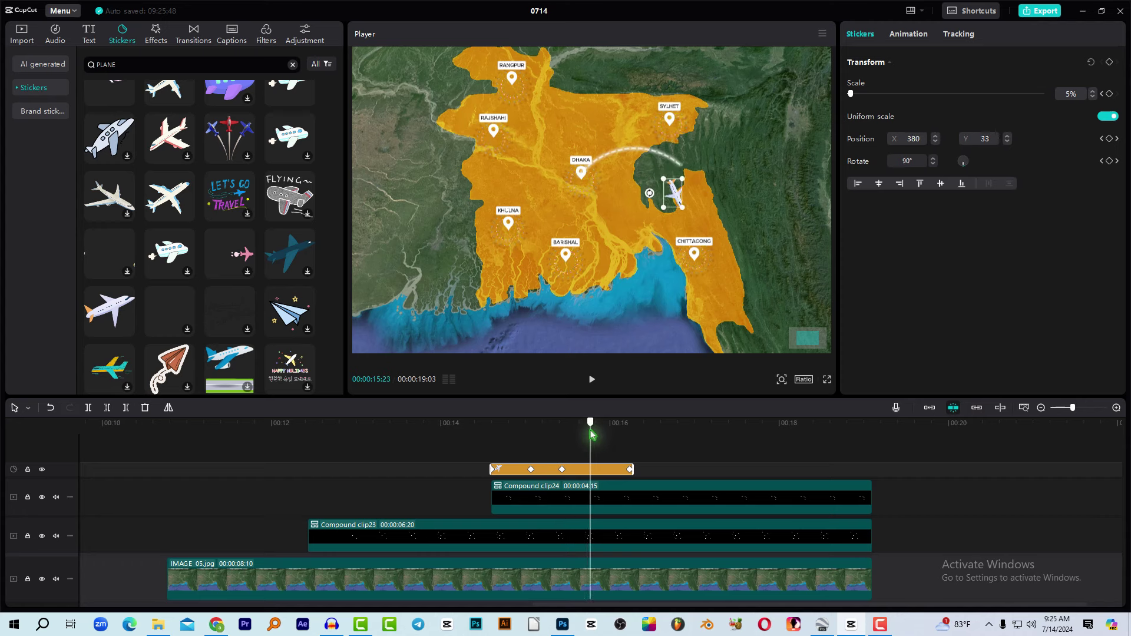
left_click_drag(675, 199, 706, 219)
left_click(613, 435)
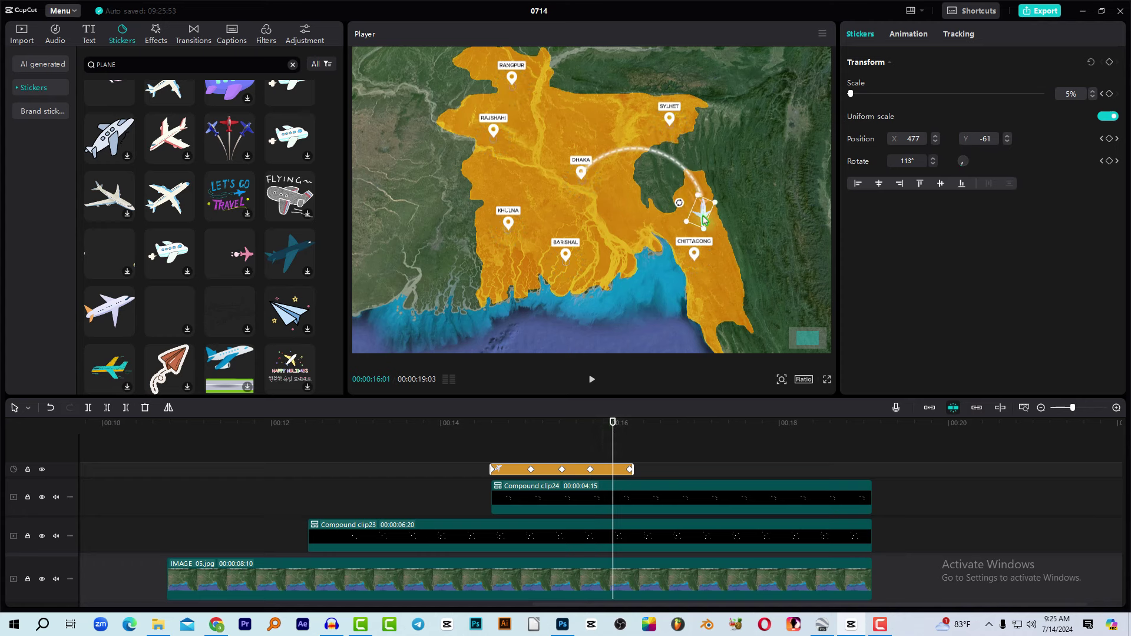
left_click_drag(587, 435, 471, 435)
left_click(463, 512)
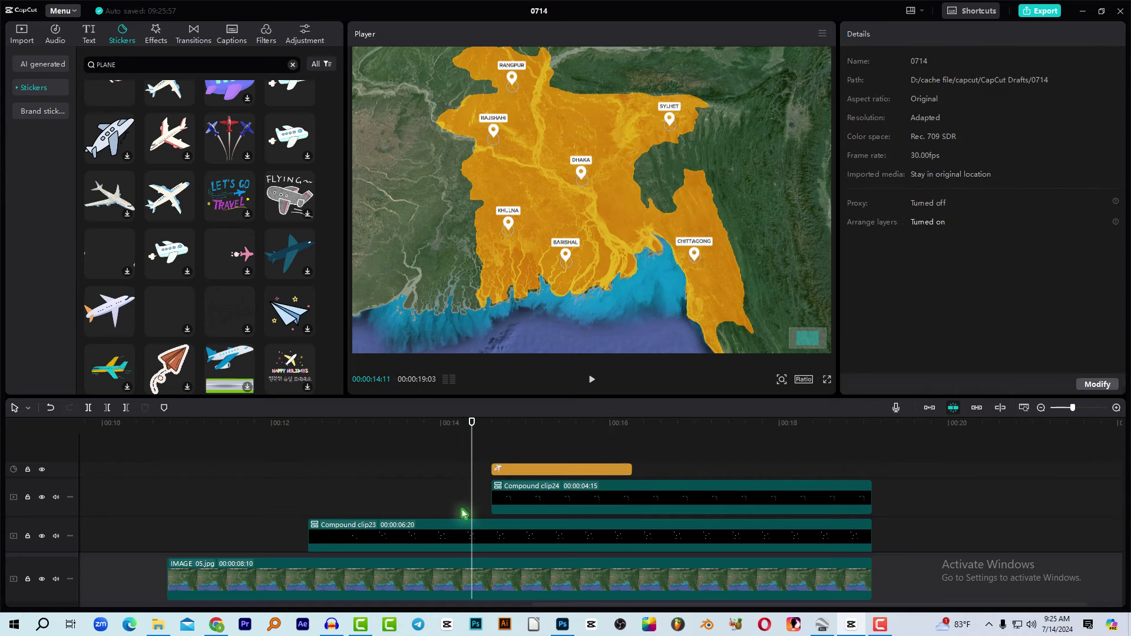
Step: Play back the plane's flight along the dashed arc from Dhaka to Chittagong and check its arrival at 00:00:16:06
key("space")
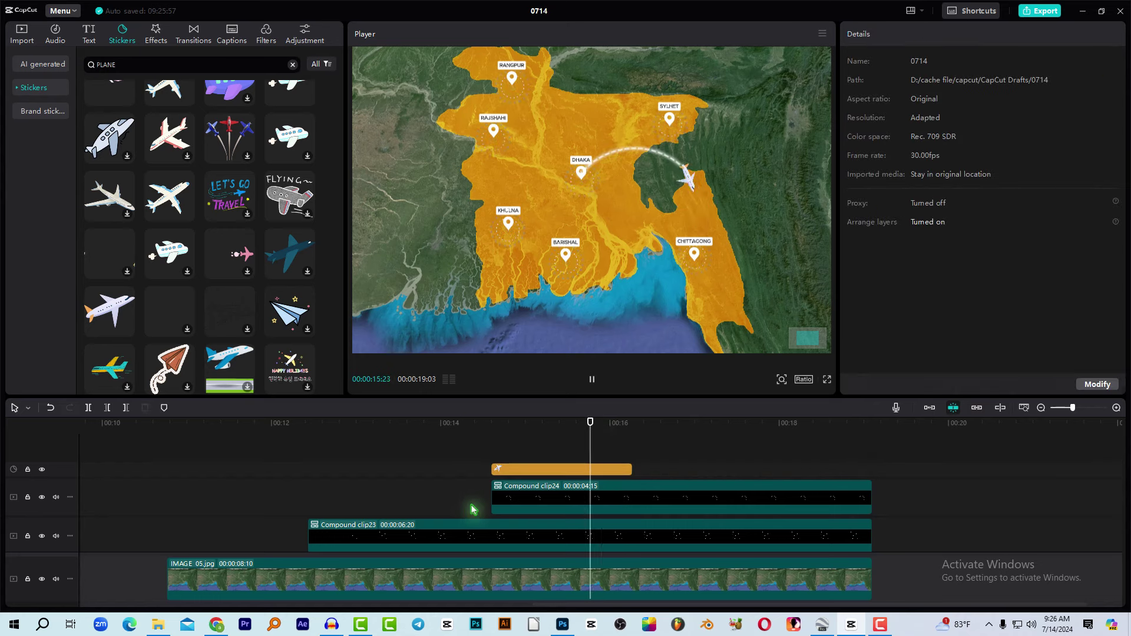
left_click(487, 436)
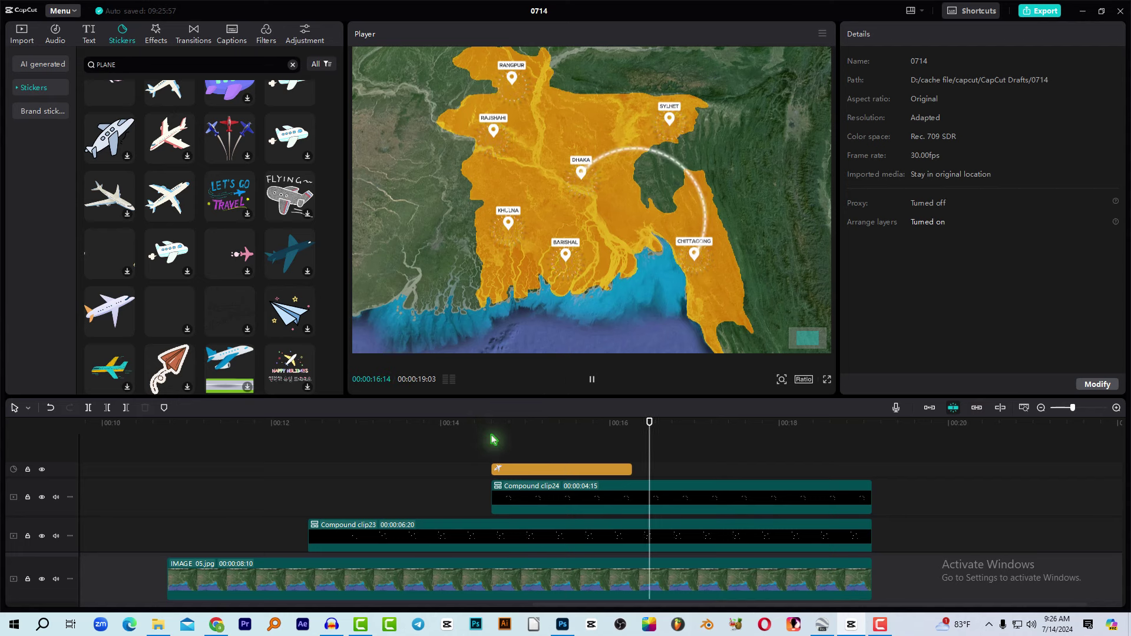
left_click(492, 436)
key("space")
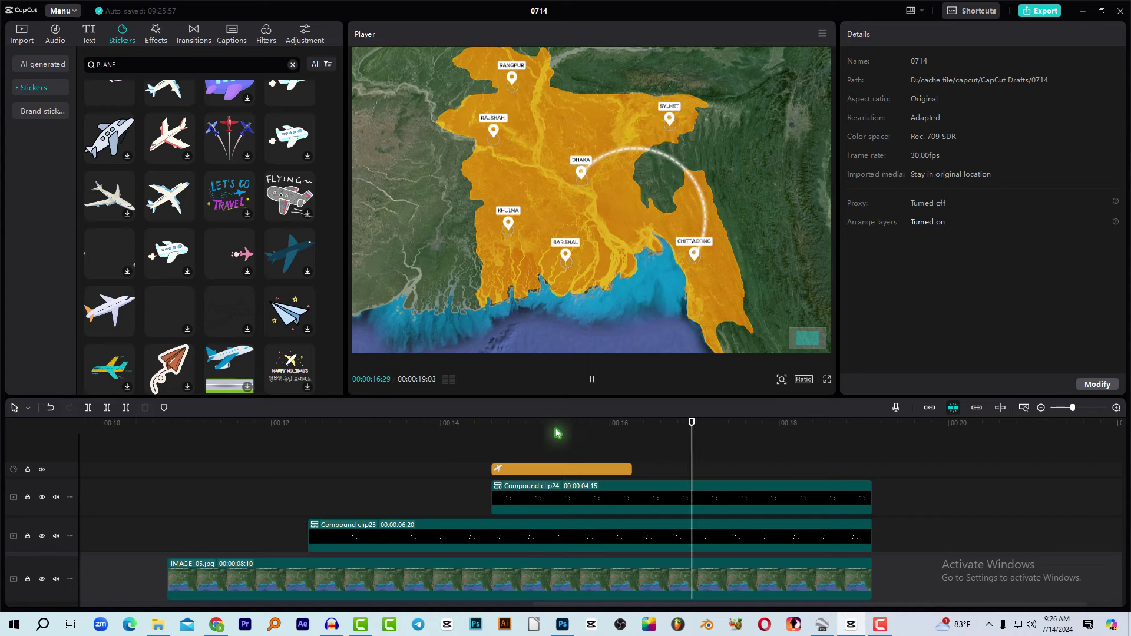
left_click_drag(495, 425, 628, 443)
Step: Combine the scene's map images, pin and arc compound clips and plane sticker into one compound clip
left_click_drag(653, 398, 658, 292)
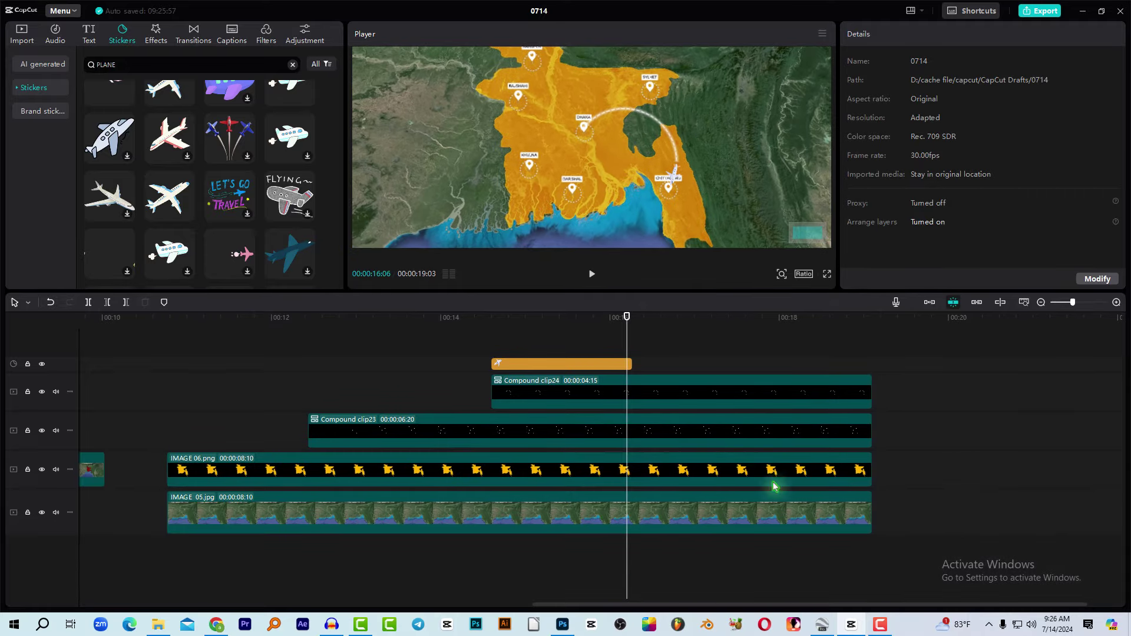
left_click_drag(888, 564, 215, 348)
right_click(357, 429)
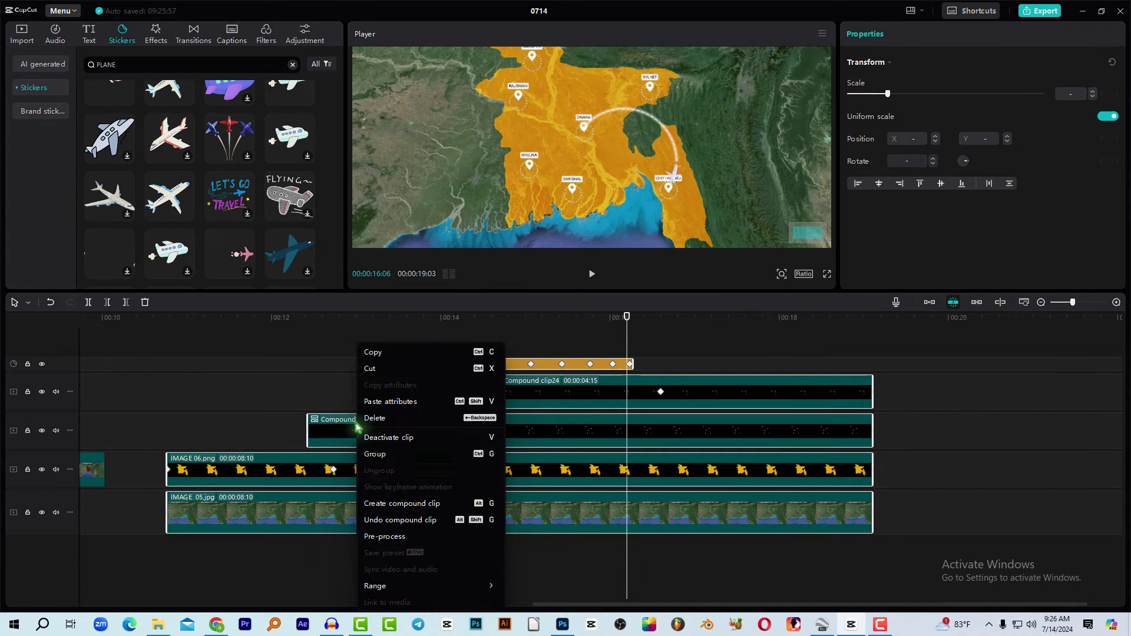
left_click(388, 510)
Step: Add Transform keyframes to the new compound clip at its start, 00:00:10:23, and set its scale to 108%
left_click(202, 322)
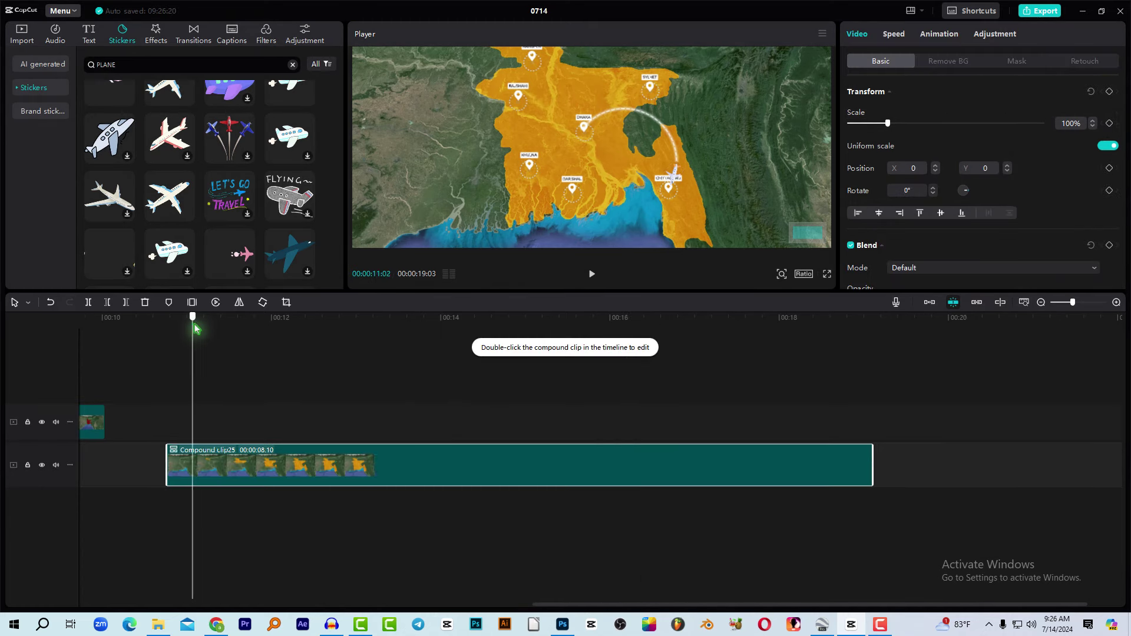
left_click(782, 274)
left_click_drag(775, 294, 761, 296)
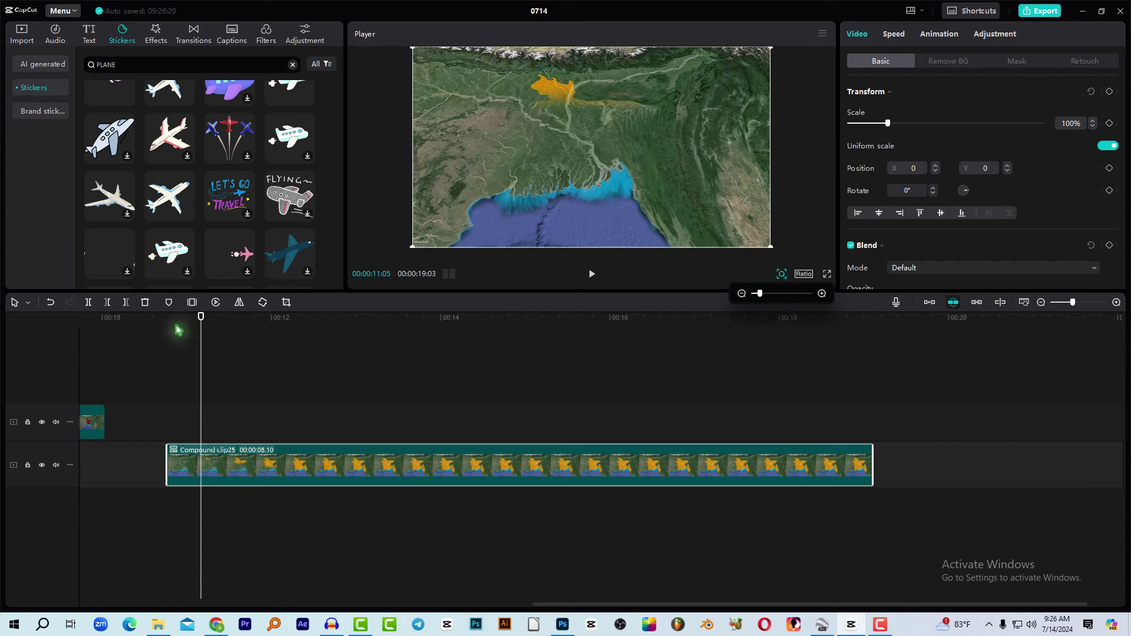
left_click(251, 377)
left_click_drag(240, 387, 167, 377)
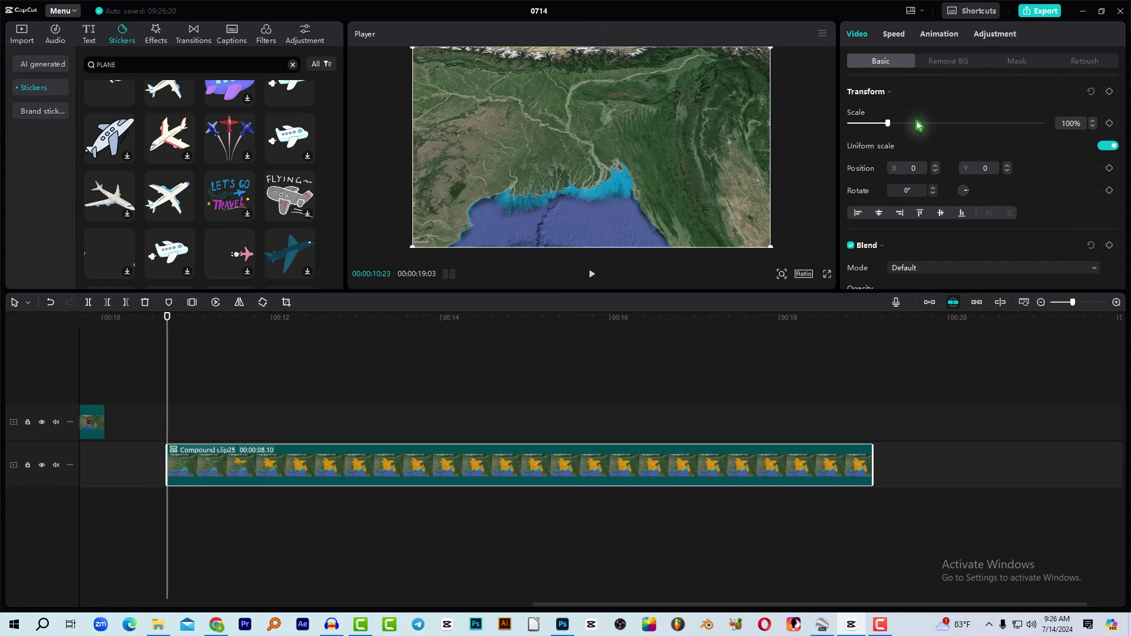
left_click(1110, 93)
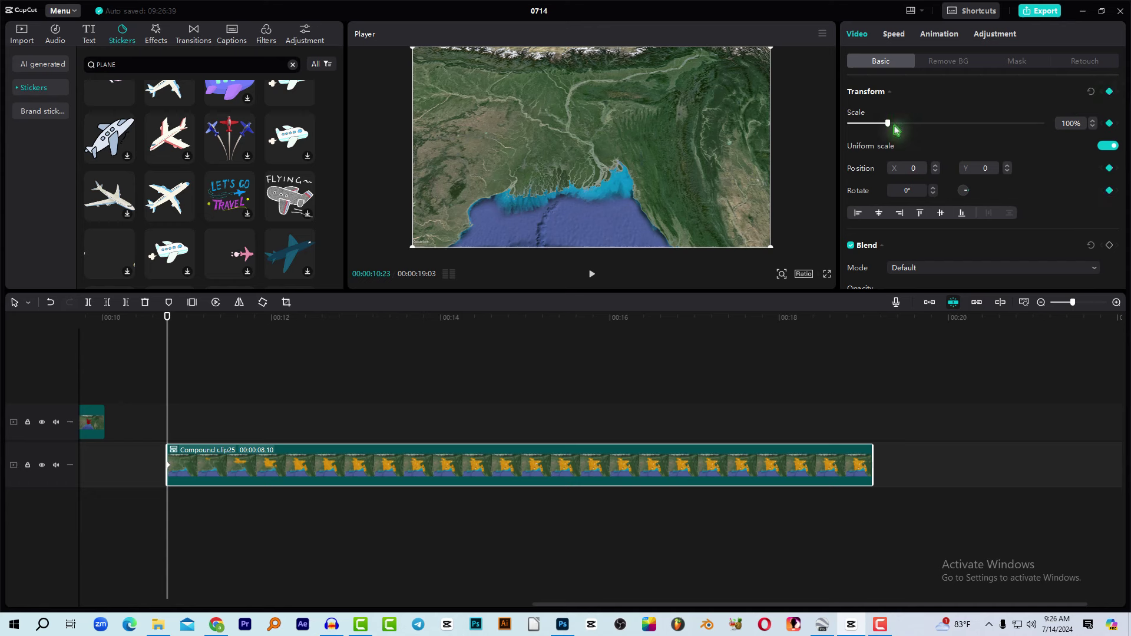
left_click_drag(888, 125, 890, 125)
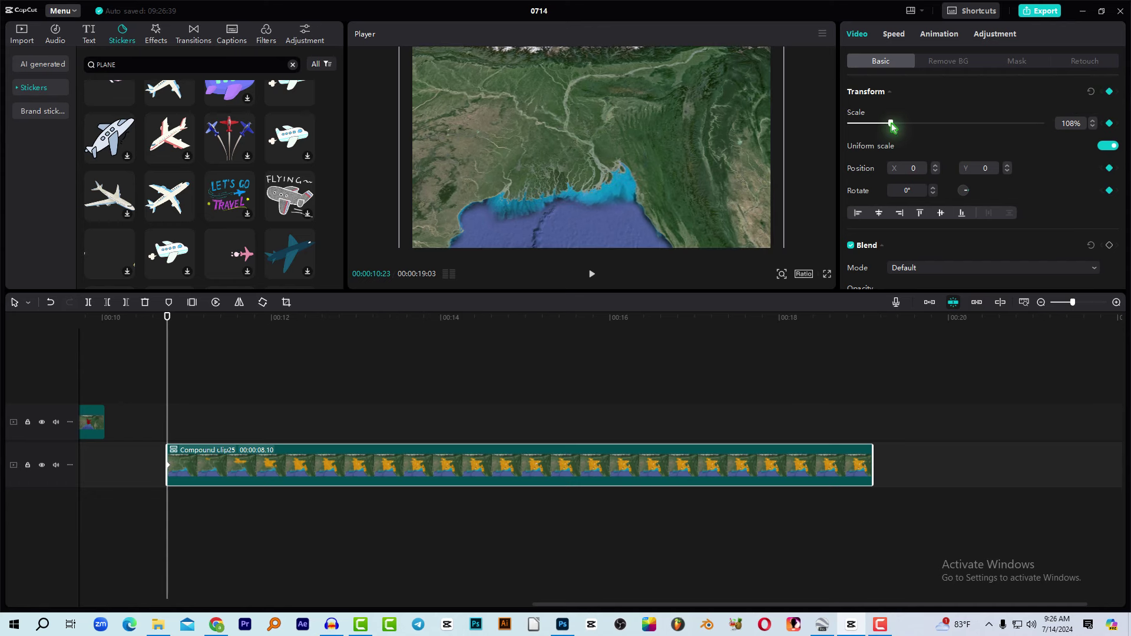
Step: At 00:00:12:16, keyframe the compound clip at 155% scale and about X 35, Y -145, and play back the zoom
left_click_drag(168, 318, 315, 349)
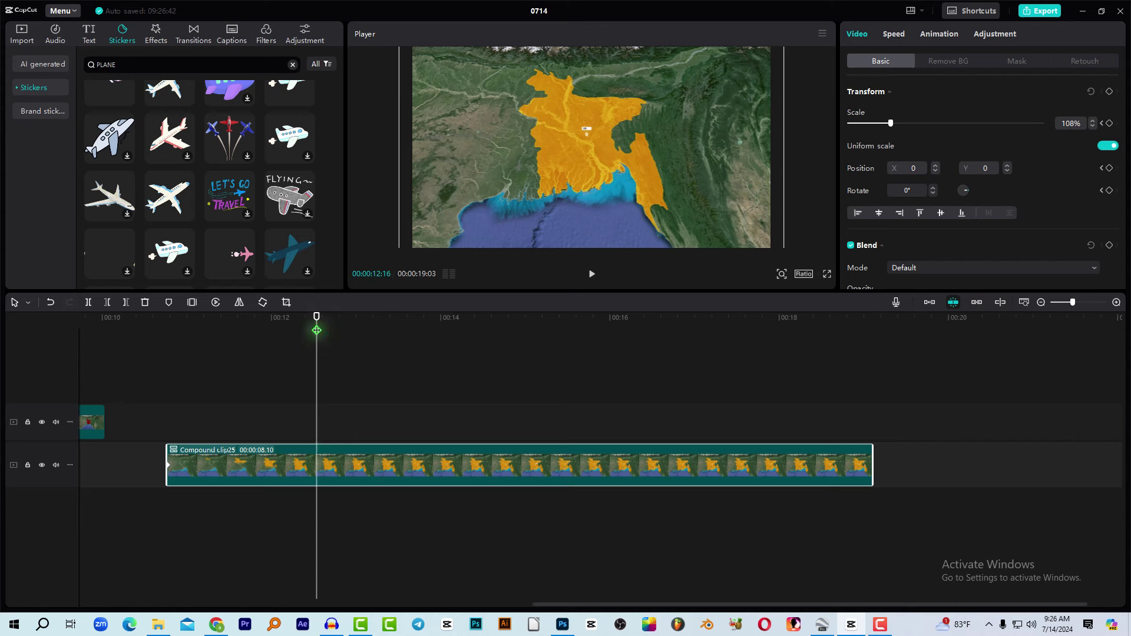
left_click(1110, 94)
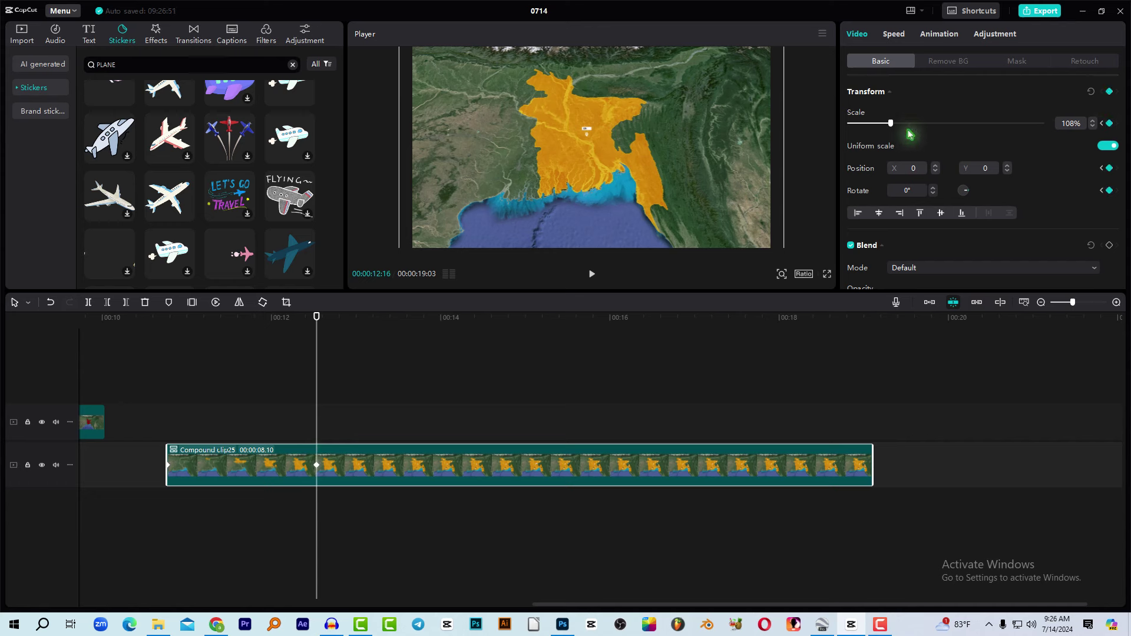
left_click_drag(890, 123, 909, 124)
left_click_drag(646, 215, 649, 225)
left_click(176, 332)
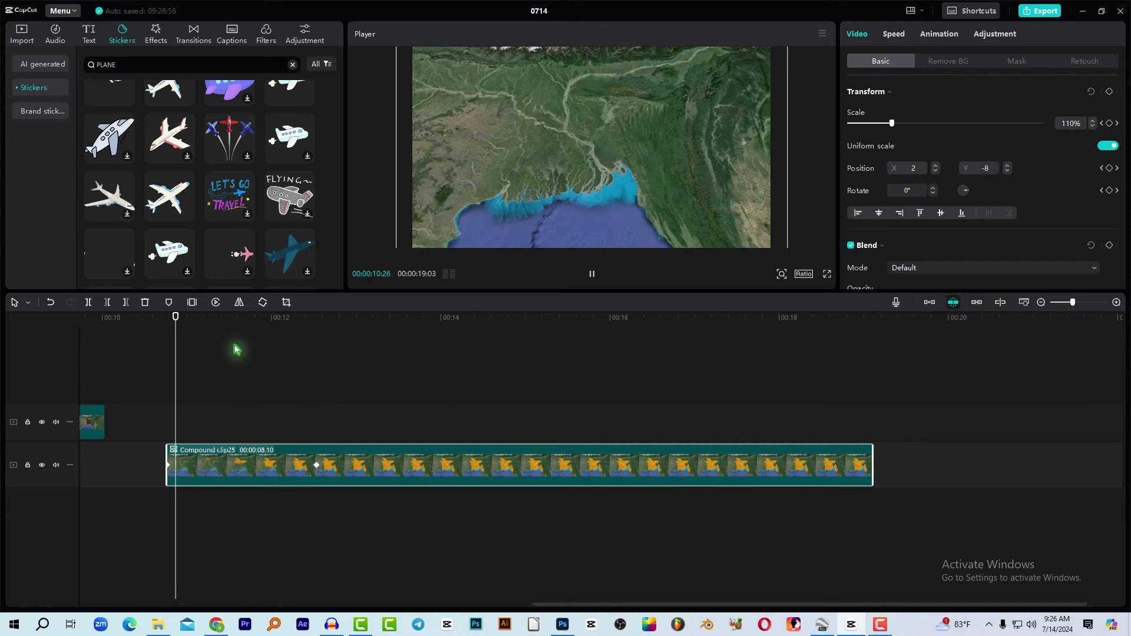
key("space")
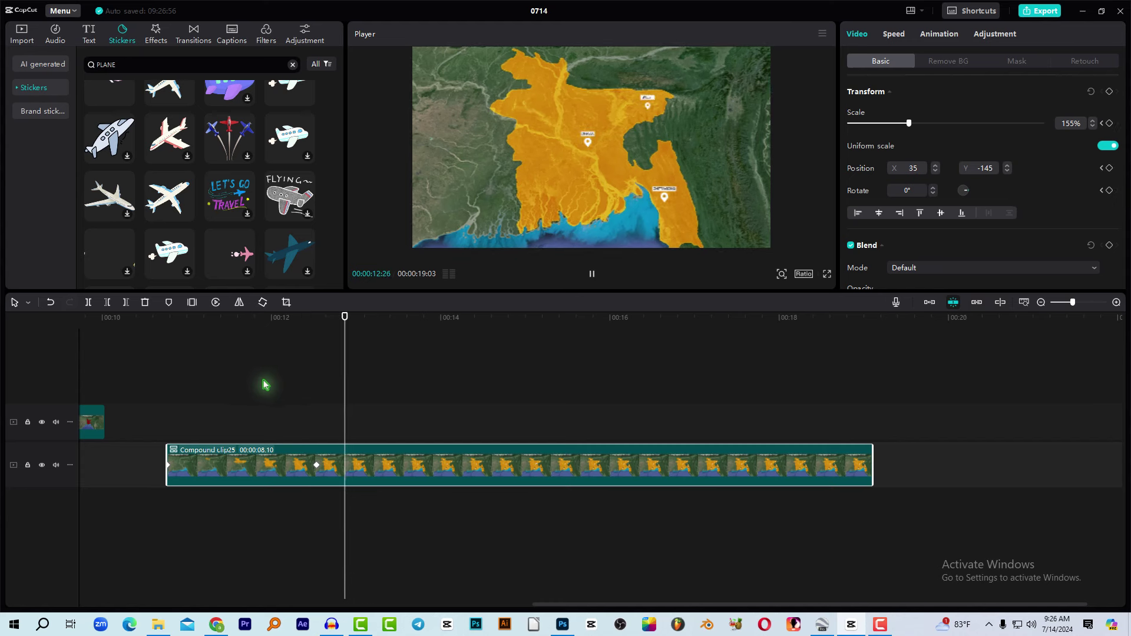
Step: At 00:00:17:05, scale the compound clip to 189%, rotate it to -13°, and play back the camera move
left_click_drag(379, 342, 710, 387)
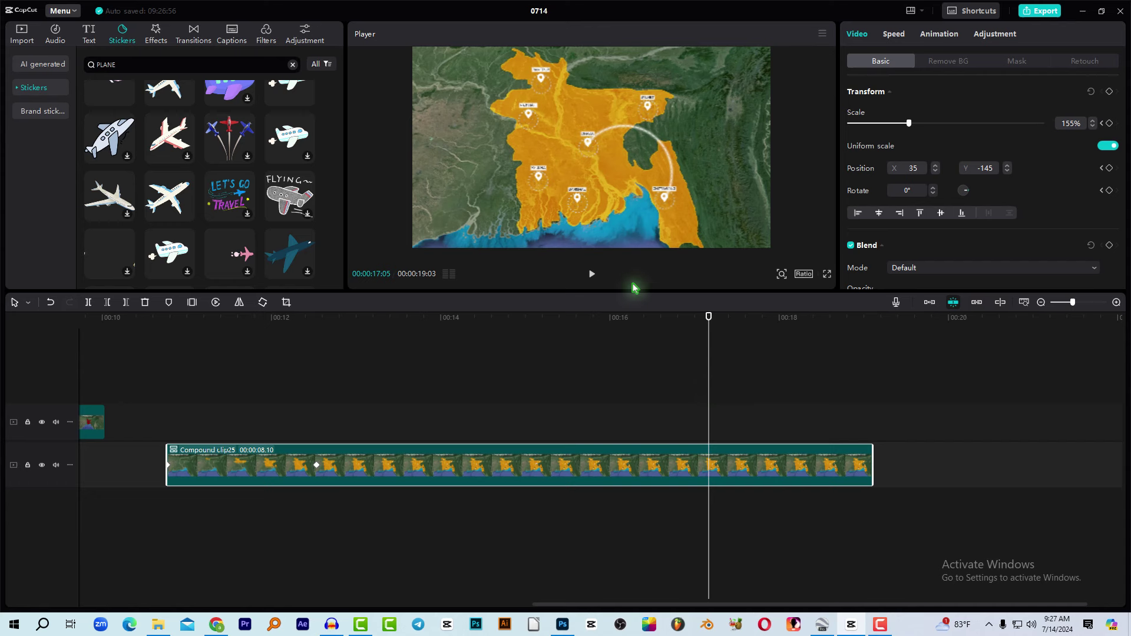
left_click_drag(909, 125, 923, 126)
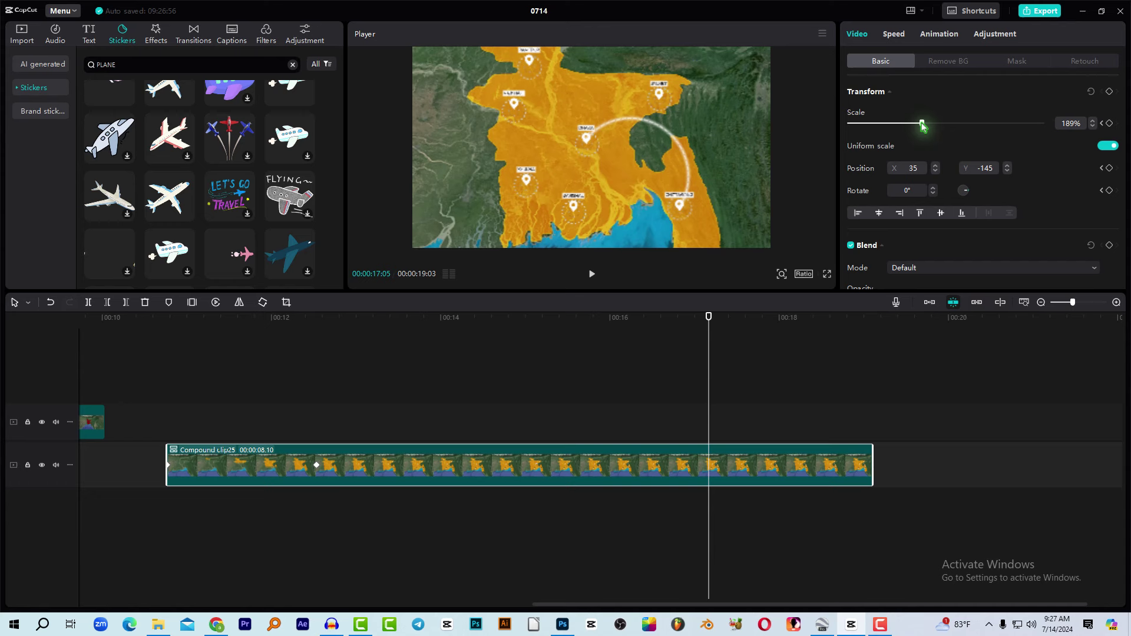
left_click(933, 188)
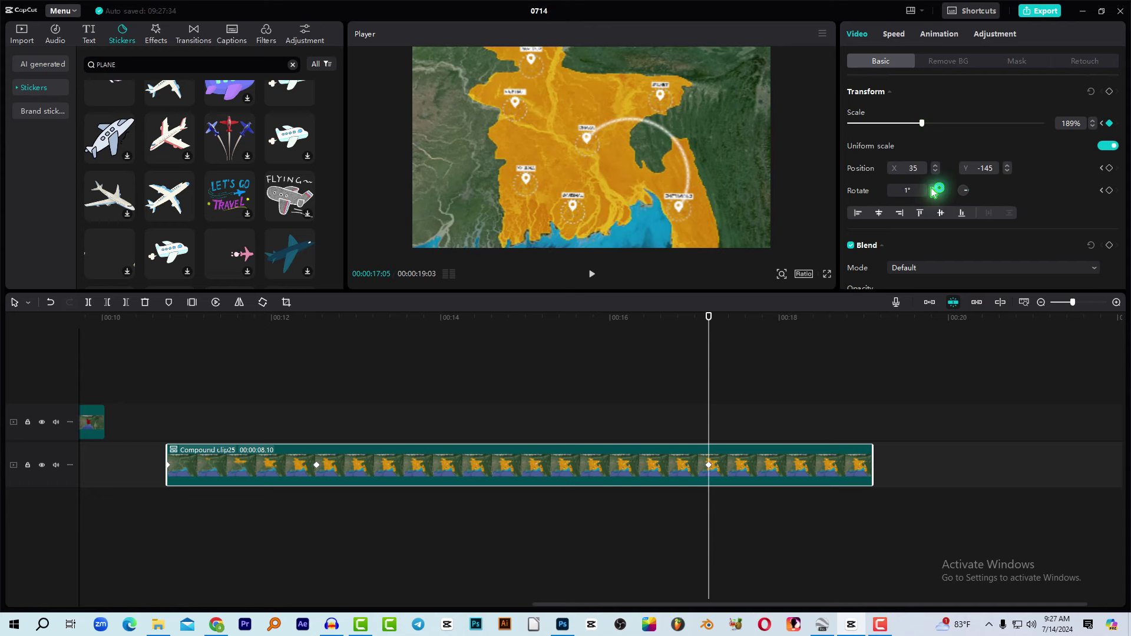
left_click(932, 188)
left_click(932, 194)
left_click(932, 194)
left_click(932, 193)
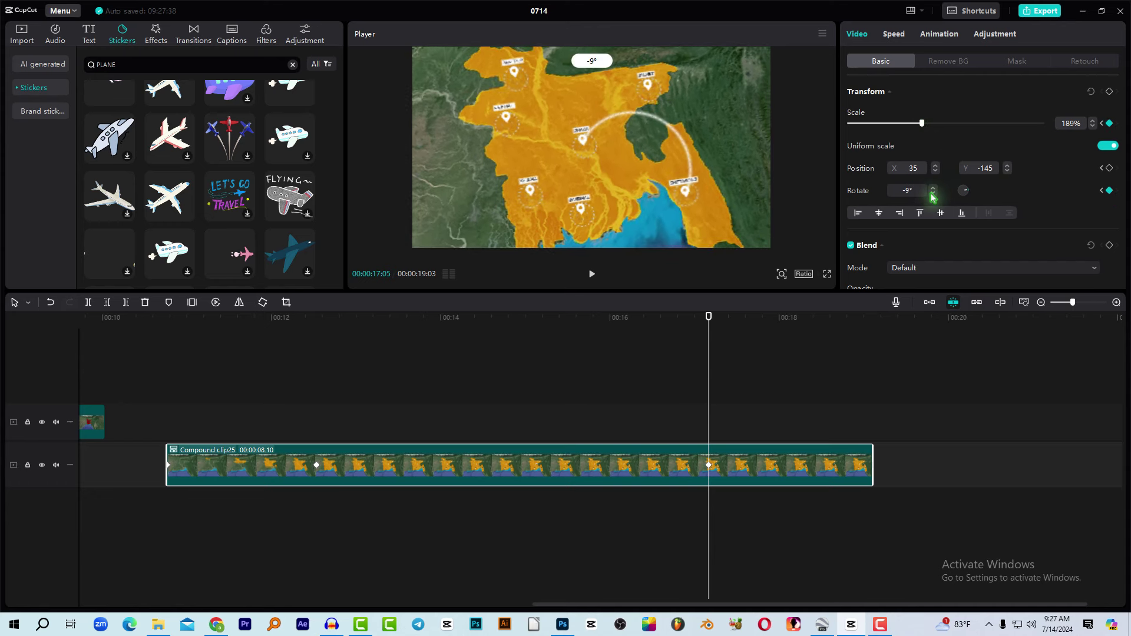
left_click(932, 193)
left_click(932, 193)
left_click(932, 193)
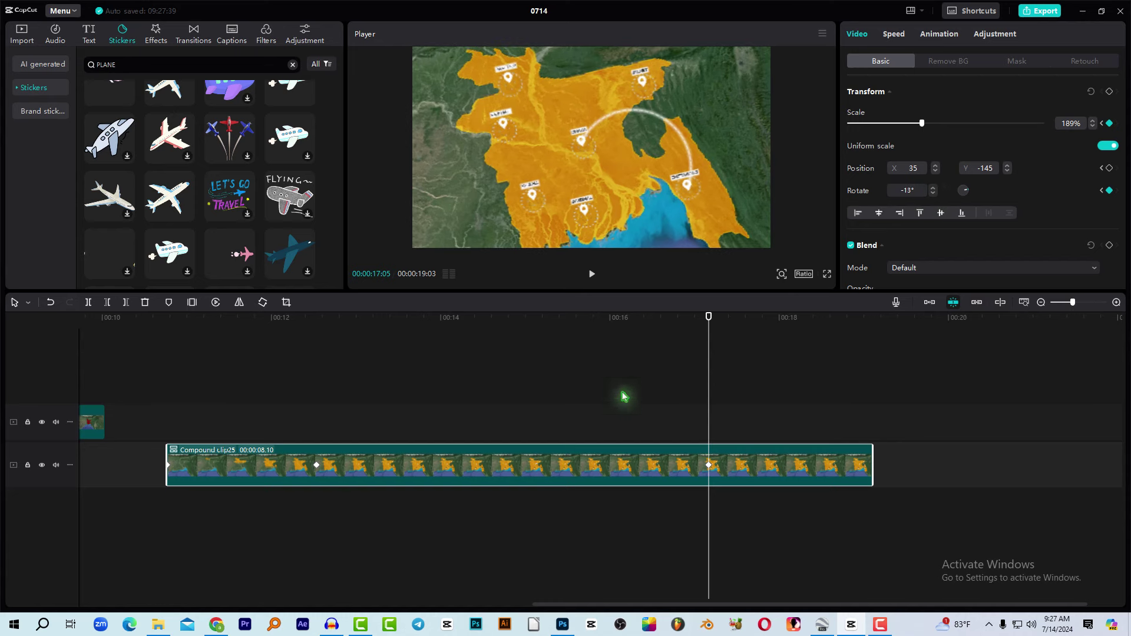
left_click(160, 330)
key("space")
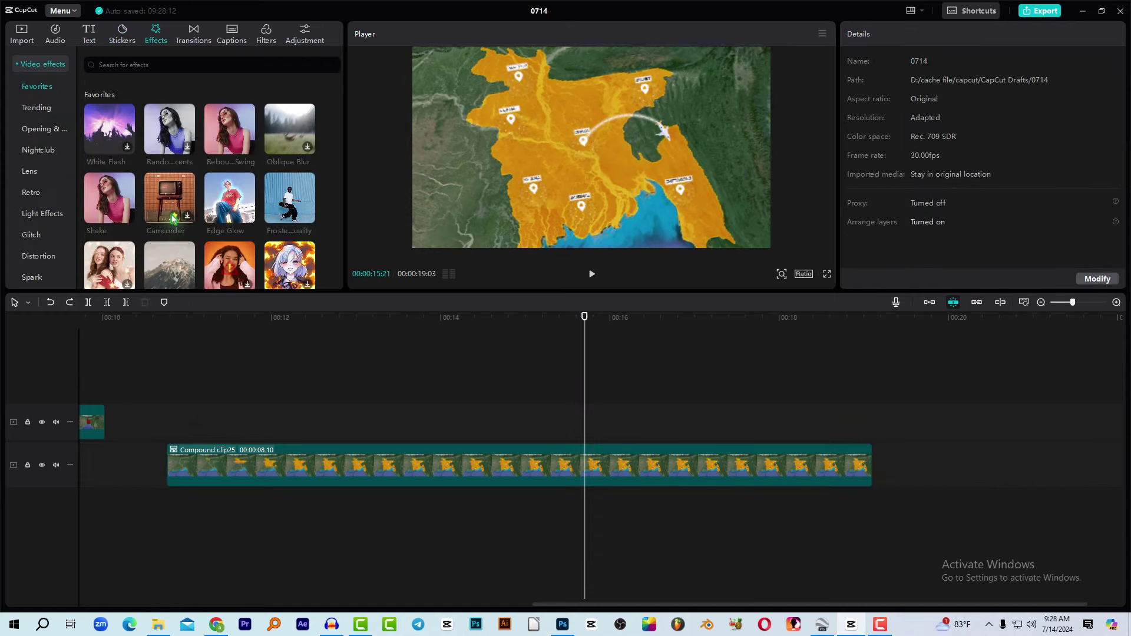
Step: Apply the Snowstorm video effect to the compound clip and preview it over the map animation
left_click_drag(156, 224, 326, 466)
key("space")
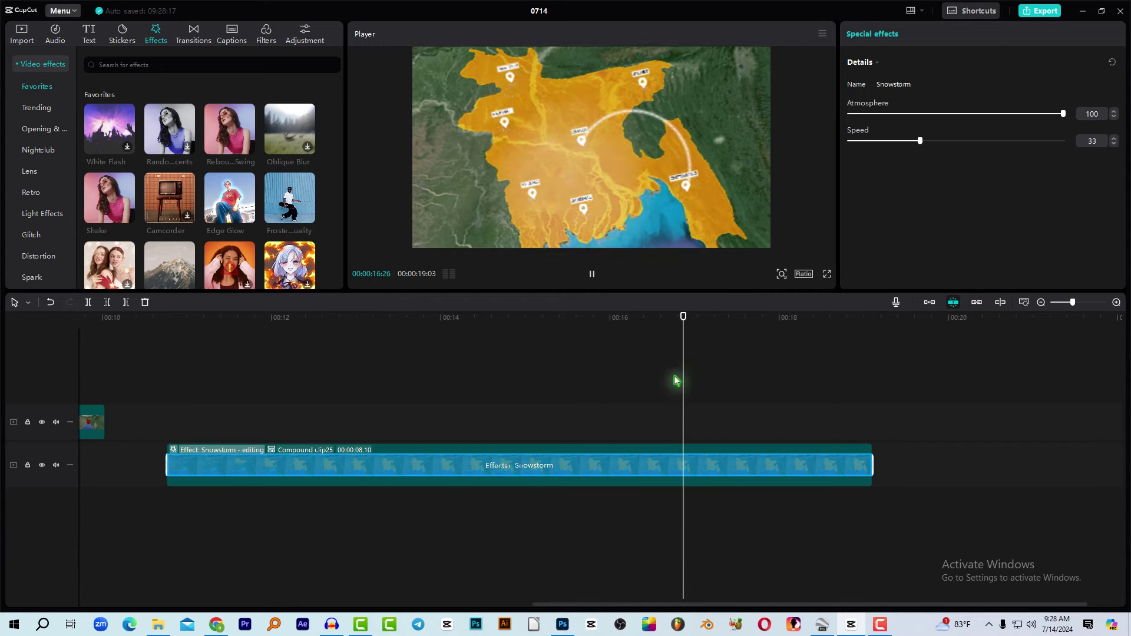
left_click(358, 330)
left_click(219, 346)
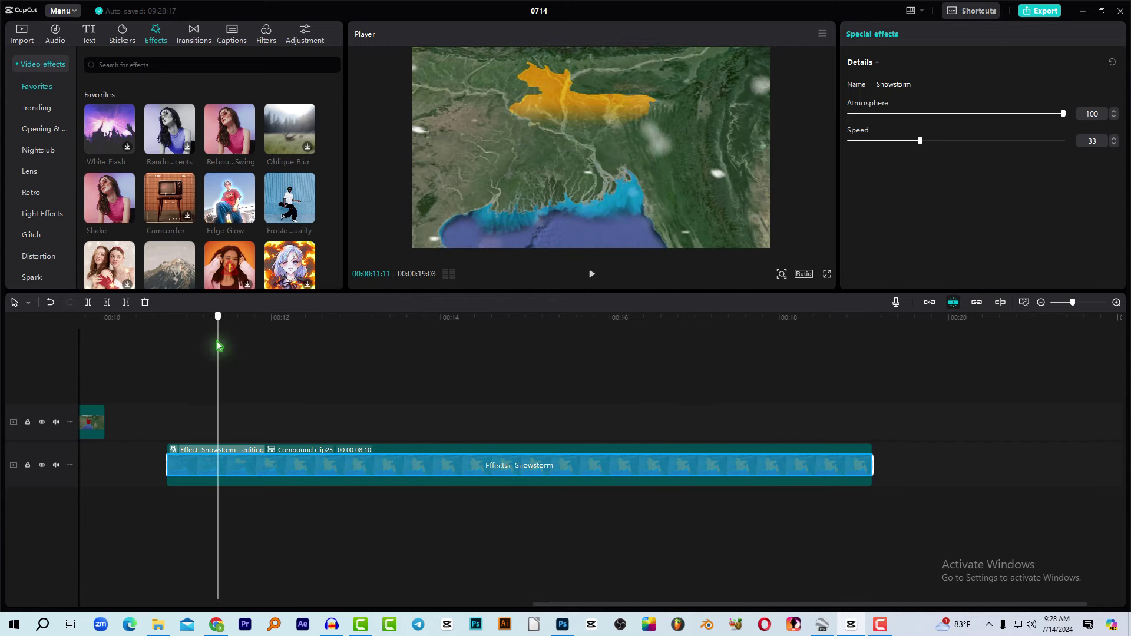